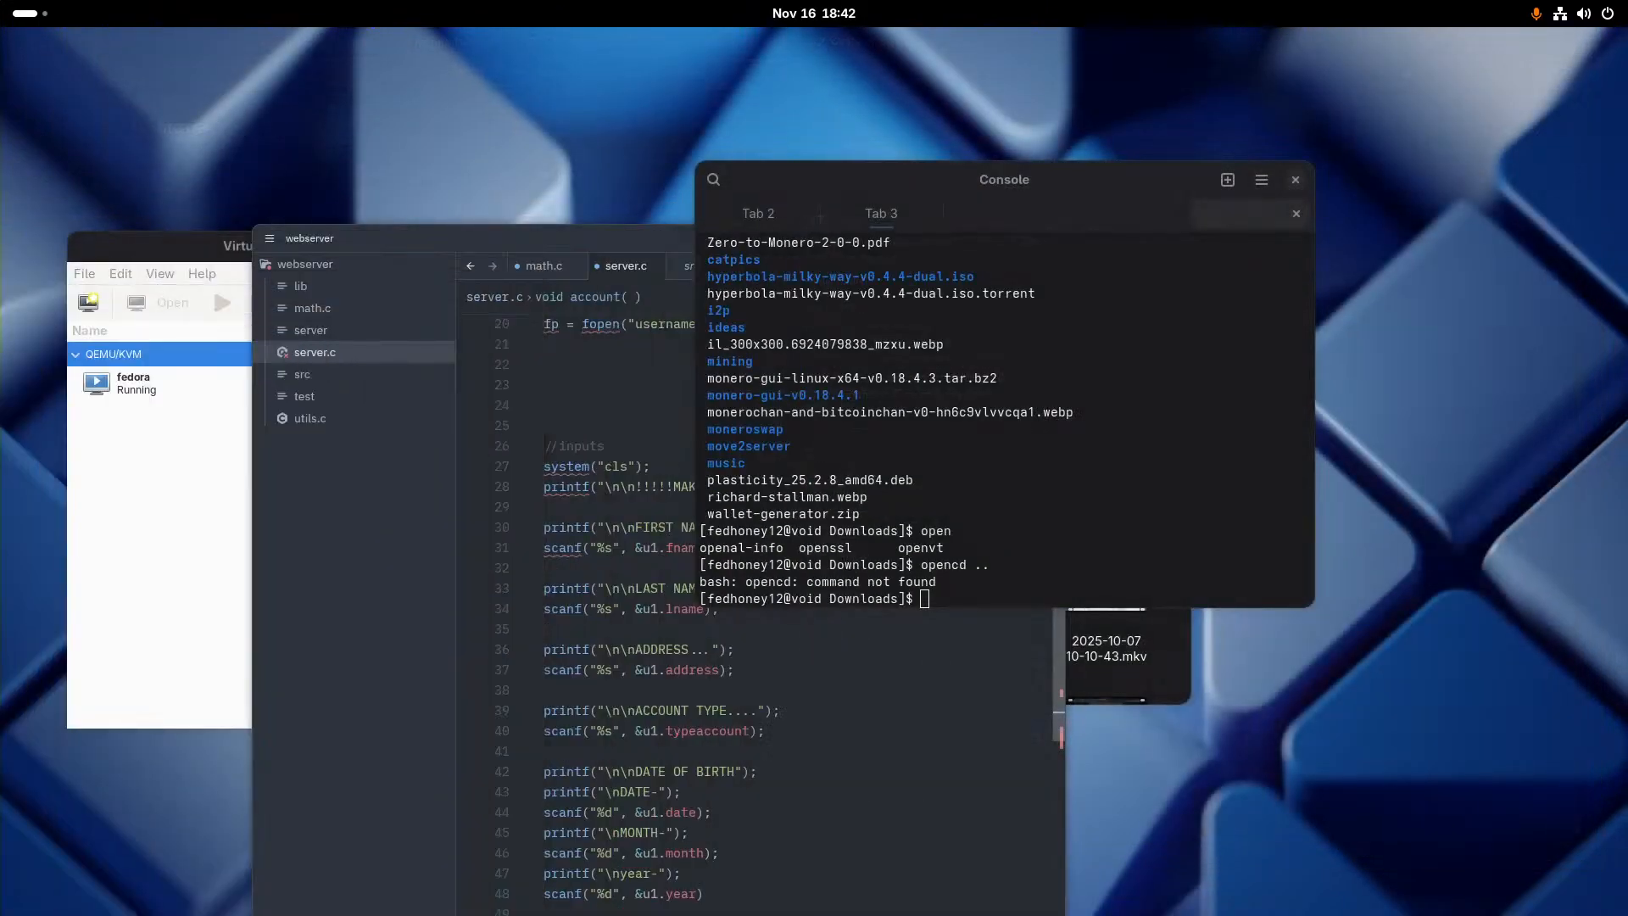
- Close the Console window and terminate its running npm run dev command
left_click_drag(965, 185, 614, 254)
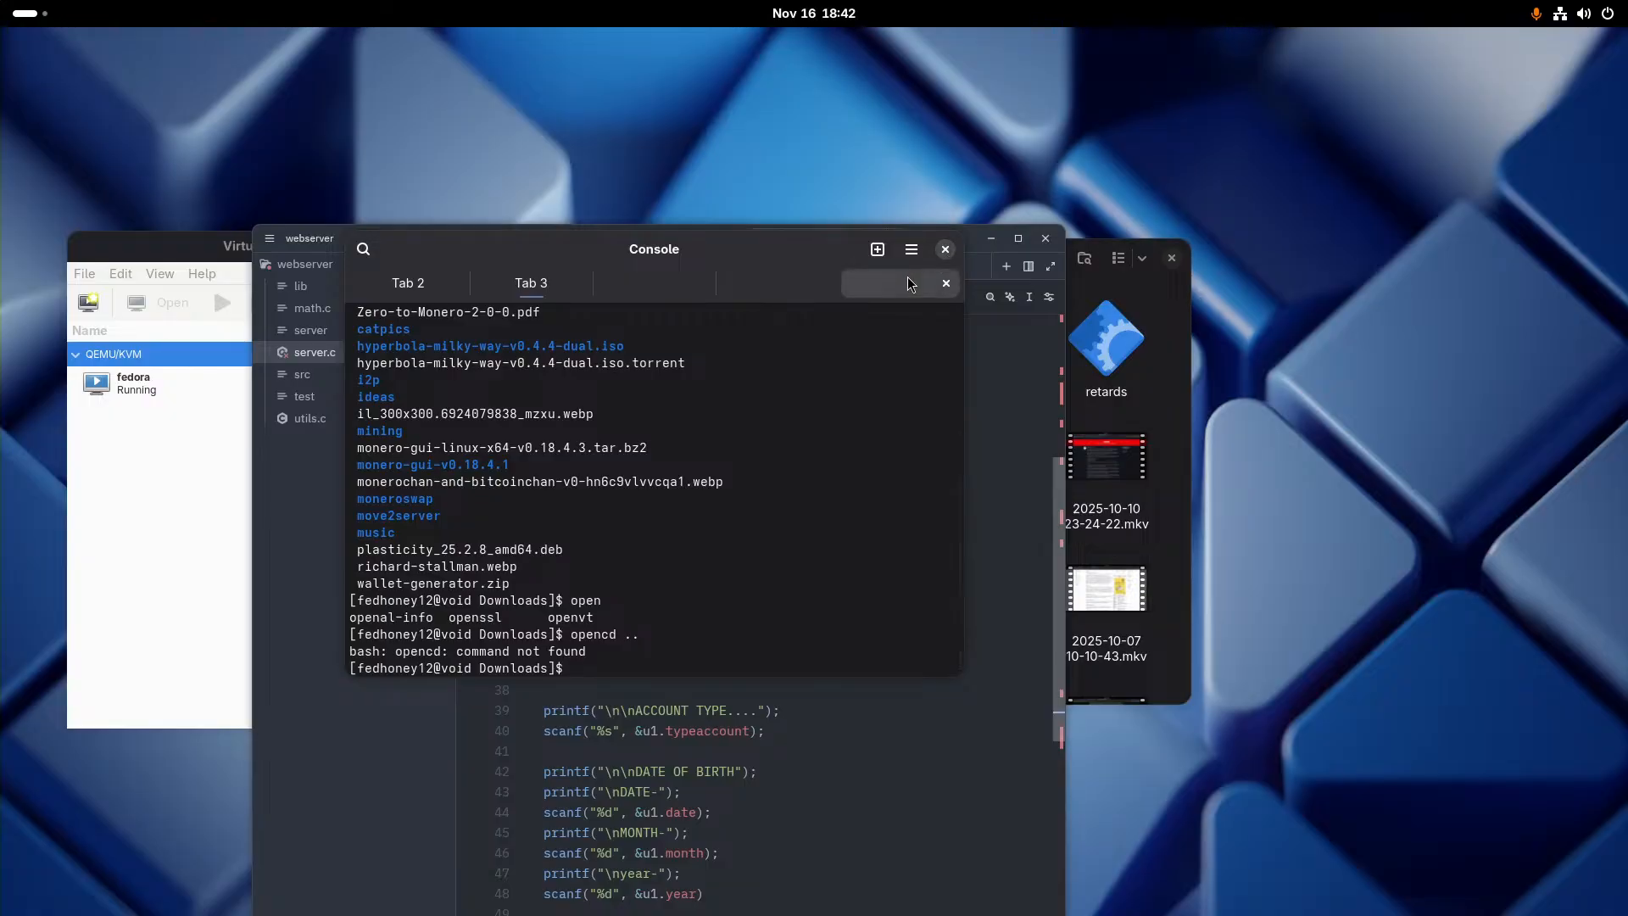
left_click(945, 248)
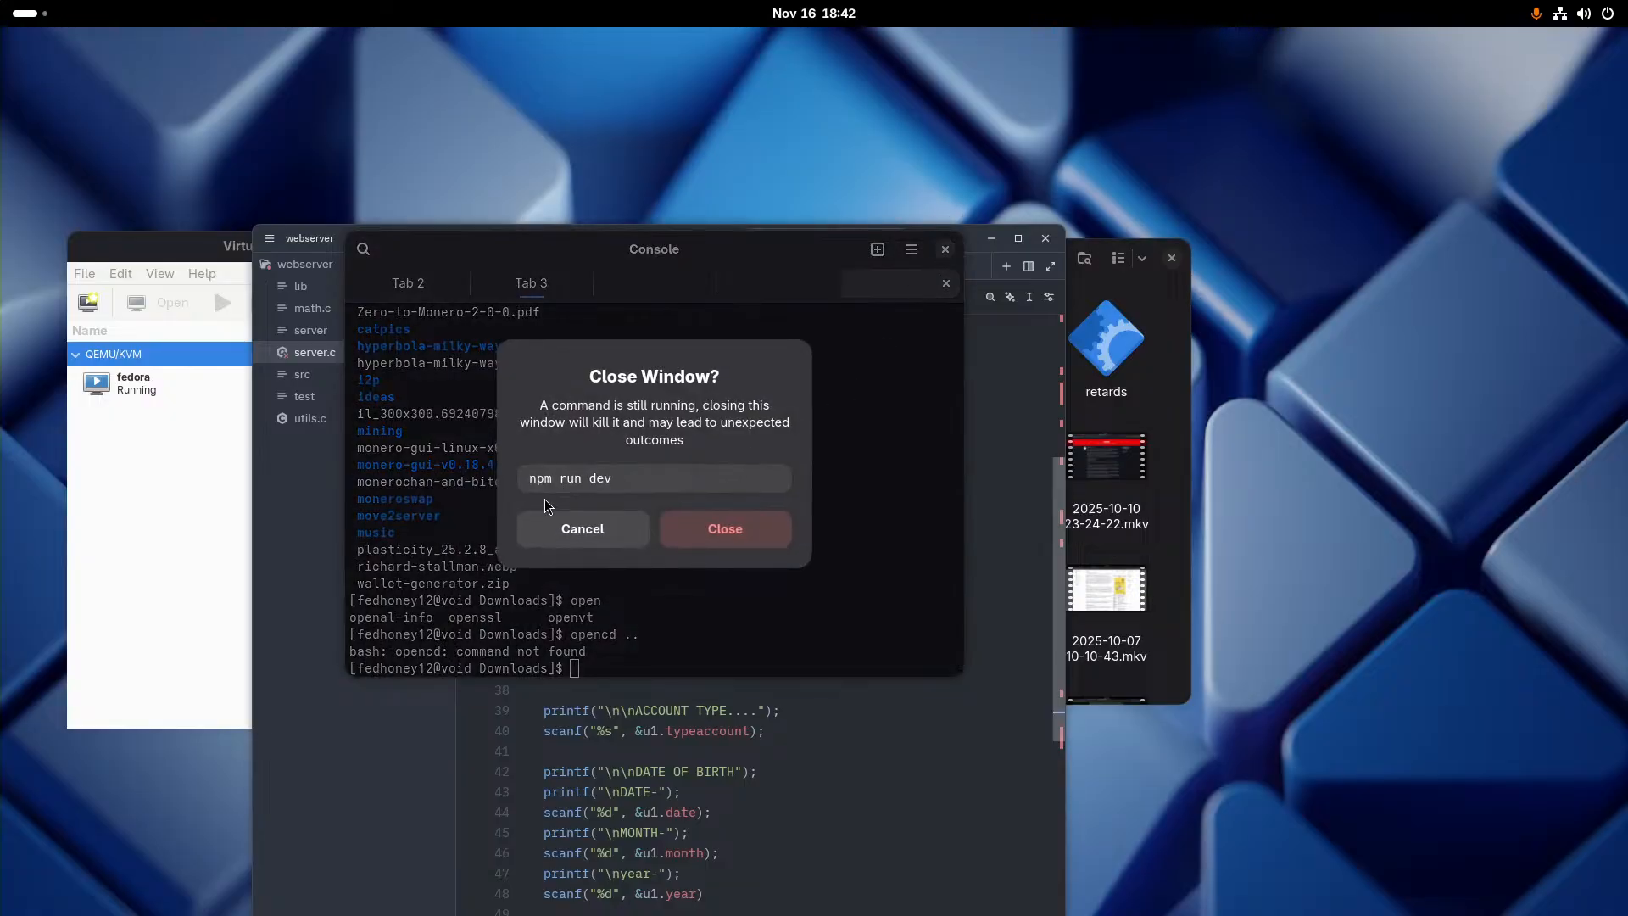
left_click(685, 532)
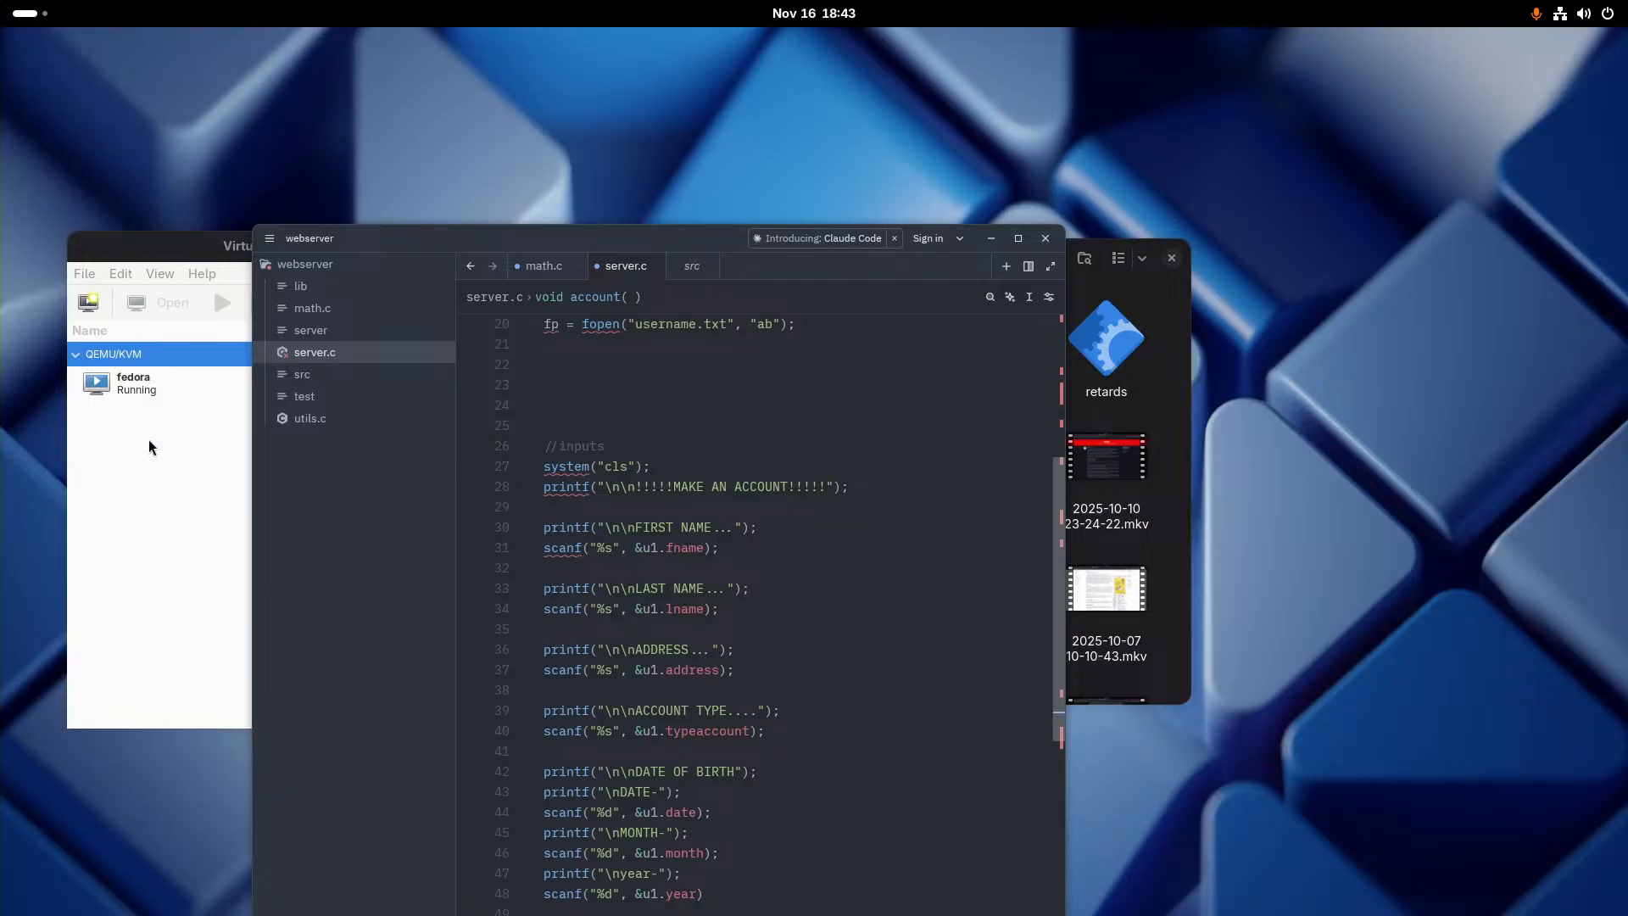
- Delete the fedora virtual machine together with its associated storage file fedora.qcow2
left_click(181, 385)
right_click(179, 387)
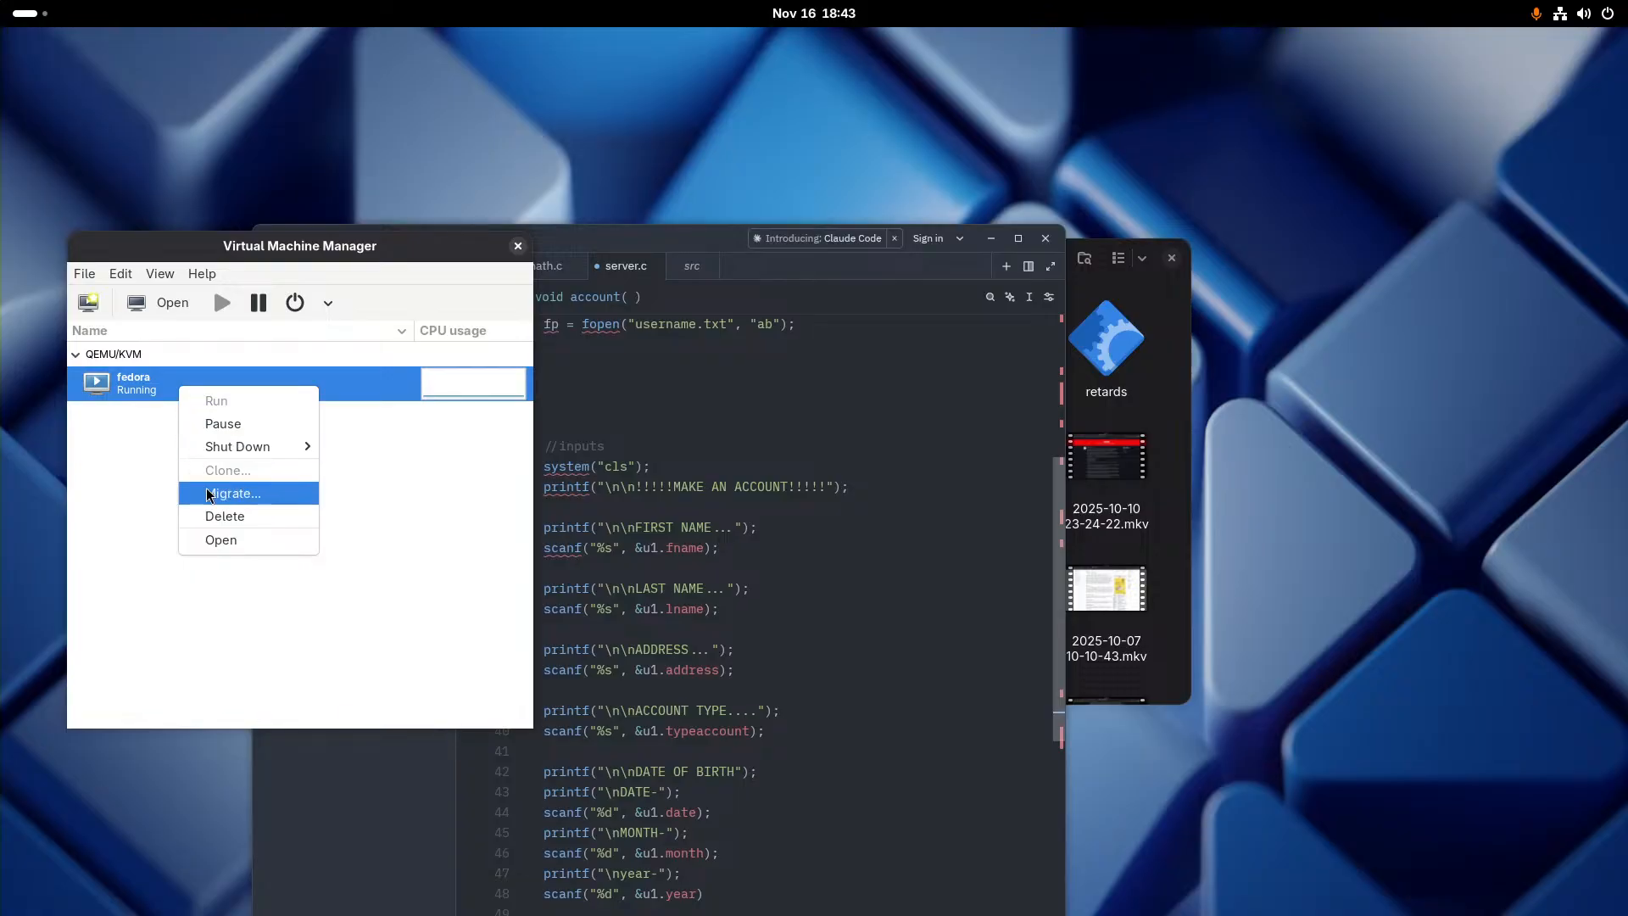
left_click(223, 516)
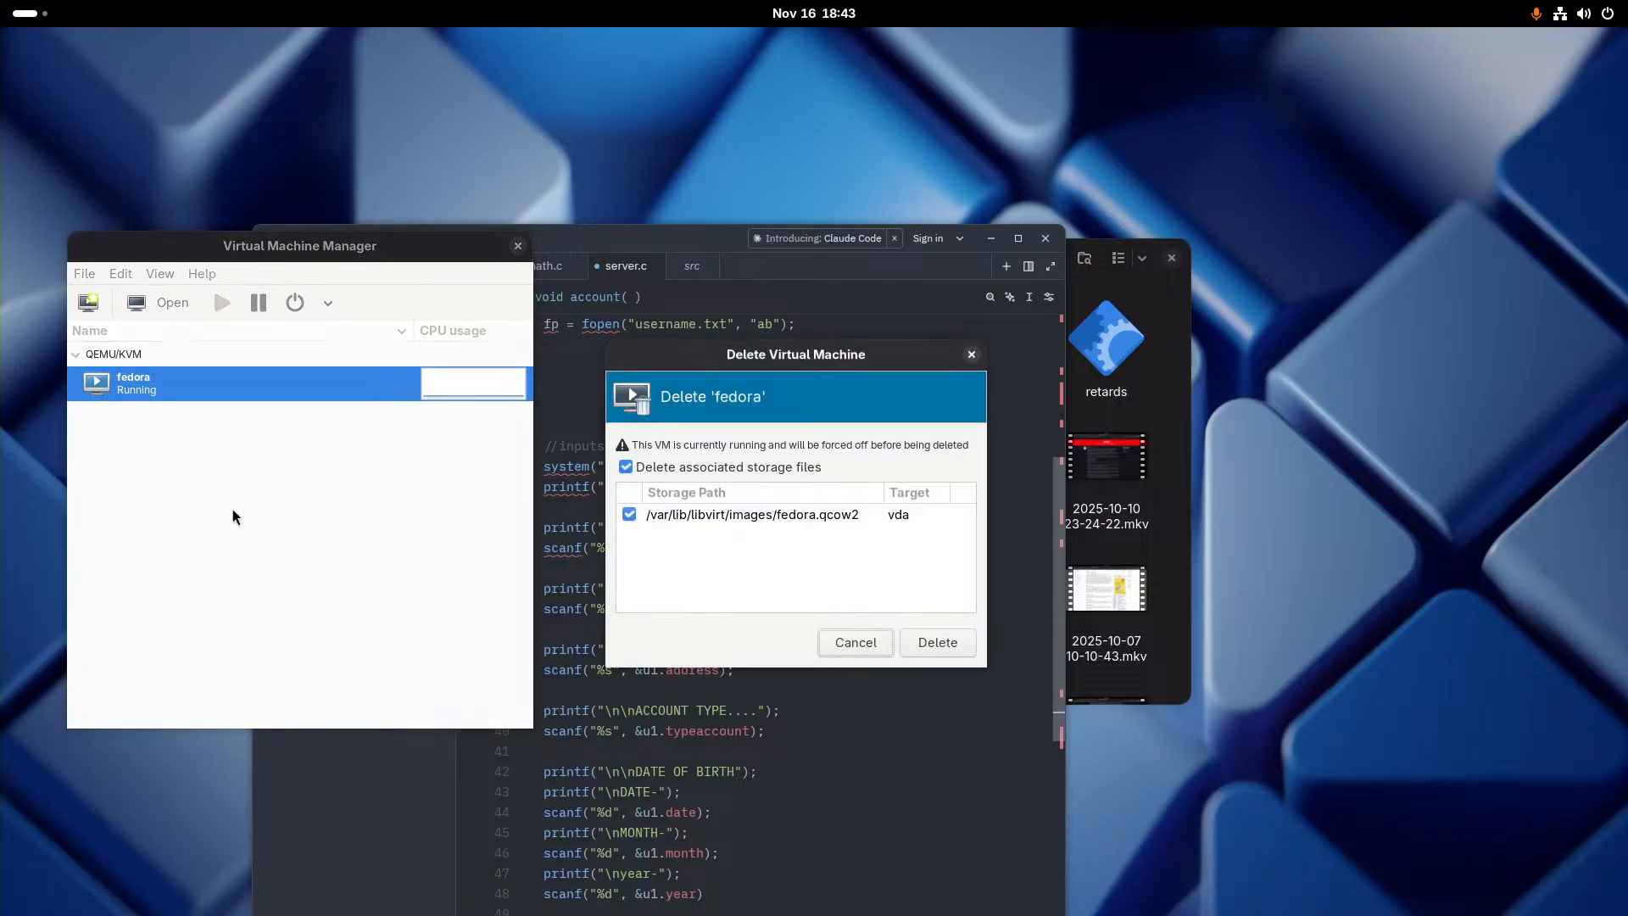
left_click(936, 643)
left_click(870, 596)
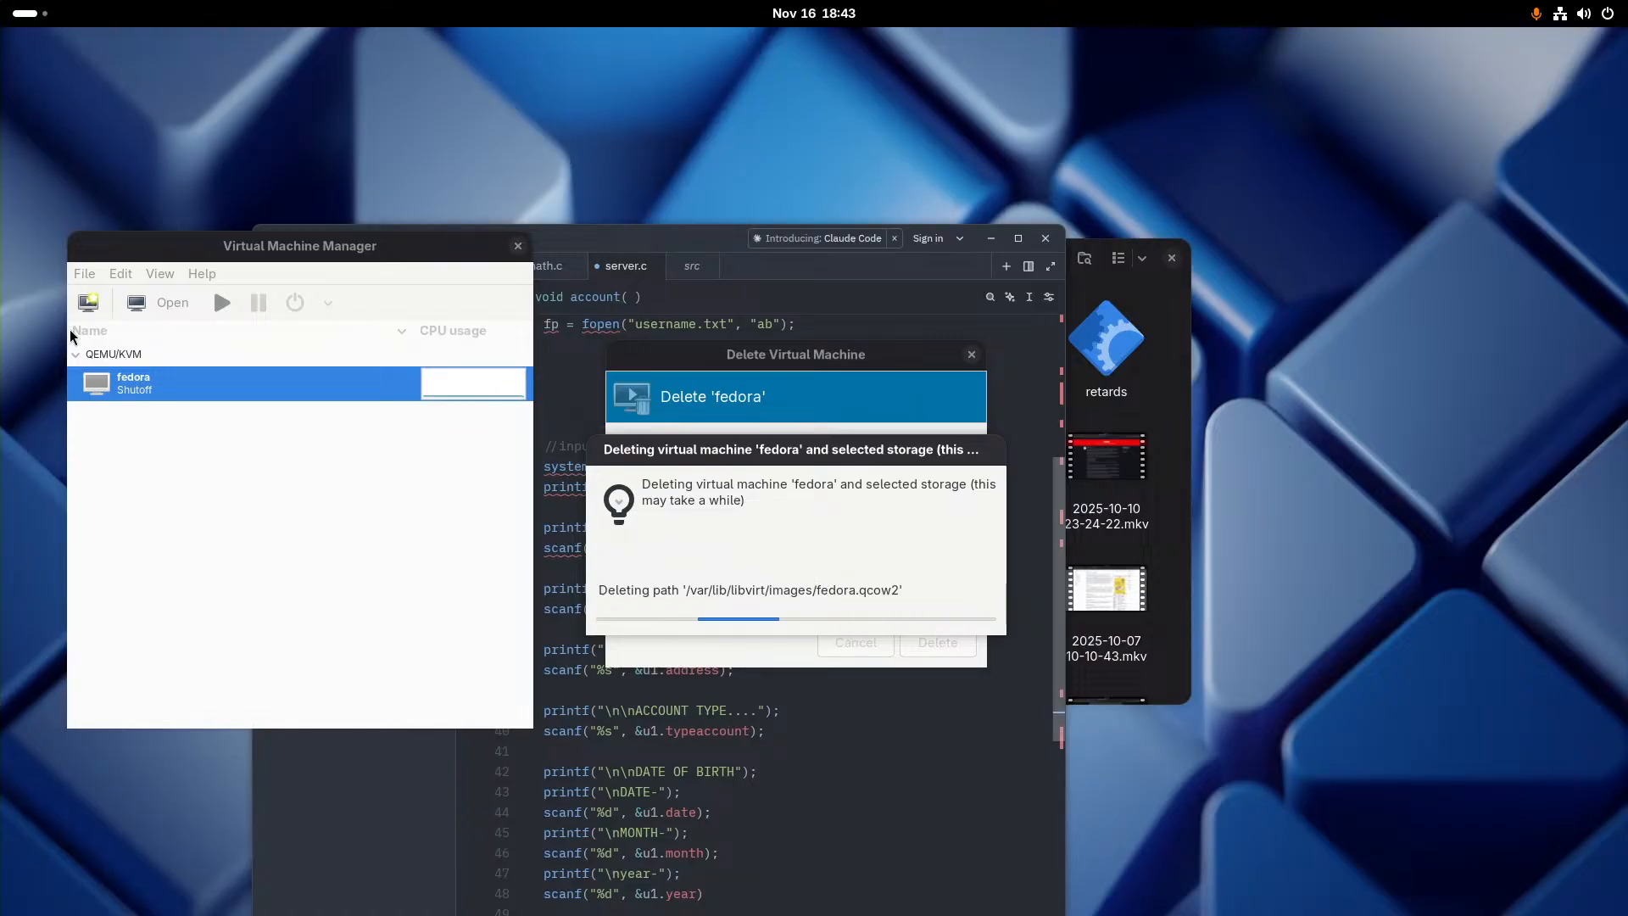
left_click(88, 303)
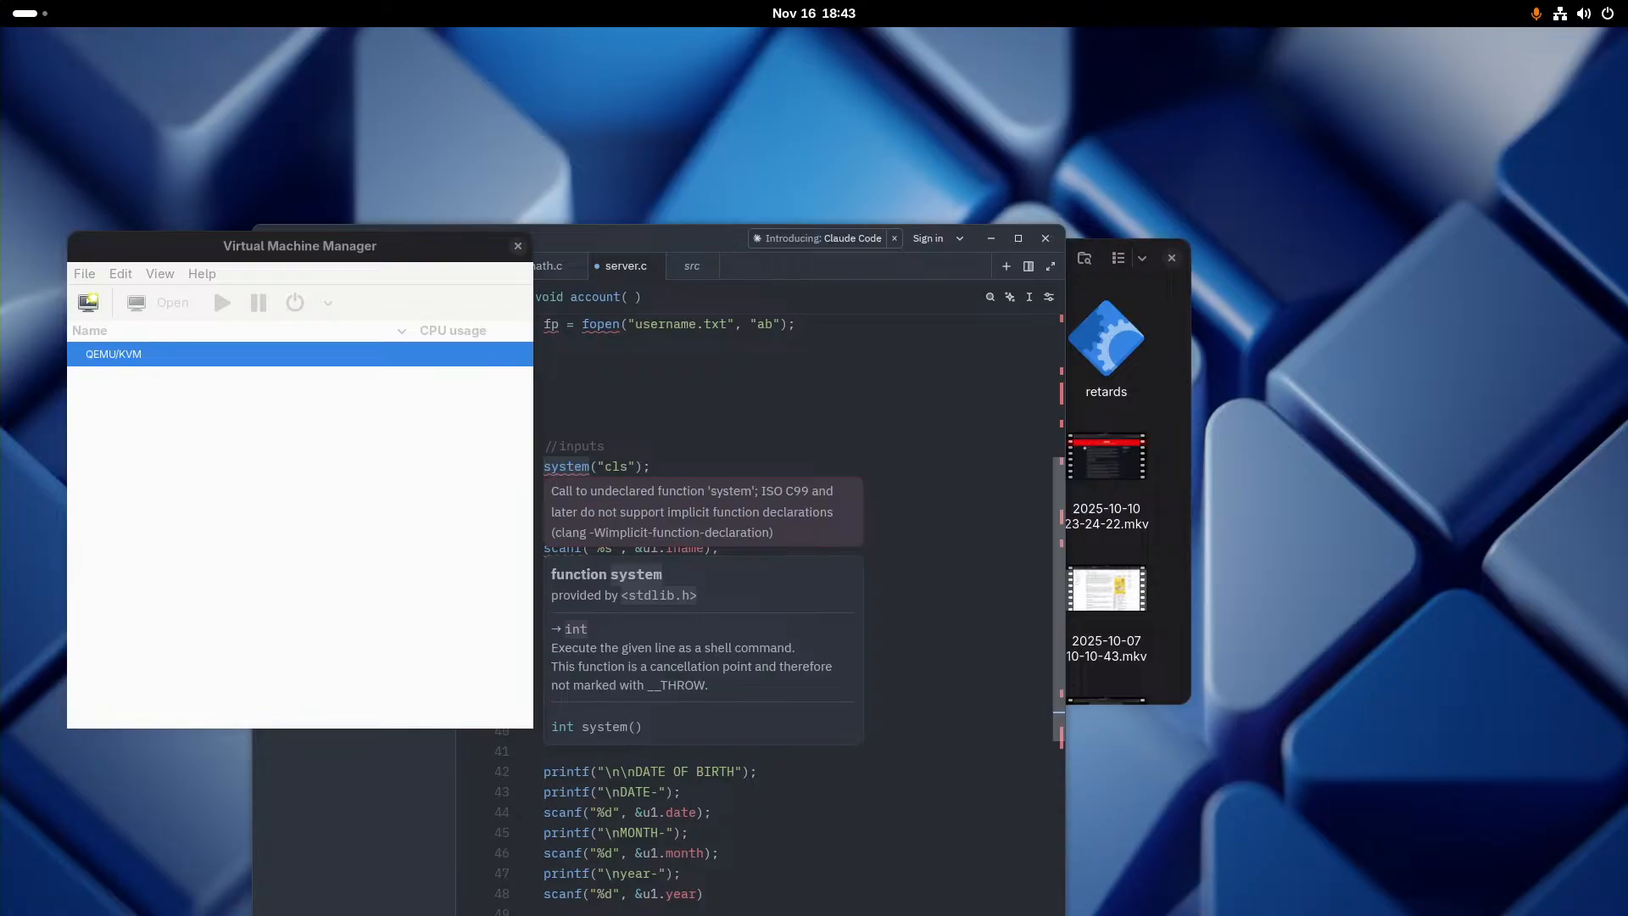
- Switch to the Brave browser and search for "live i2p just tails" in a new tab
key("alt+Tab")
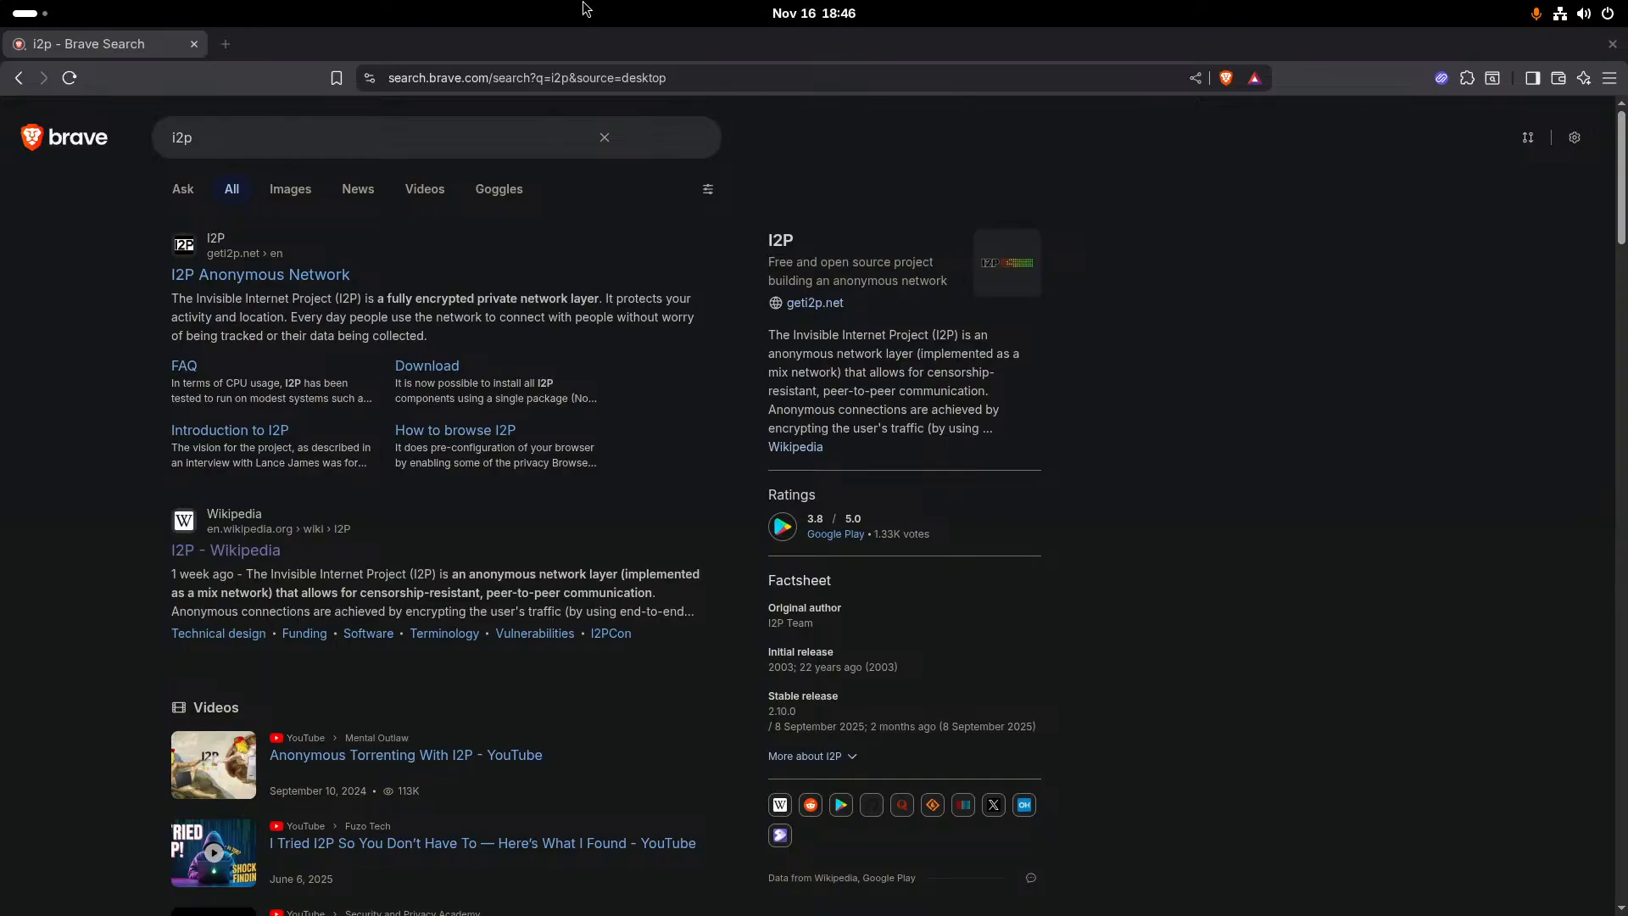
left_click(226, 43)
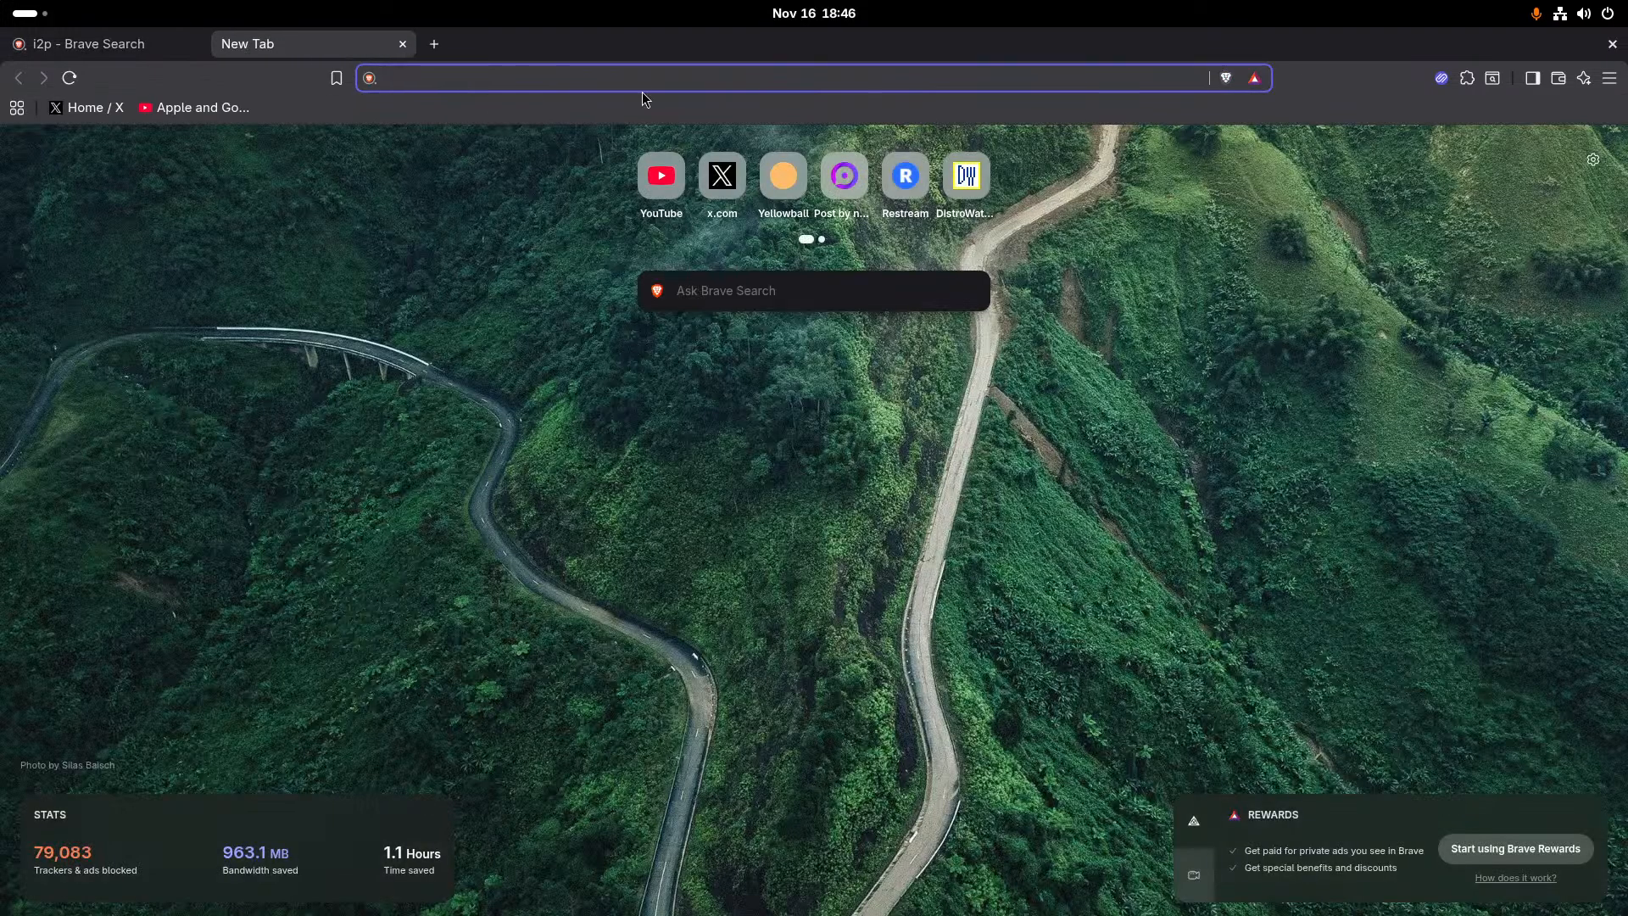
type("lib")
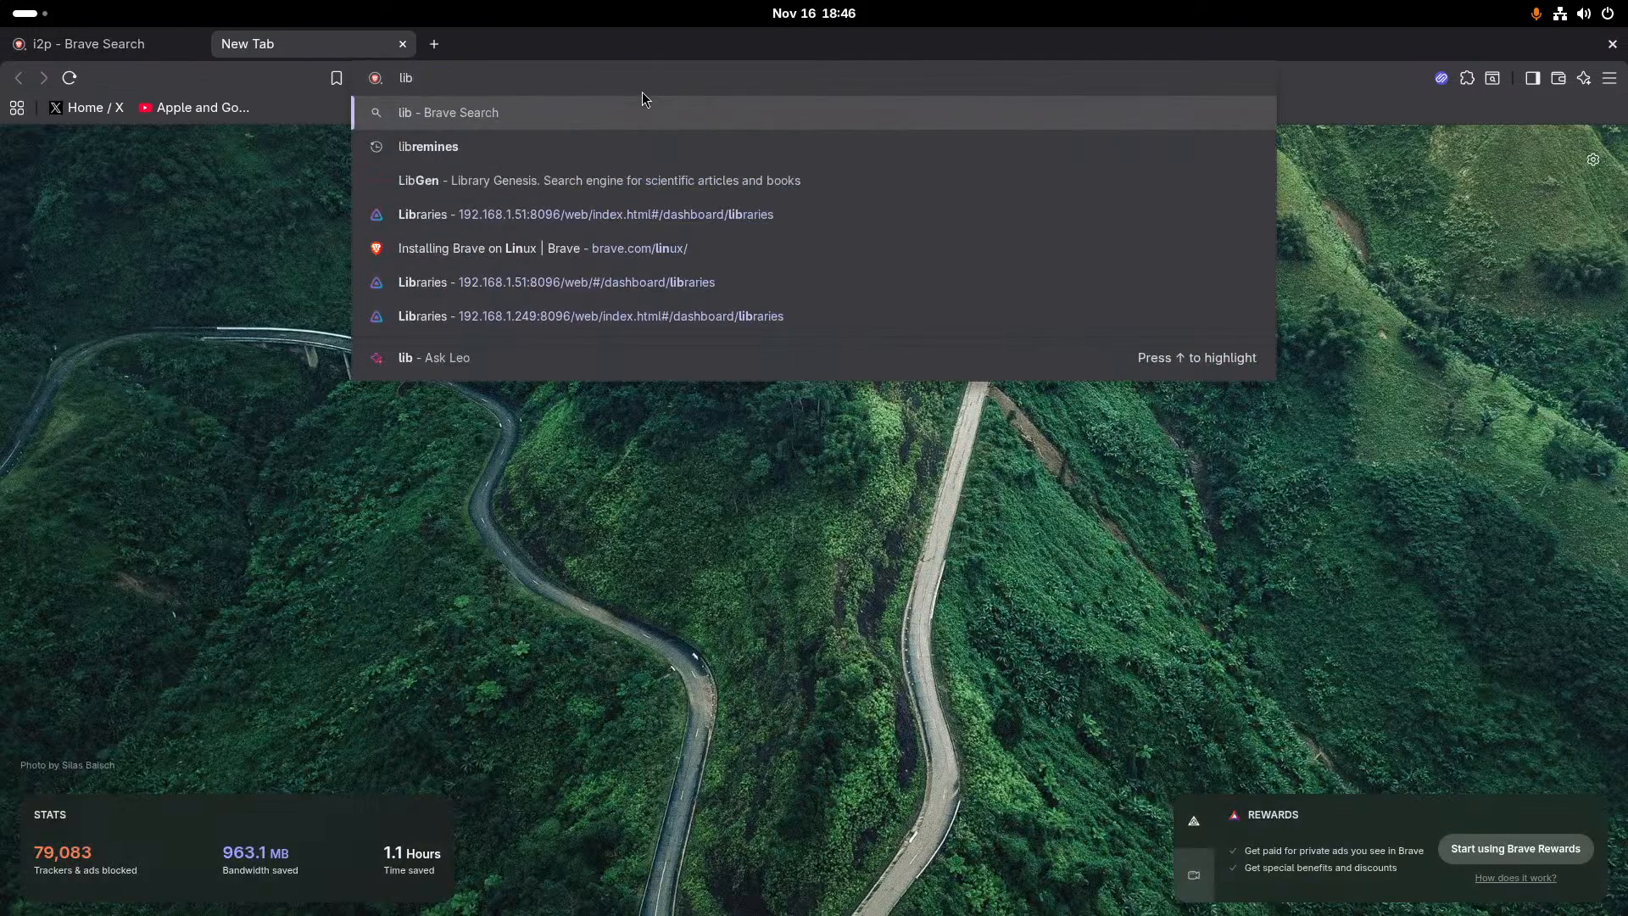
key("BackSpace")
type("ve ")
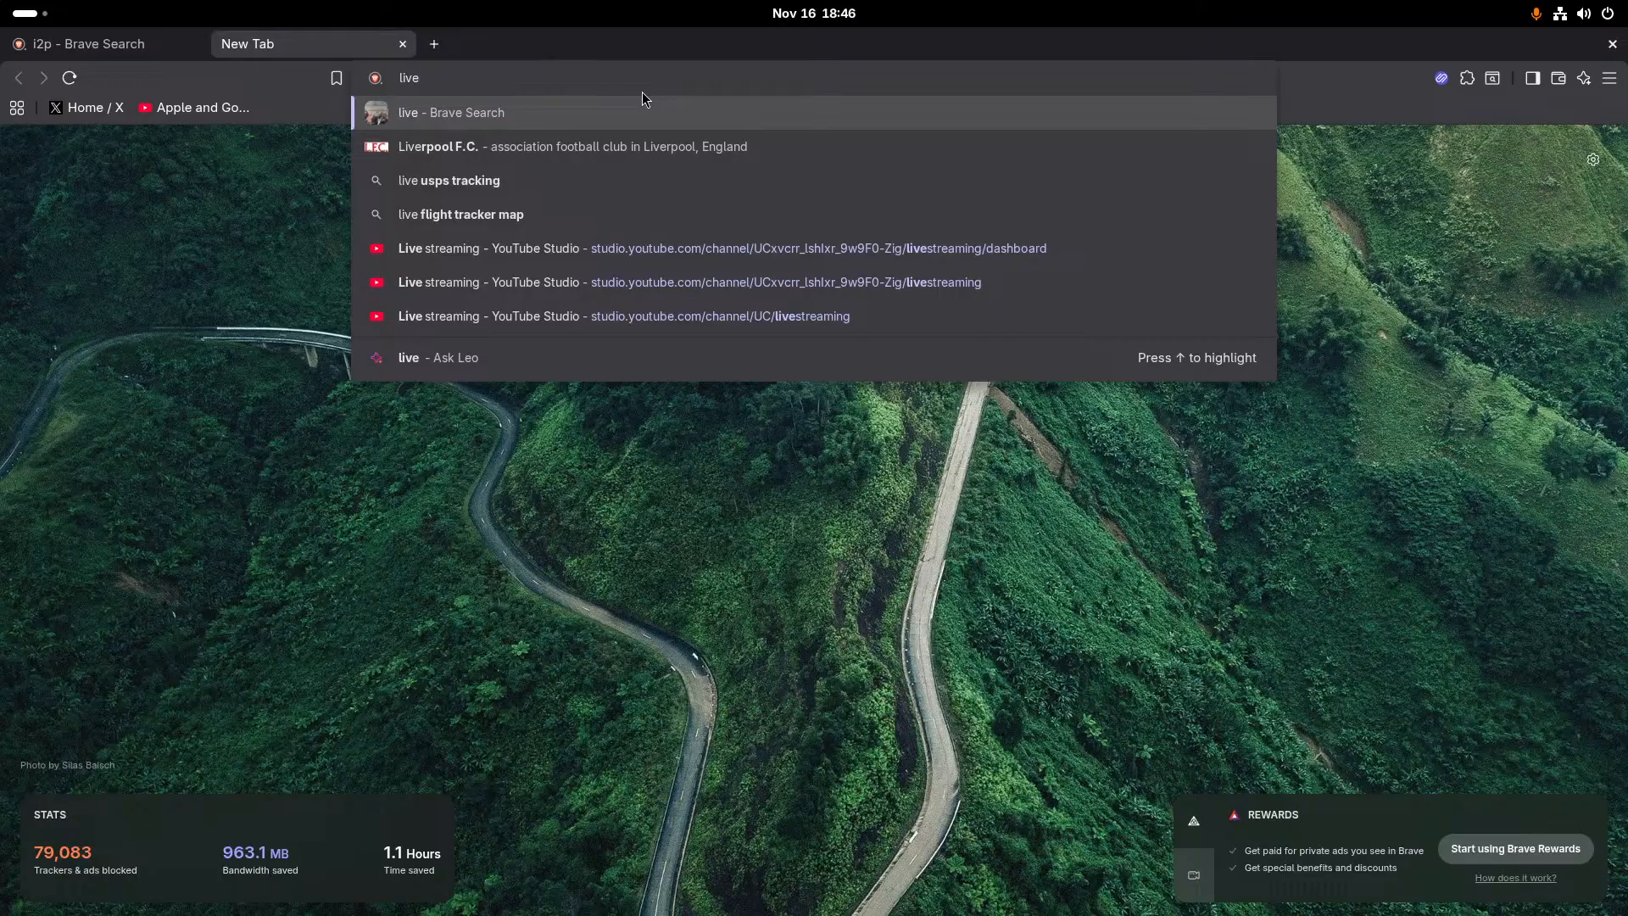
type("i2p")
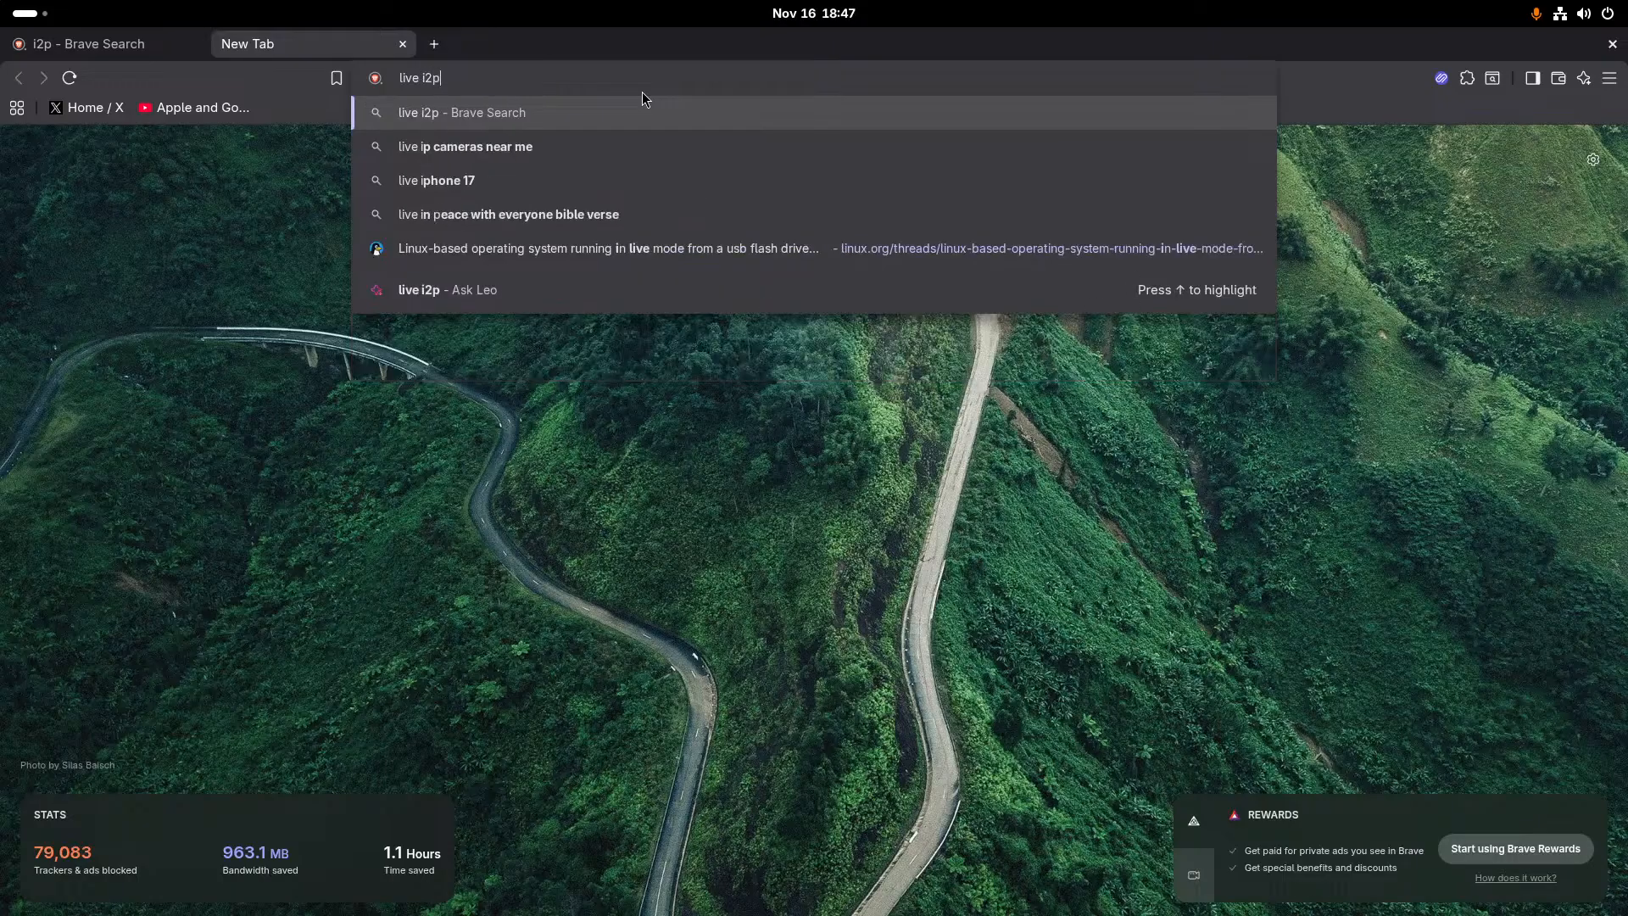
type(" just oro")
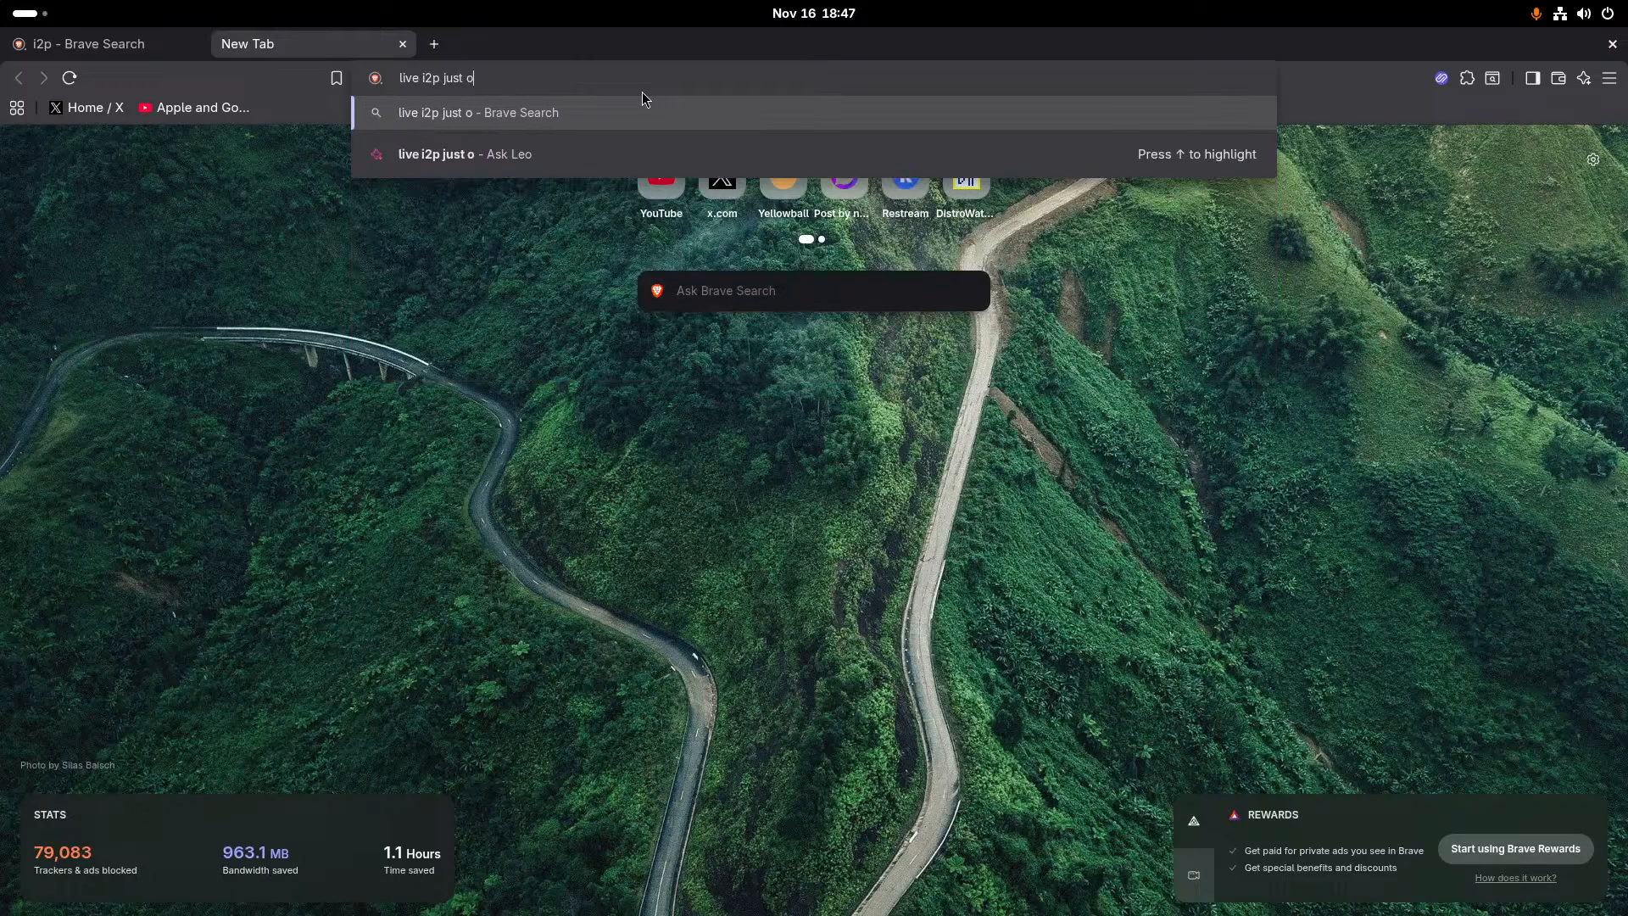
key("BackSpace")
key("BackSpace")
key("BackSpace")
type("tails")
key("Return")
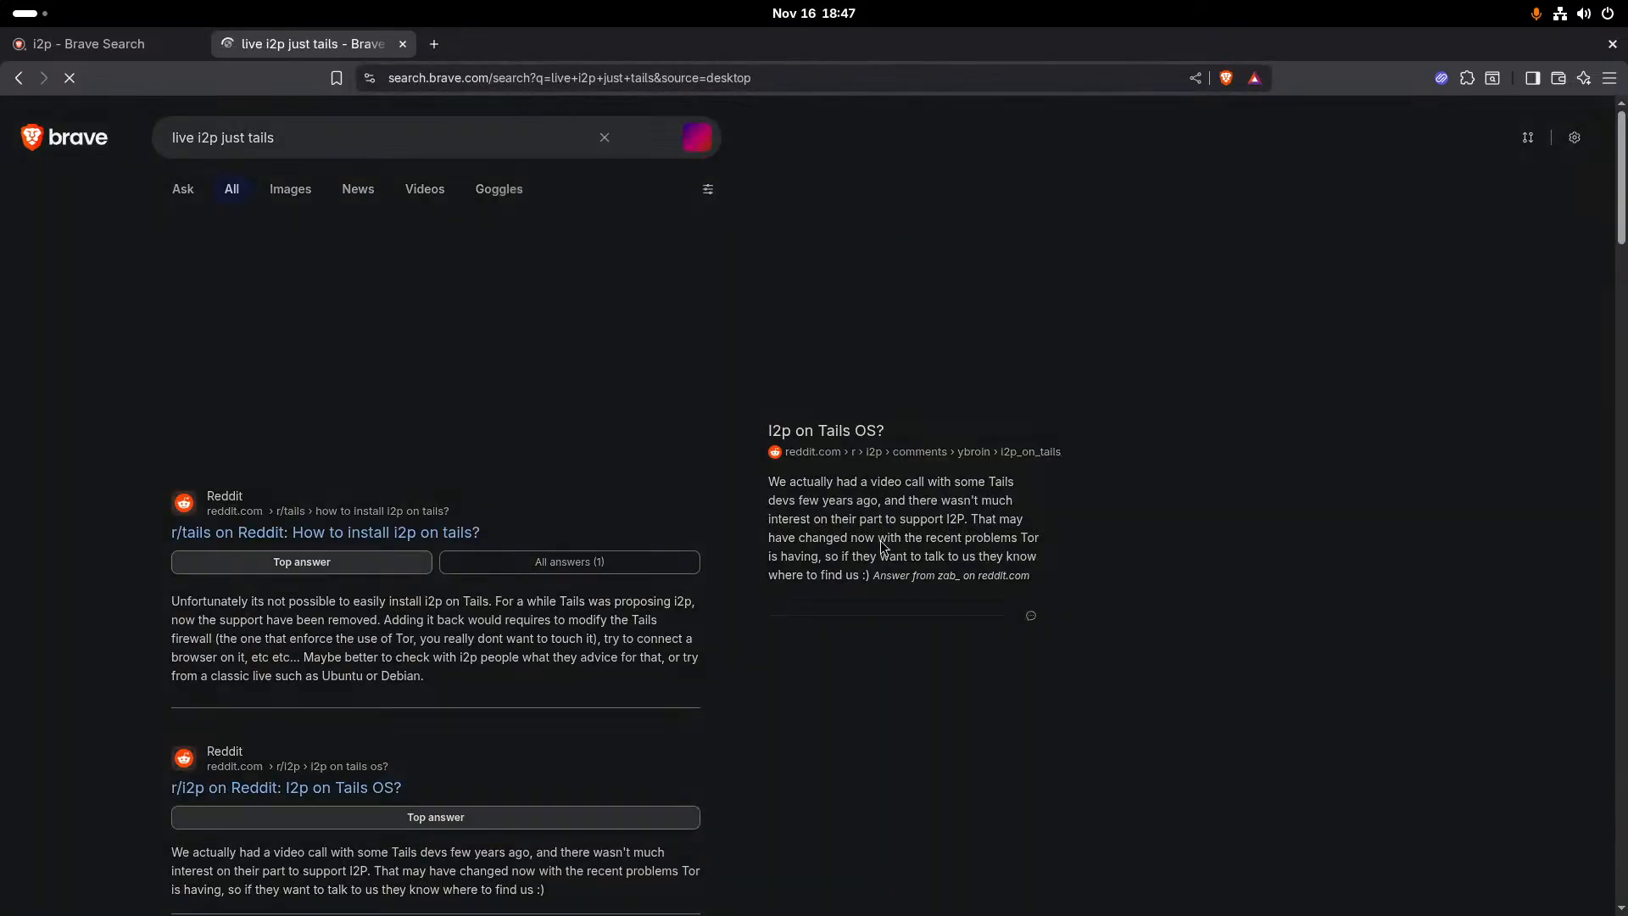
- Open the Linux.org result about a Linux system running live from USB with i2p and read the thread's replies
scroll(683, 436, "down", 15)
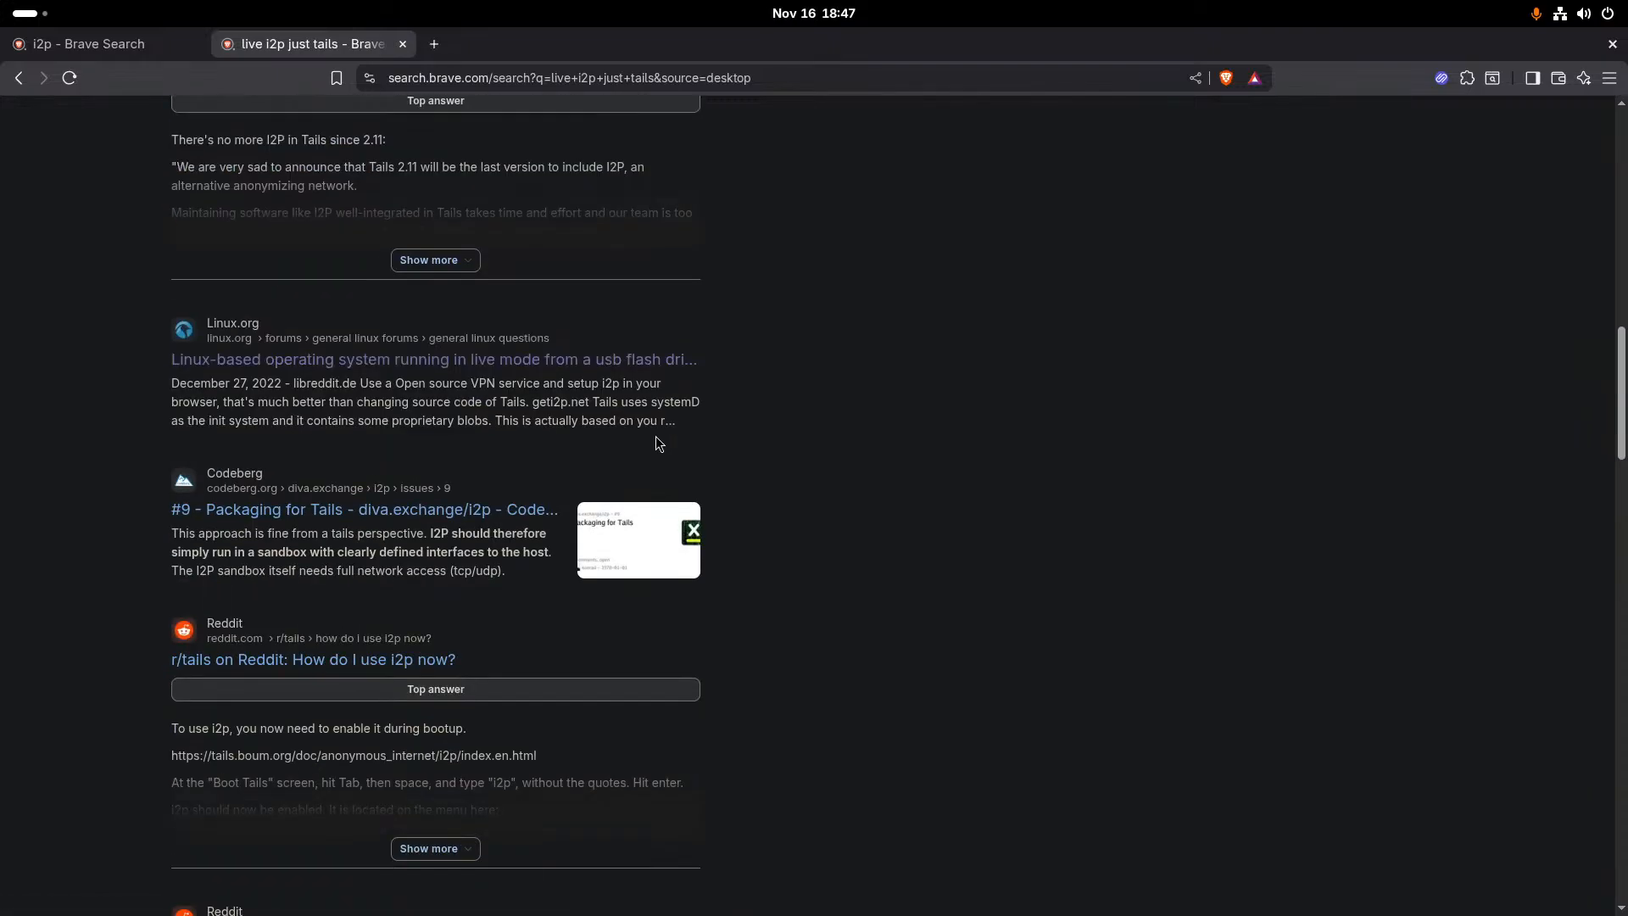
left_click(485, 363)
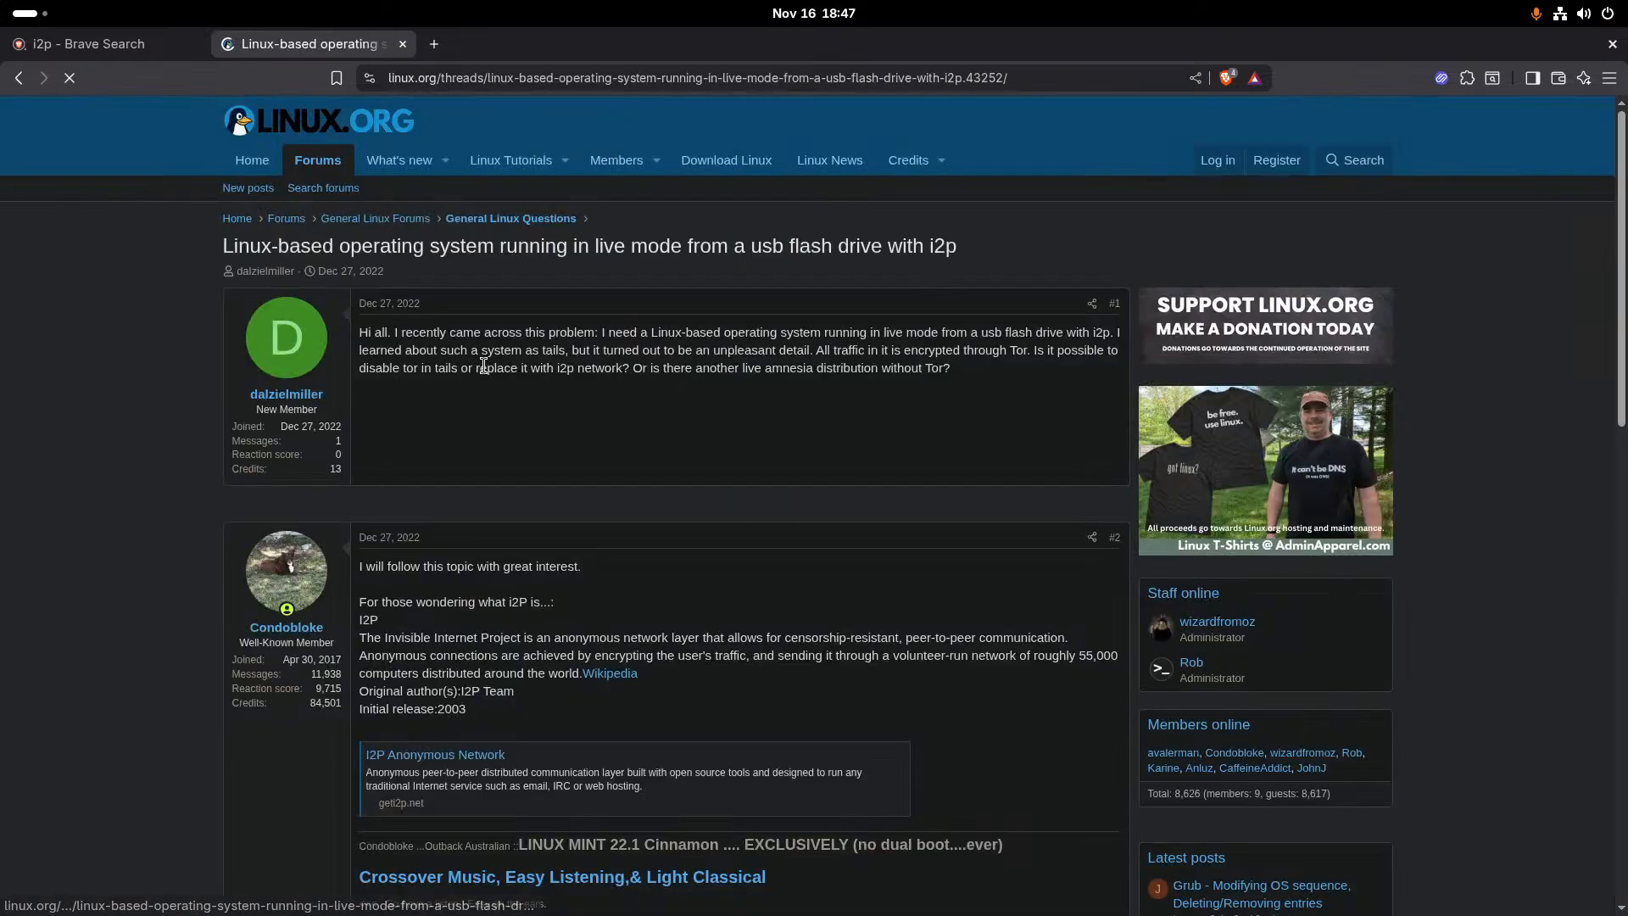
scroll(483, 365, "down", 5)
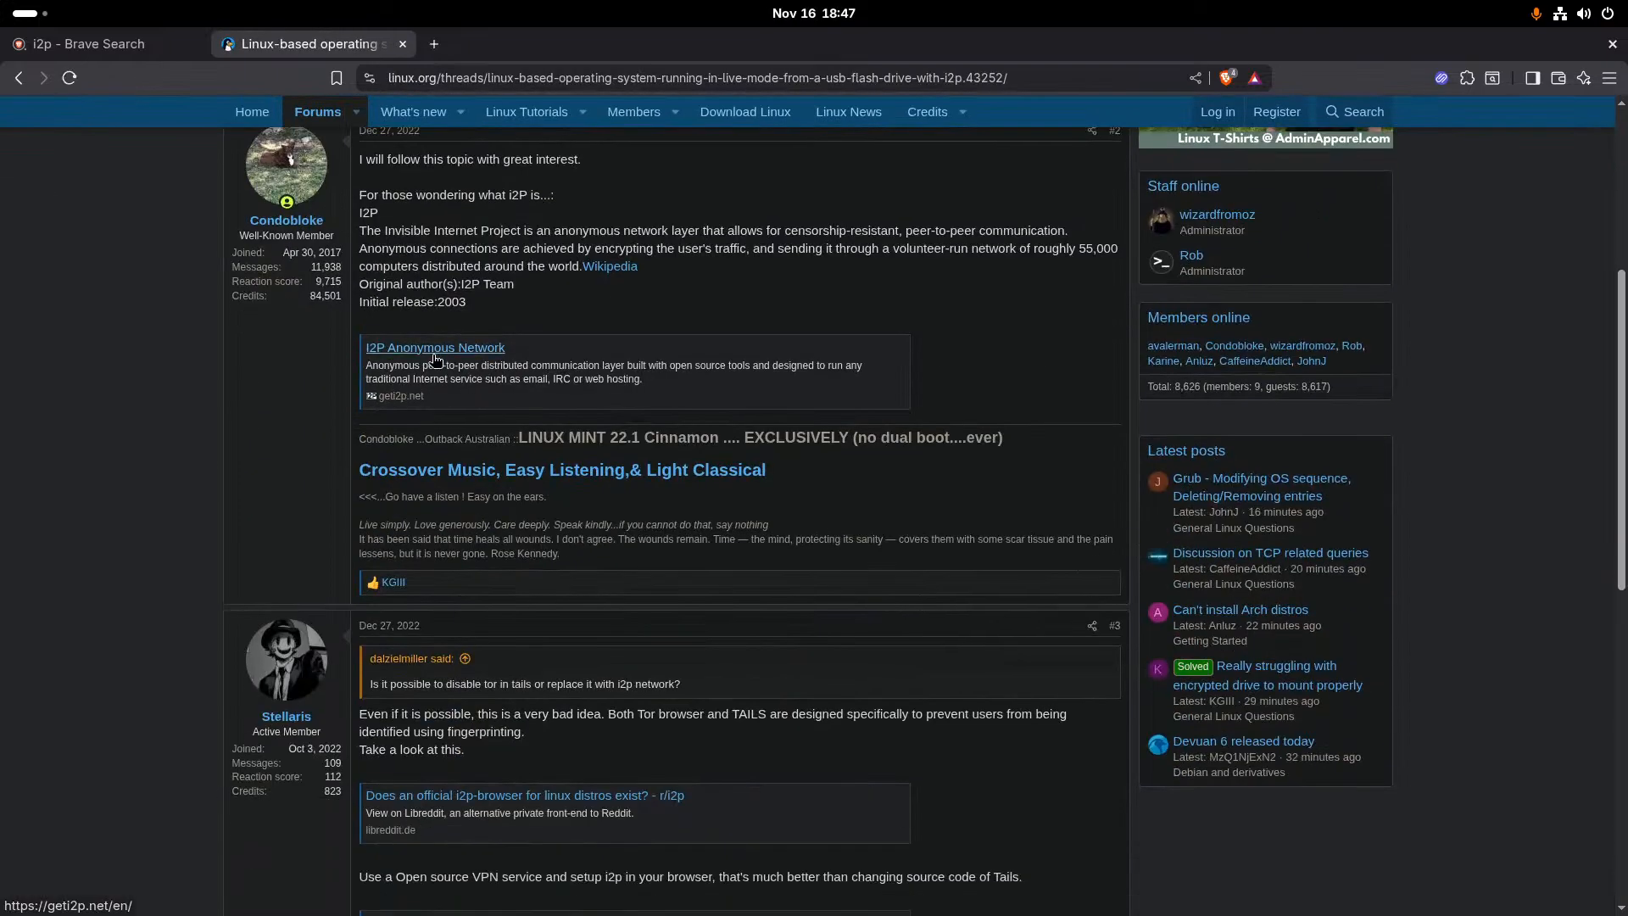
scroll(435, 360, "down", 3)
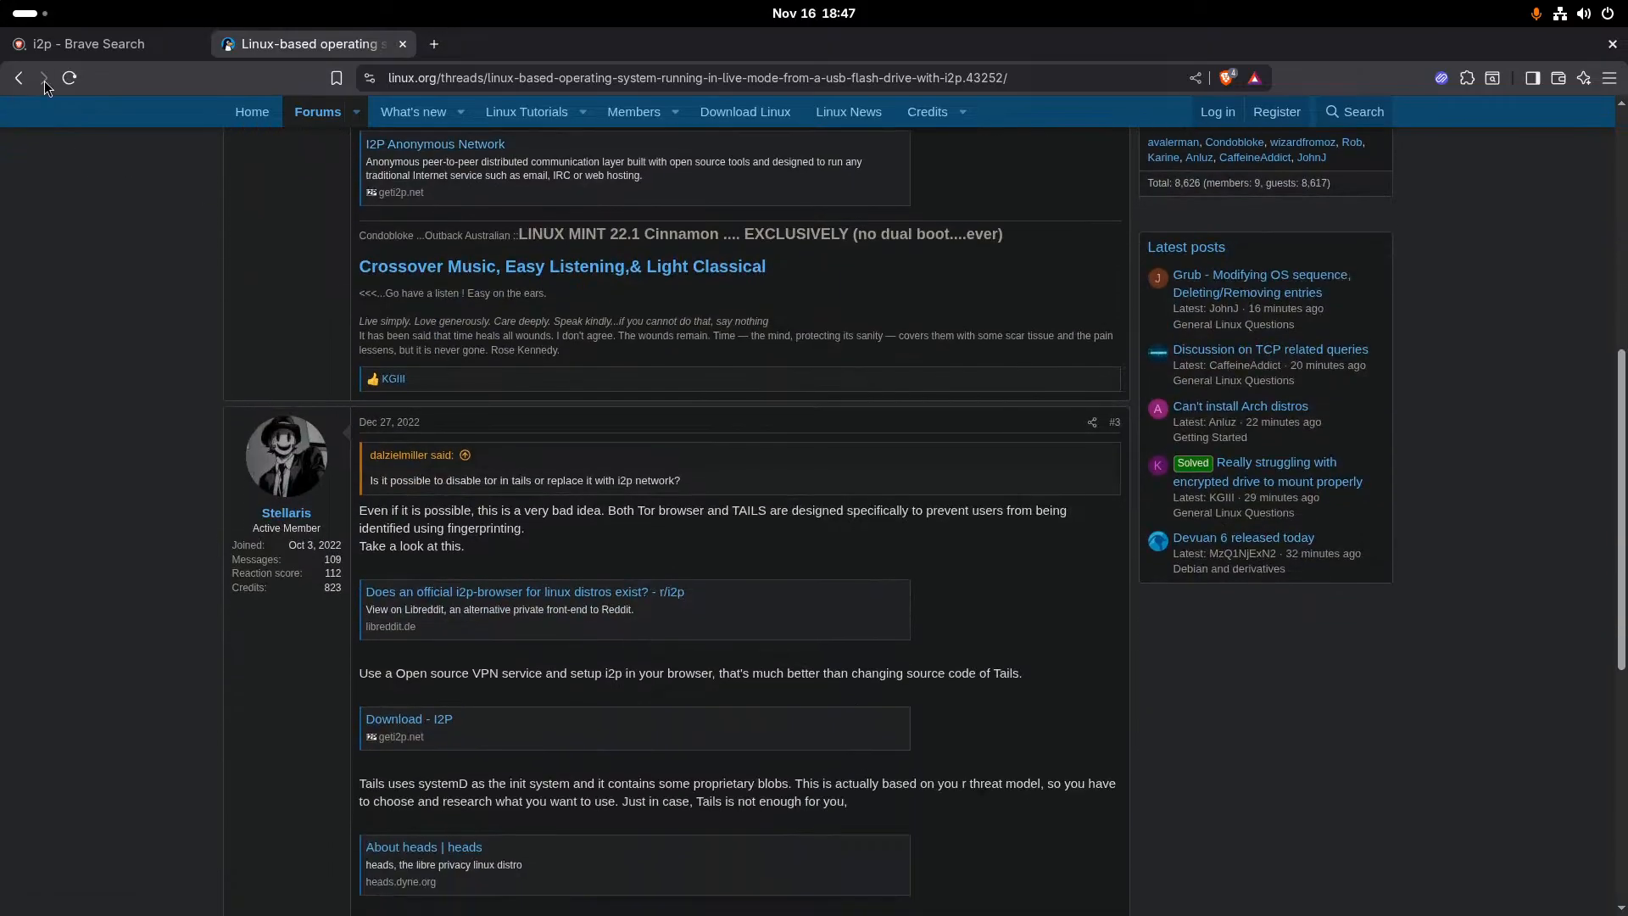
- Return to the search results, open the Codeberg issue on packaging I2P for Tails, and read its instructions
left_click(19, 78)
scroll(346, 345, "down", 5)
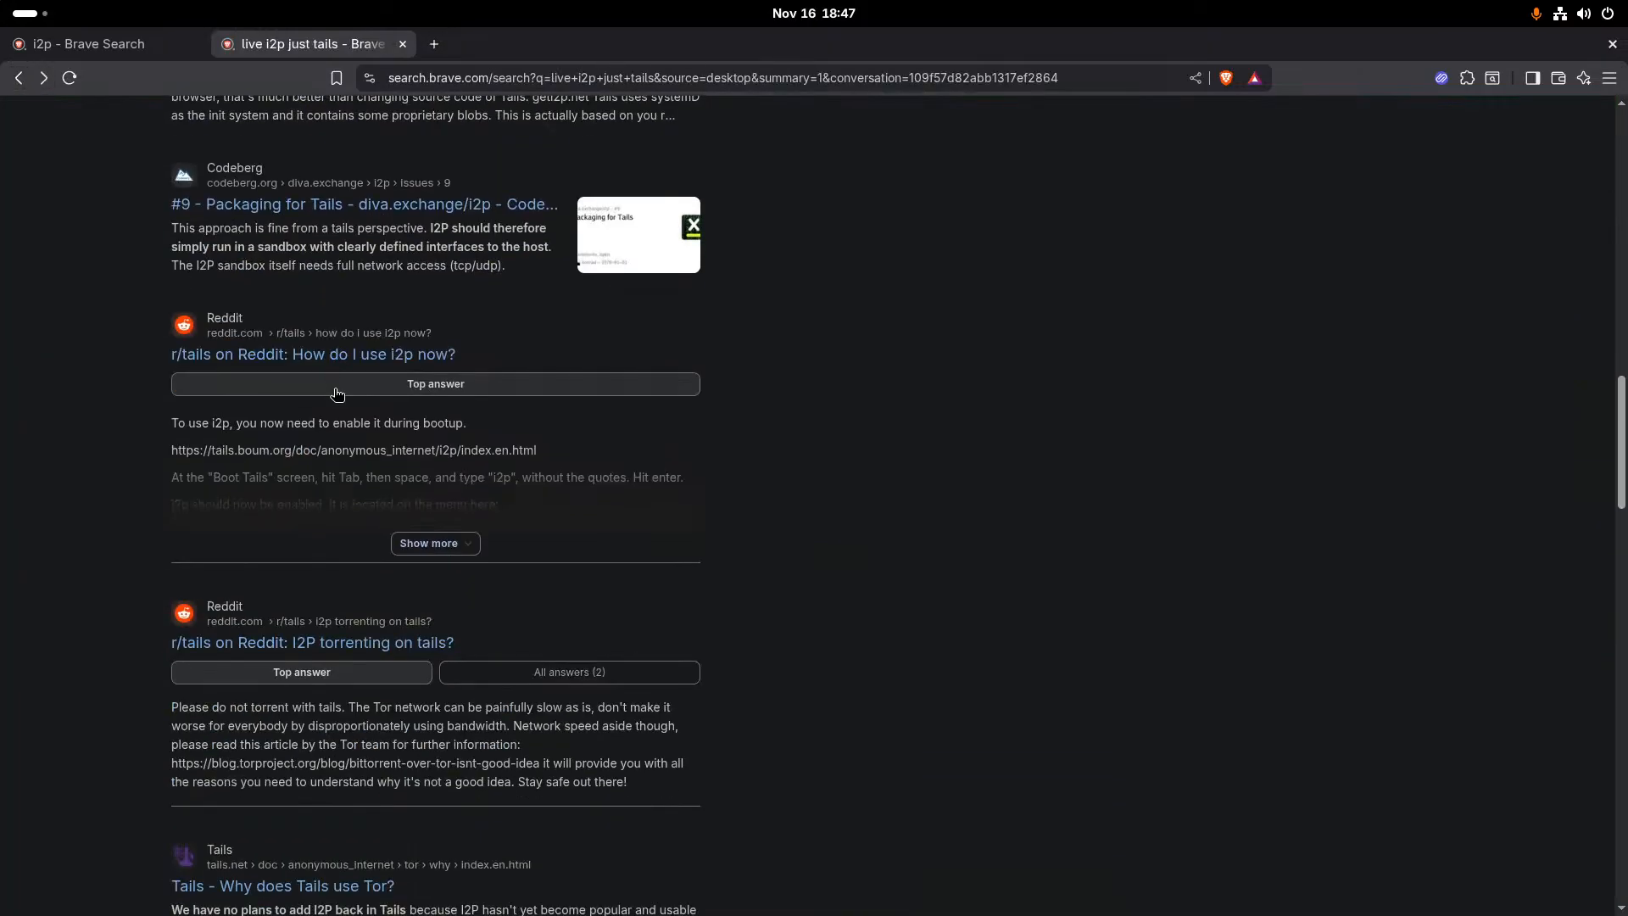
scroll(345, 345, "up", 1)
left_click(344, 316)
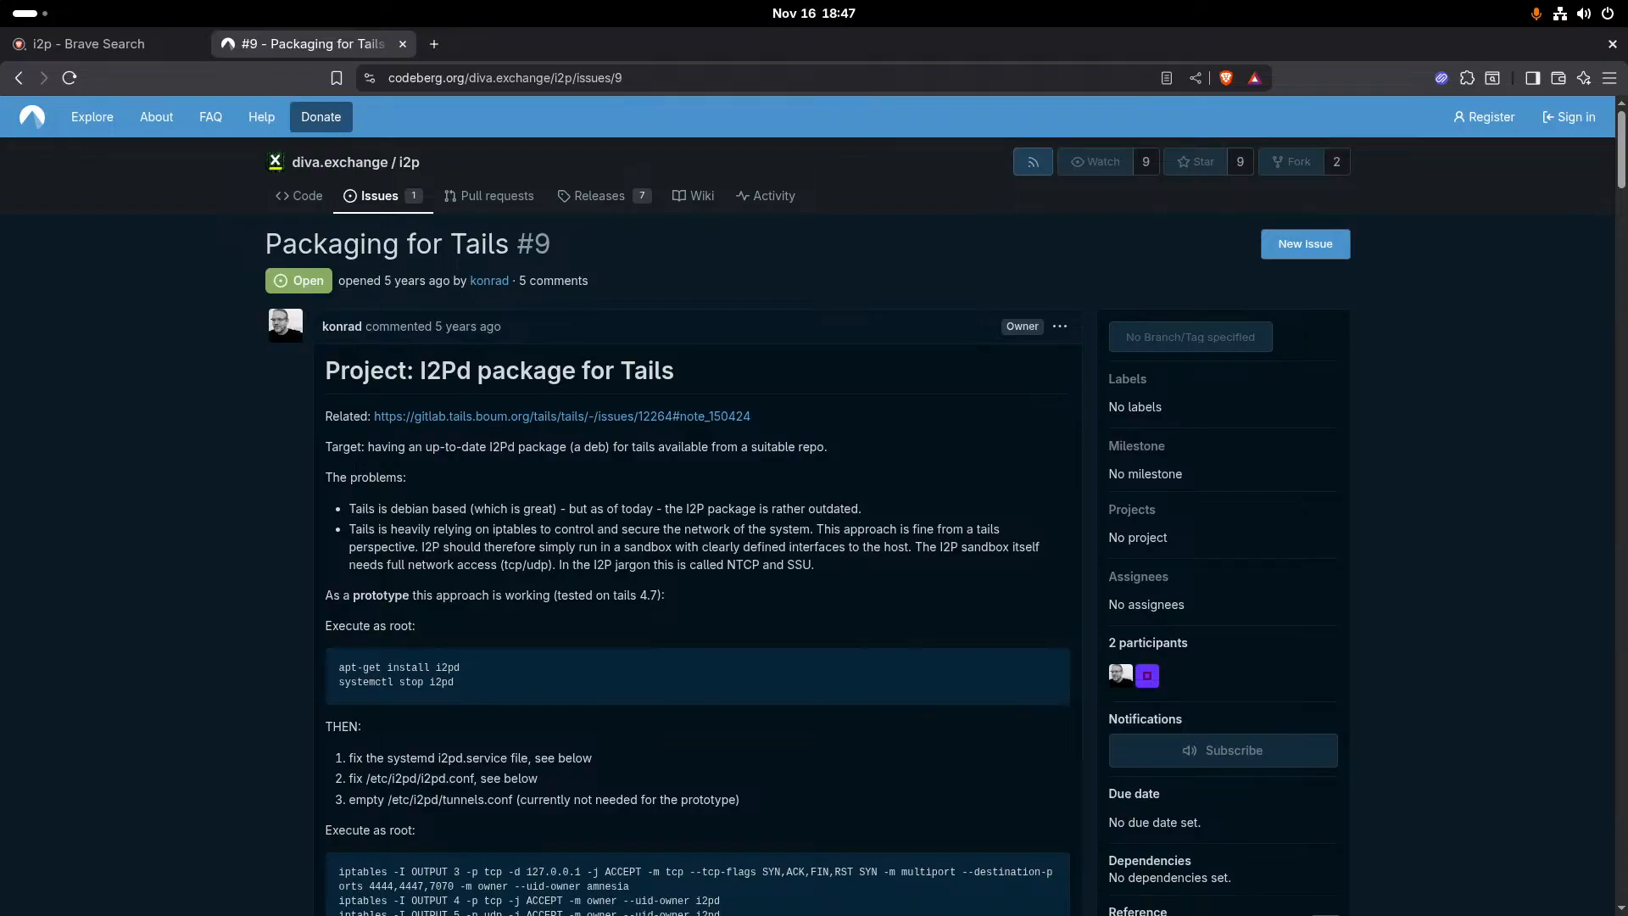
scroll(596, 573, "down", 5)
scroll(546, 556, "down", 5)
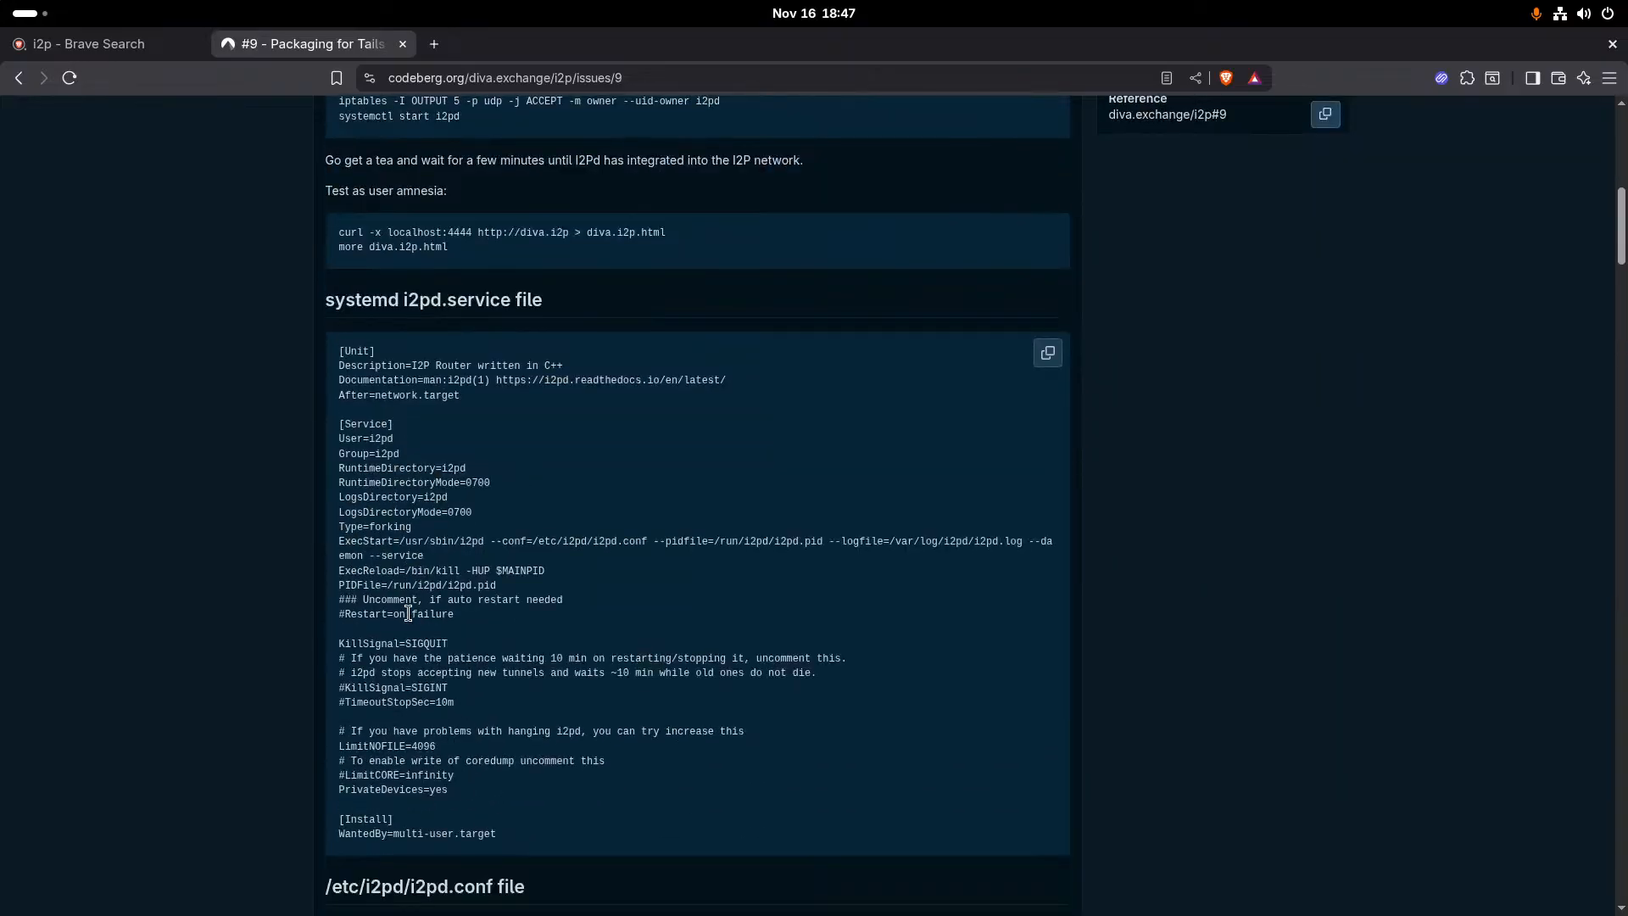
scroll(408, 612, "up", 5)
scroll(408, 612, "up", 5)
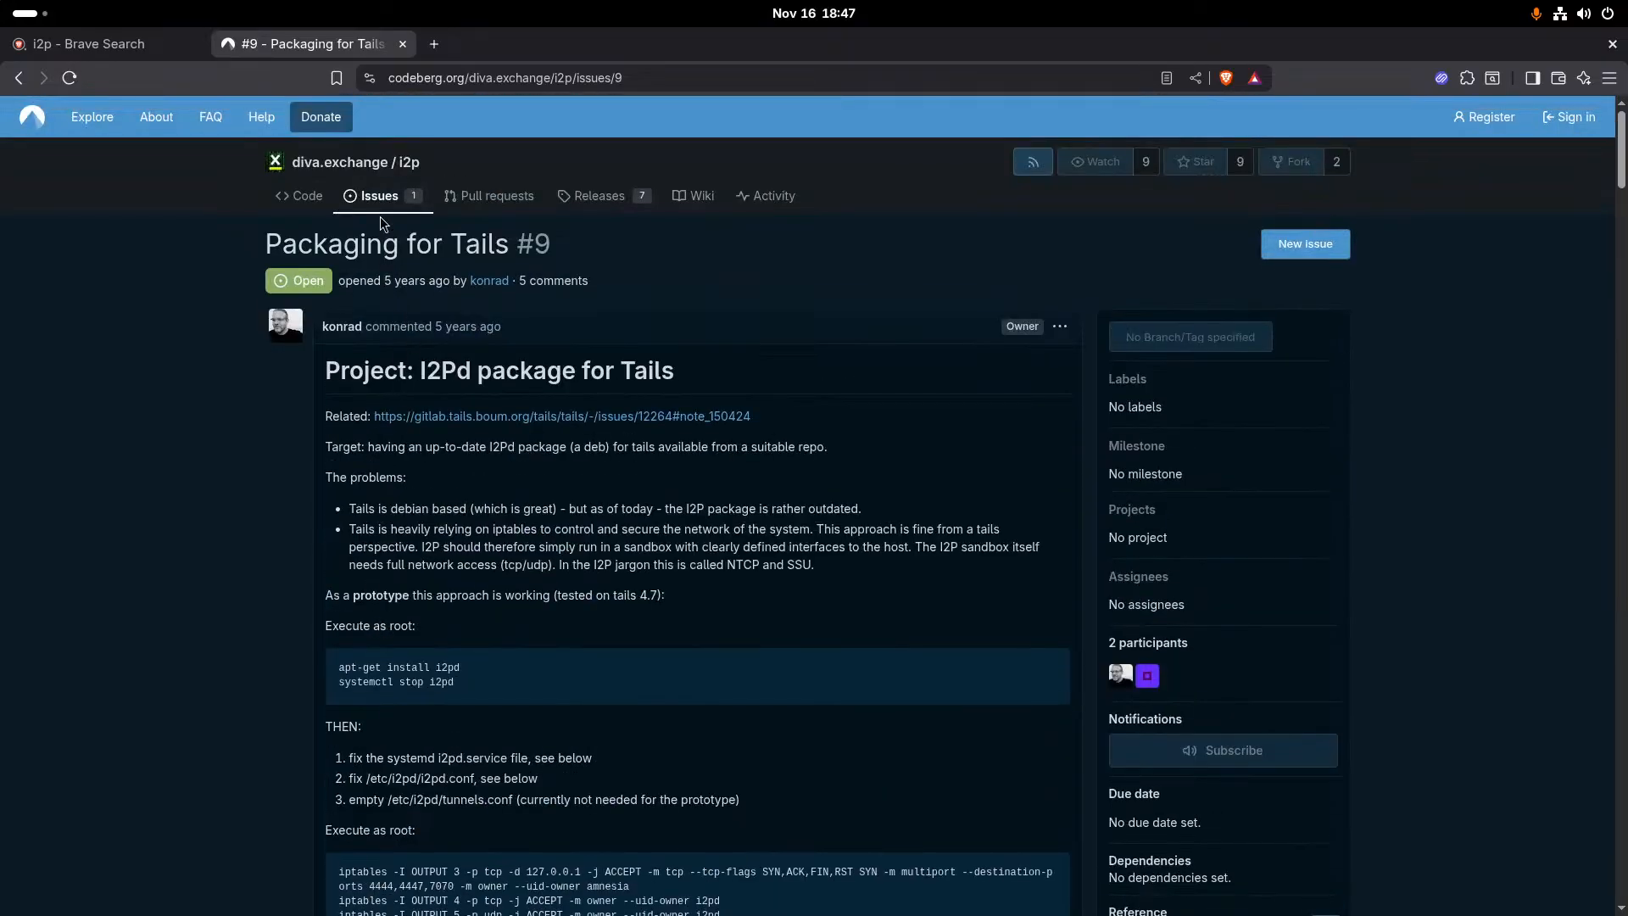
- Open the diva.exchange i2p repository from the issue and look through its file list and README
left_click(410, 162)
scroll(239, 503, "down", 10)
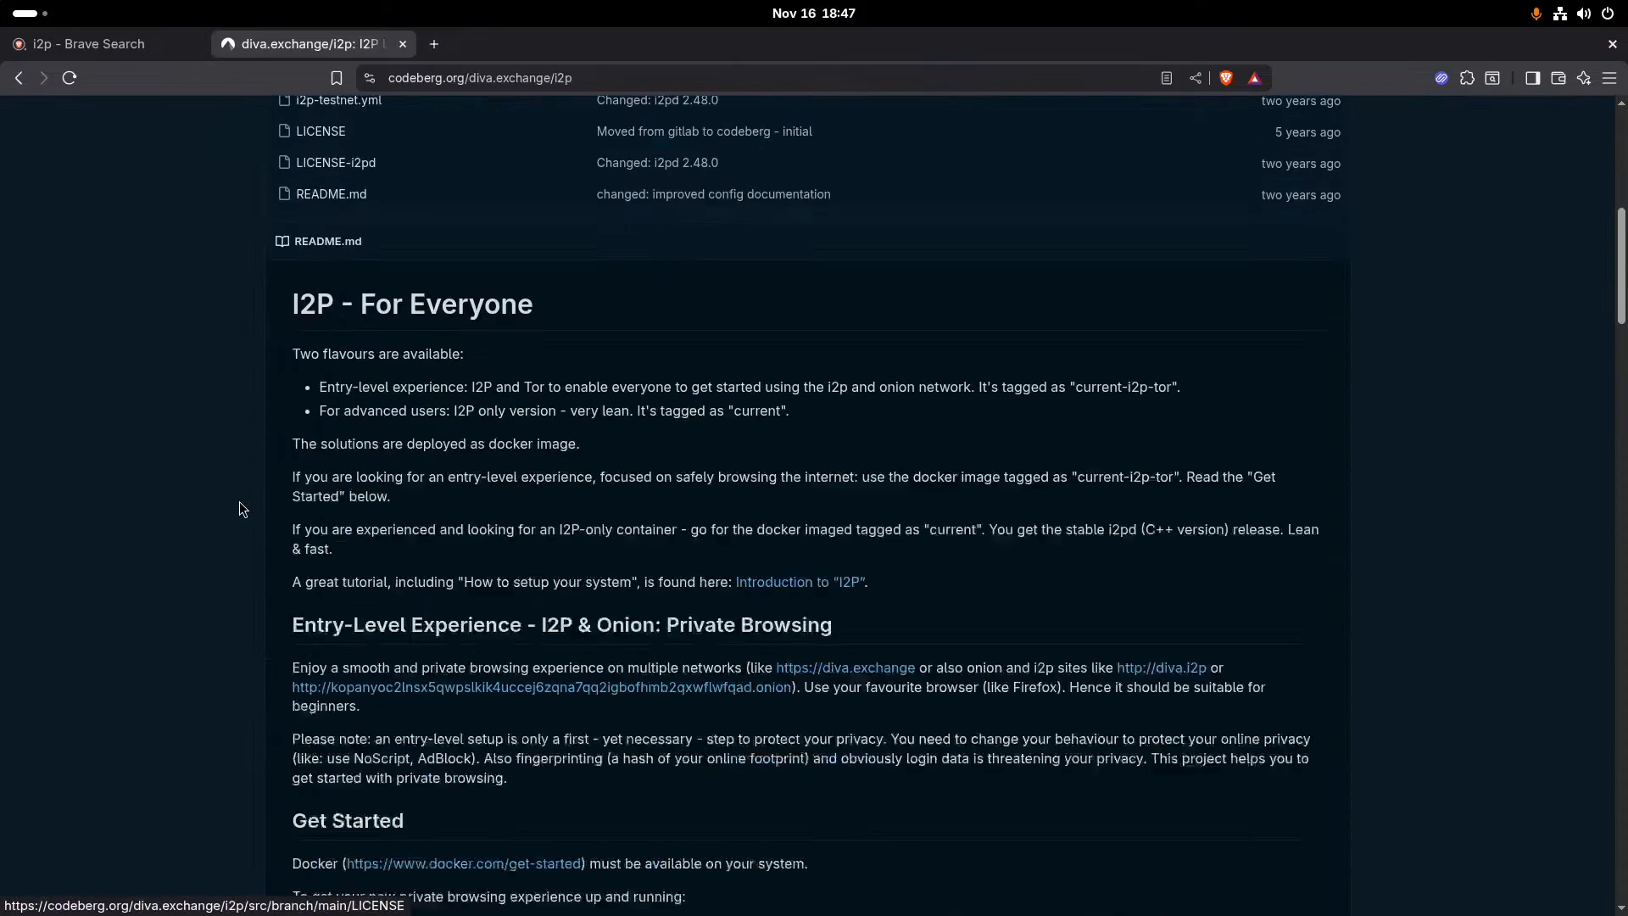
scroll(240, 508, "up", 3)
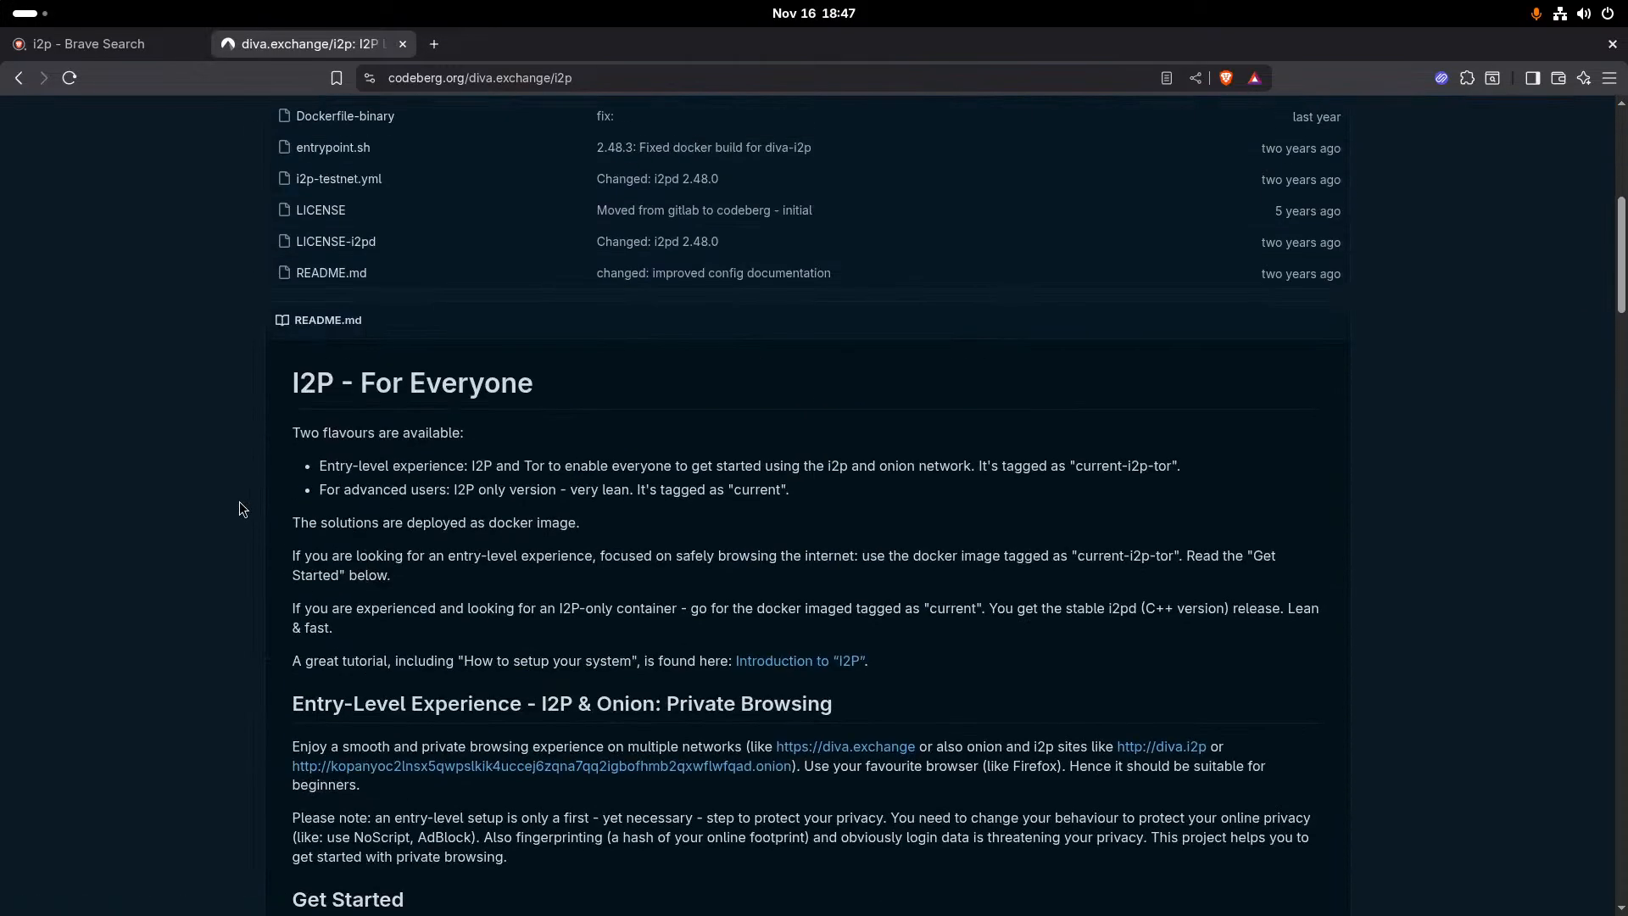
scroll(239, 502, "down", 2)
scroll(239, 501, "up", 10)
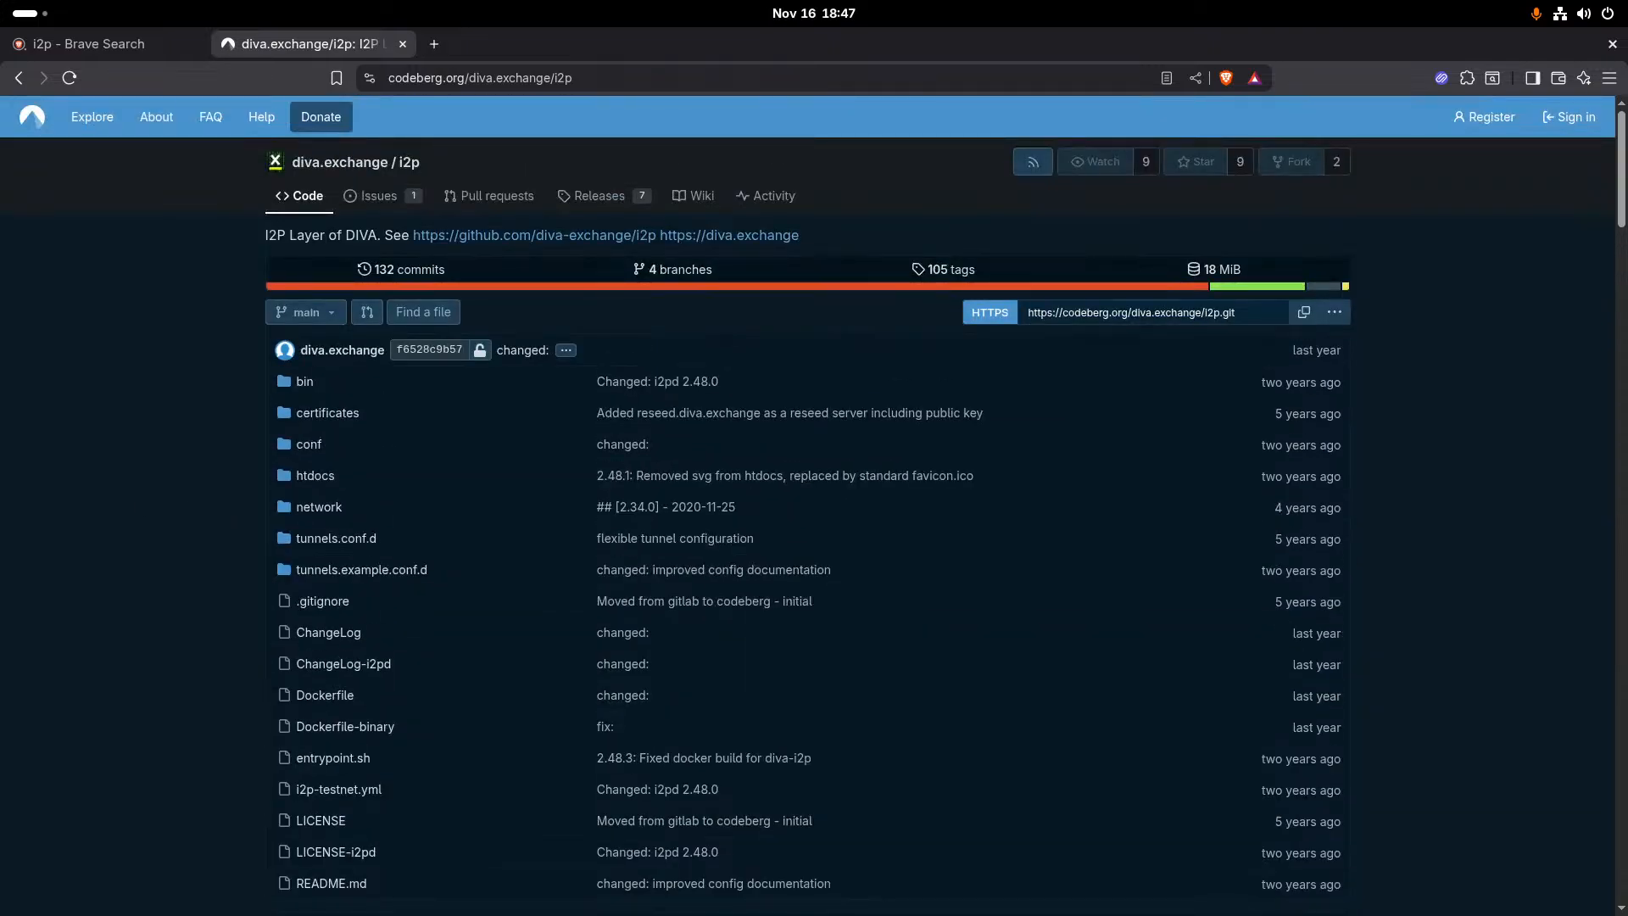
key("alt+Tab")
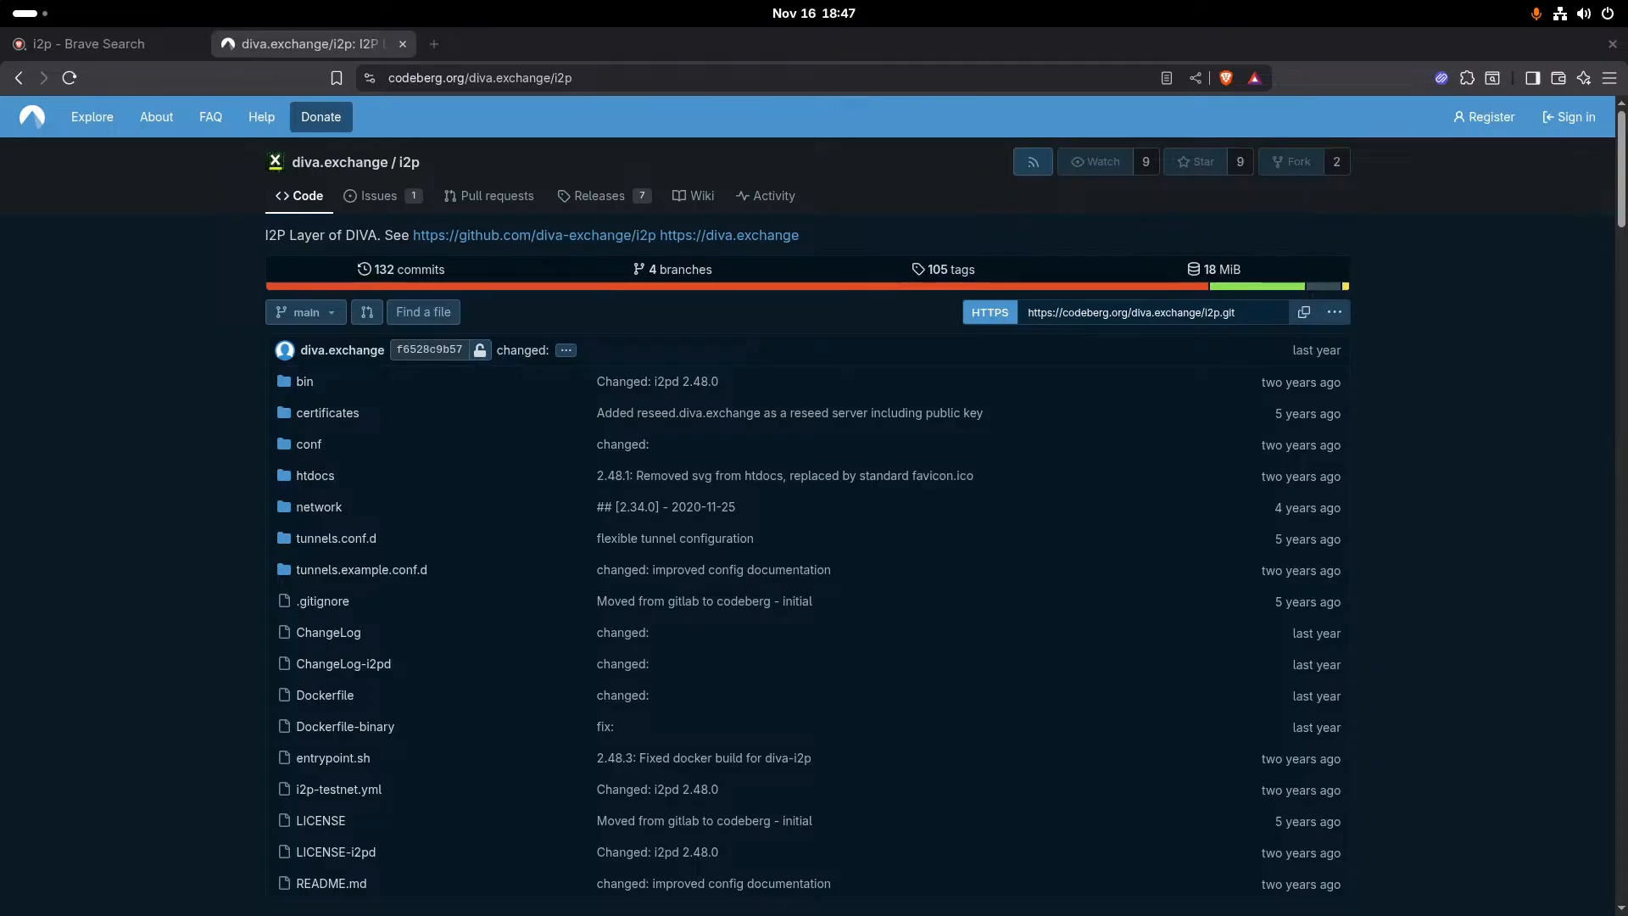
- Search the web for "kabaos" and look through the results for the operating system
left_click(390, 78)
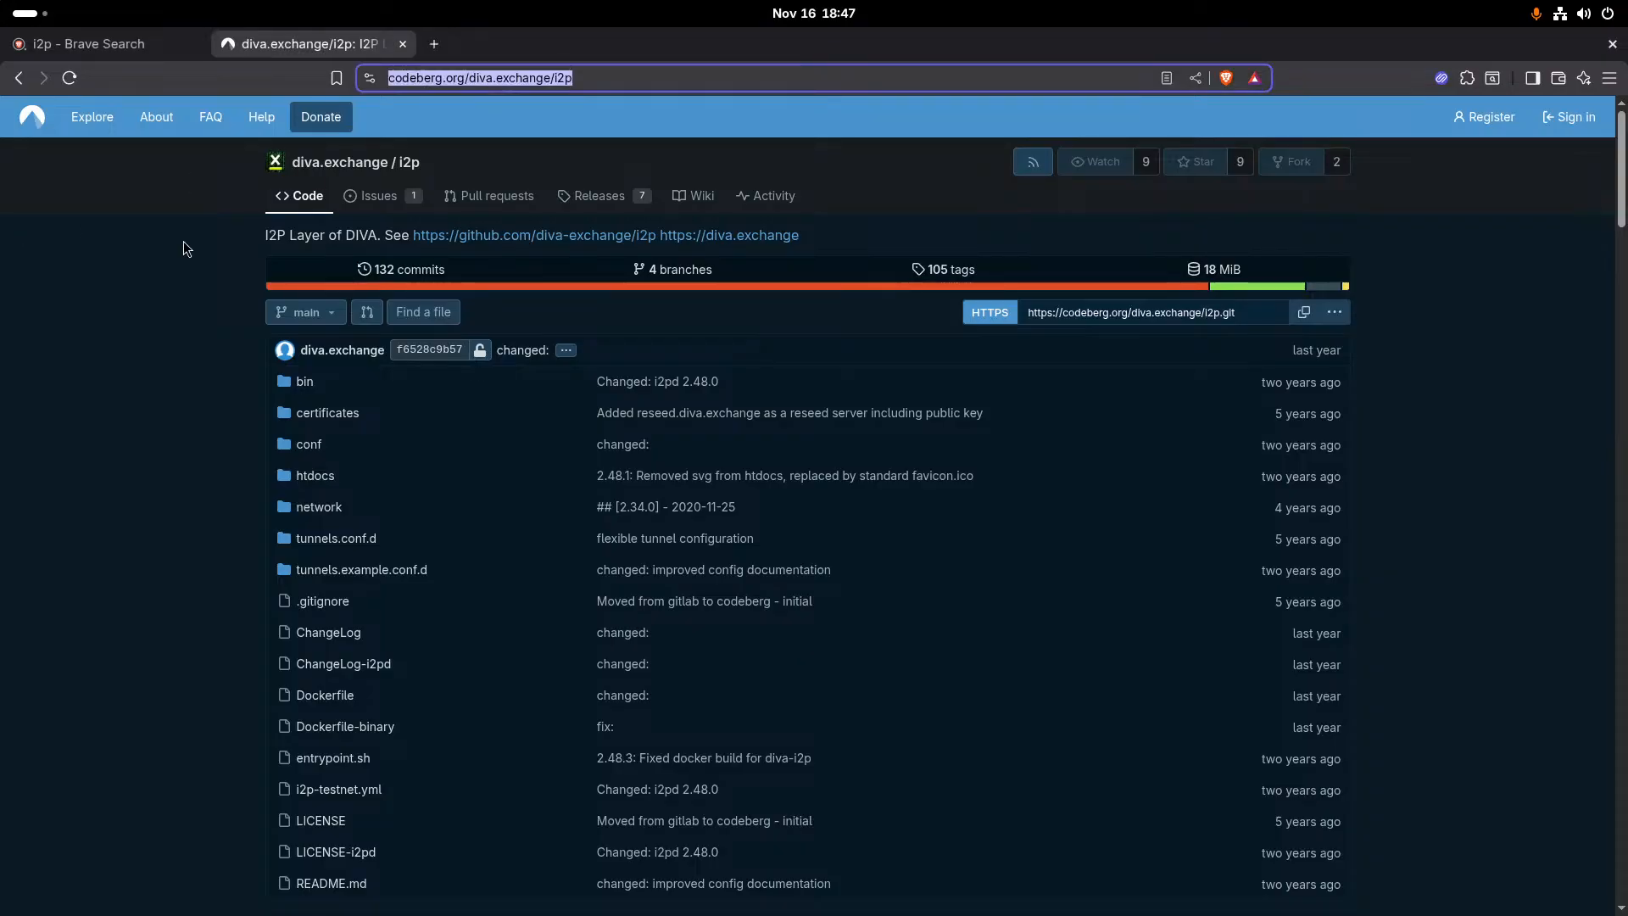
type("kabaos")
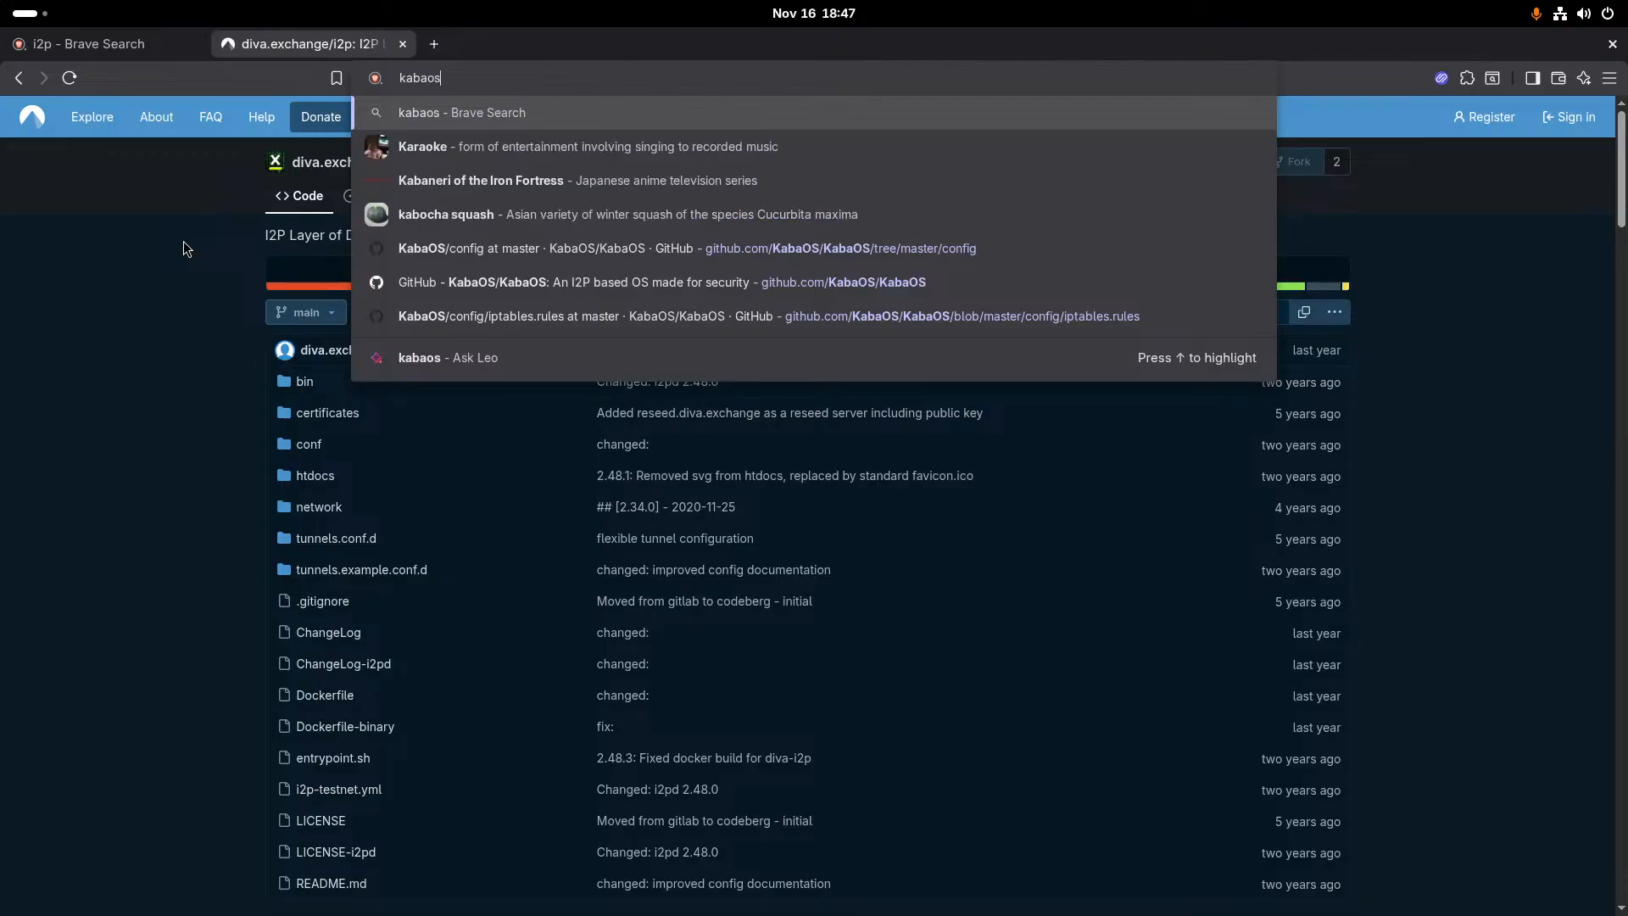
key("Return")
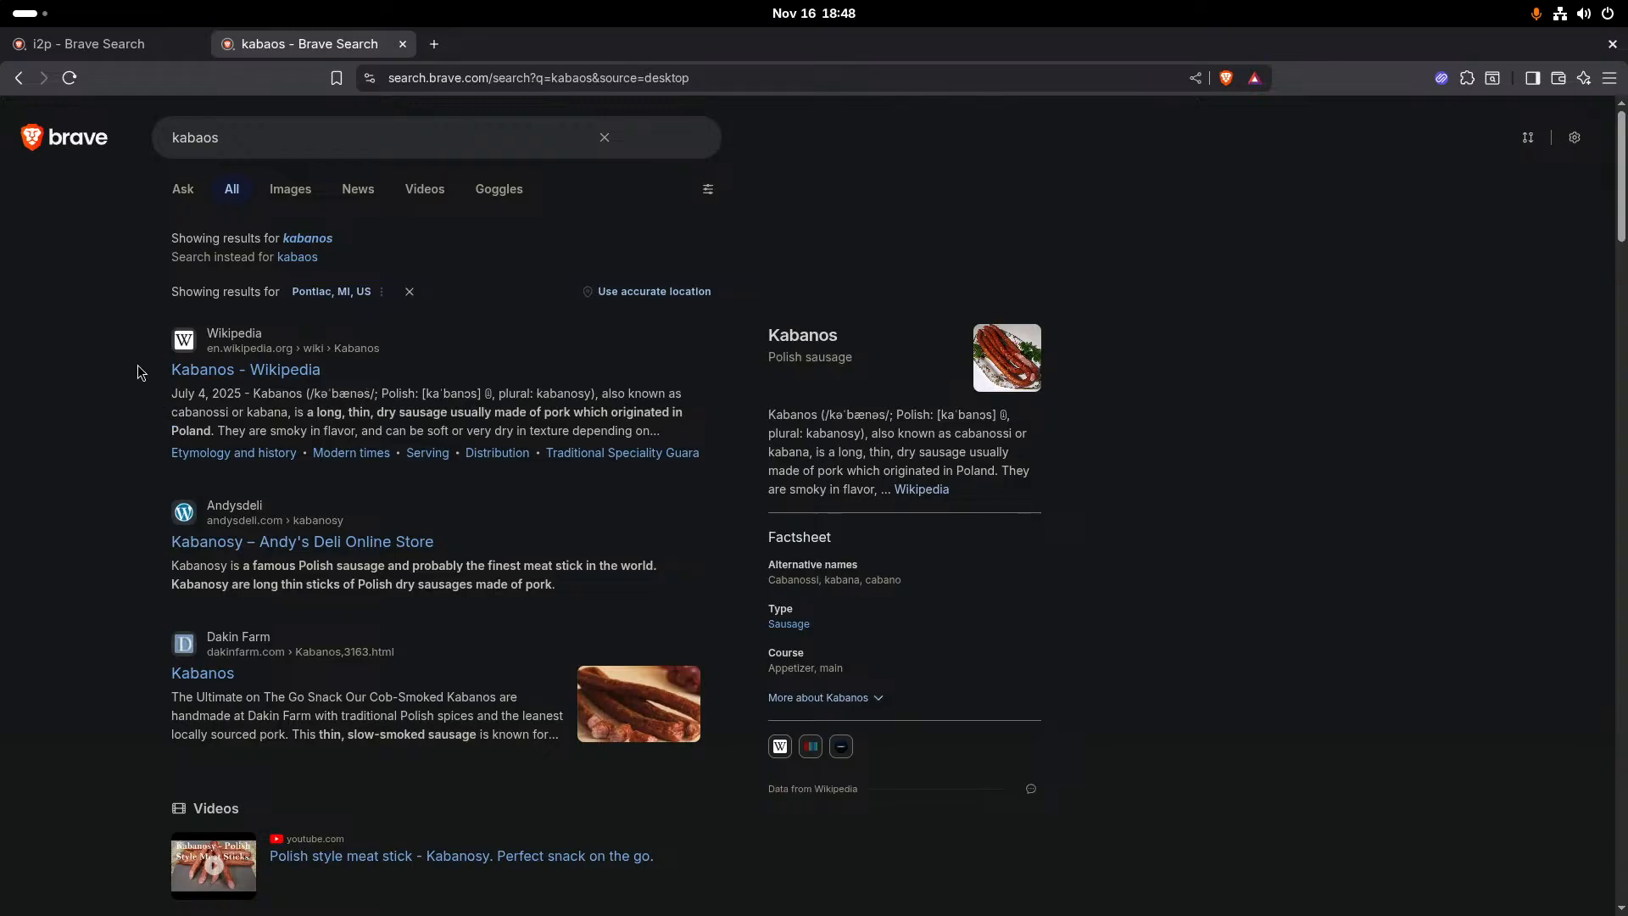
scroll(132, 495, "down", 5)
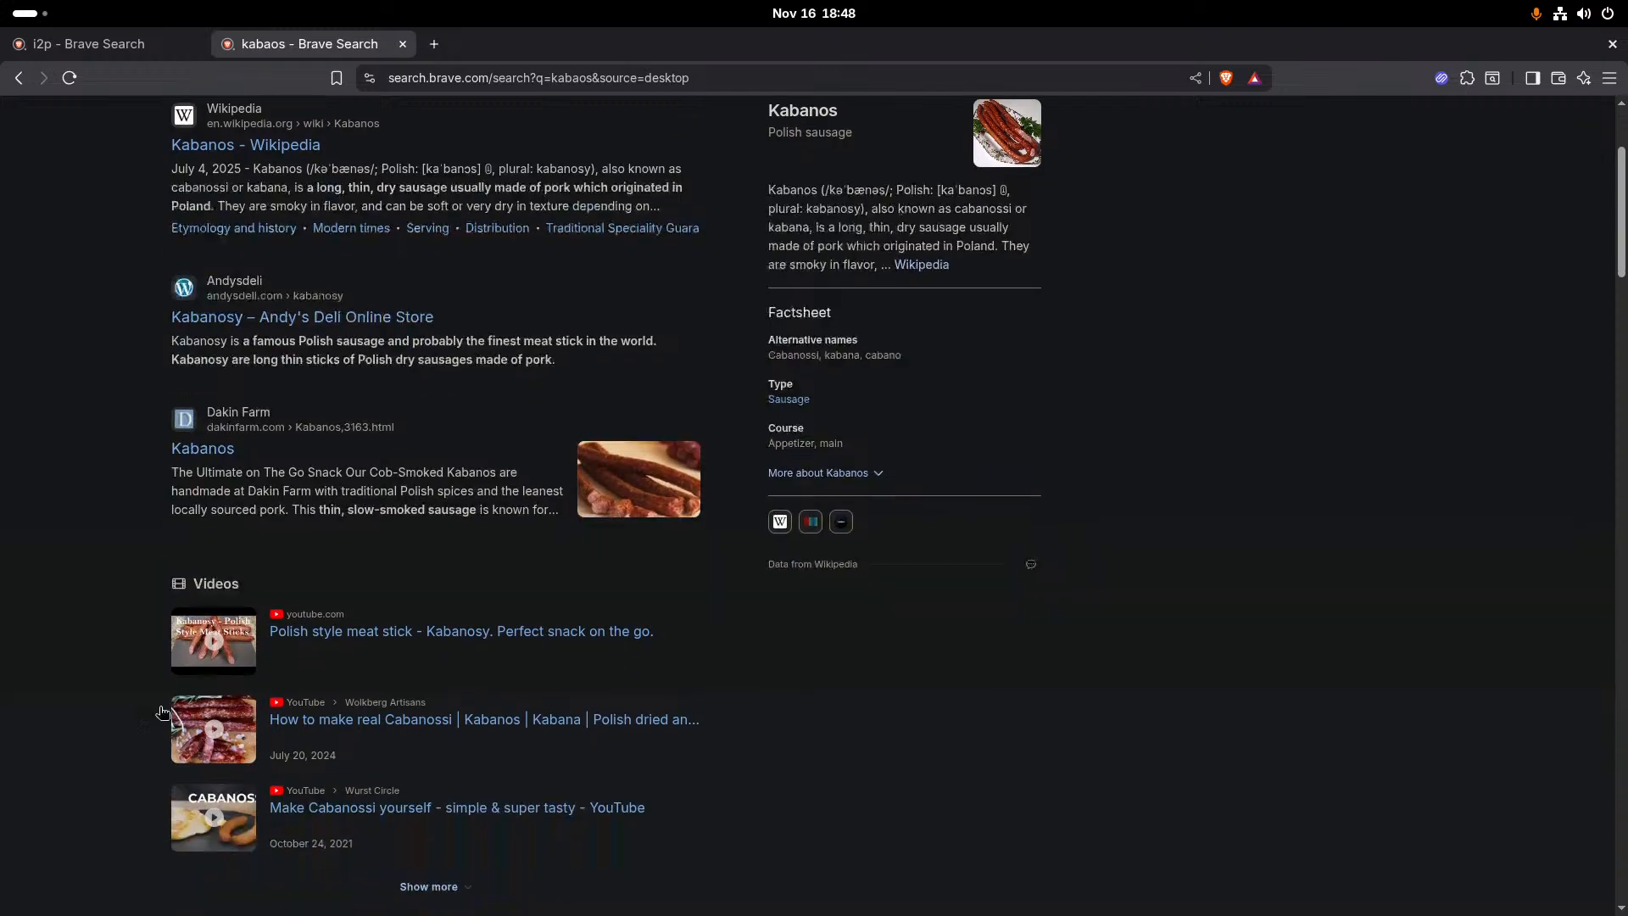
scroll(163, 713, "down", 20)
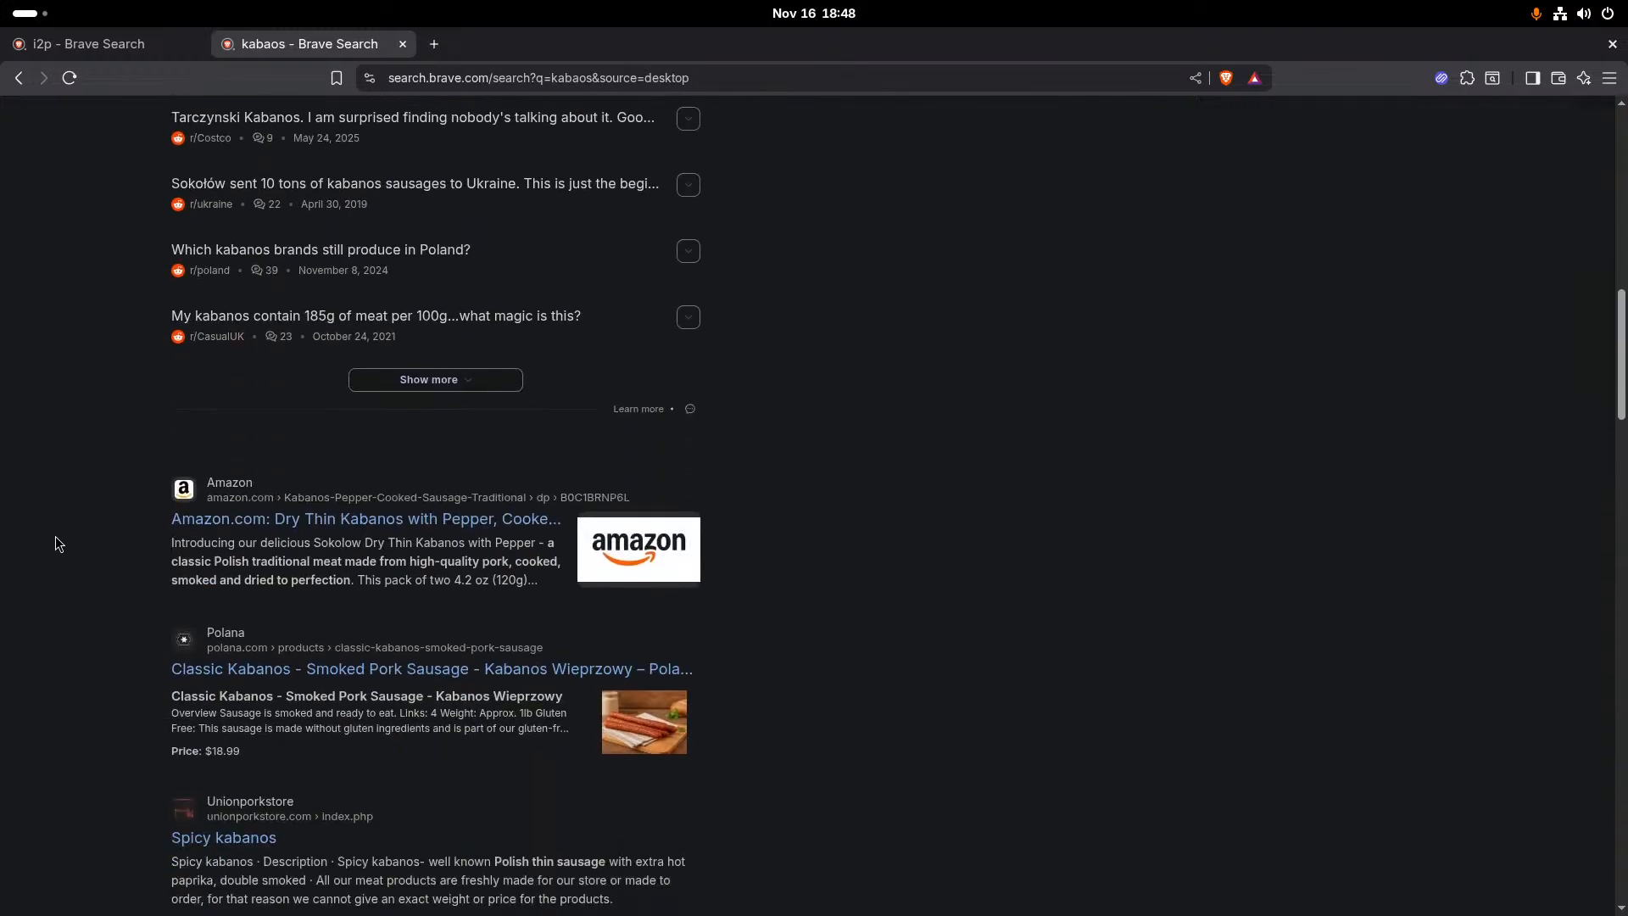
scroll(57, 542, "up", 5)
scroll(327, 420, "up", 12)
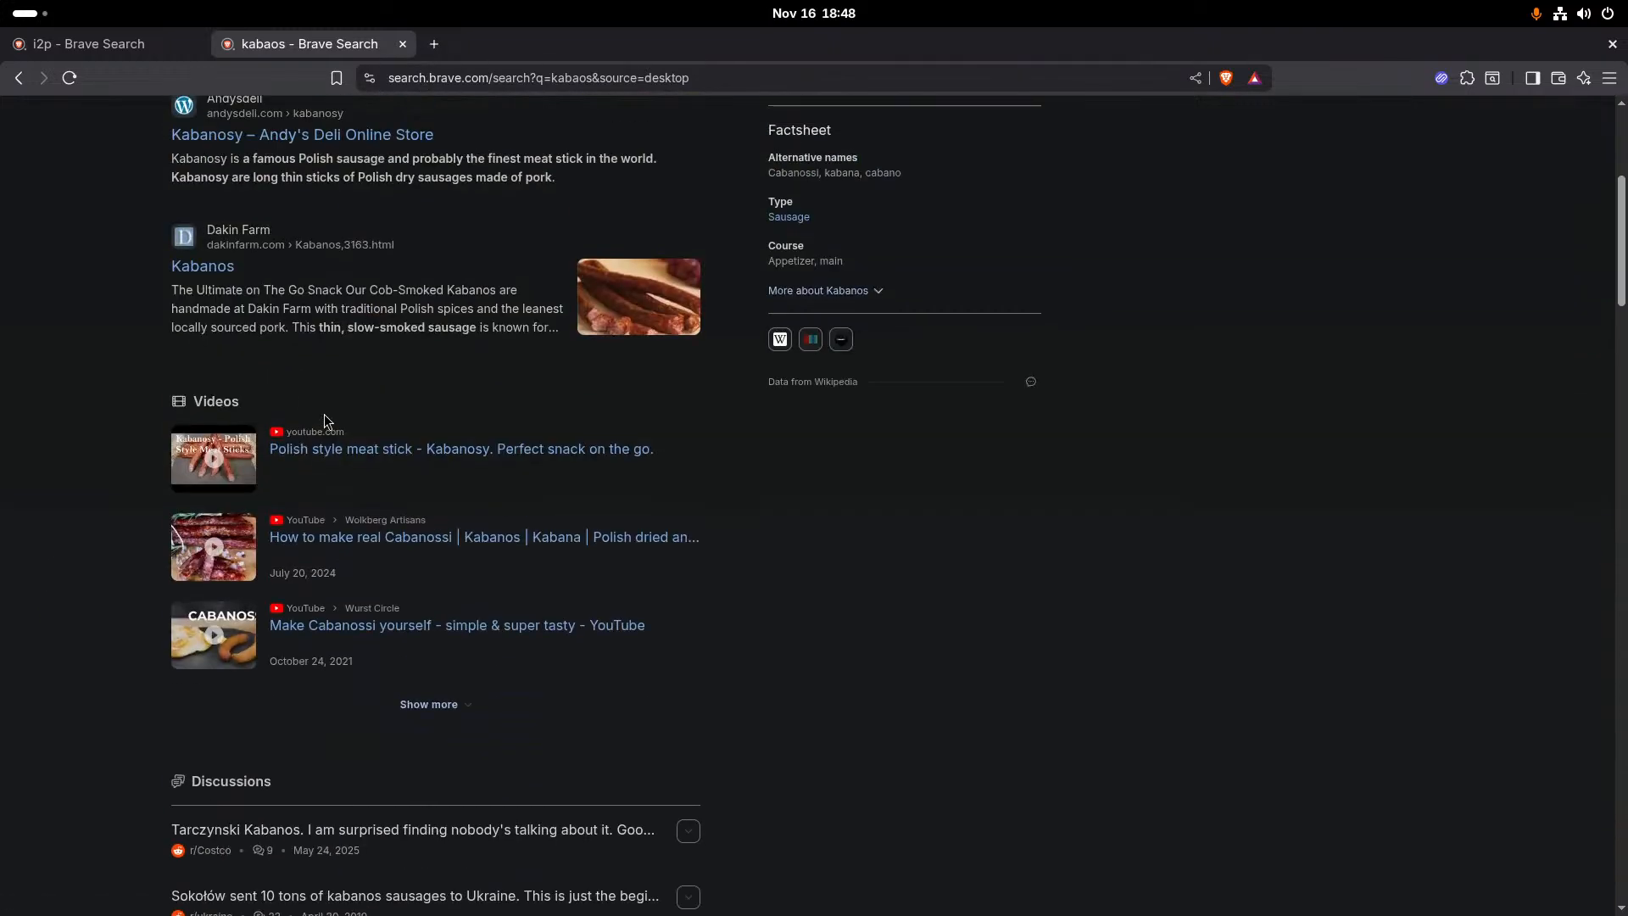
scroll(326, 420, "up", 8)
- Refine the web search to "kabaOS linux i2p" to find the operating system's project page
left_click(403, 136)
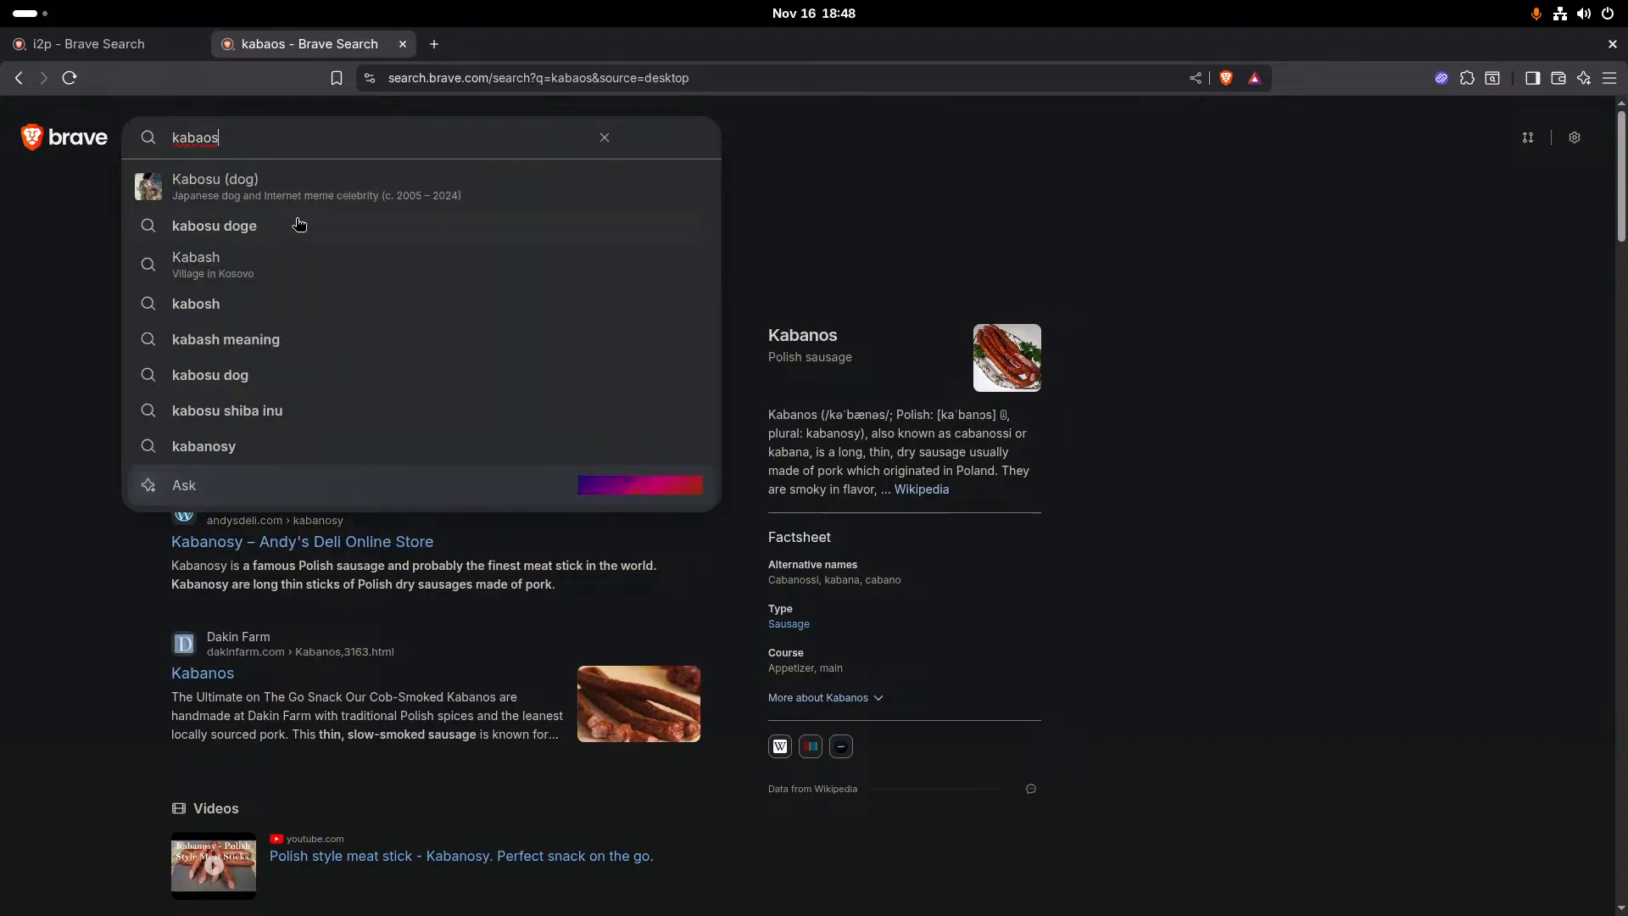
key("BackSpace")
key("BackSpace")
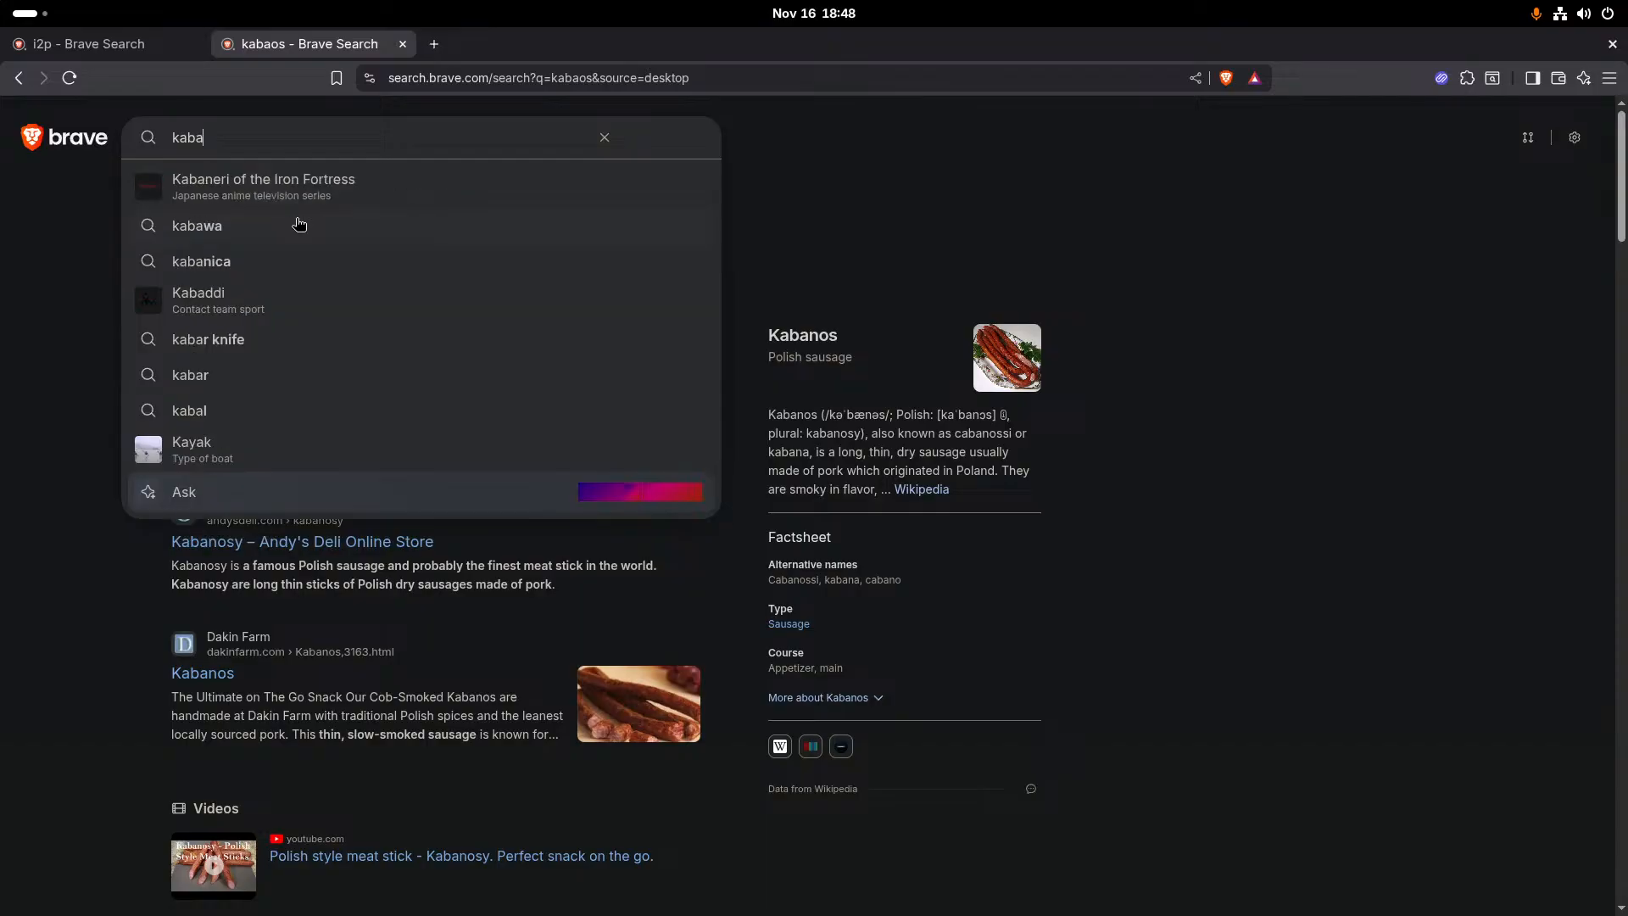
type("OS")
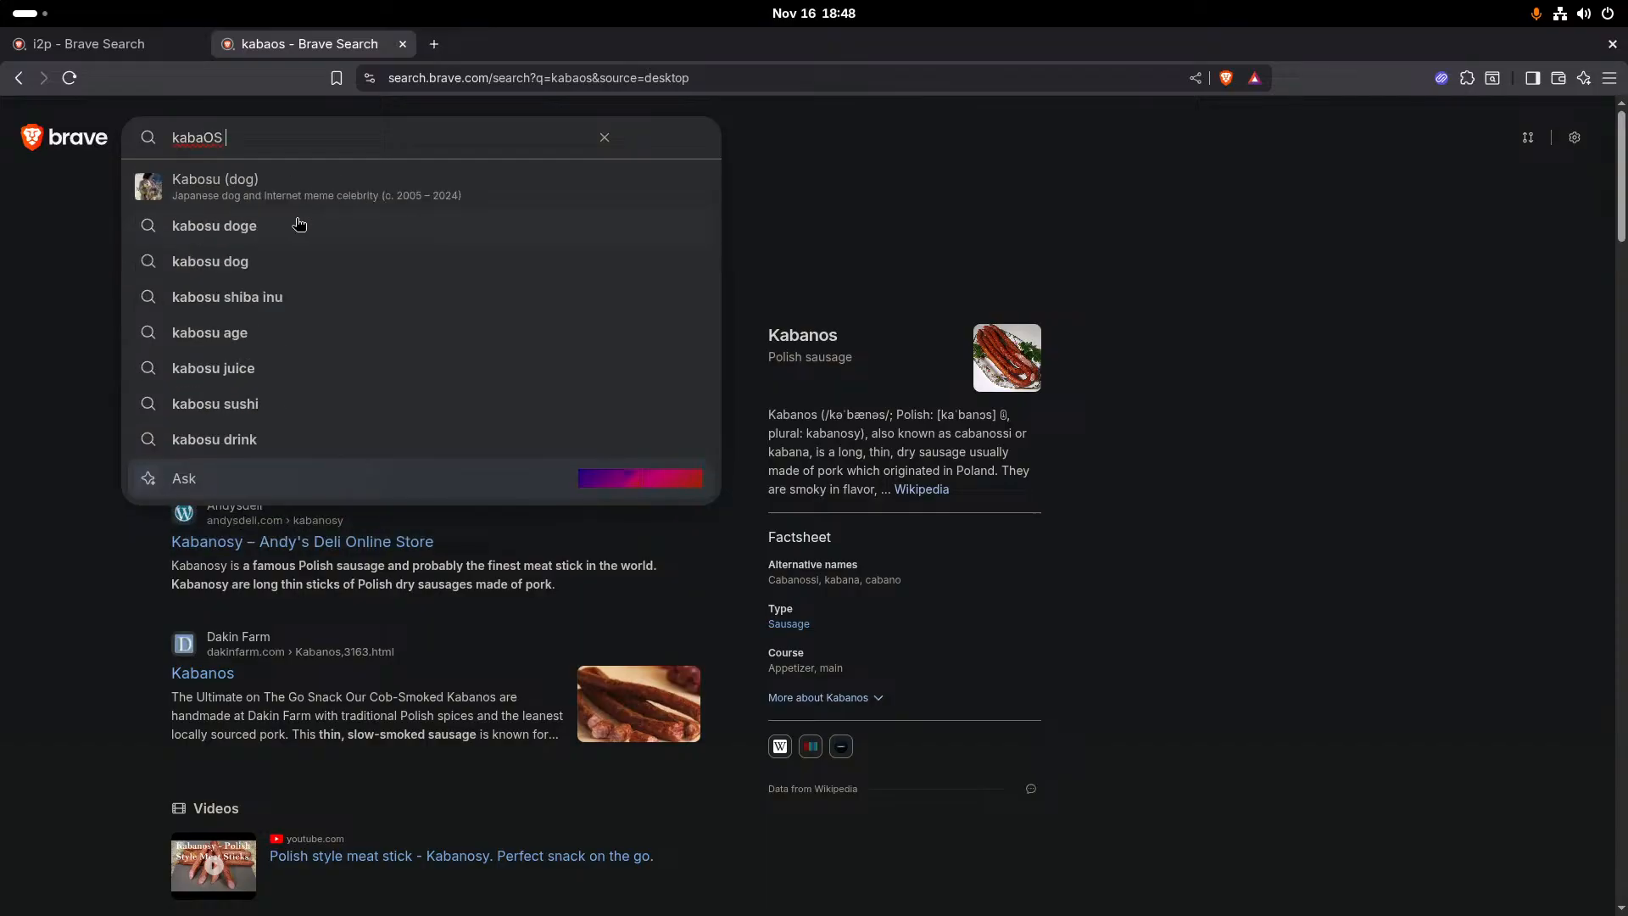
type(" linux l")
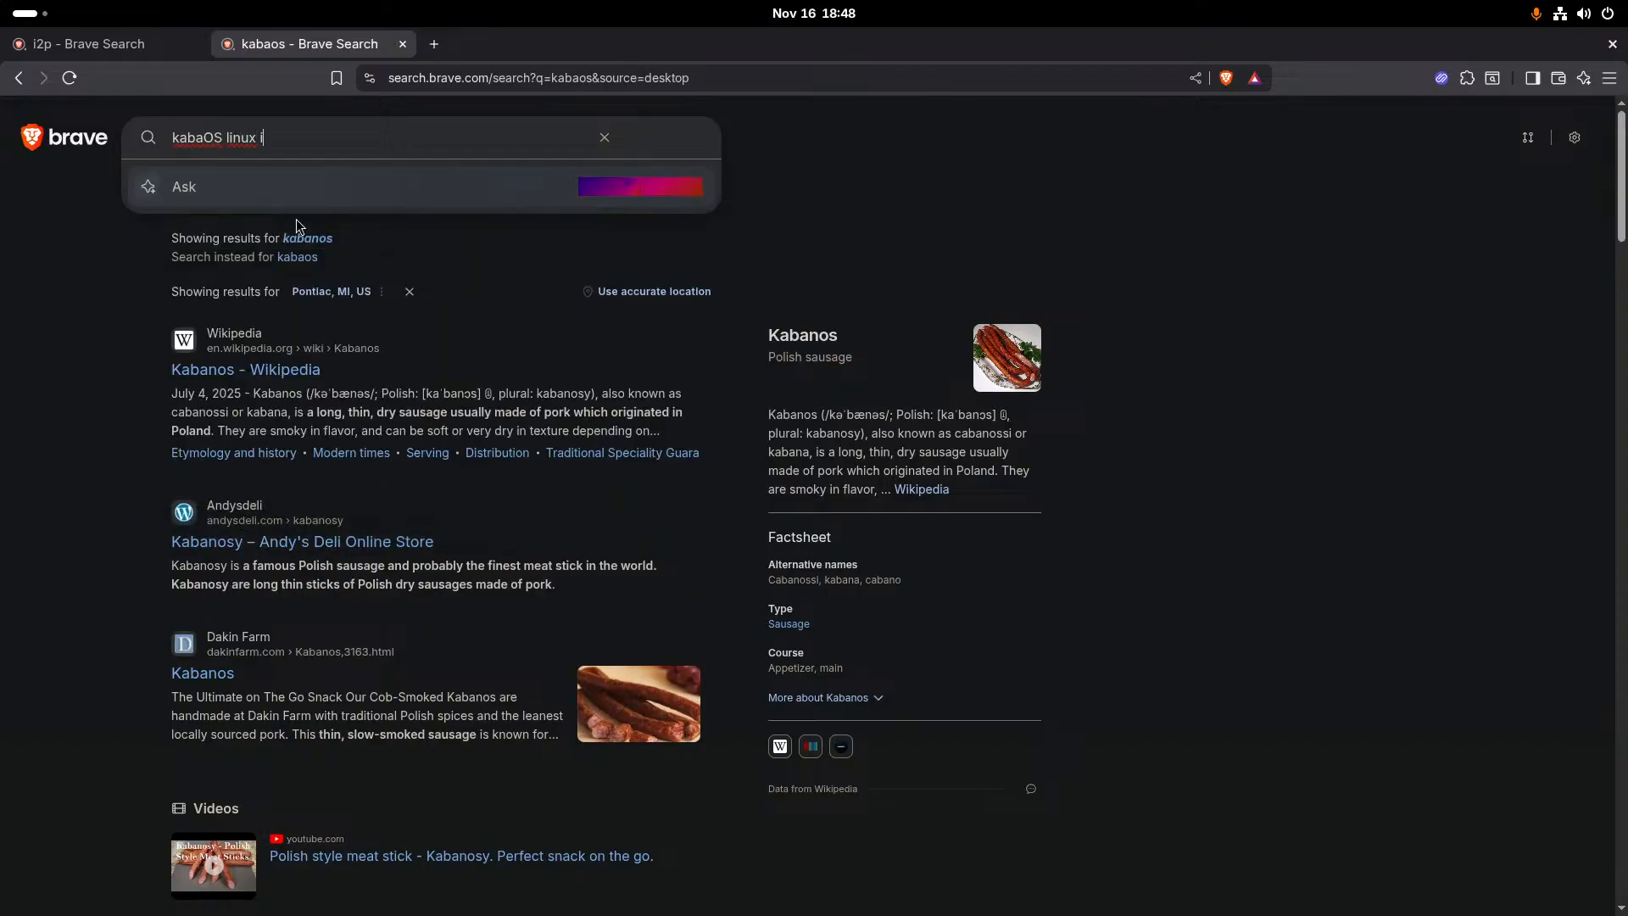
type("2p")
key("Return")
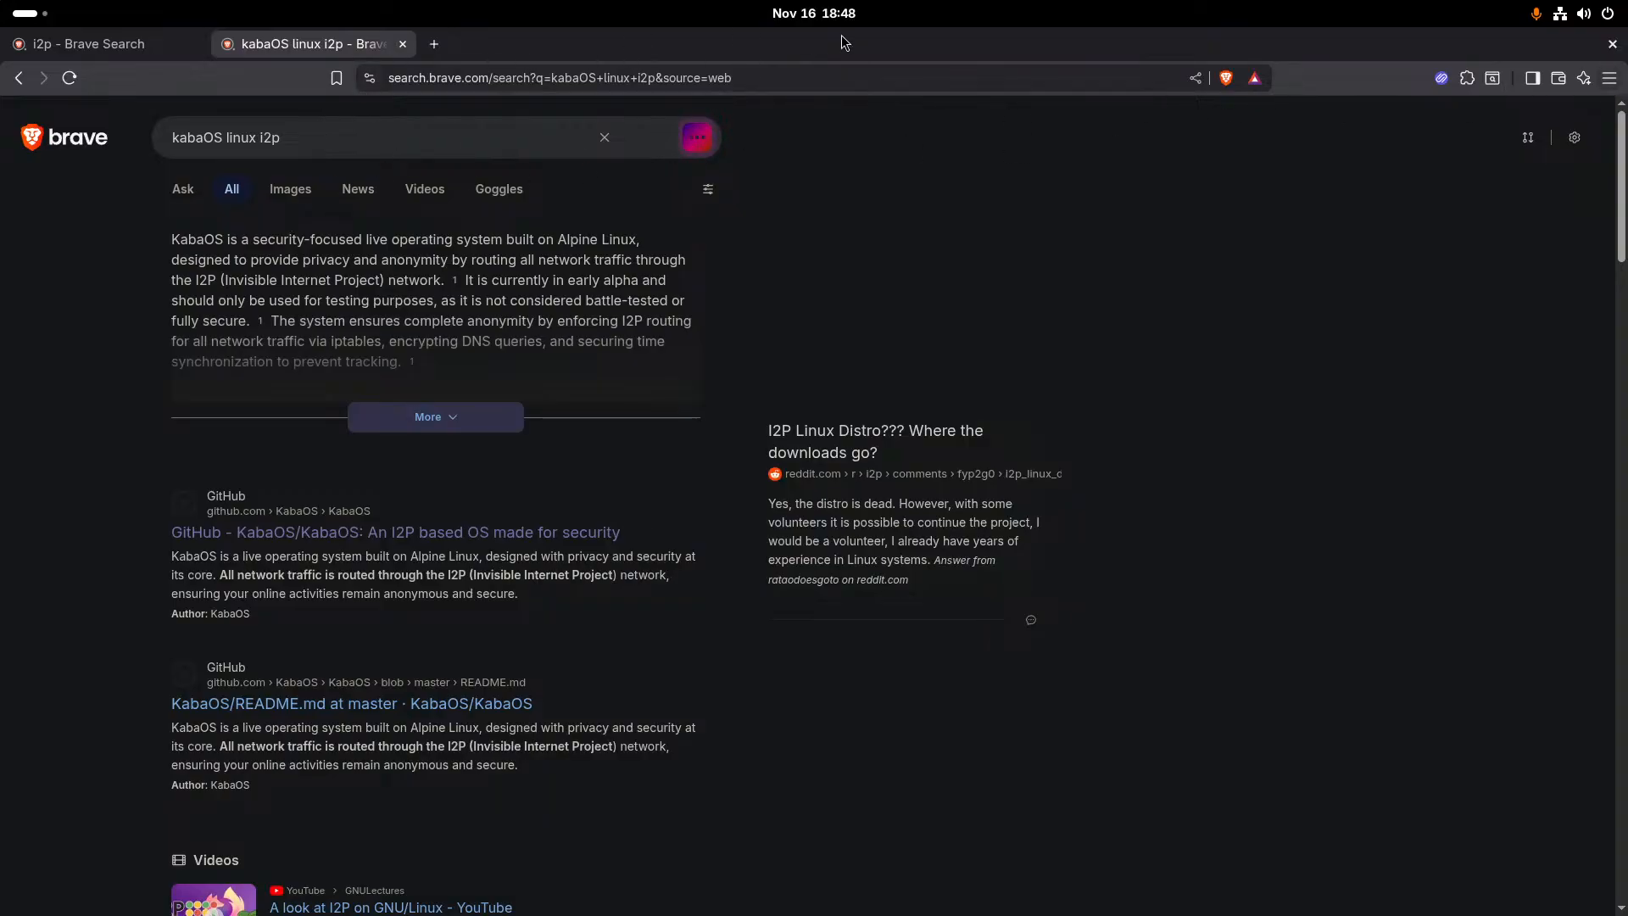
key("super")
left_click_drag(743, 95, 1332, 6)
left_click_drag(342, 14, 0, 254)
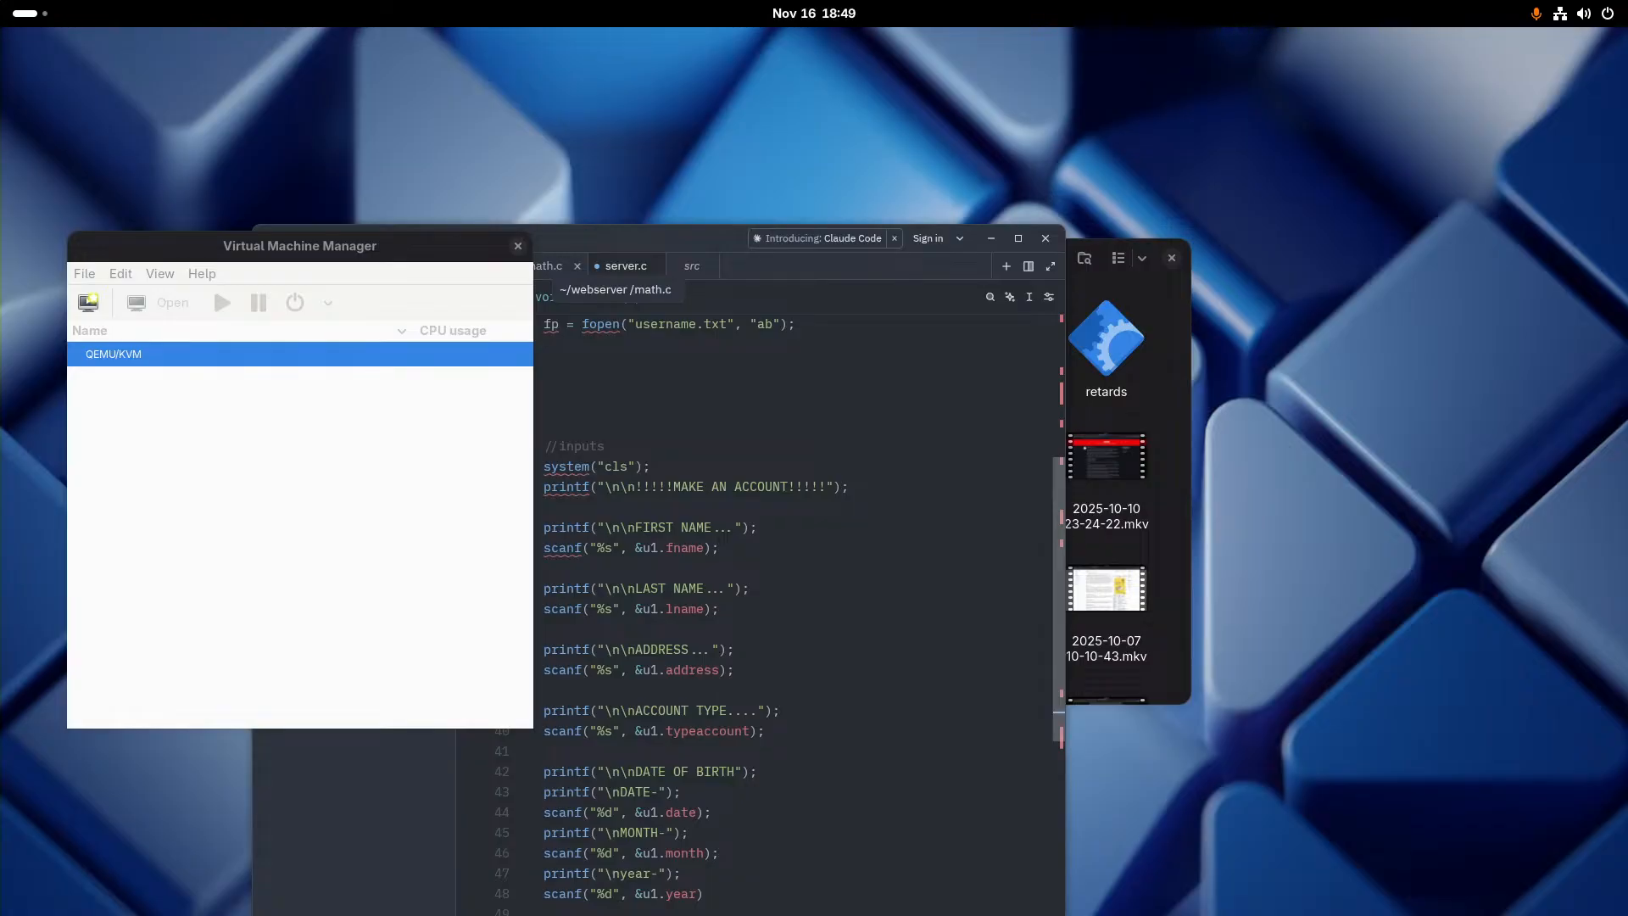
key("super")
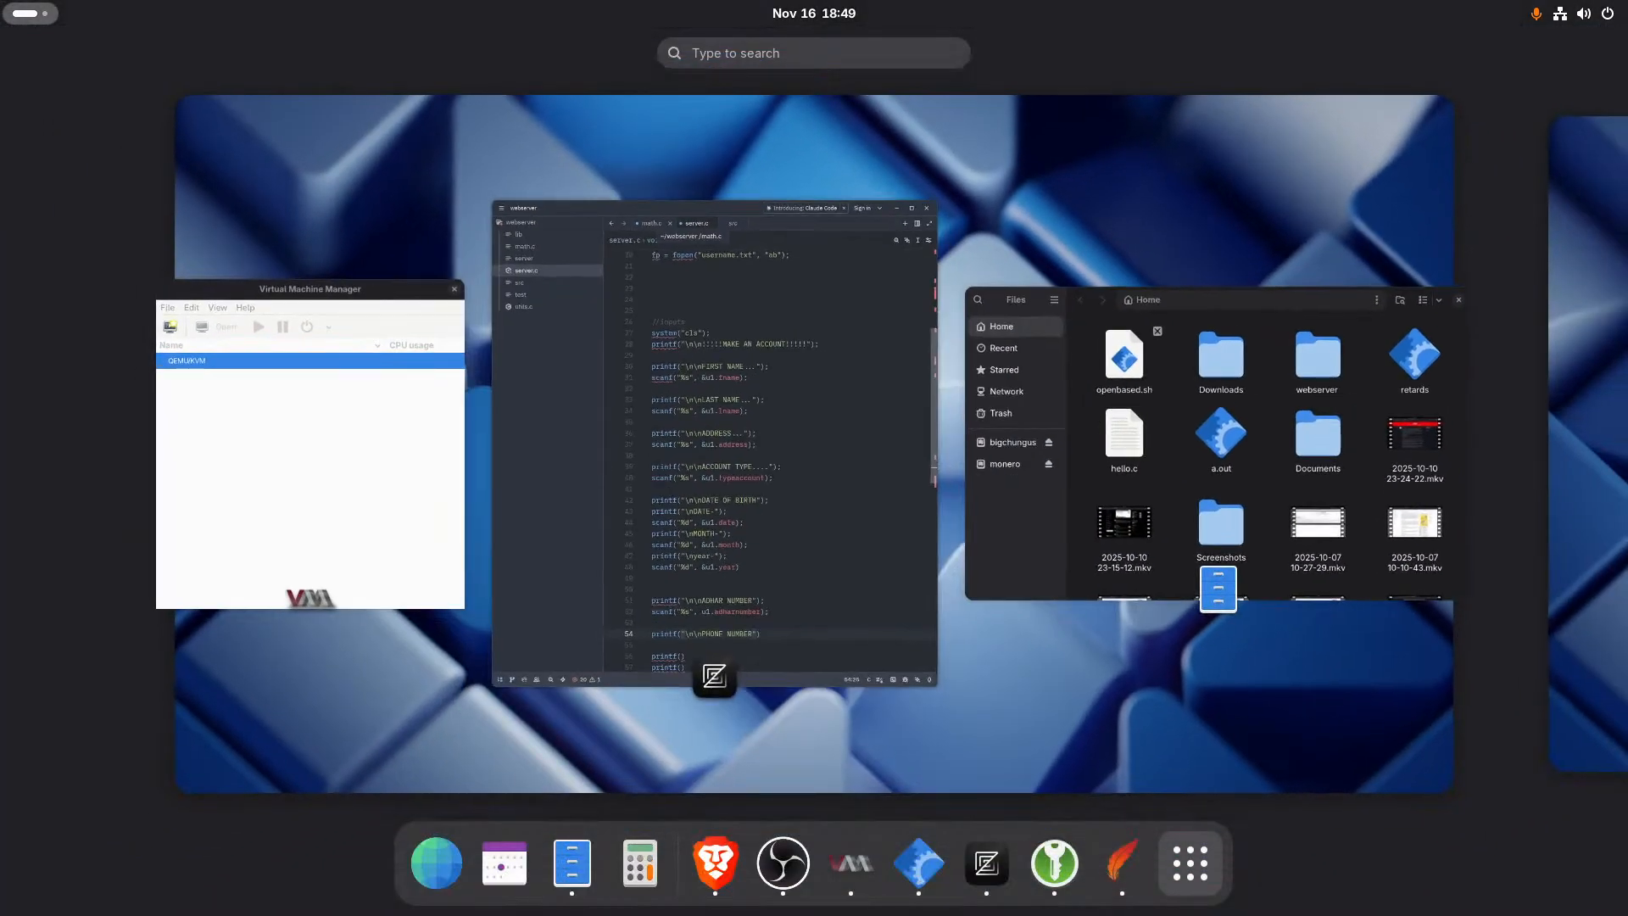
key("super")
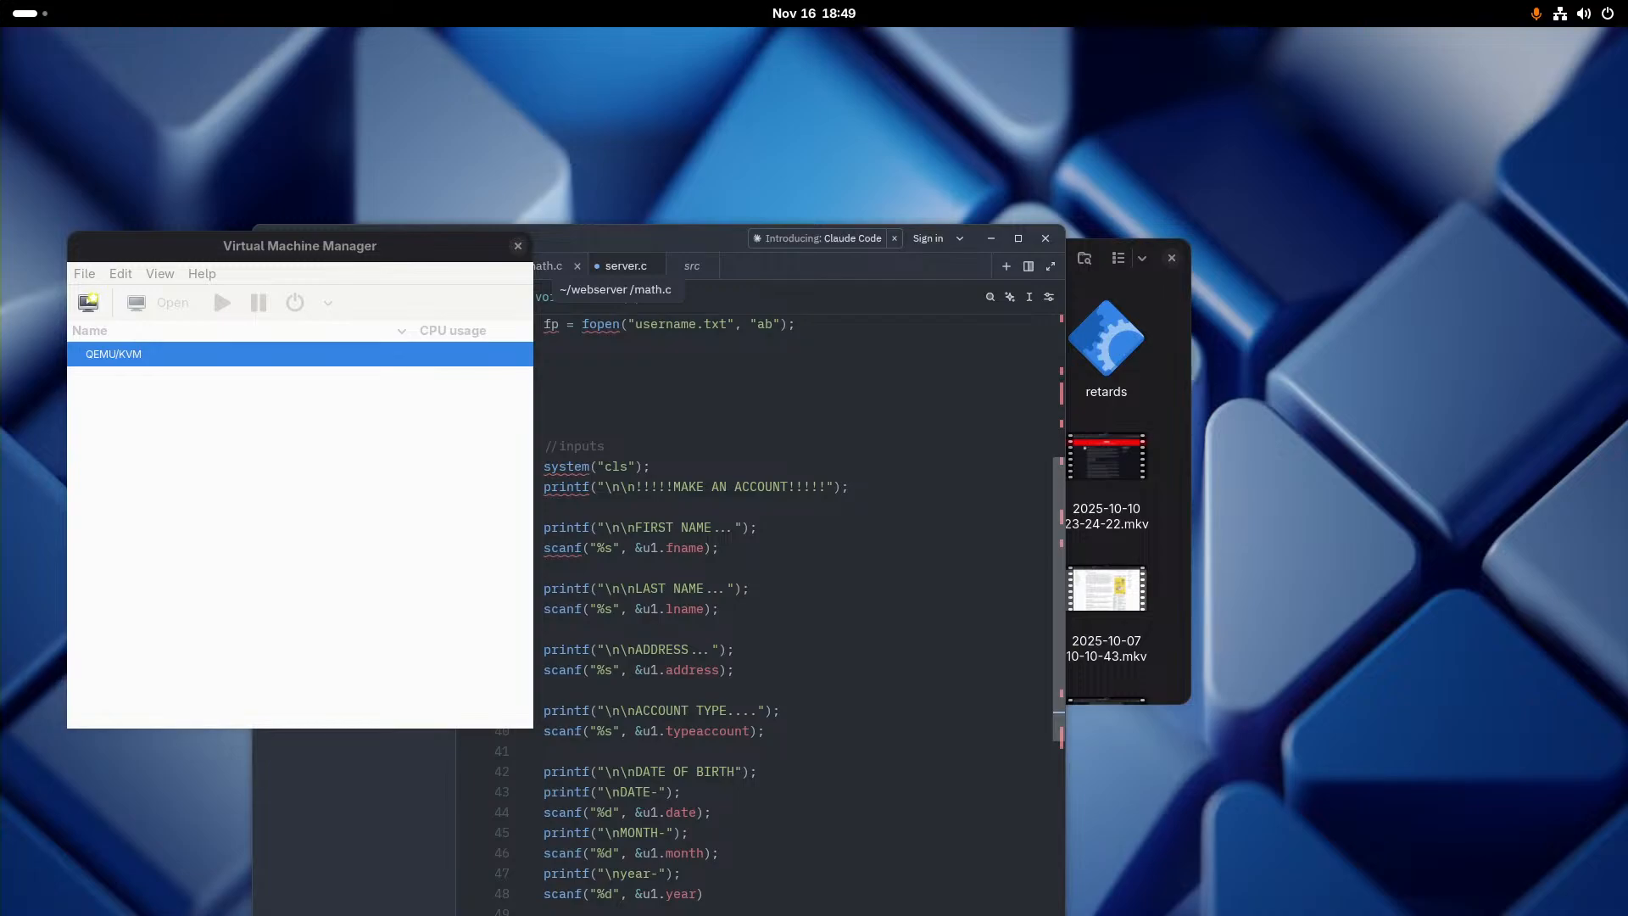
key("super")
key("super")
key("super")
key("super")
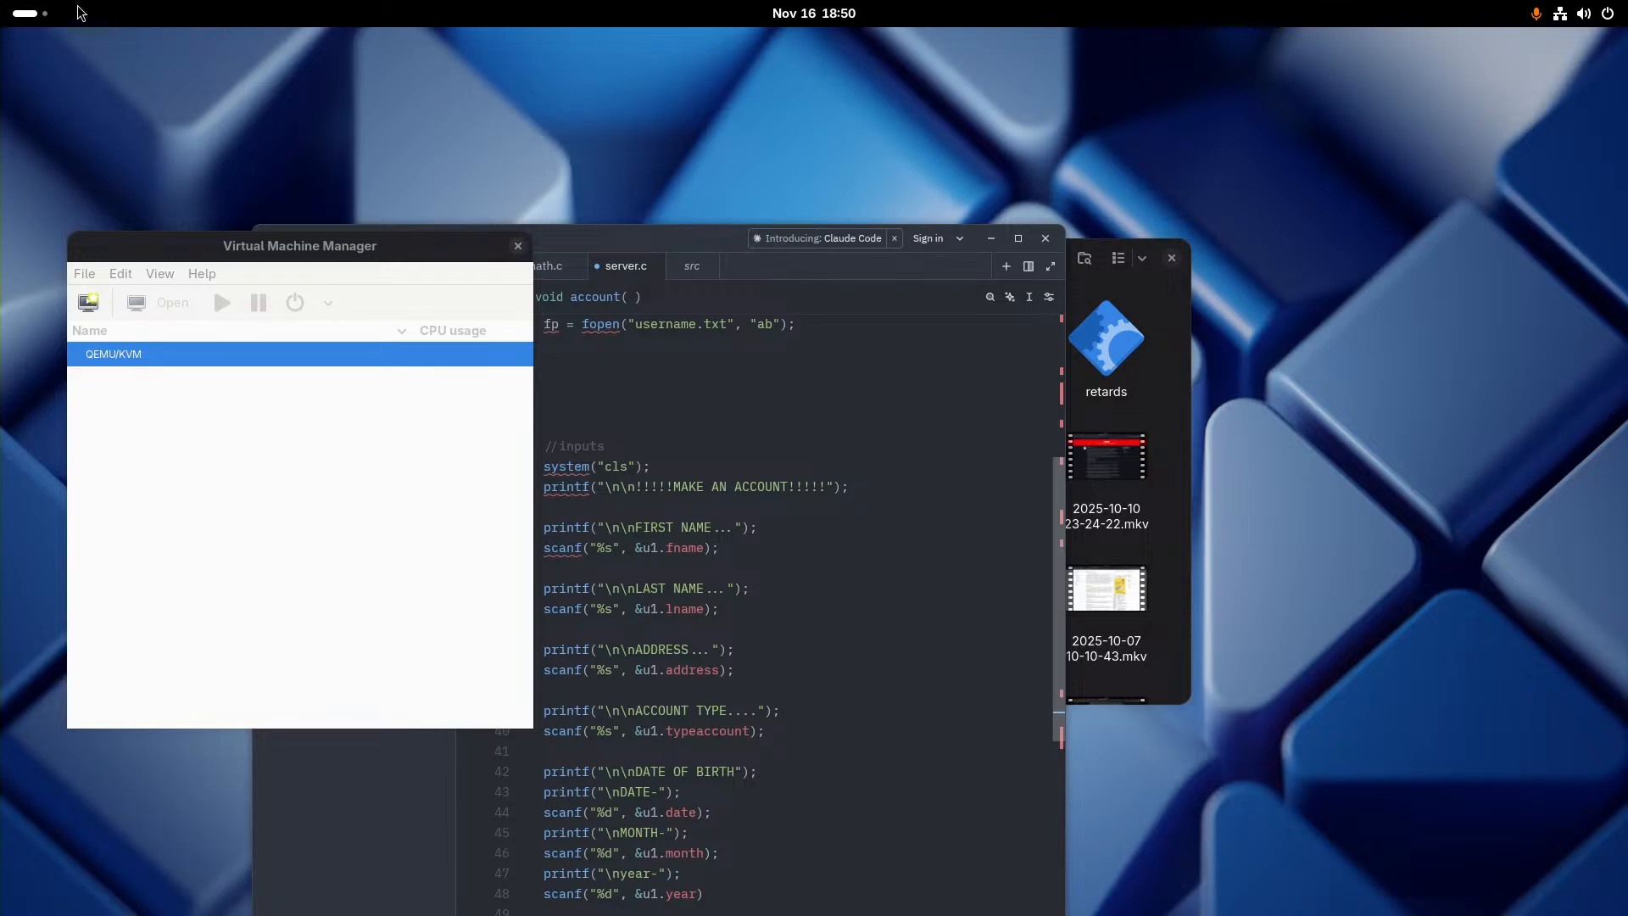
left_click(36, 10)
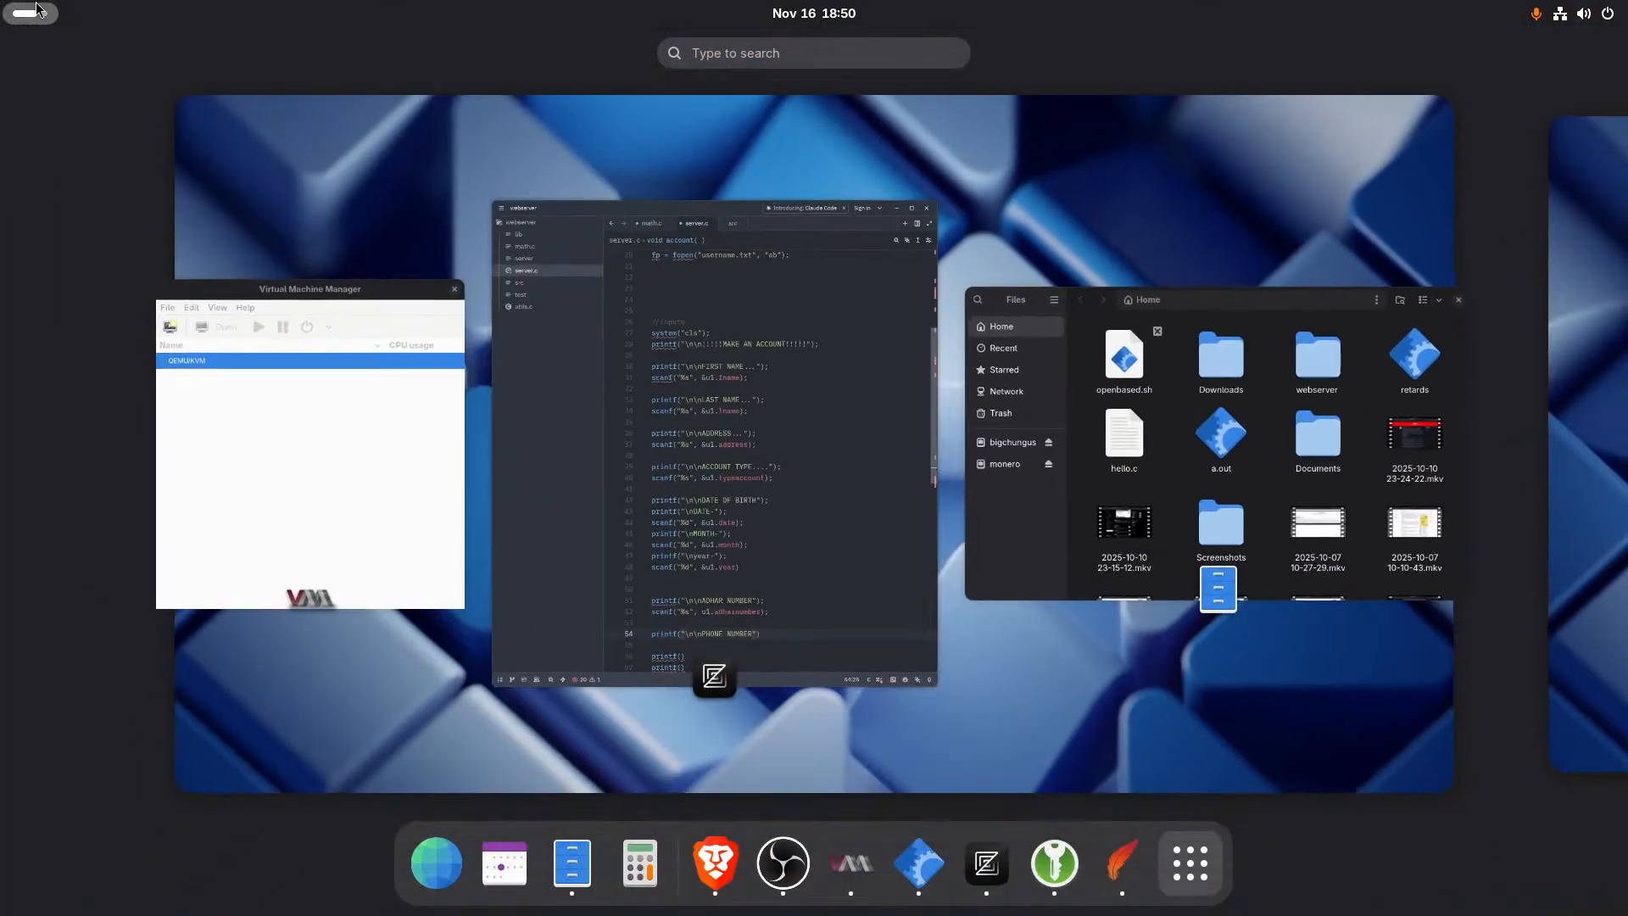
left_click(1557, 14)
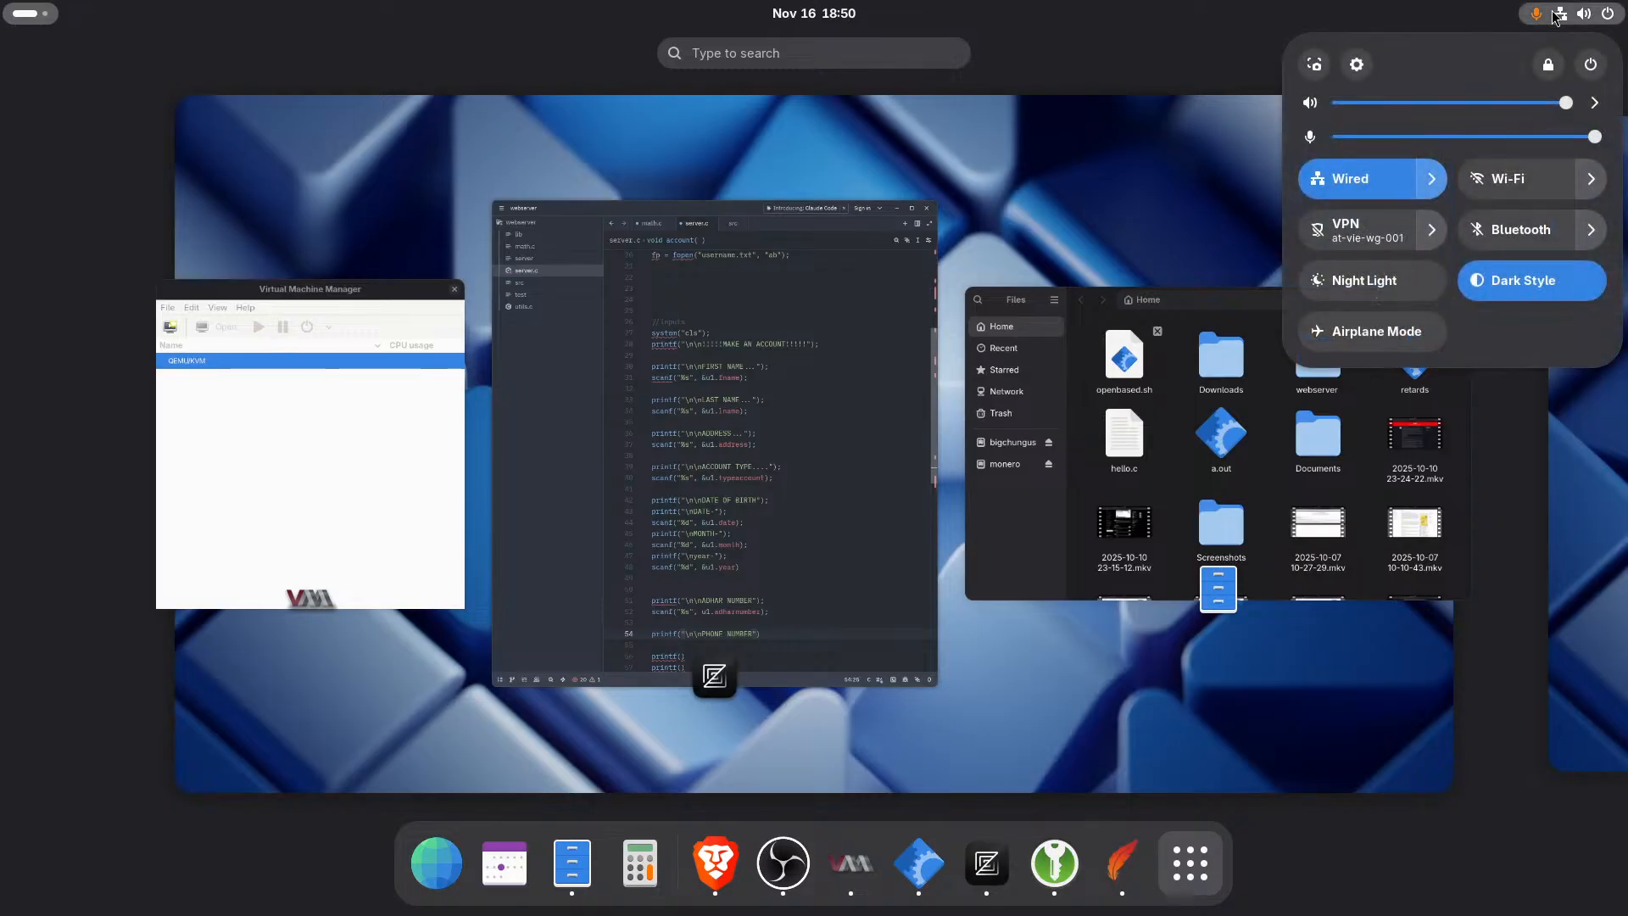
left_click(1555, 12)
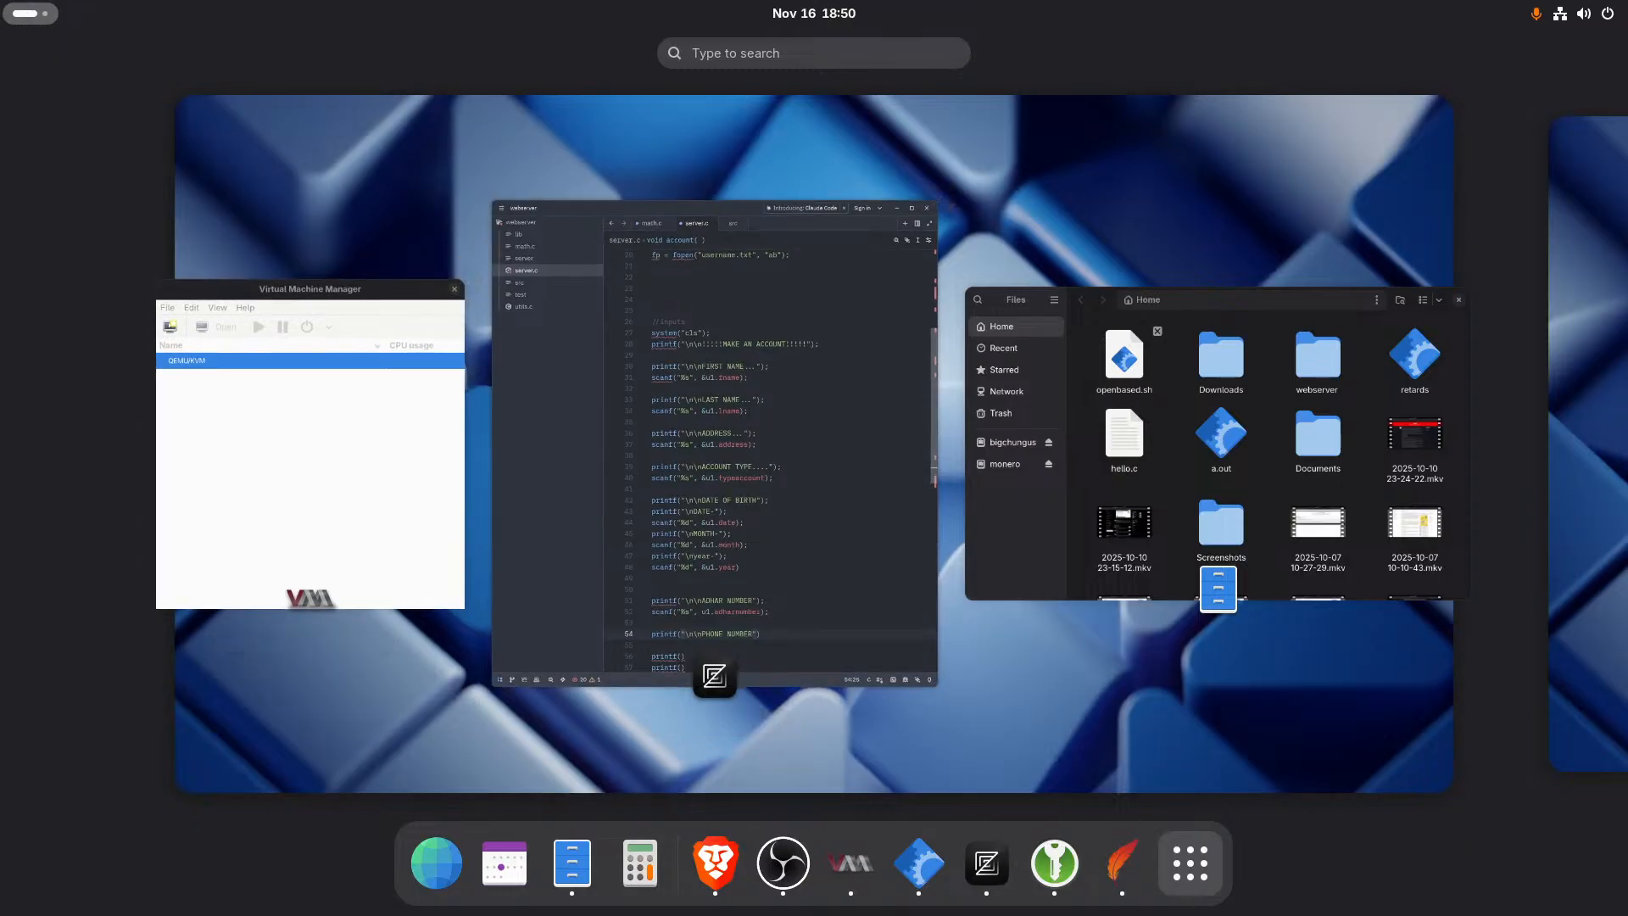
key("Escape")
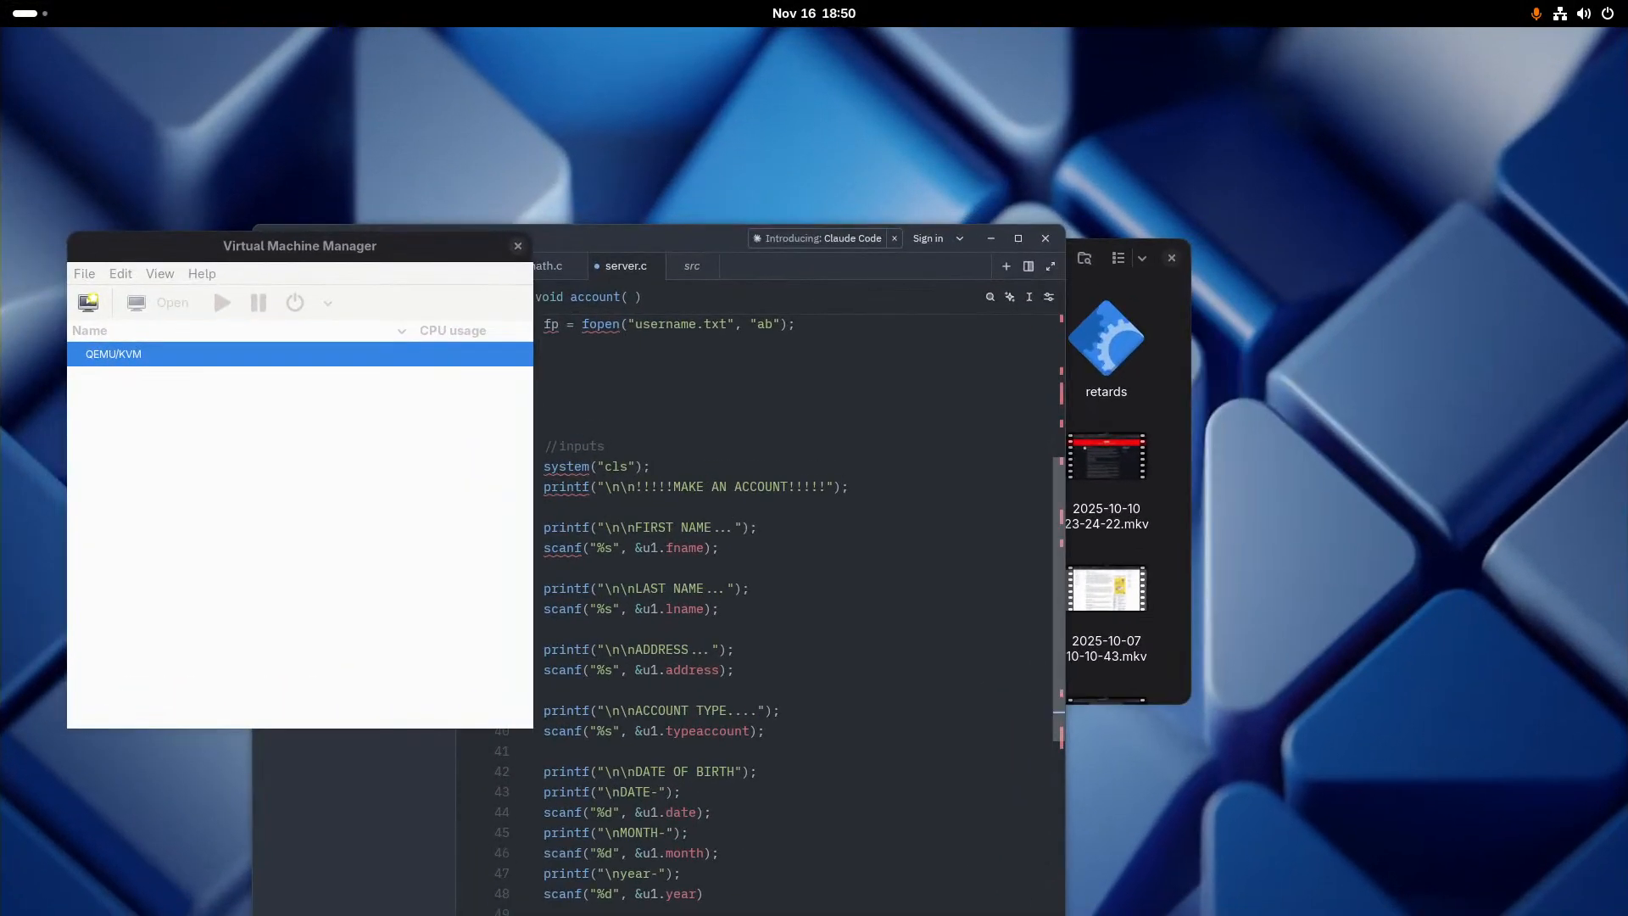
- Bring up the browser window with the KabaOS GitHub repository and read the README's key features and build instructions
left_click_drag(729, 915, 925, 3)
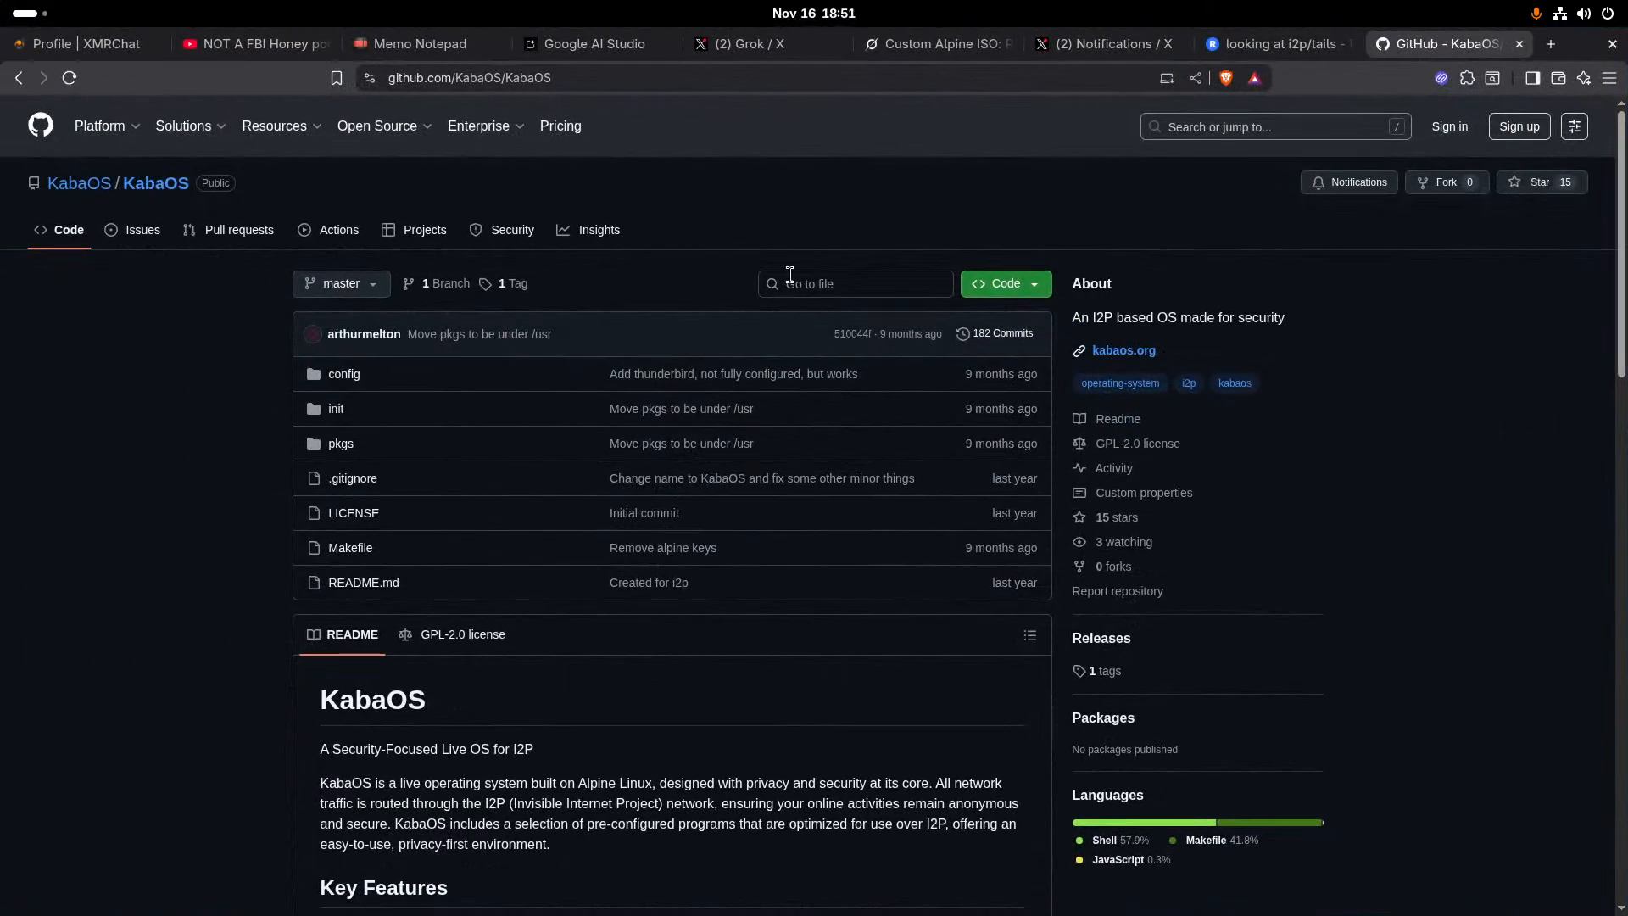
scroll(820, 476, "down", 2)
scroll(678, 344, "down", 3)
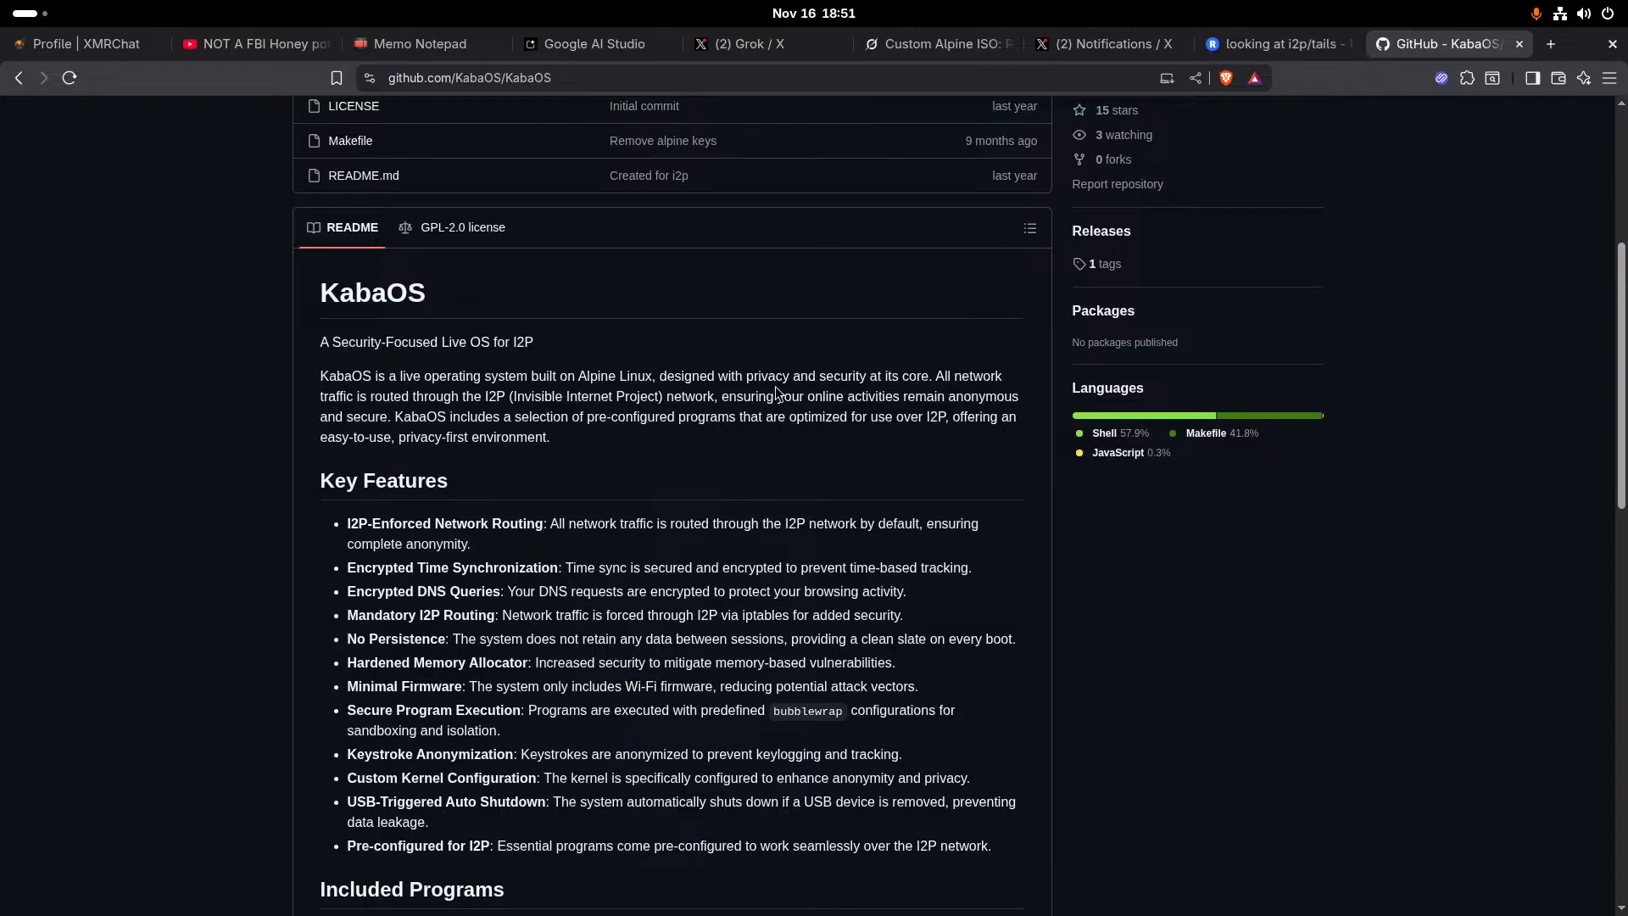
scroll(730, 382, "down", 13)
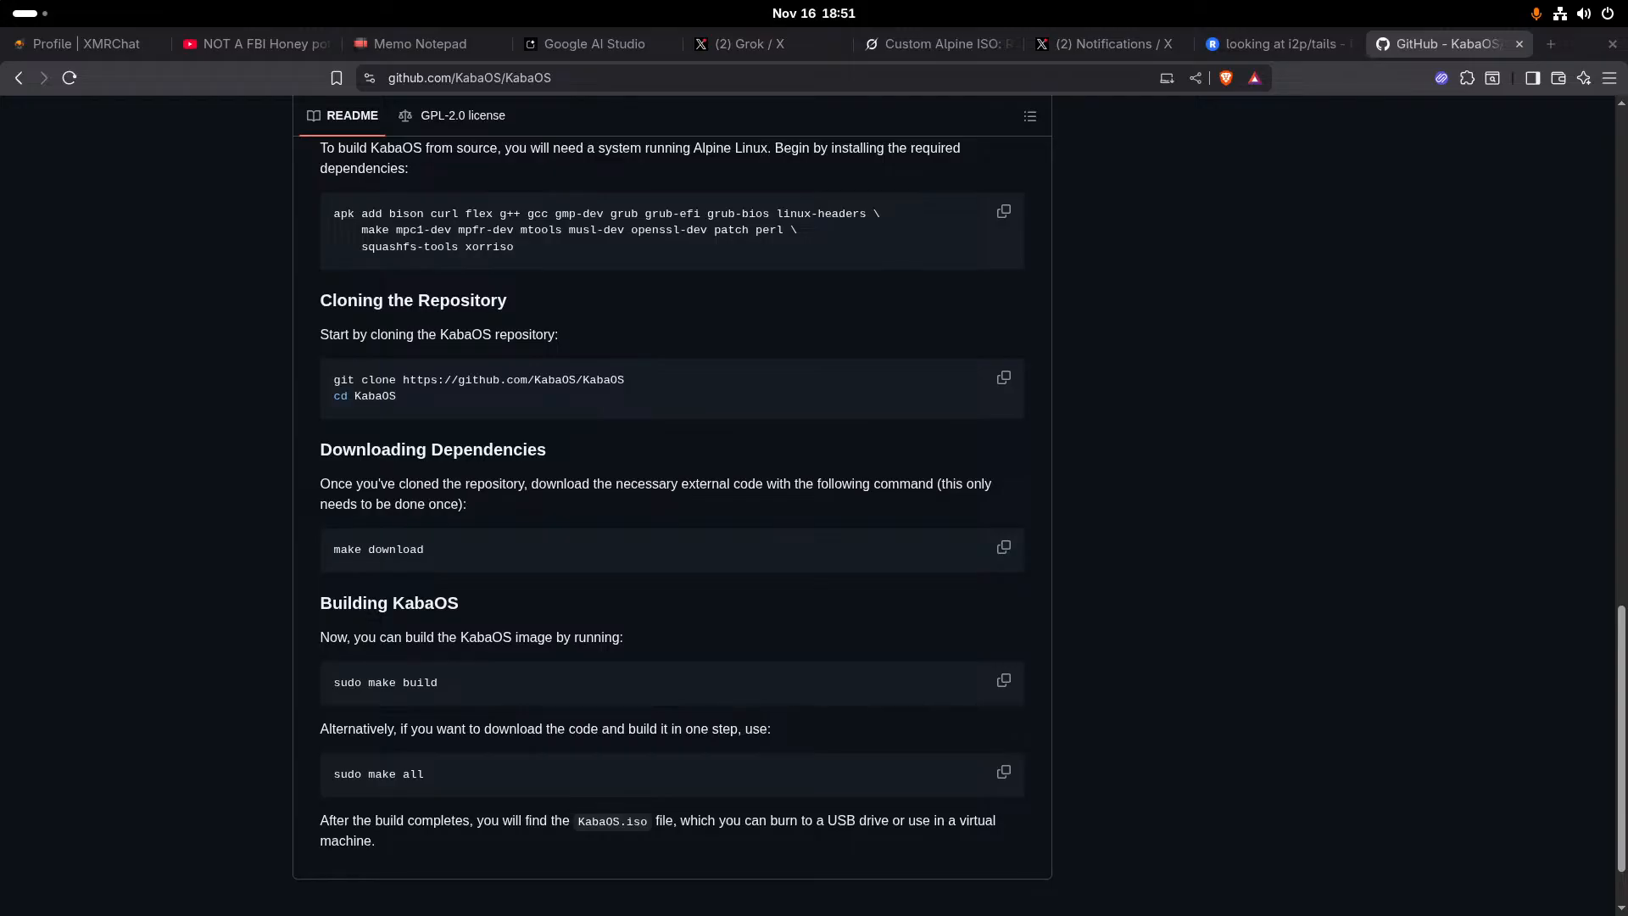
- Check the chat messages of the "looking at i2p/tails" stream in Restream
key("super")
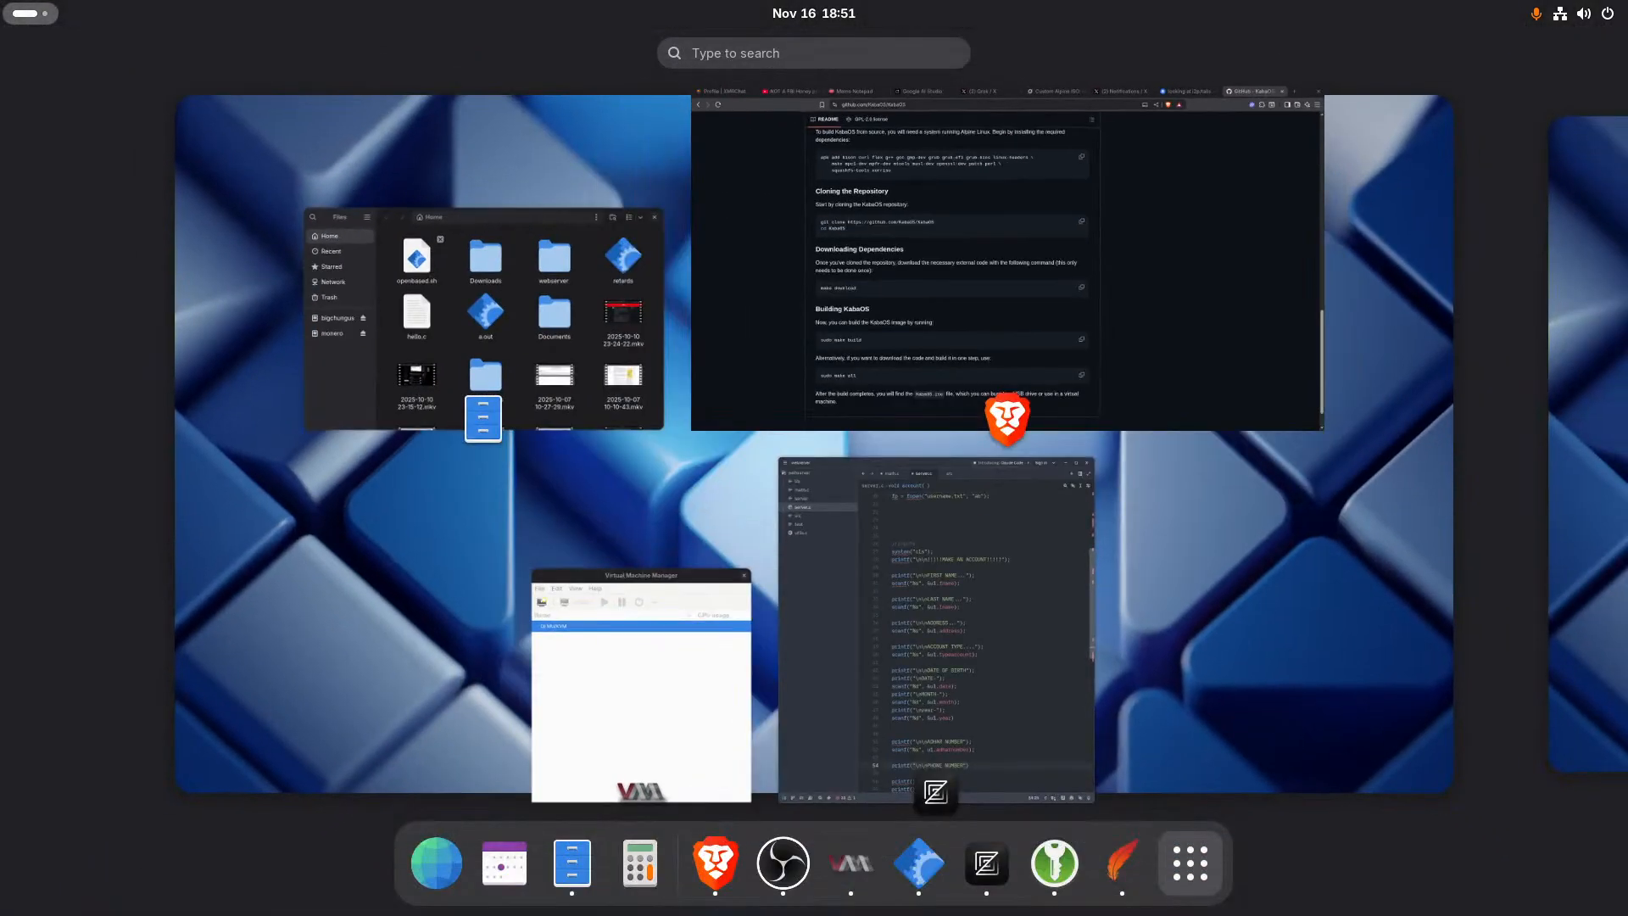
left_click(1011, 215)
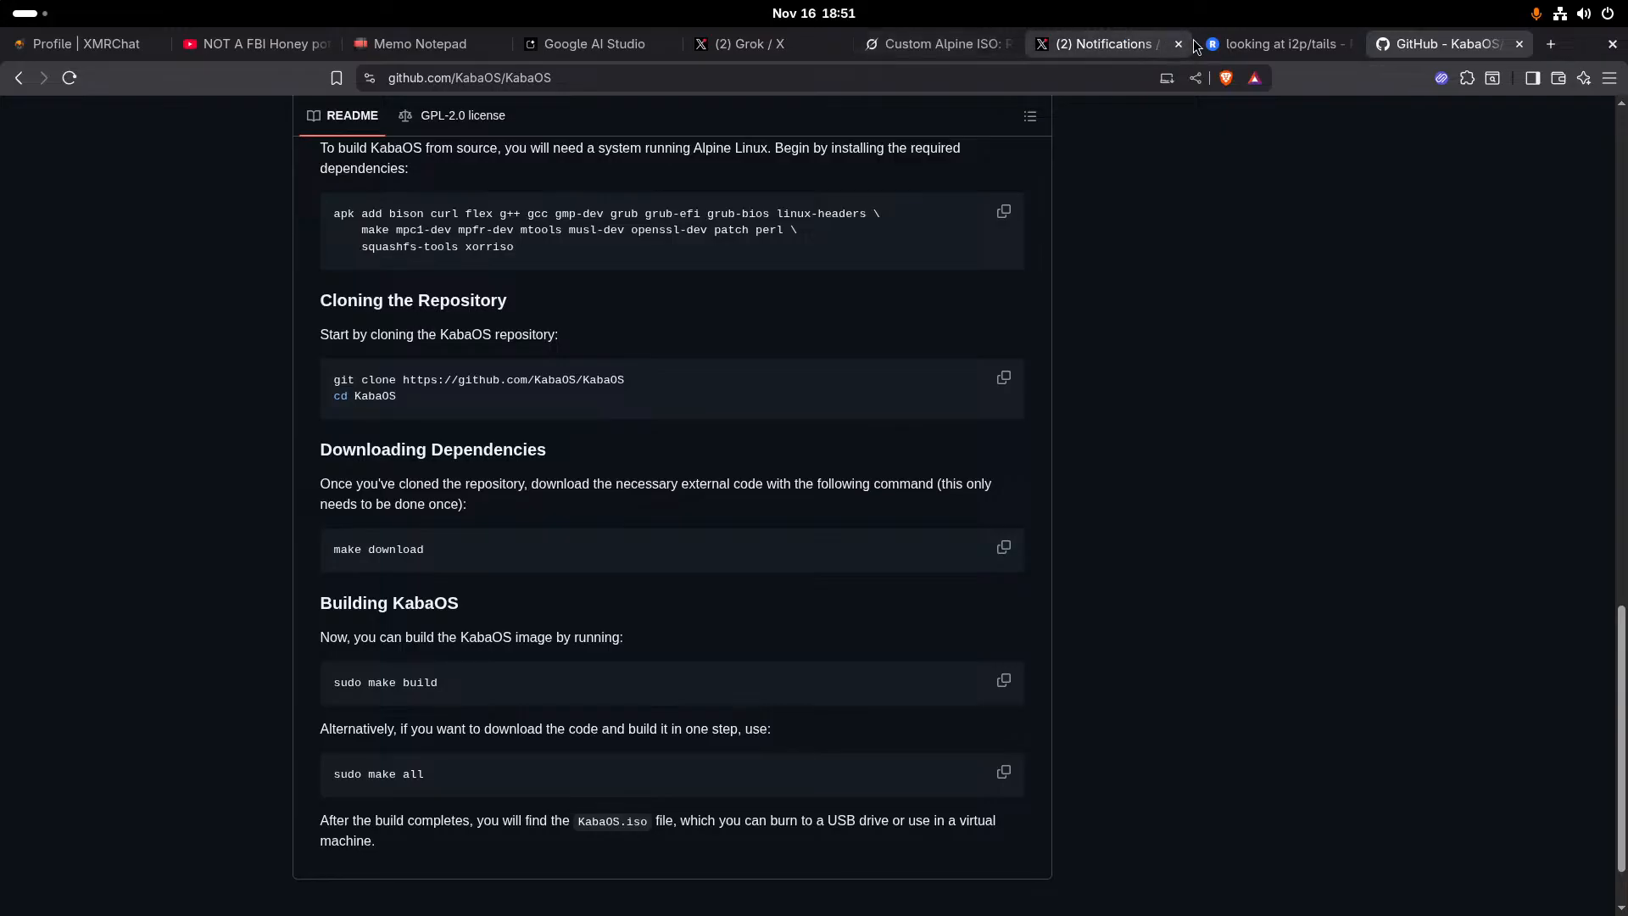
left_click(1281, 43)
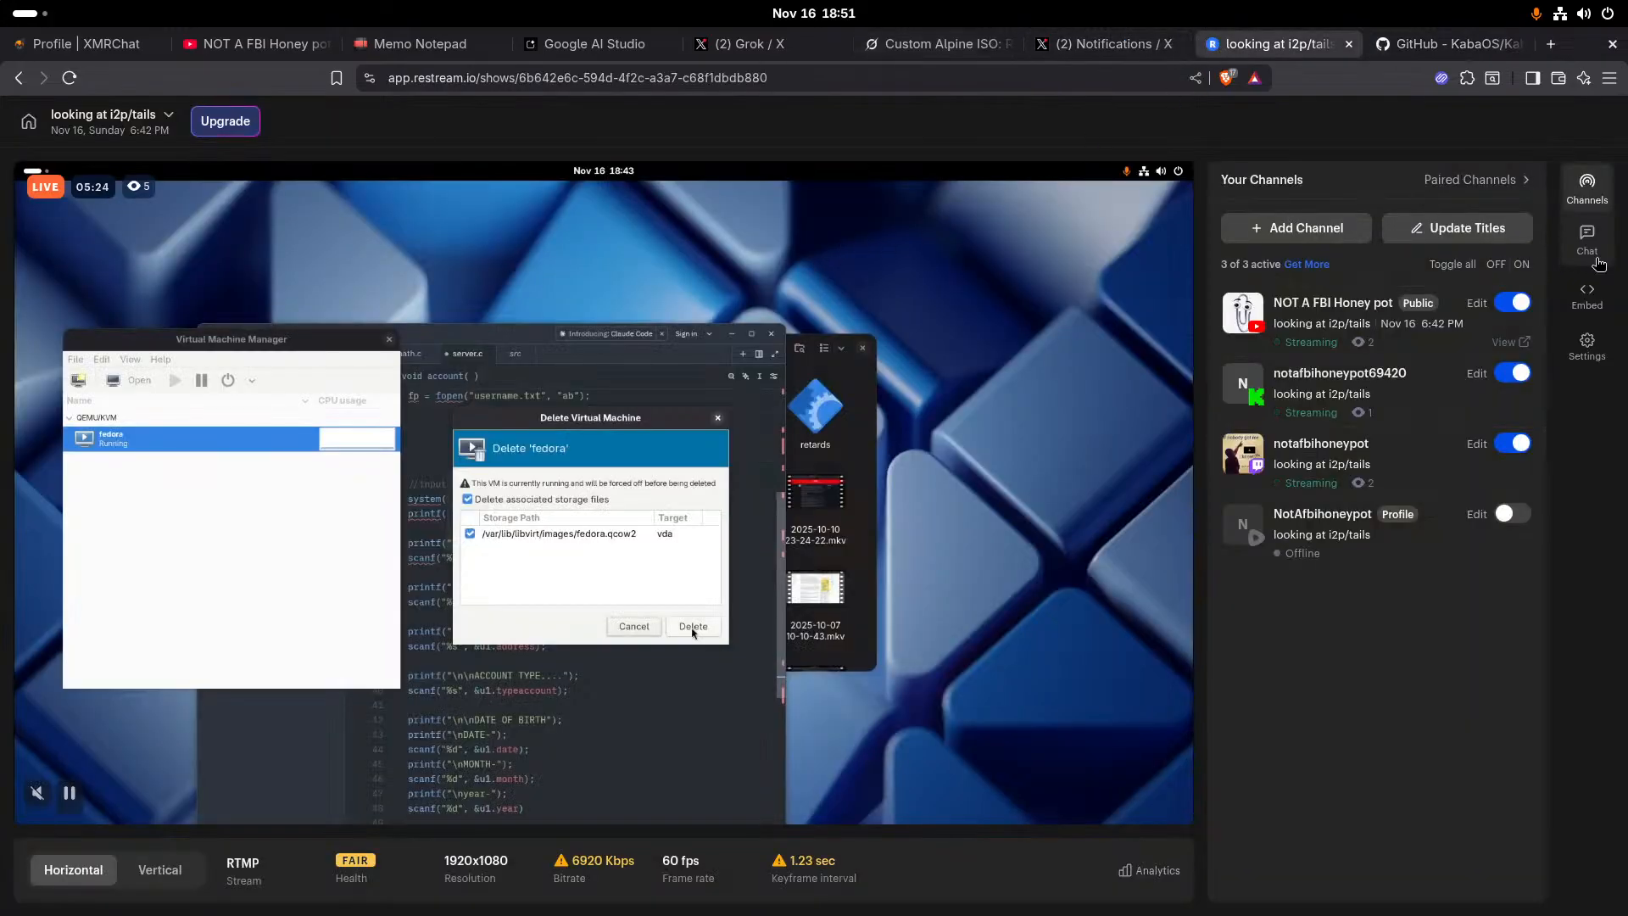
left_click(1576, 246)
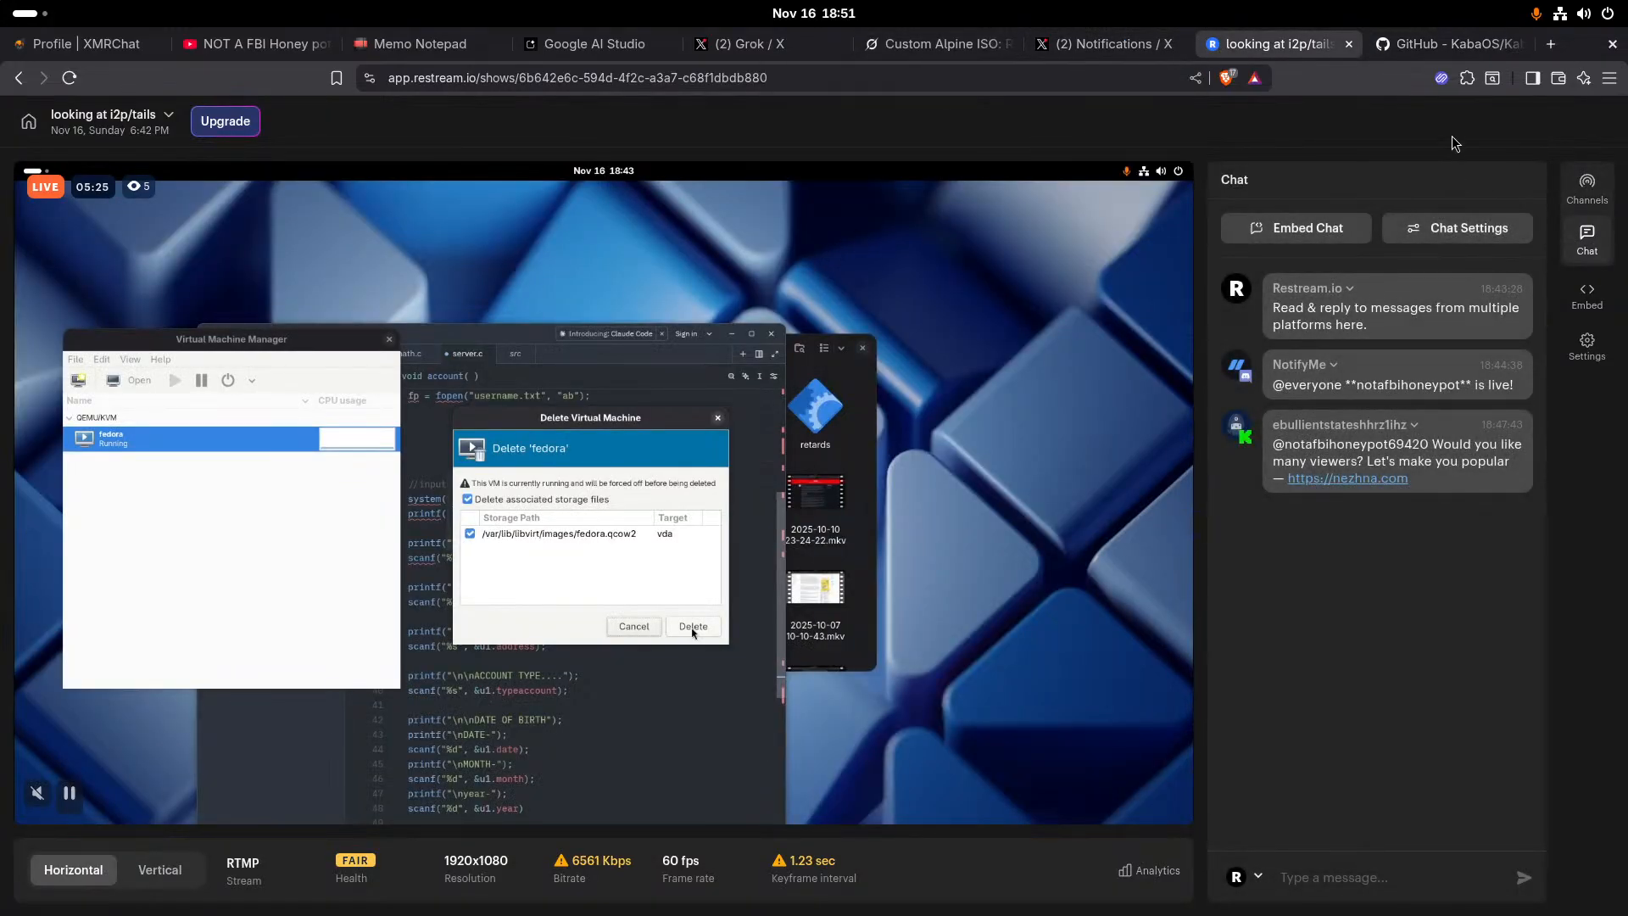
left_click_drag(1259, 117, 0, 313)
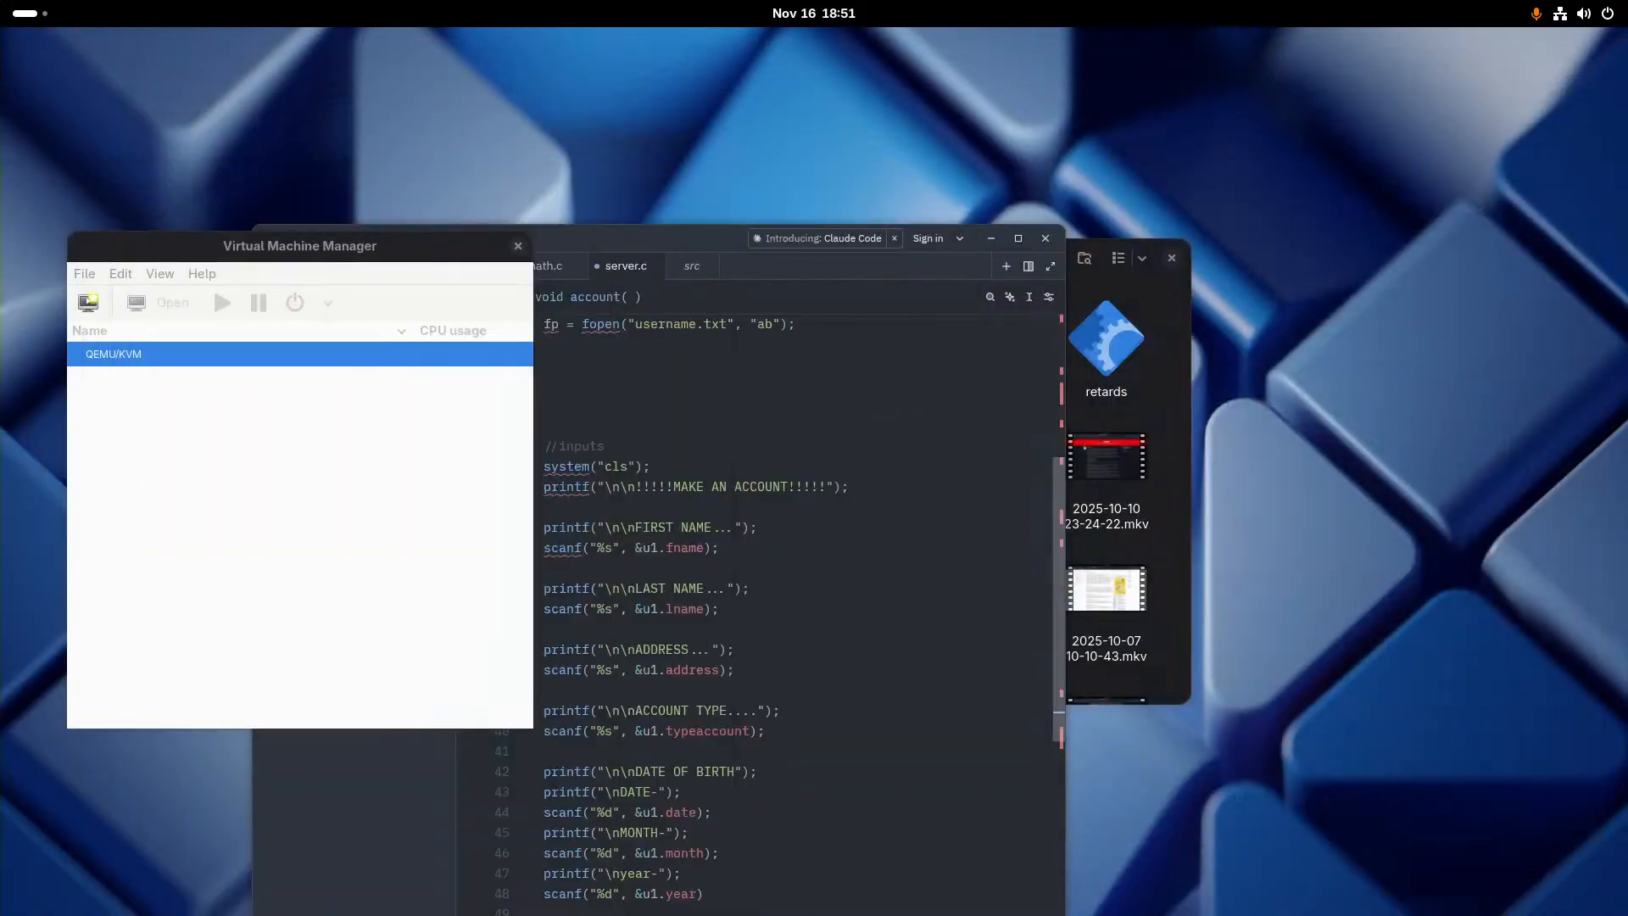
- Return to the browser window with the KabaOS repository and review the README's build instructions and included programs
left_click_drag(0, 136, 666, 3)
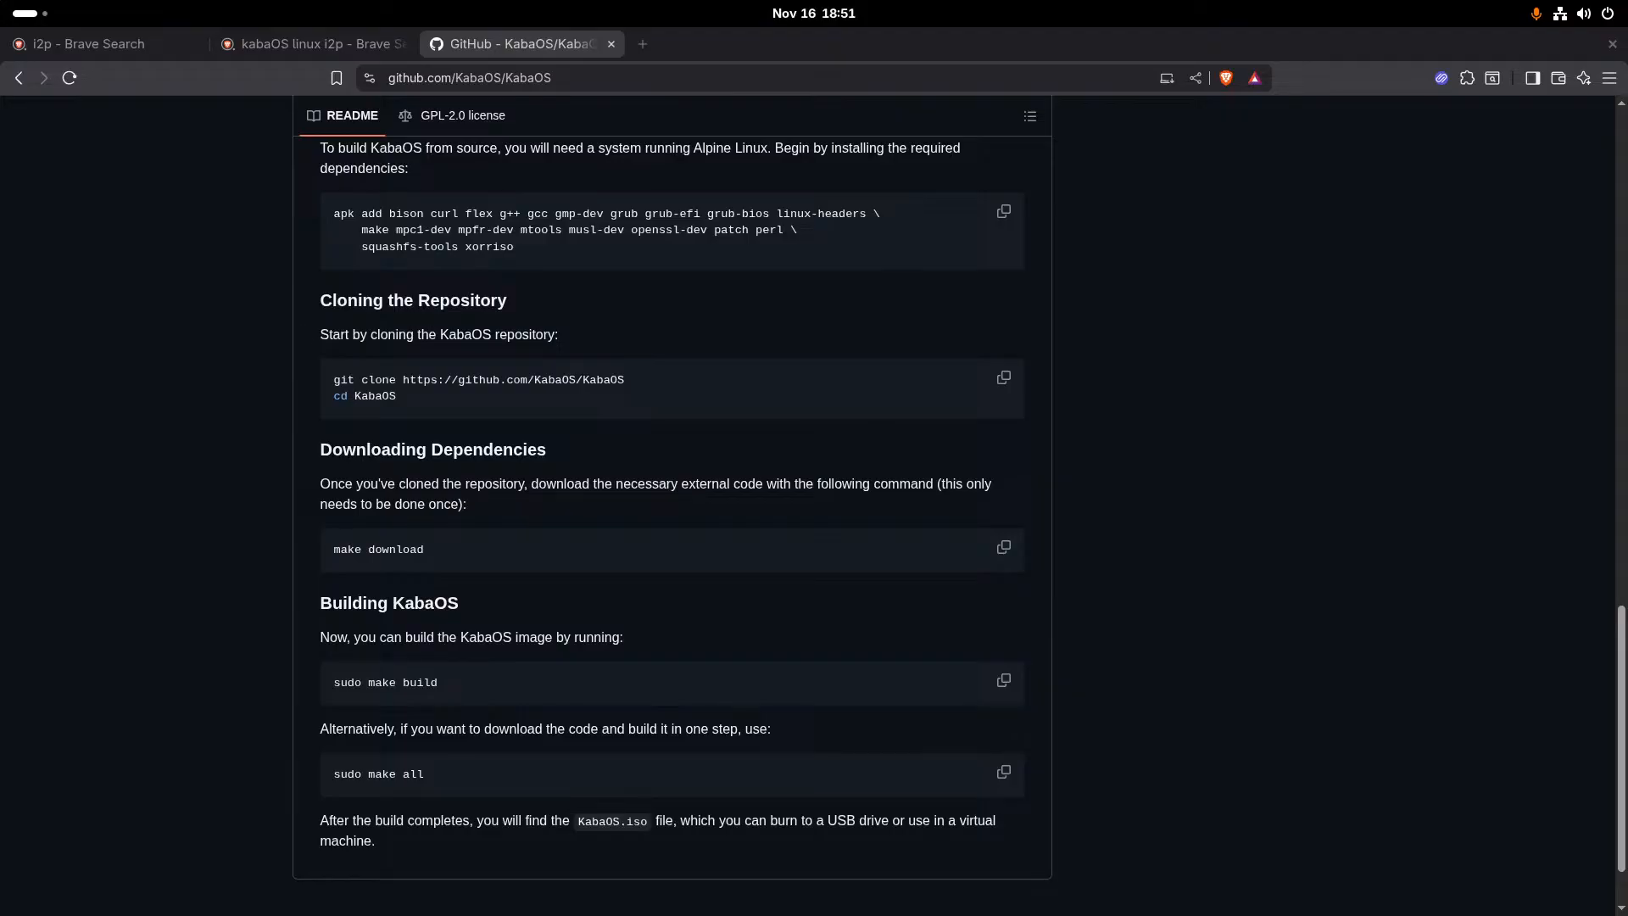
scroll(805, 405, "down", 2)
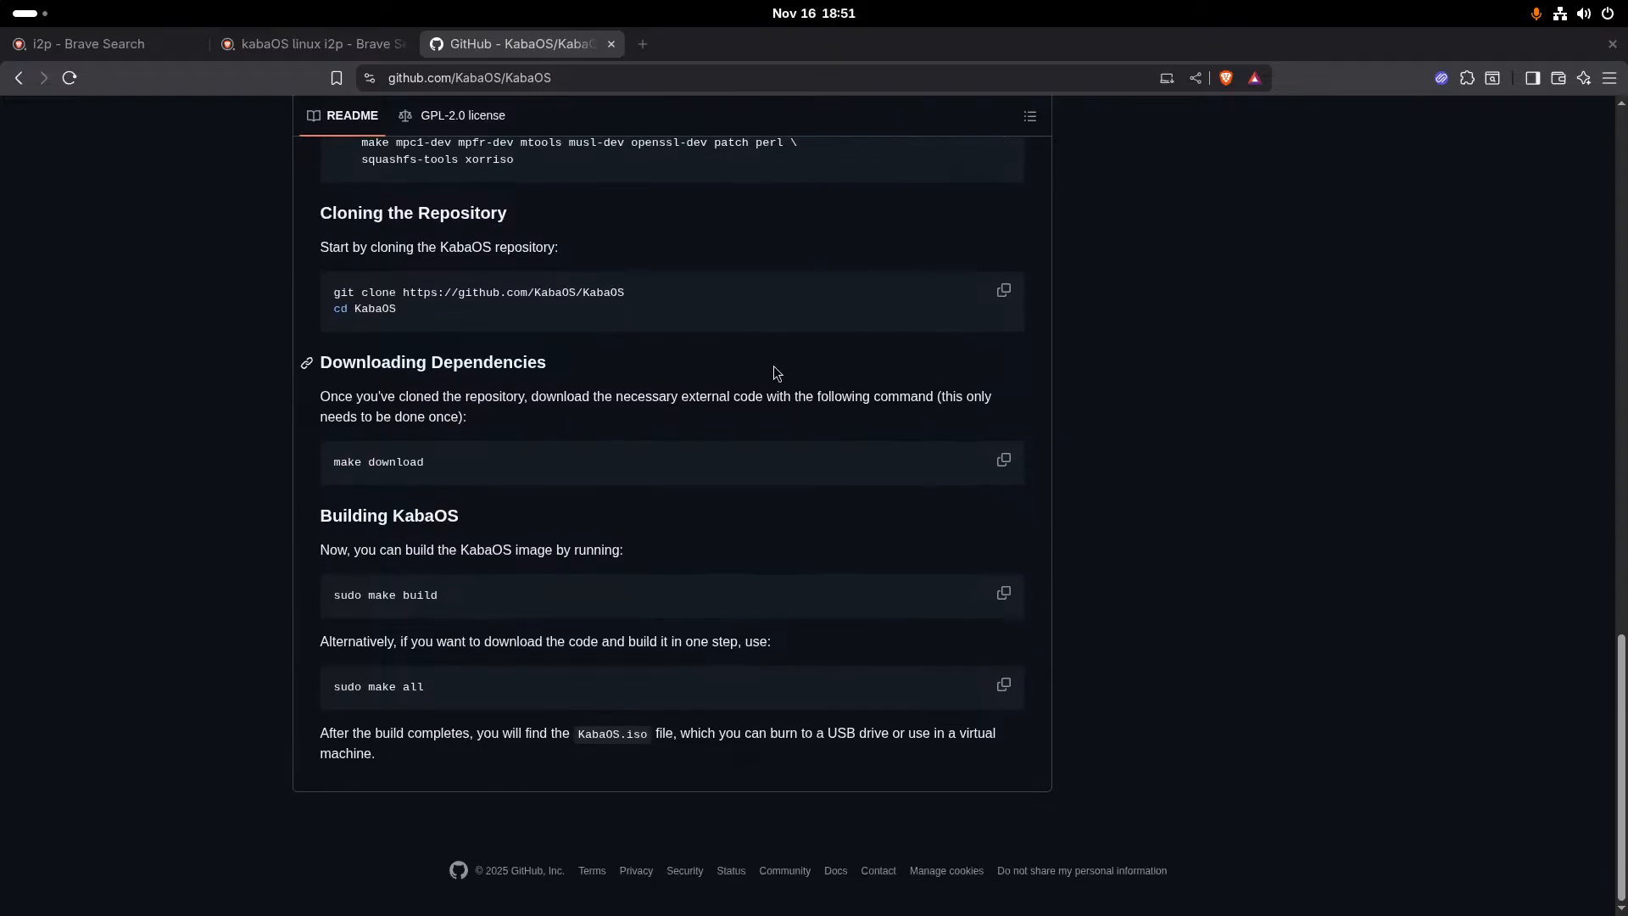
scroll(774, 366, "up", 10)
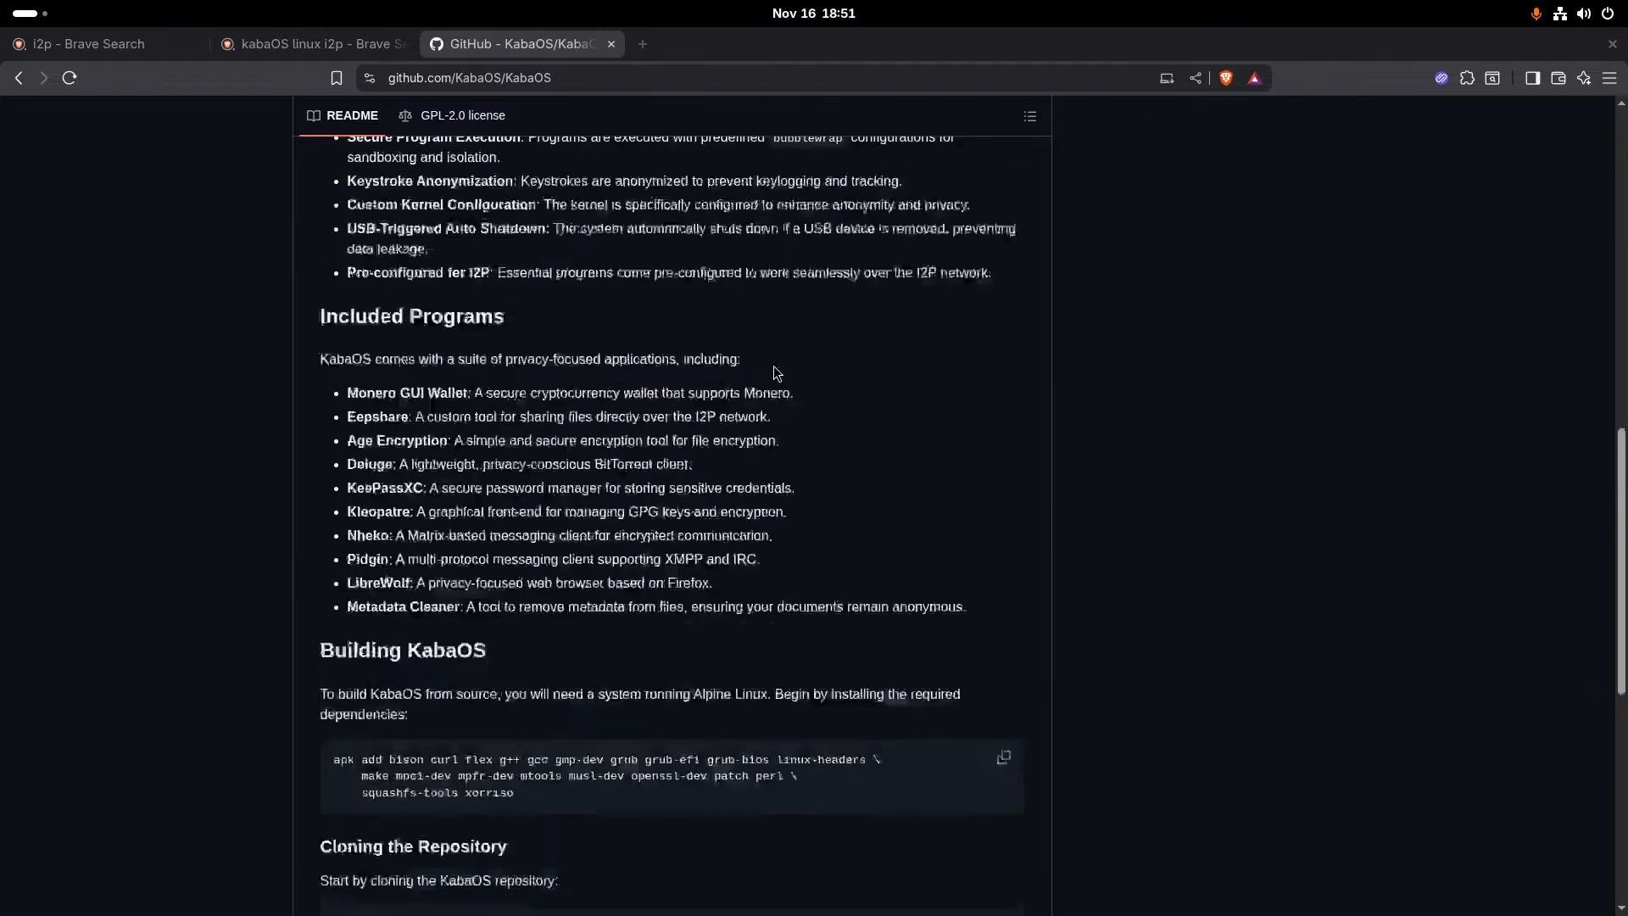
scroll(774, 366, "up", 5)
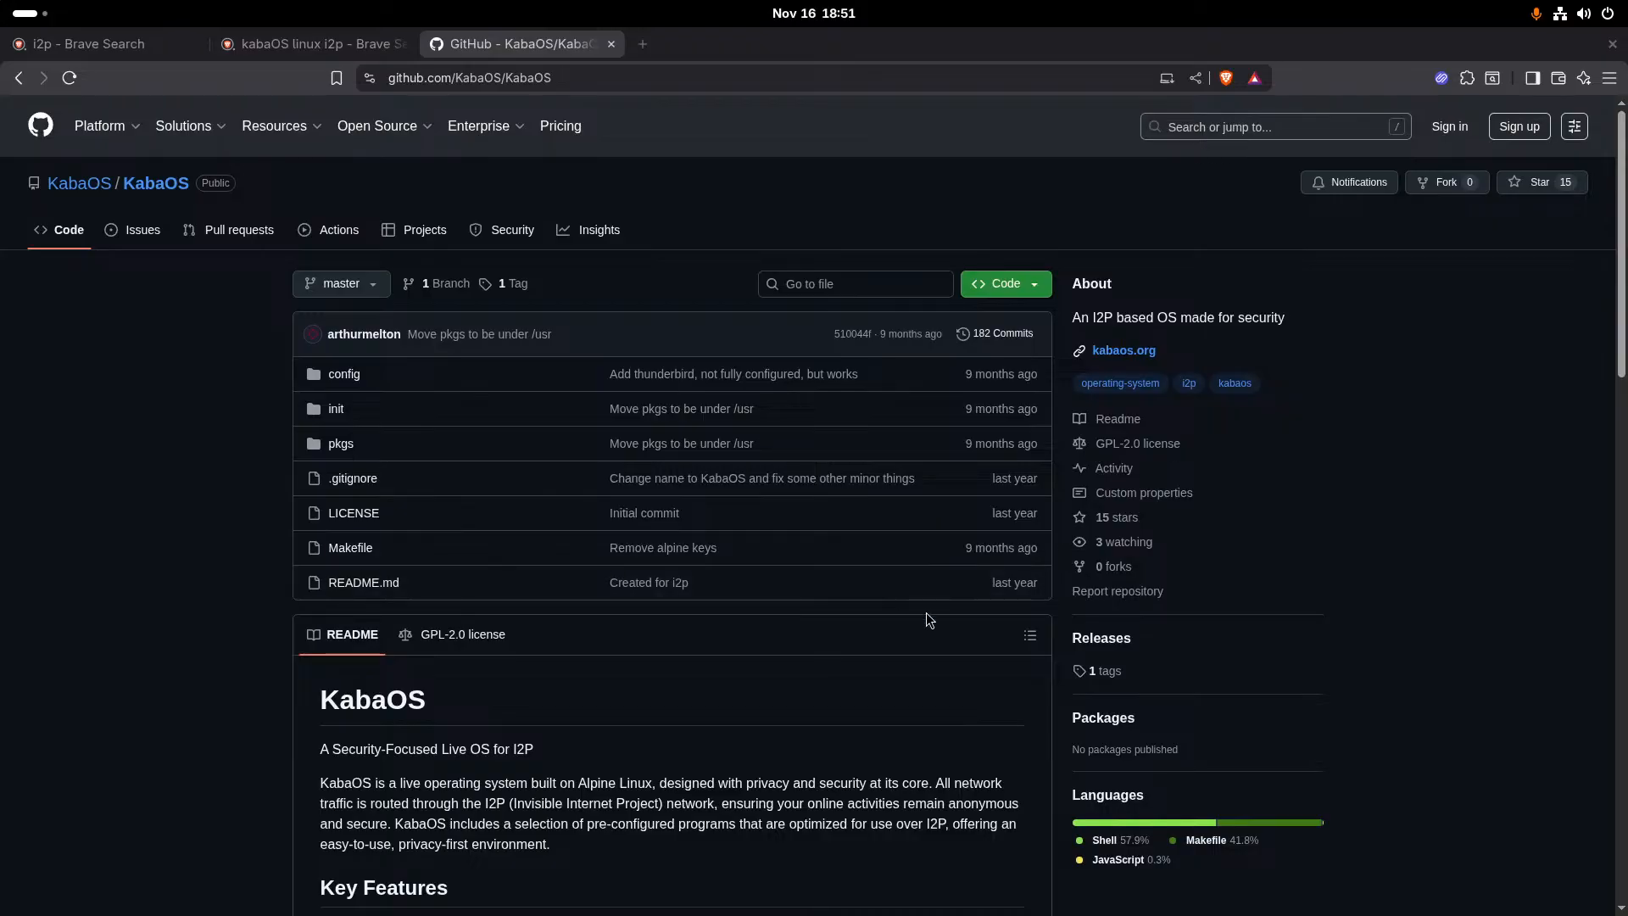
- Open the KabaOS repository's Makefile and read its build targets through to the end of the file
scroll(568, 553, "down", 2)
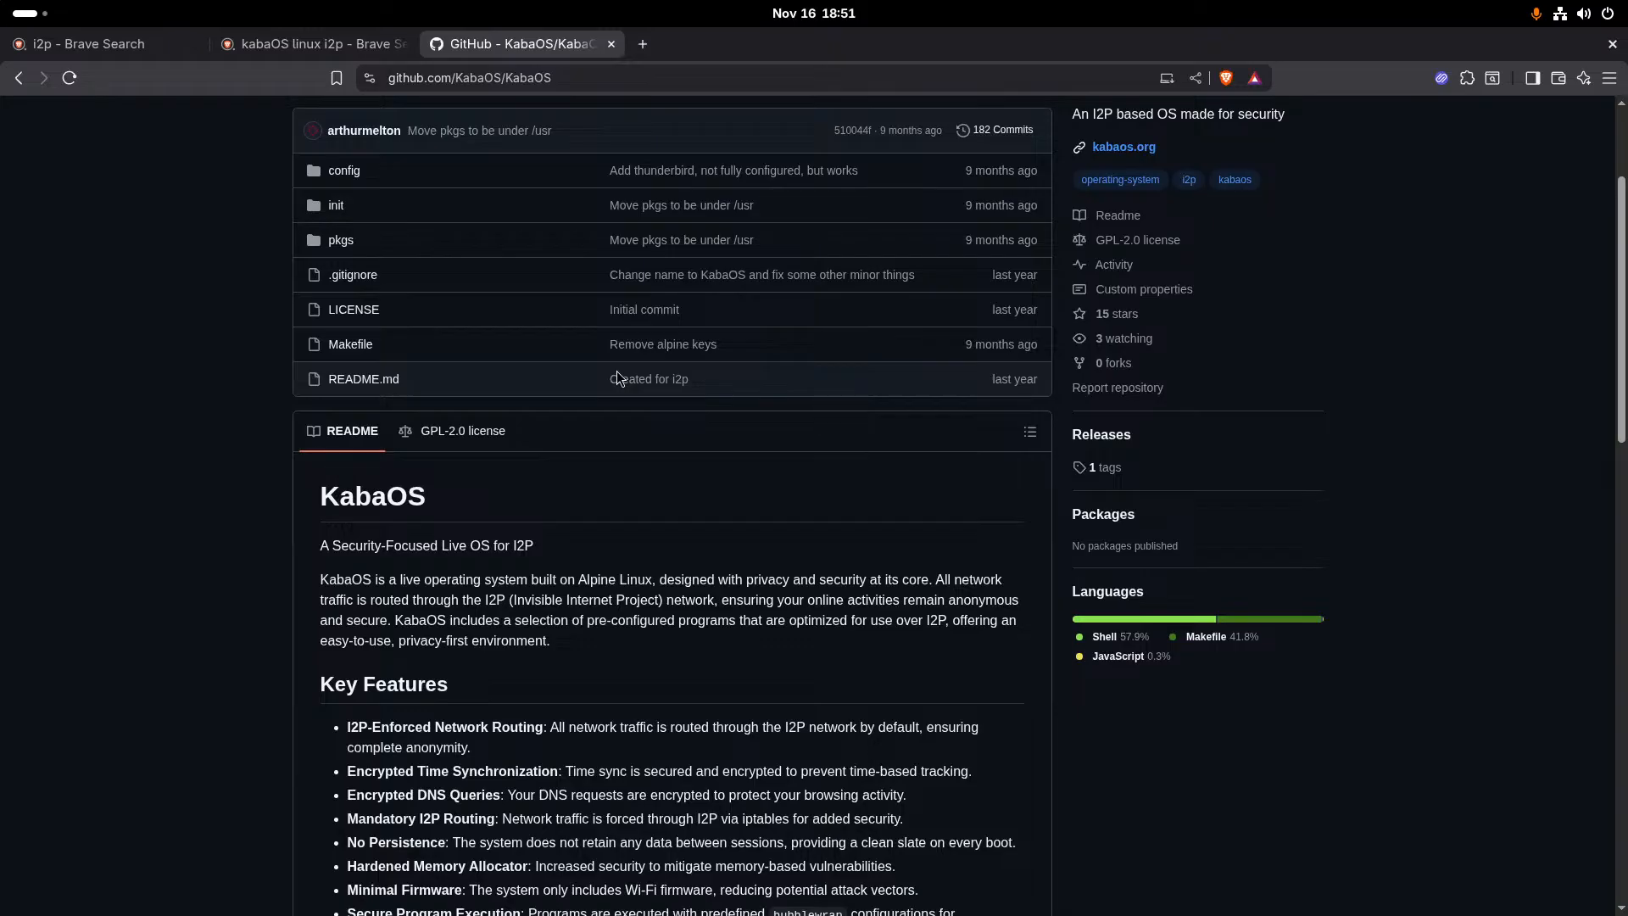
left_click(340, 346)
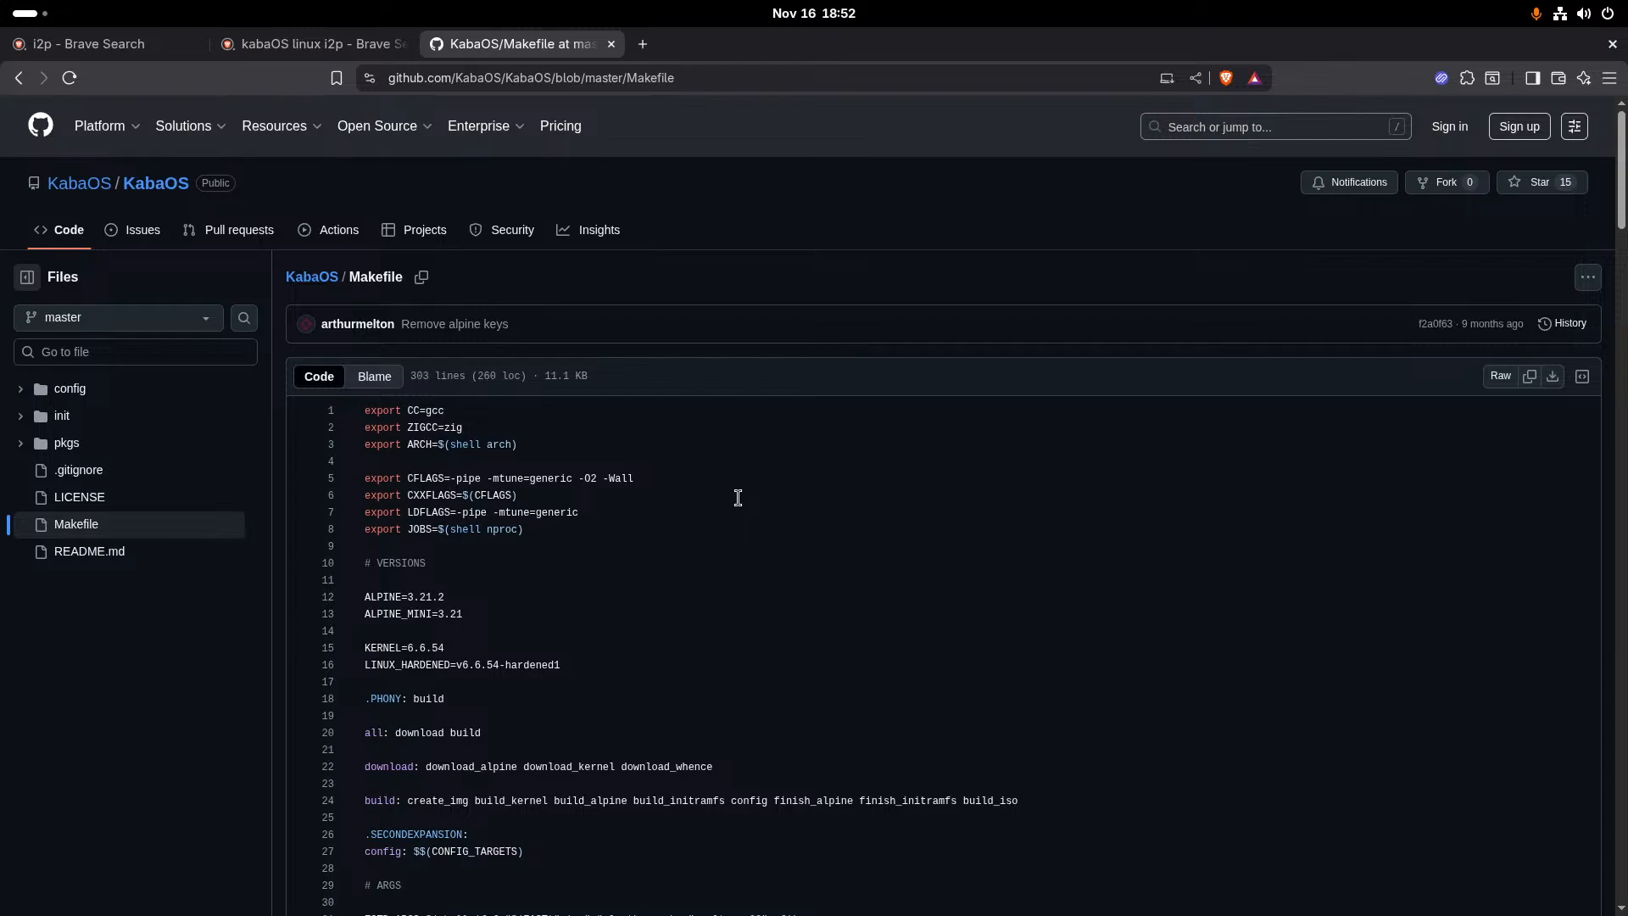
scroll(736, 500, "down", 3)
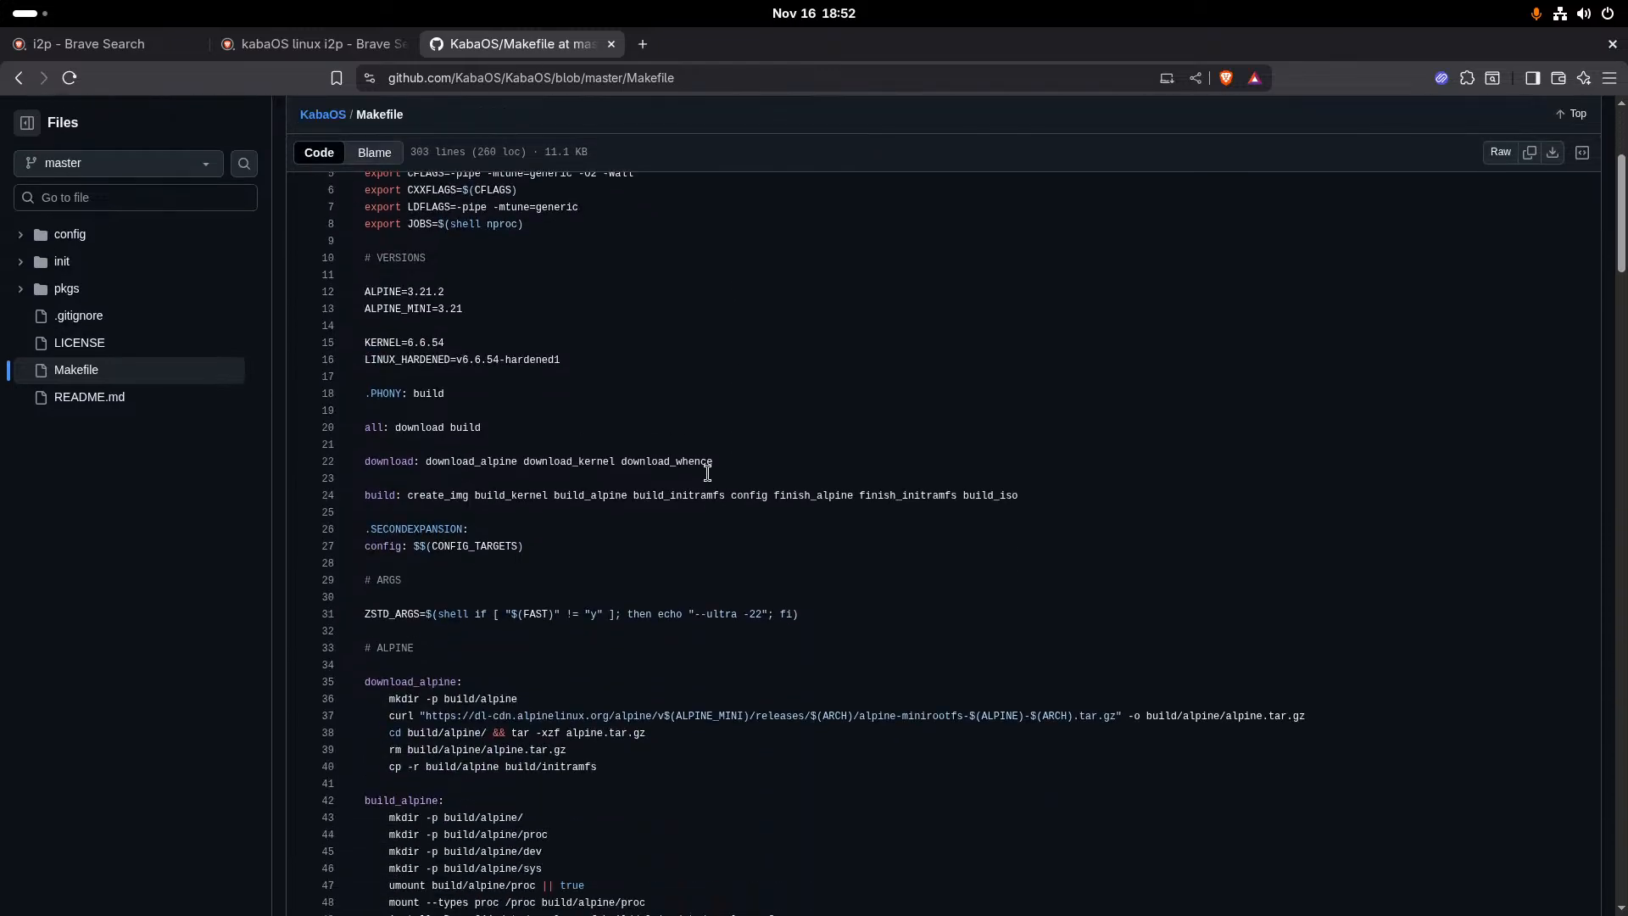
scroll(662, 526, "down", 4)
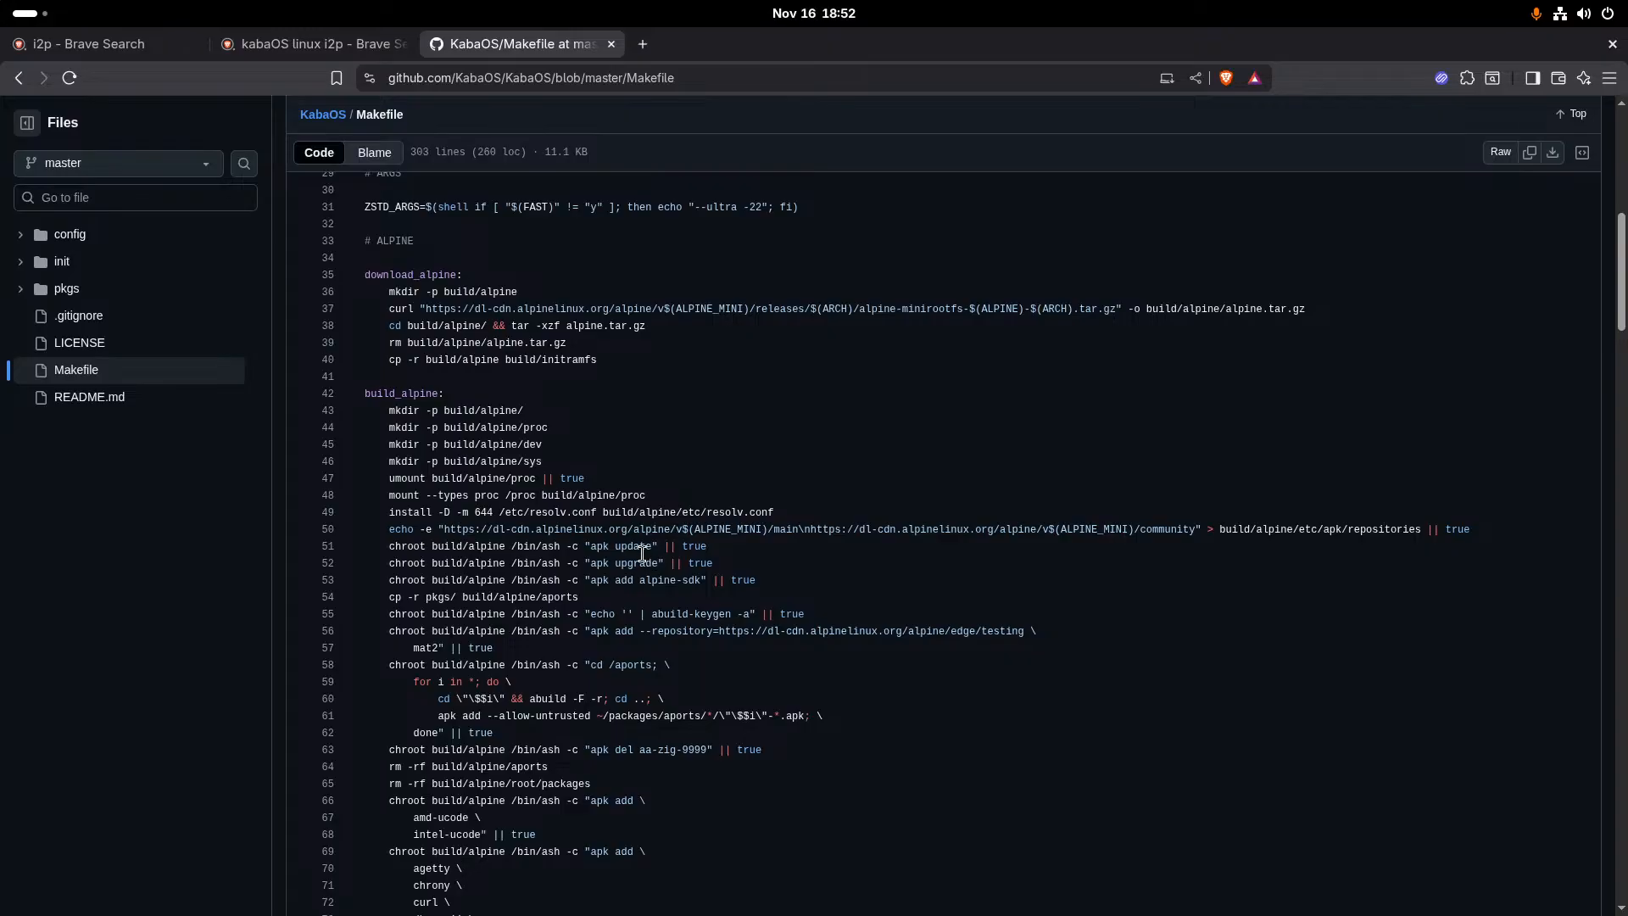
scroll(642, 552, "down", 9)
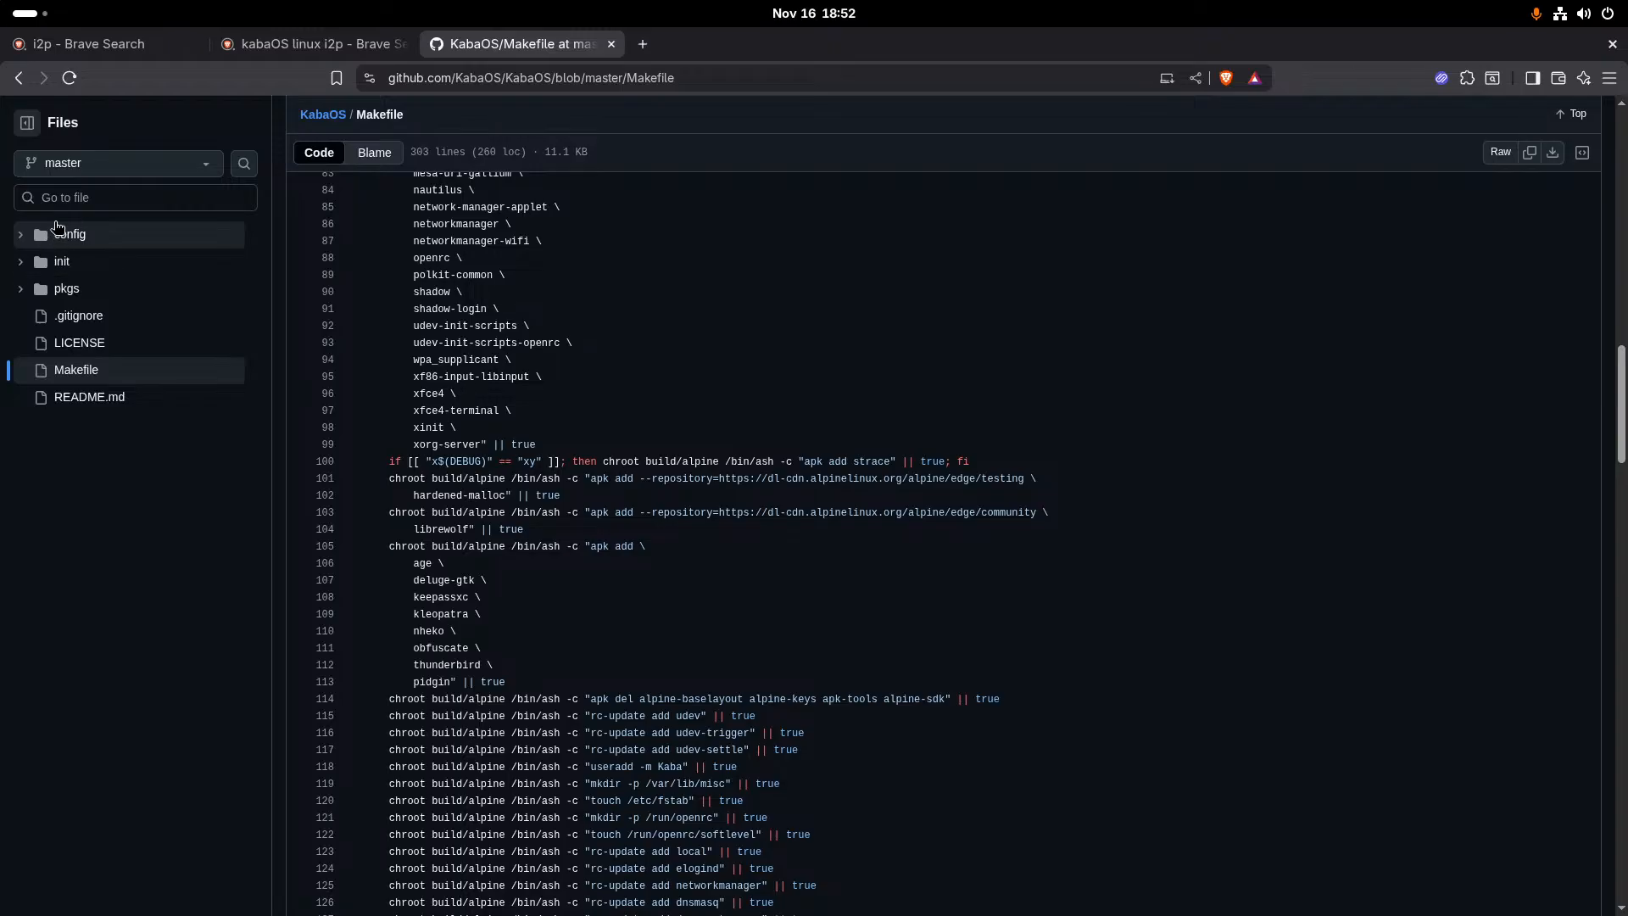
scroll(533, 431, "down", 9)
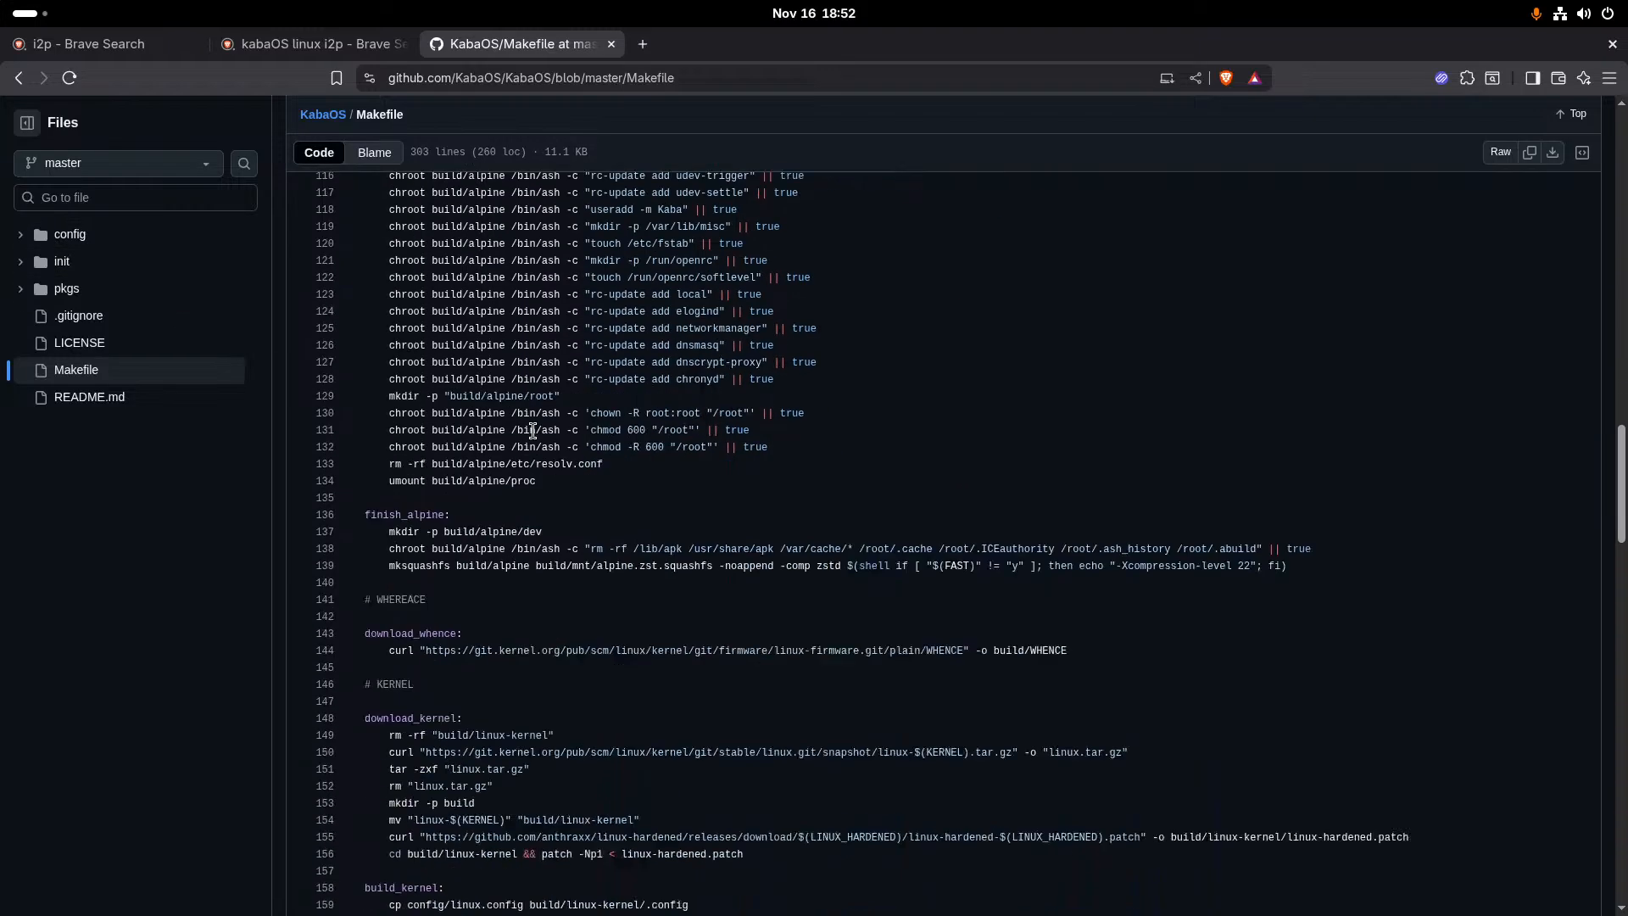
scroll(532, 431, "down", 2)
scroll(533, 431, "down", 19)
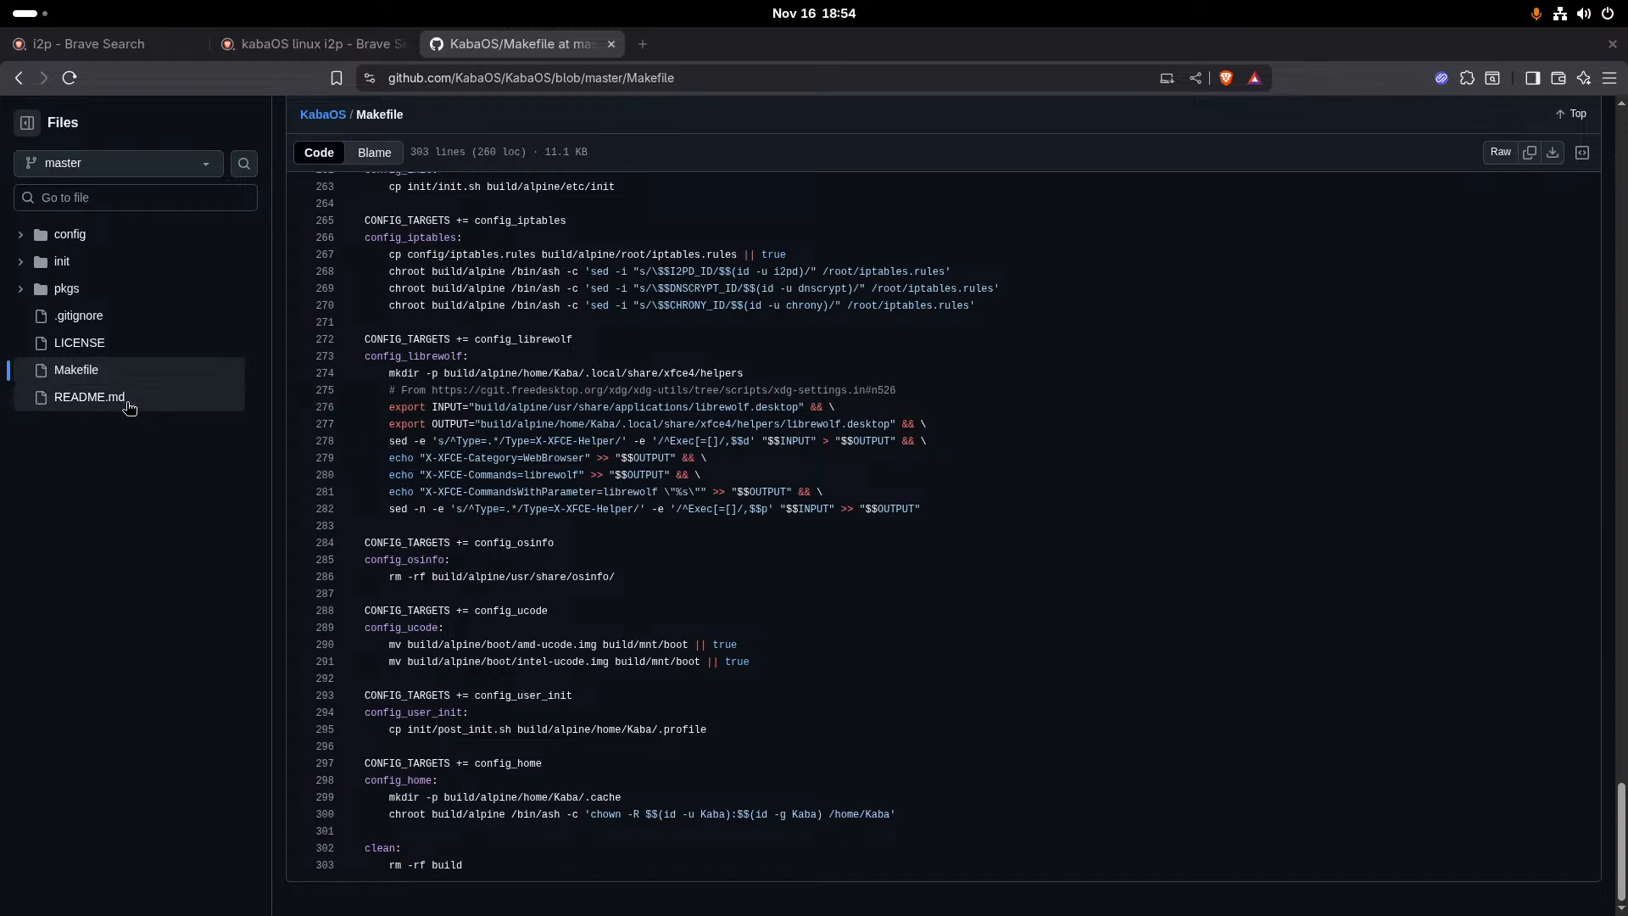
- Look through the repository's init and config folders and open the linux.config kernel configuration file
left_click(87, 264)
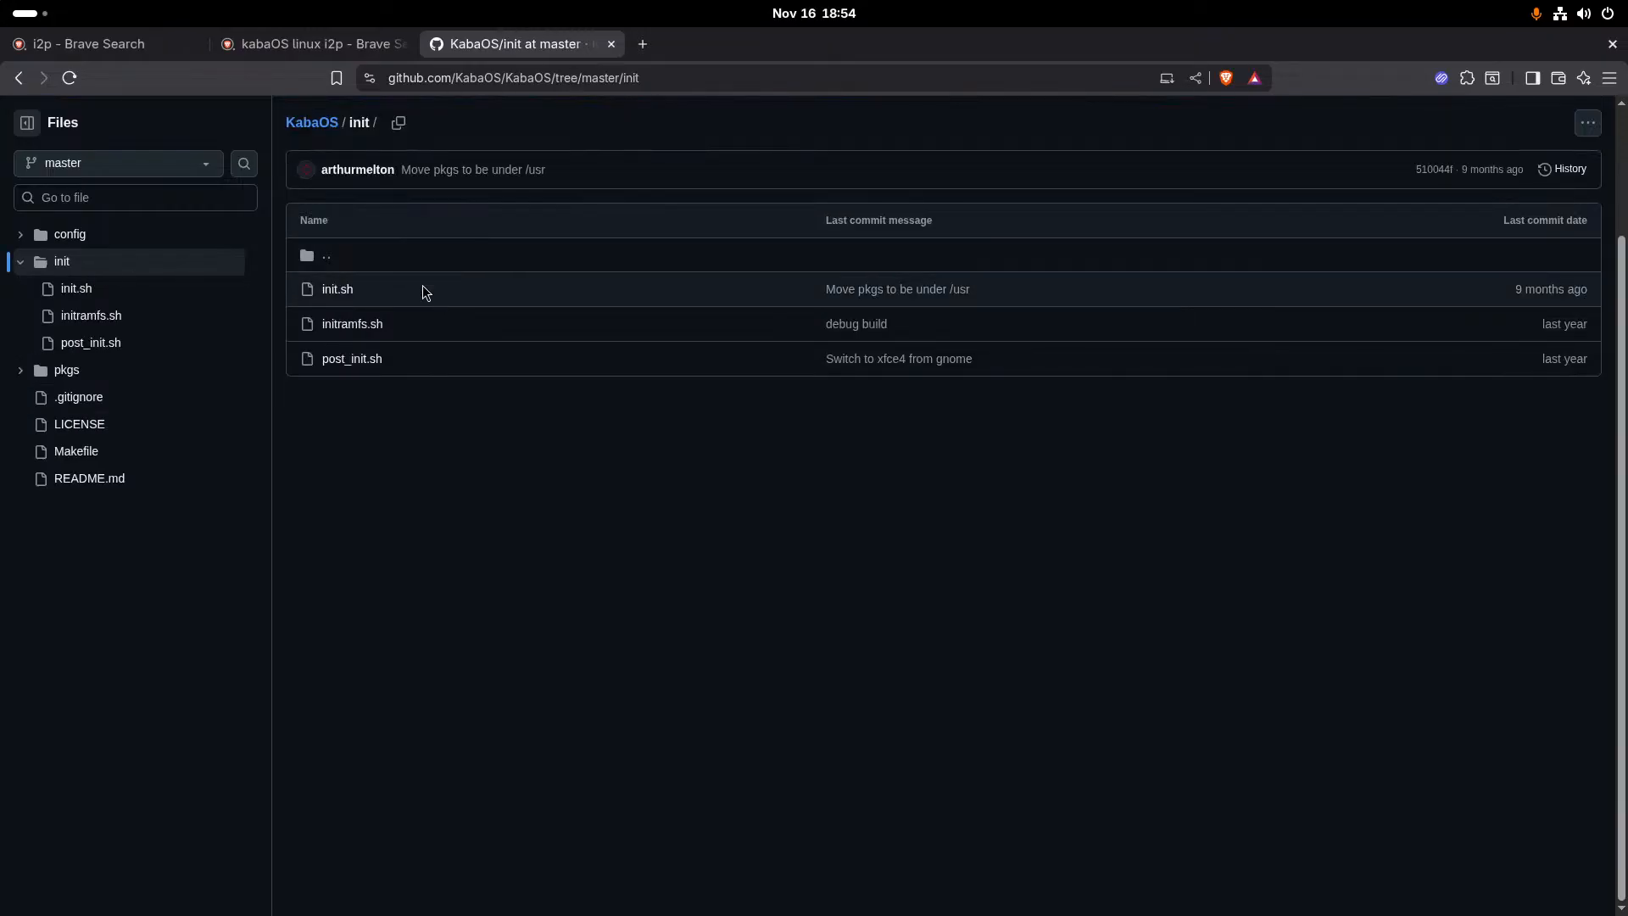
left_click(128, 243)
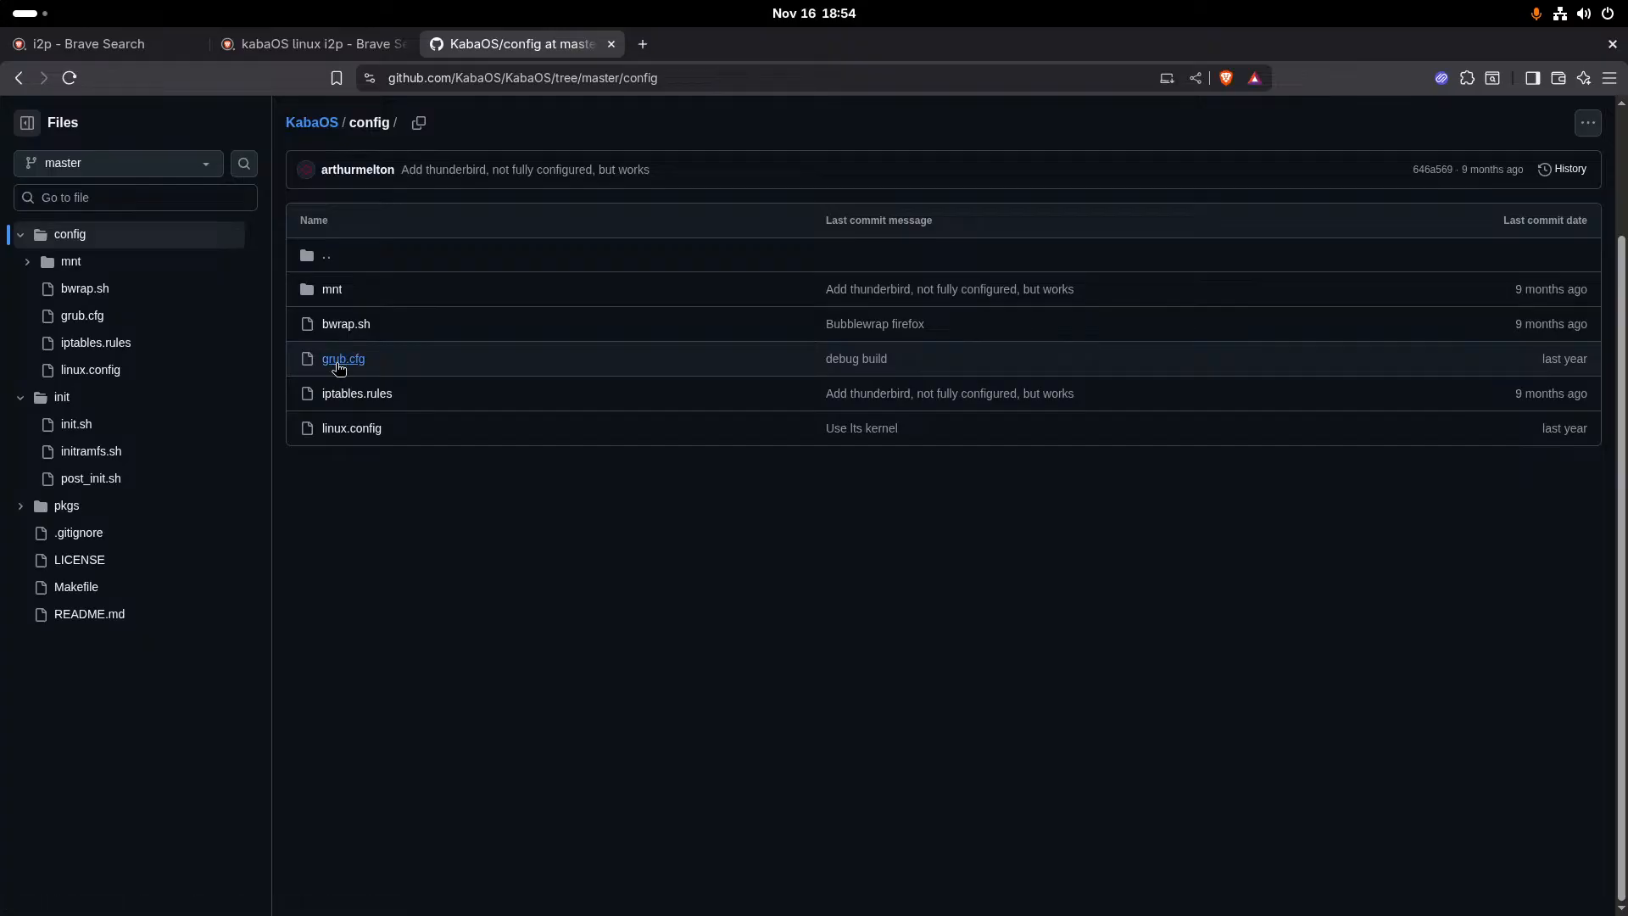
left_click(335, 426)
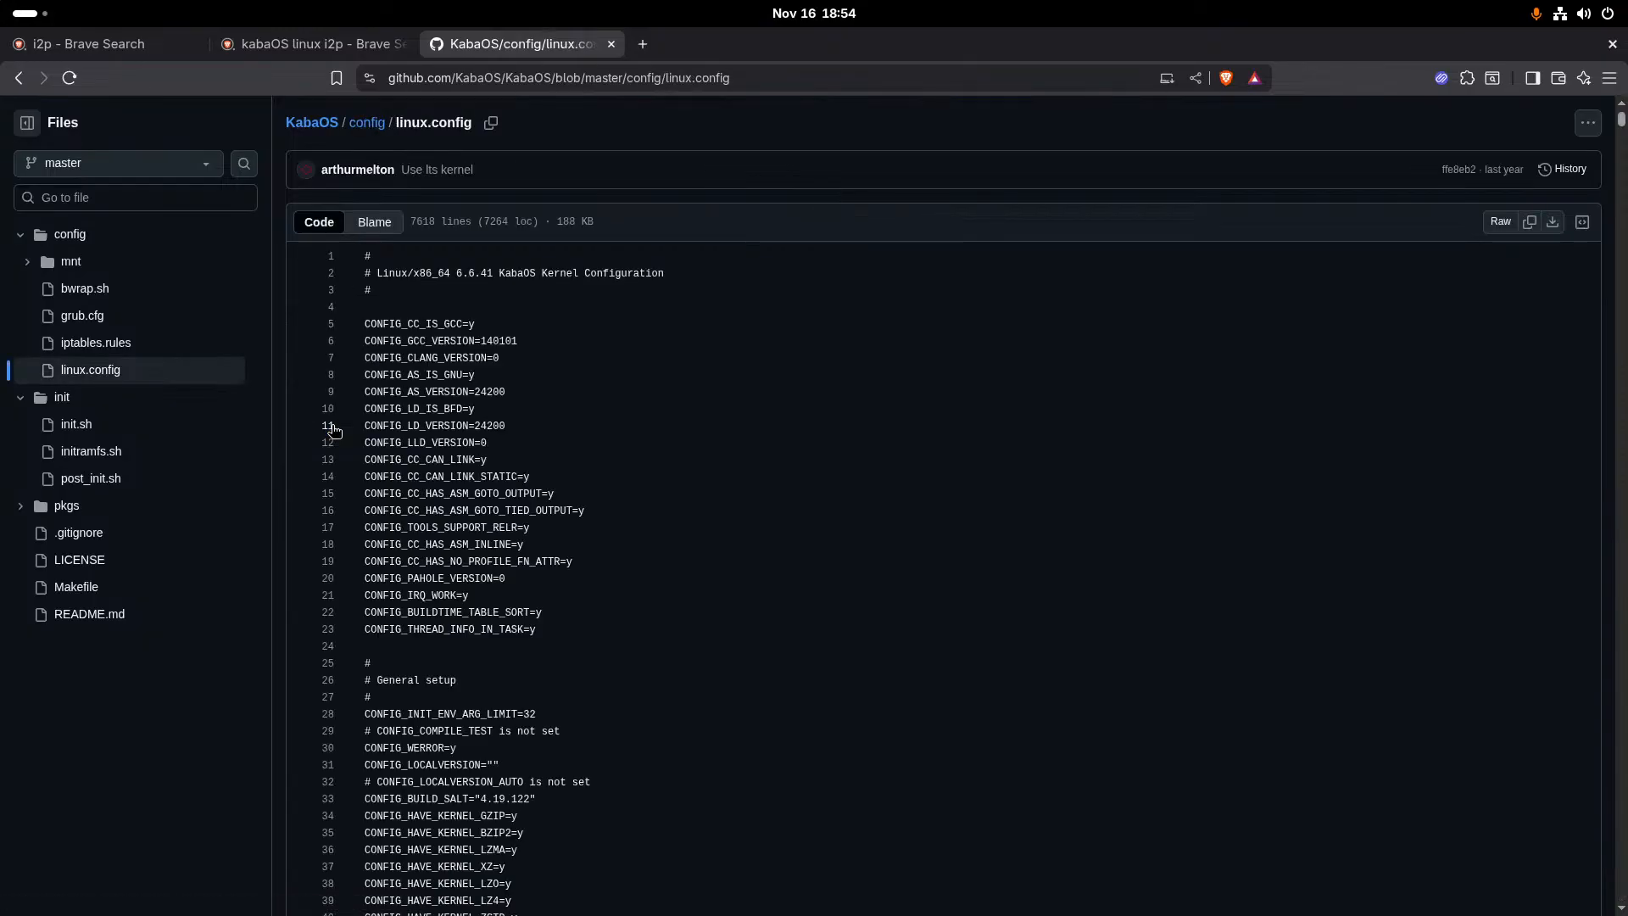
- Skim the linux.config kernel settings and read the init folder's initramfs.sh script through to its end
scroll(334, 430, "down", 15)
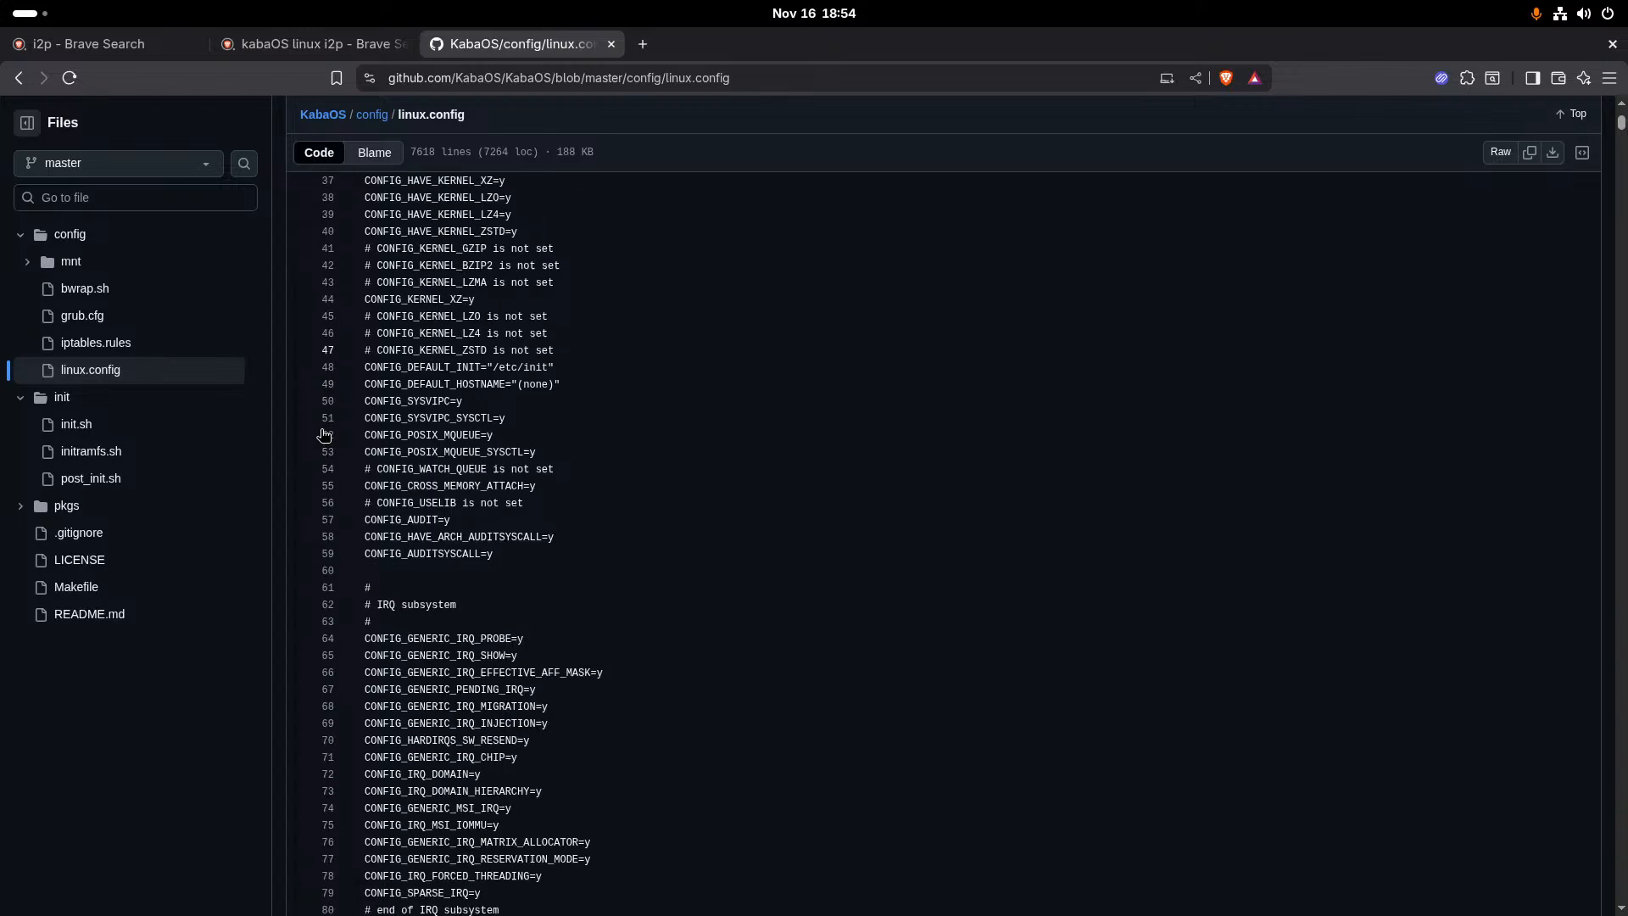
scroll(325, 435, "down", 12)
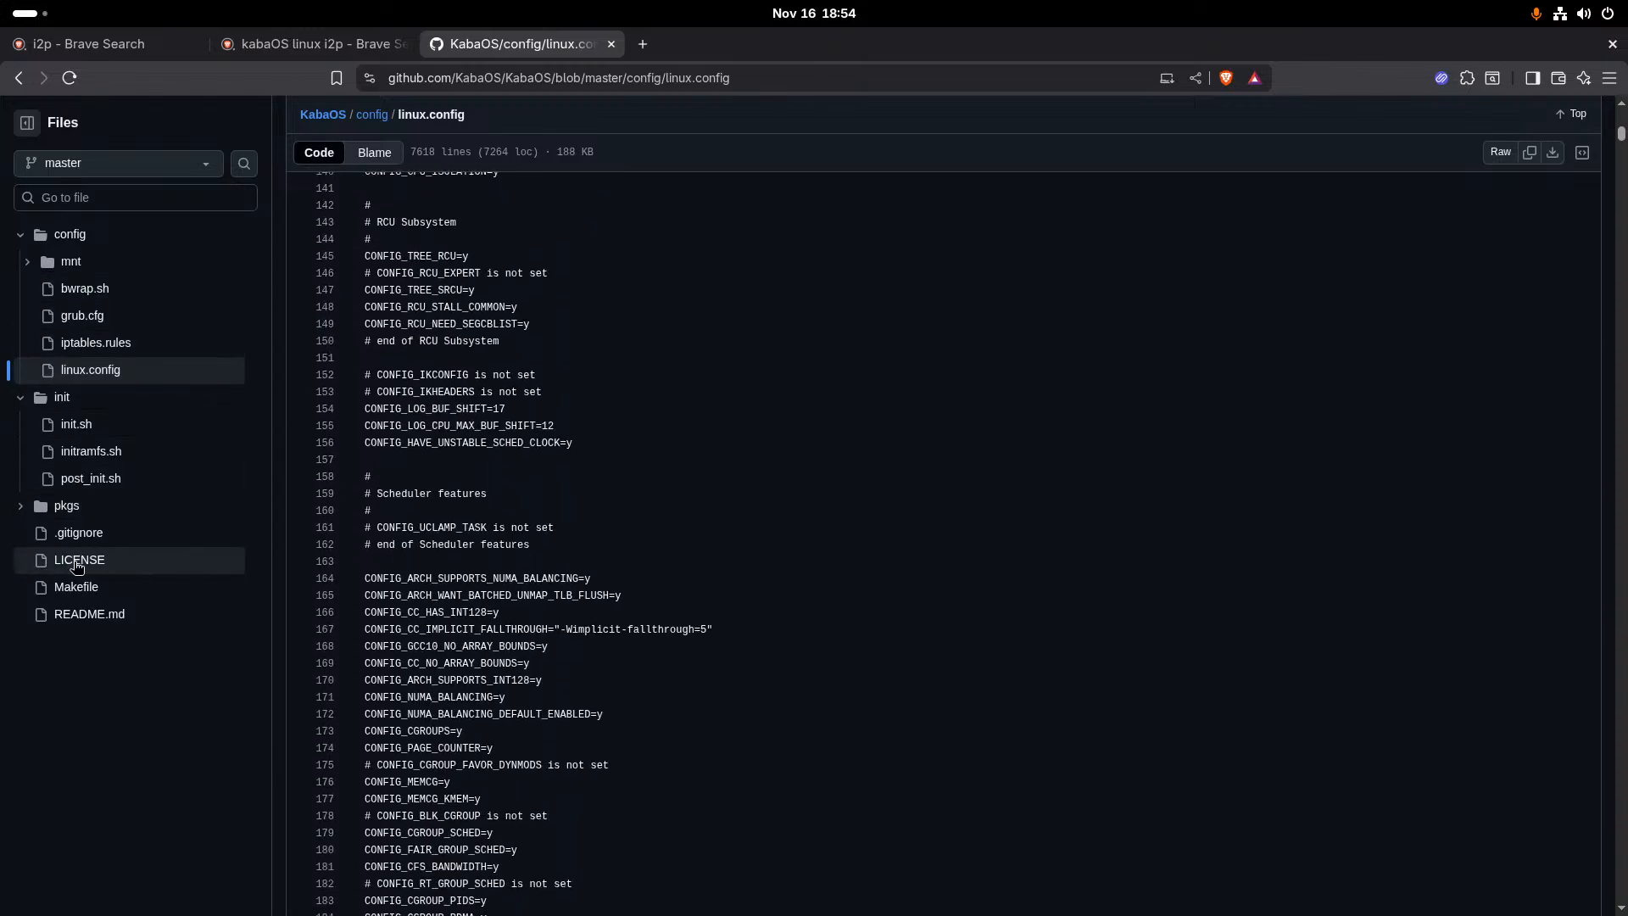
left_click(83, 459)
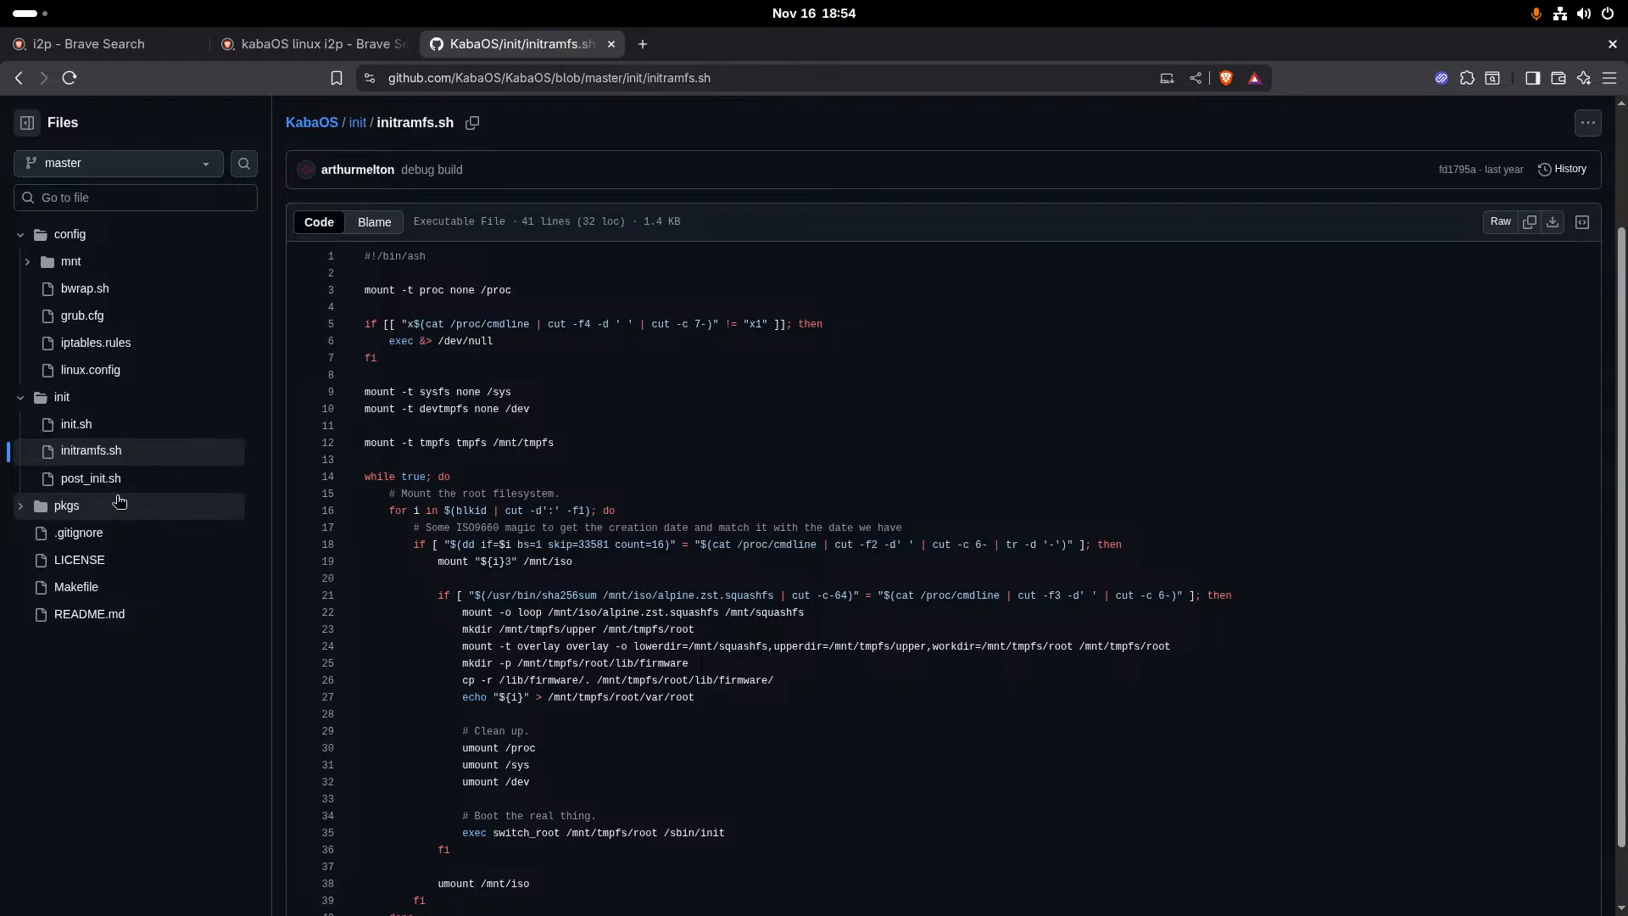
scroll(498, 551, "down", 1)
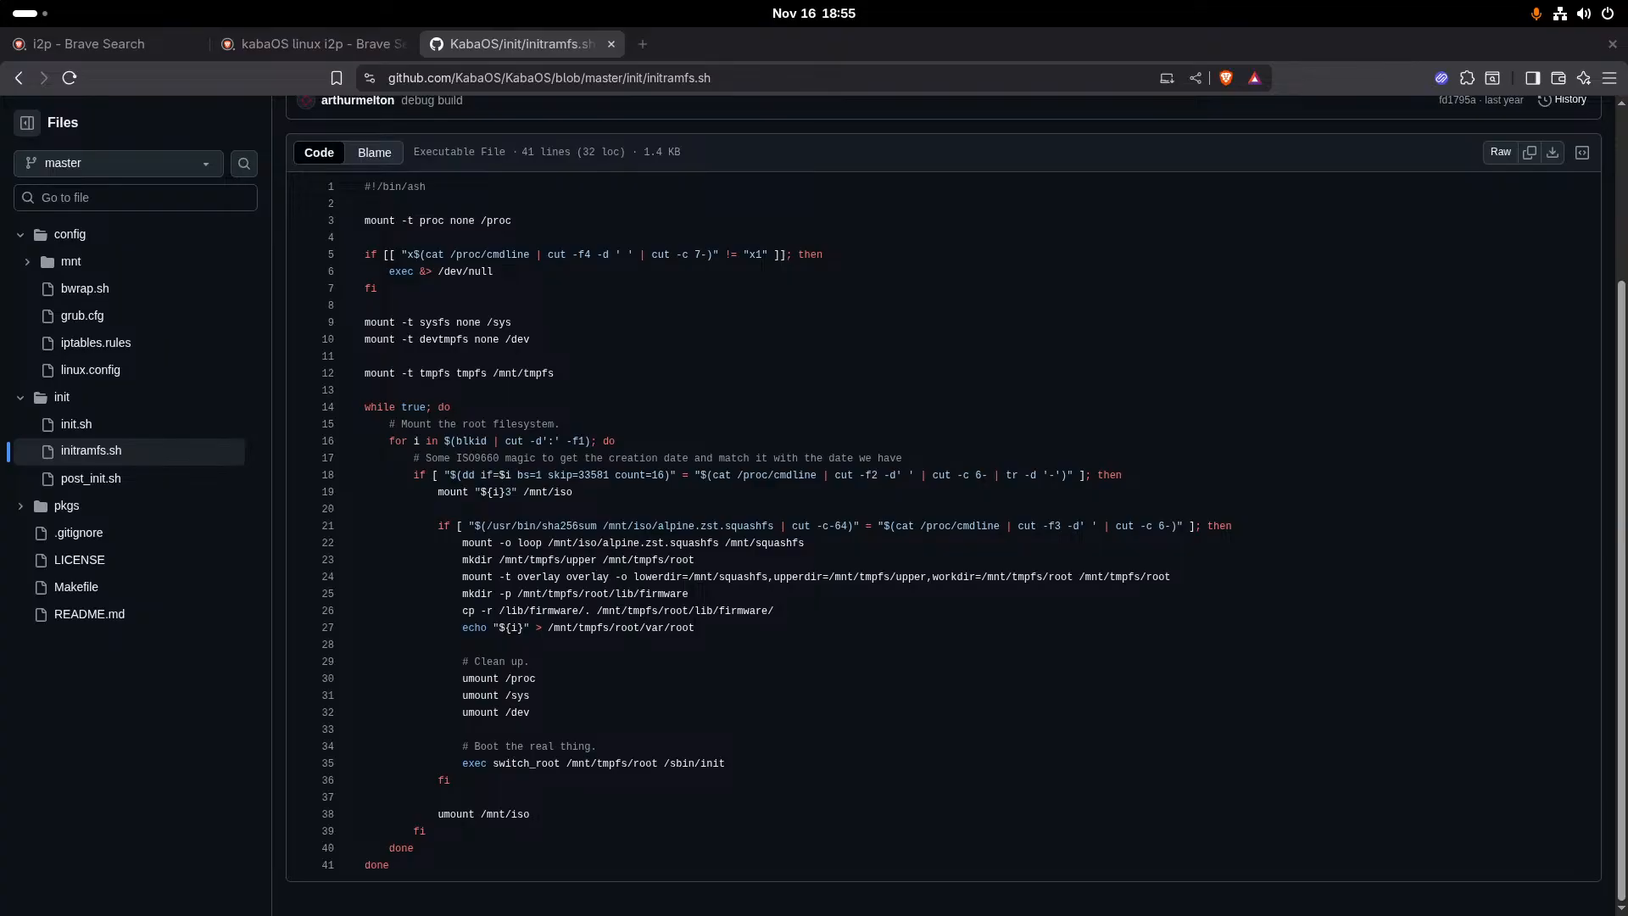
left_click(643, 44)
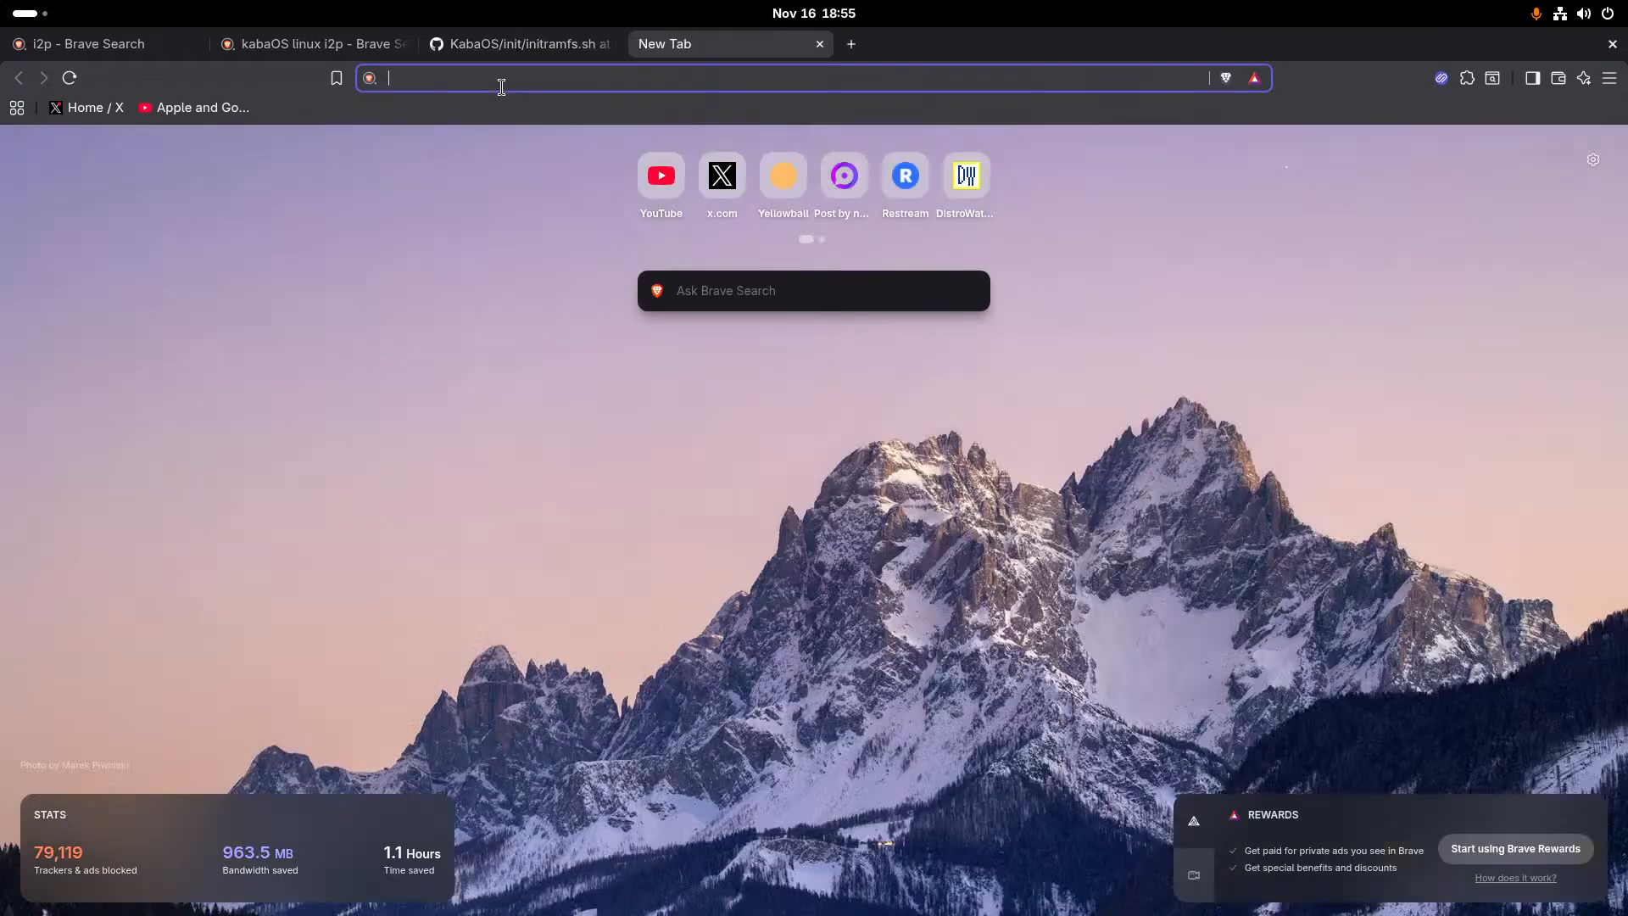
type("apl")
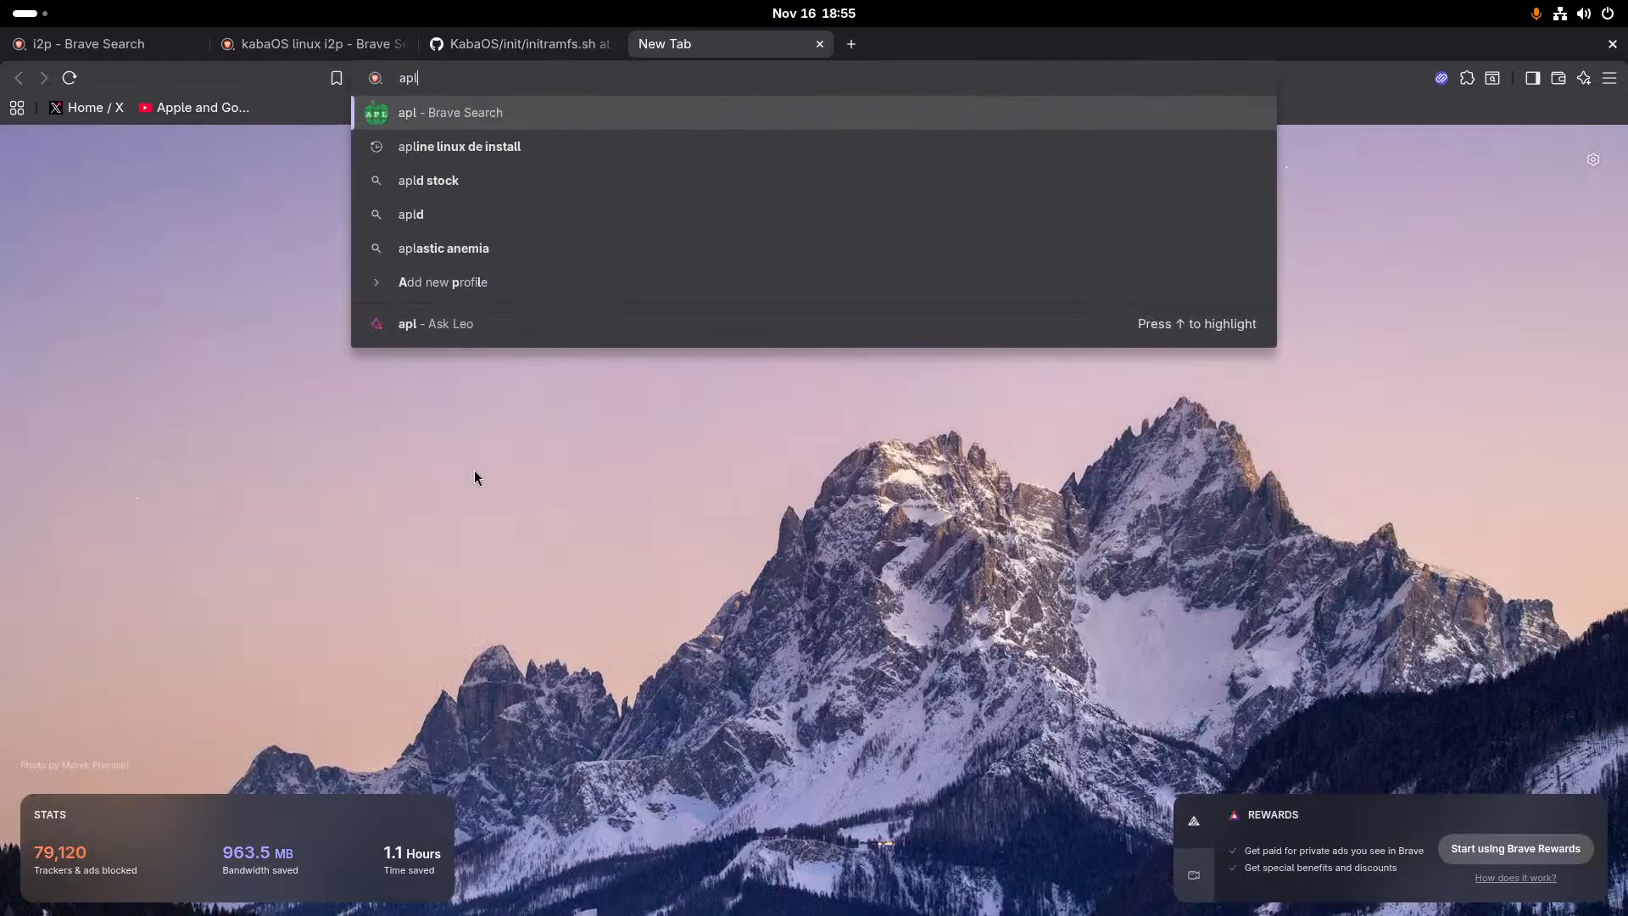
key("BackSpace")
key("BackSpace")
key("BackSpace")
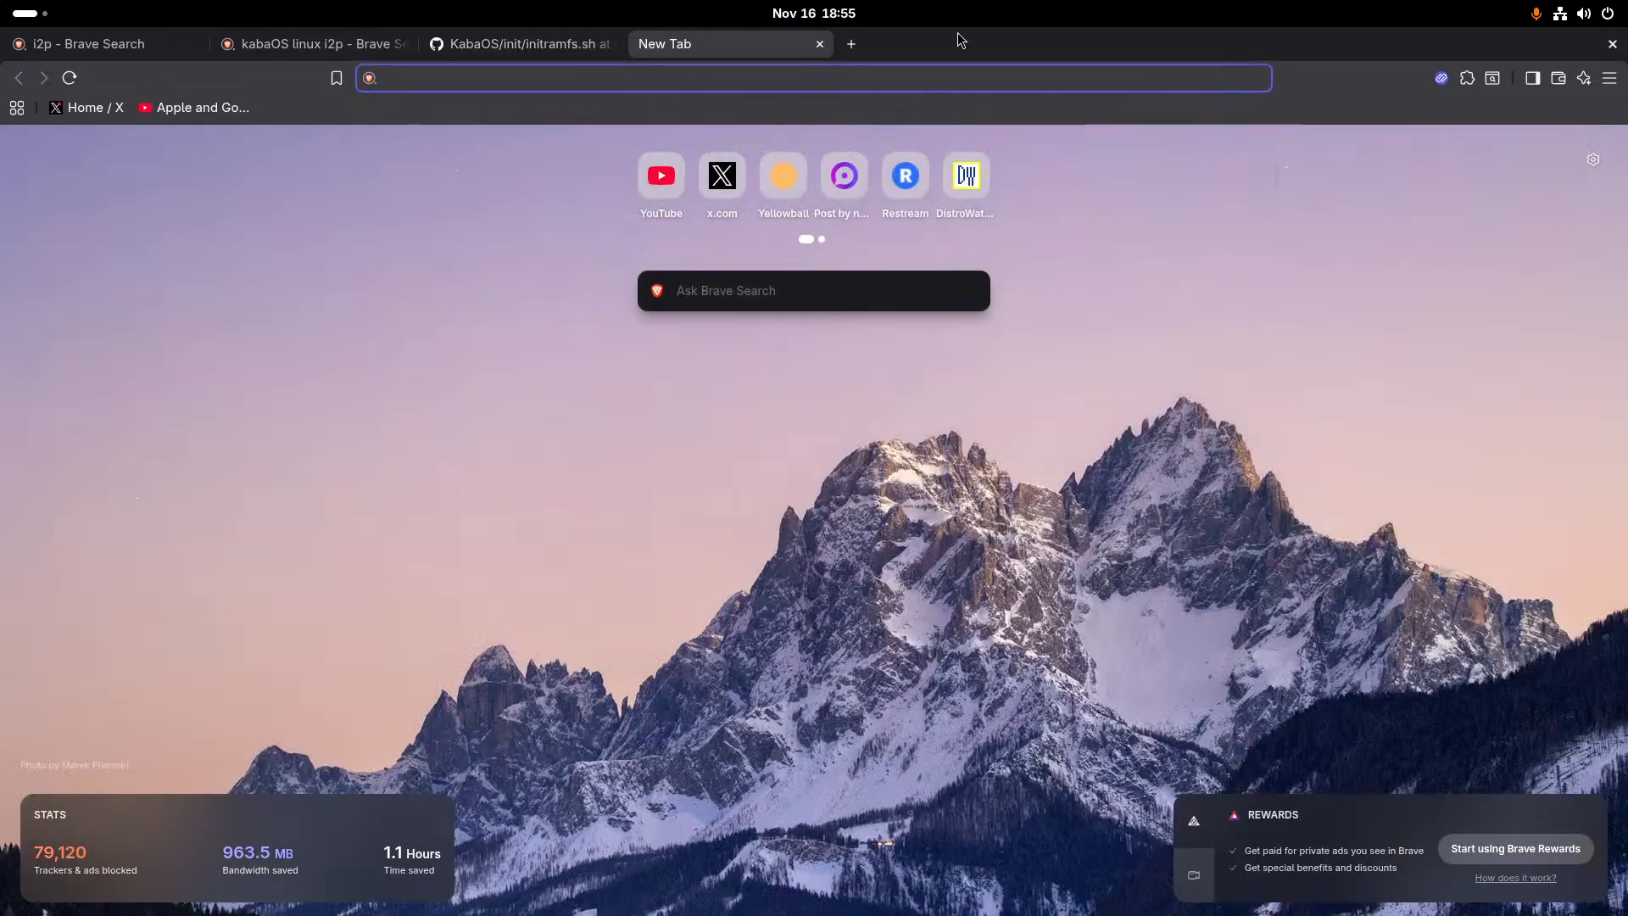
mouse_move(0, 0)
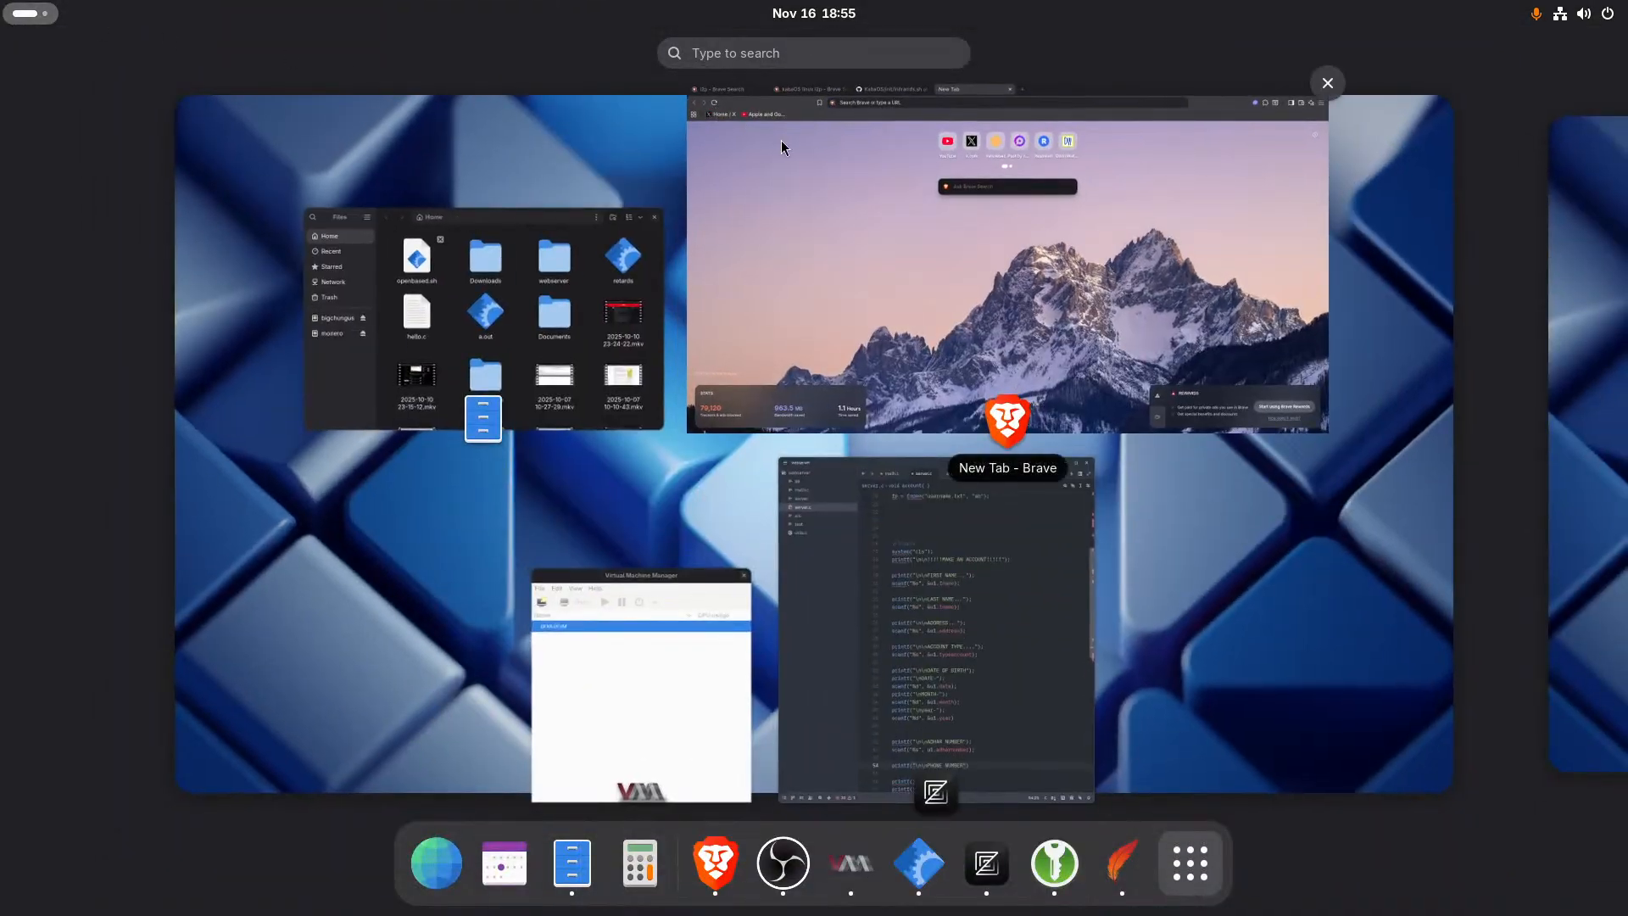
left_click(782, 139)
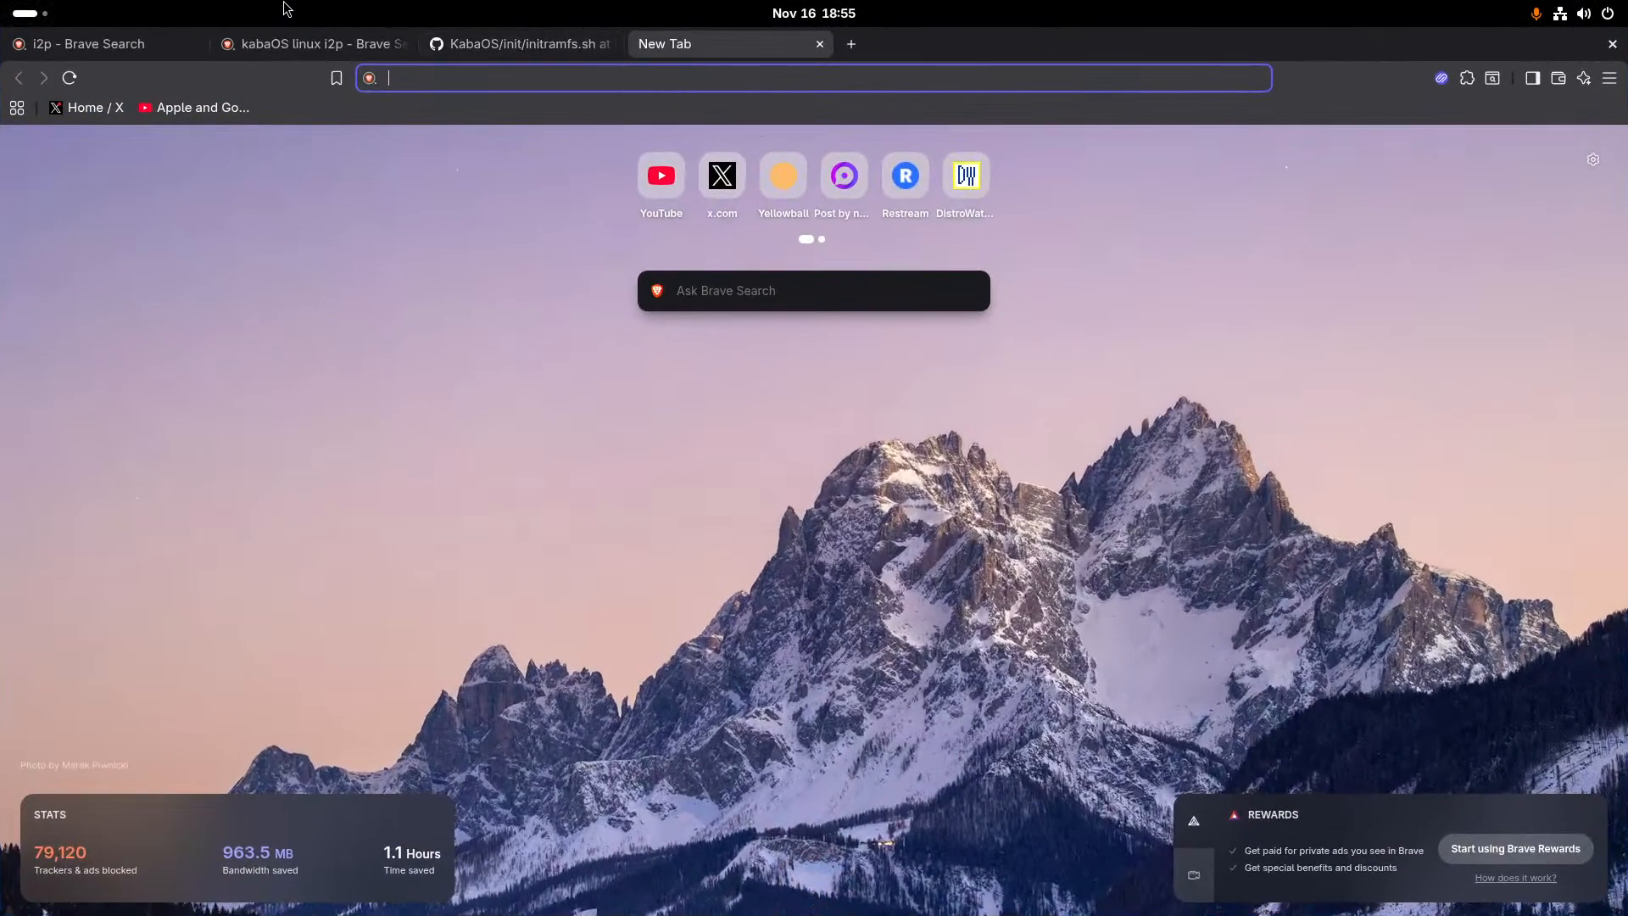
- Switch to Virtual Machine Manager and start a new virtual machine from the local install image alpine-standard-3.22.2-x86_64.iso
mouse_move(0, 0)
left_click(658, 676)
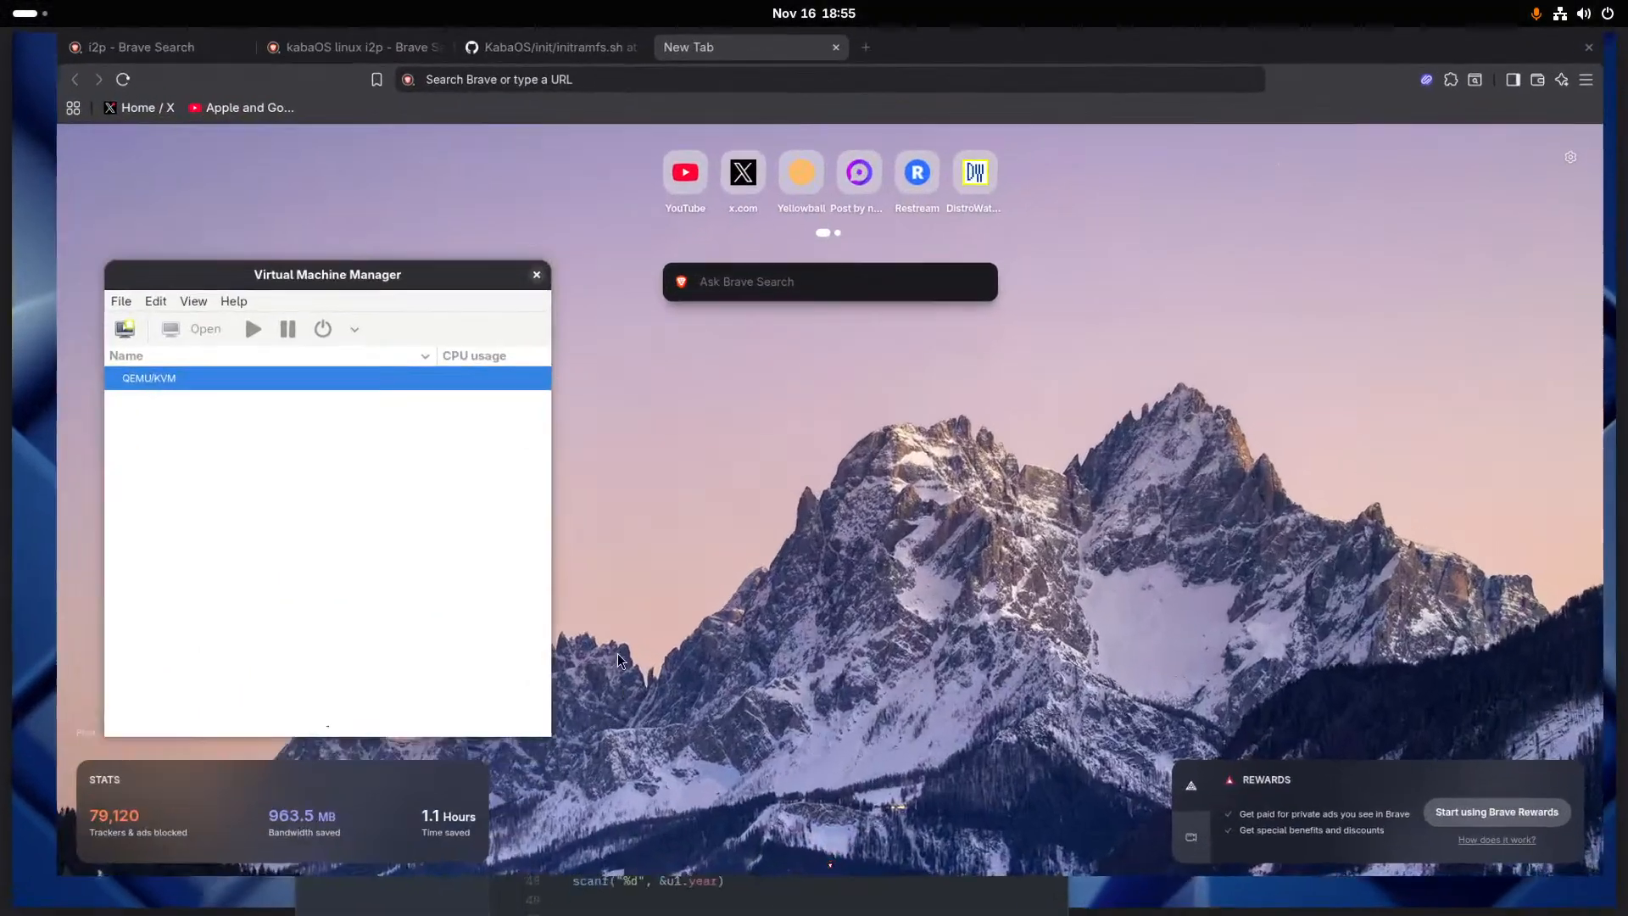
left_click(85, 274)
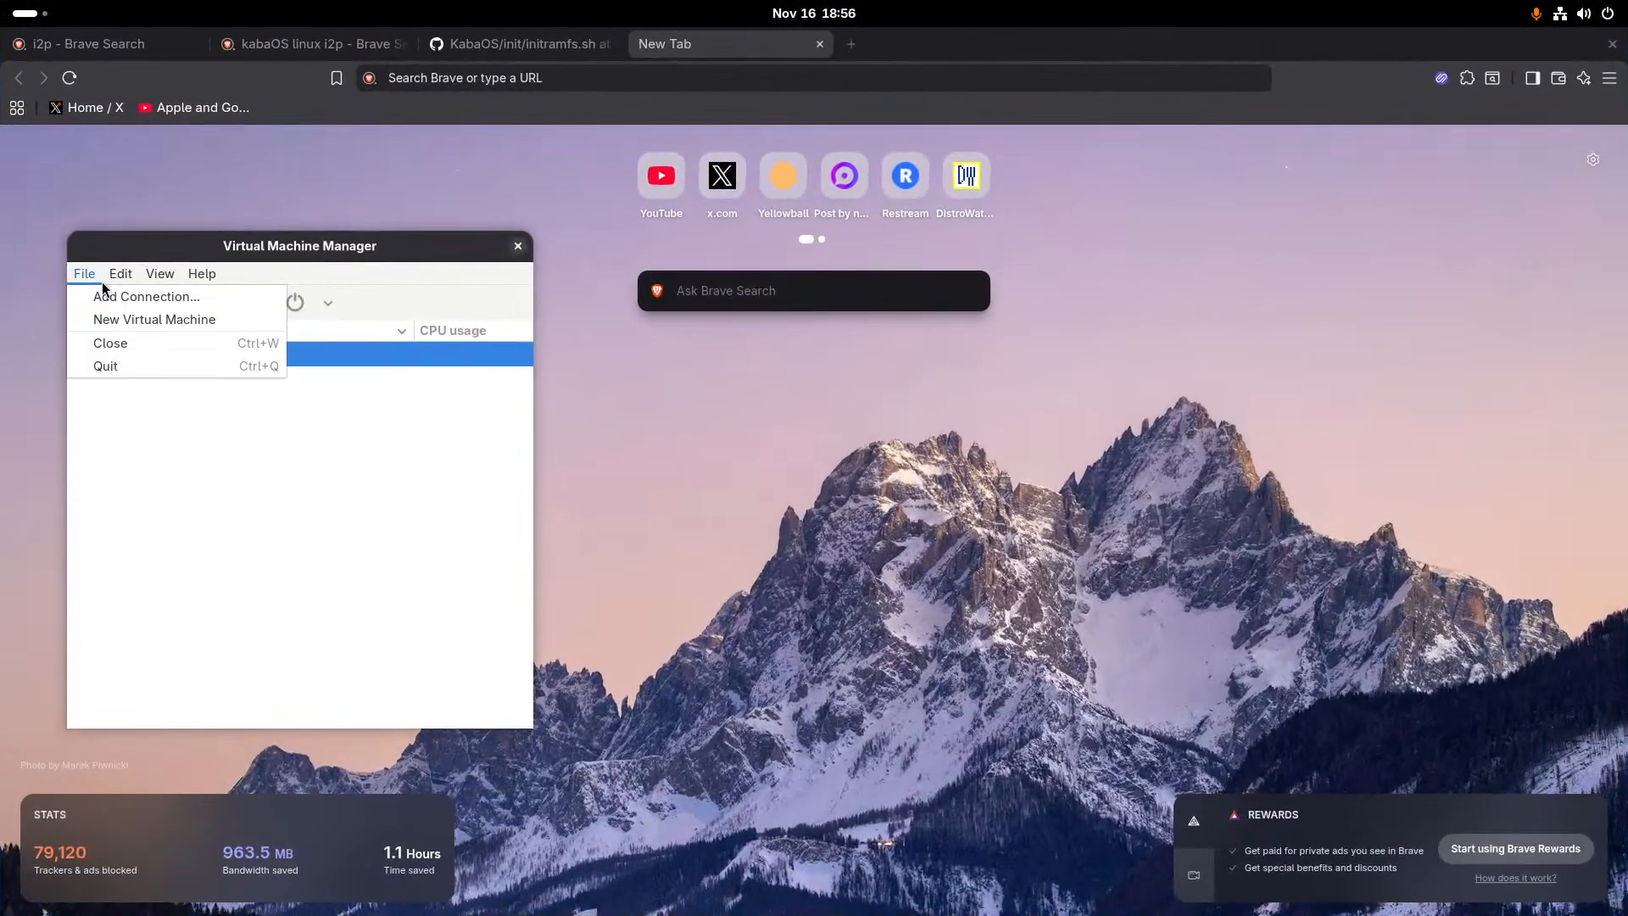
left_click(78, 321)
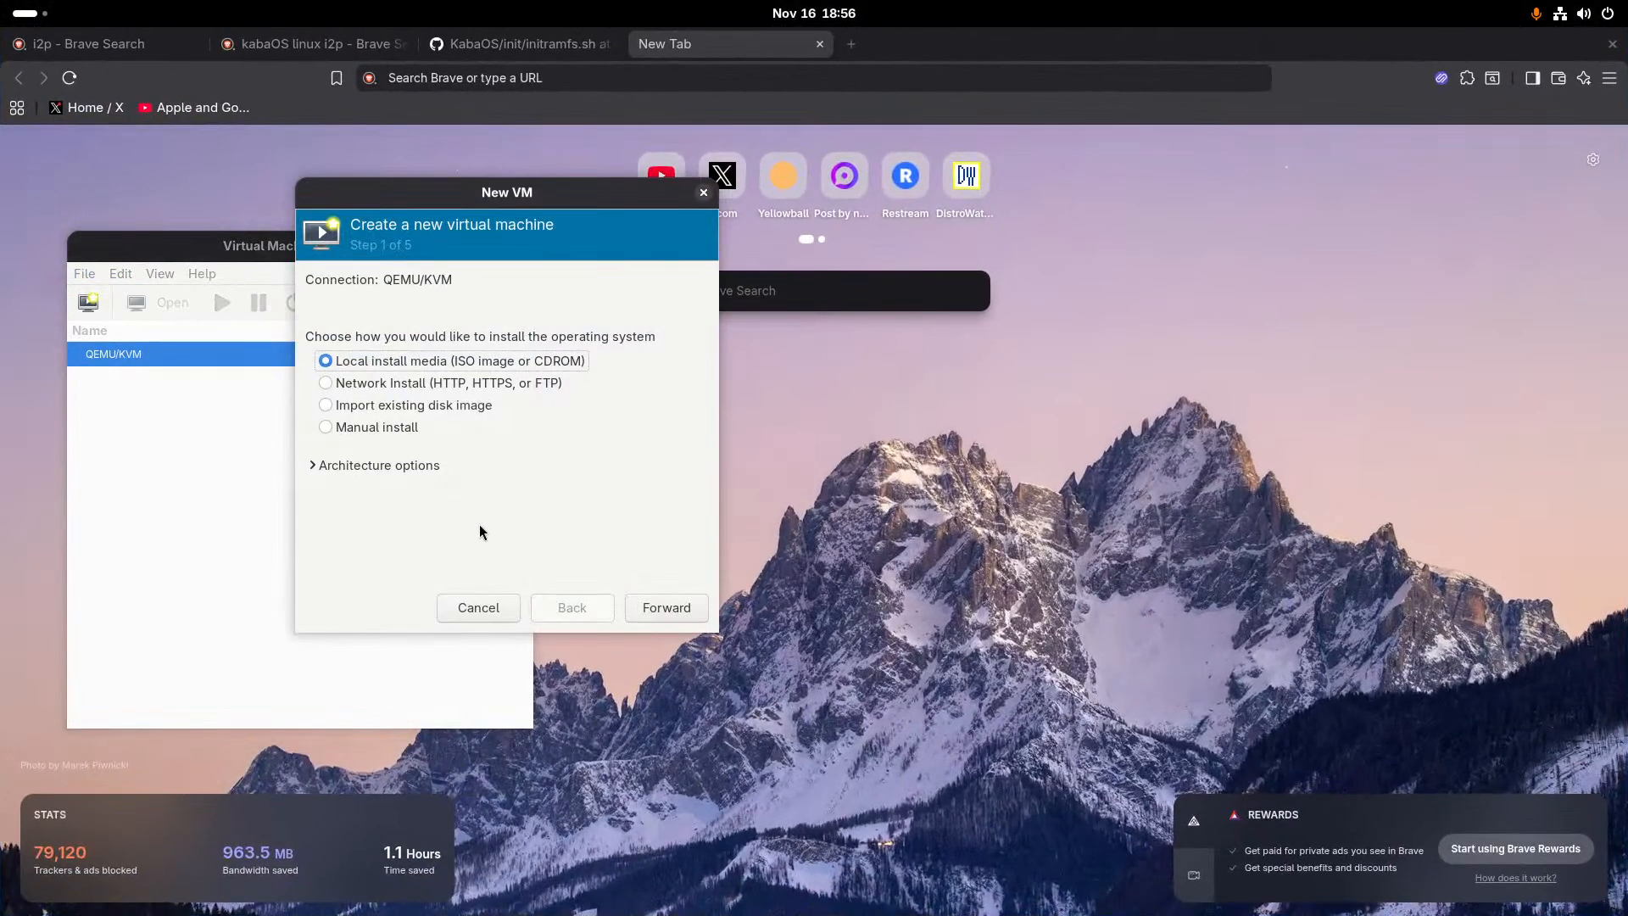
left_click(655, 612)
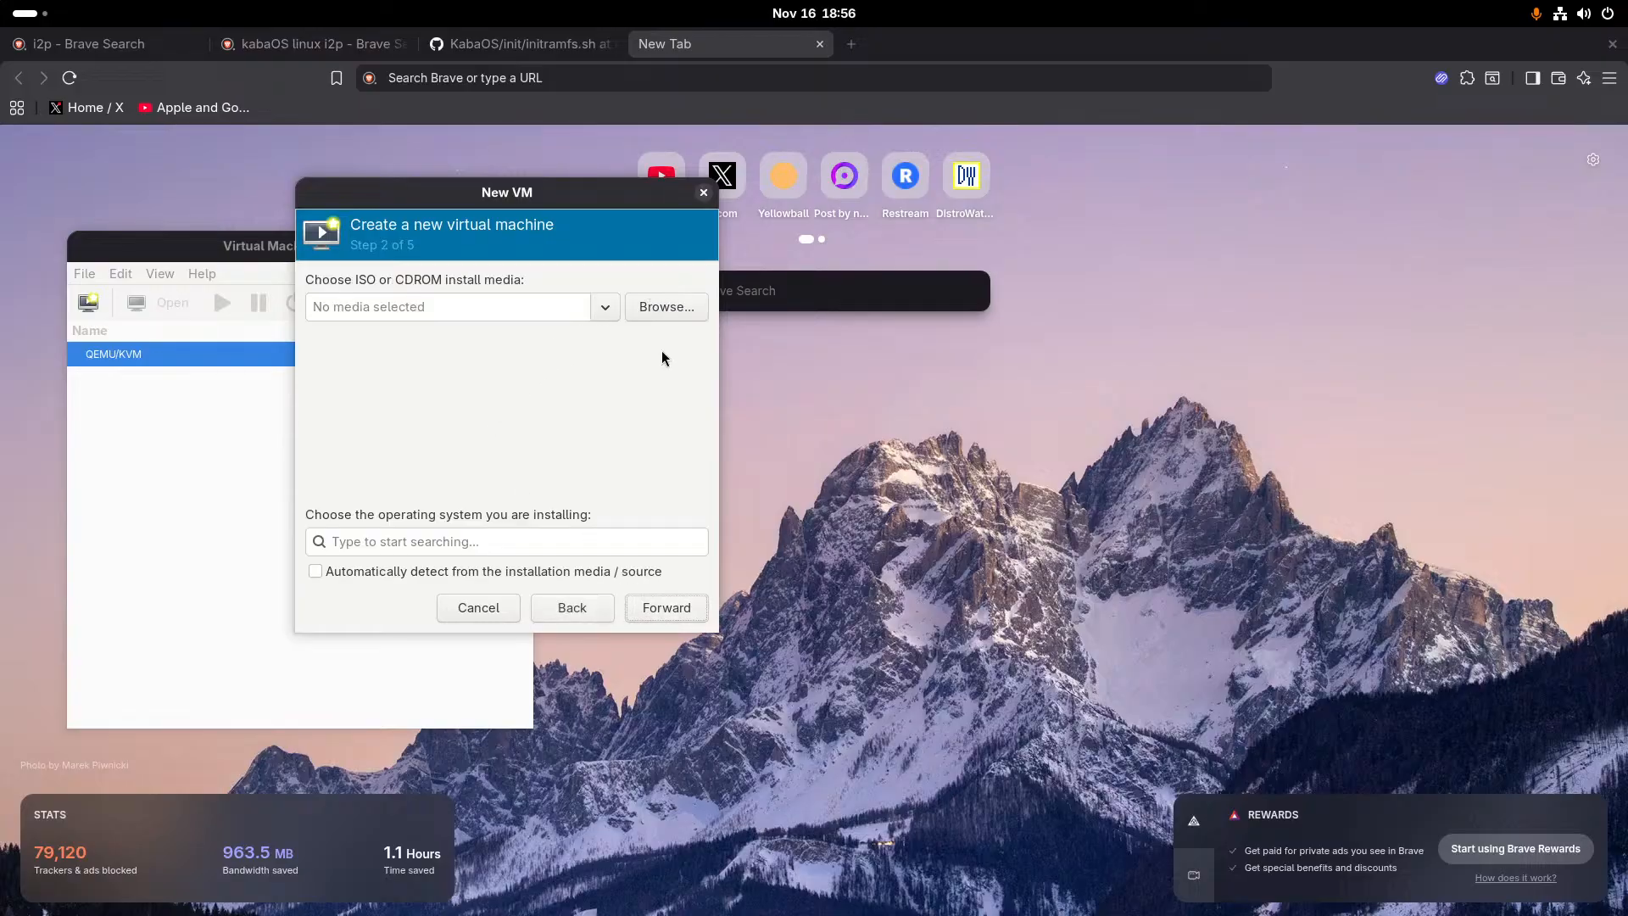
left_click(660, 307)
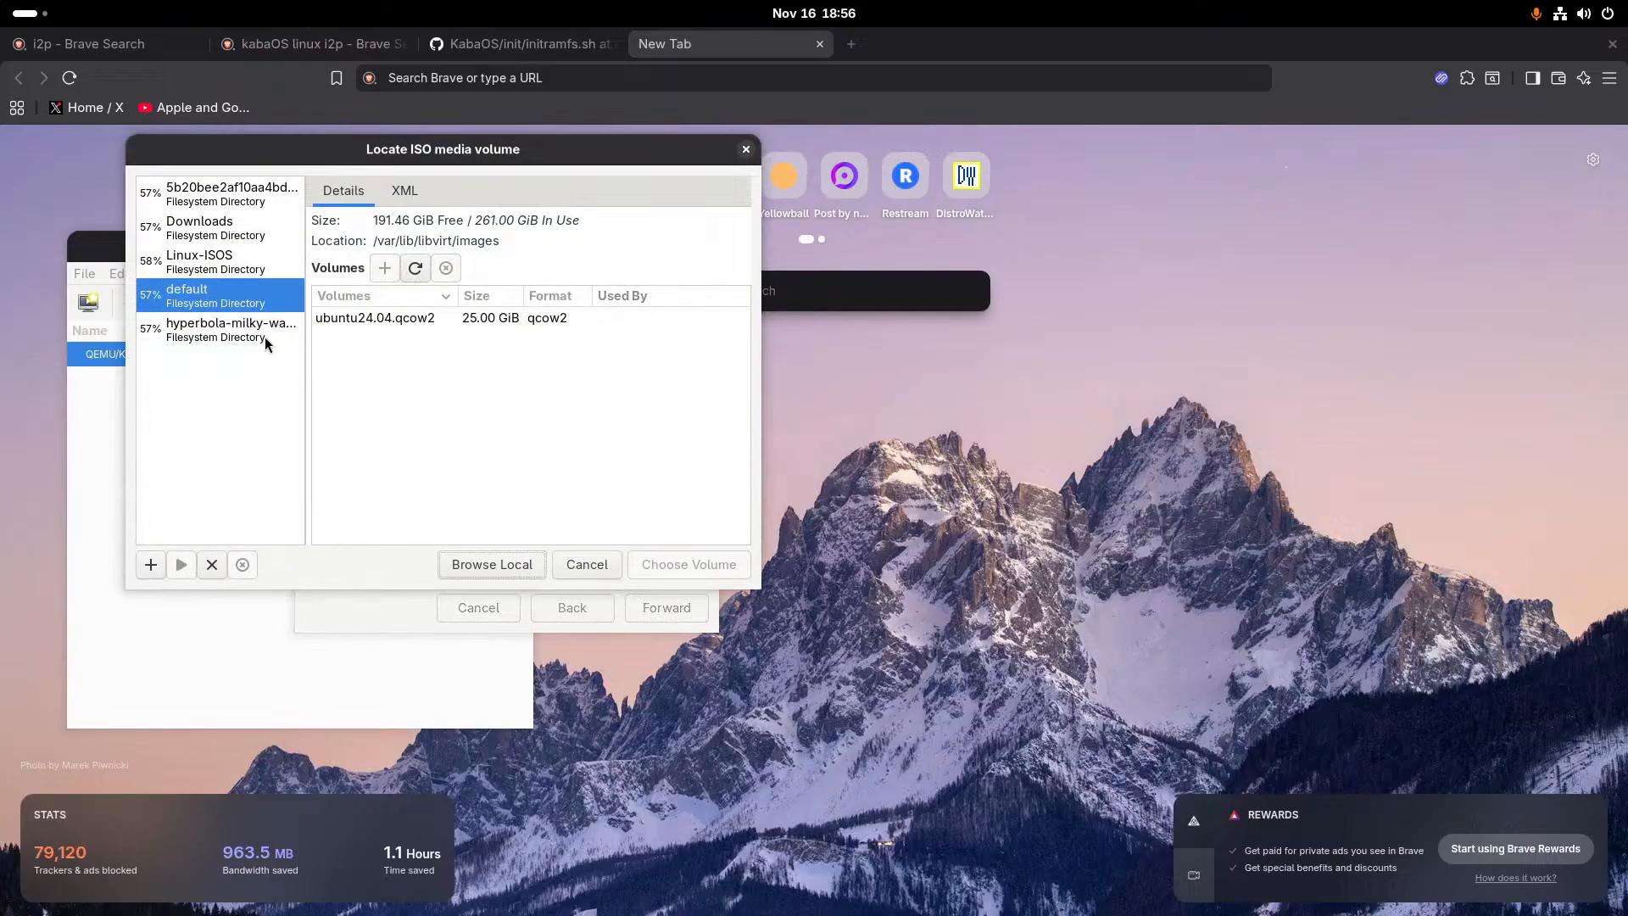
left_click(460, 566)
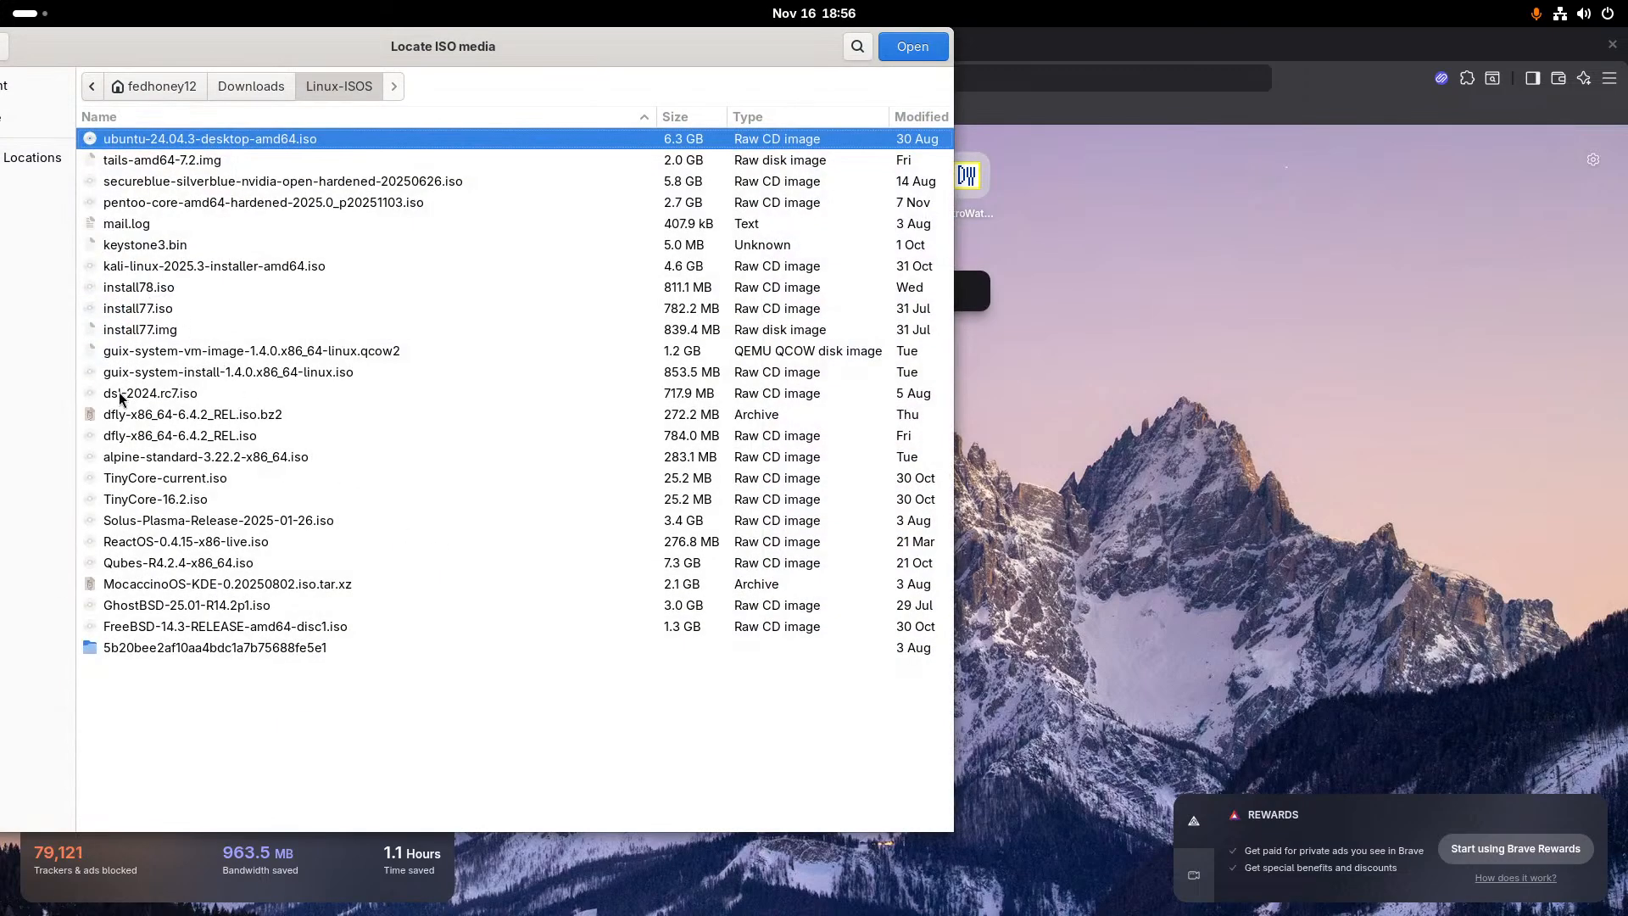
double_click(120, 457)
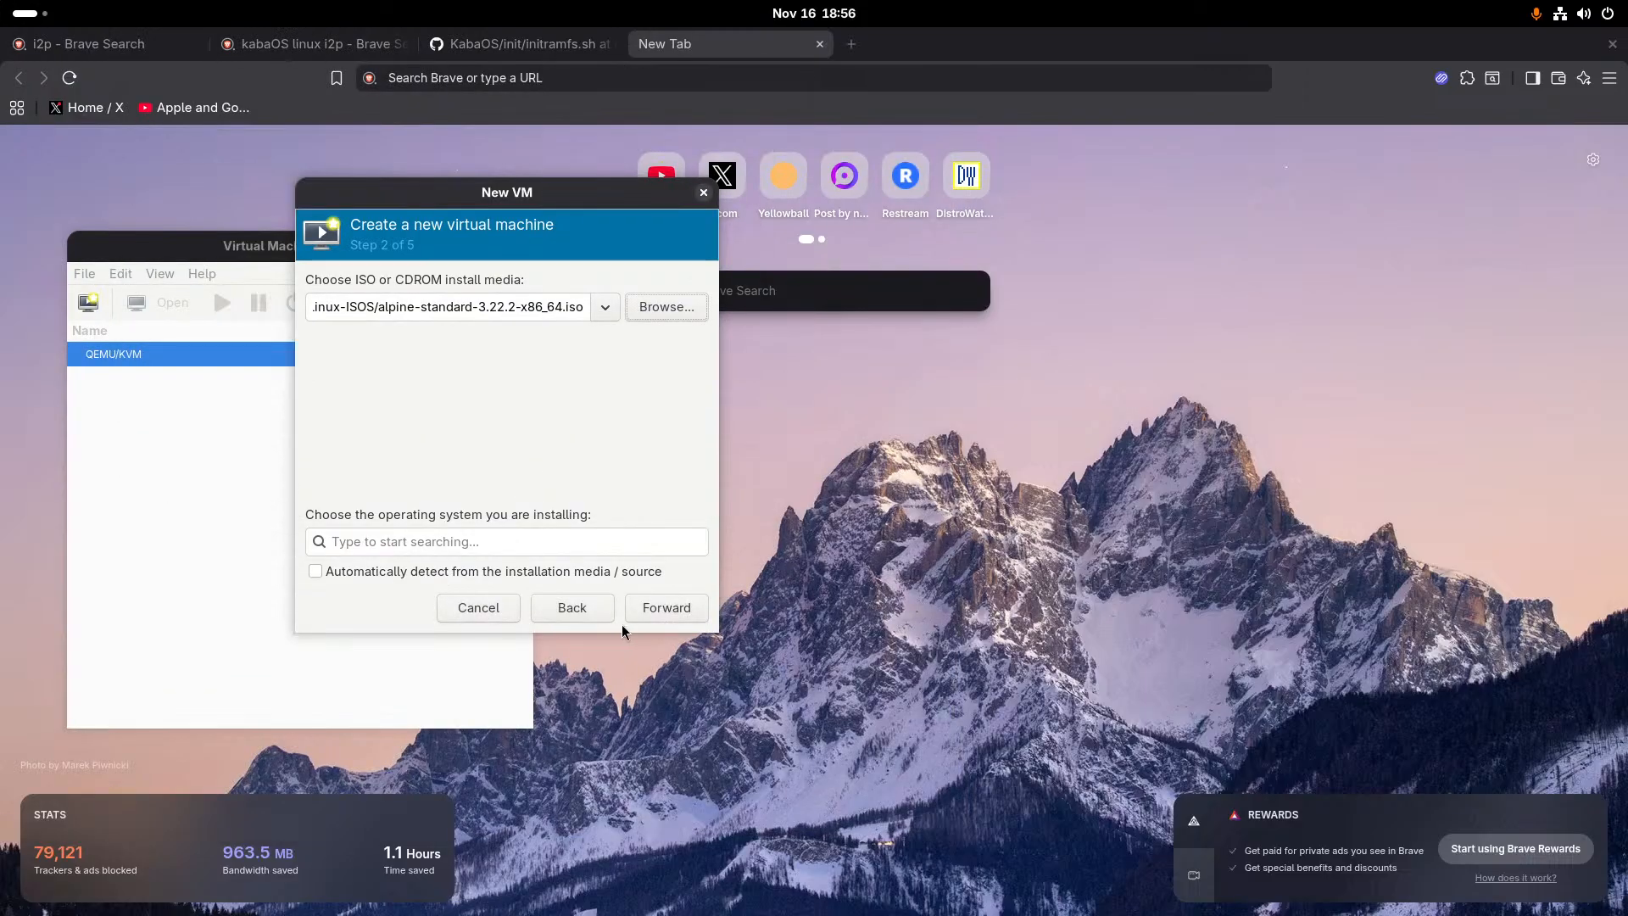
- Choose Alpine Linux 3.21 as the new virtual machine's operating system and continue to the memory and CPU settings
left_click(510, 543)
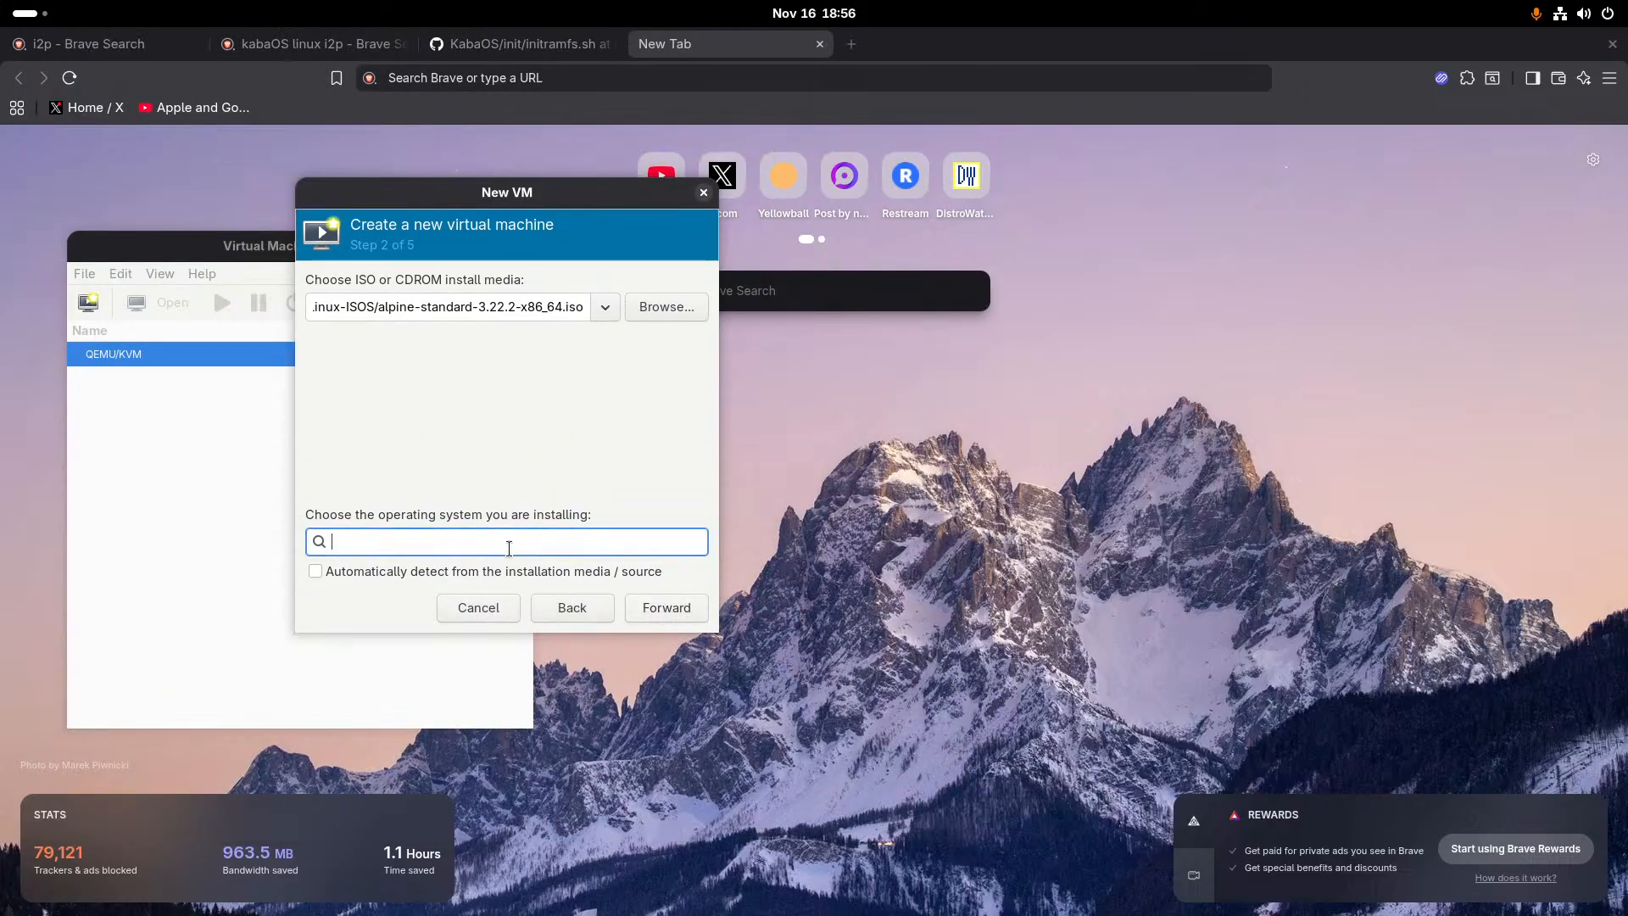
type("alp")
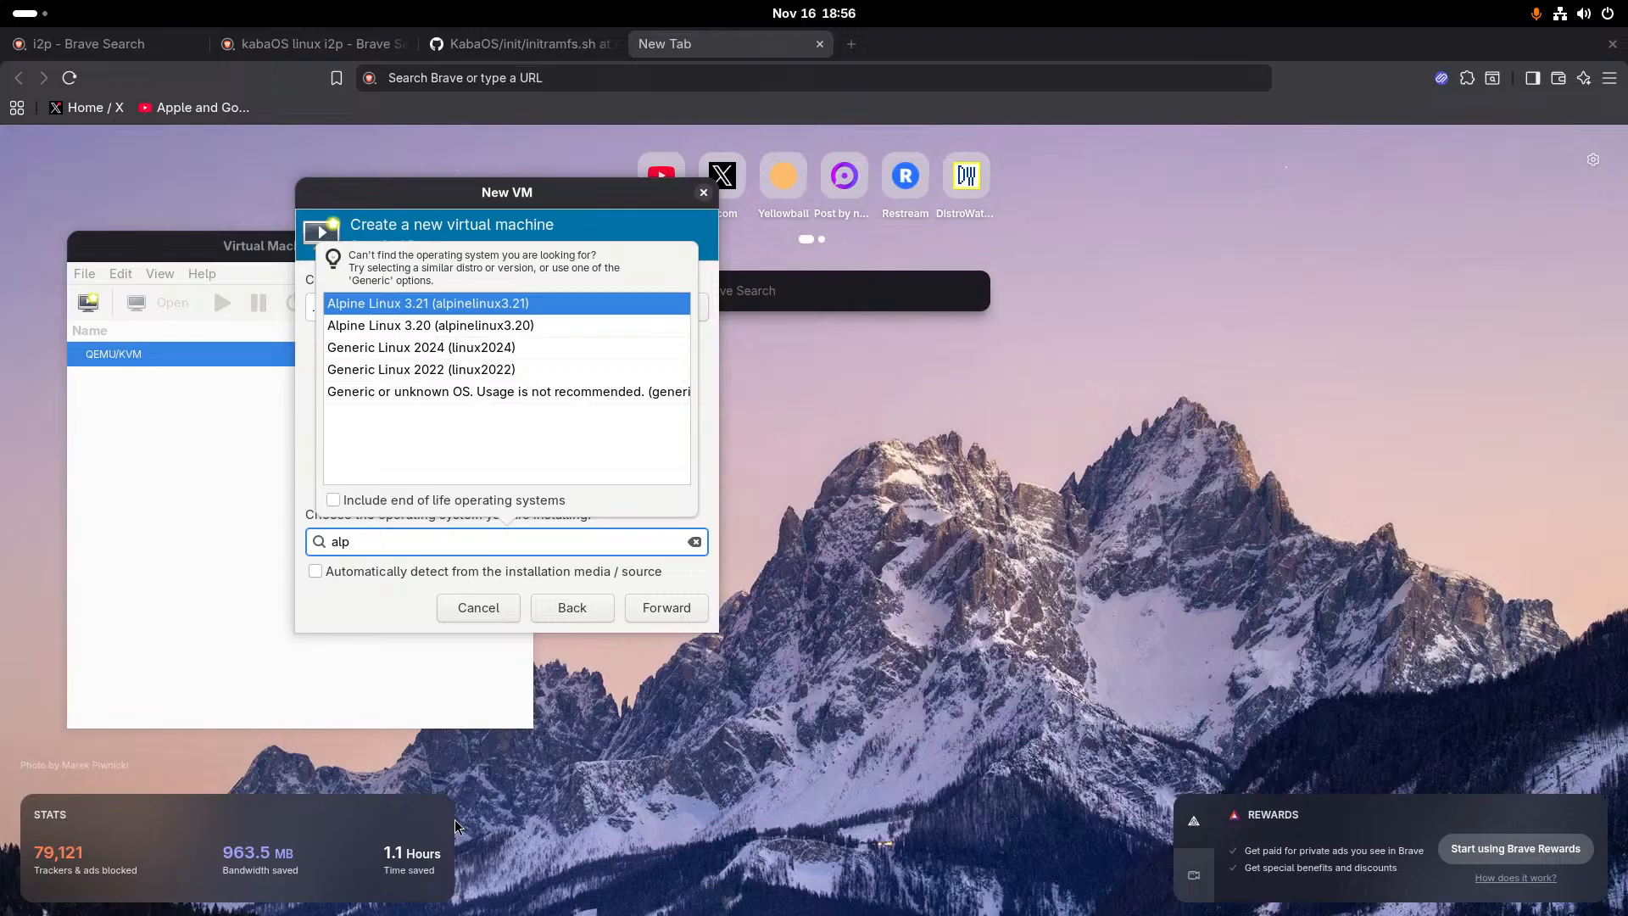
key("Down")
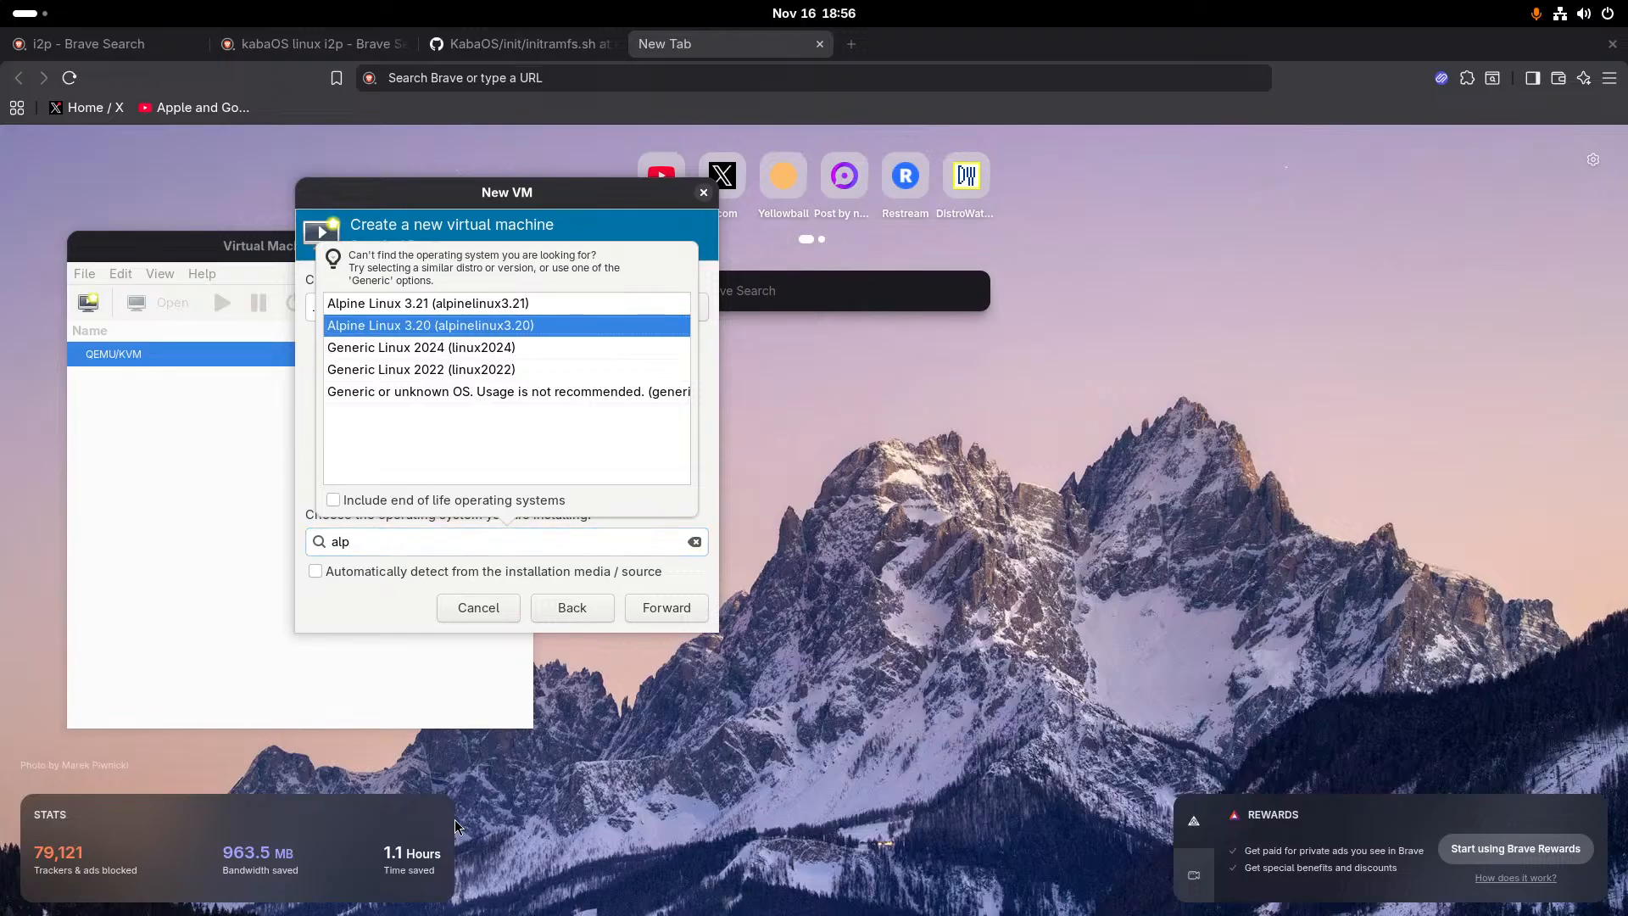
key("Up")
key("Return")
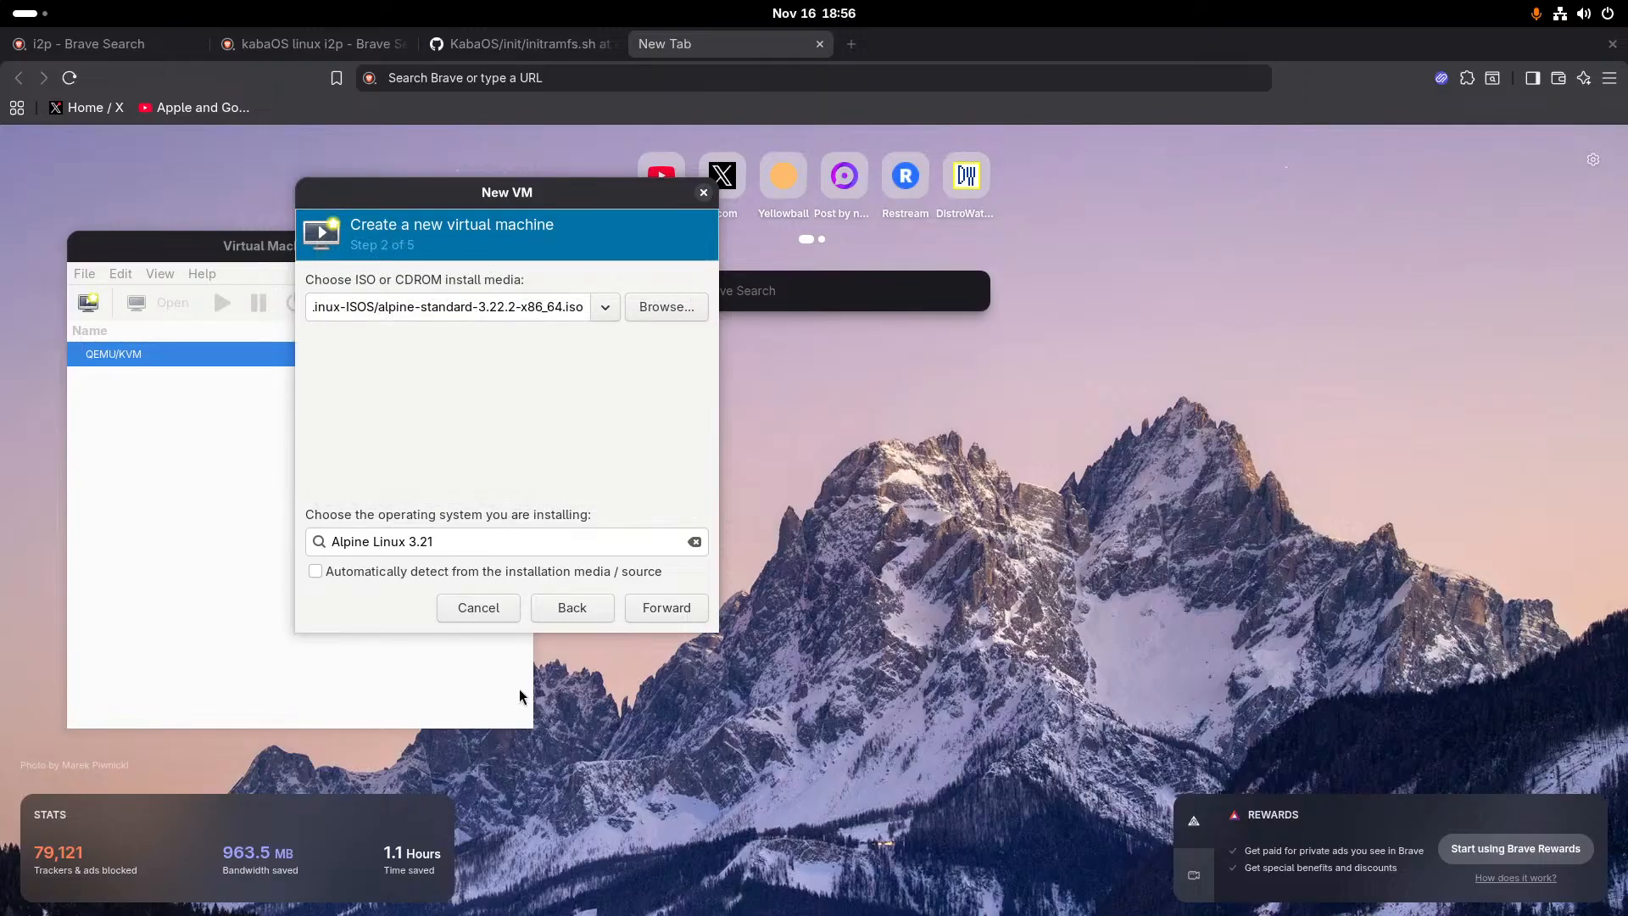
left_click(638, 611)
- Give the virtual machine 4068 MiB of memory and 4 CPUs, and continue to its storage settings
triple_click(480, 368)
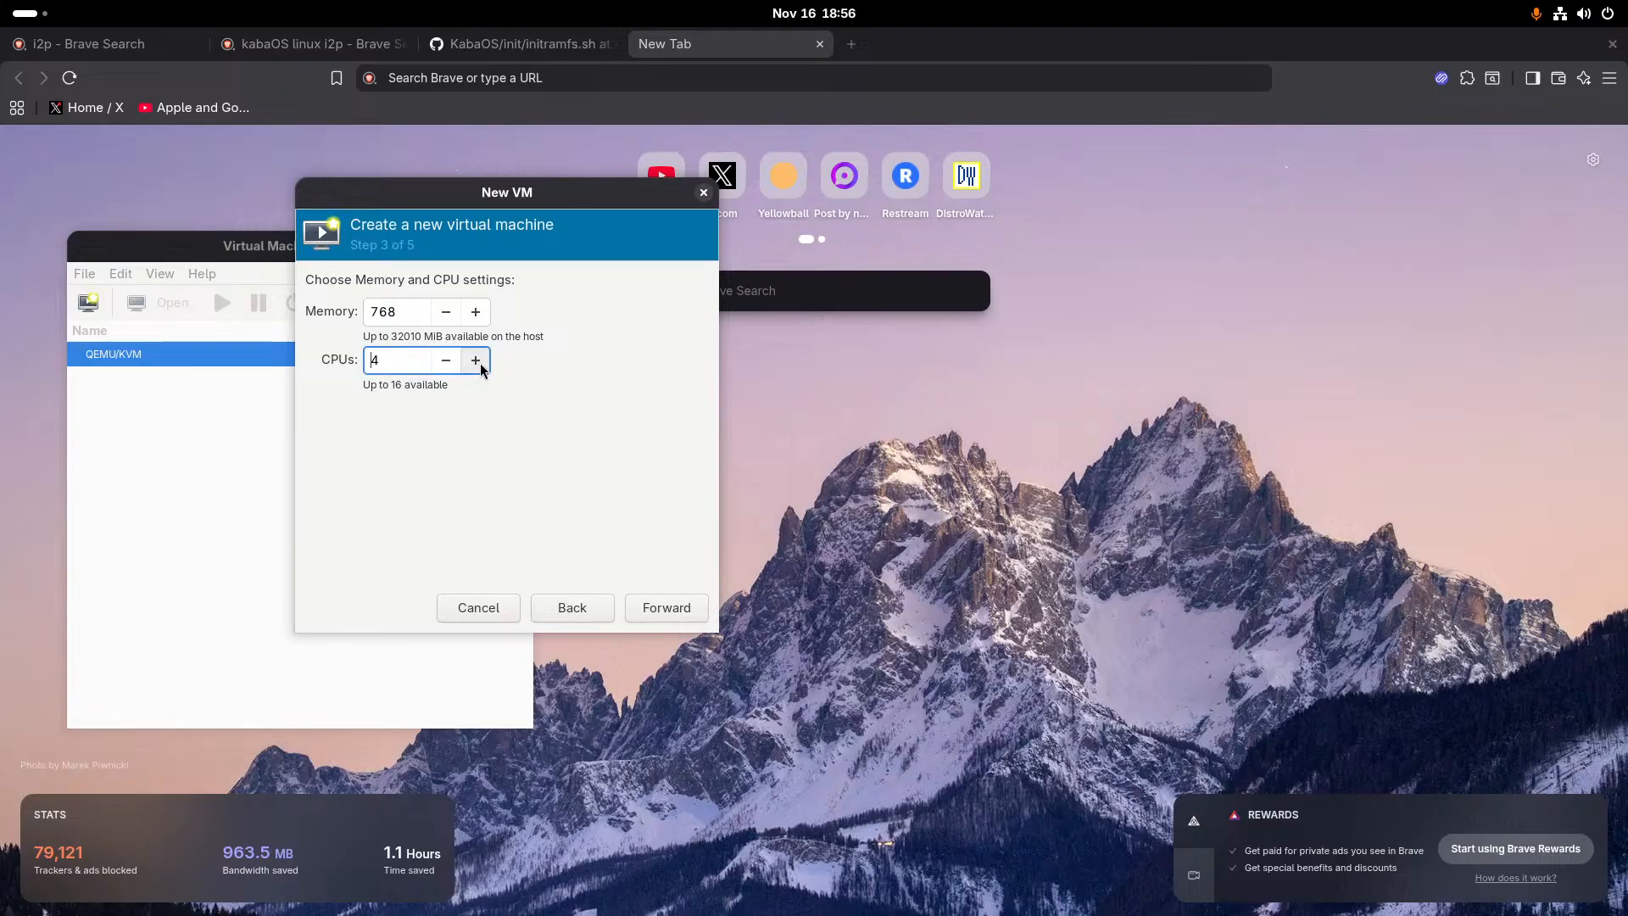
triple_click(480, 368)
left_click(373, 310)
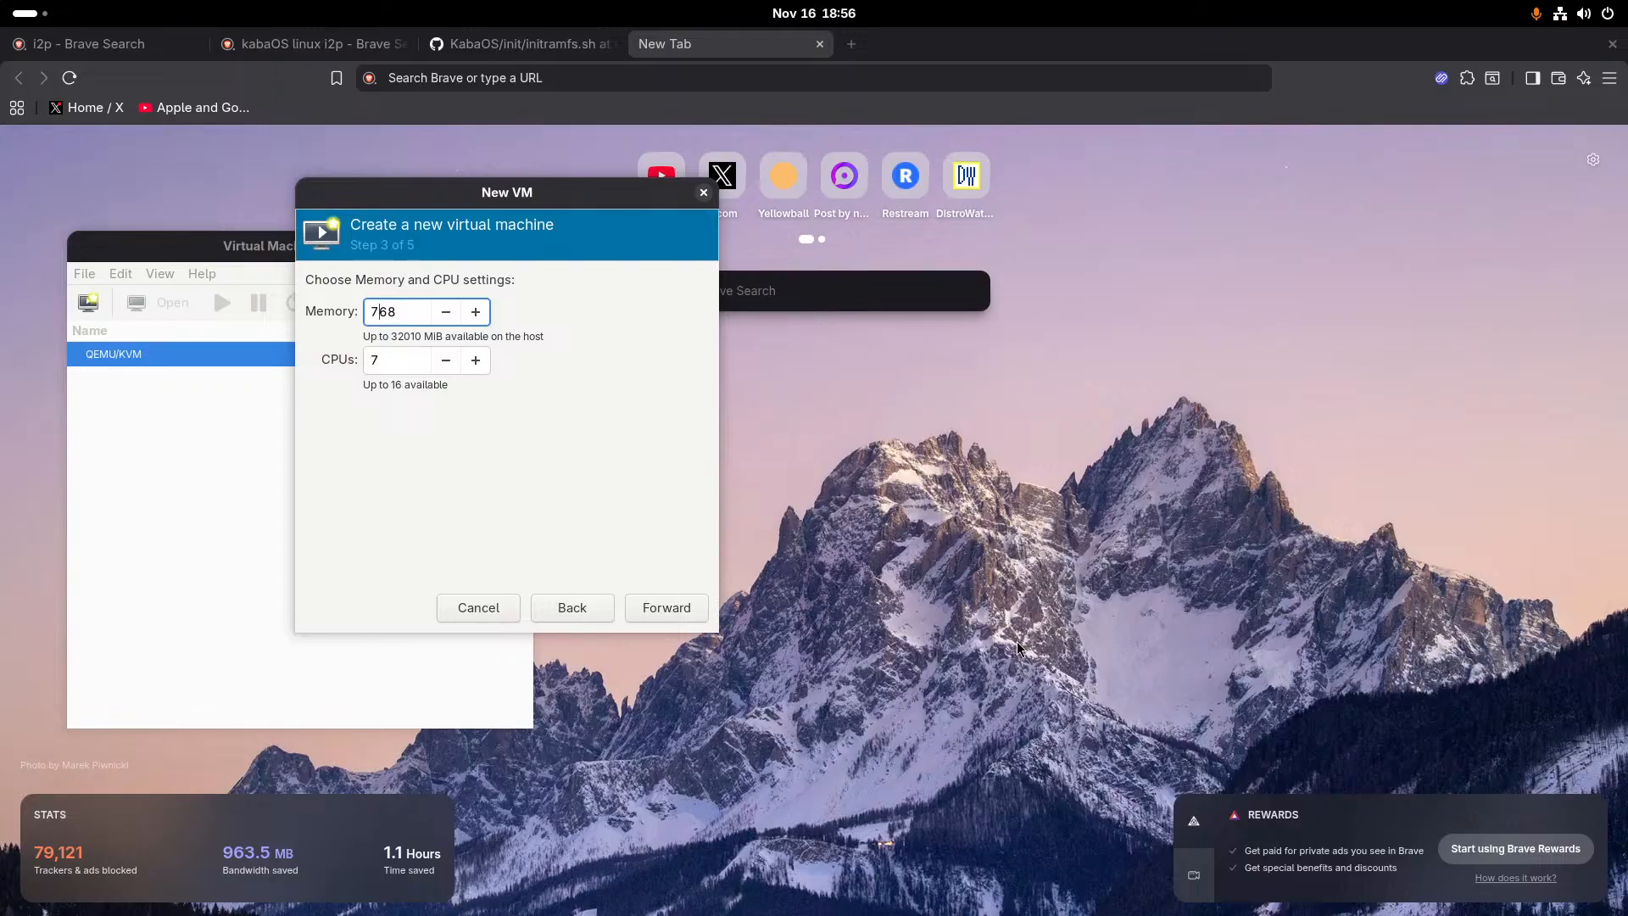
key("BackSpace")
type("2")
key("BackSpace")
type("40")
left_click(446, 361)
left_click(446, 361)
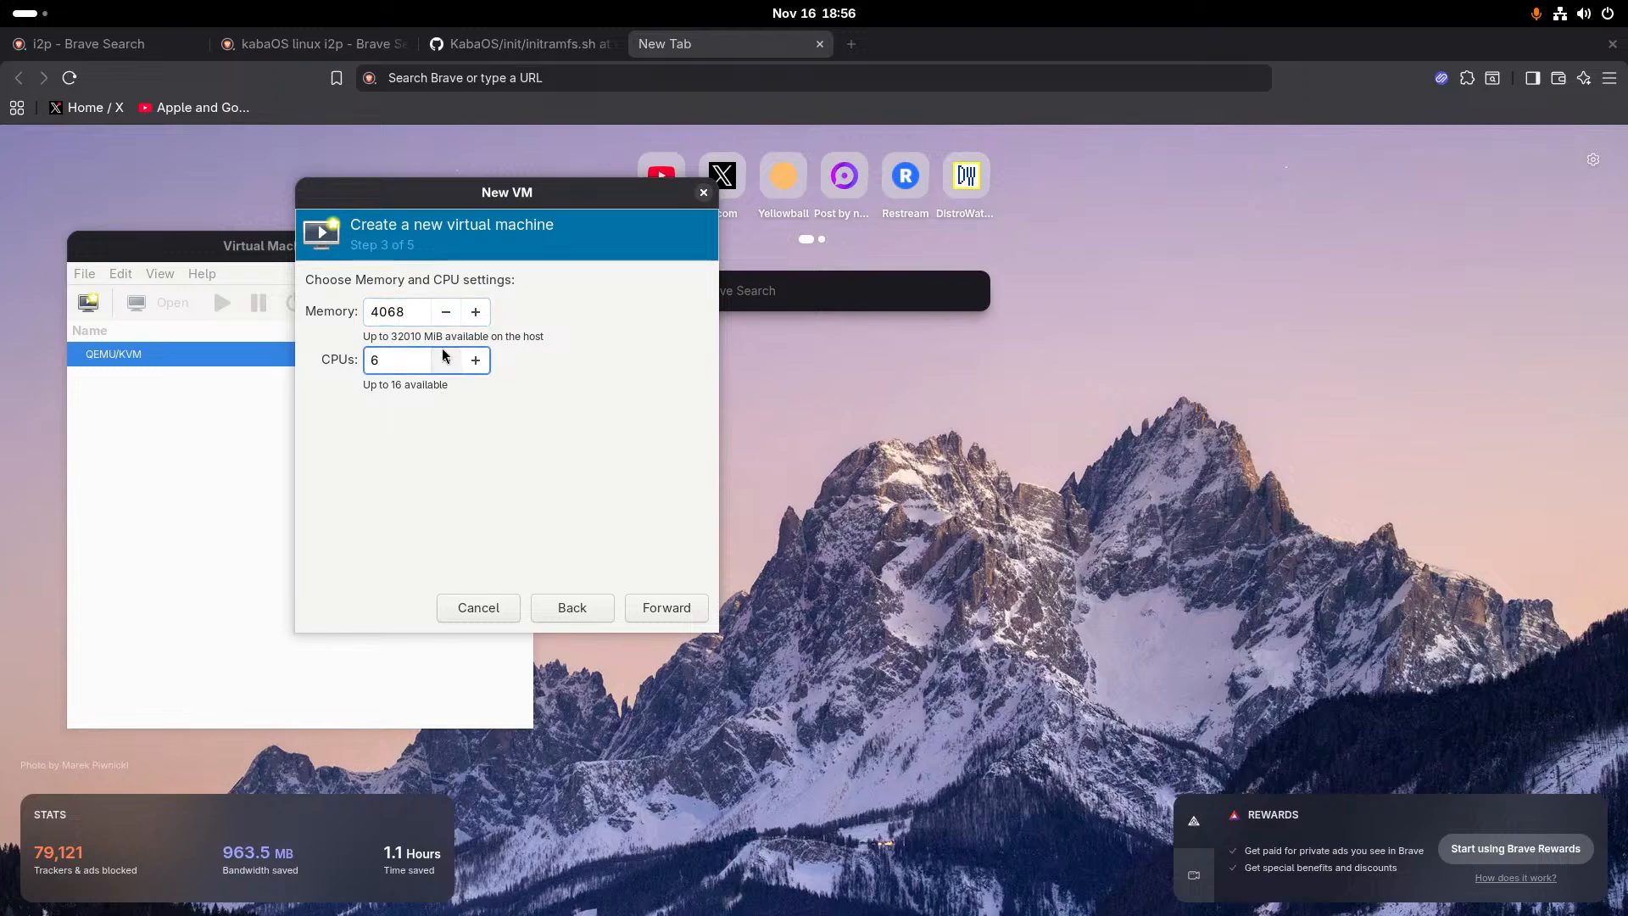
left_click(447, 360)
left_click(674, 623)
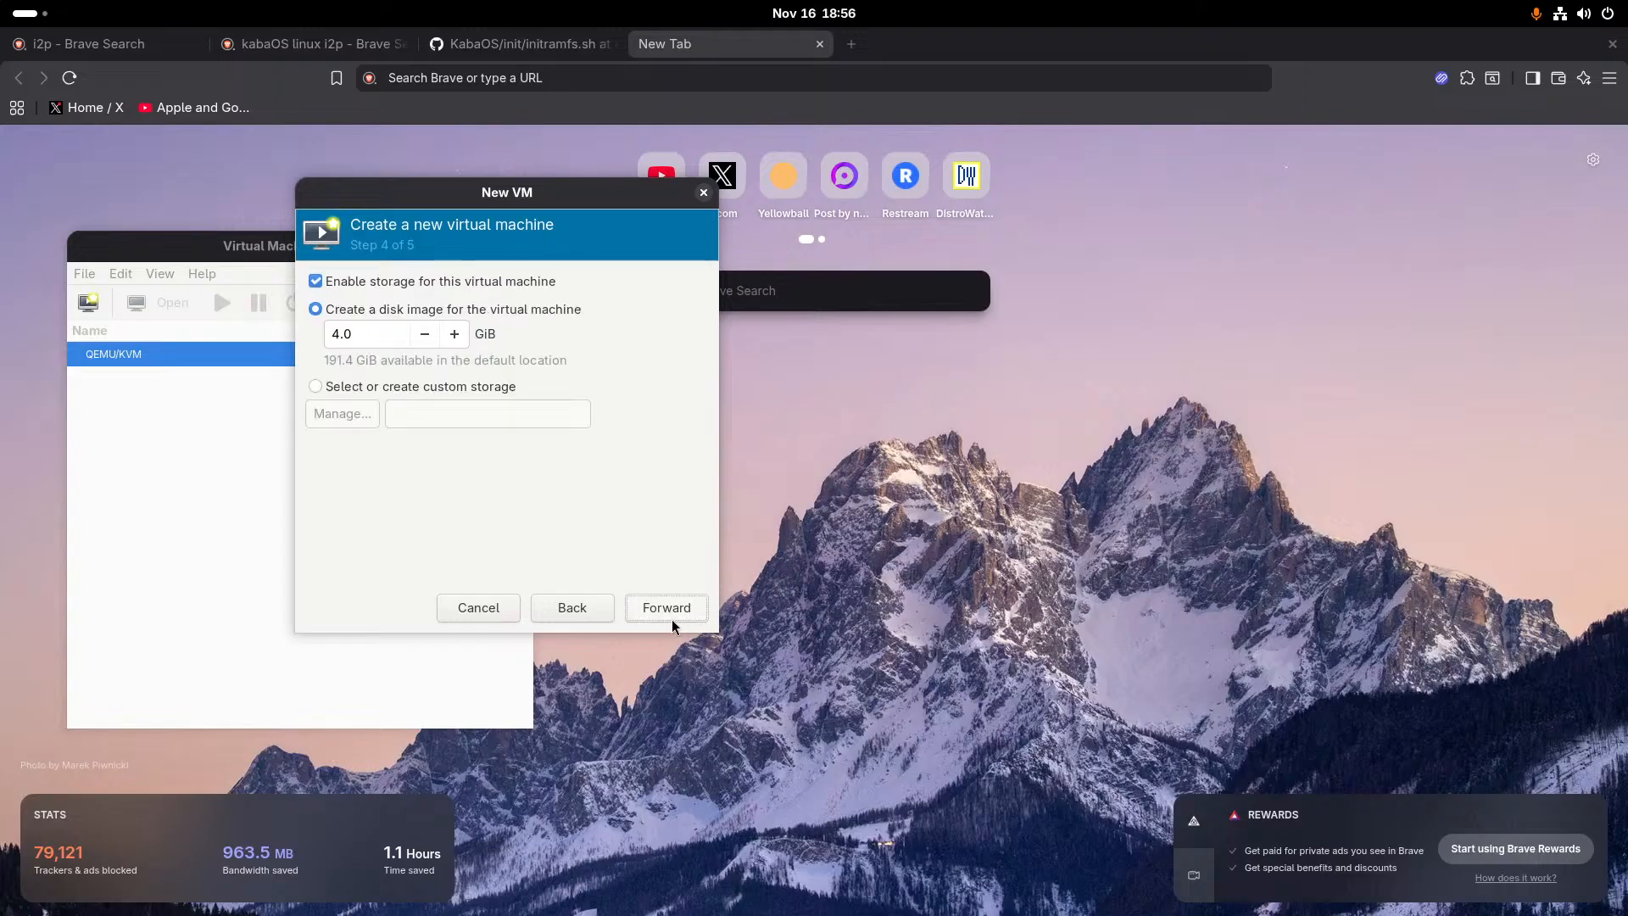
- Set the virtual machine's disk image size to 14.5 GiB and finish creating the machine with the name alpinelinux3.21
left_click(455, 334)
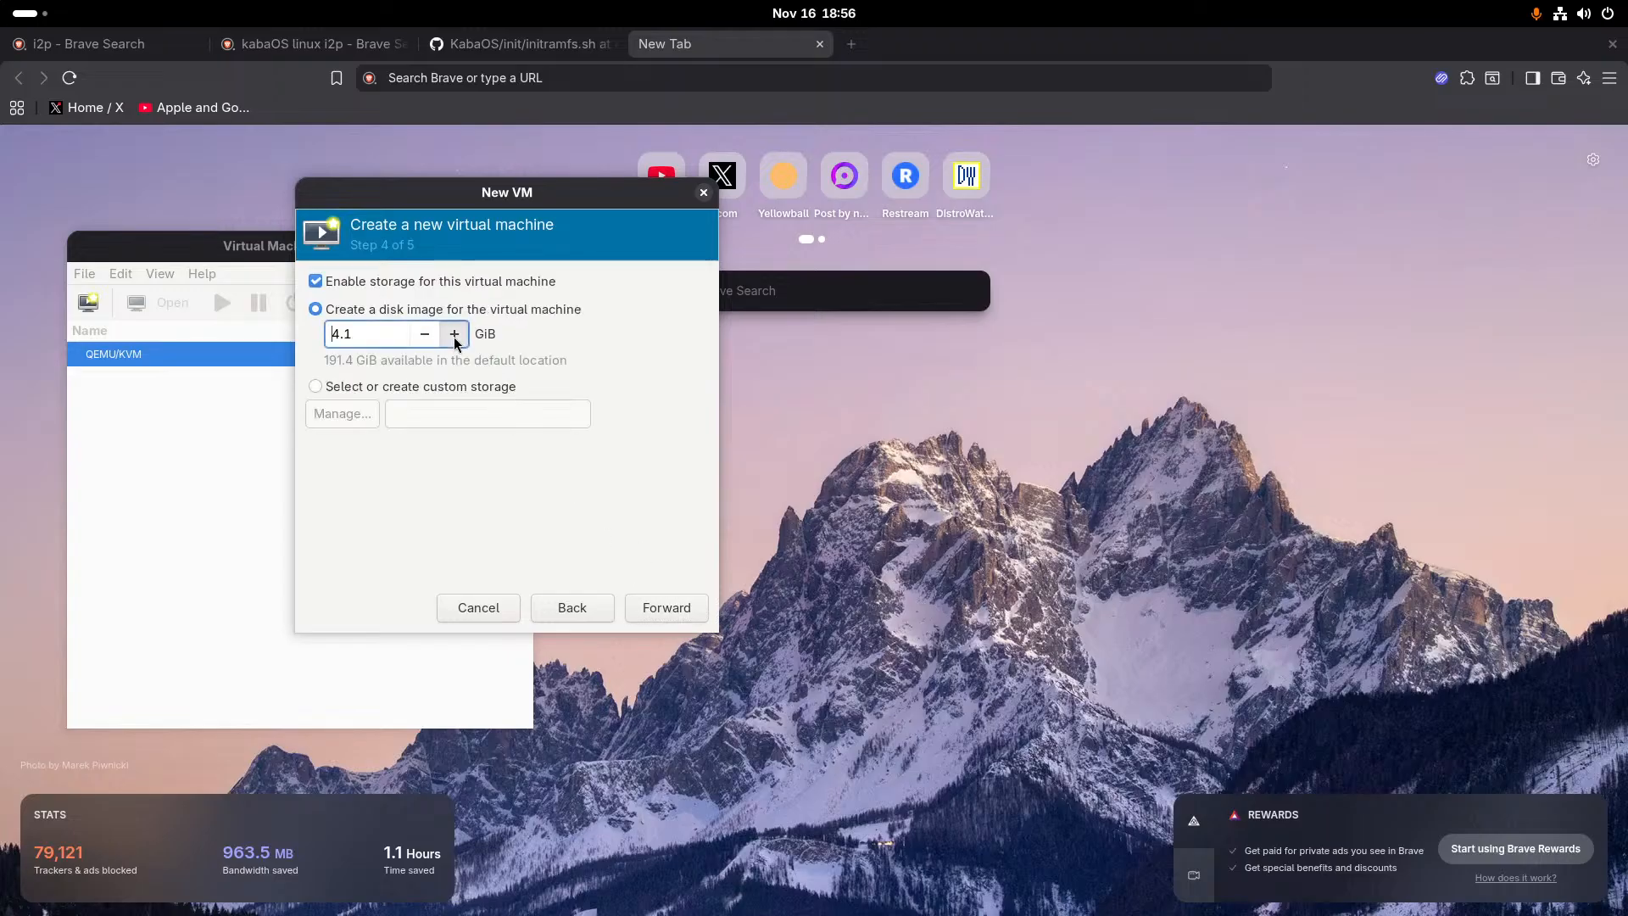
left_click(454, 334)
left_click(456, 336)
left_click(454, 334)
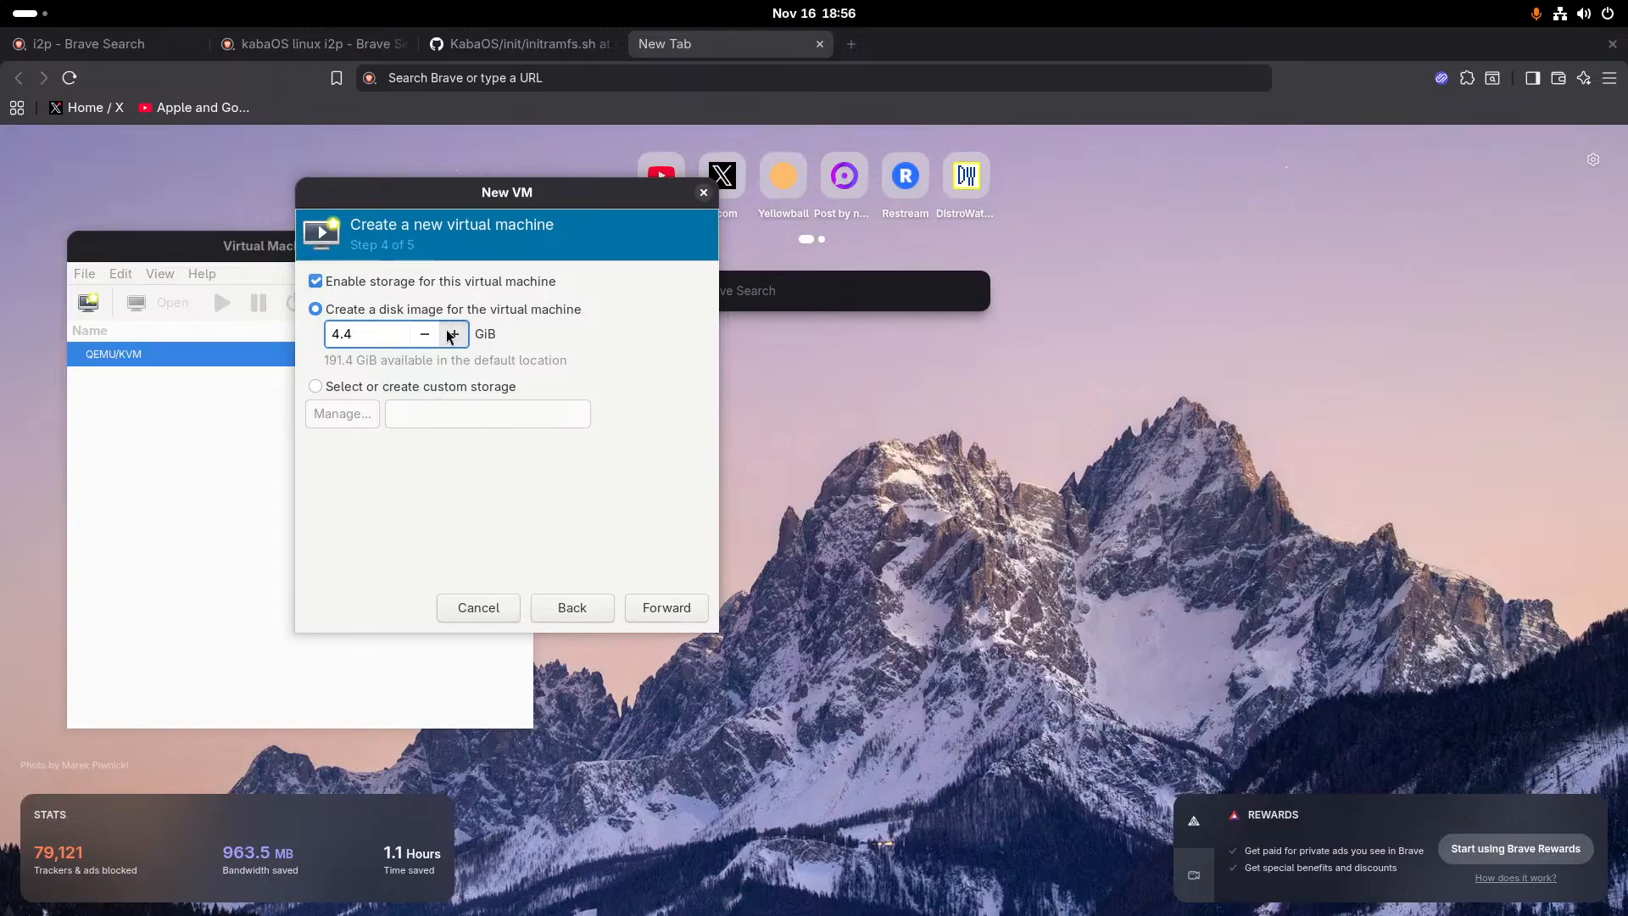
left_click(454, 334)
type("1")
left_click(639, 609)
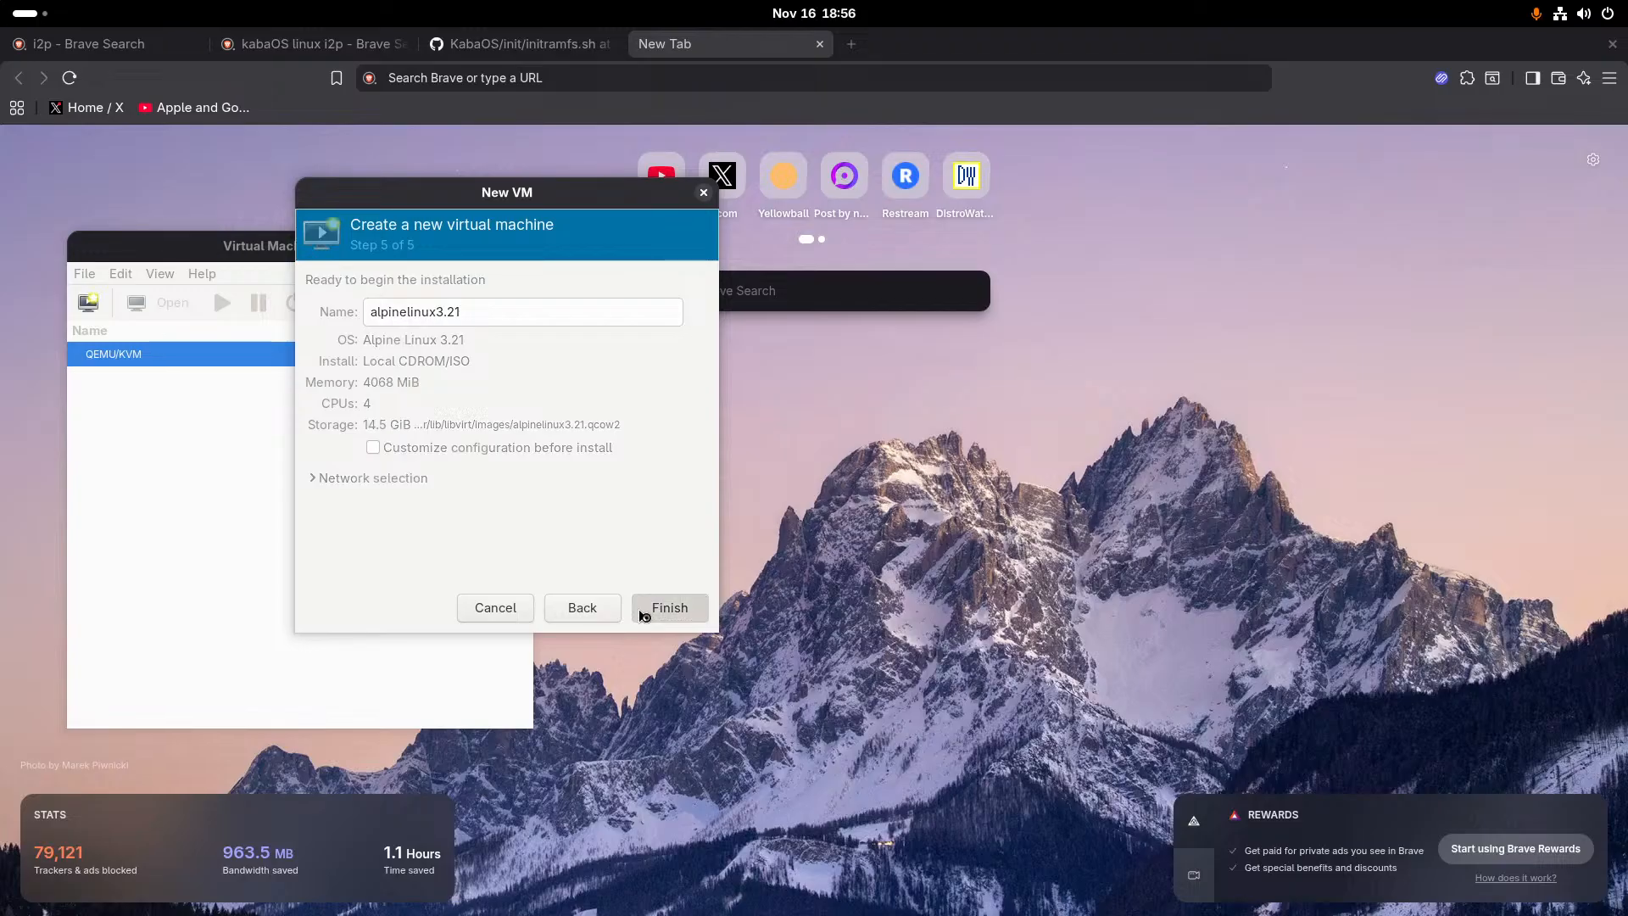
left_click(641, 609)
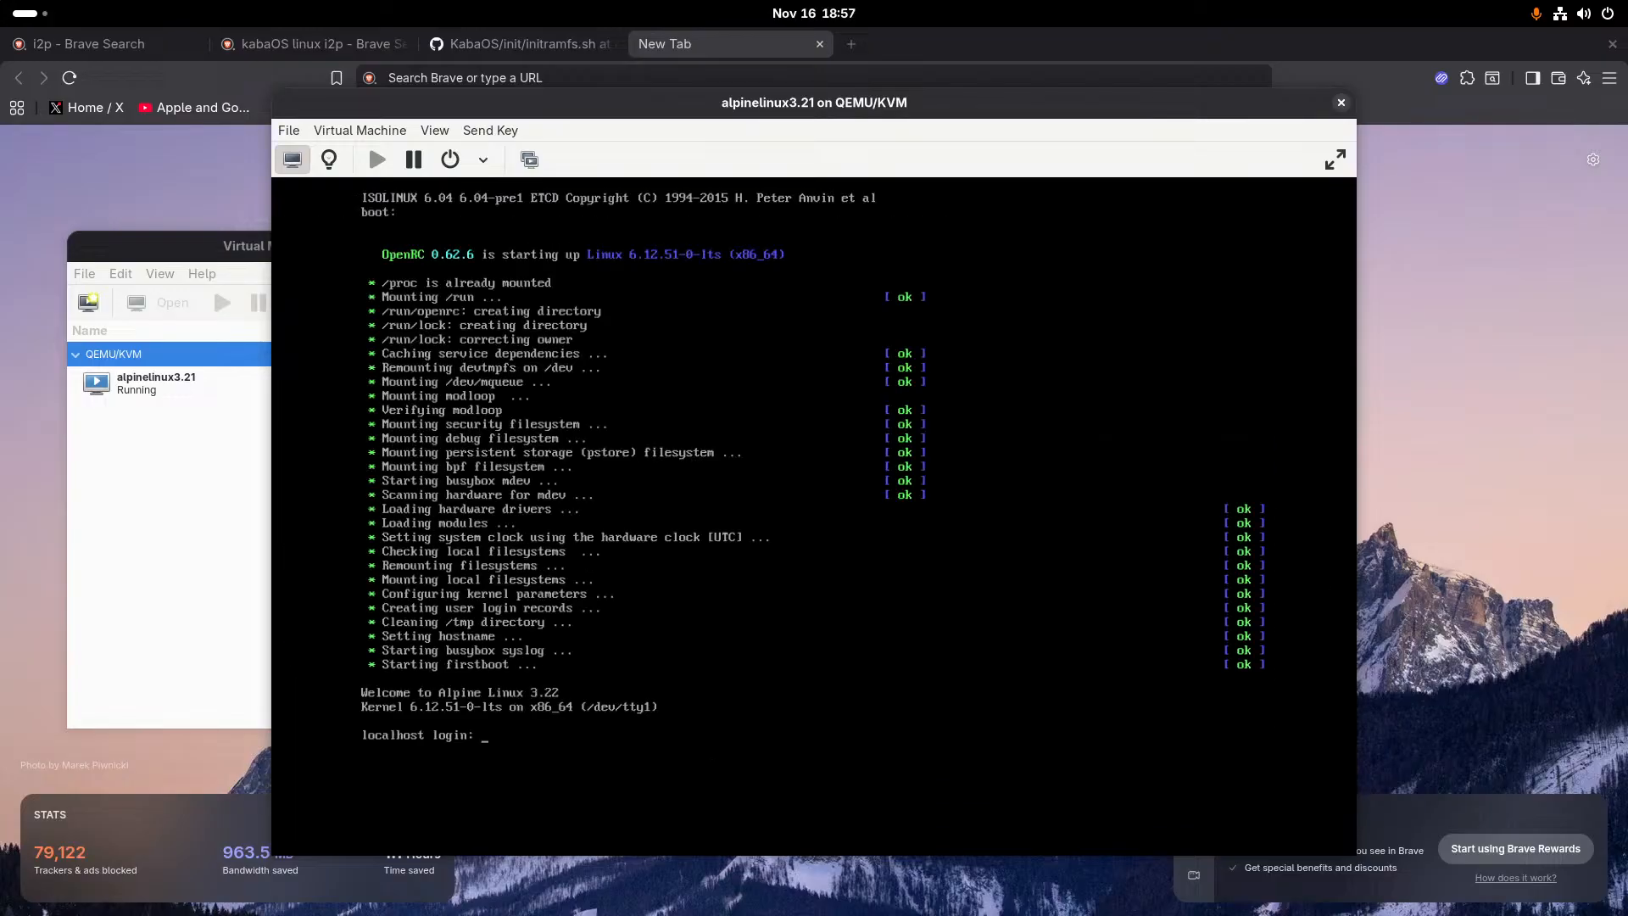
- Try to log in to the Alpine virtual machine's console as installer
type("installer")
key("Return")
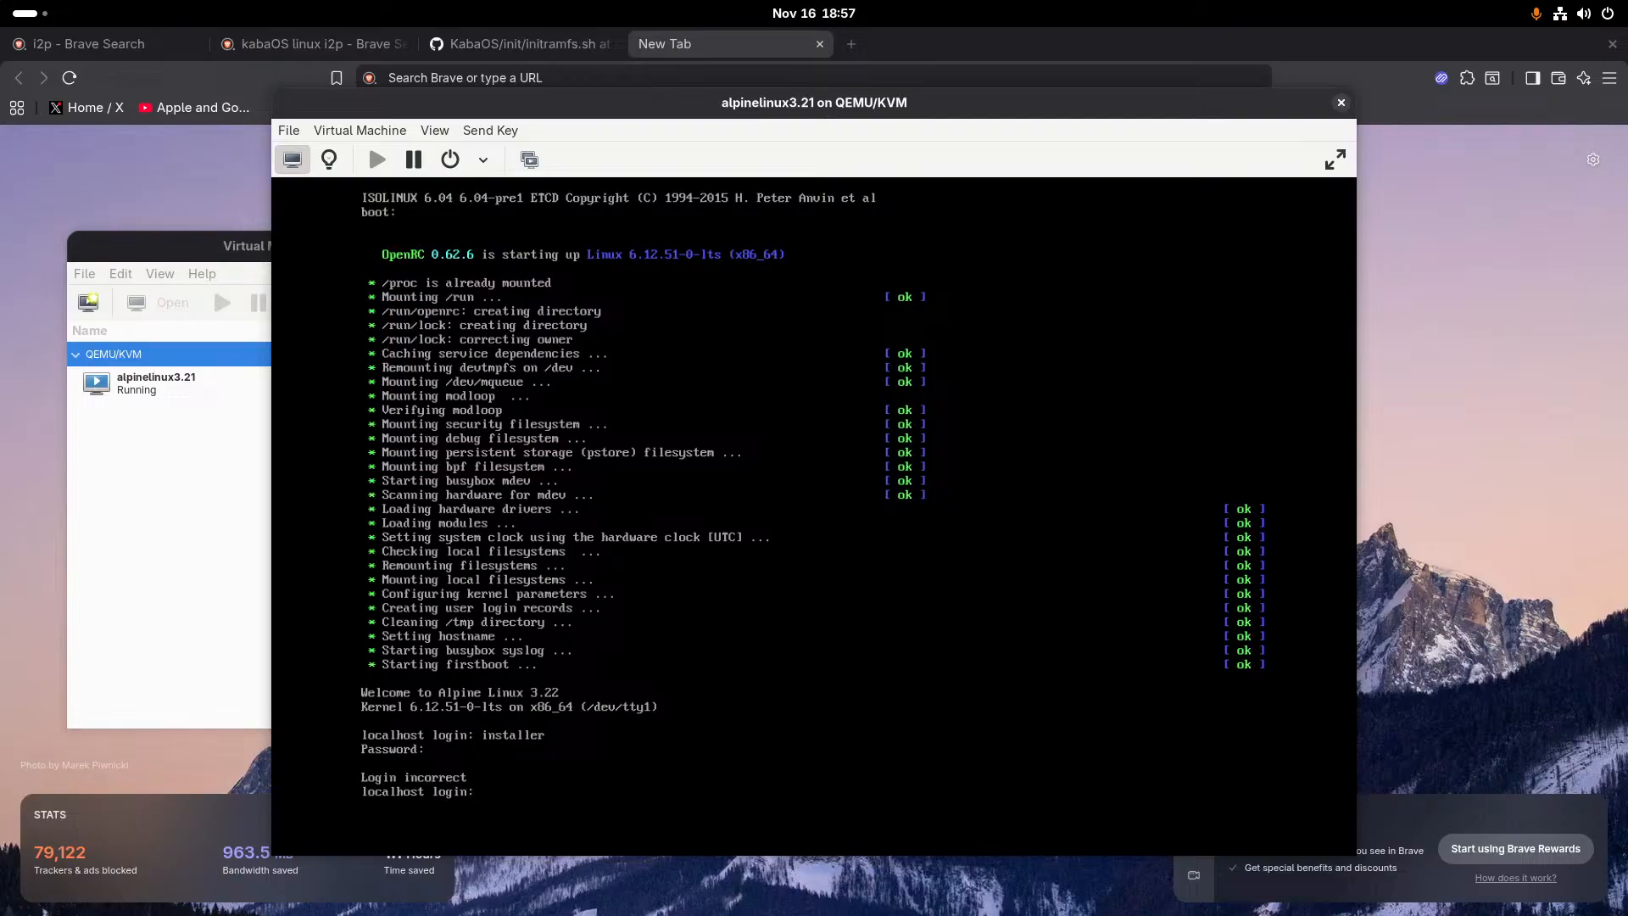
type("installer")
key("Return")
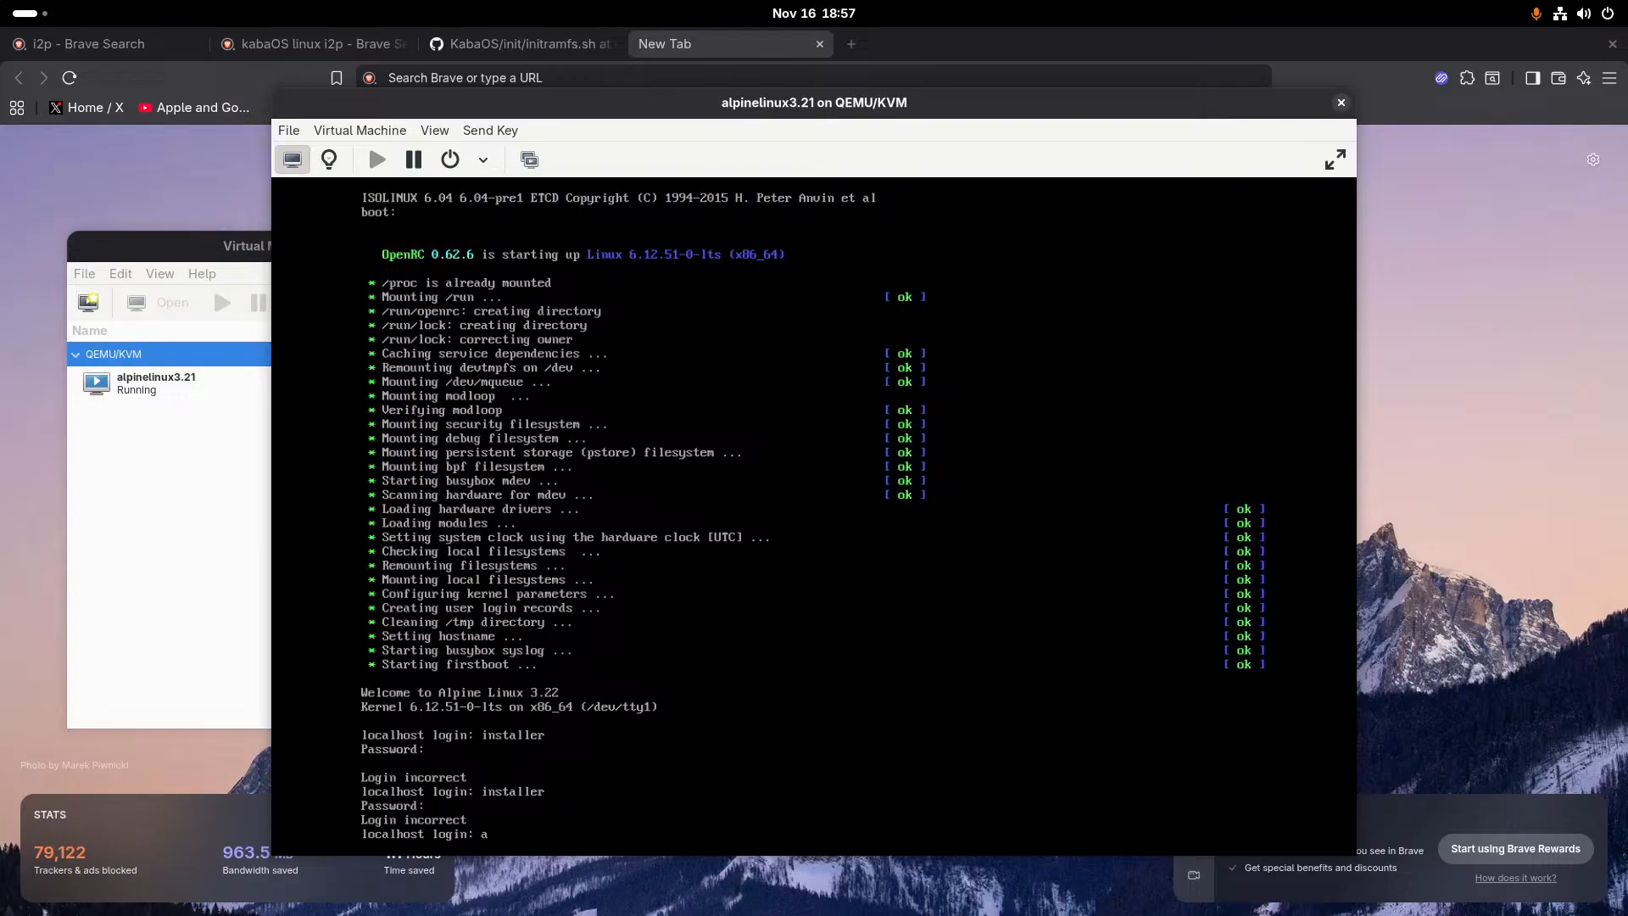
type("ine")
key("BackSpace")
key("BackSpace")
key("BackSpace")
key("BackSpace")
key("BackSpace")
key("BackSpace")
mouse_move(0, 0)
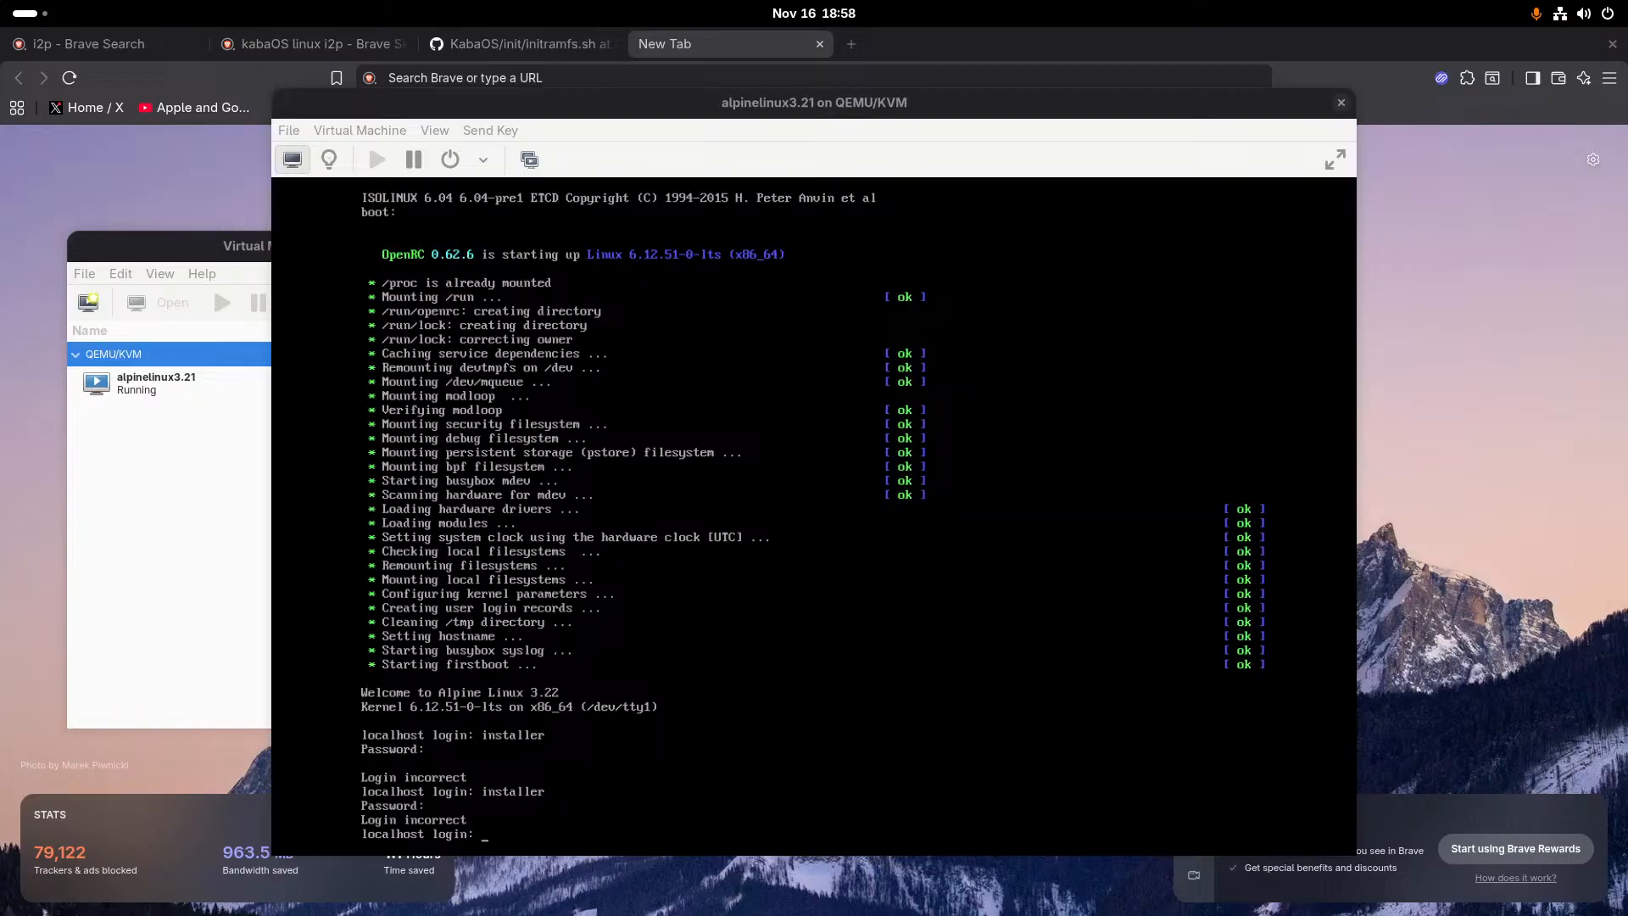
key("alt+Tab")
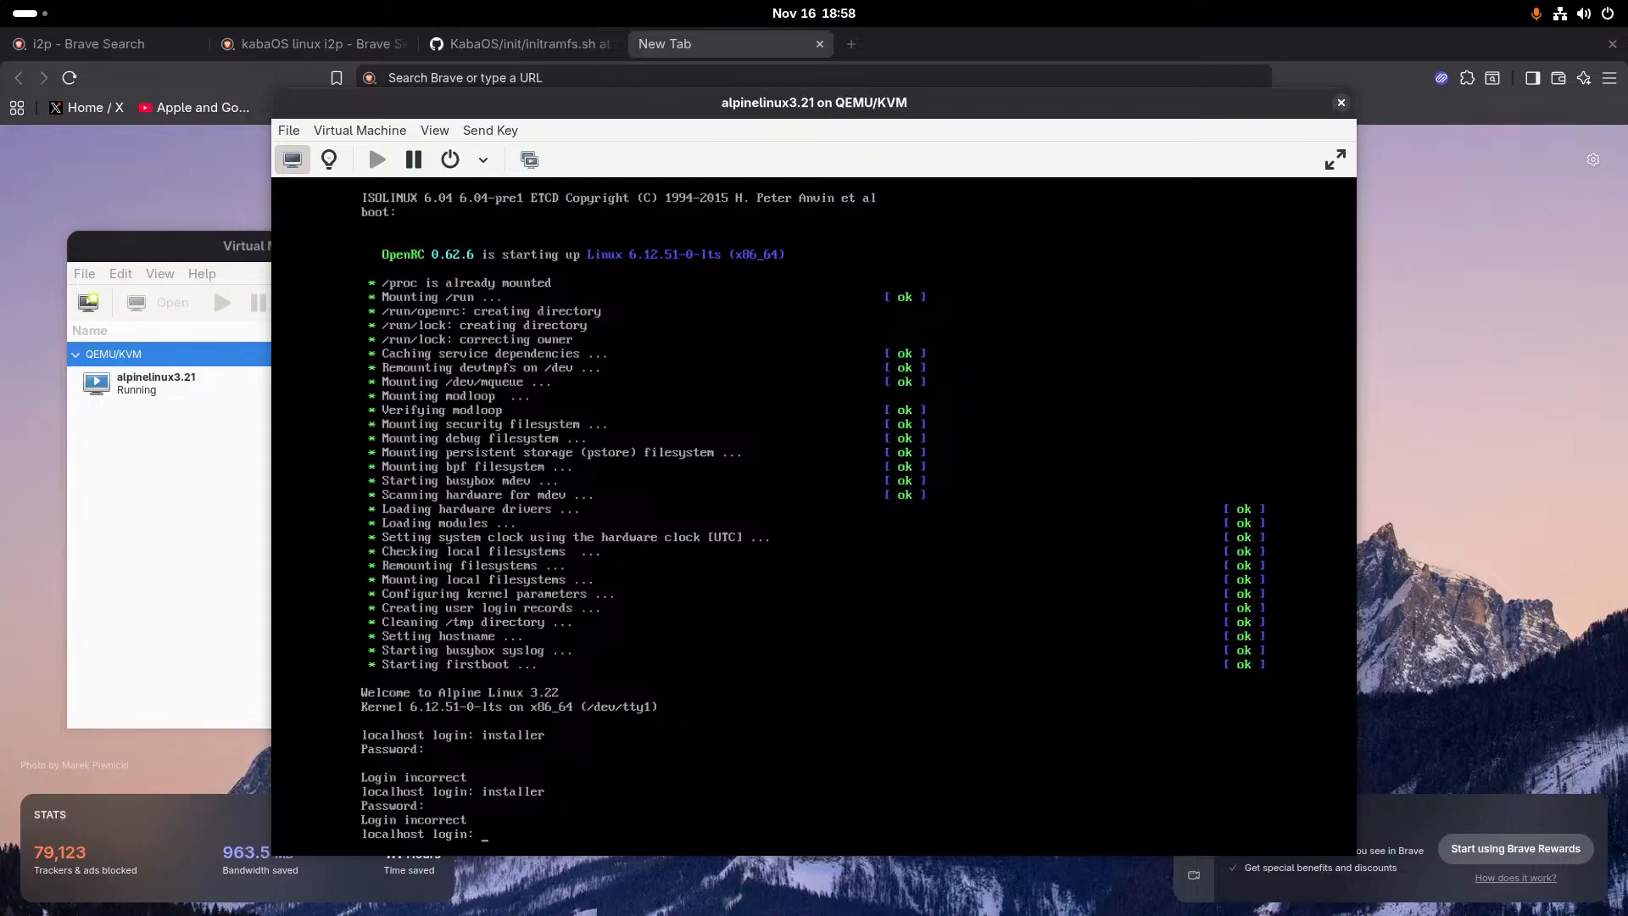
- Log in to the Alpine virtual machine's console as root
type("root")
key("Return")
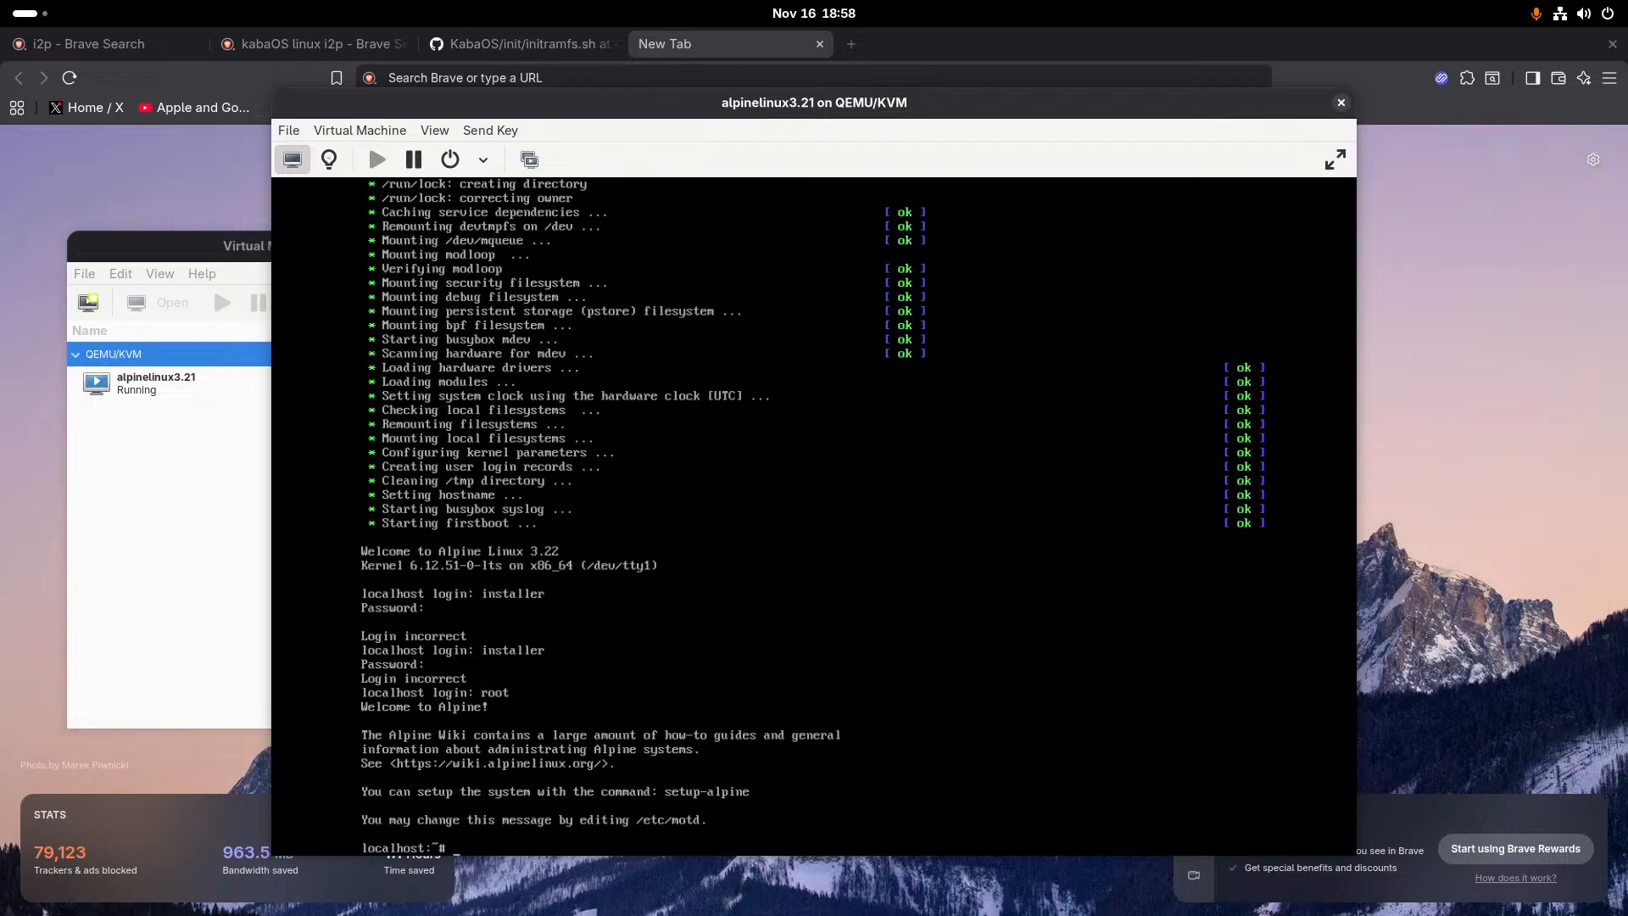
- Start the Alpine Linux installation with the setup-alpine command
type("setup-alpine")
key("Return")
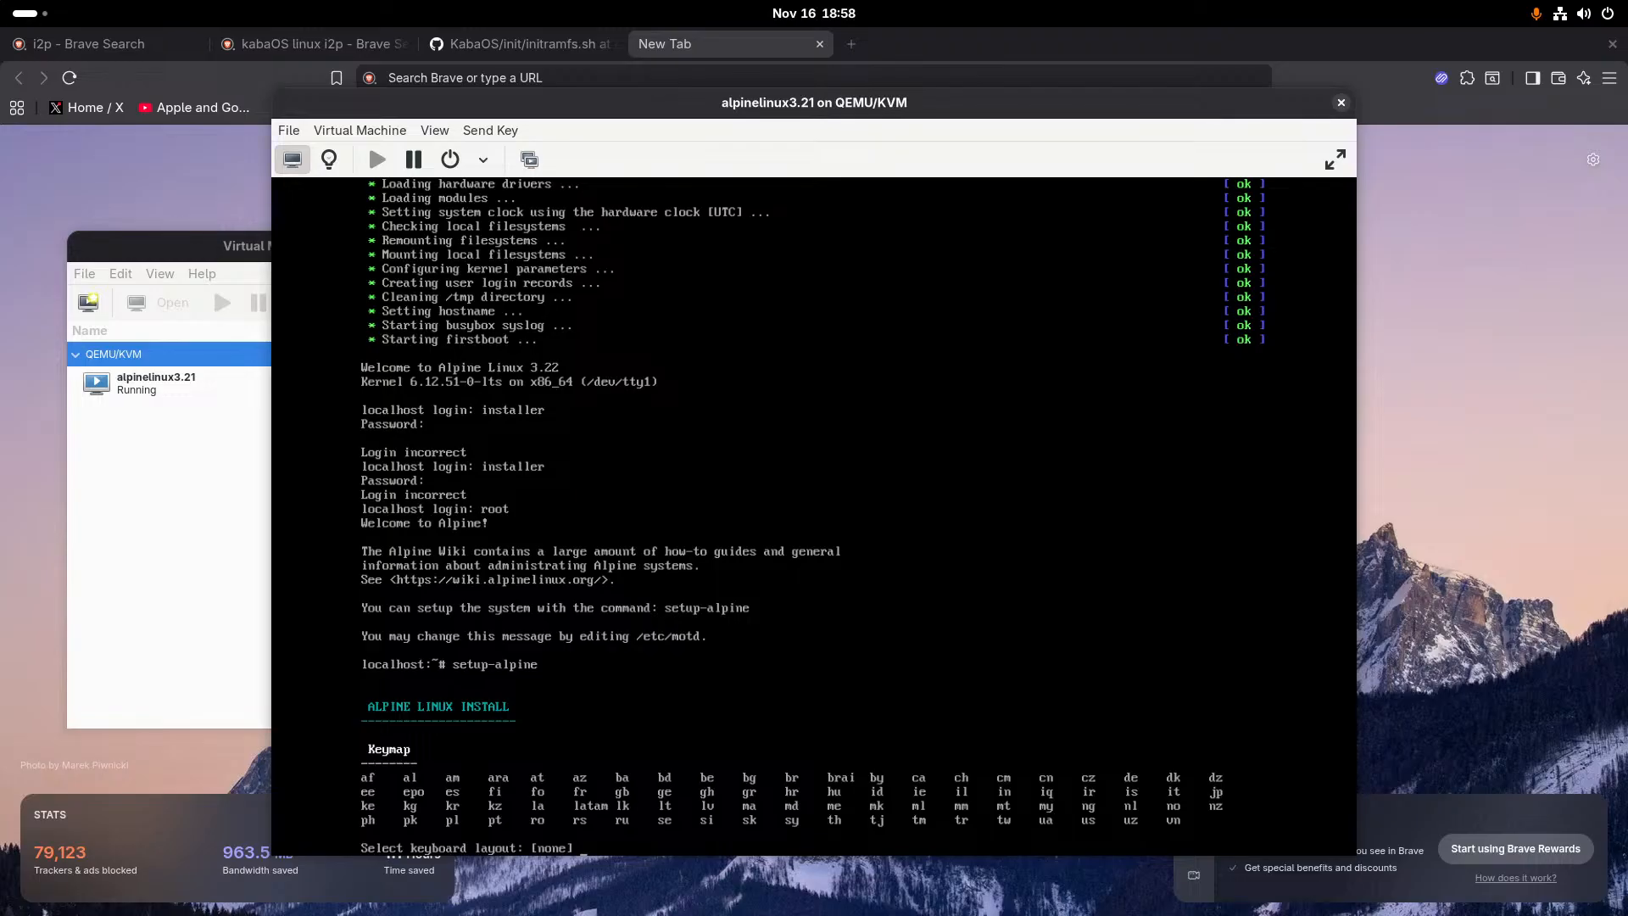
key("alt+Tab")
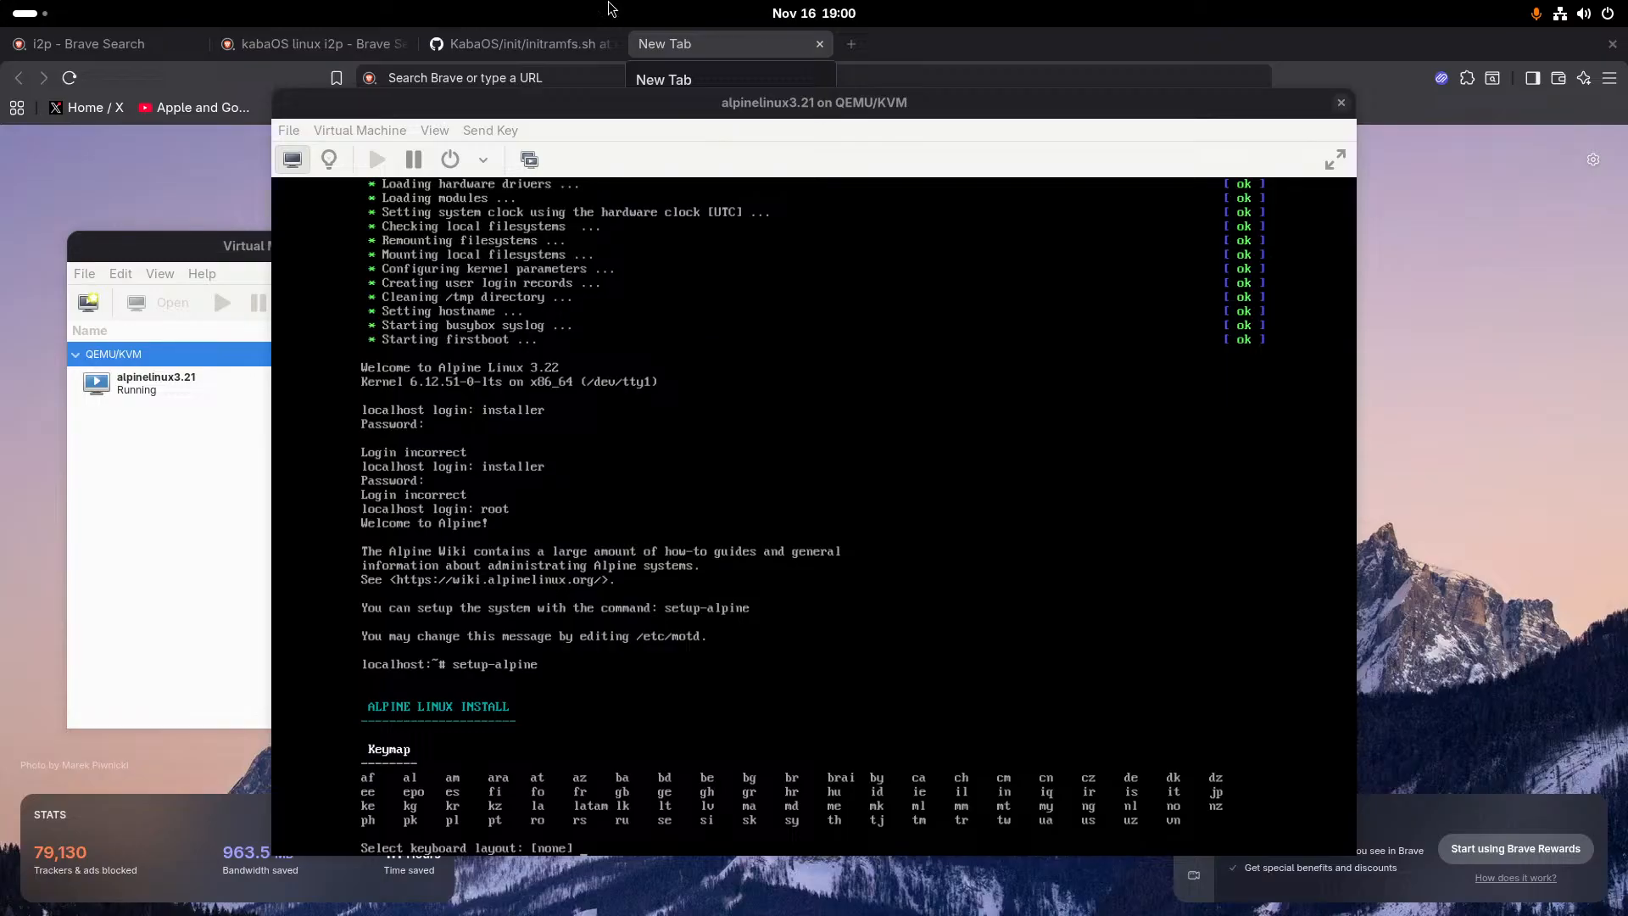
- Set the installer's keyboard layout to us with the us variant
left_click(509, 356)
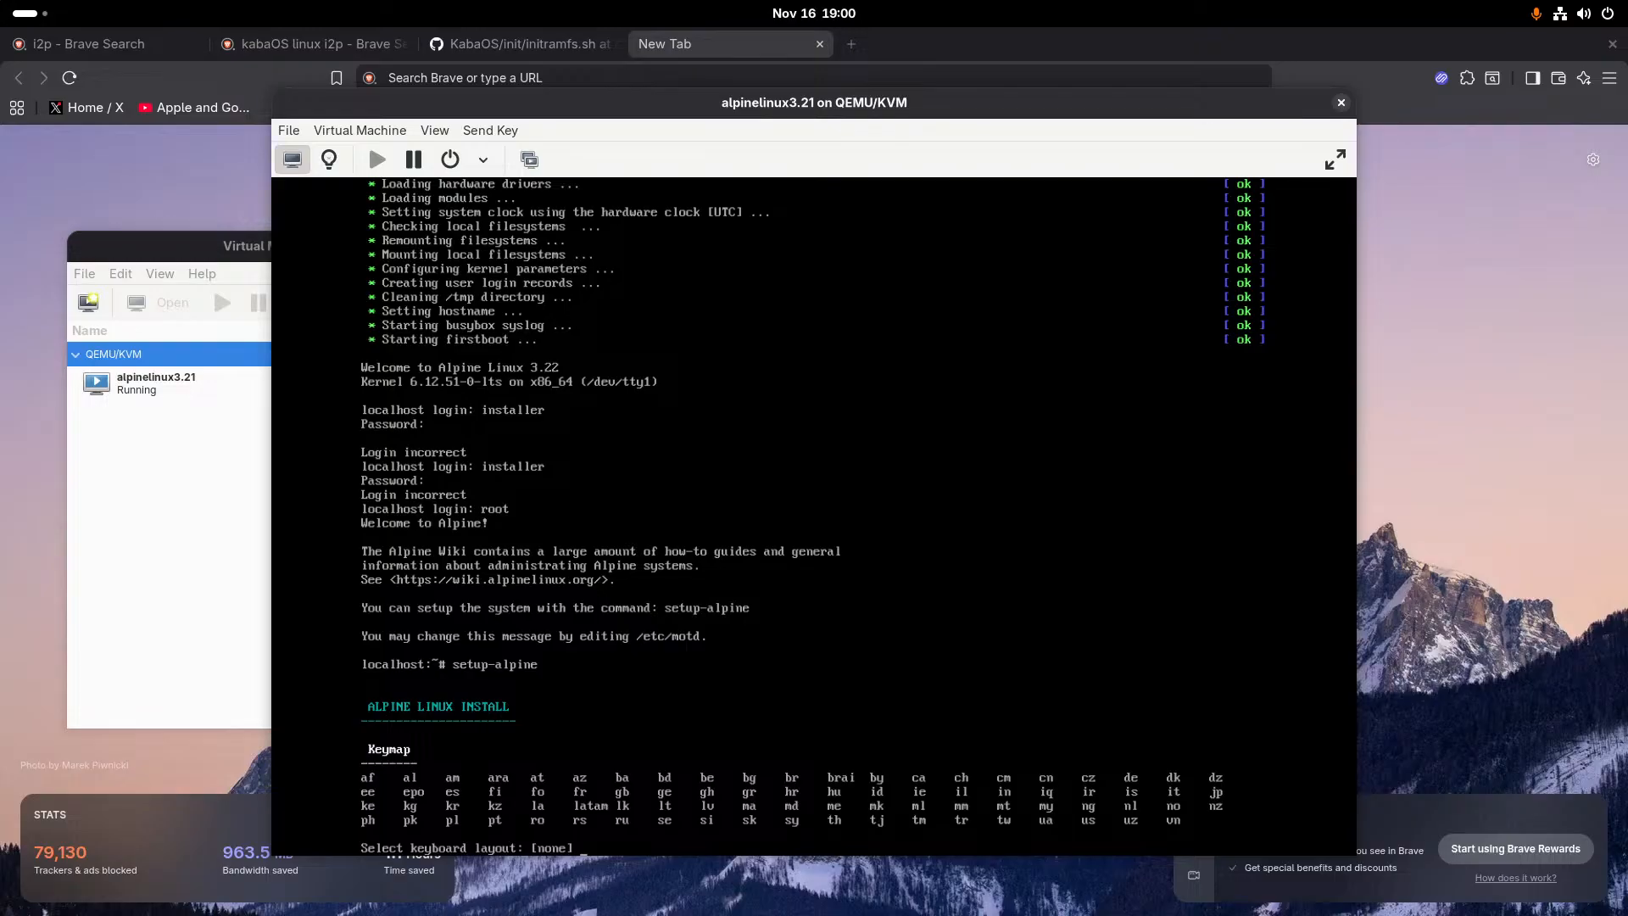
type("us")
key("Return")
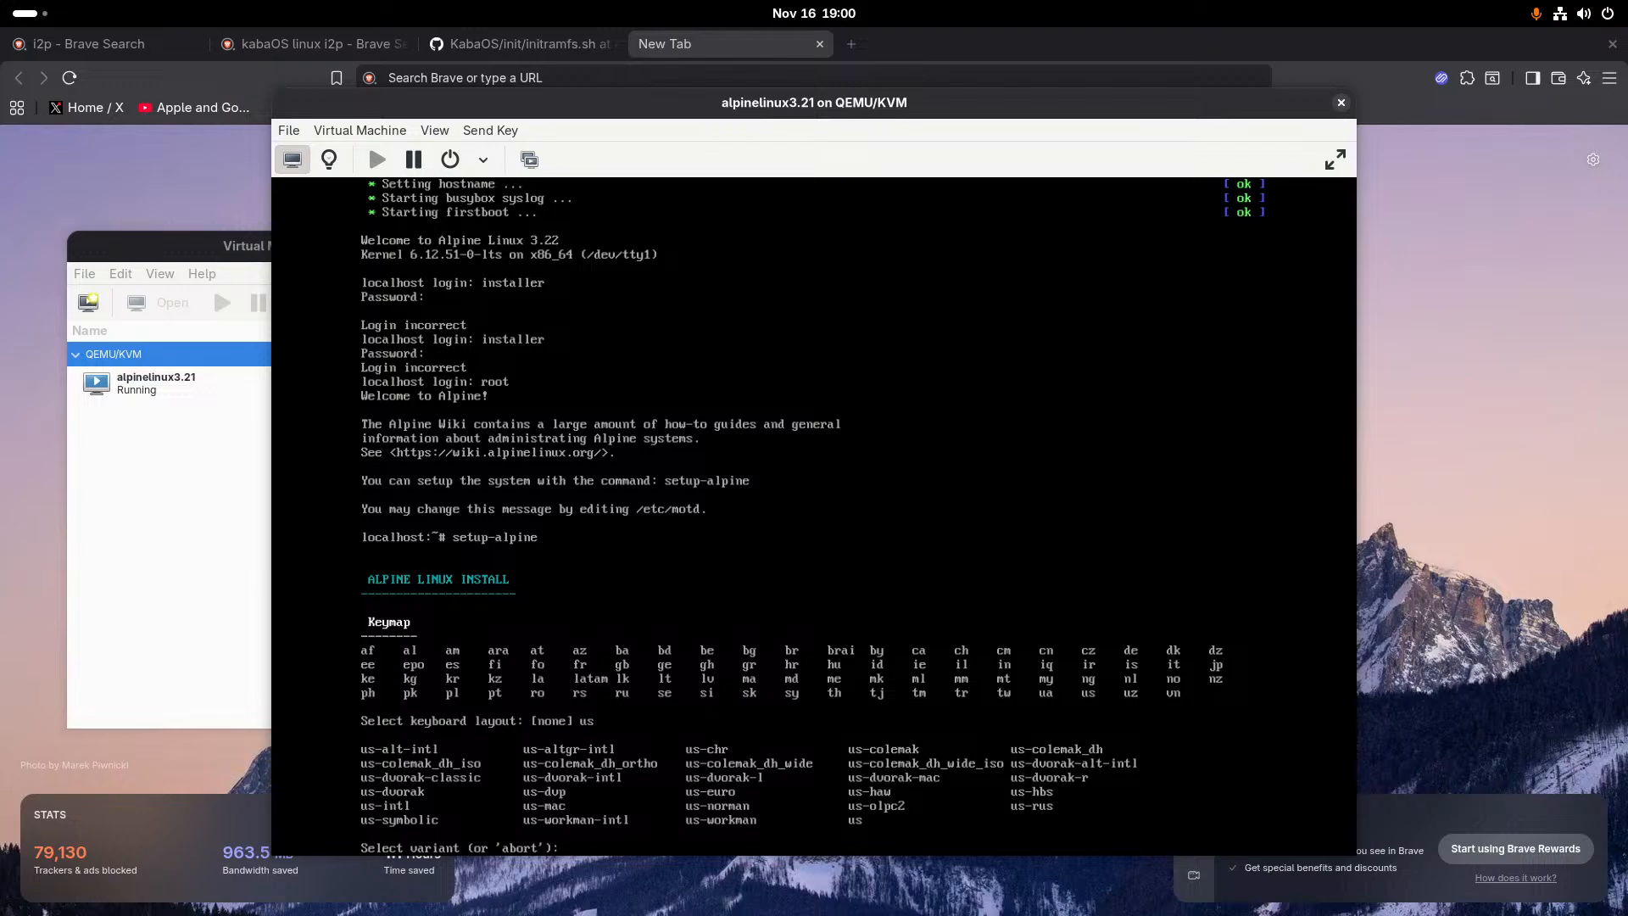
type("us")
key("Return")
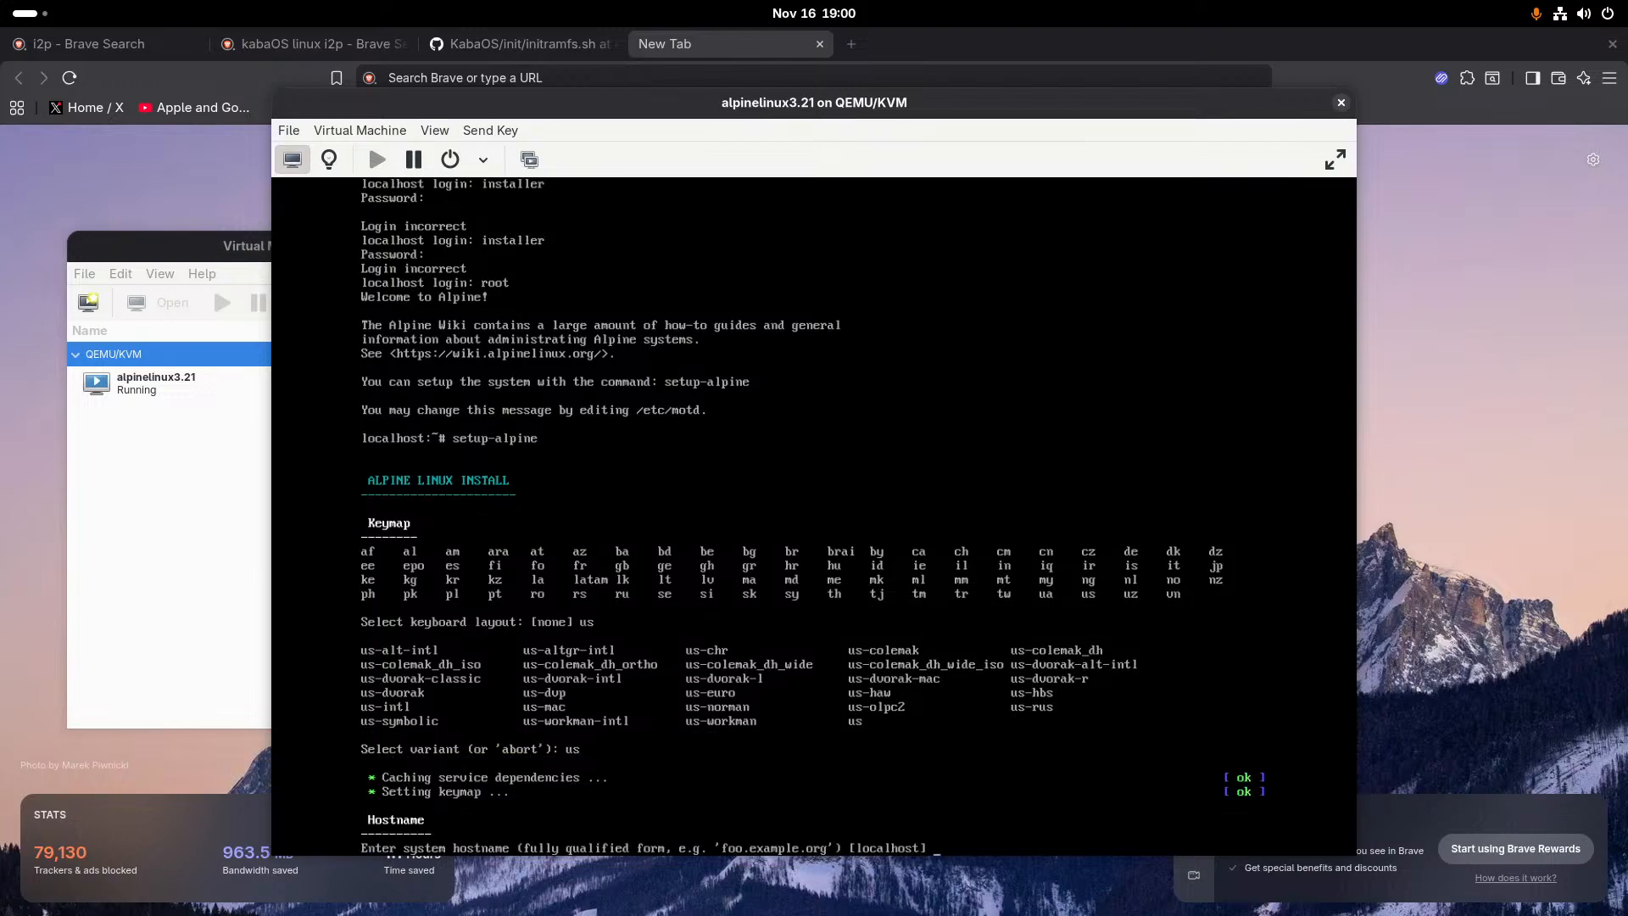
- Enter localhost as the system hostname
type("f")
key("BackSpace")
type("localhost")
key("Return")
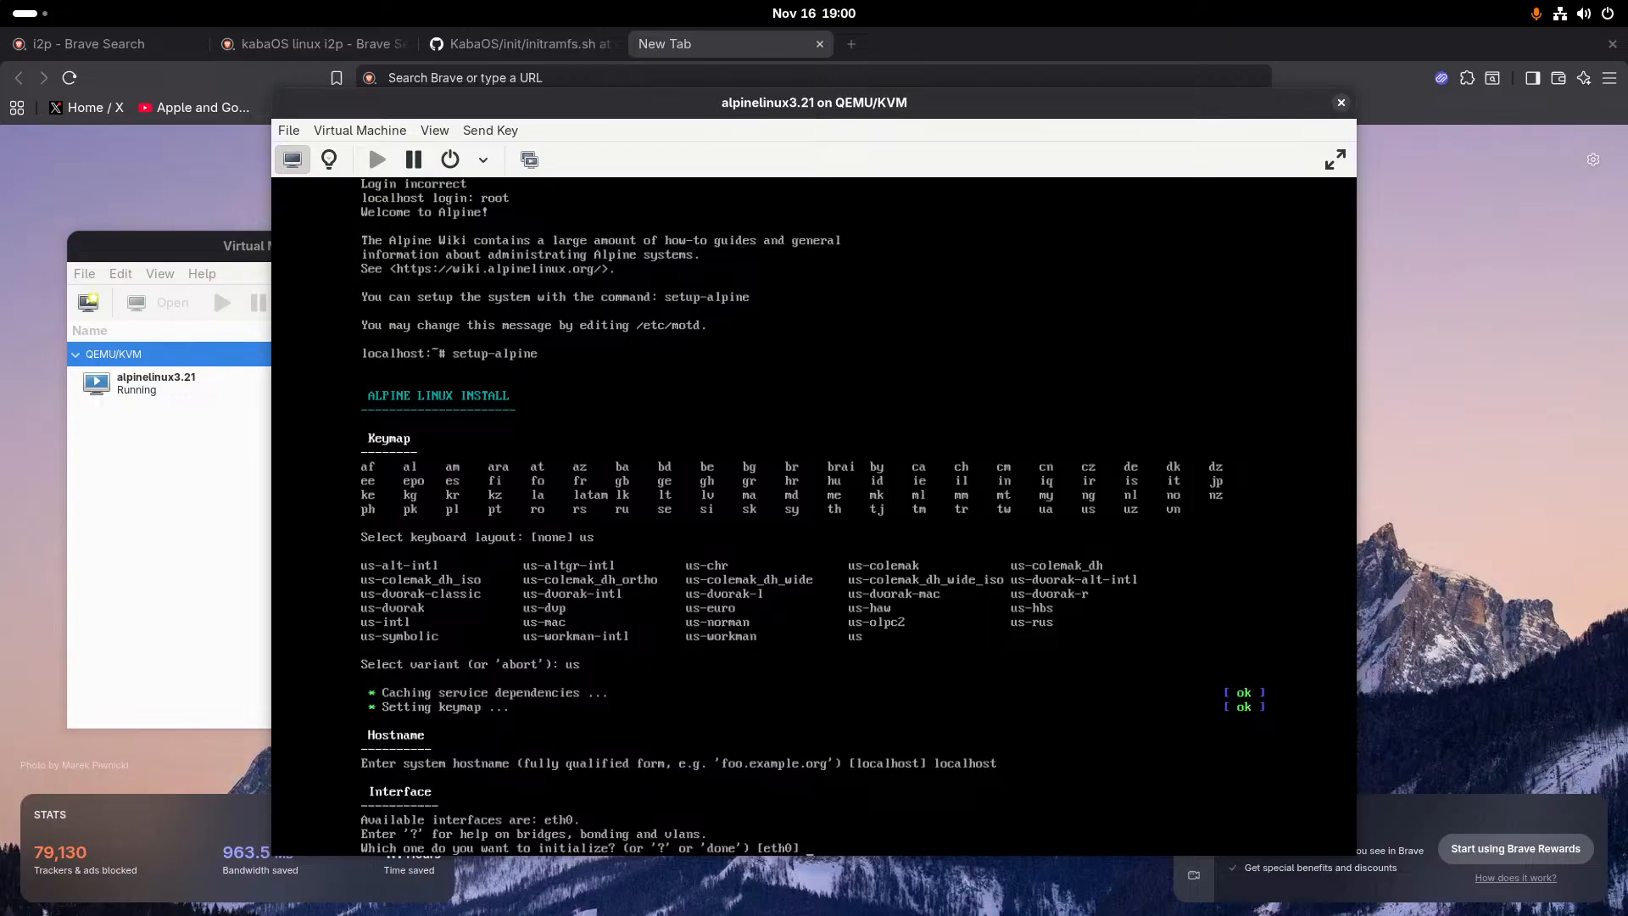
- Initialize the eth0 interface with dhcp and decline manual network configuration
type("eth0")
key("Return")
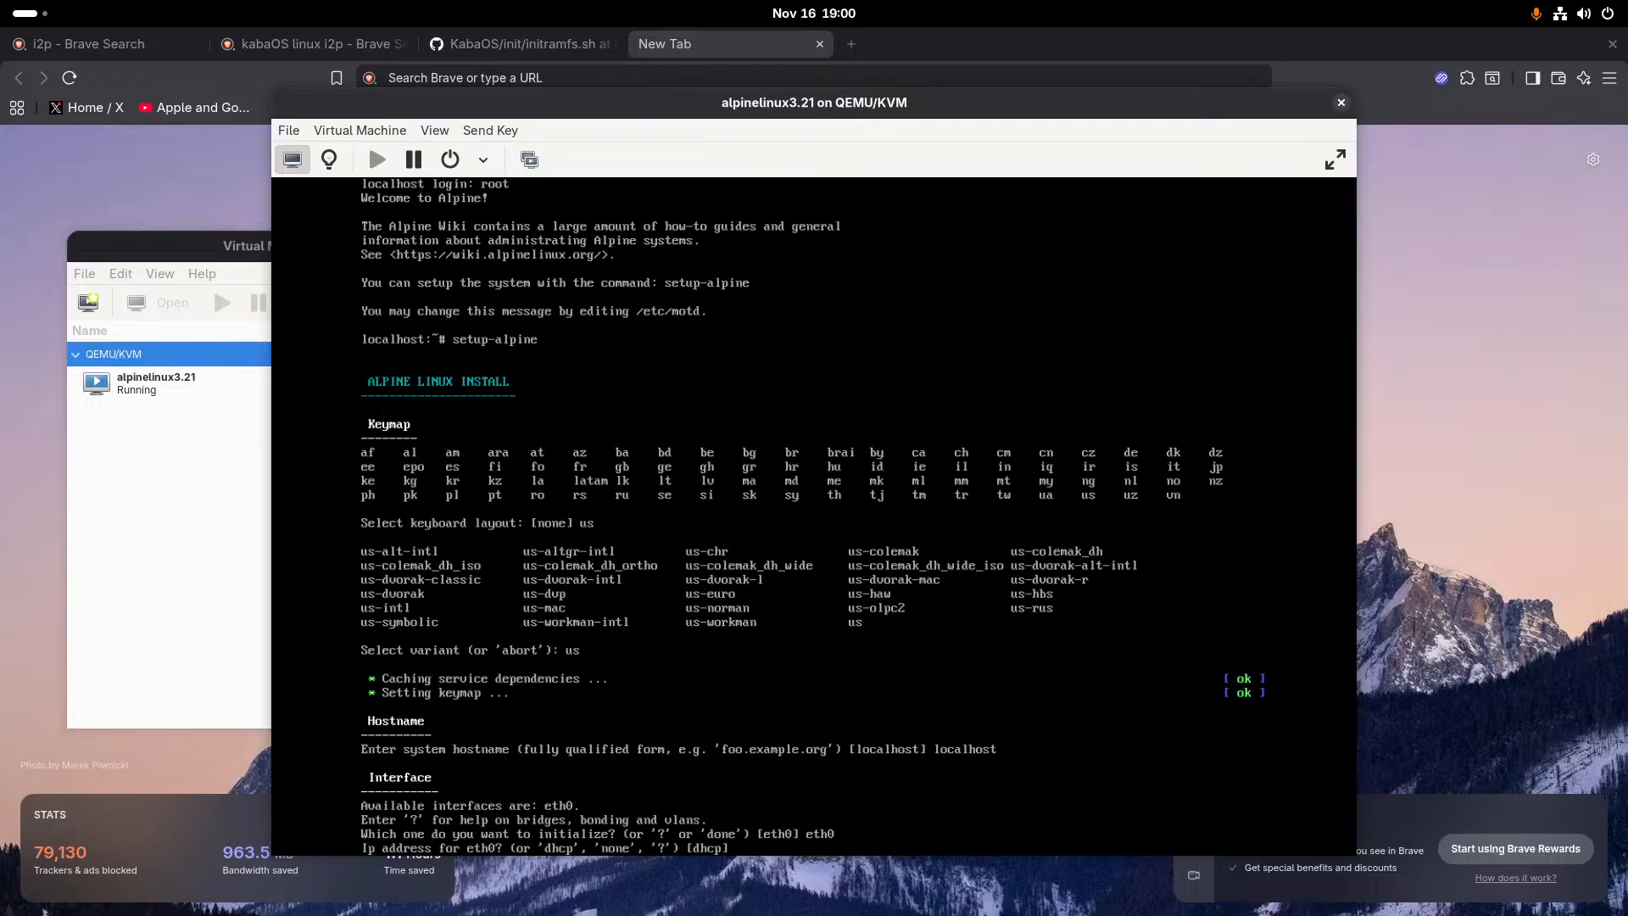
type("dhcp")
key("Return")
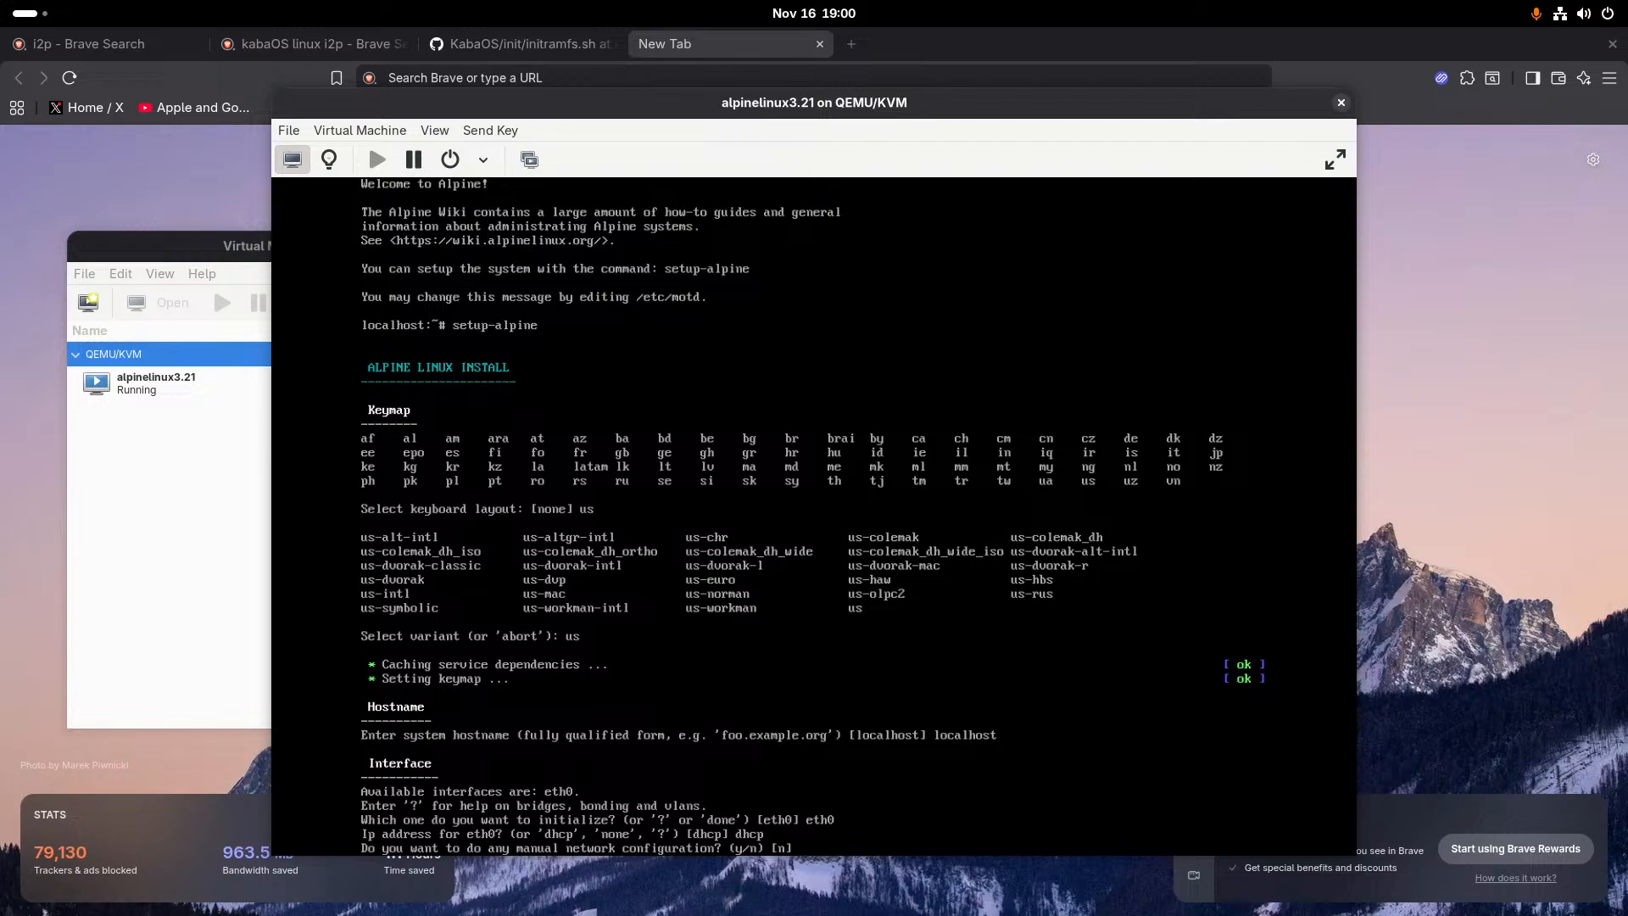
type("n")
key("Return")
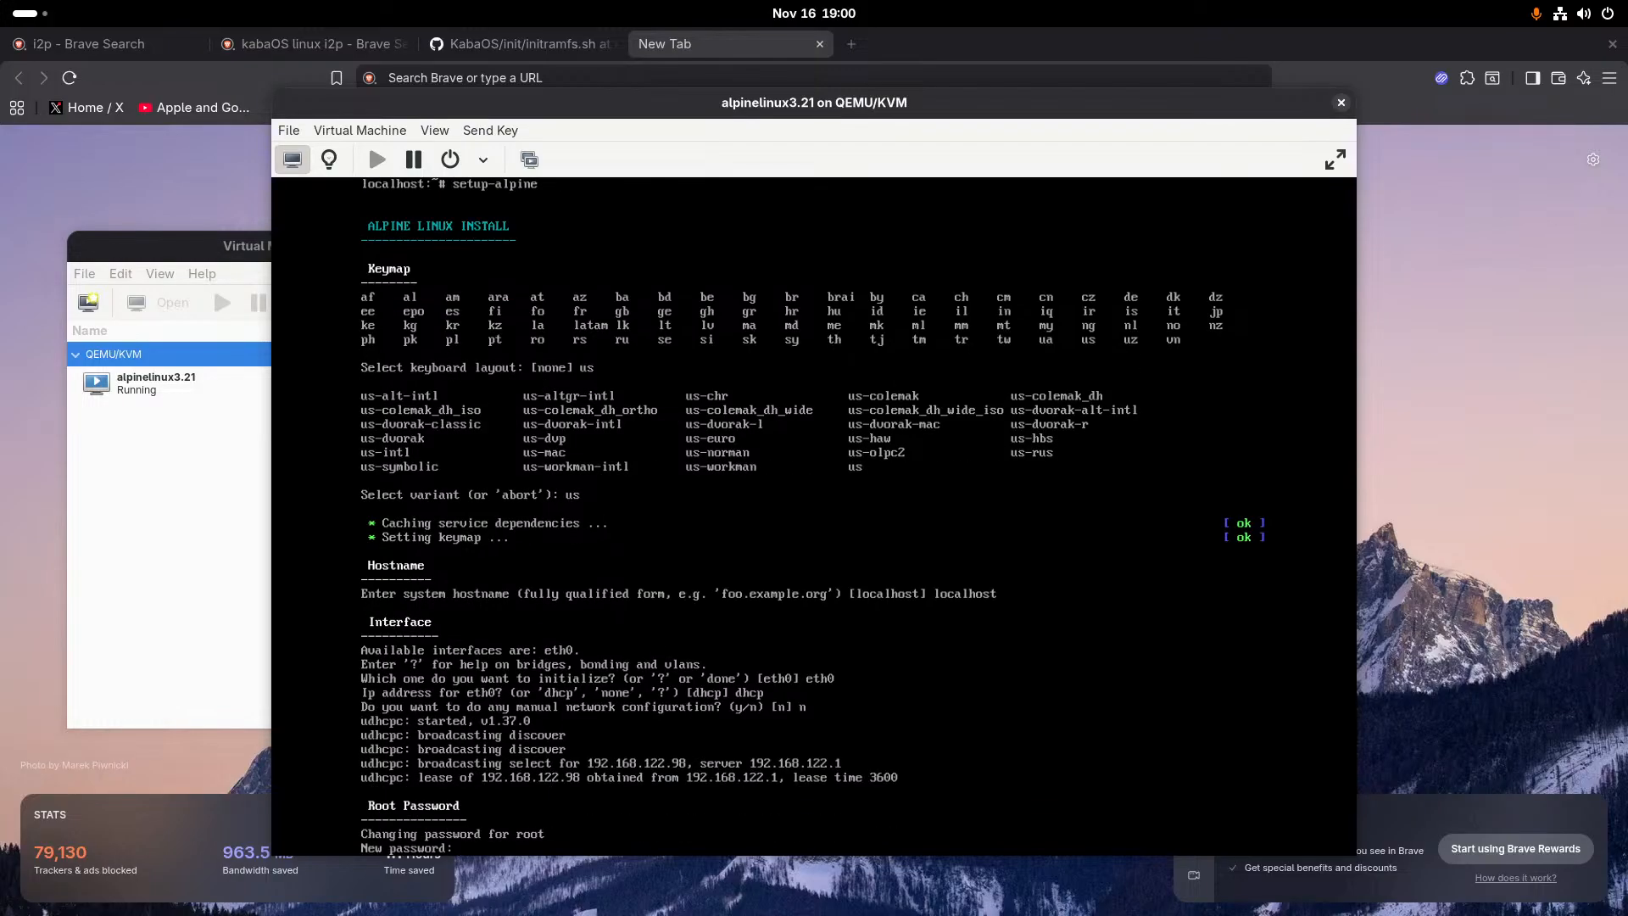
- Enter and retype the new root password for the Alpine system
key("Return")
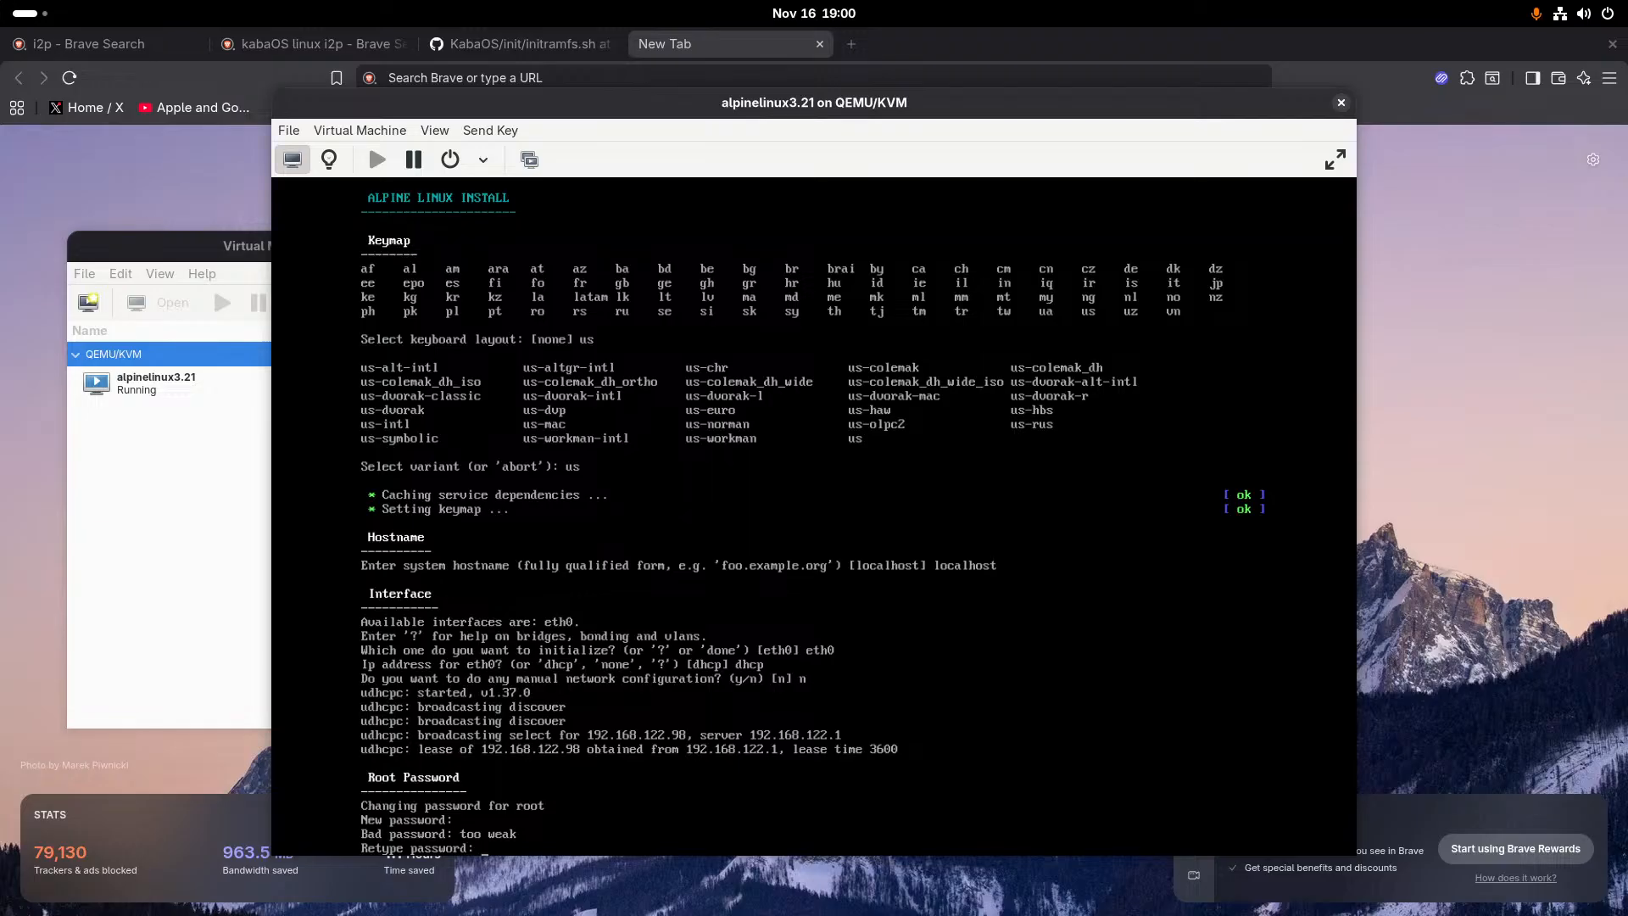
key("Return")
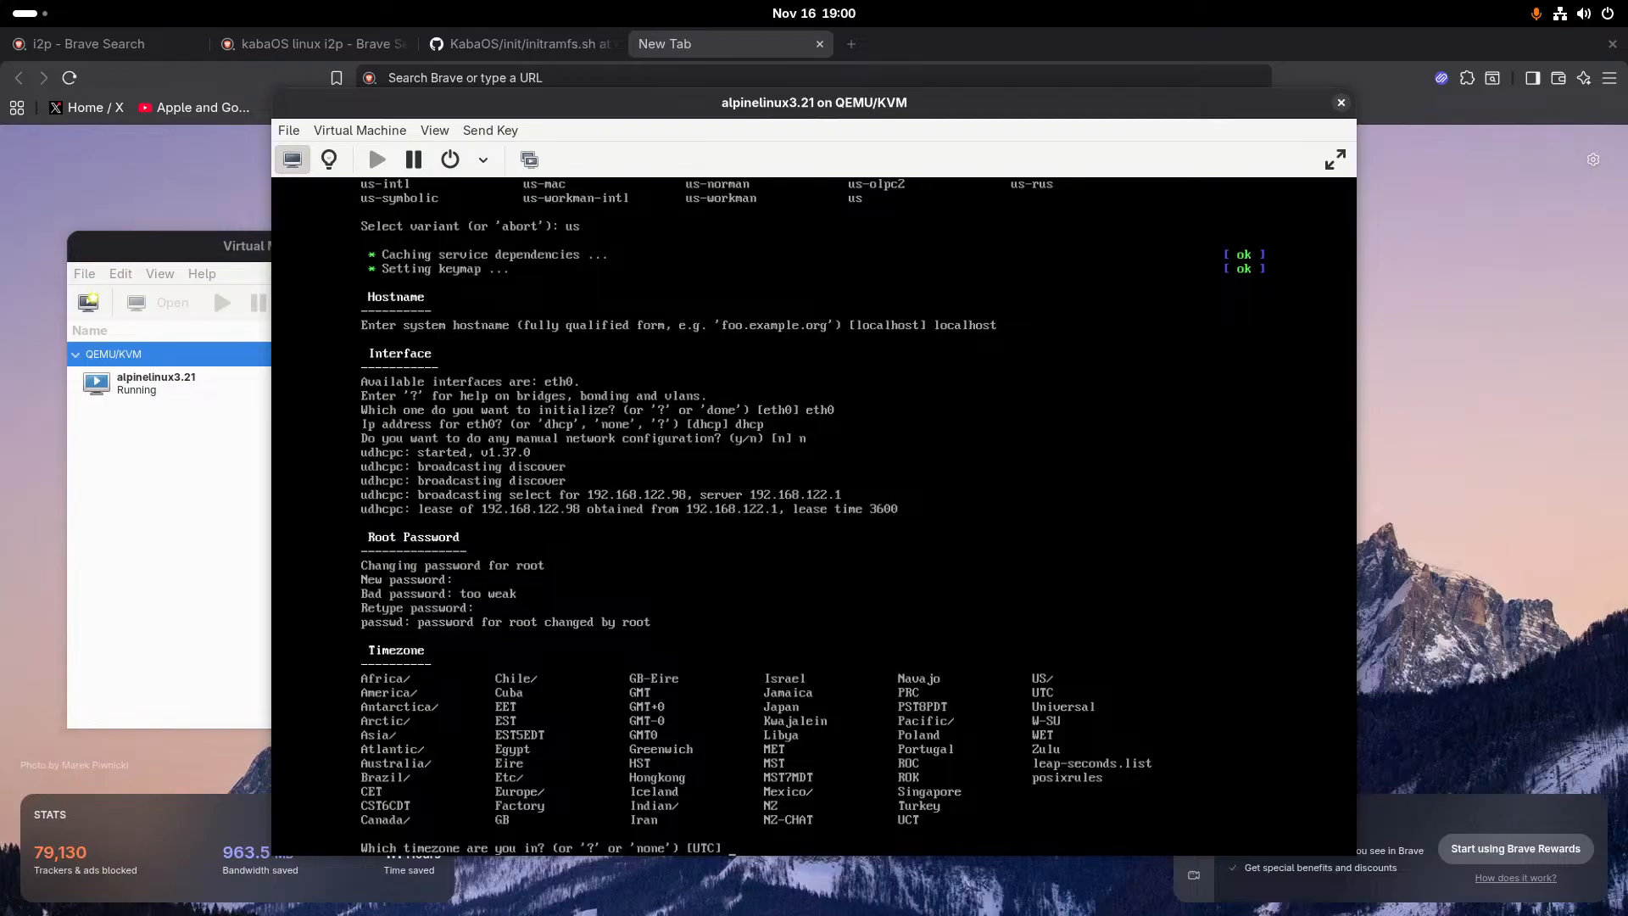
- Set the system timezone to America with the Chicago sub-timezone
type("C")
type("h")
key("BackSpace")
key("BackSpace")
type("A")
key("BackSpace")
type("a")
key("BackSpace")
type("a")
key("BackSpace")
type("Ameriva")
key("Return")
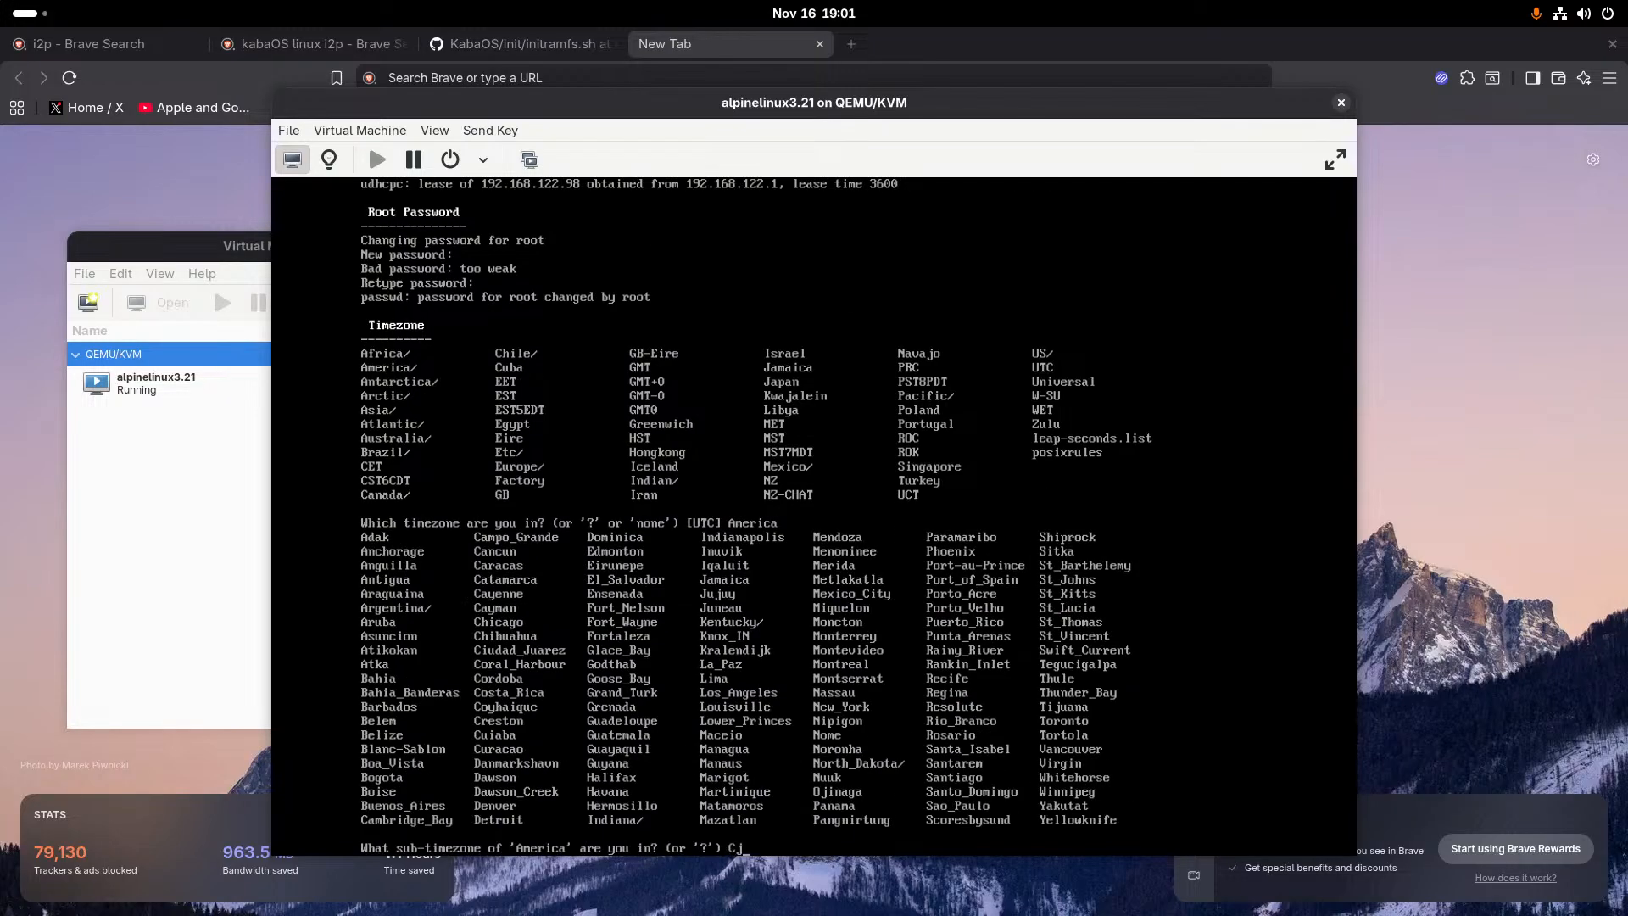
type("Chicago")
key("Return")
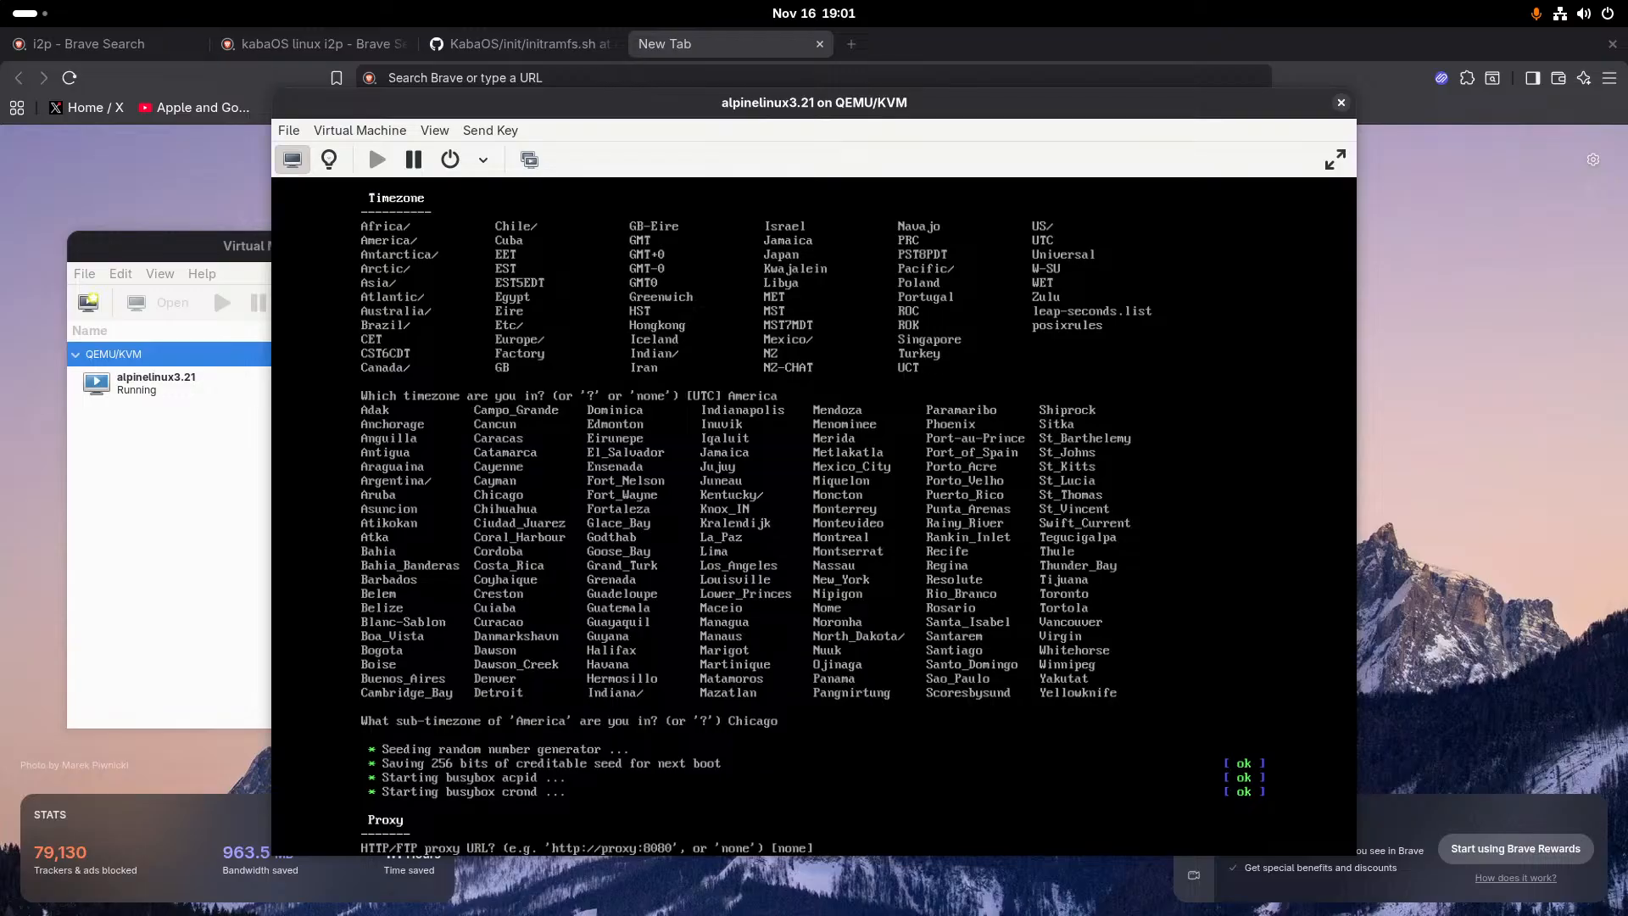
- Set the HTTP/FTP proxy to none and have the installer find the fastest APK mirror
type("b")
type("none")
key("Return")
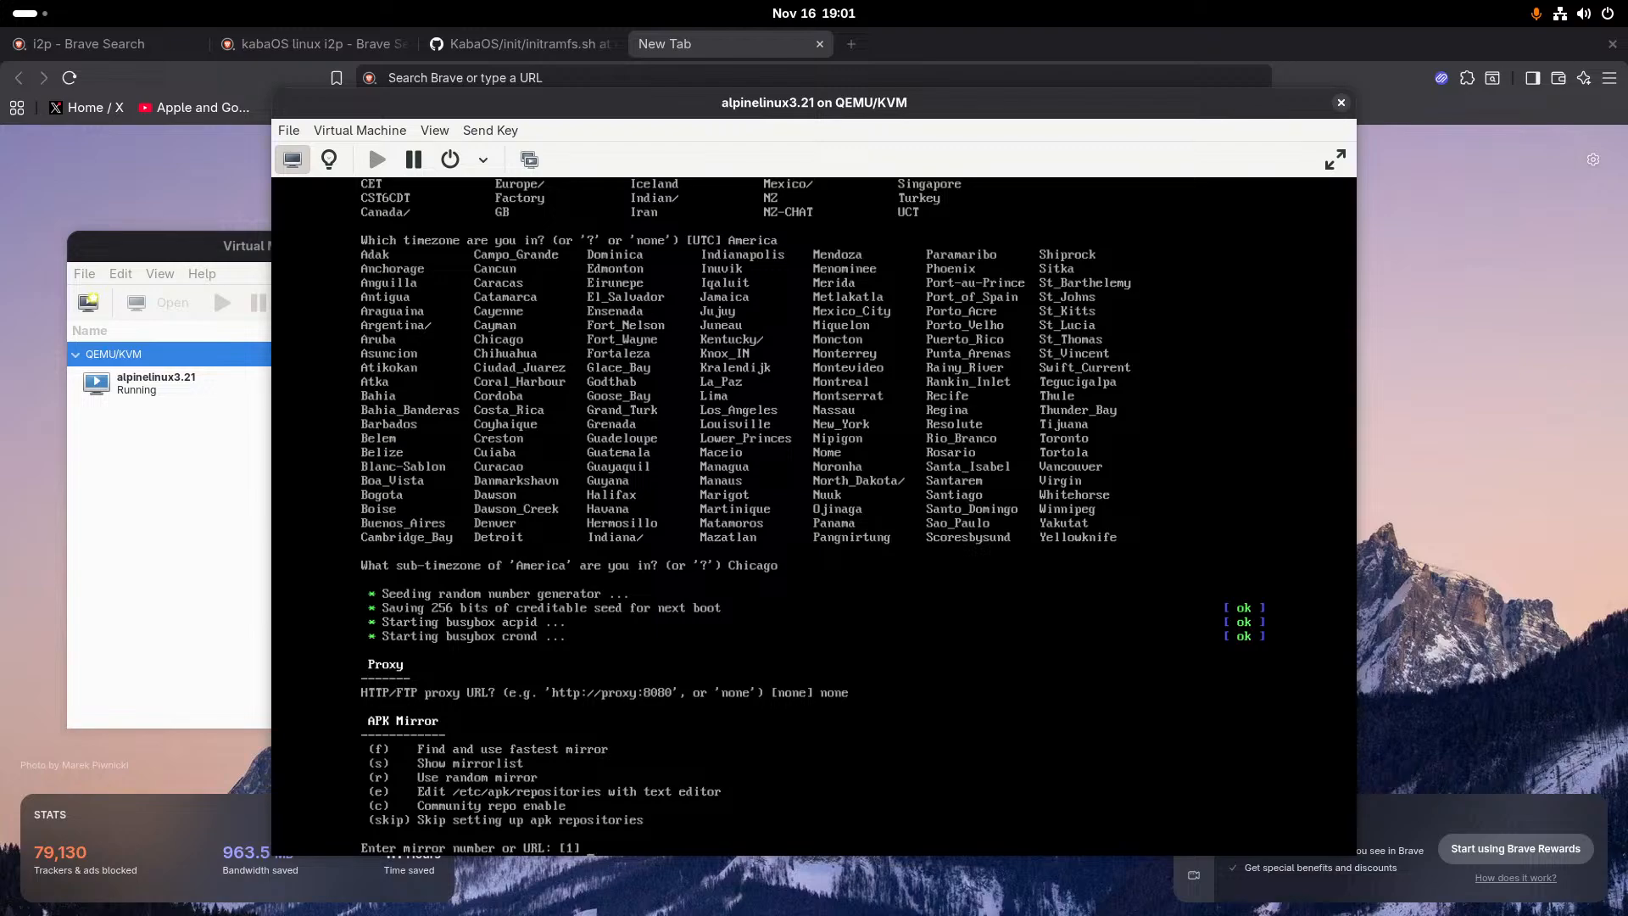
type("f")
key("Return")
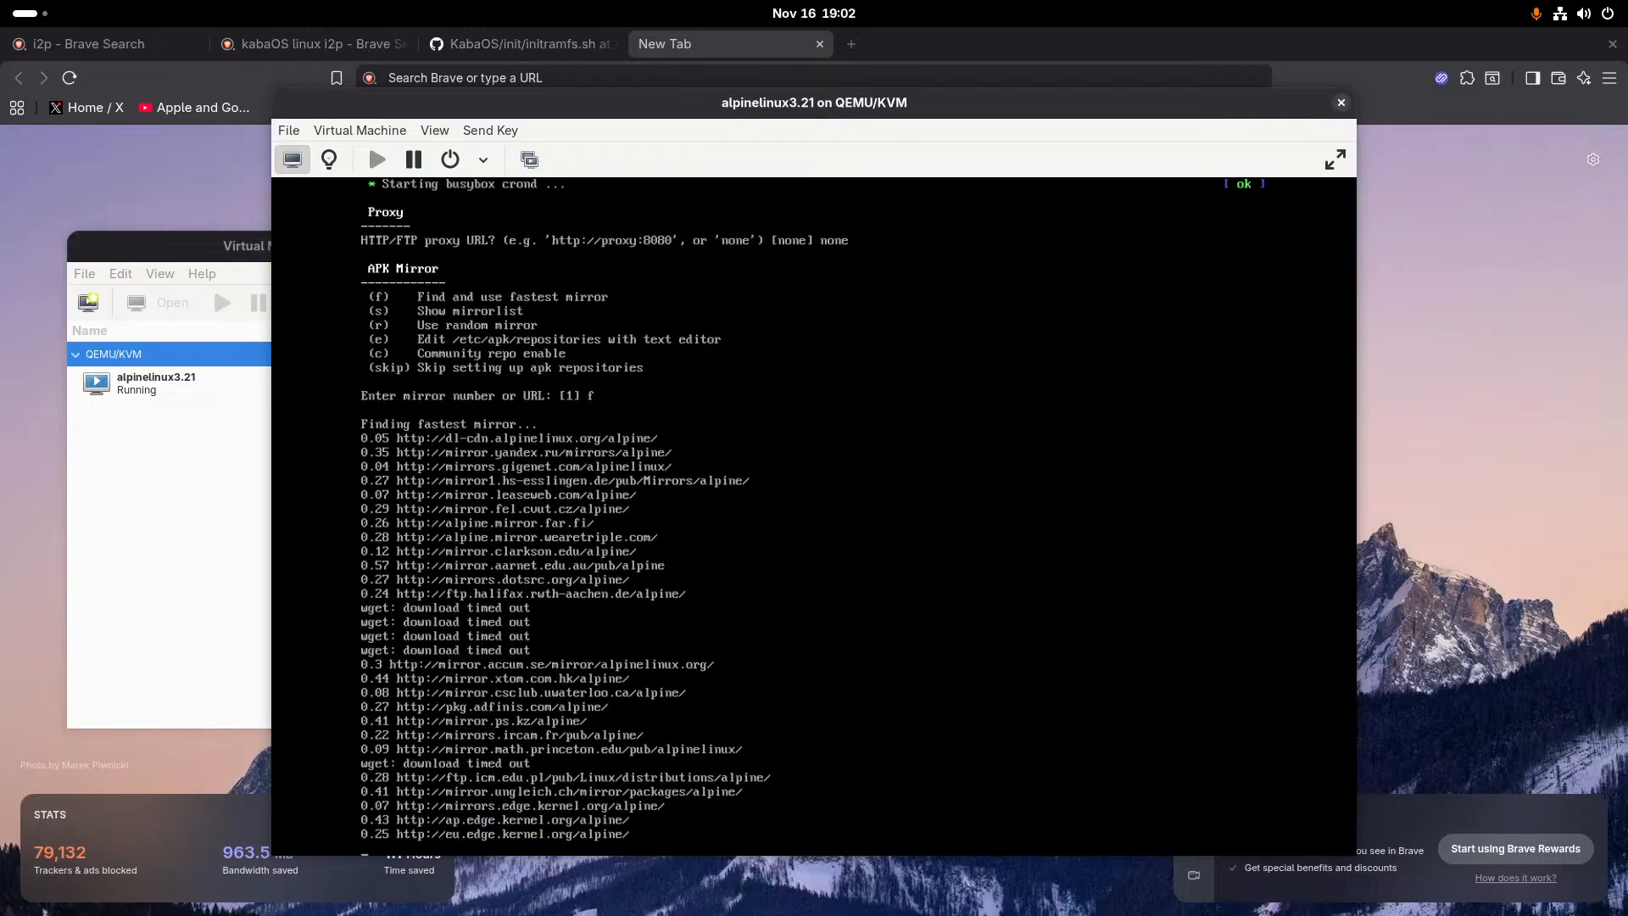
mouse_move(0, 0)
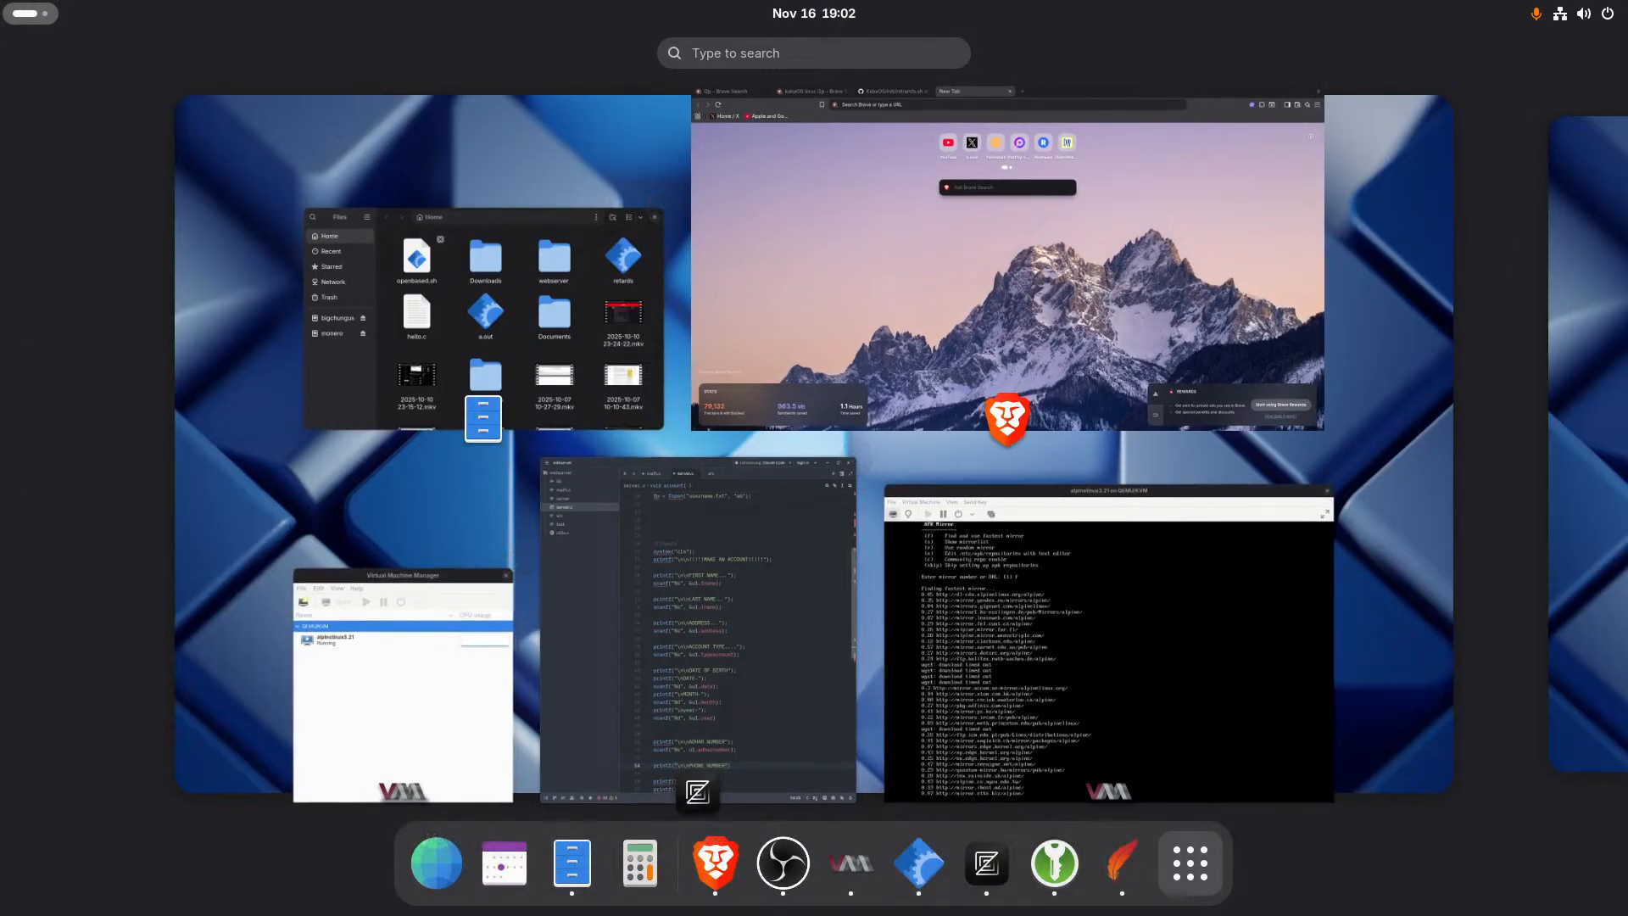
key("super")
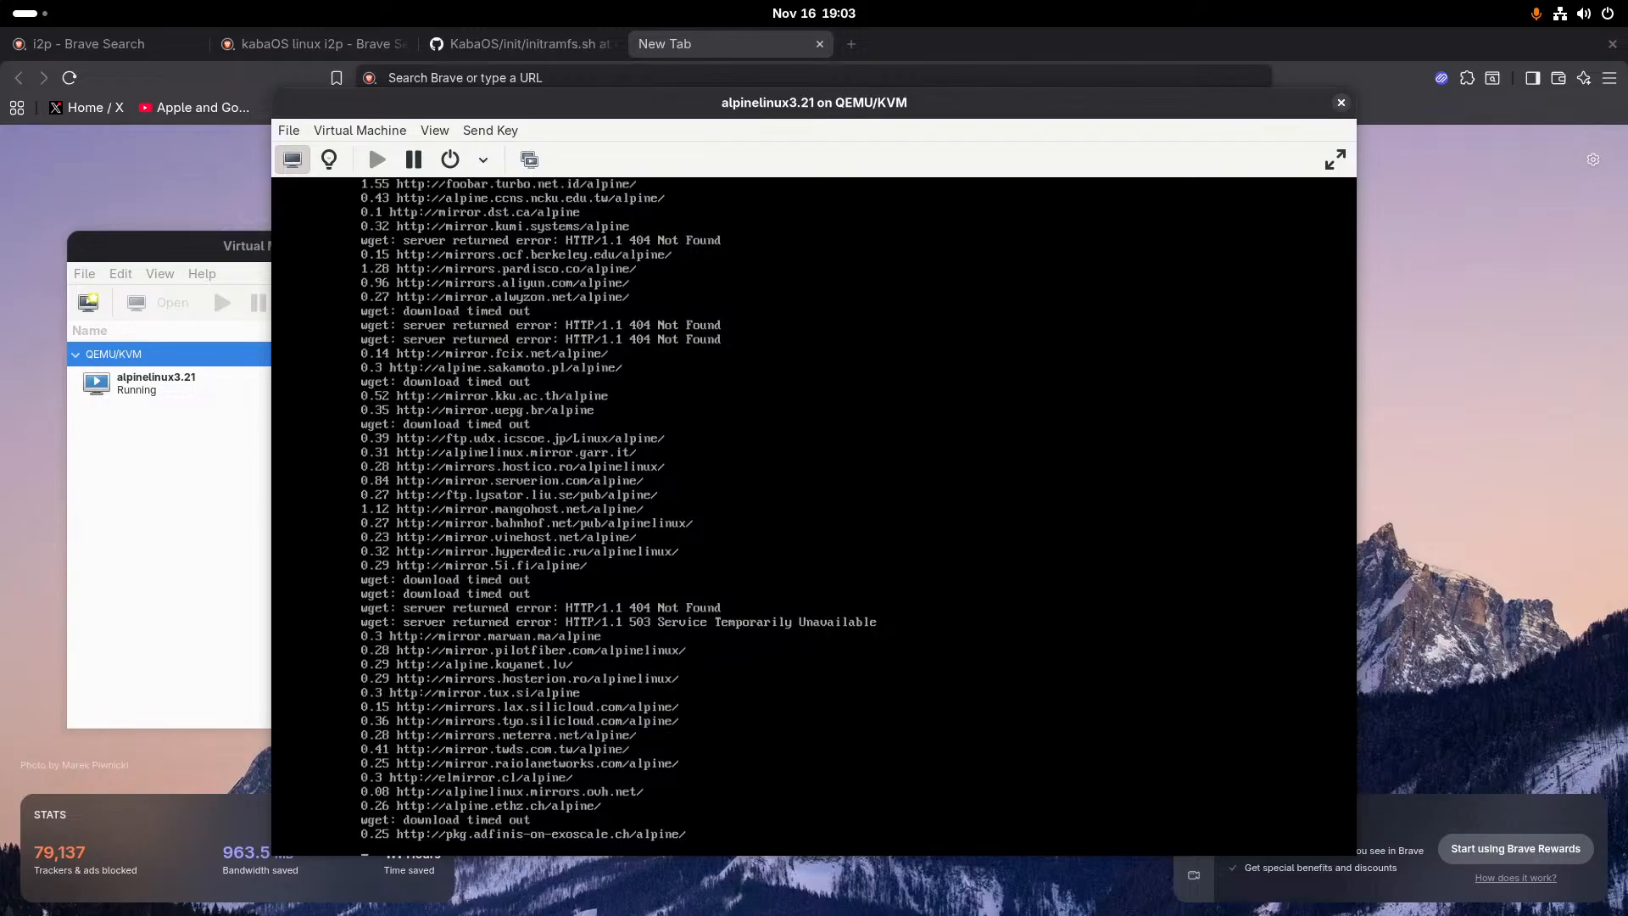
key("alt+Tab")
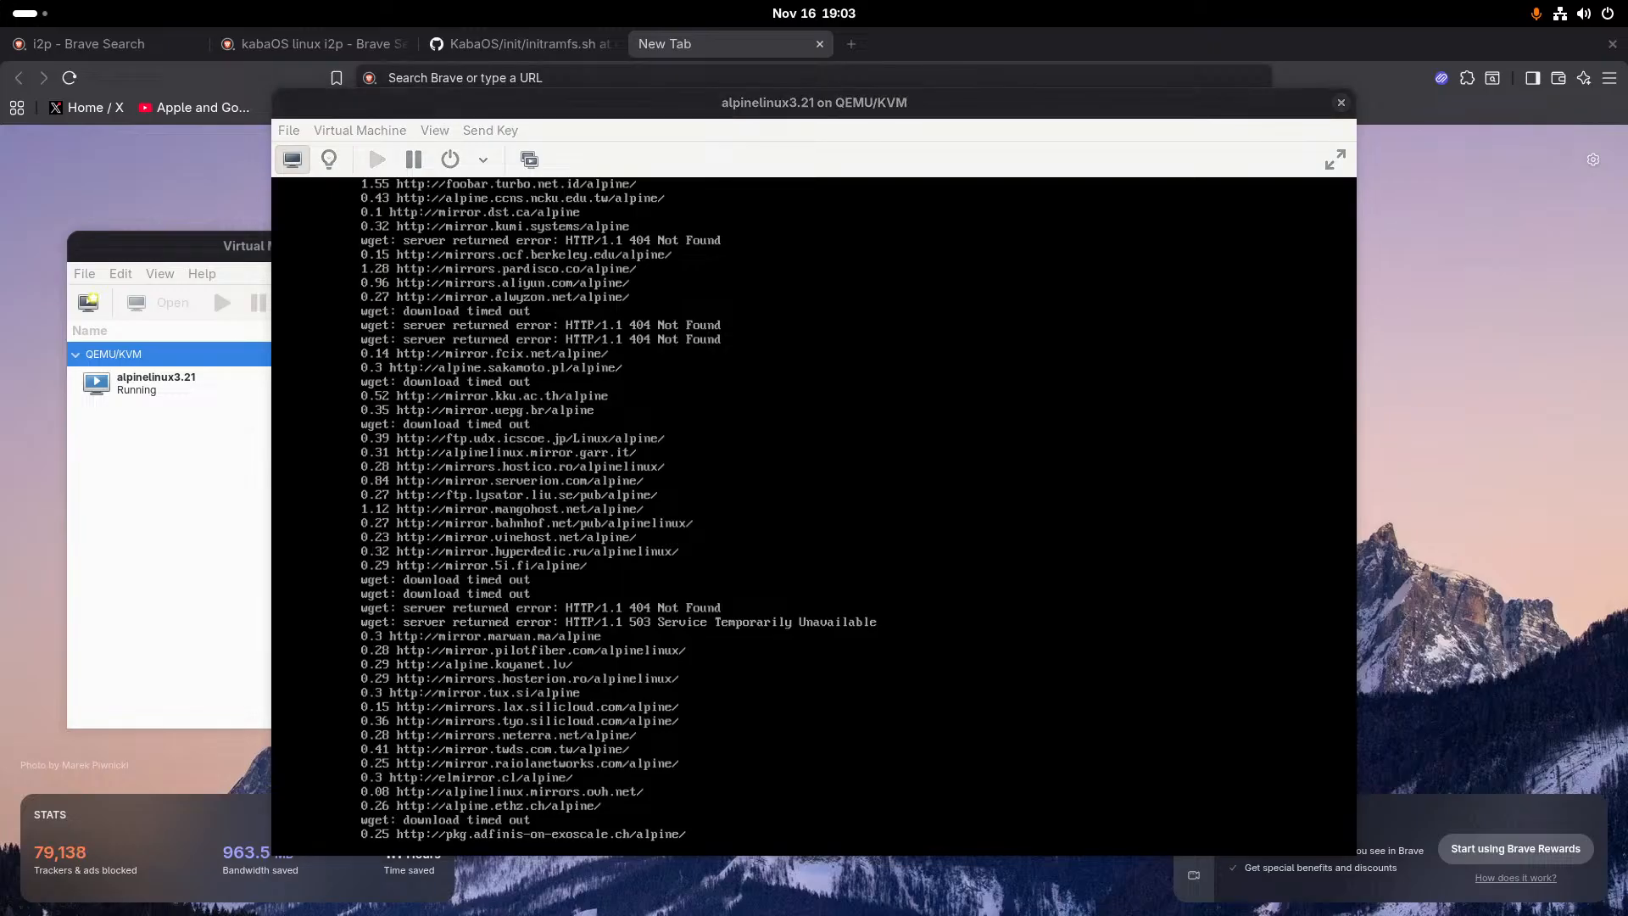
key("alt+Tab")
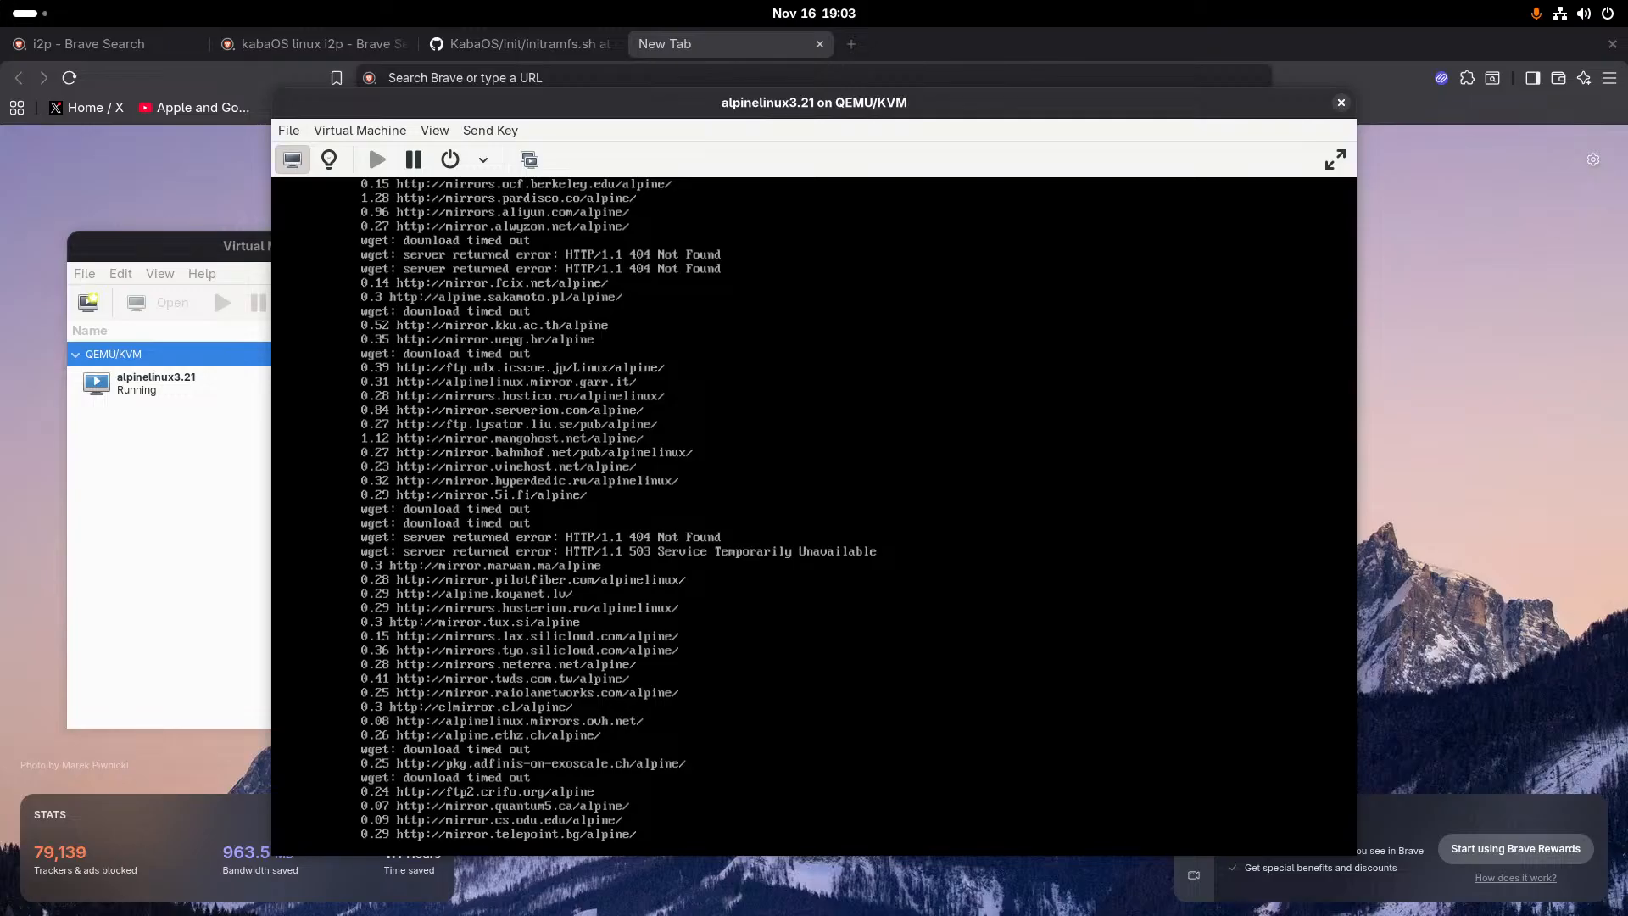
- Abort the running mirror search and restart the installation with the setup-alpine command
key("ctrl+c")
type("setup-alpine")
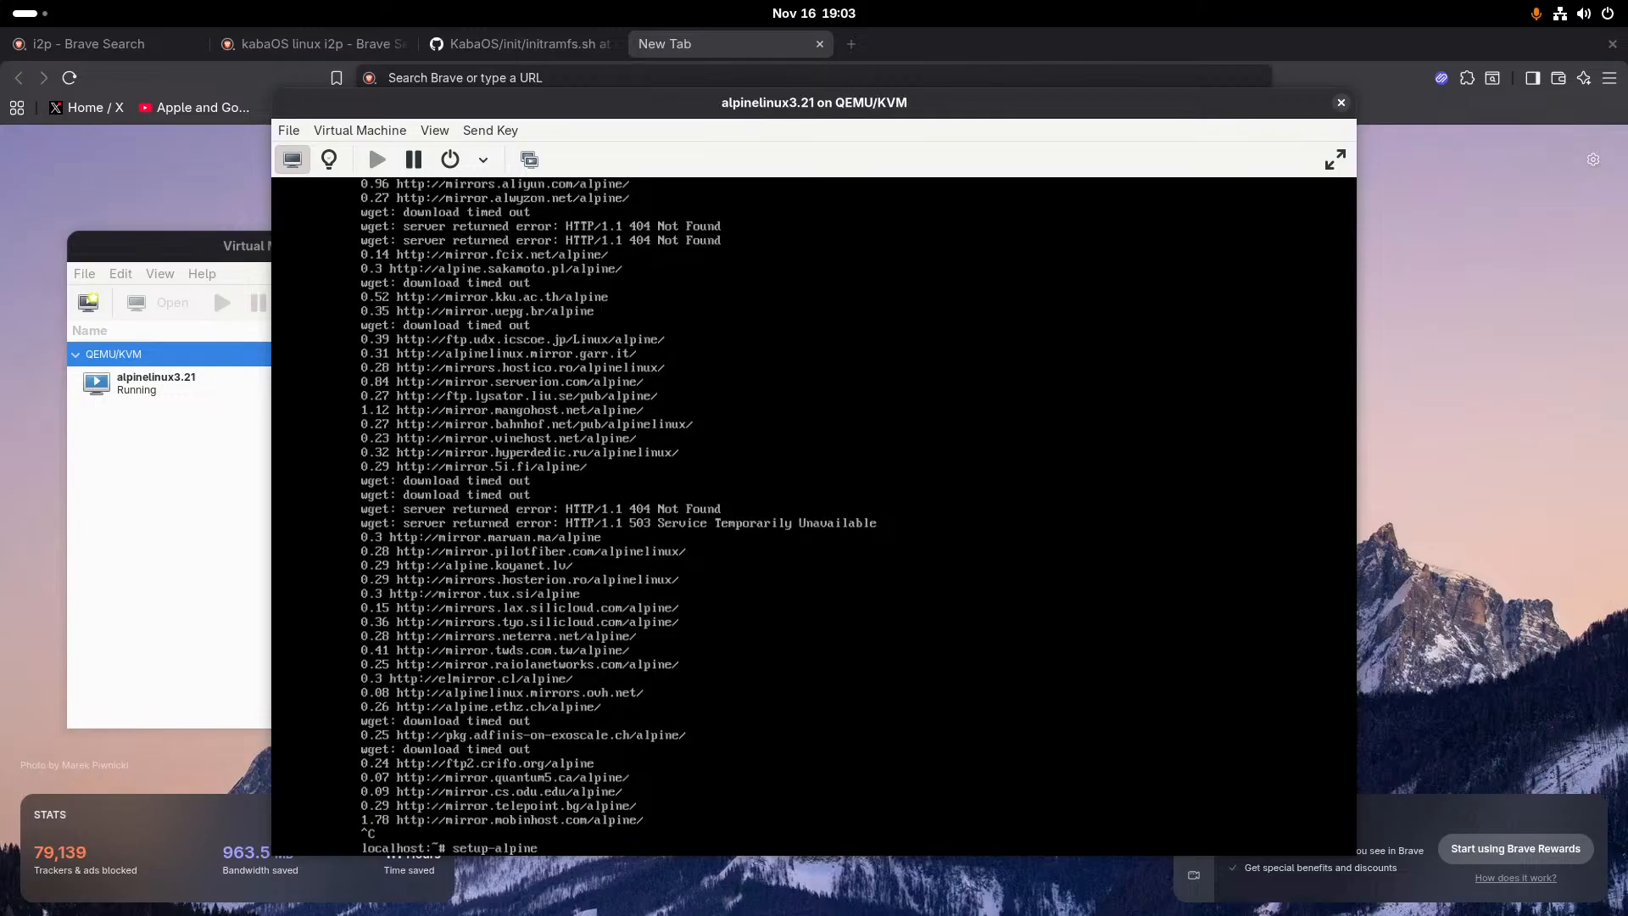
key("Return")
- Choose the us keyboard layout and the us variant in the restarted installer
type("us")
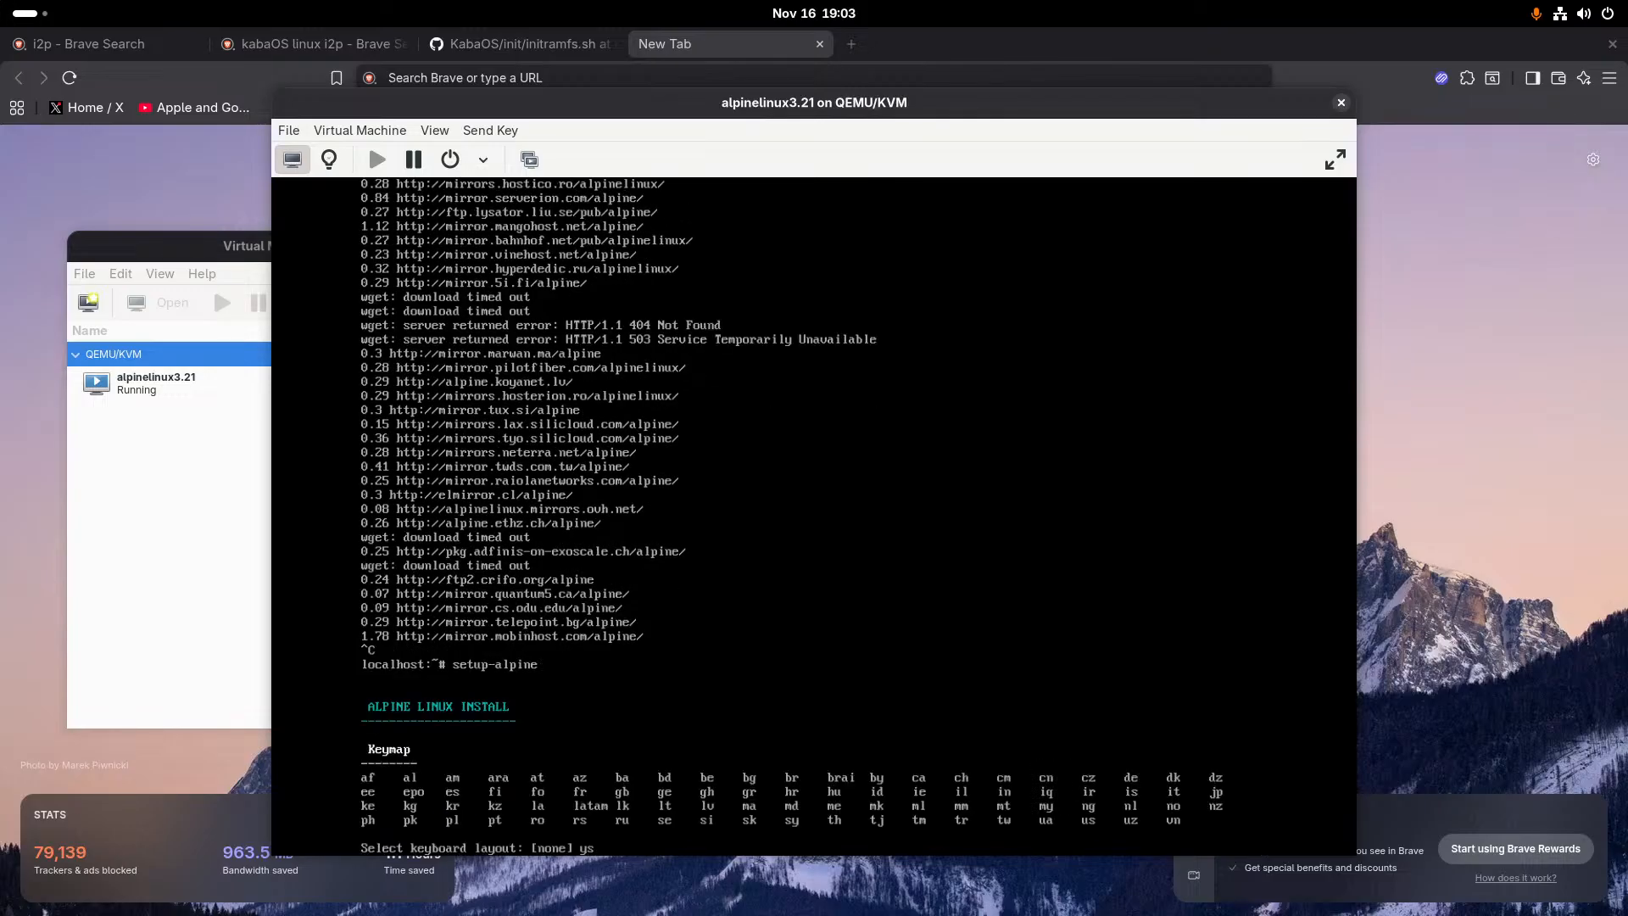
key("Return")
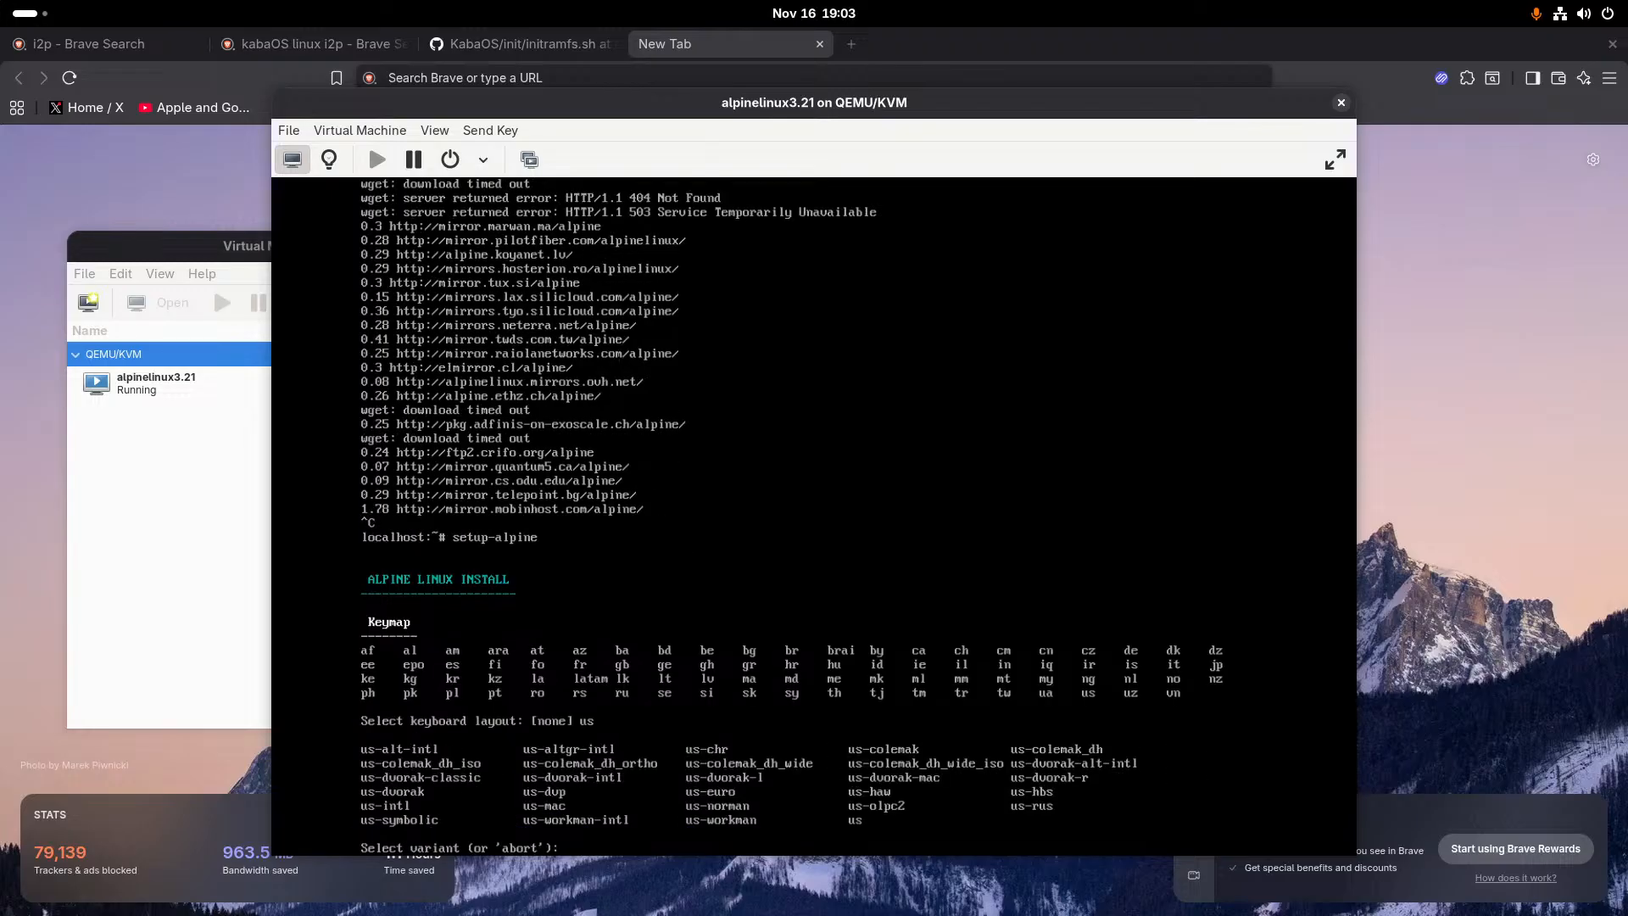
type("us")
key("Return")
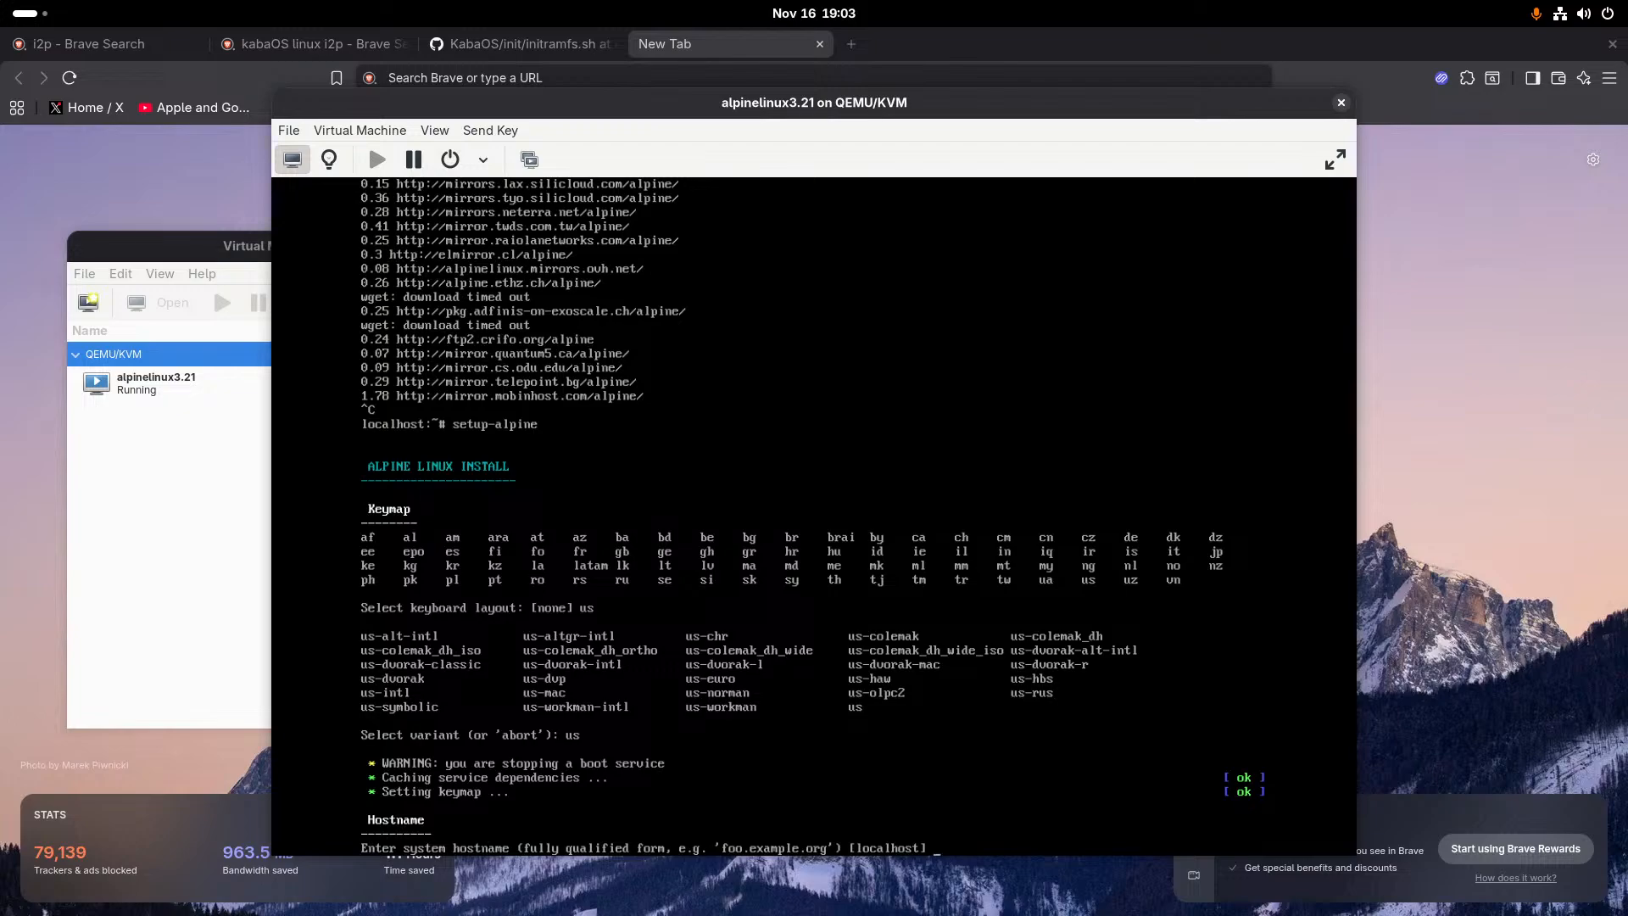
- Accept the default system hostname, localhost
type("local")
key("BackSpace")
key("BackSpace")
key("BackSpace")
key("BackSpace")
key("BackSpace")
type("g")
key("BackSpace")
key("BackSpace")
key("Return")
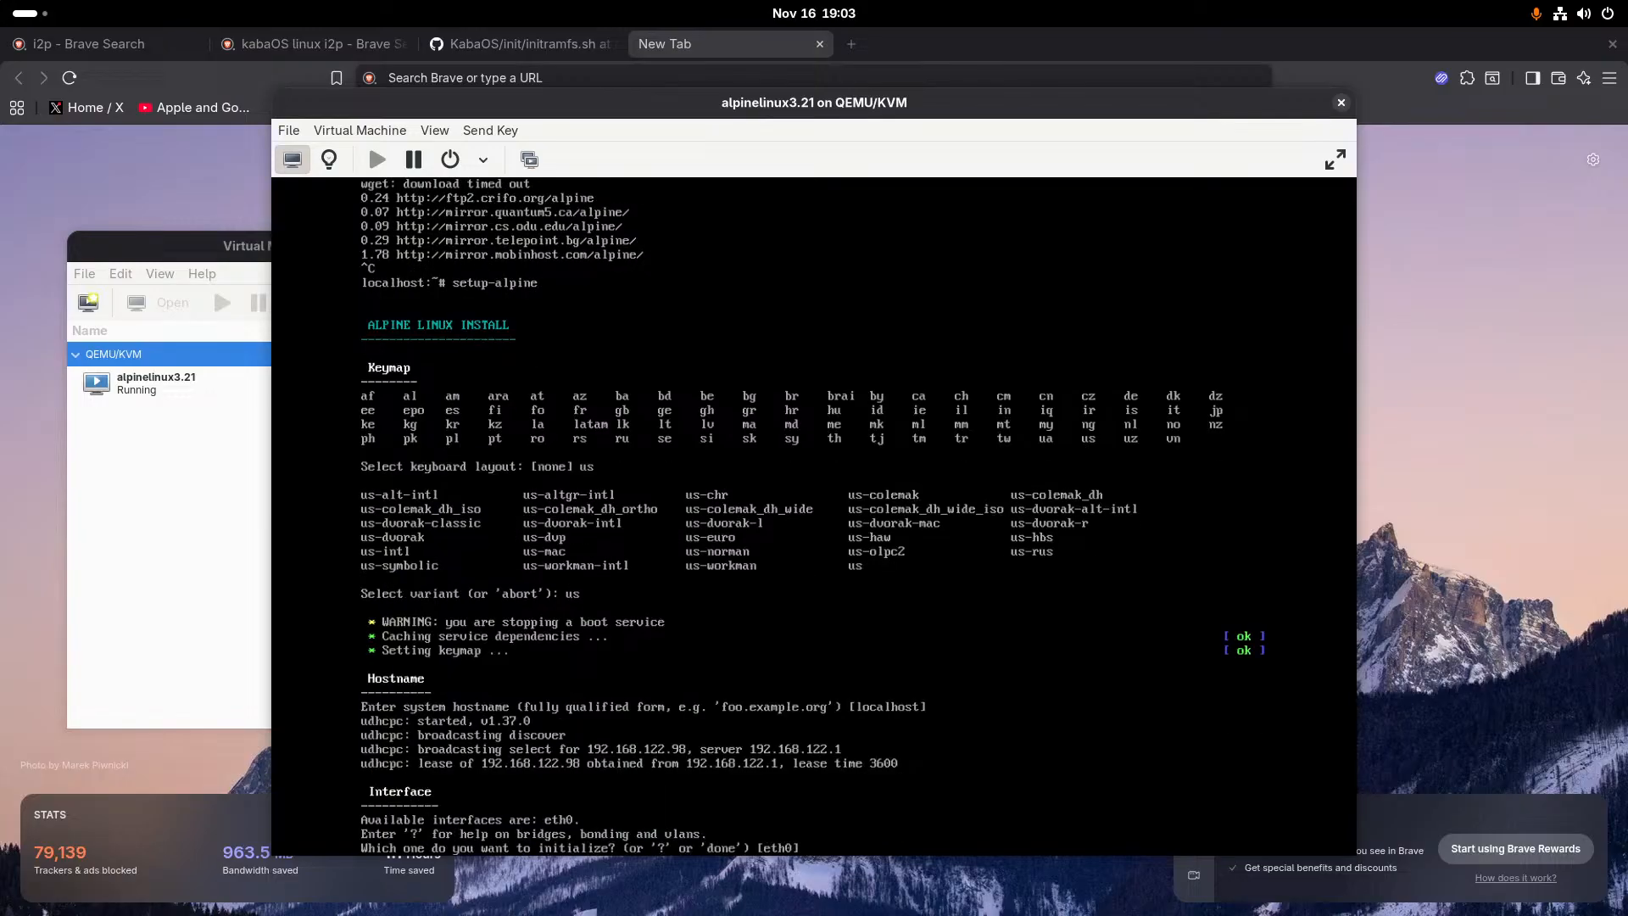
- Configure eth0 to get its IP address through dhcp, without any manual network configuration
type("eth0")
key("Return")
type("d")
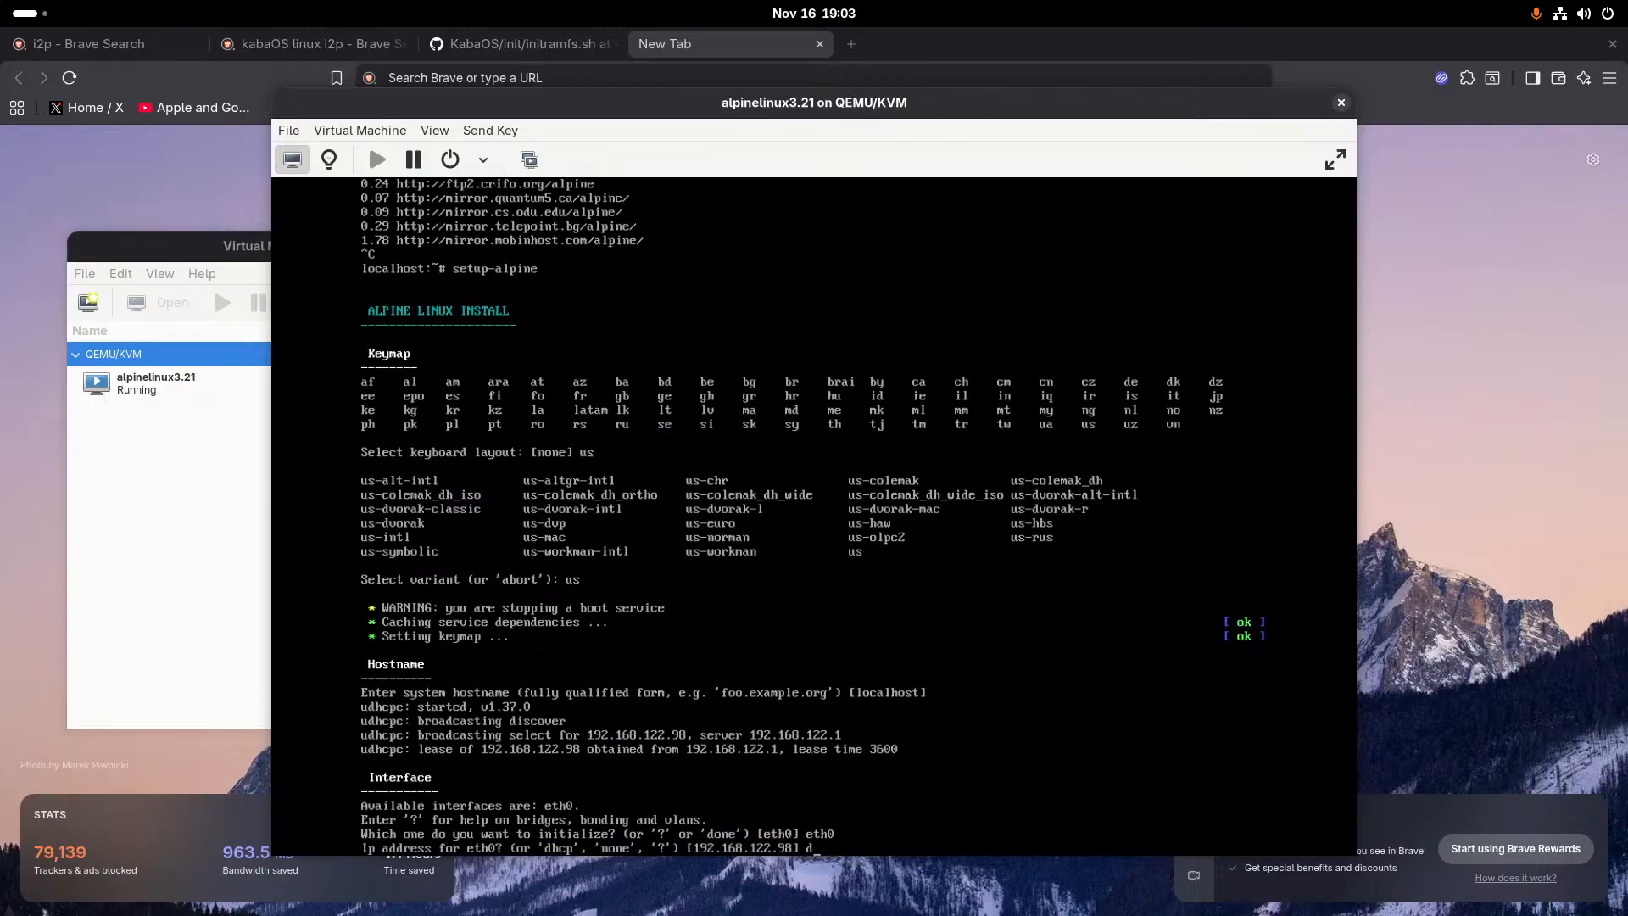
type("hco")
key("BackSpace")
type("p")
key("Return")
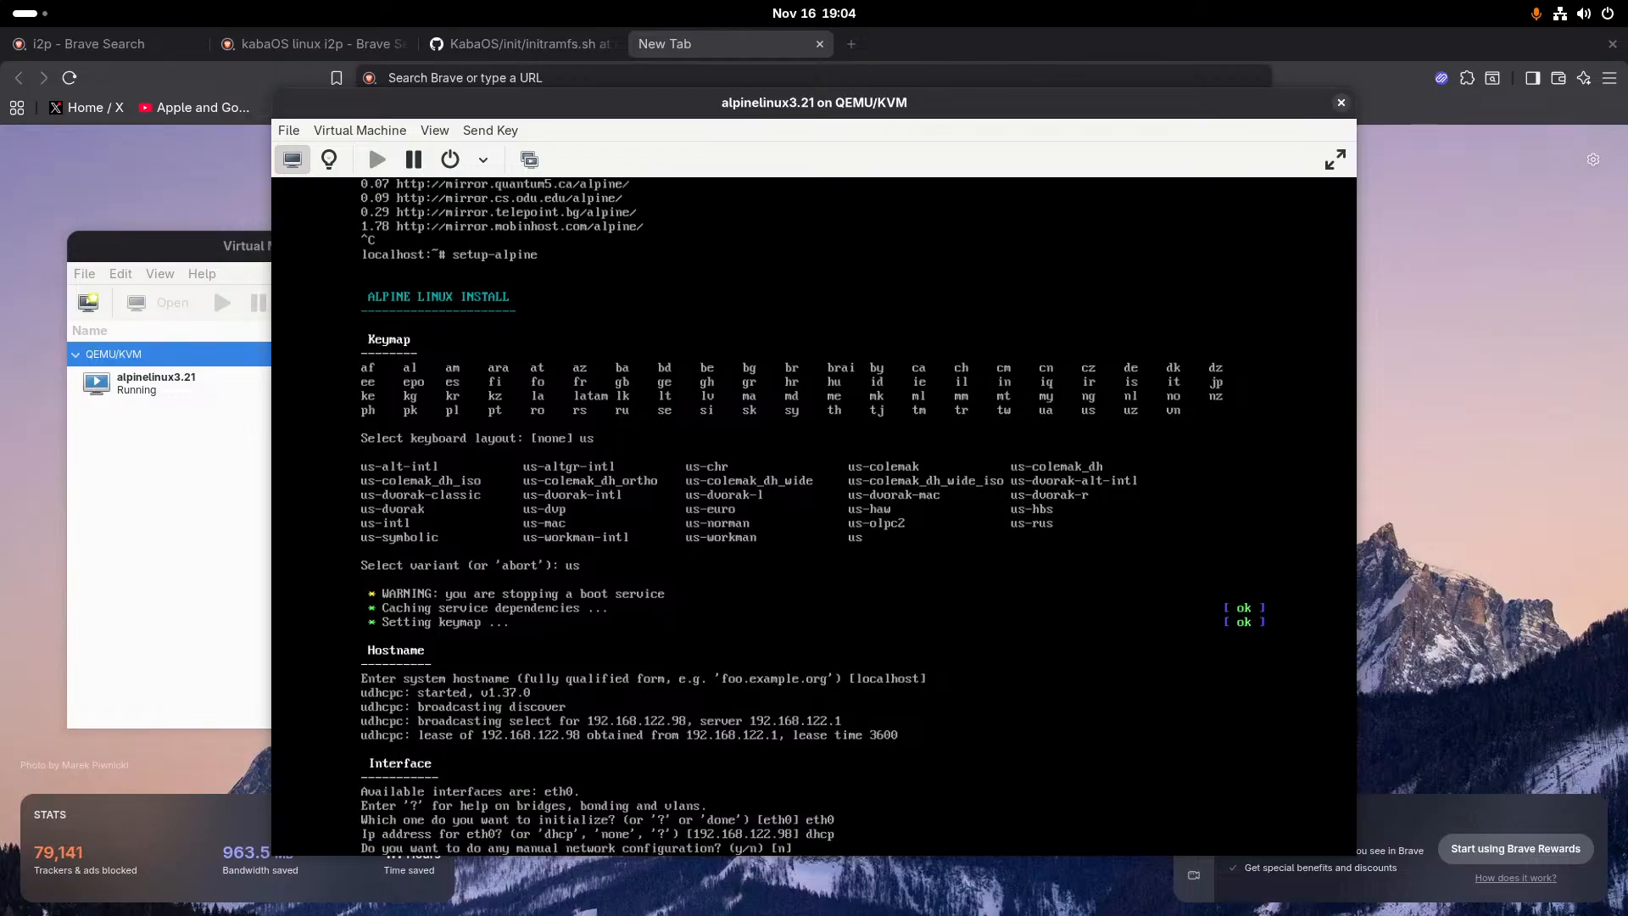
type("n")
key("Return")
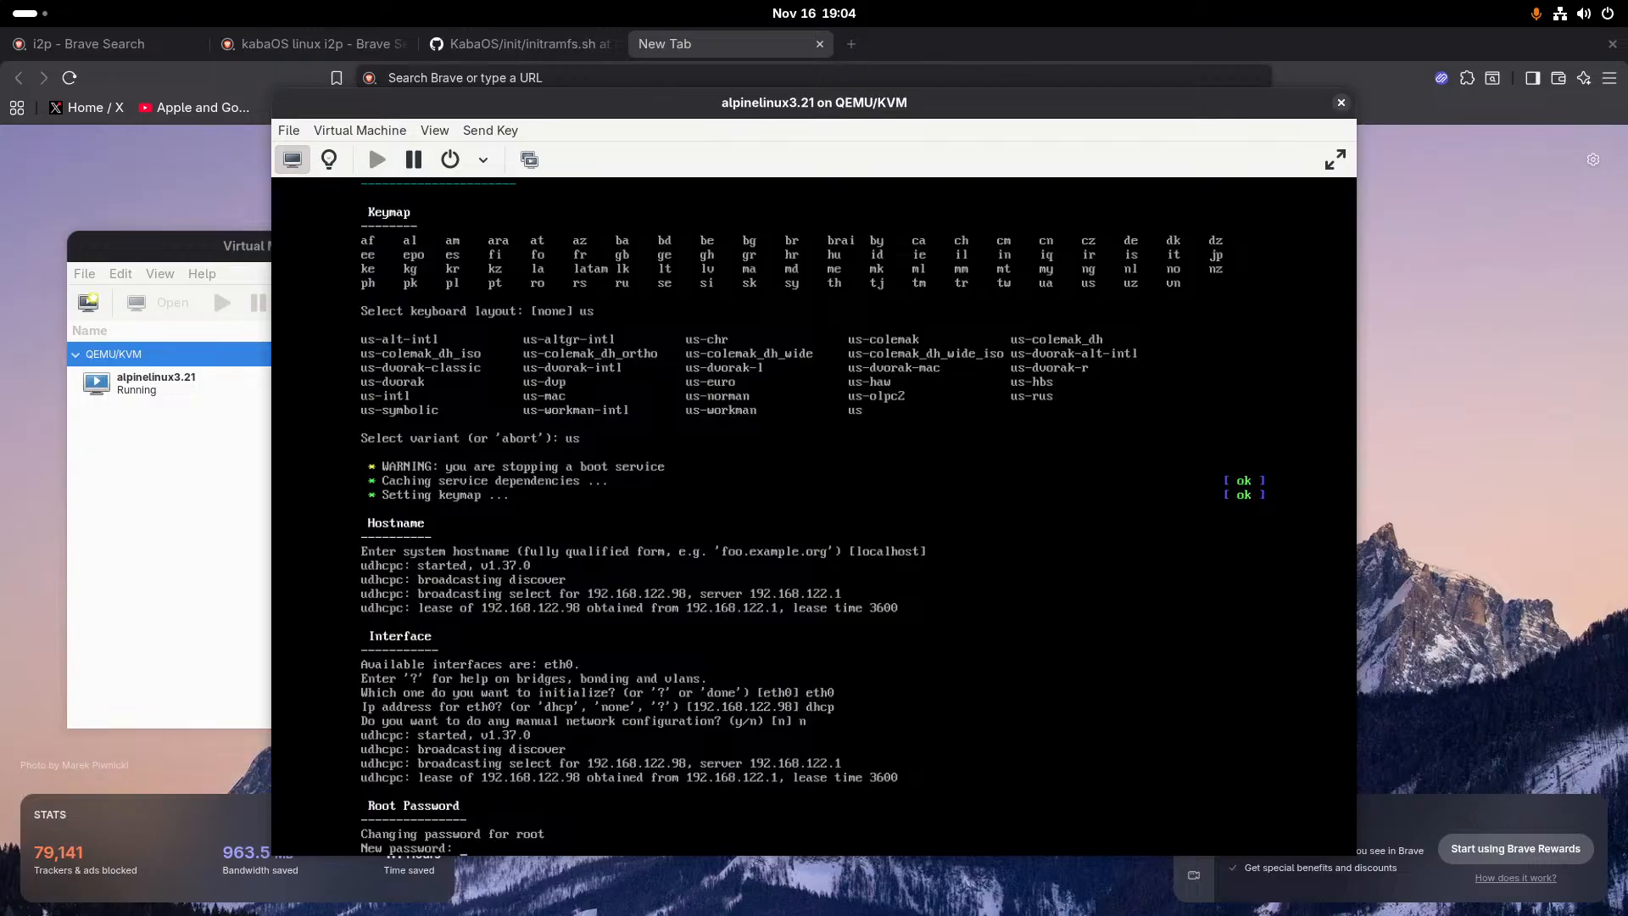
- Set the root password by entering and retyping it at the installer's prompts
key("Return")
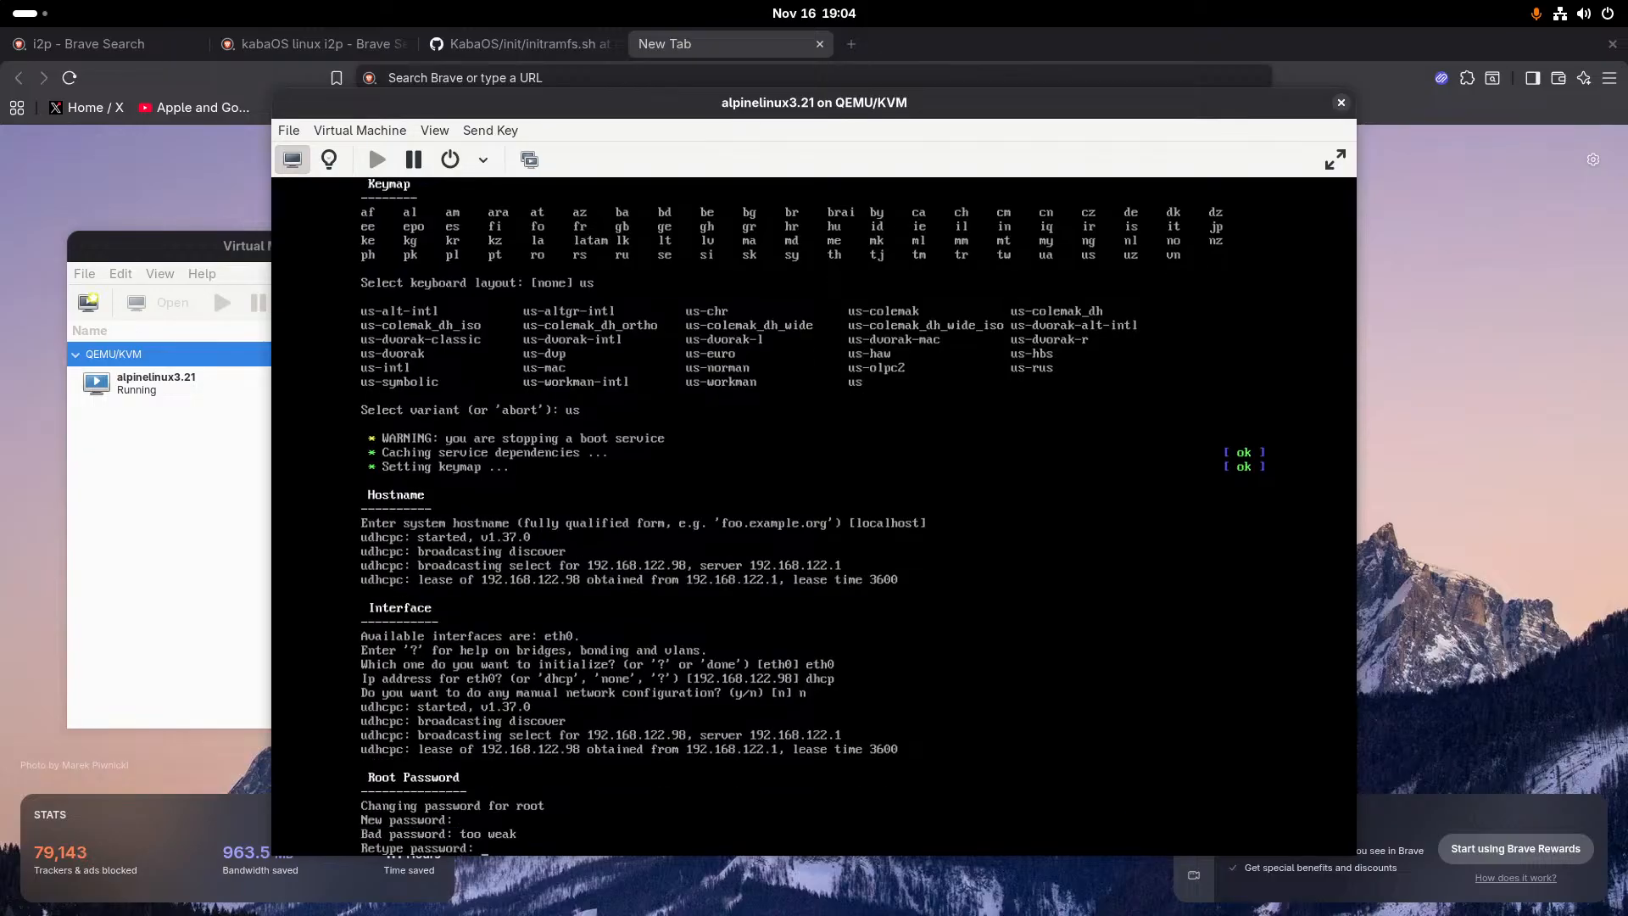
key("Return")
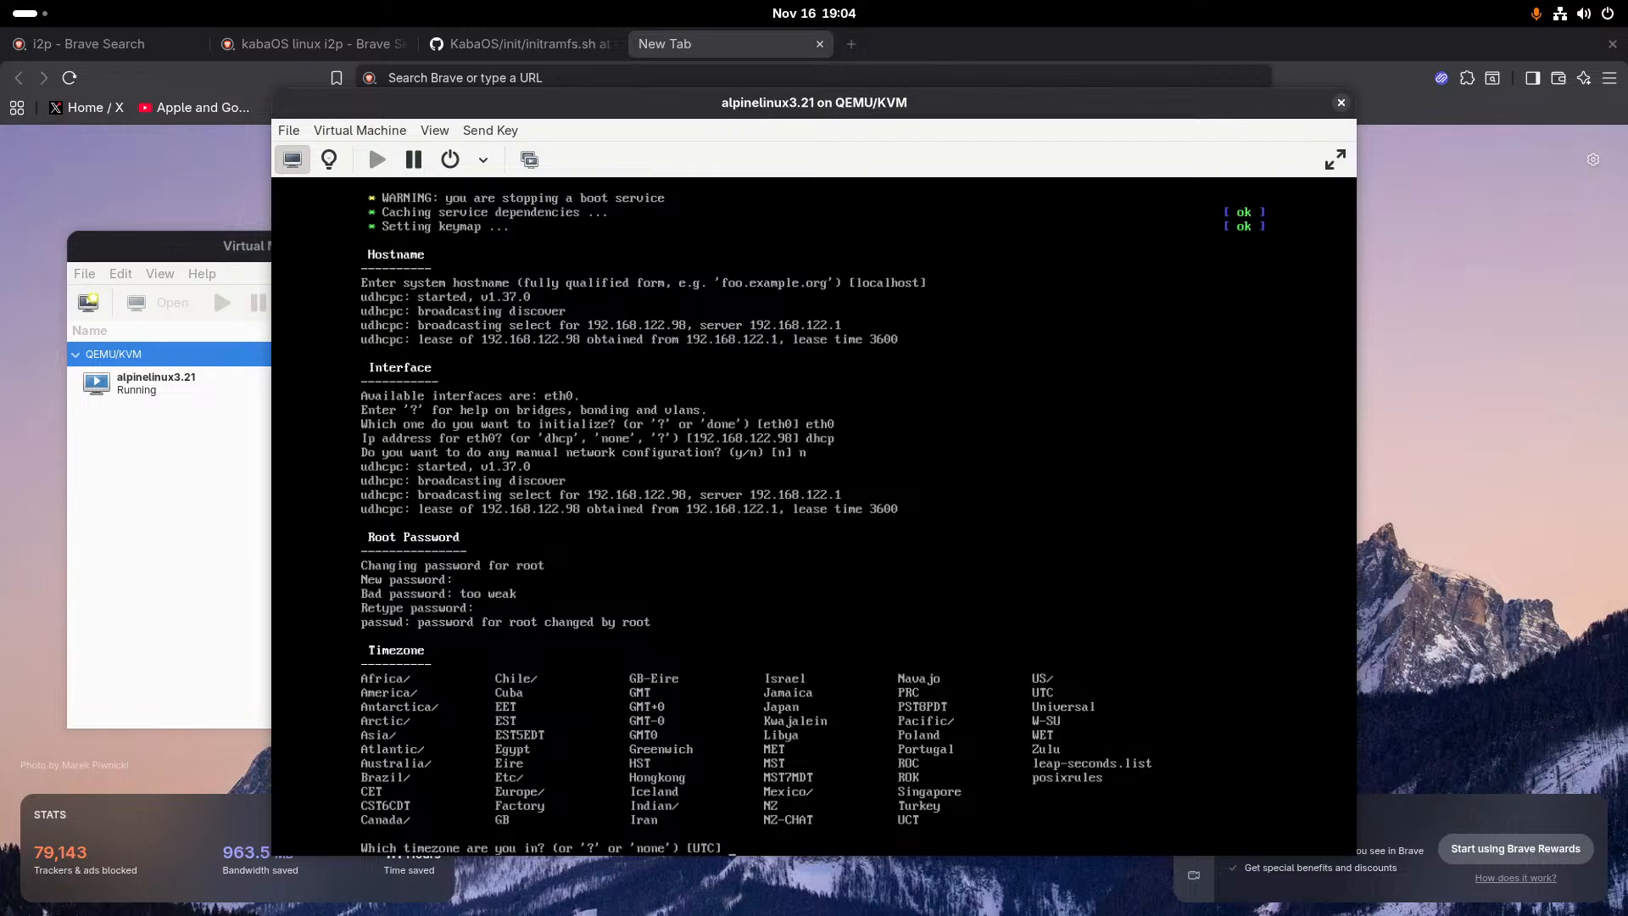
- Choose the America timezone and the Chicago sub-timezone
type("America")
key("Return")
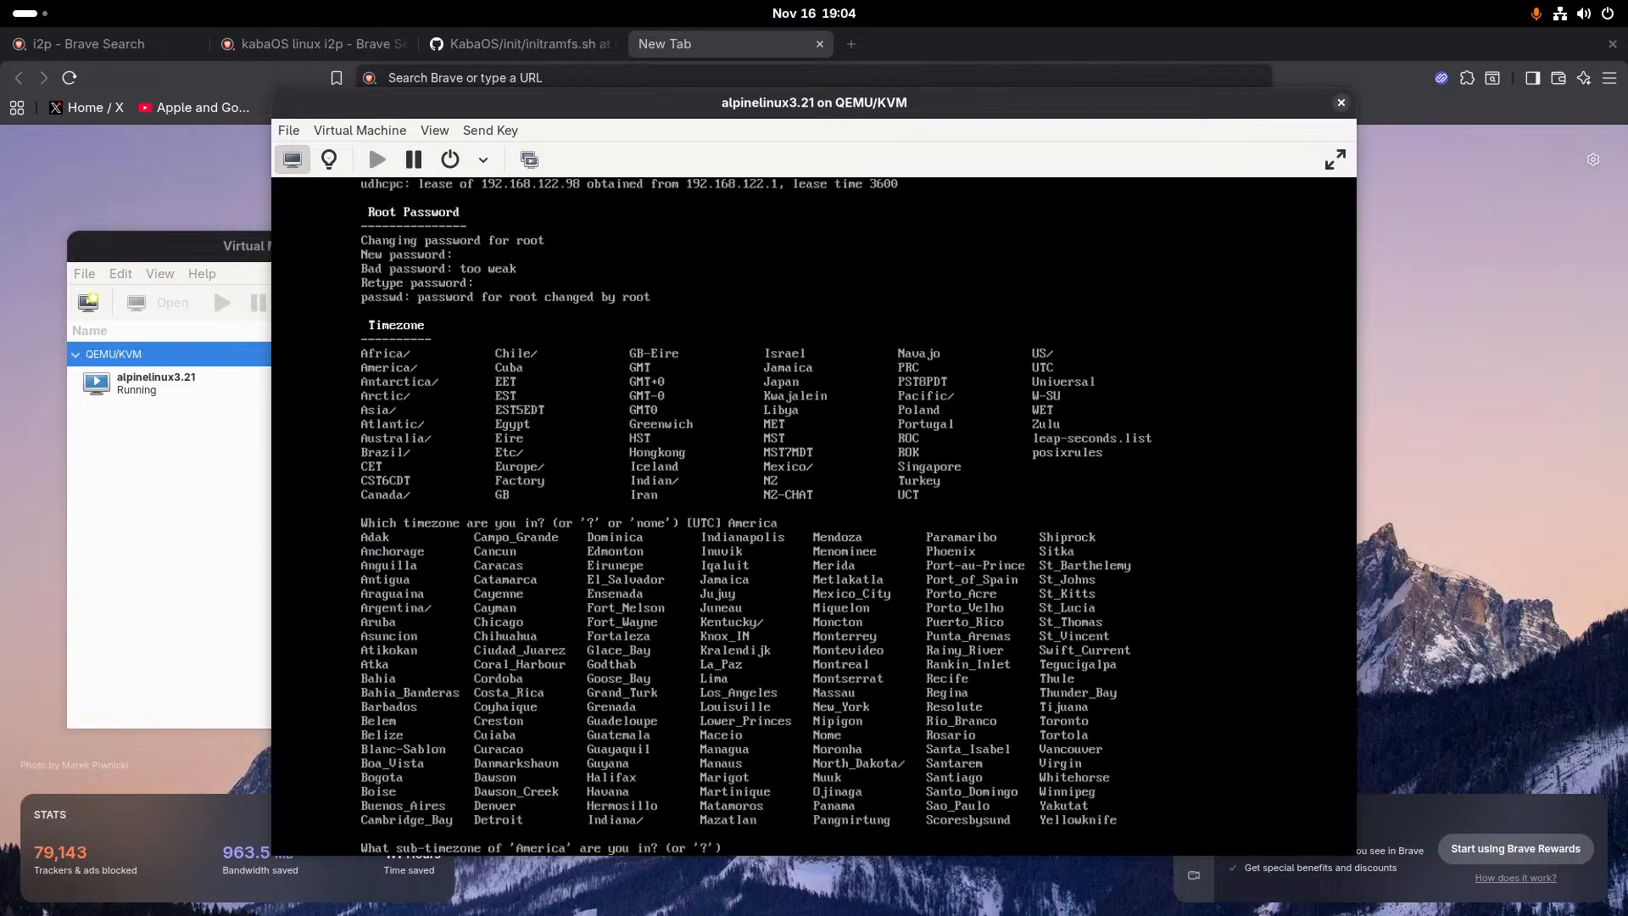
type("CH")
type("h")
type("icago")
key("Return")
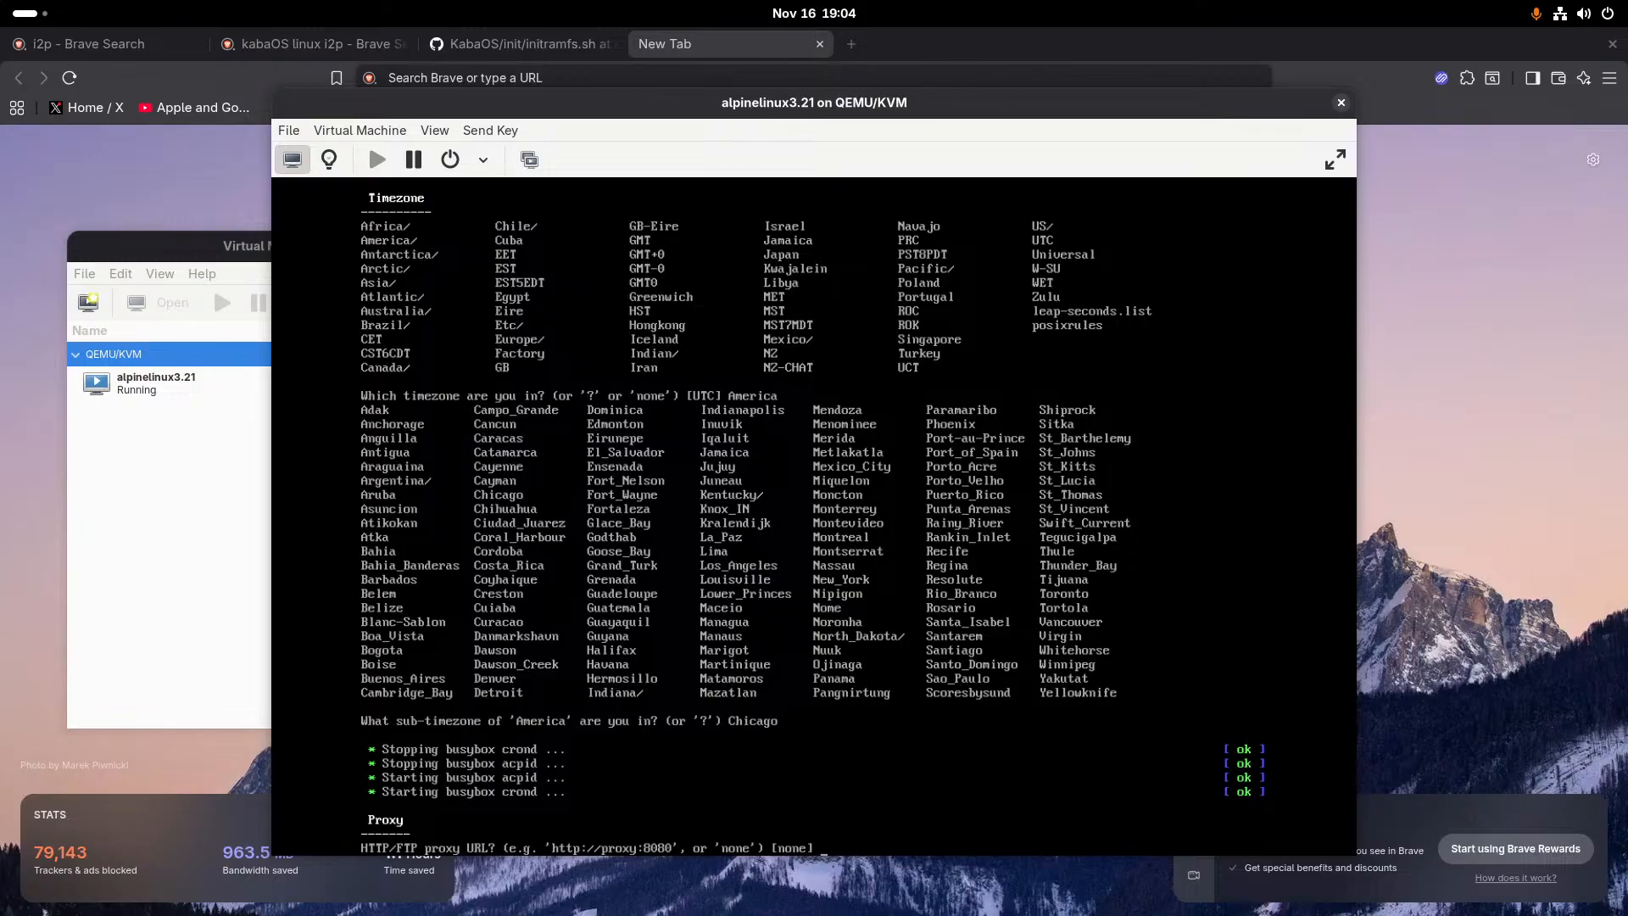
- Choose none for the HTTP/FTP proxy and start the search for the fastest APK mirror
type("none")
key("Return")
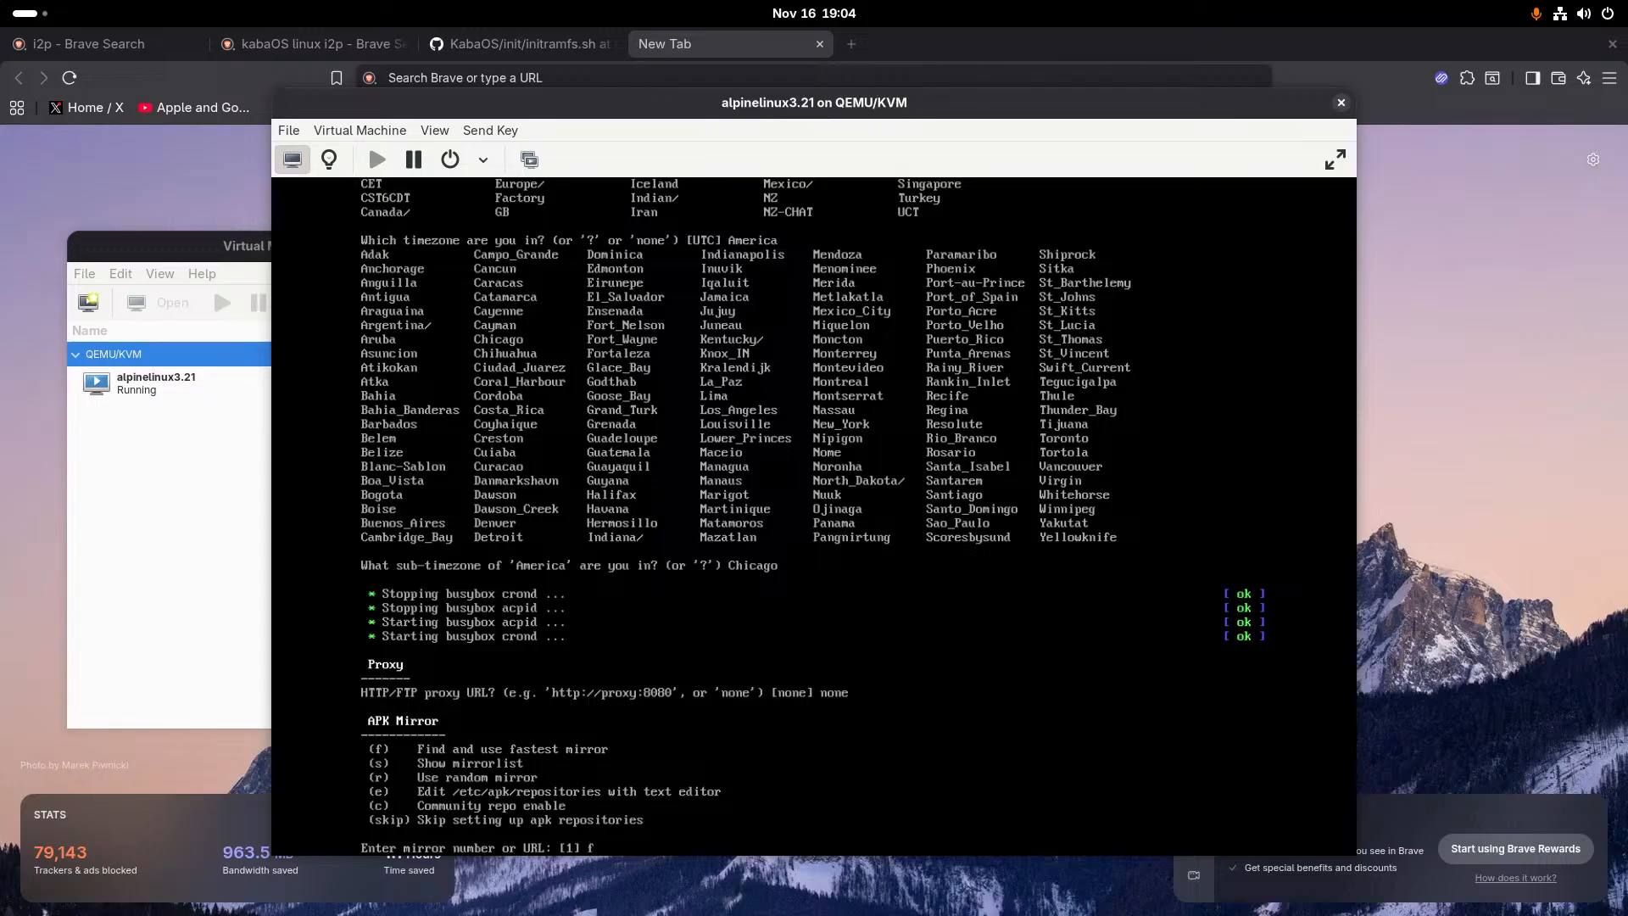
type("f")
key("Return")
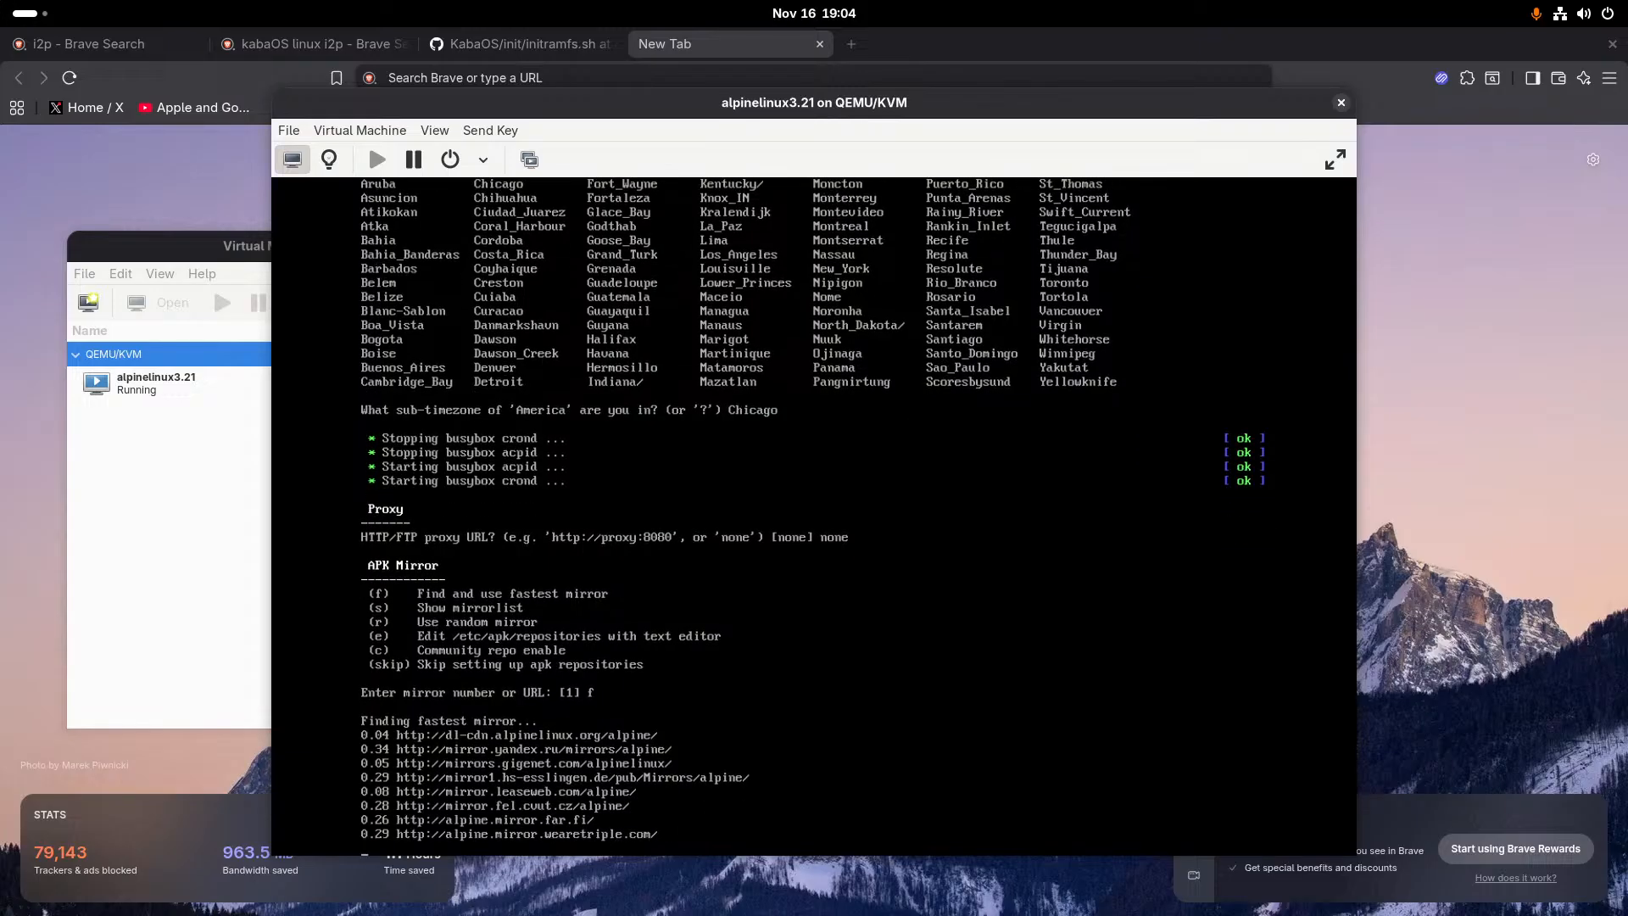
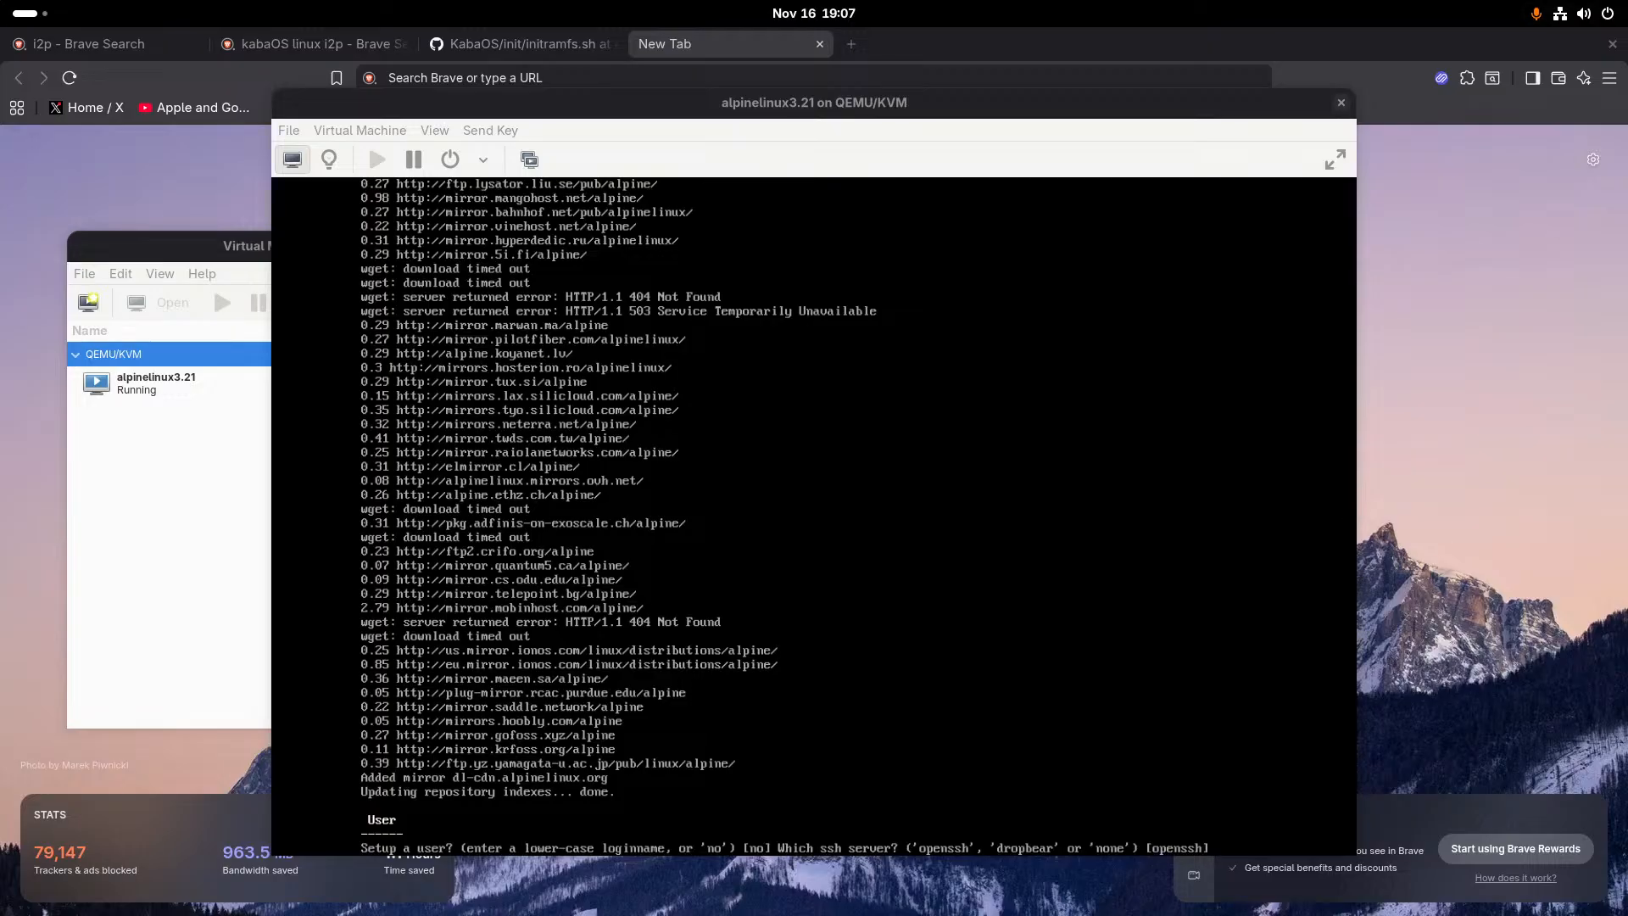
- Try to enter fed12 as the login name for a new user
left_click(814, 515)
type("fed")
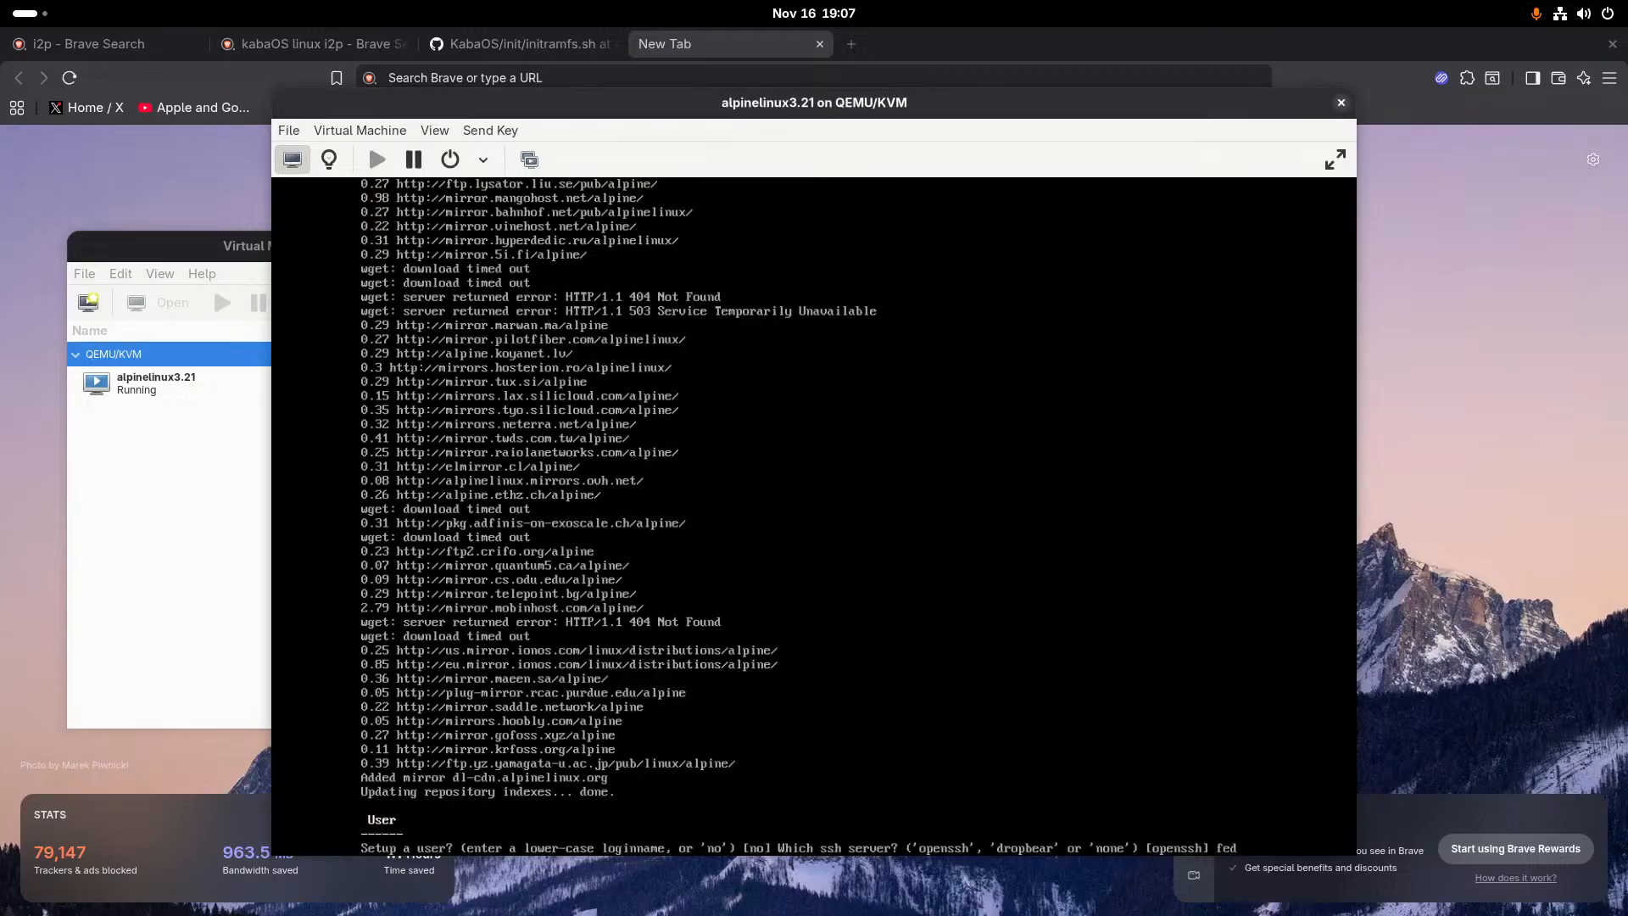
type("12")
key("Return")
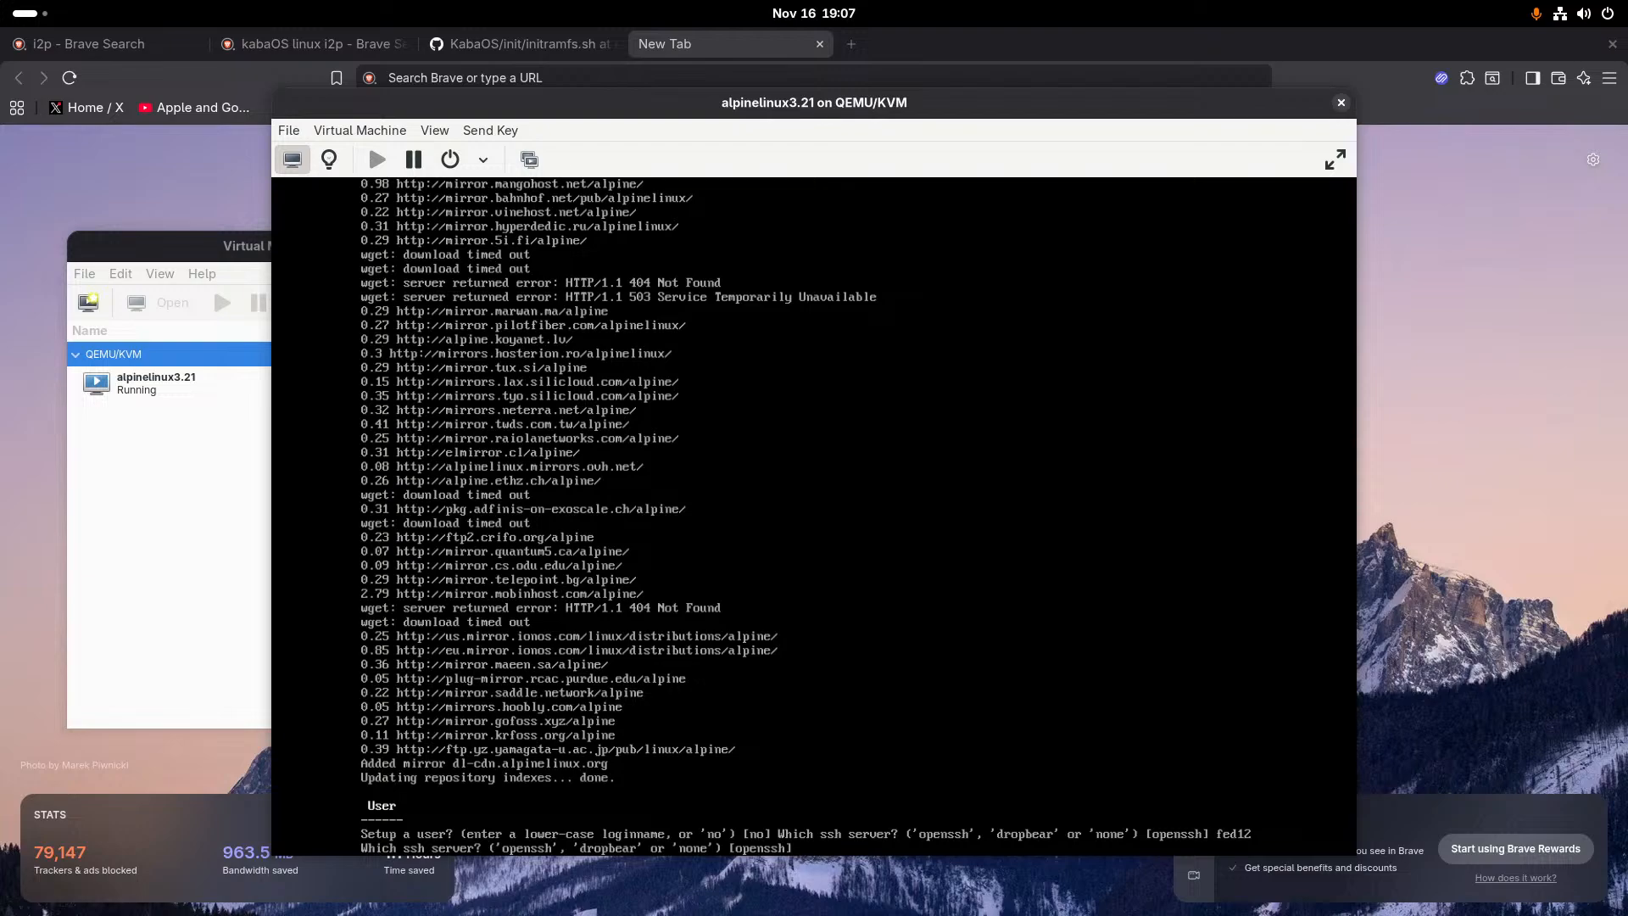
- Choose openssh as the SSH server and answer no to allowing root SSH login
type("openssh")
key("Return")
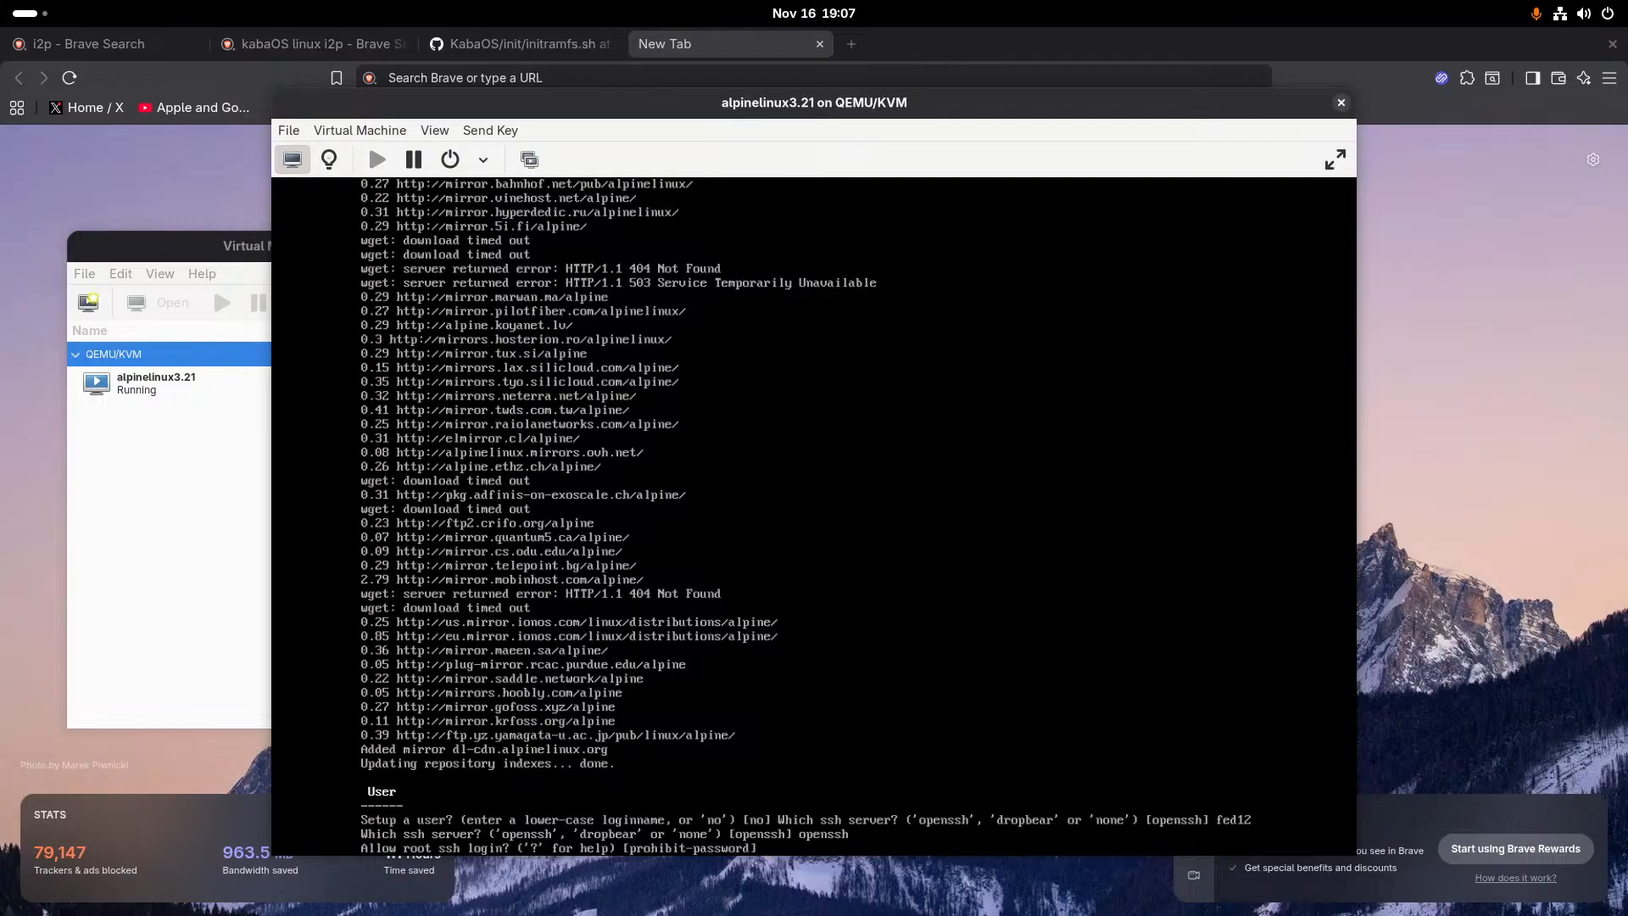
type("no")
key("Return")
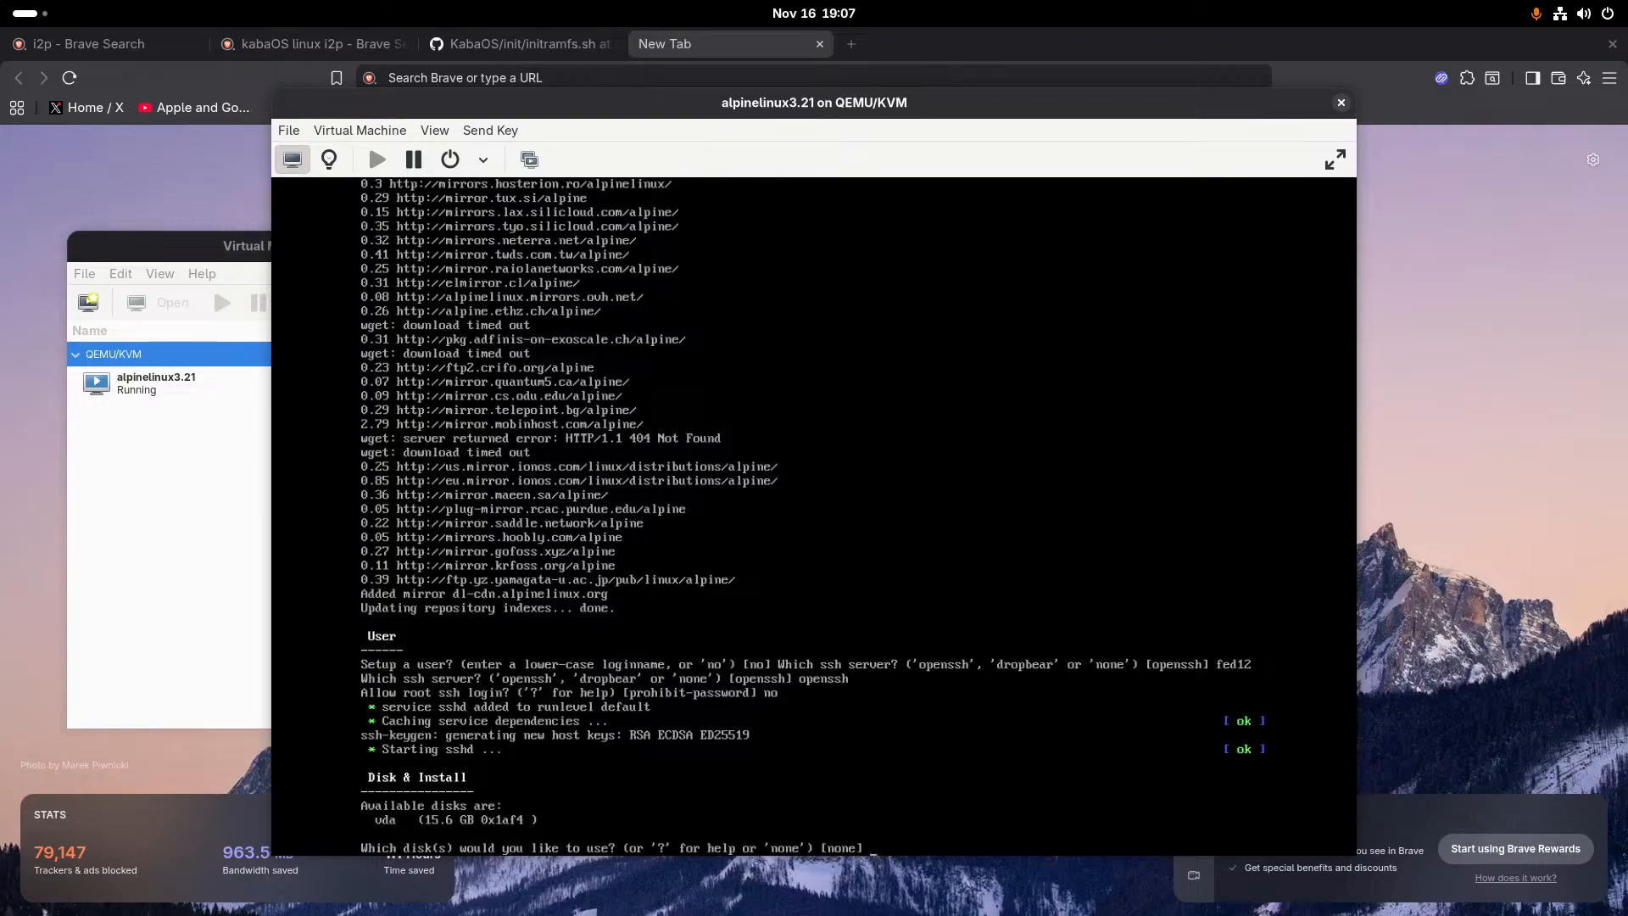
- Install Alpine on disk vda in sys mode and agree to erase the disk
type("vda")
key("Return")
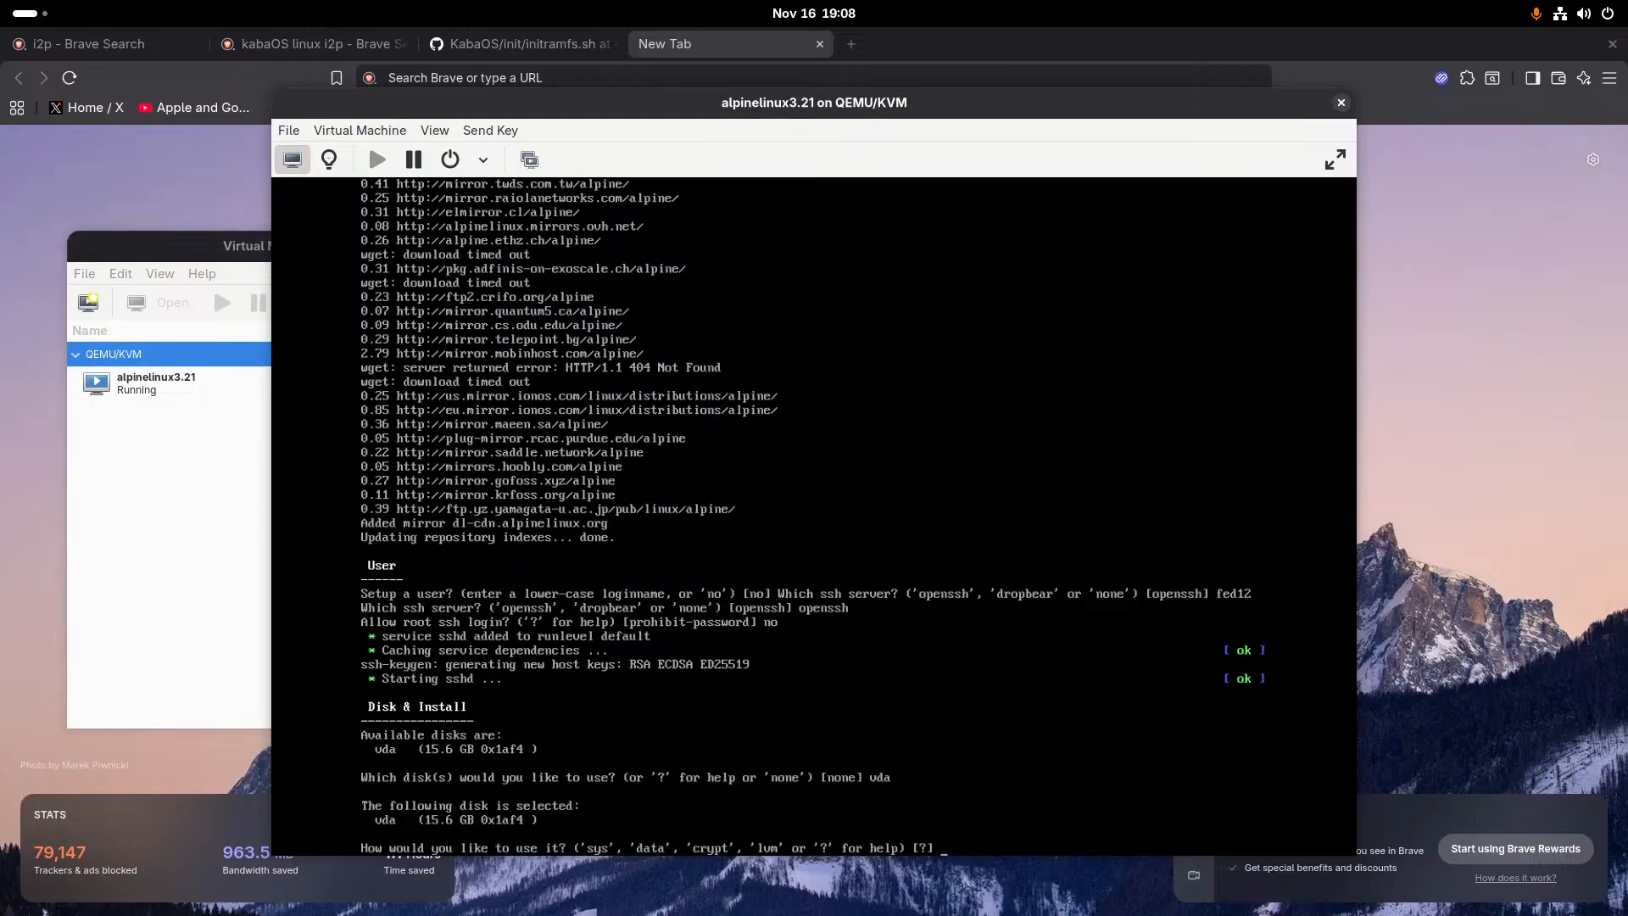
type("sys")
key("Return")
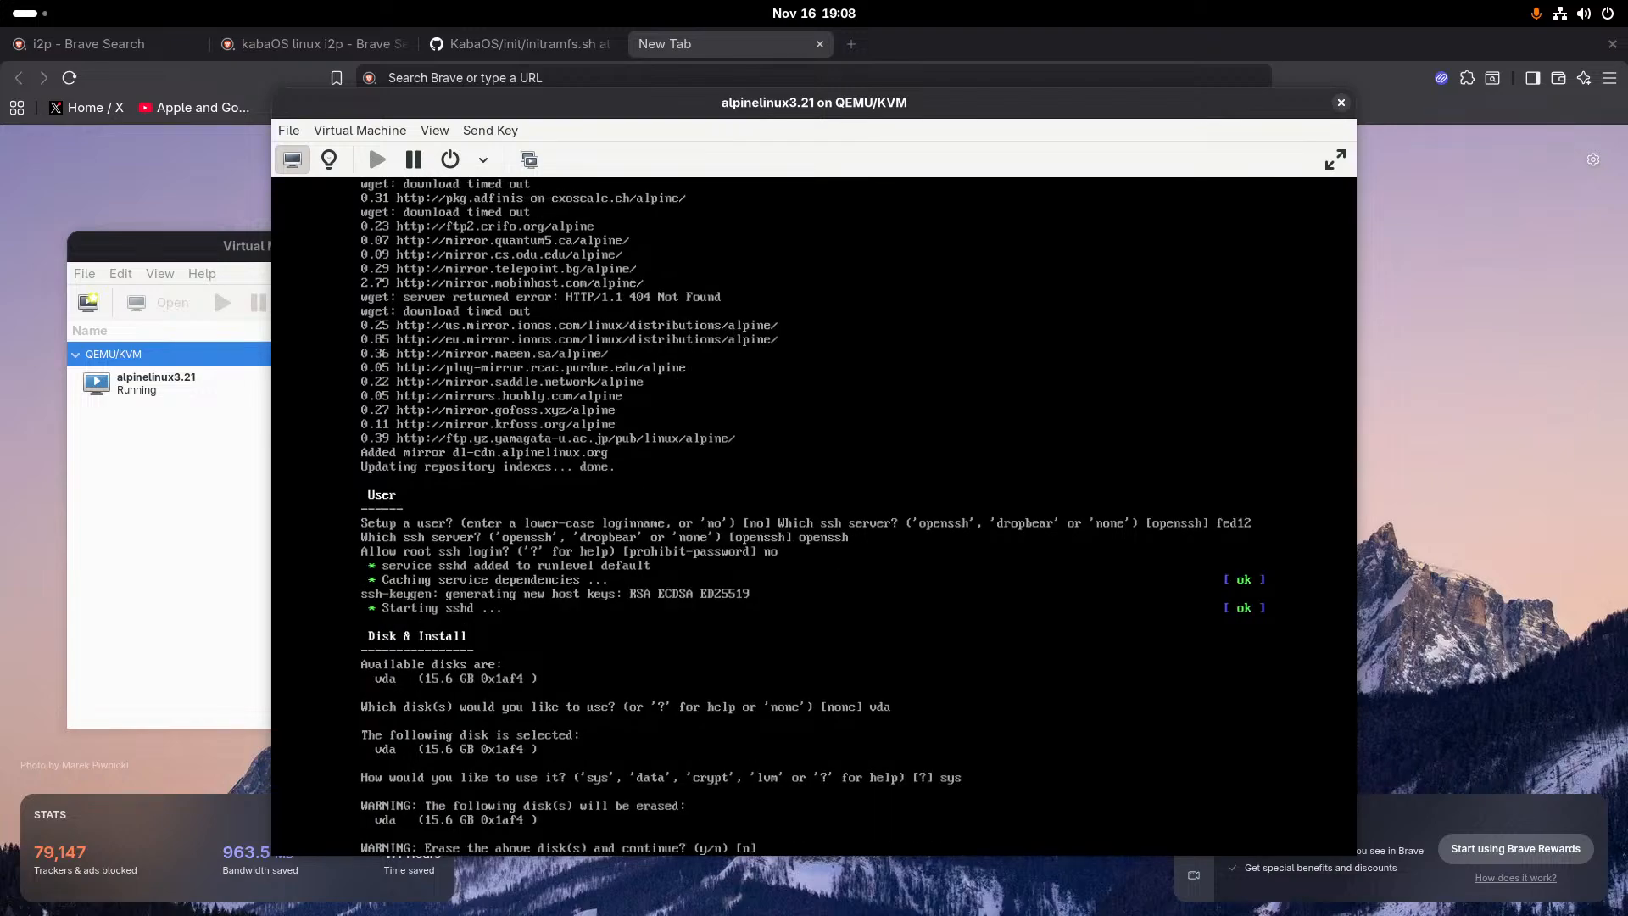
type("y")
key("Return")
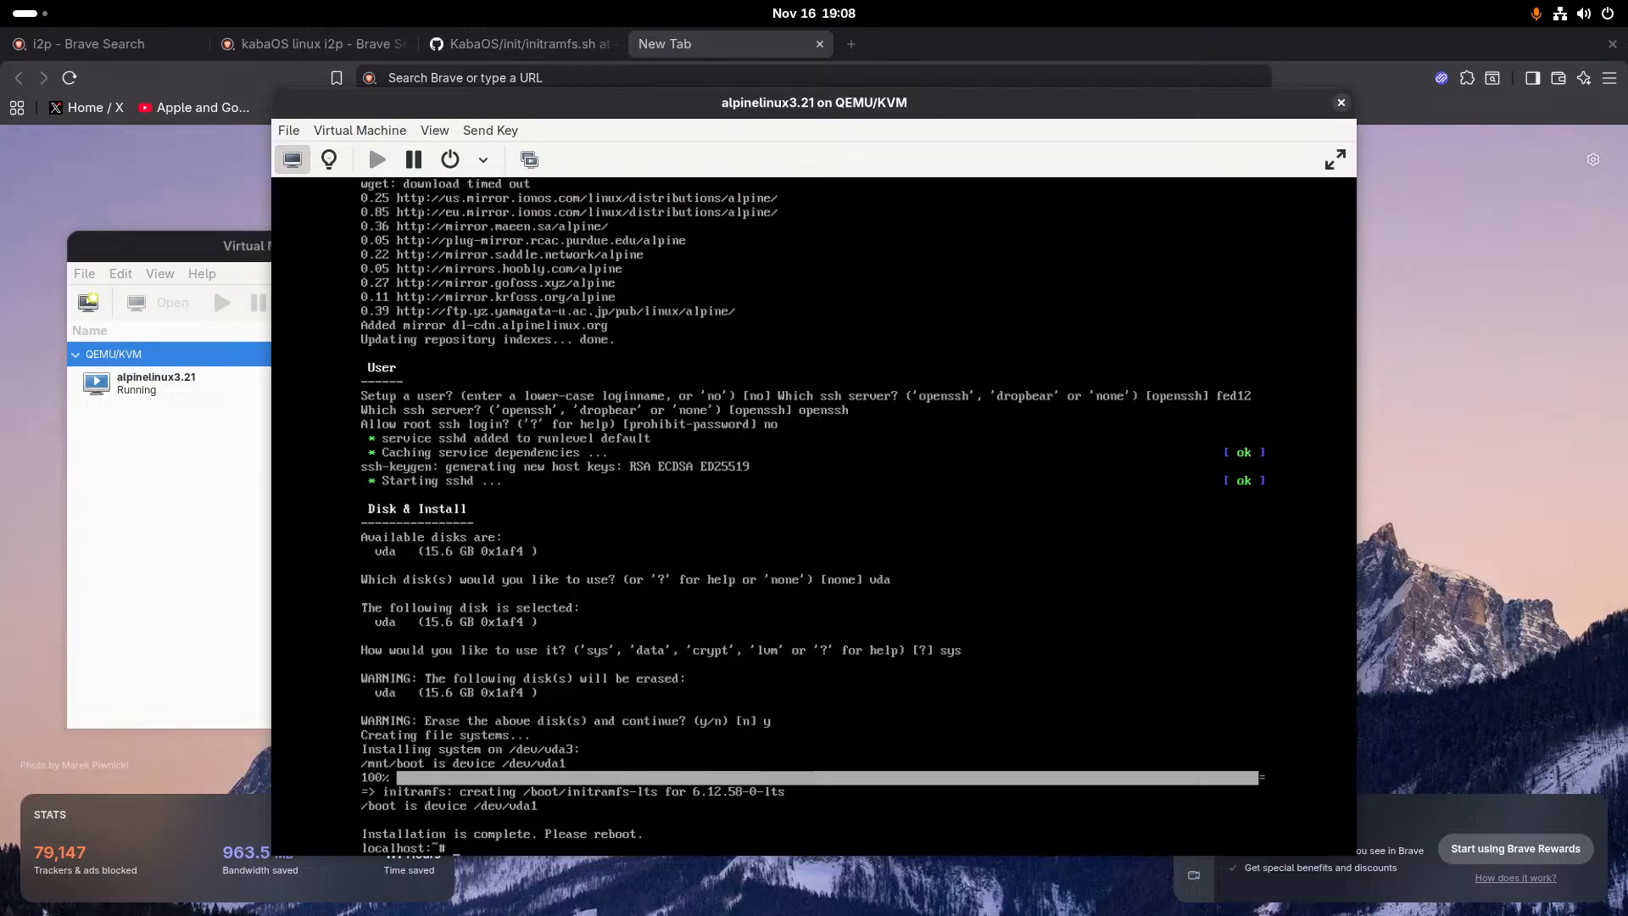
- Reboot the virtual machine into the installed Alpine system
type("rebii")
key("BackSpace")
key("BackSpace")
type("oor")
key("Return")
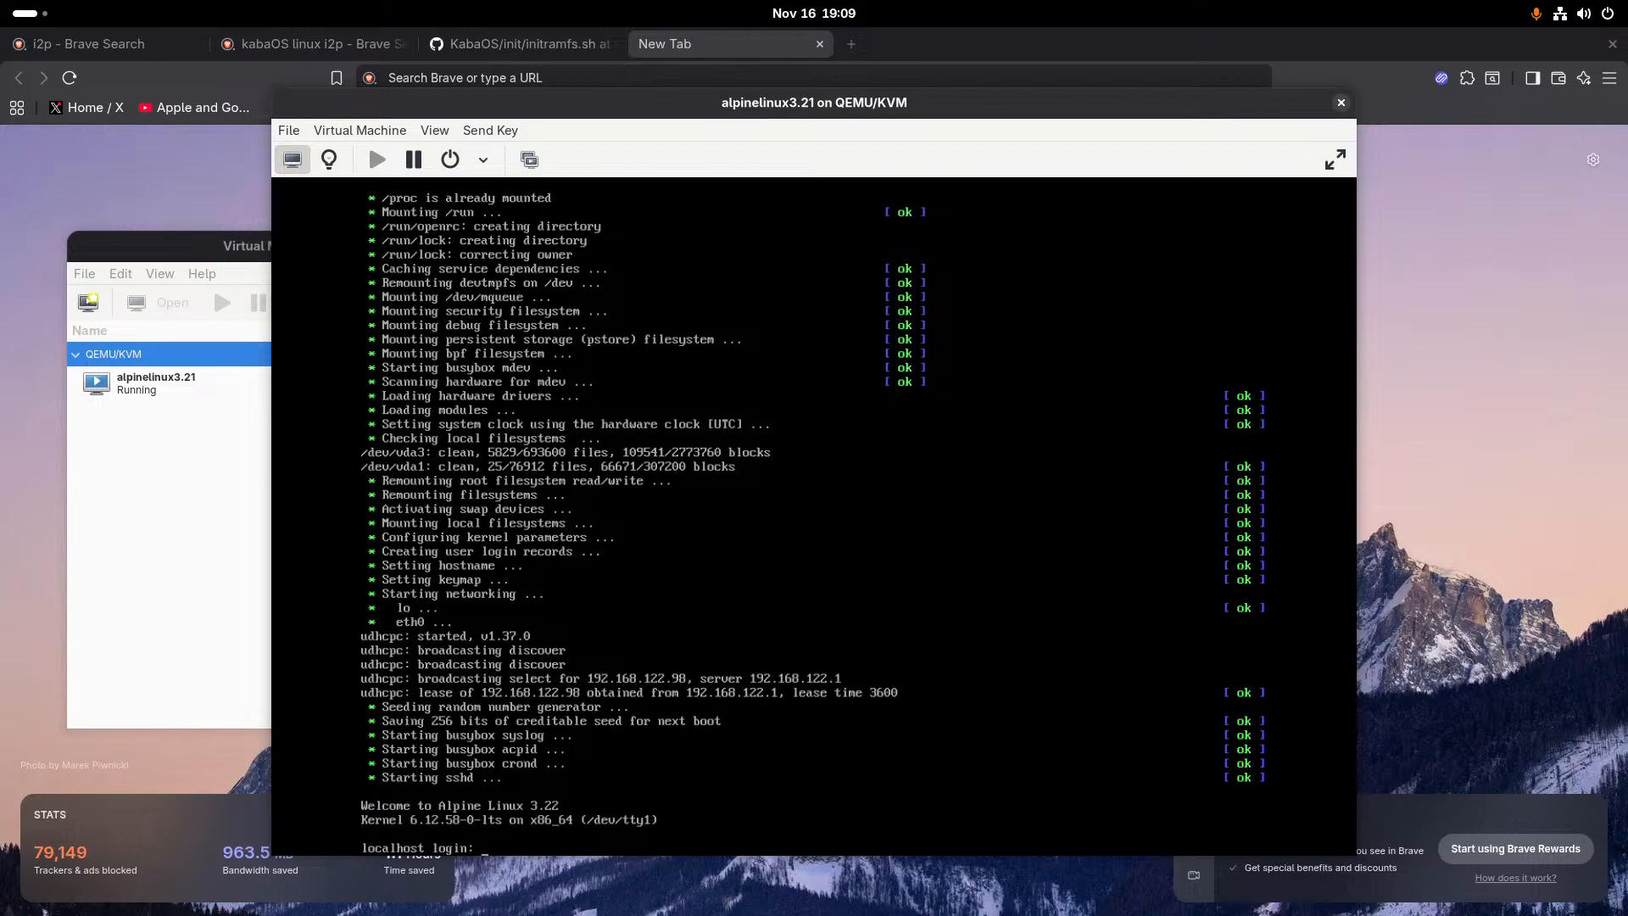
- Try to log in as fed12, entering the account password
type("fed")
key("End")
key("End")
key("BackSpace")
key("BackSpace")
key("BackSpace")
key("BackSpace")
key("BackSpace")
type("12")
key("Return")
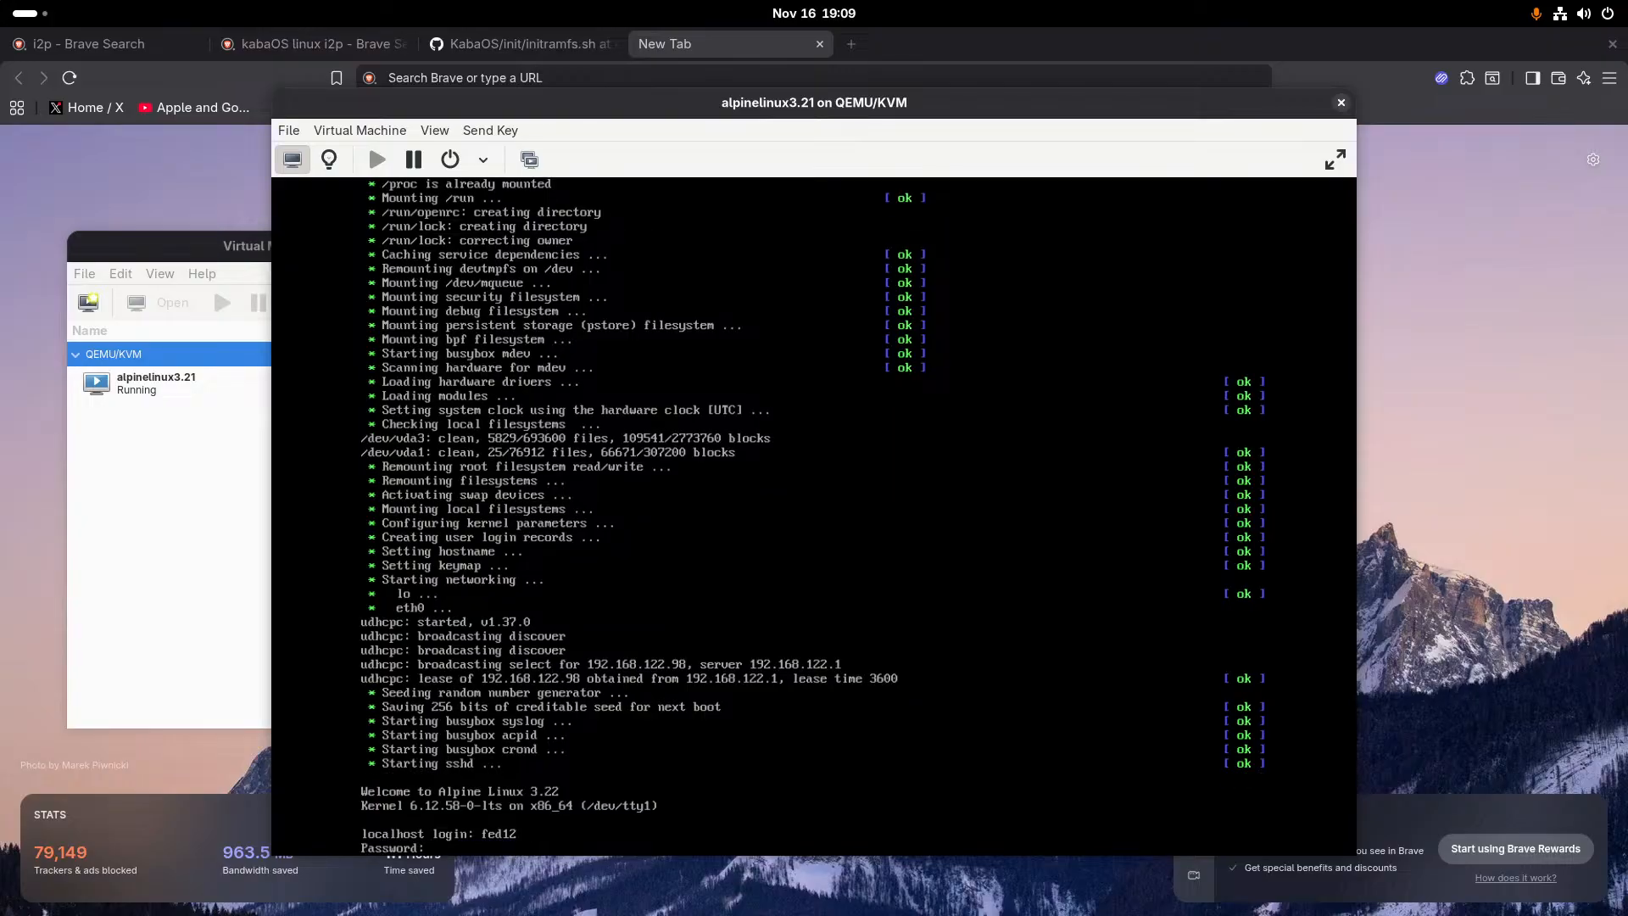
key("Return")
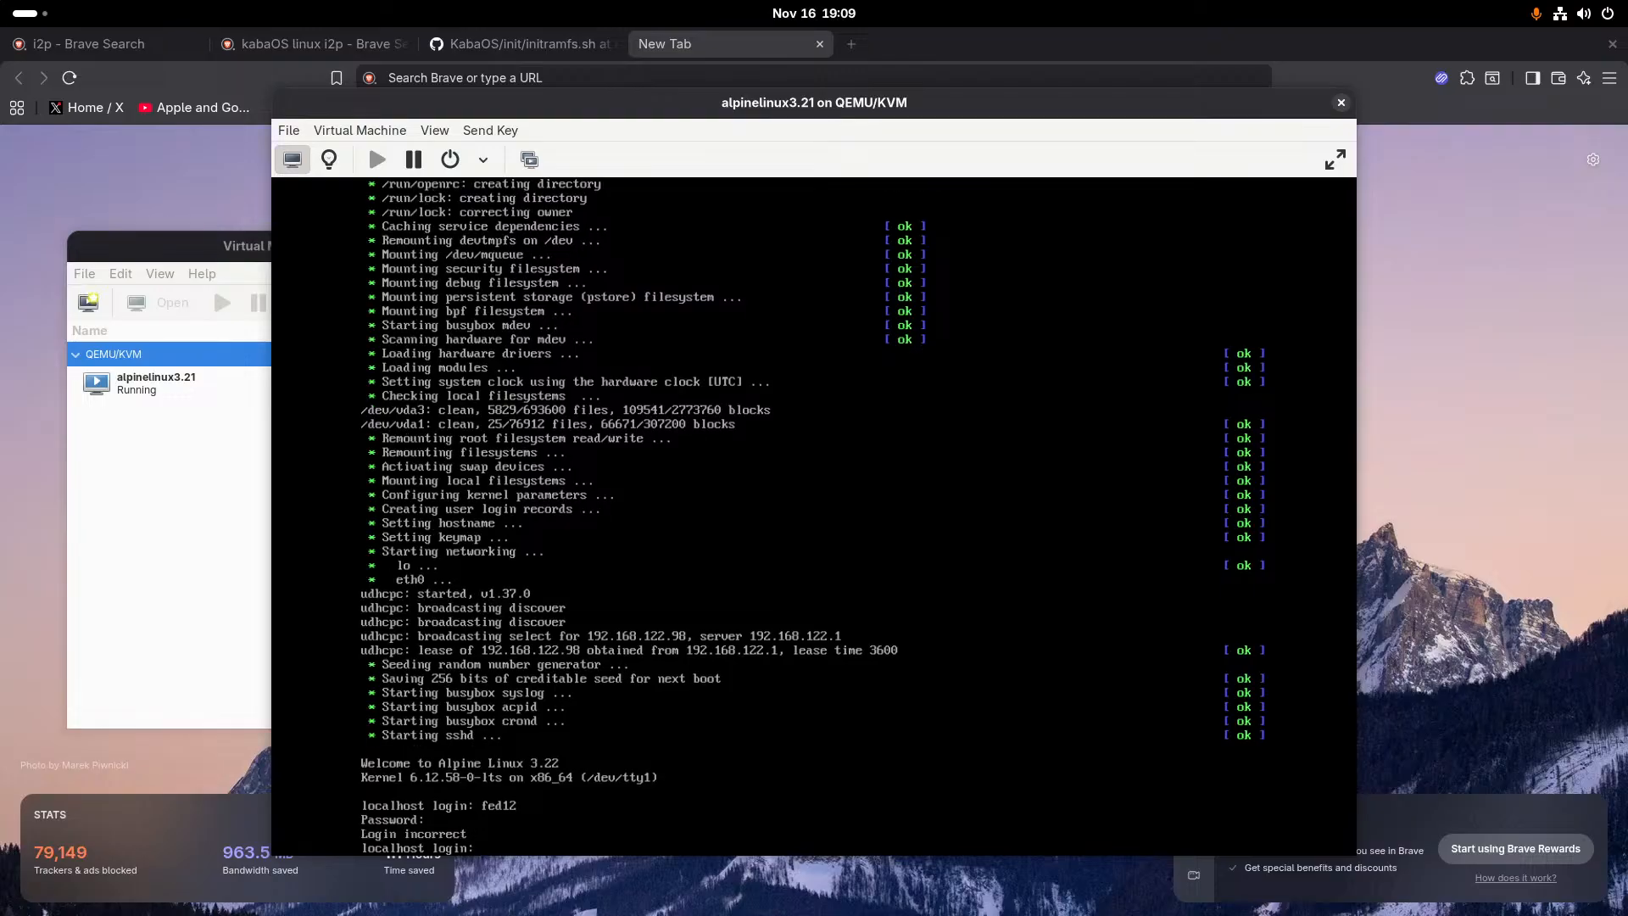
- Try the fed12 login two more times, reentering the login name and the account password each time
type("d")
key("BackSpace")
type("fed")
key("End")
key("Down")
key("BackSpace")
key("BackSpace")
key("BackSpace")
key("BackSpace")
key("BackSpace")
key("BackSpace")
type("12")
key("Return")
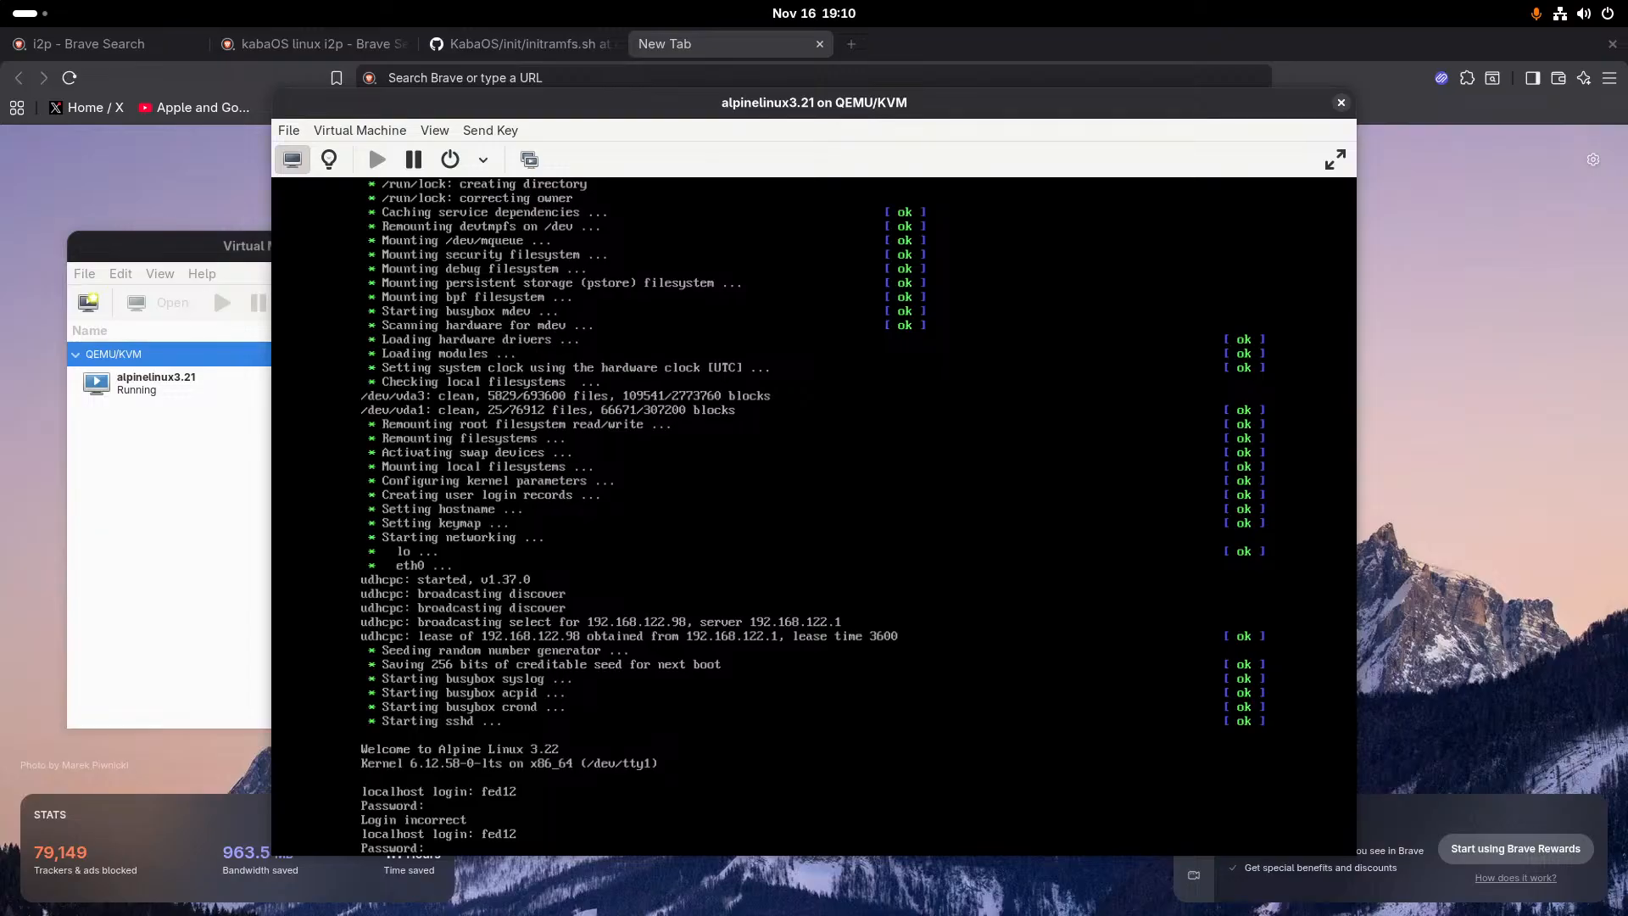
key("Return")
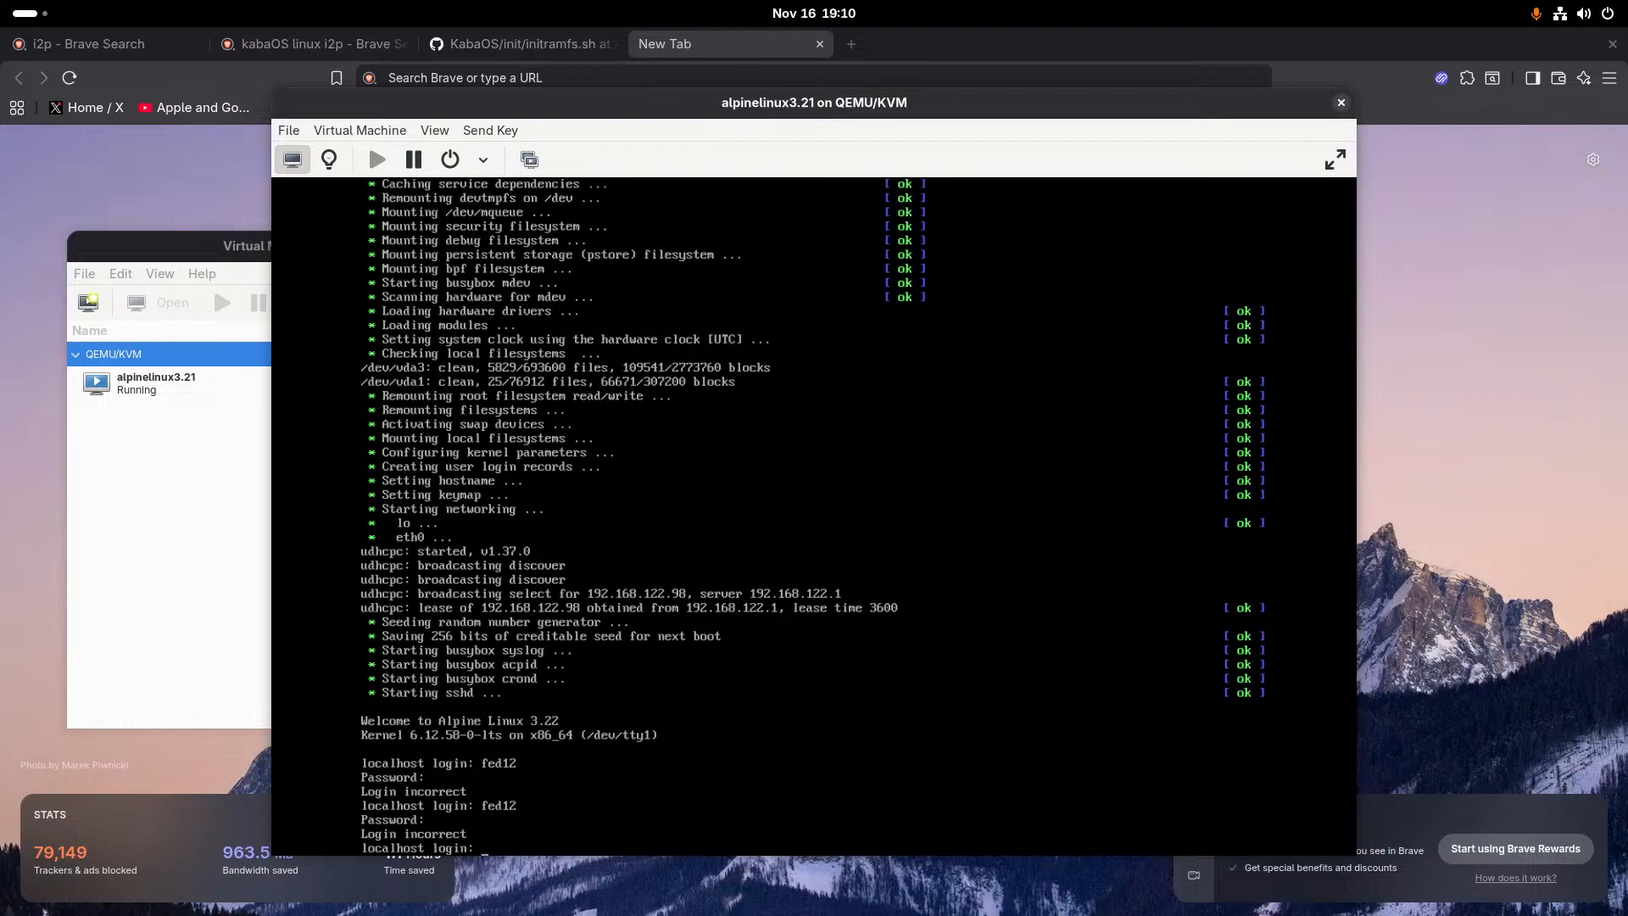
type("fed12")
key("Return")
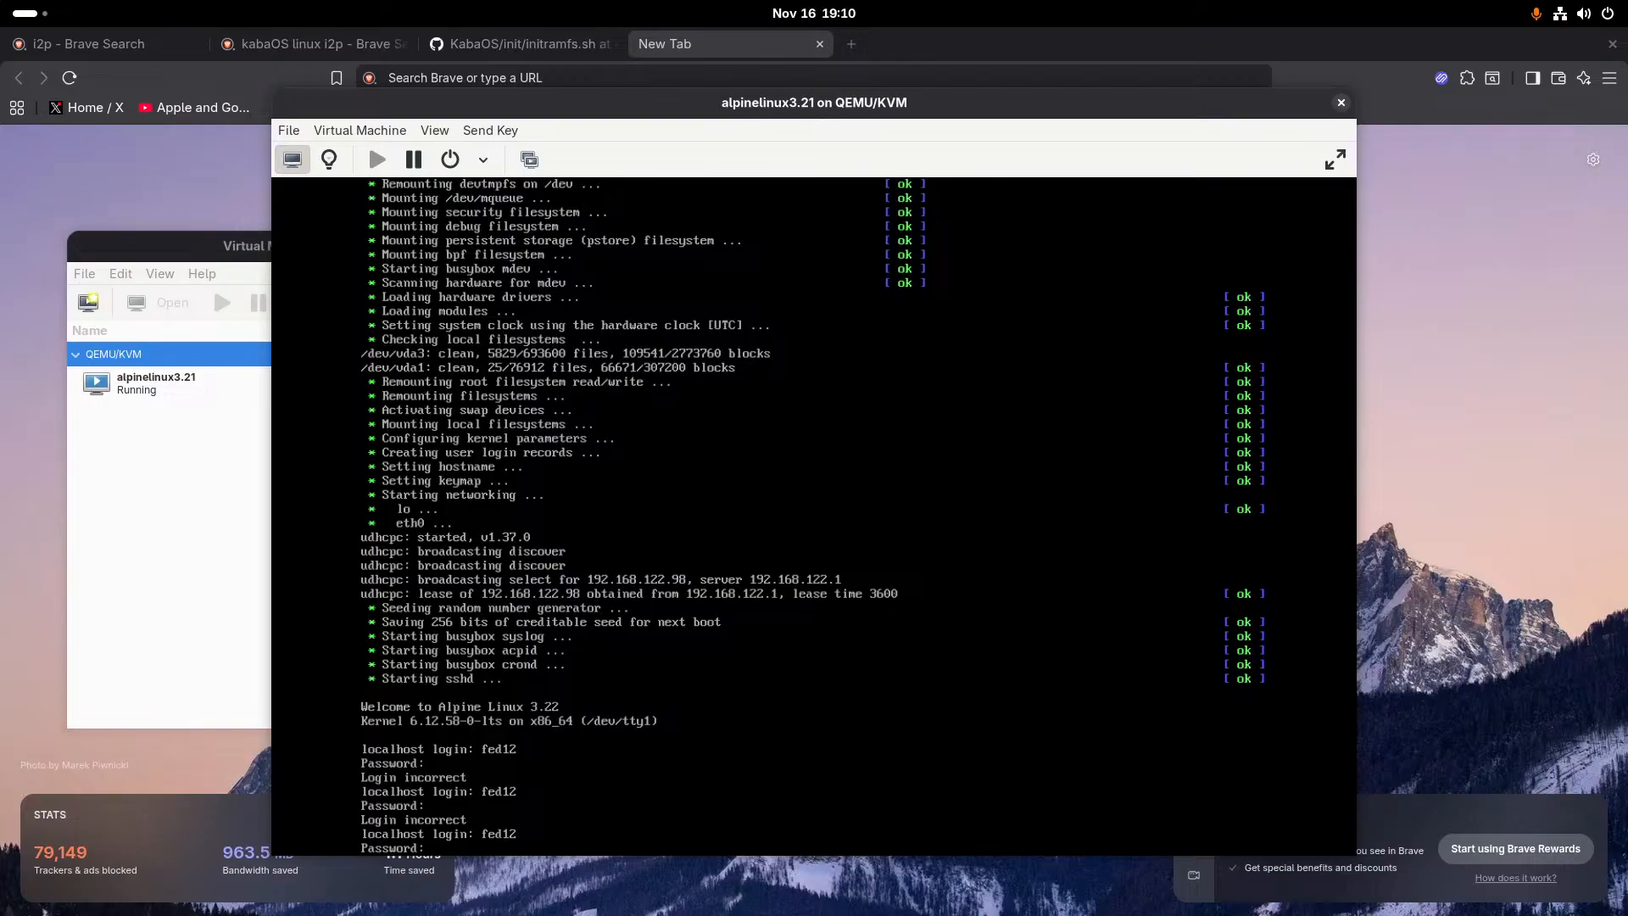
key("Return")
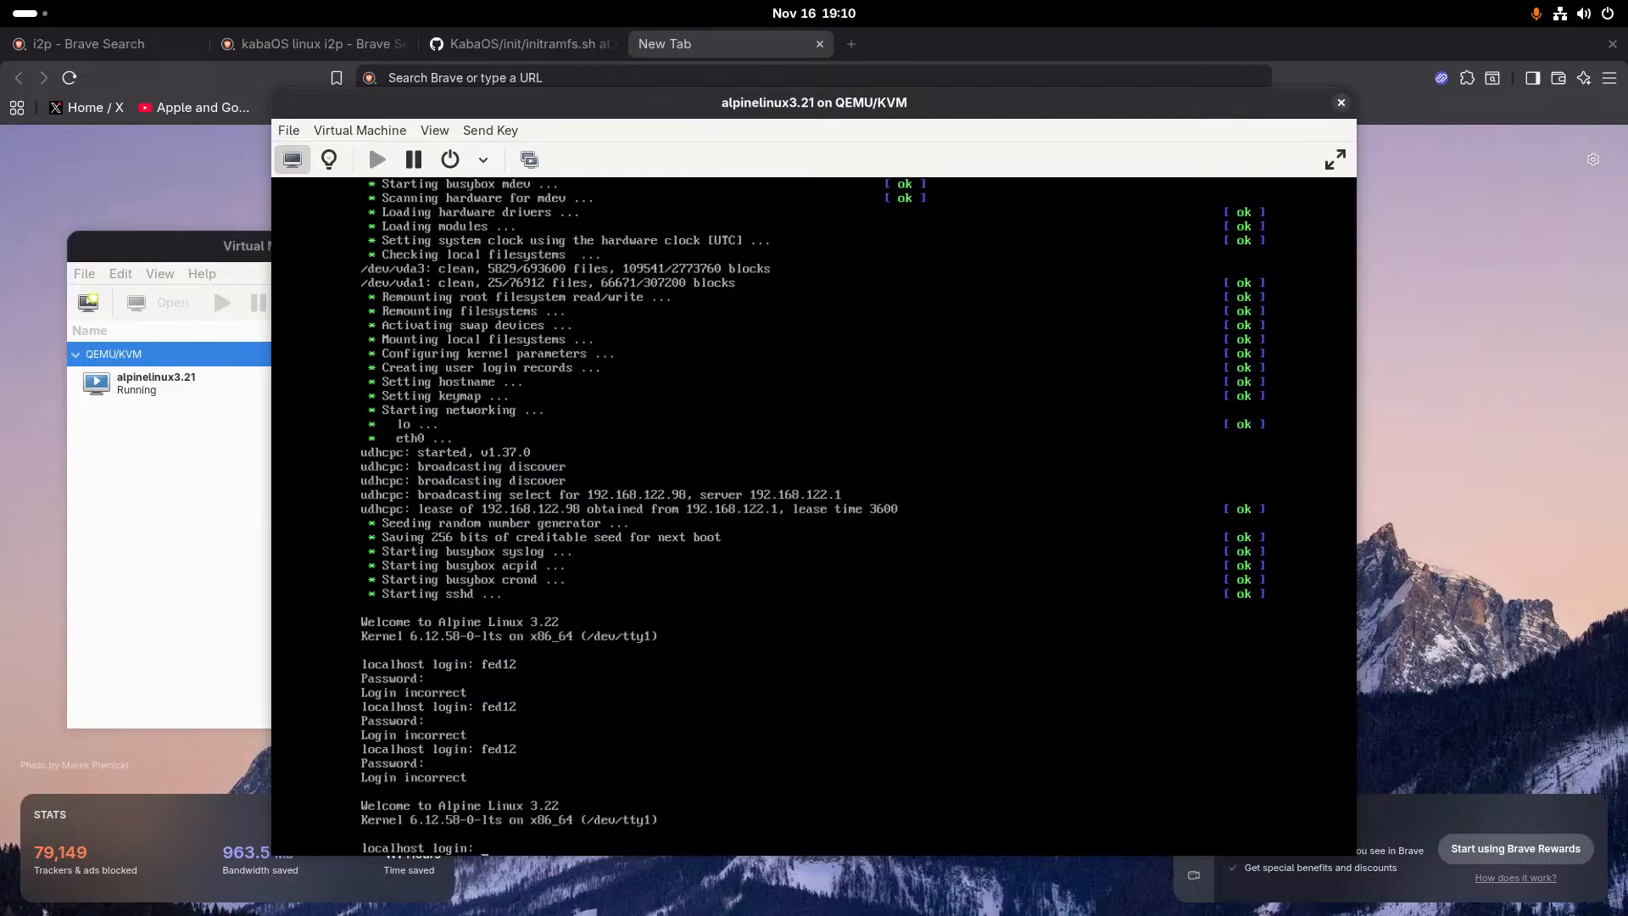
- Try logging in twice more as fed12 and once as root, entering the password for each account
type("fed12")
key("Return")
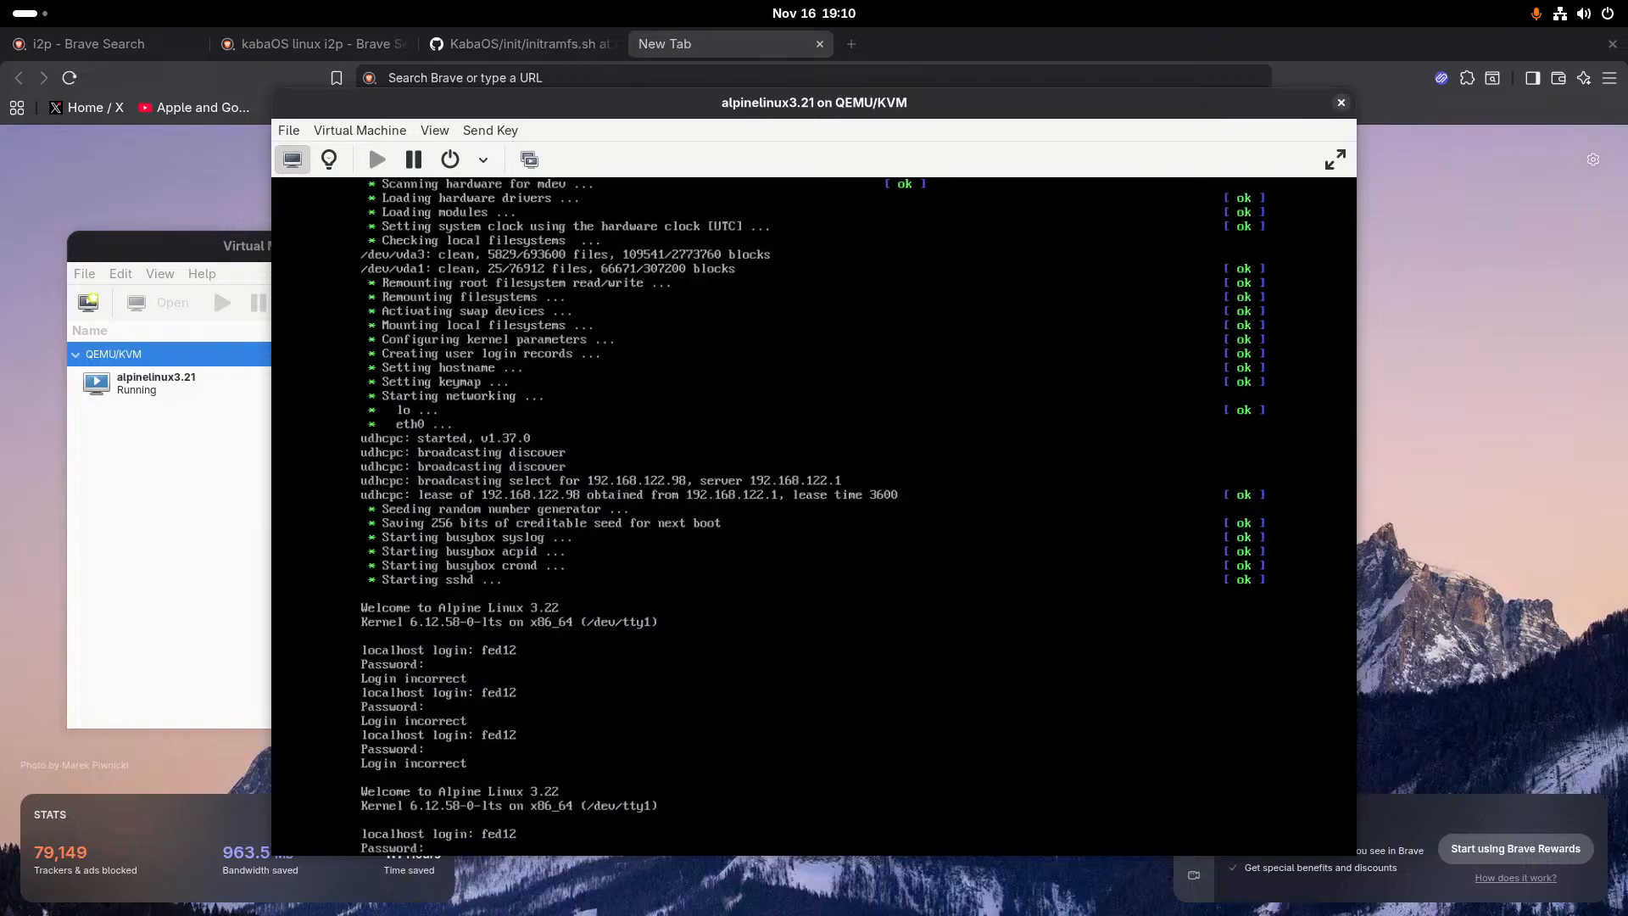
key("Return")
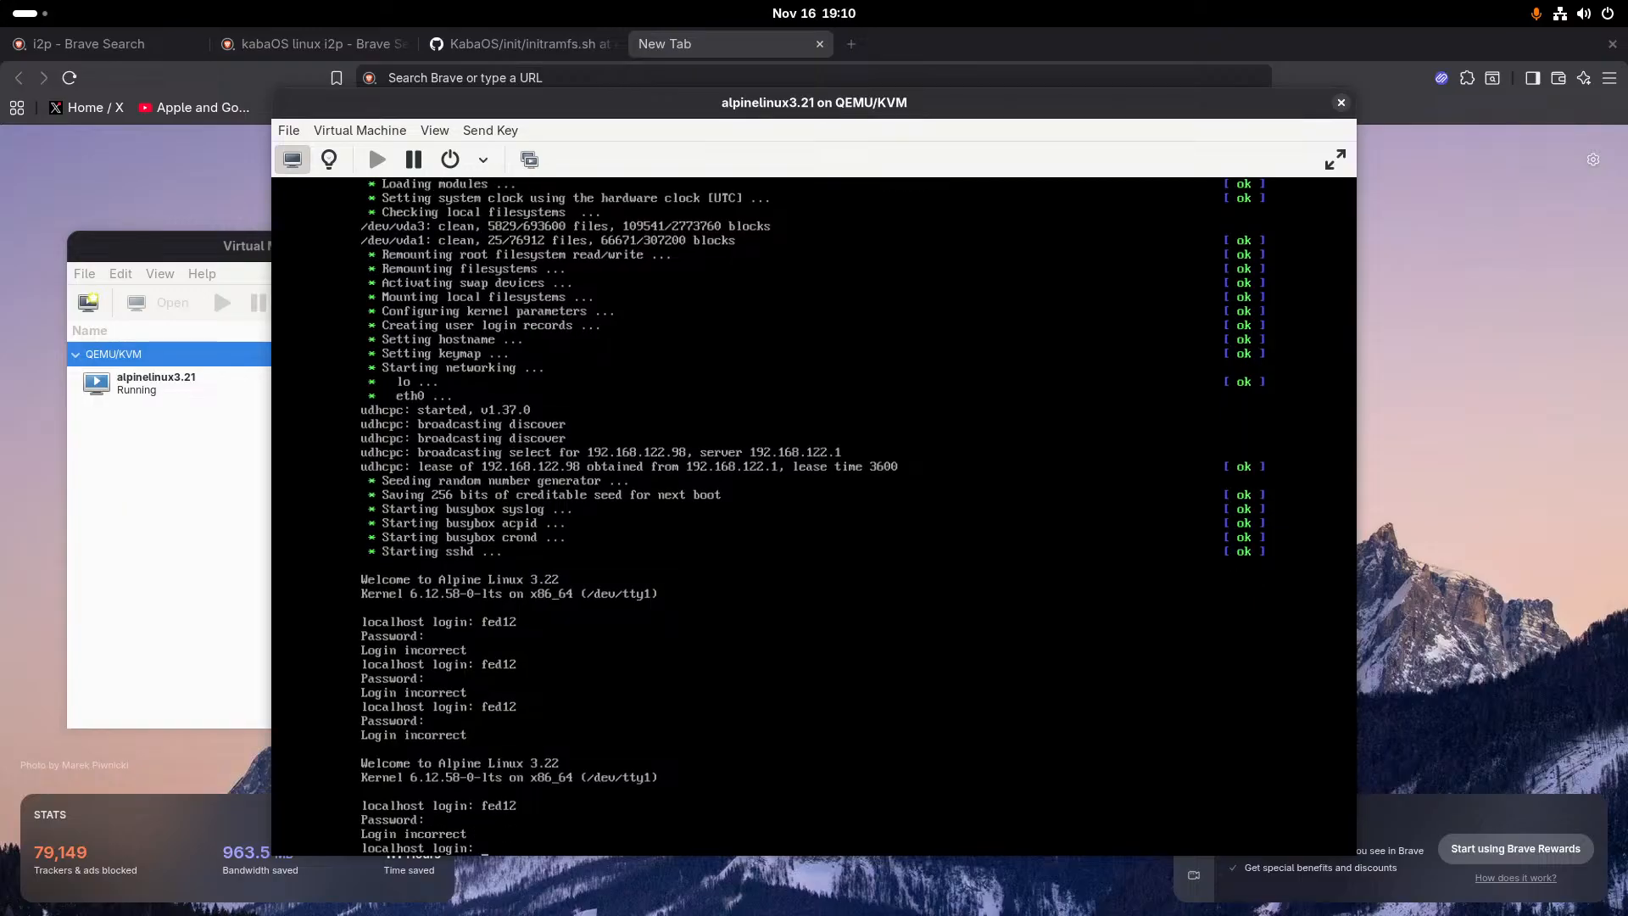
type("fed12")
key("Return")
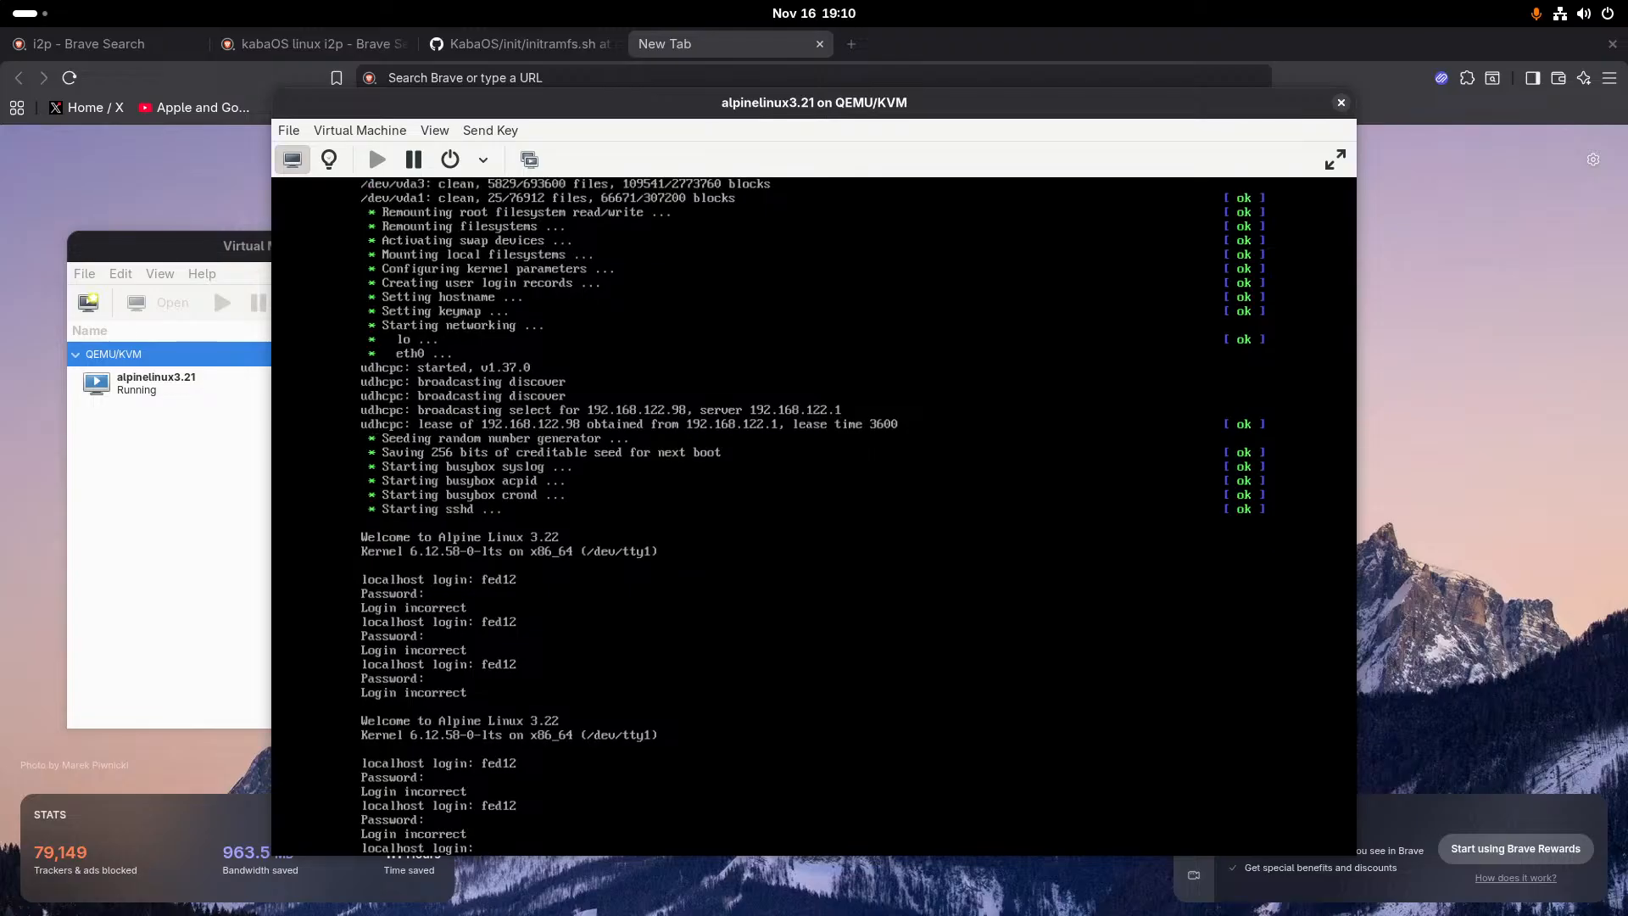
type("root")
key("Return")
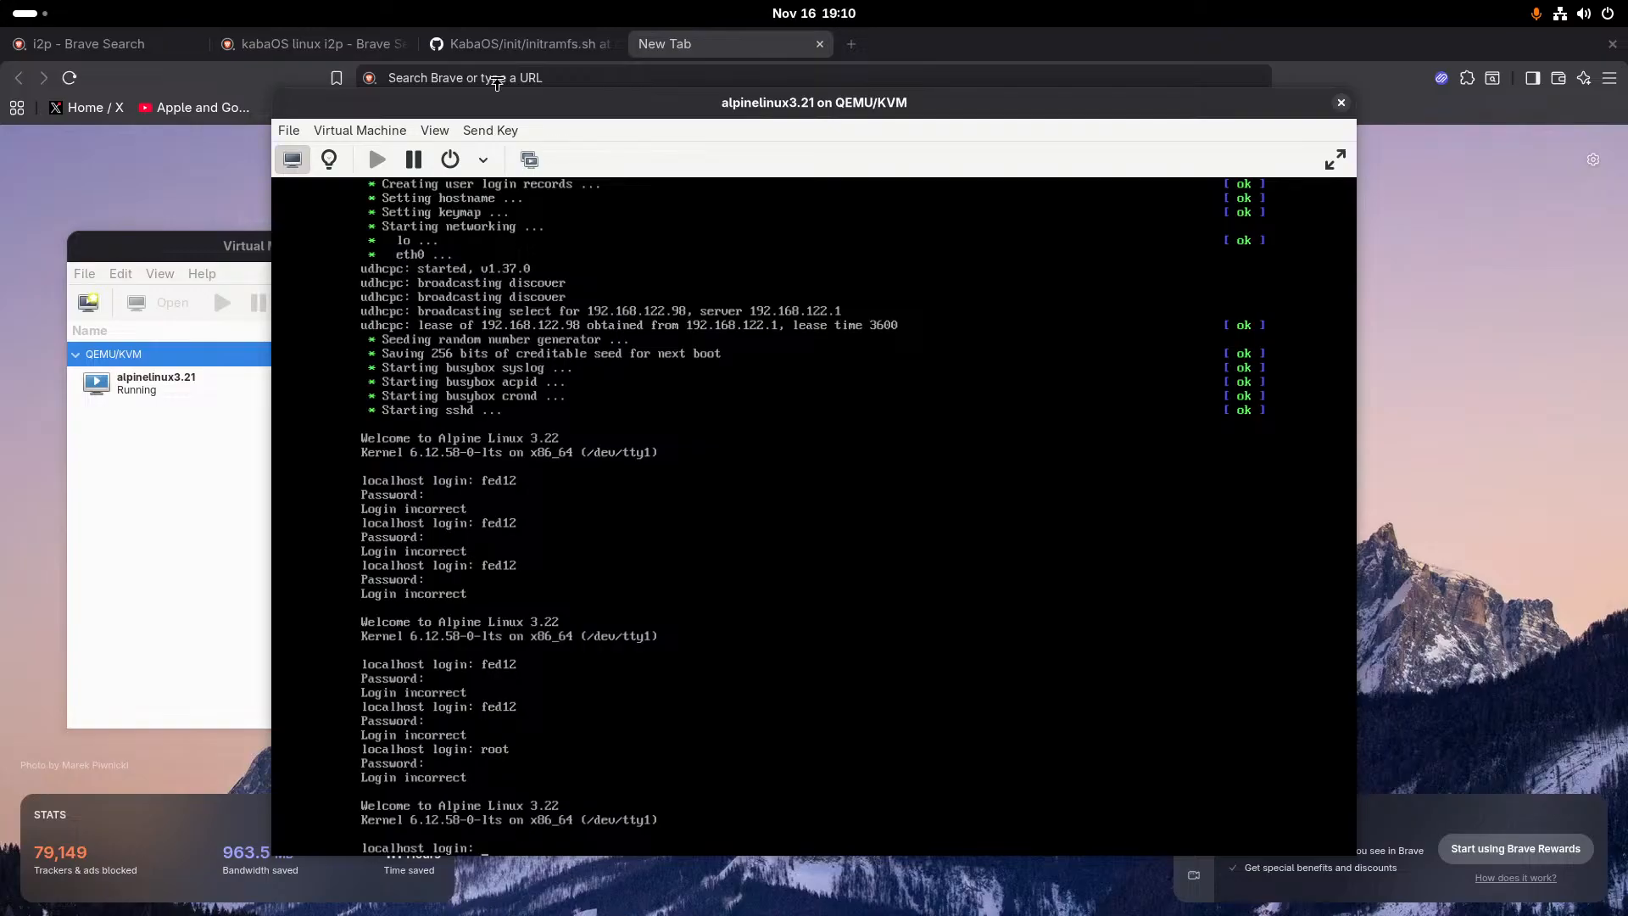
- Quit and relaunch Virtual Machine Manager, authenticating with the account password
left_click(285, 130)
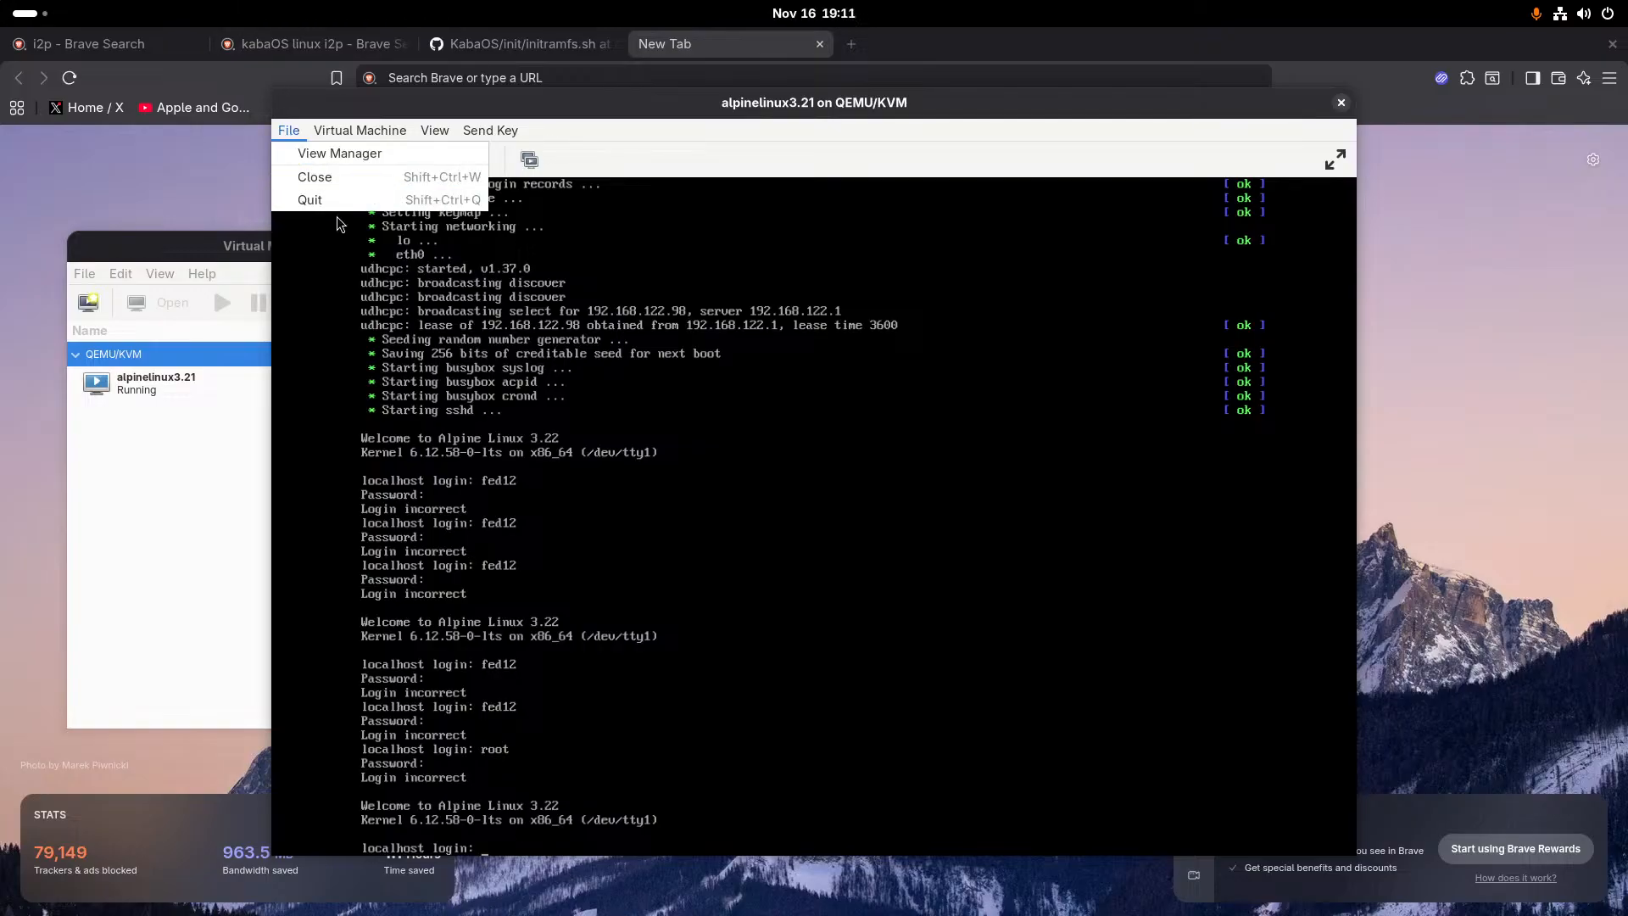
left_click(339, 206)
key("super")
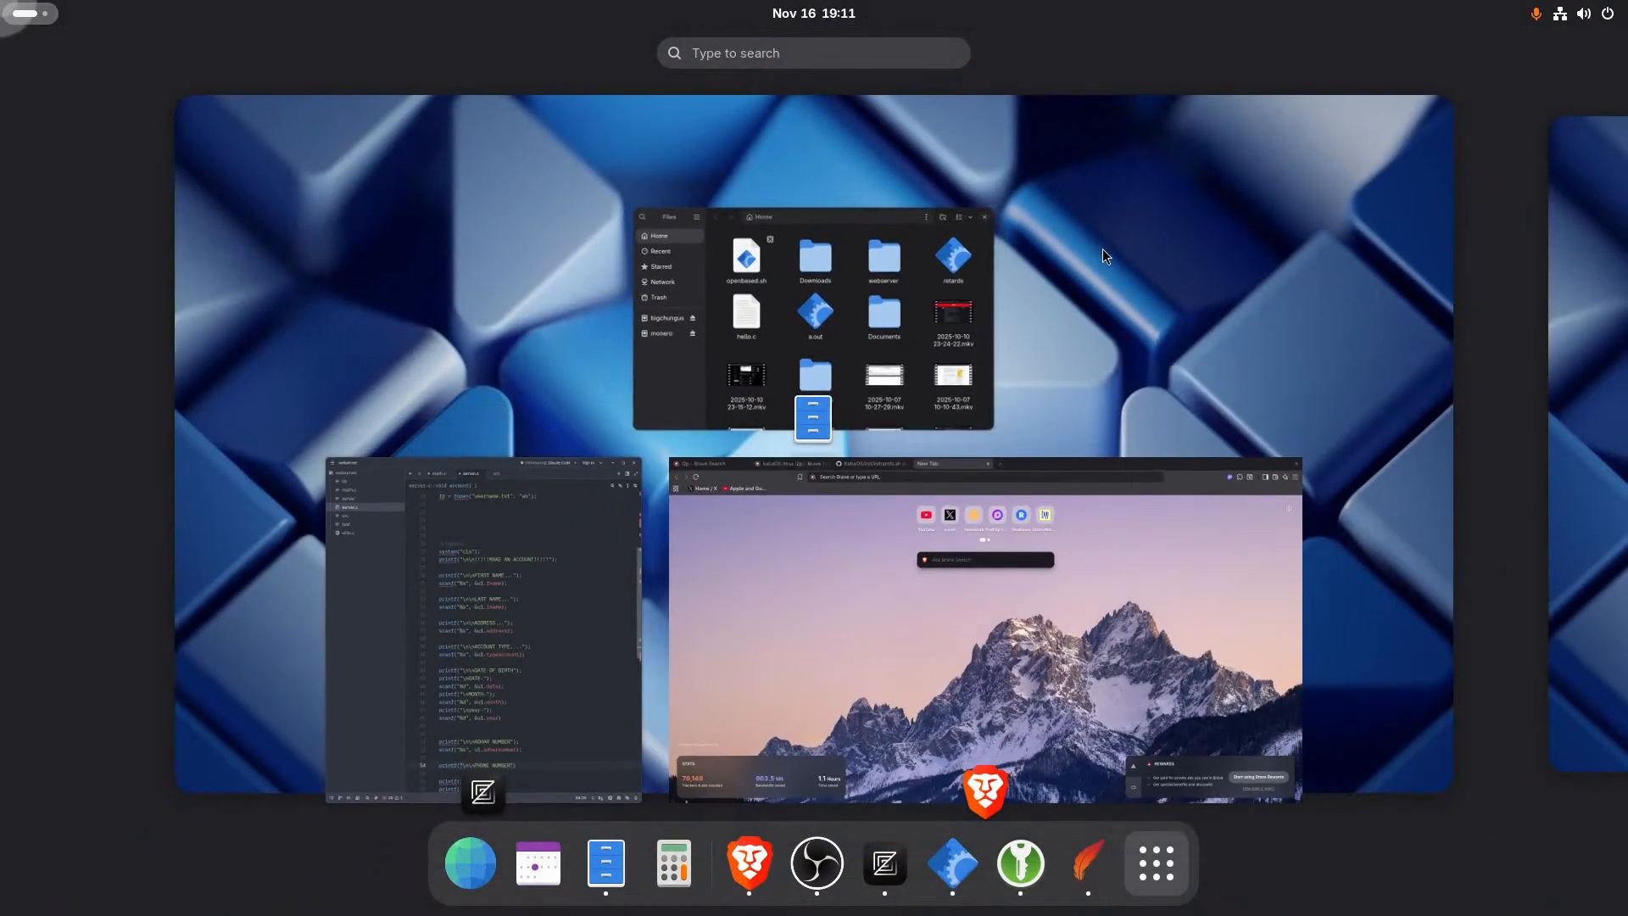
left_click(837, 64)
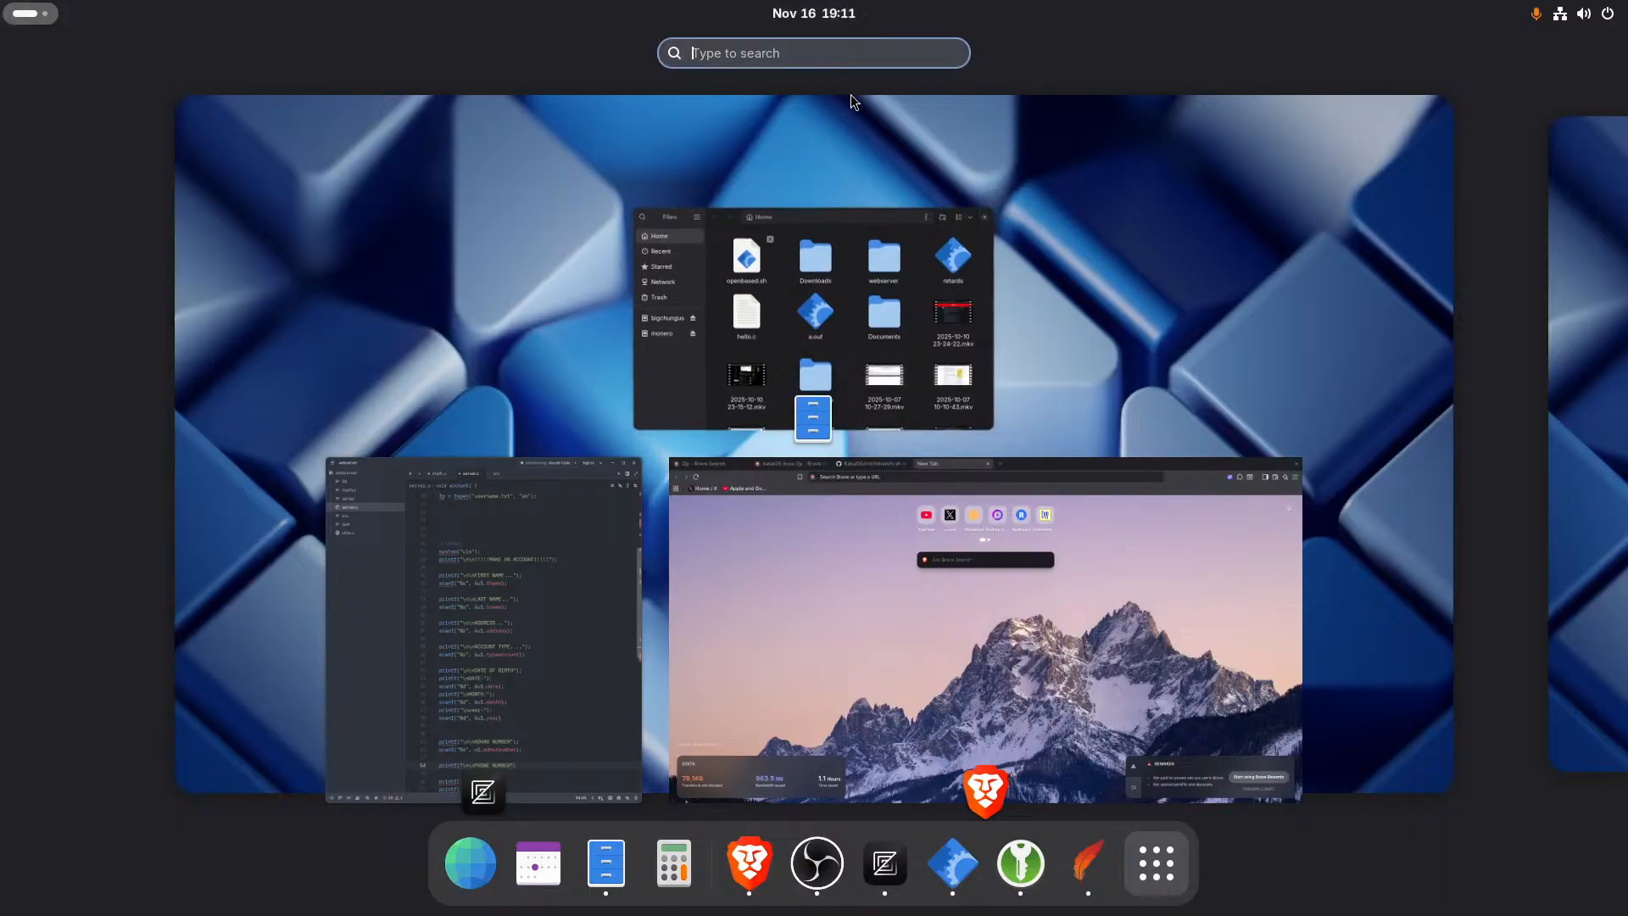
type("v,")
key("Return")
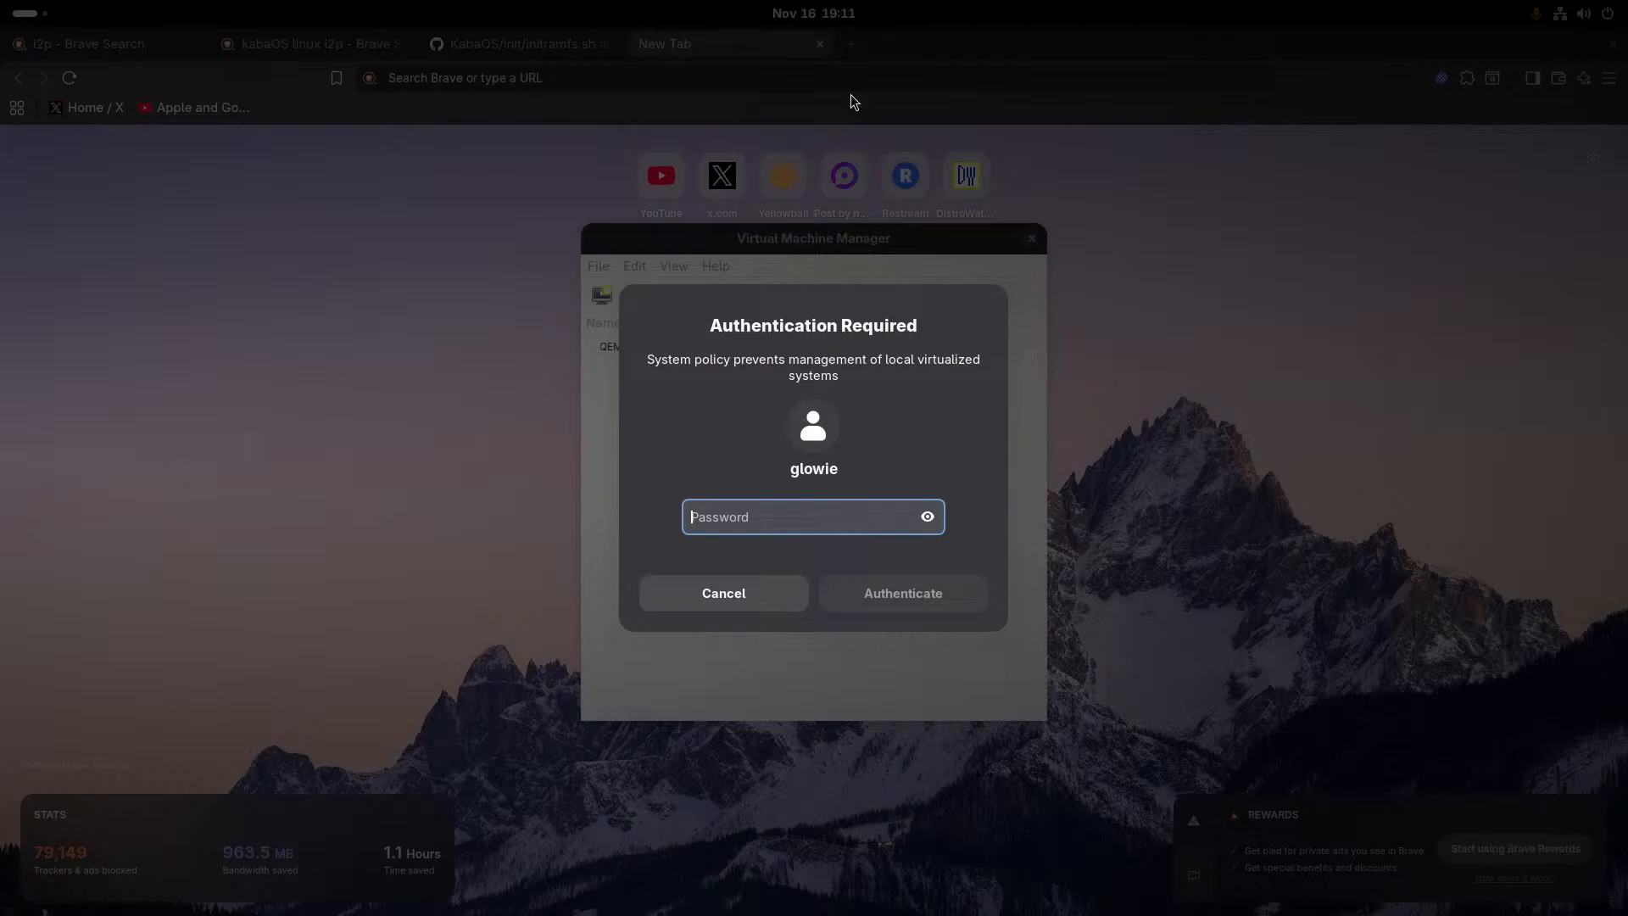
type("*************")
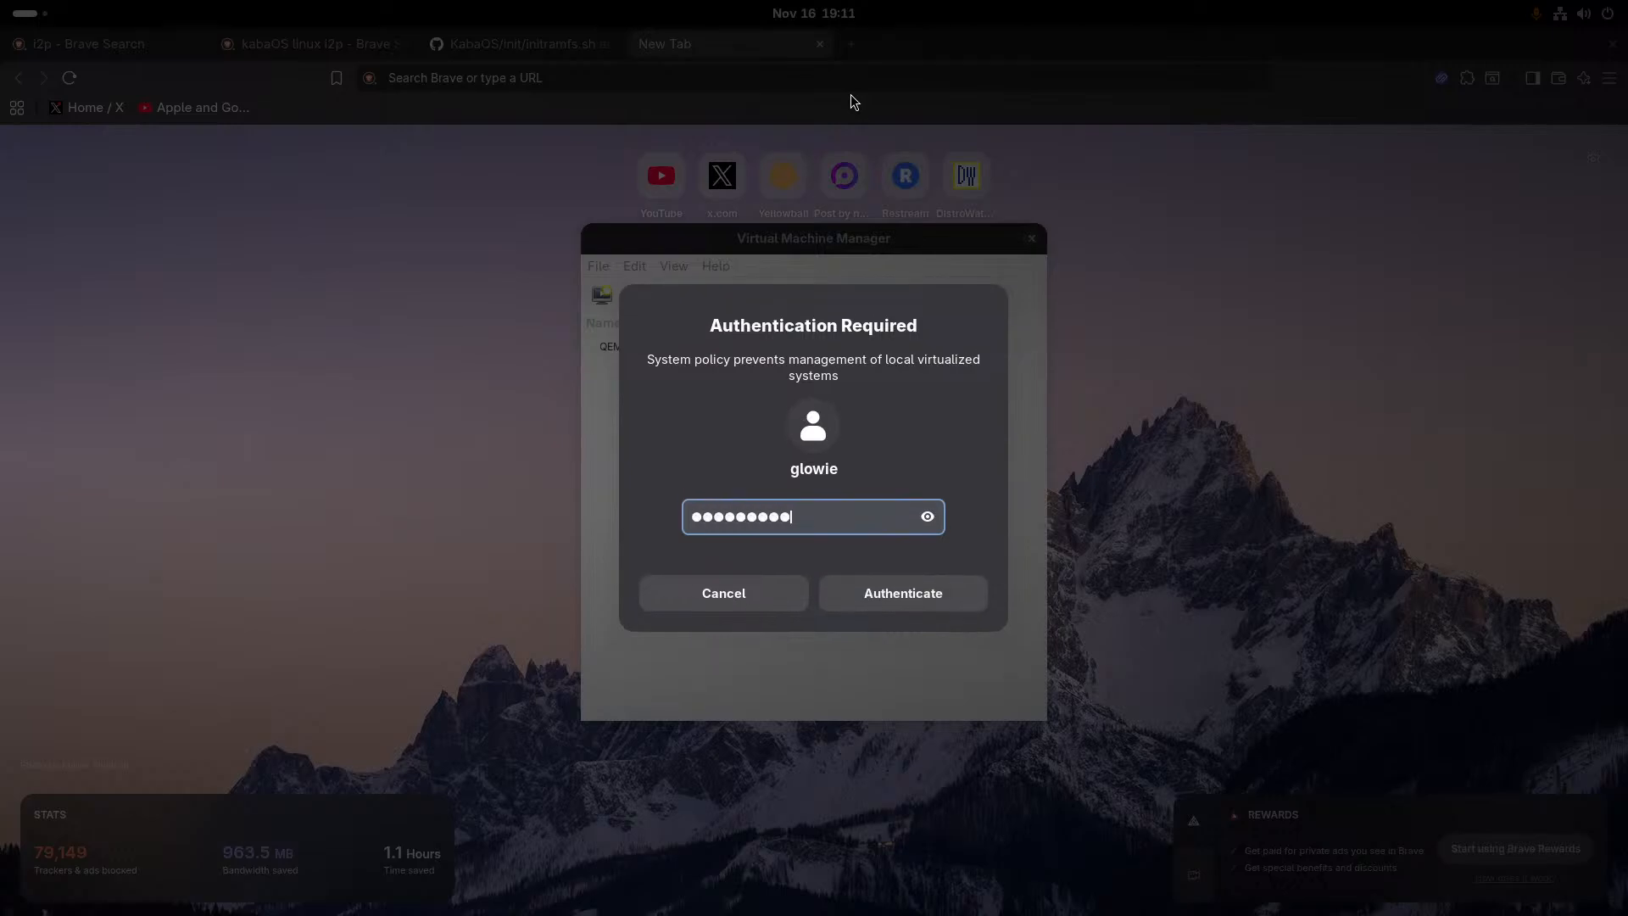
key("Return")
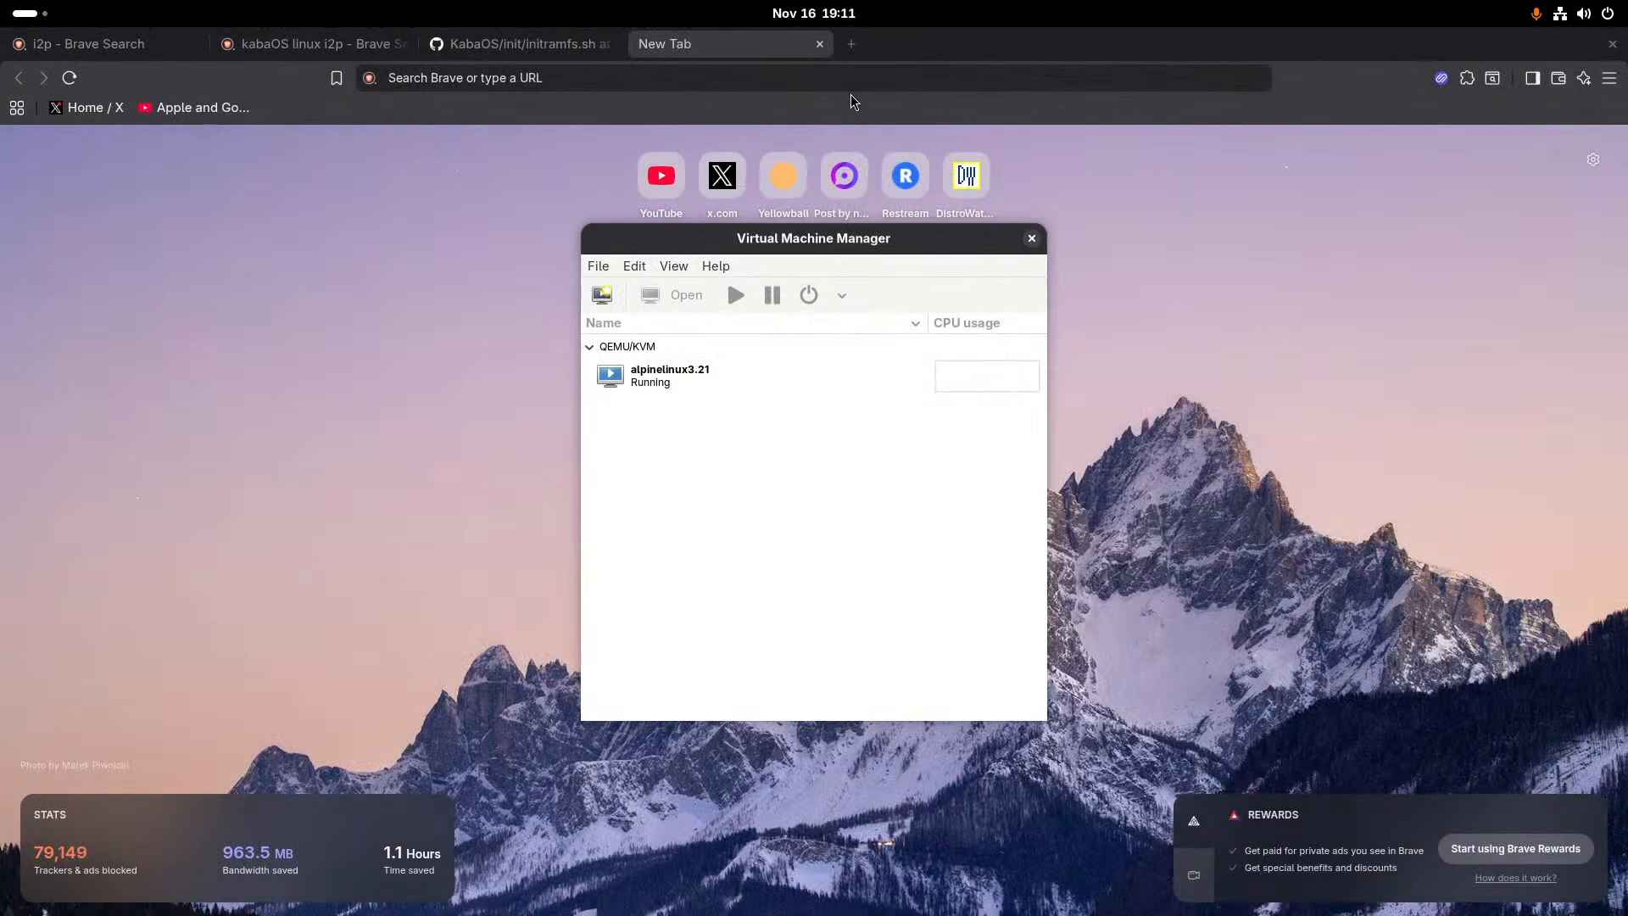
- Delete the alpinelinux3.21 virtual machine together with its associated storage file alpinelinux3.21.qcow2
right_click(687, 386)
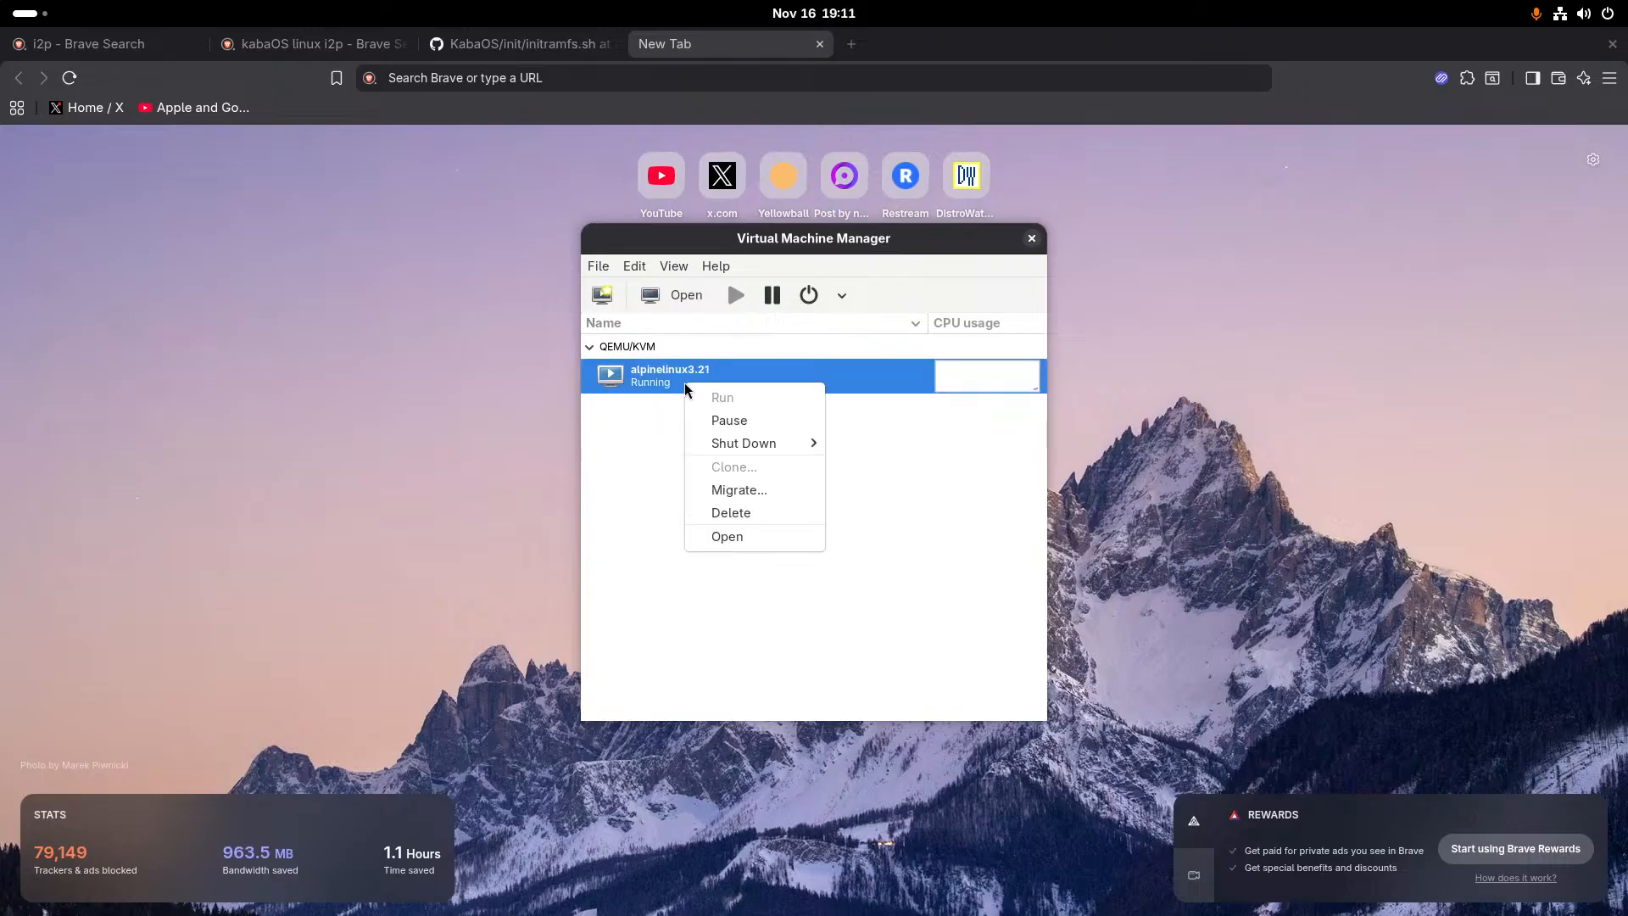
left_click(755, 515)
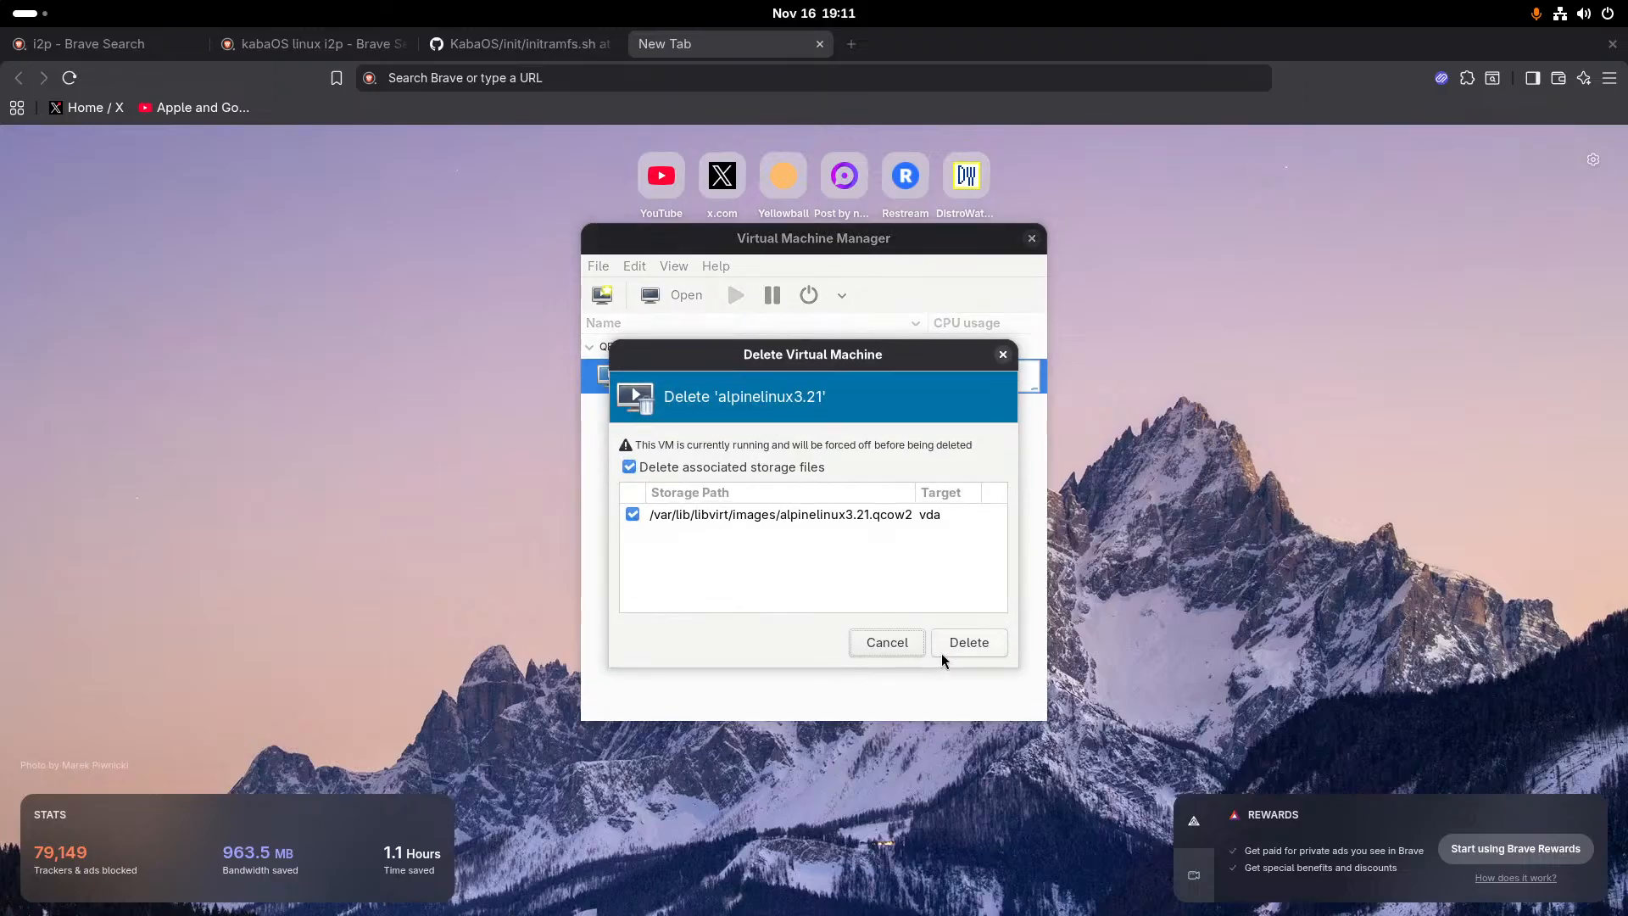
left_click(968, 643)
left_click(878, 603)
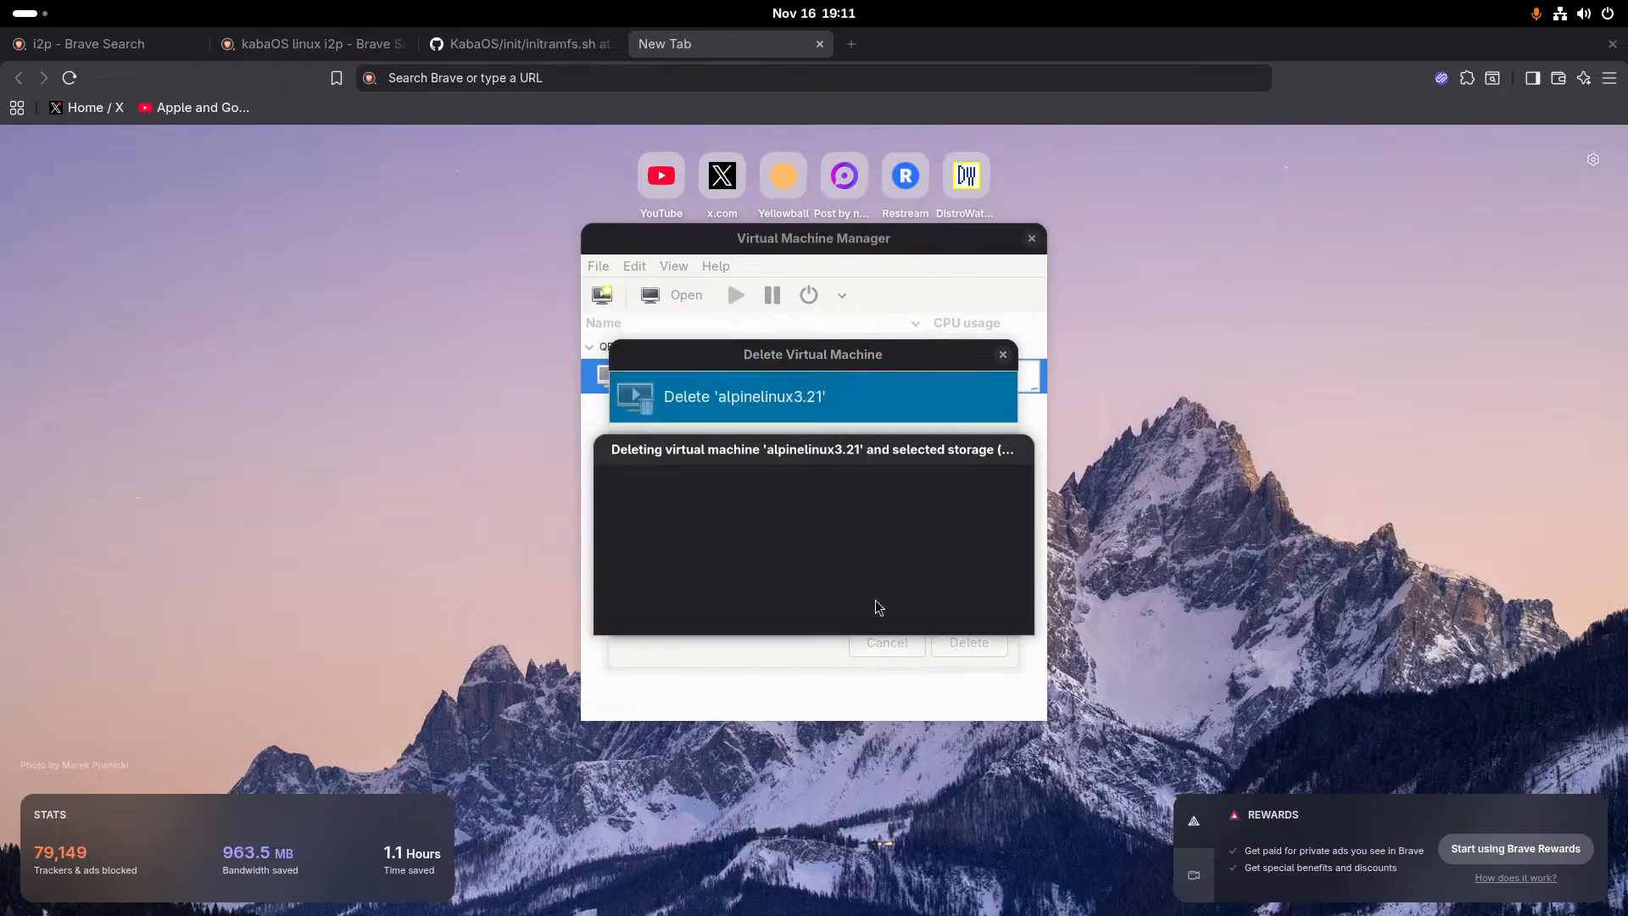
- Start creating a new virtual machine on the QEMU/KVM connection
left_click(607, 300)
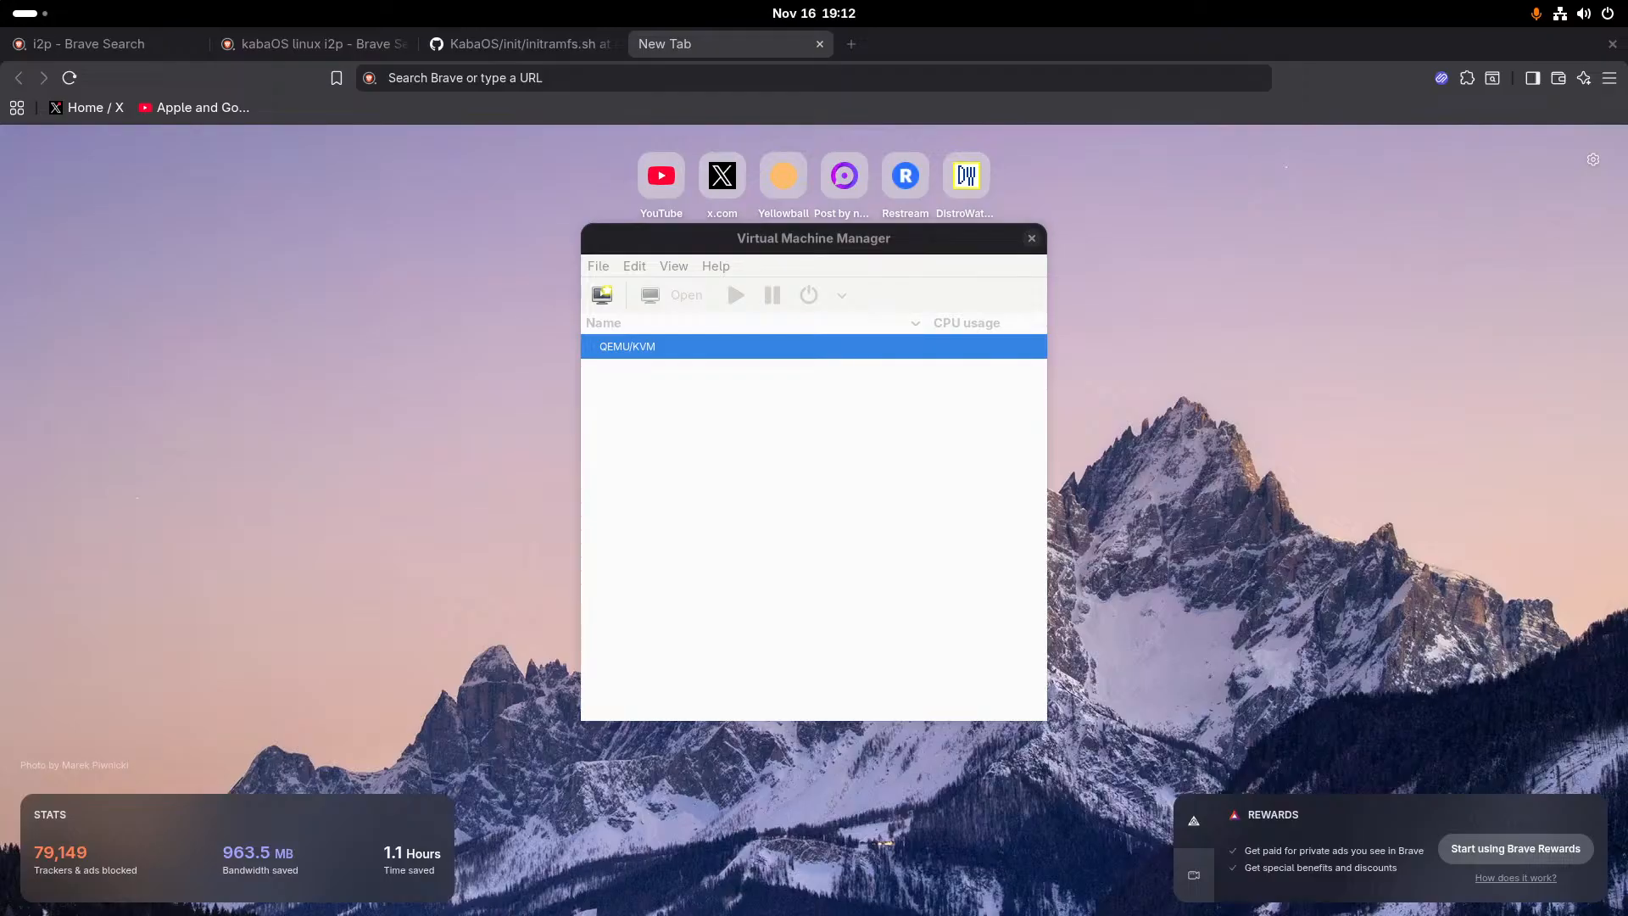
key("super")
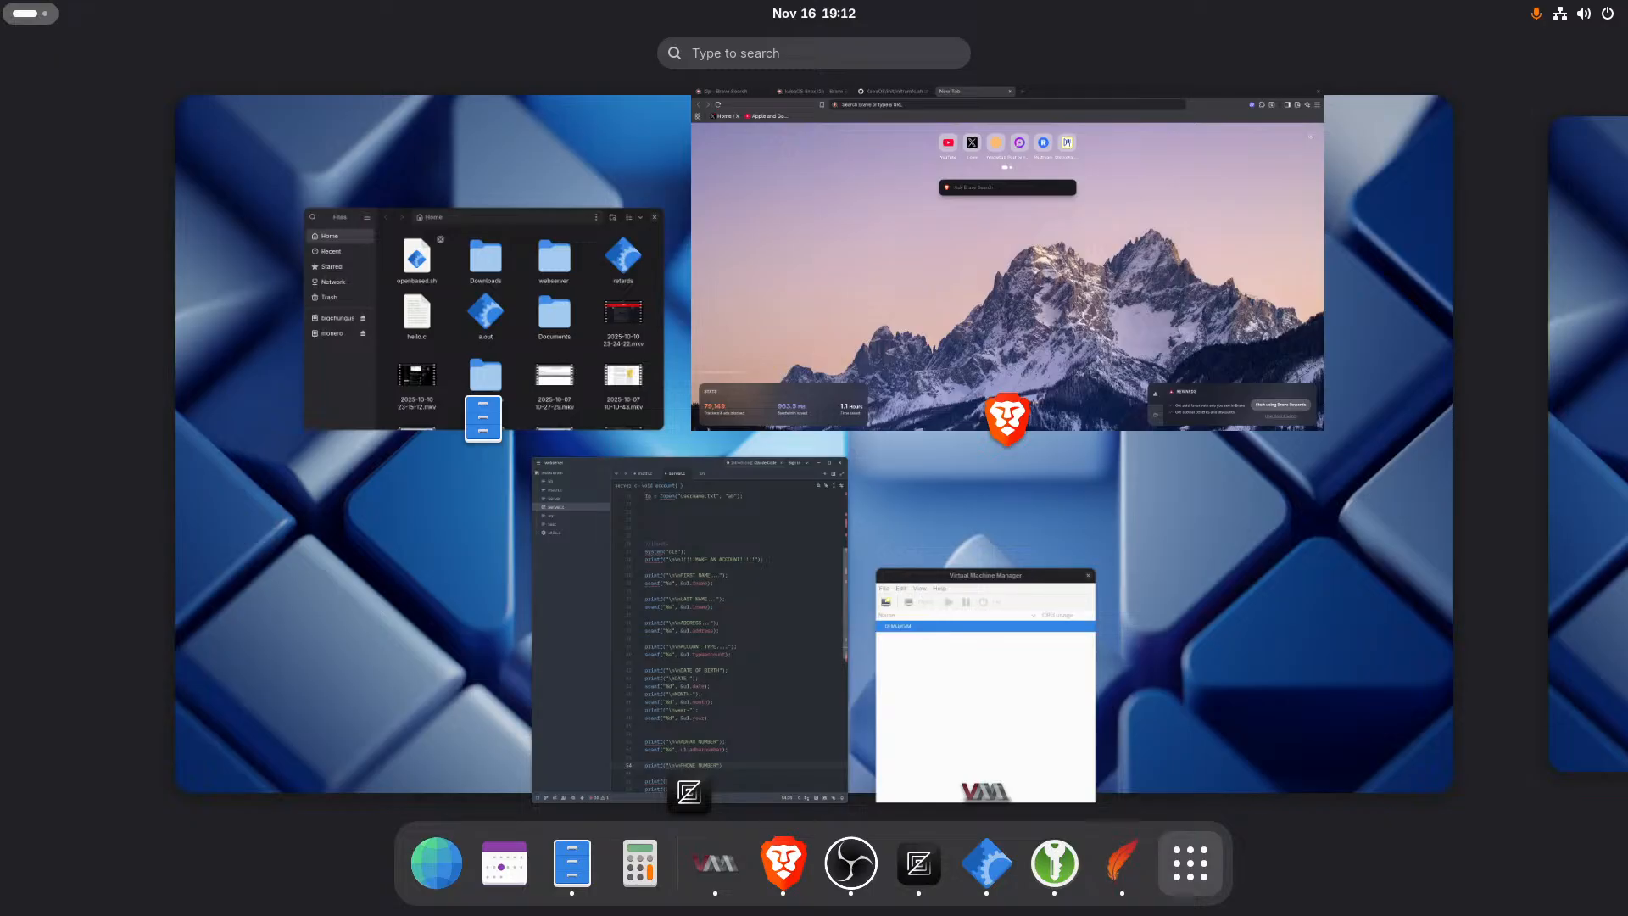
left_click(939, 655)
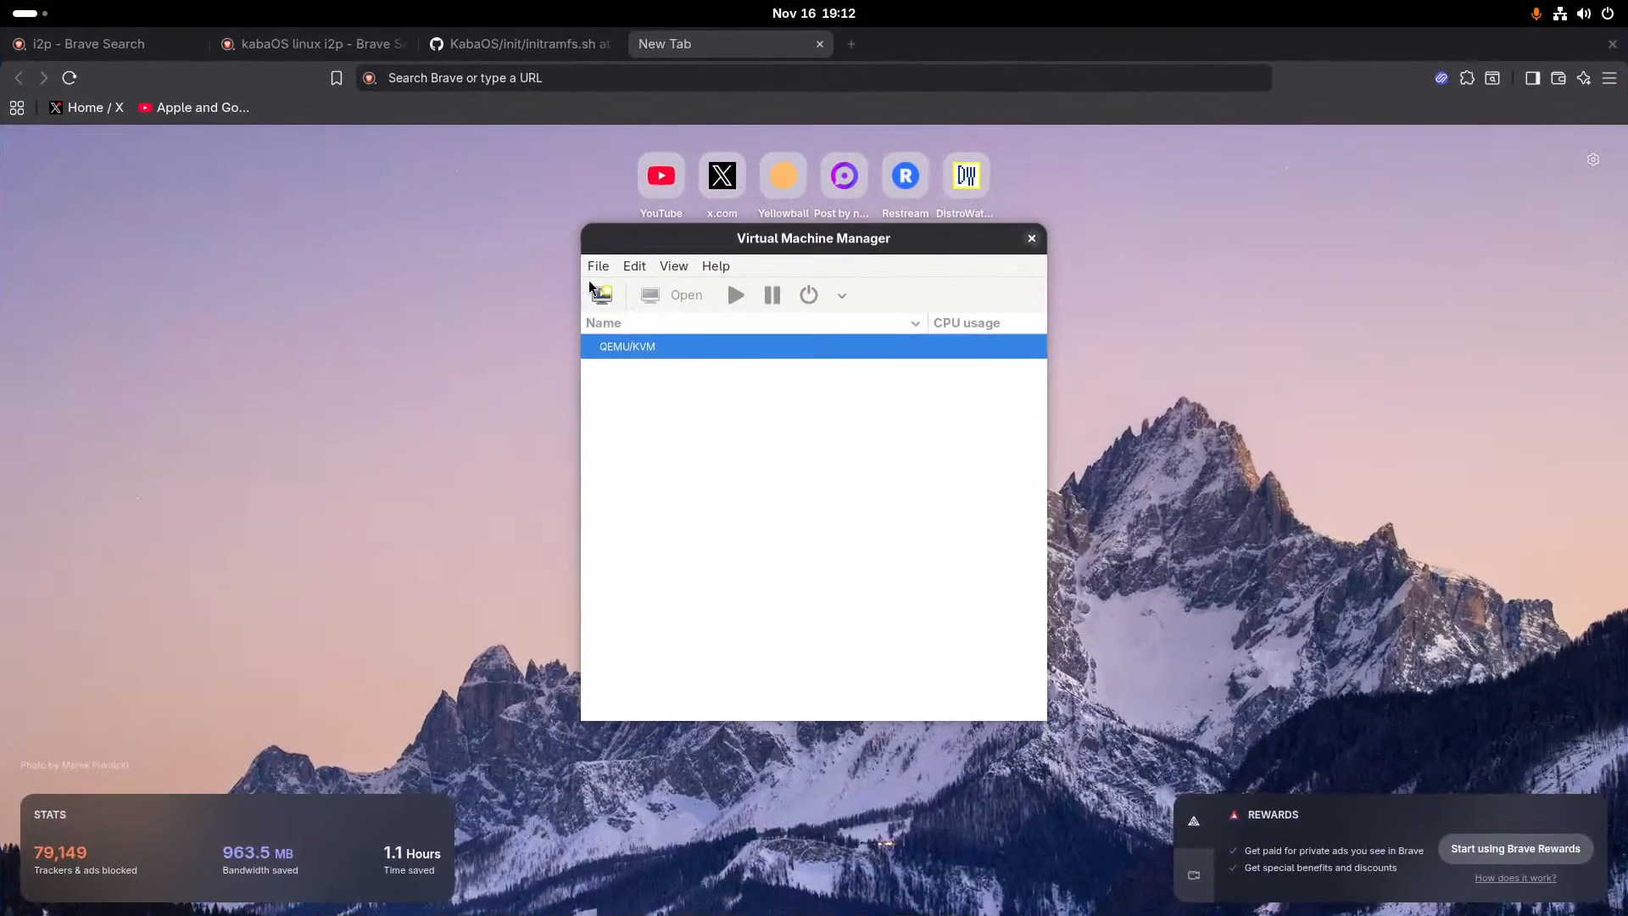
left_click(598, 265)
left_click(603, 309)
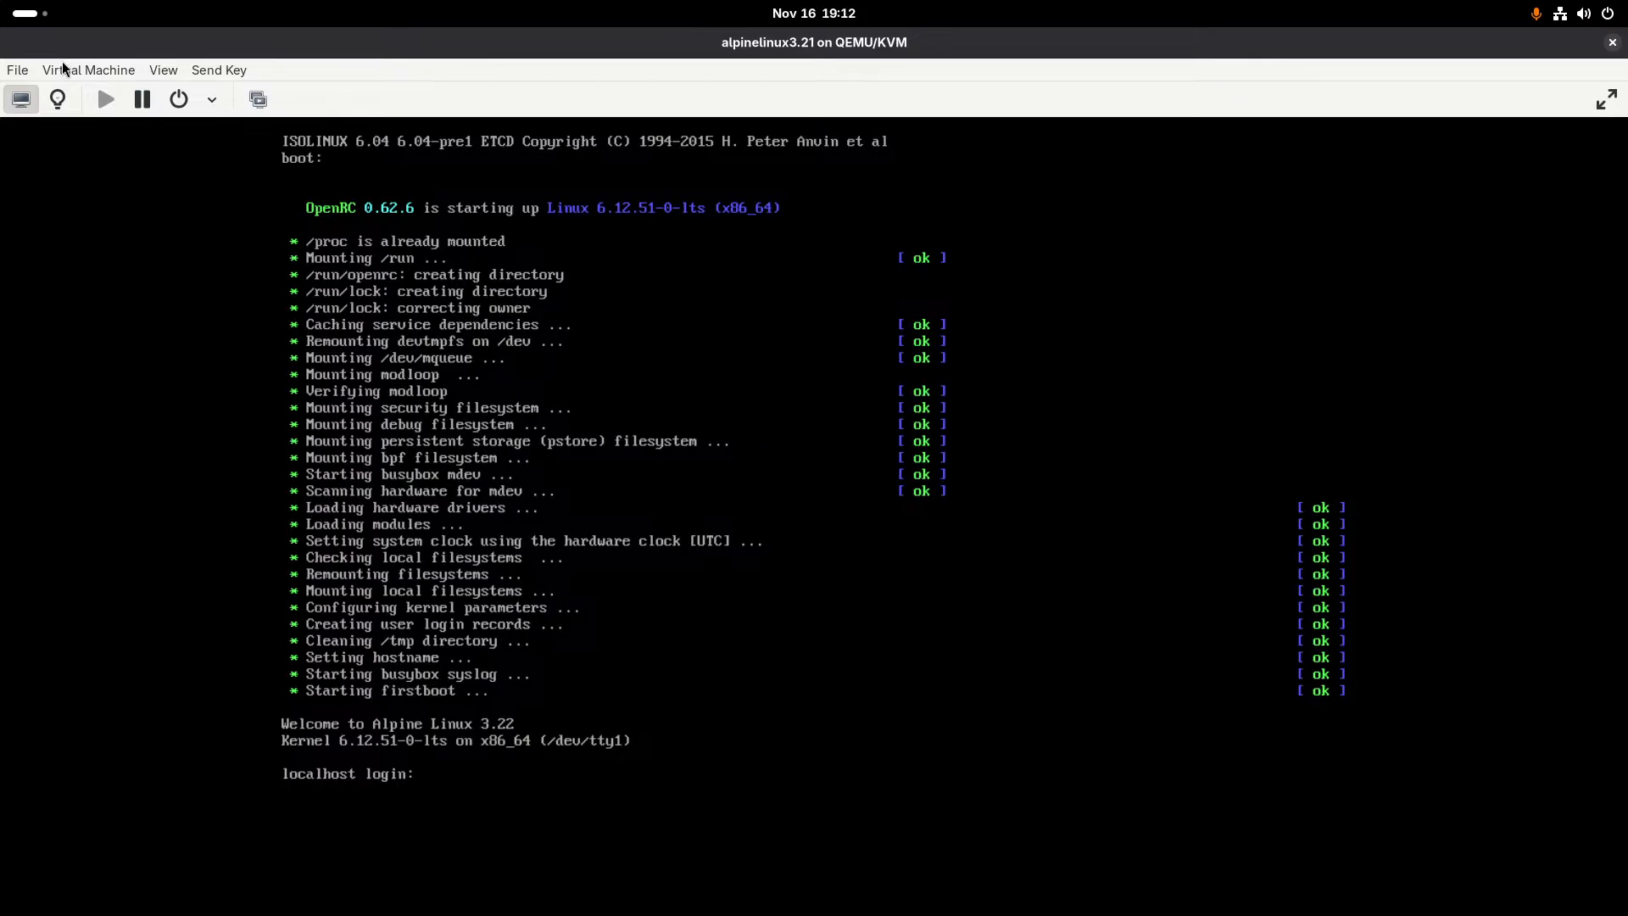
- Log in as root on the booted Alpine live system
type("root")
key("Return")
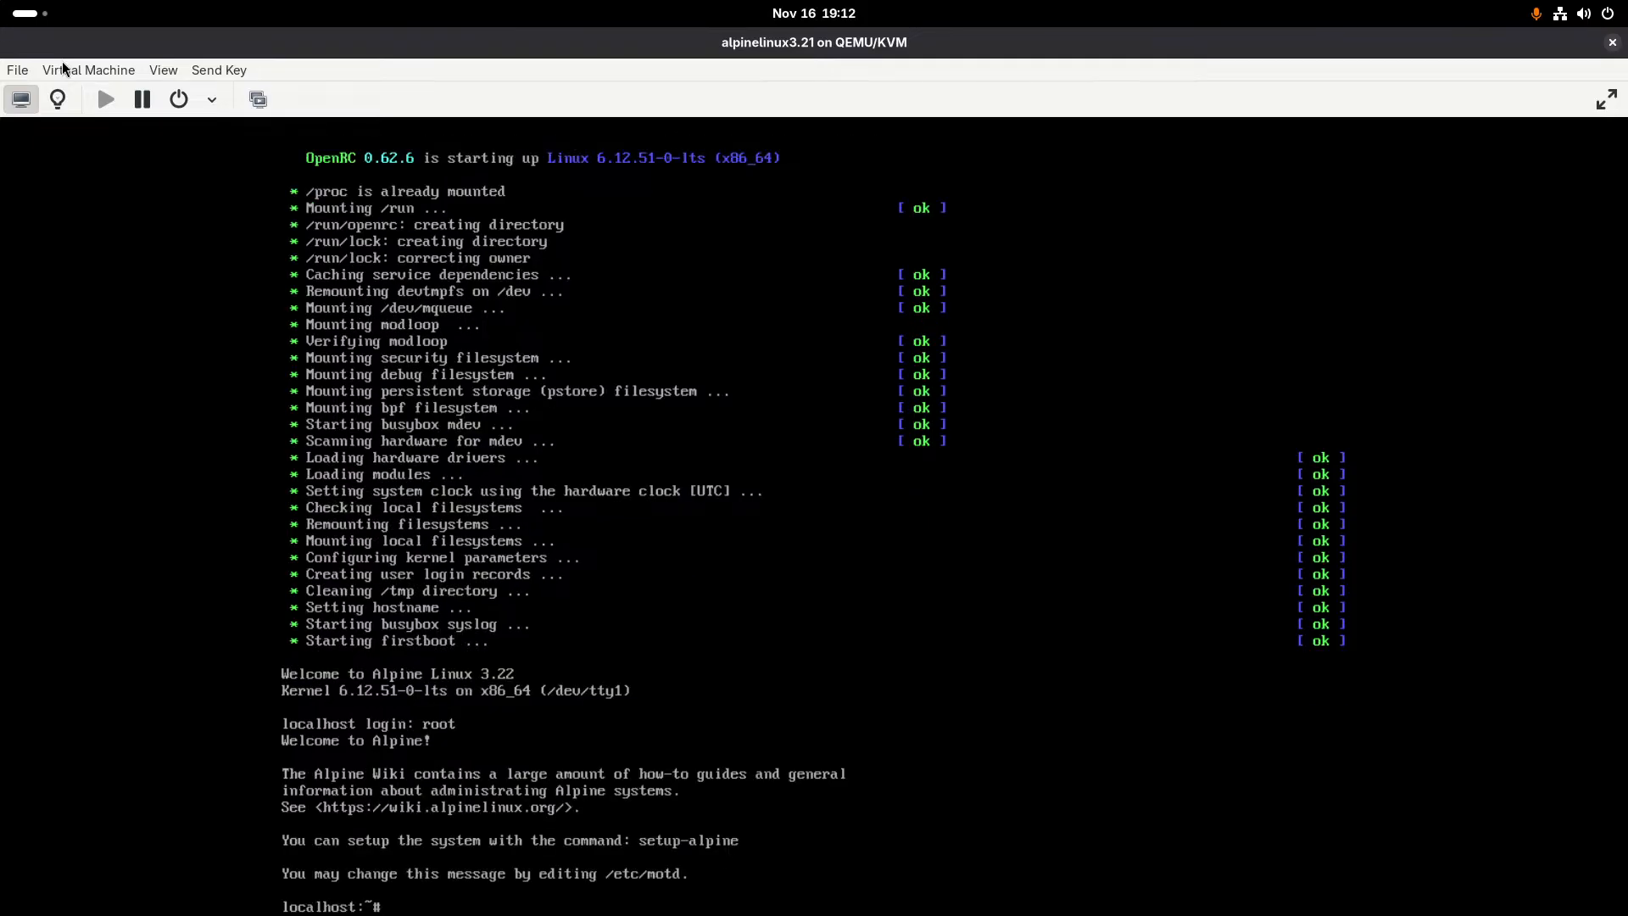
type("setyp-alpine")
key("Return")
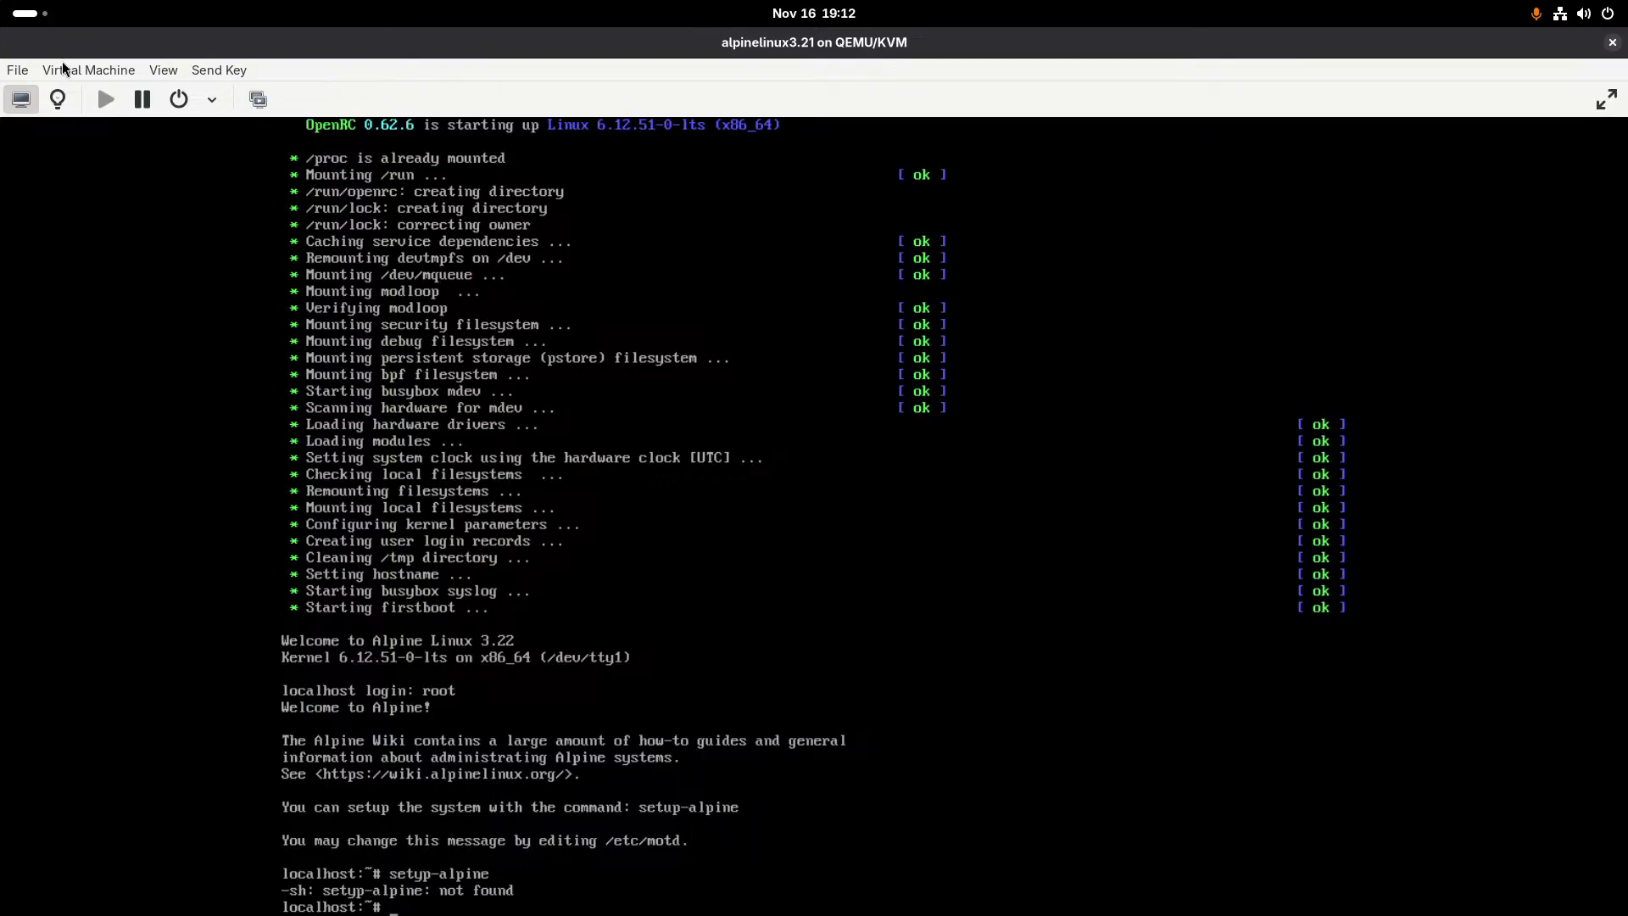
key("Up")
key("BackSpace")
key("Return")
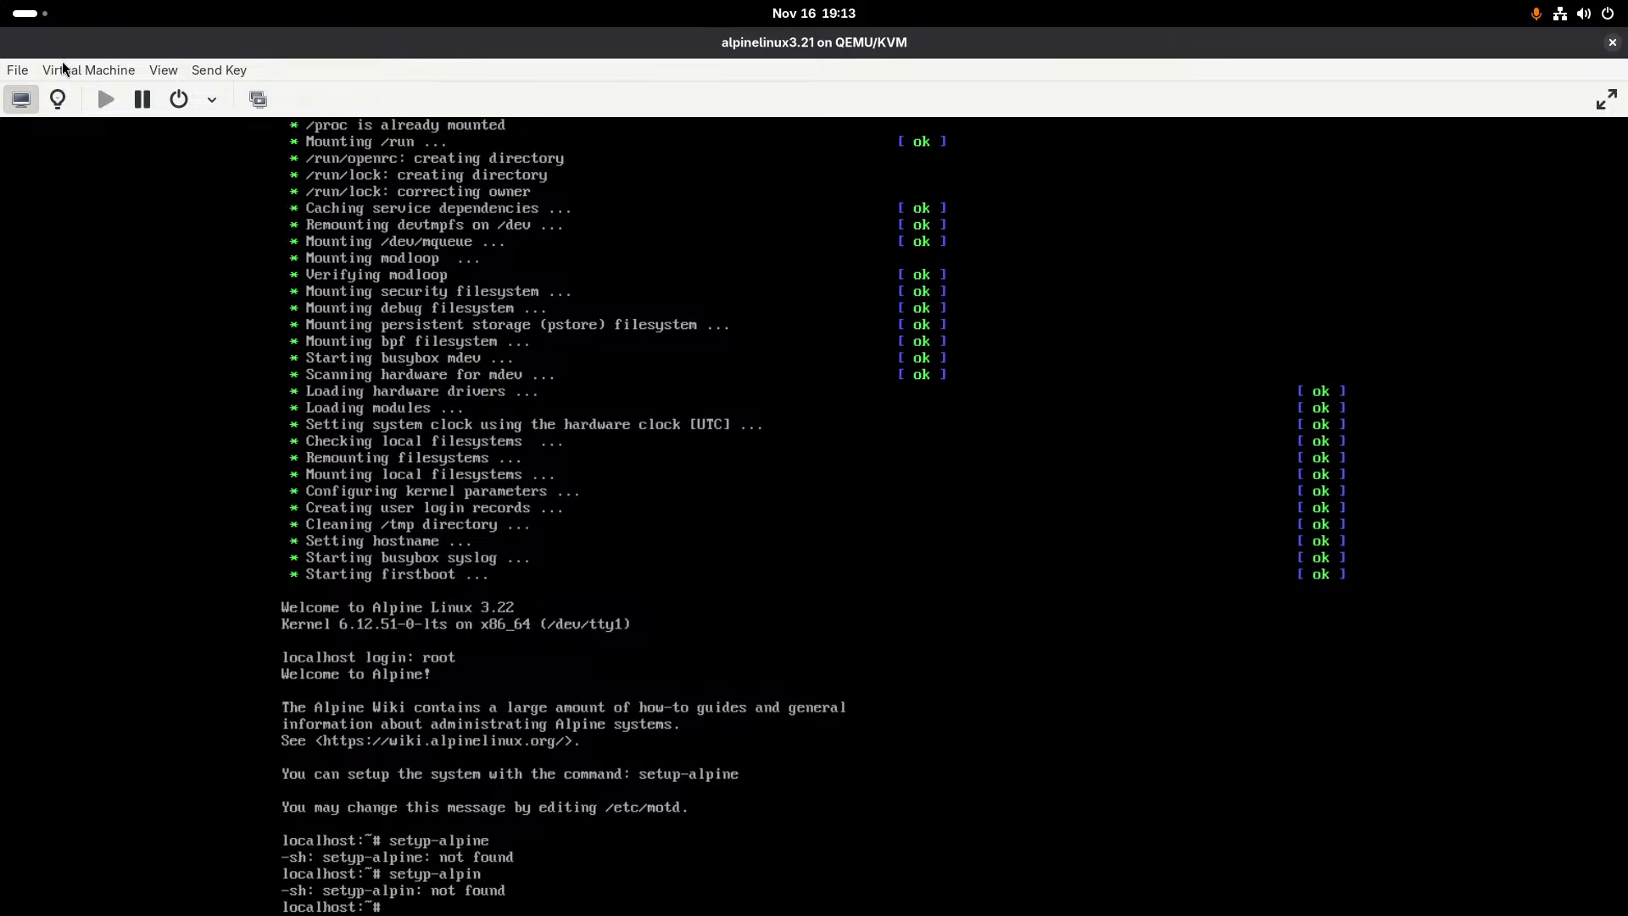
- Start the Alpine Linux installer by running the setup-alpine command
type("setup-alpine")
key("Return")
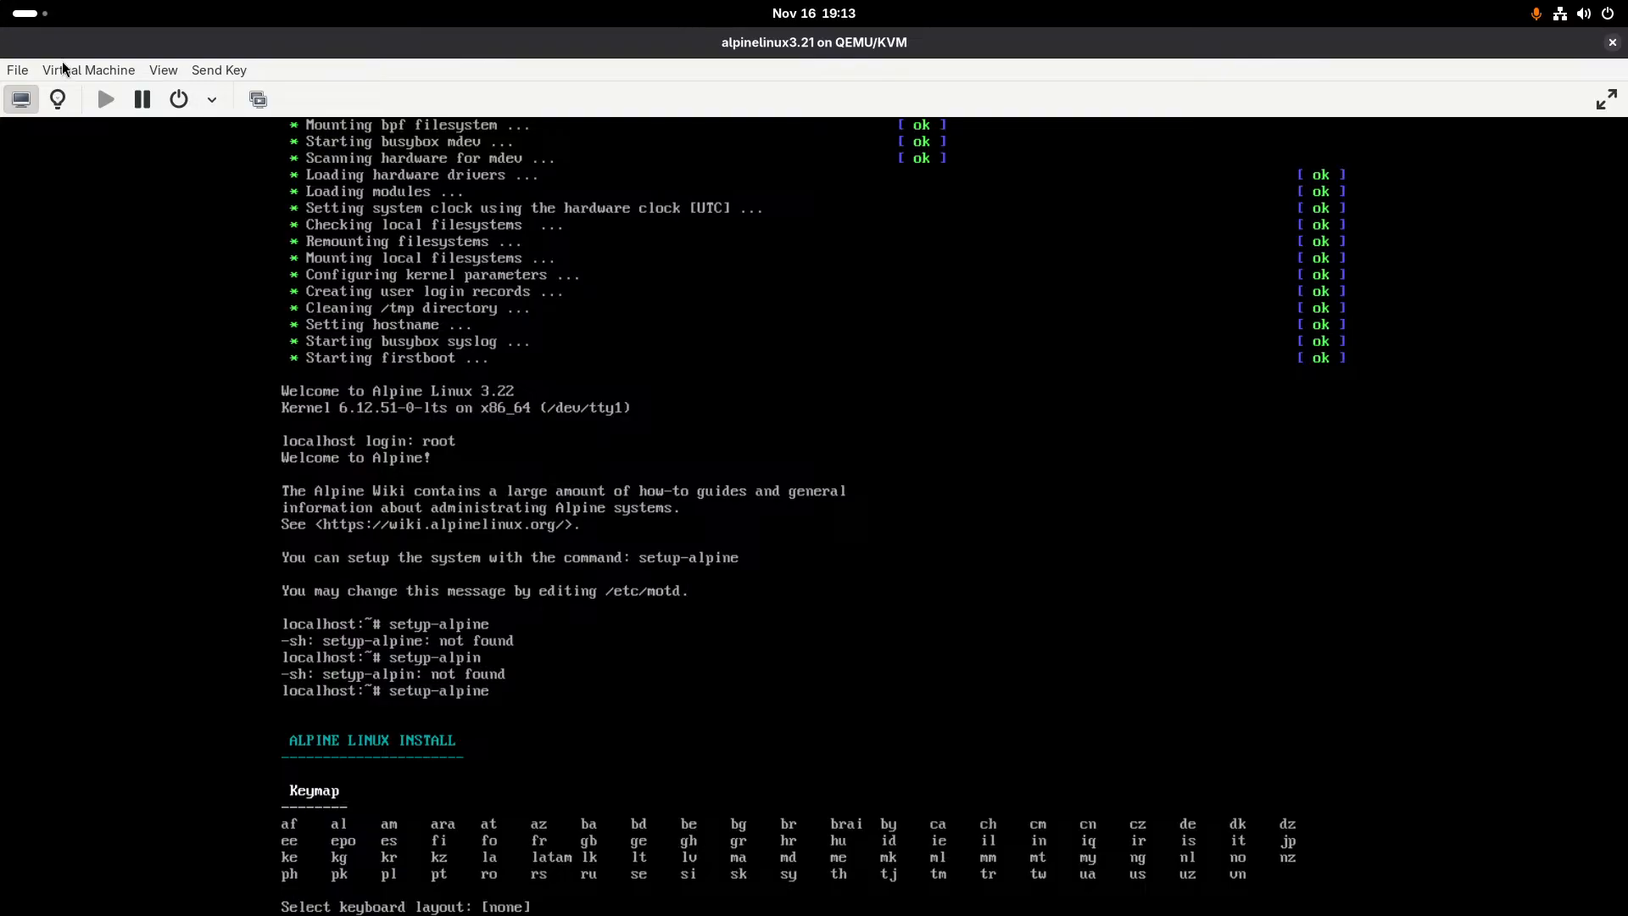
- Set the keyboard layout and variant to us and the system hostname to based
type("us")
key("Return")
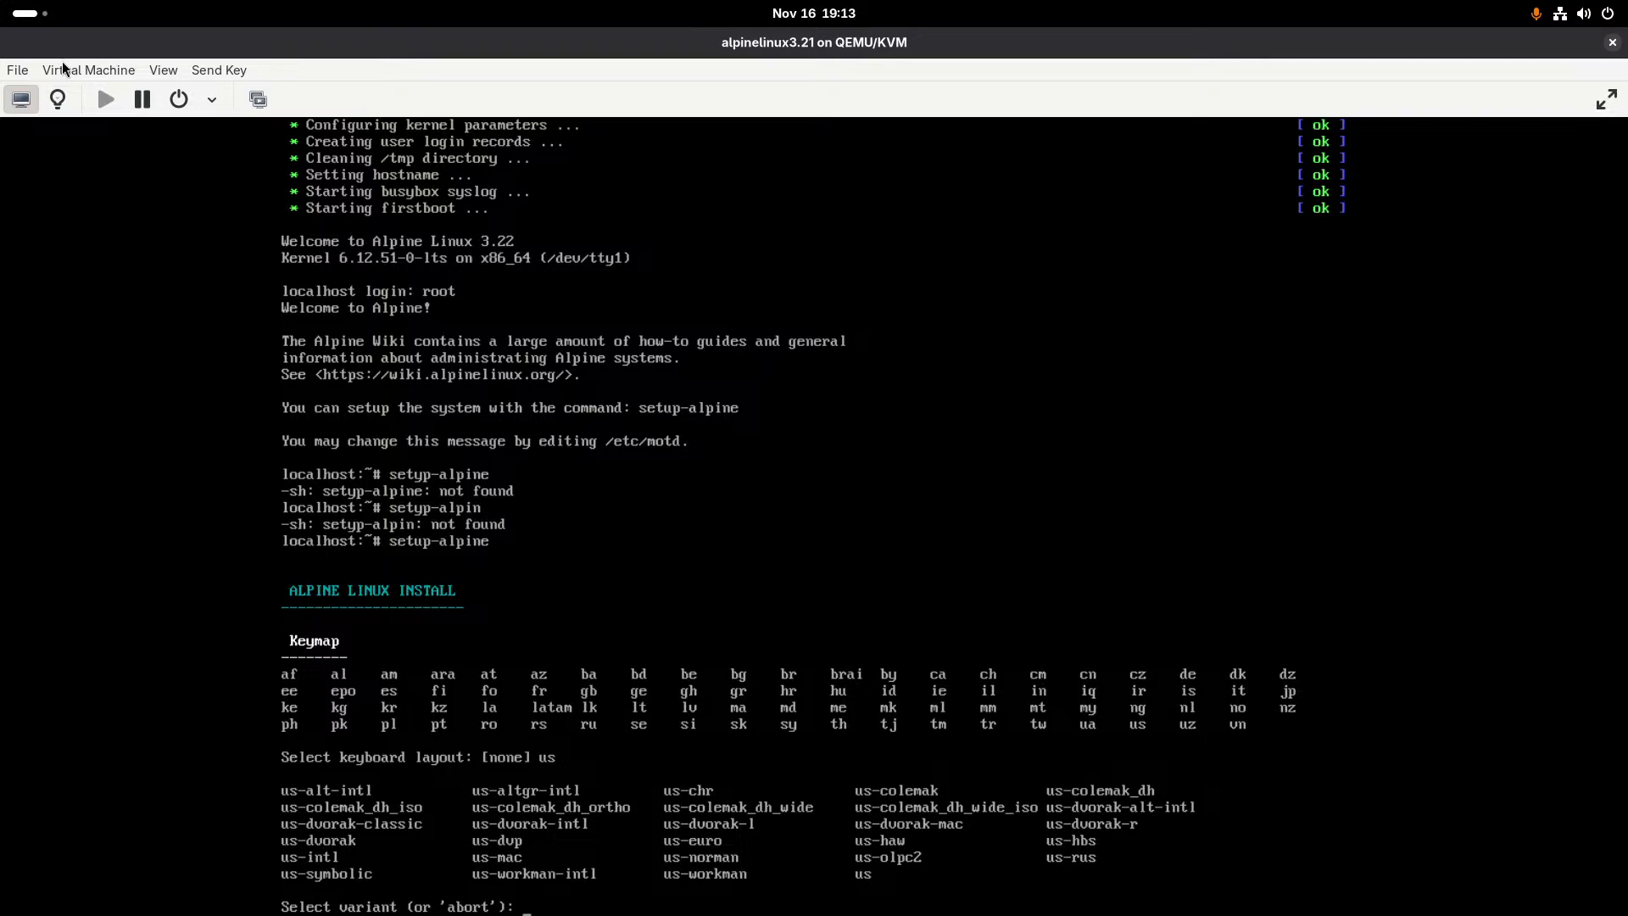
type("us")
key("Return")
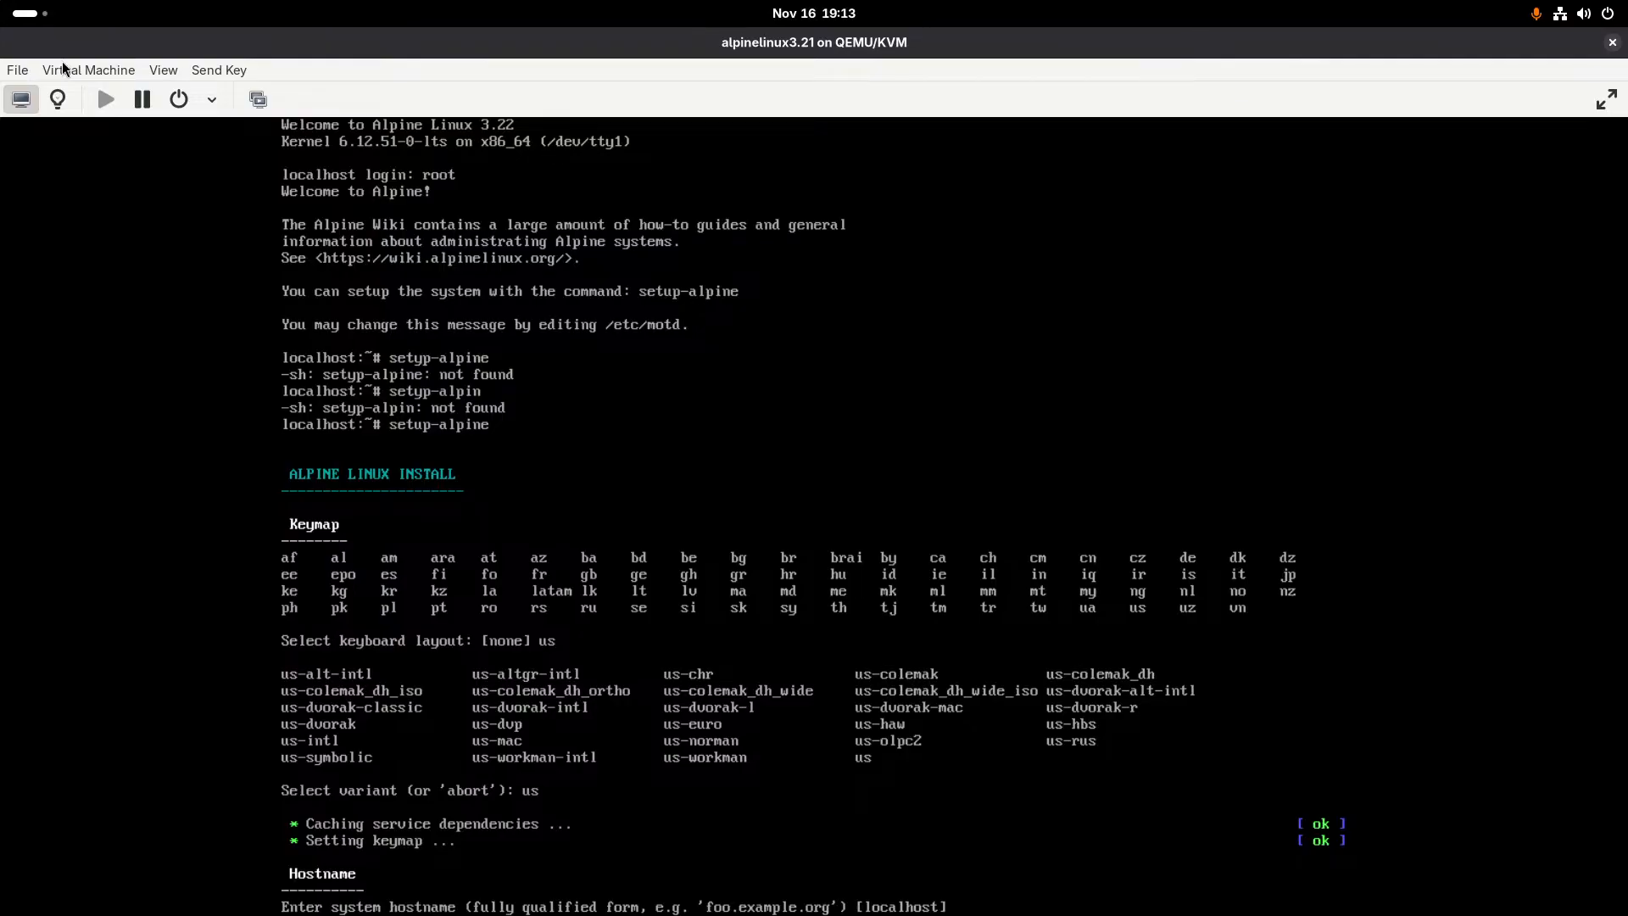
type("based")
key("Return")
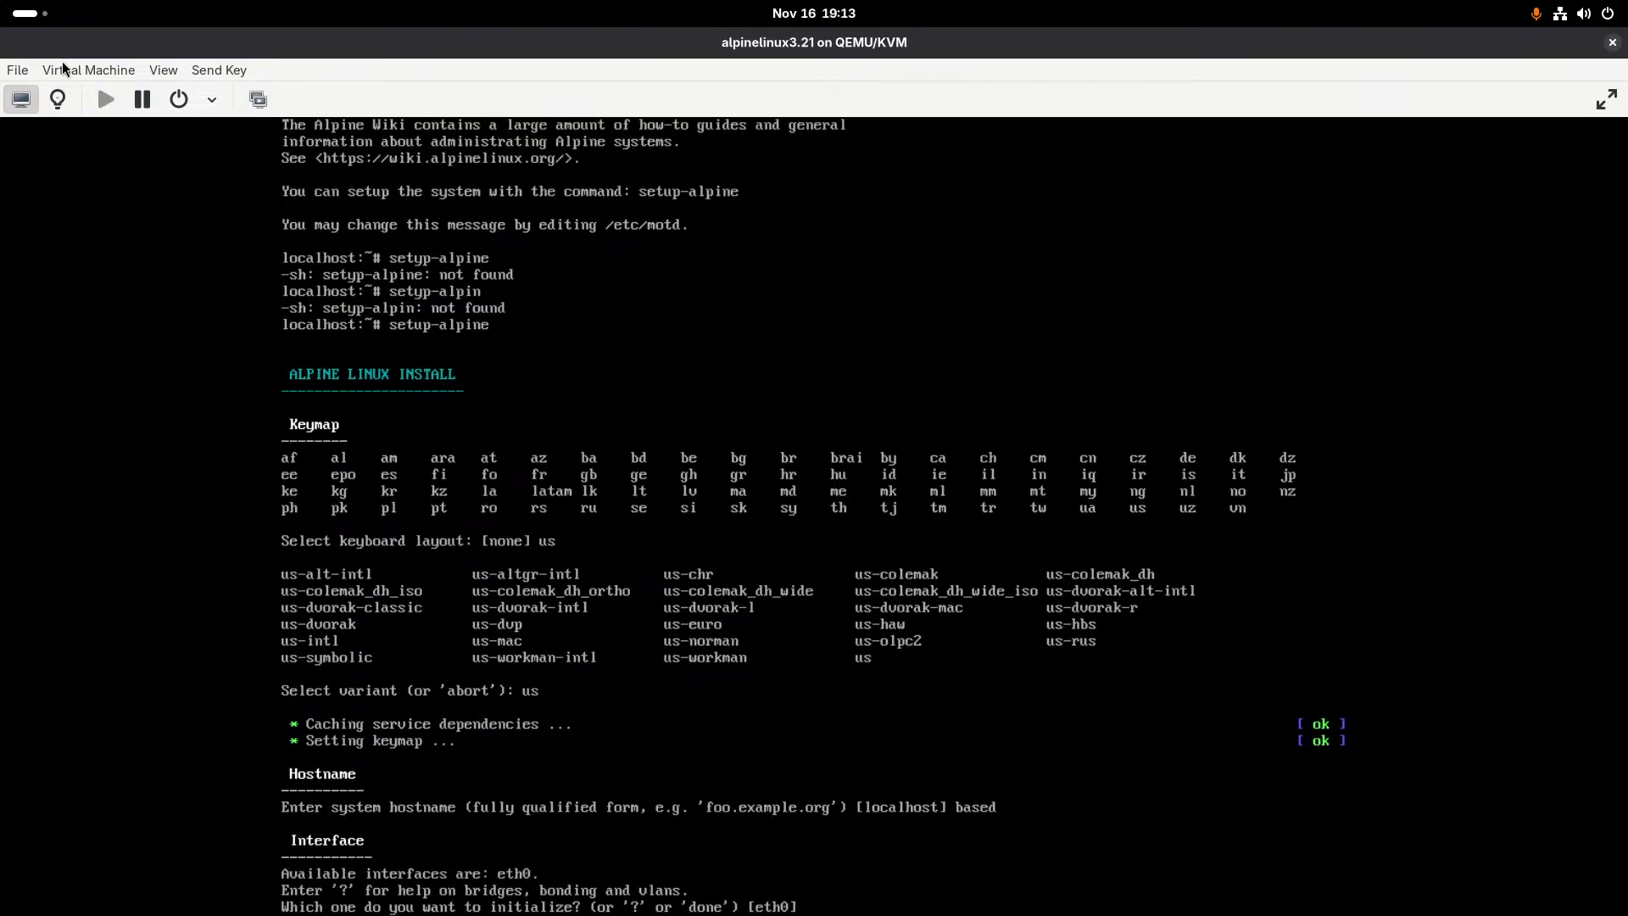
- Initialize the eth0 interface with dhcp addressing and decline manual network configuration
type("eth0")
key("Return")
type("dh")
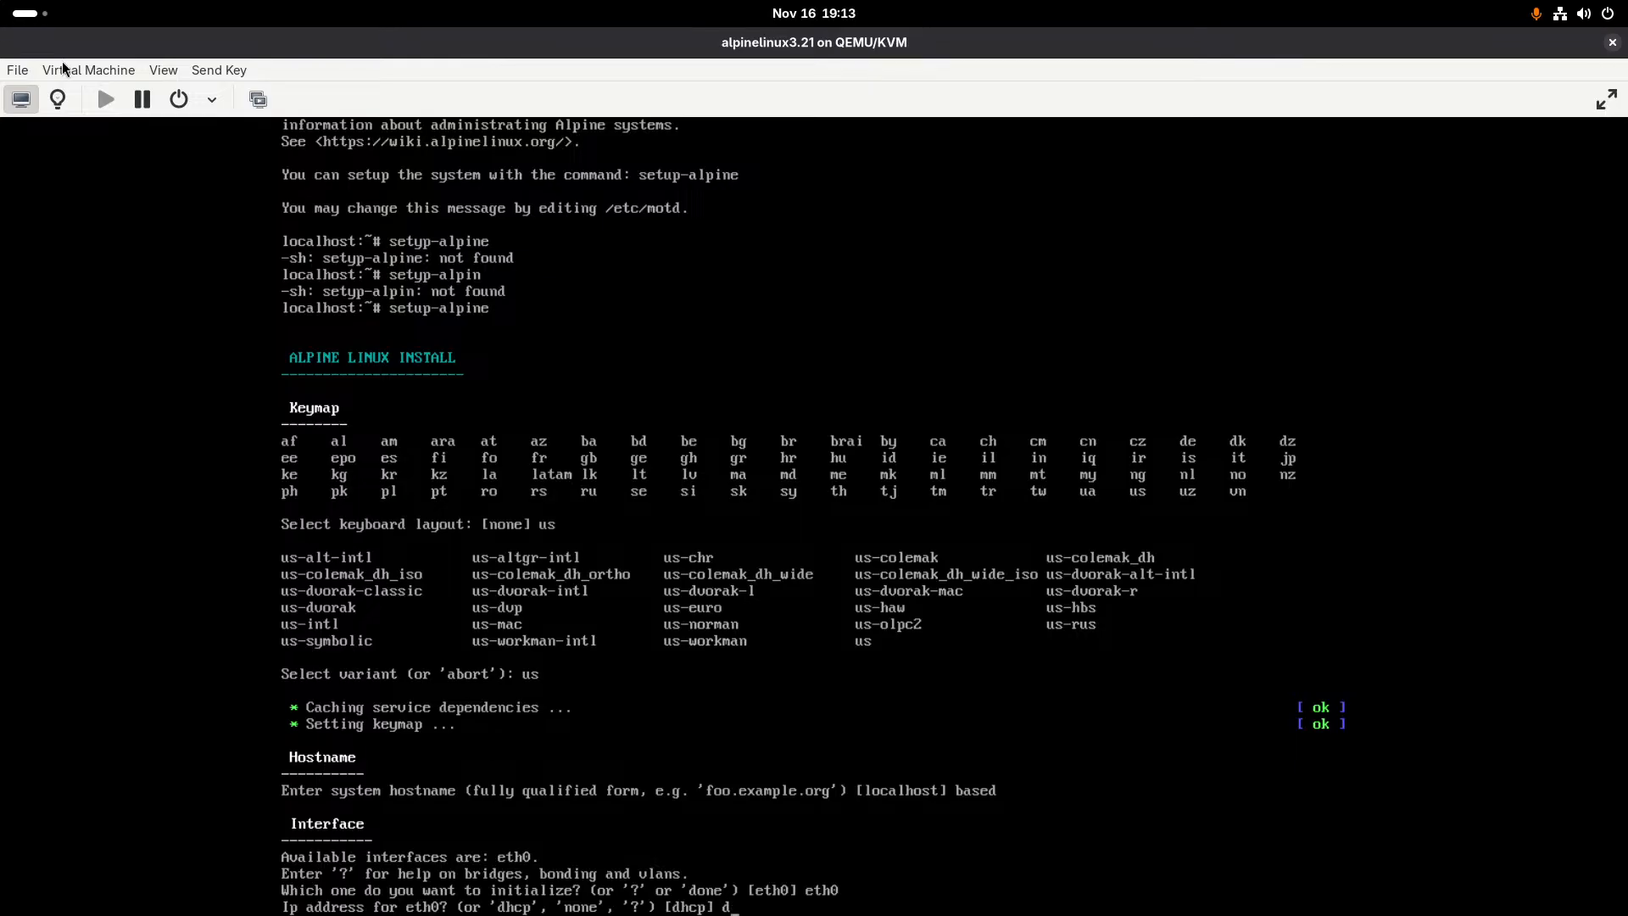
type("cp")
key("Return")
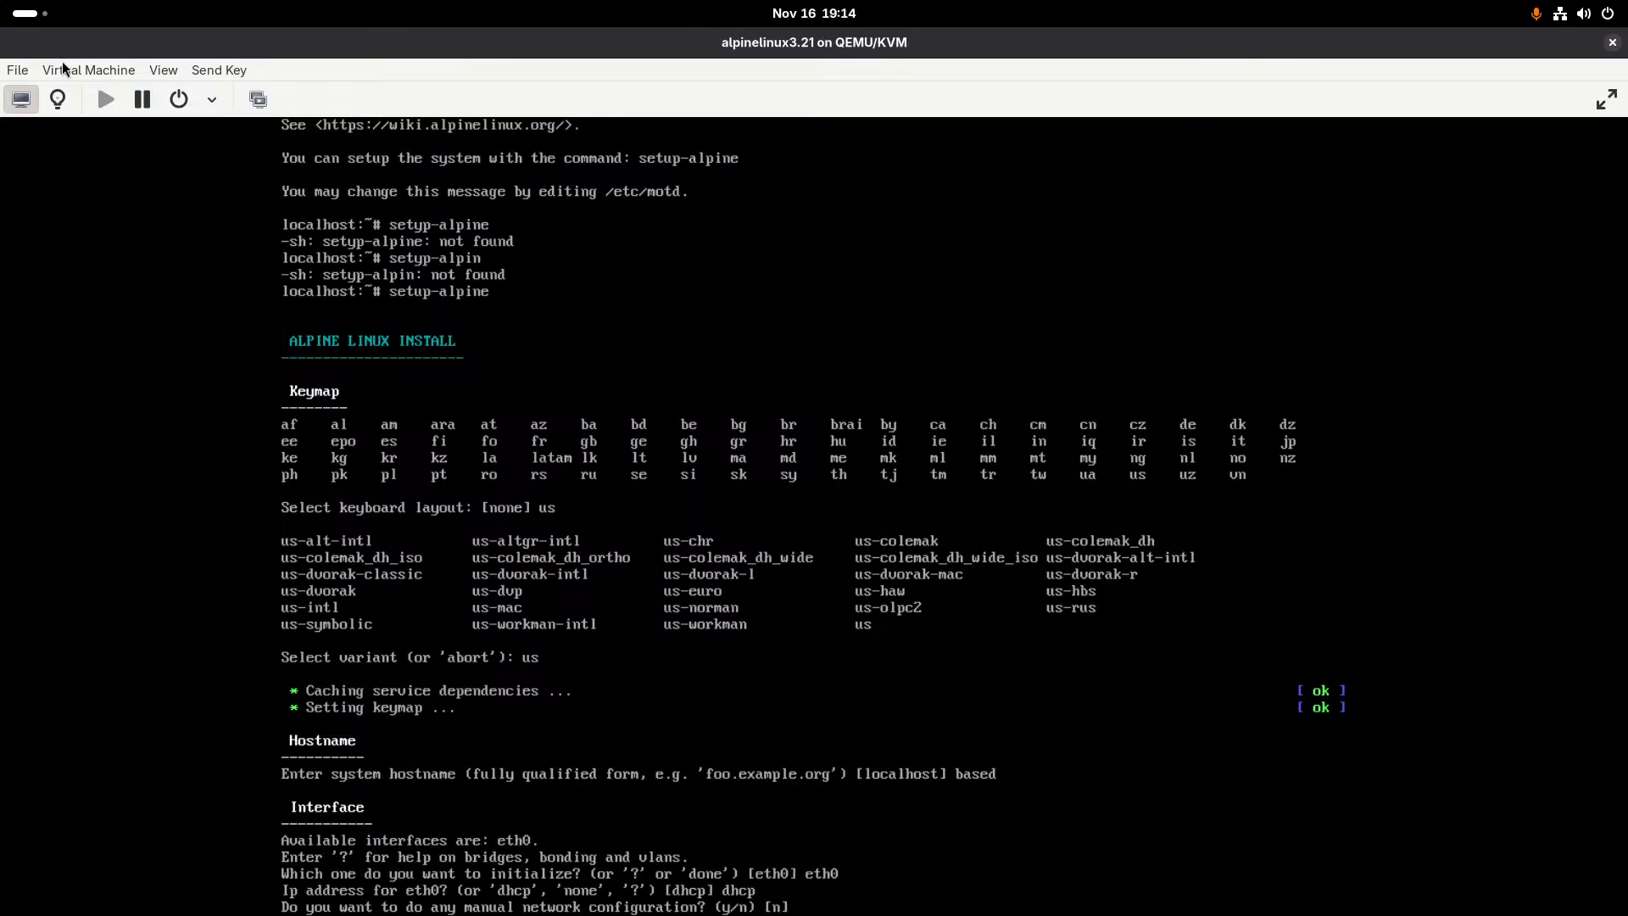
type("n")
key("Return")
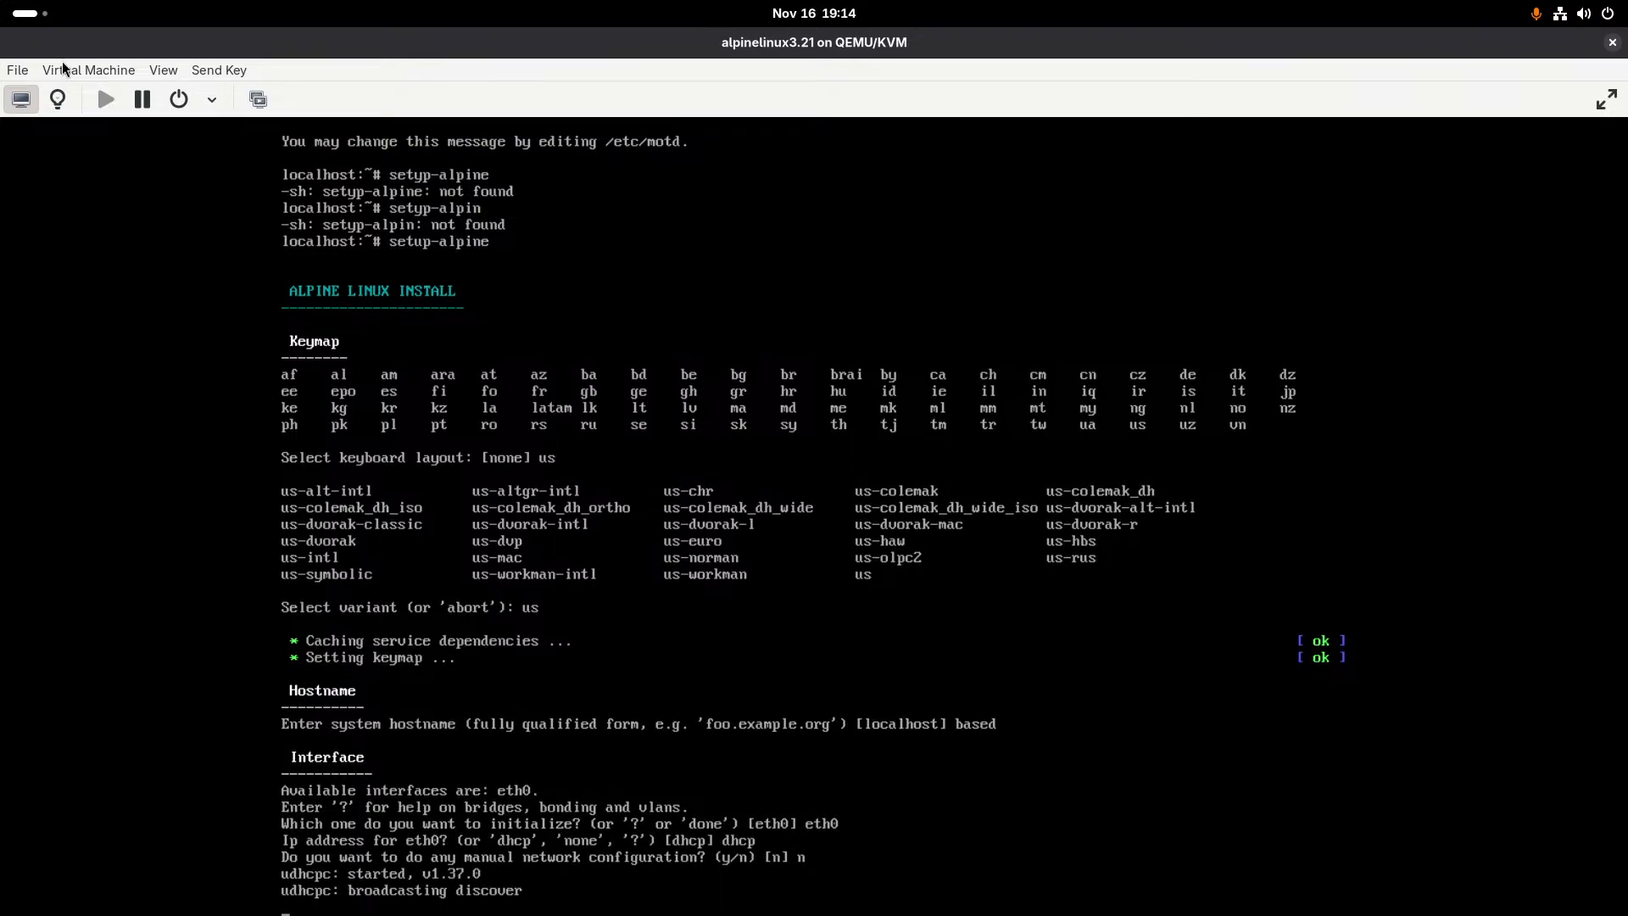
- Enter and retype the new root password in the installer
mouse_move(0, 0)
left_click(938, 677)
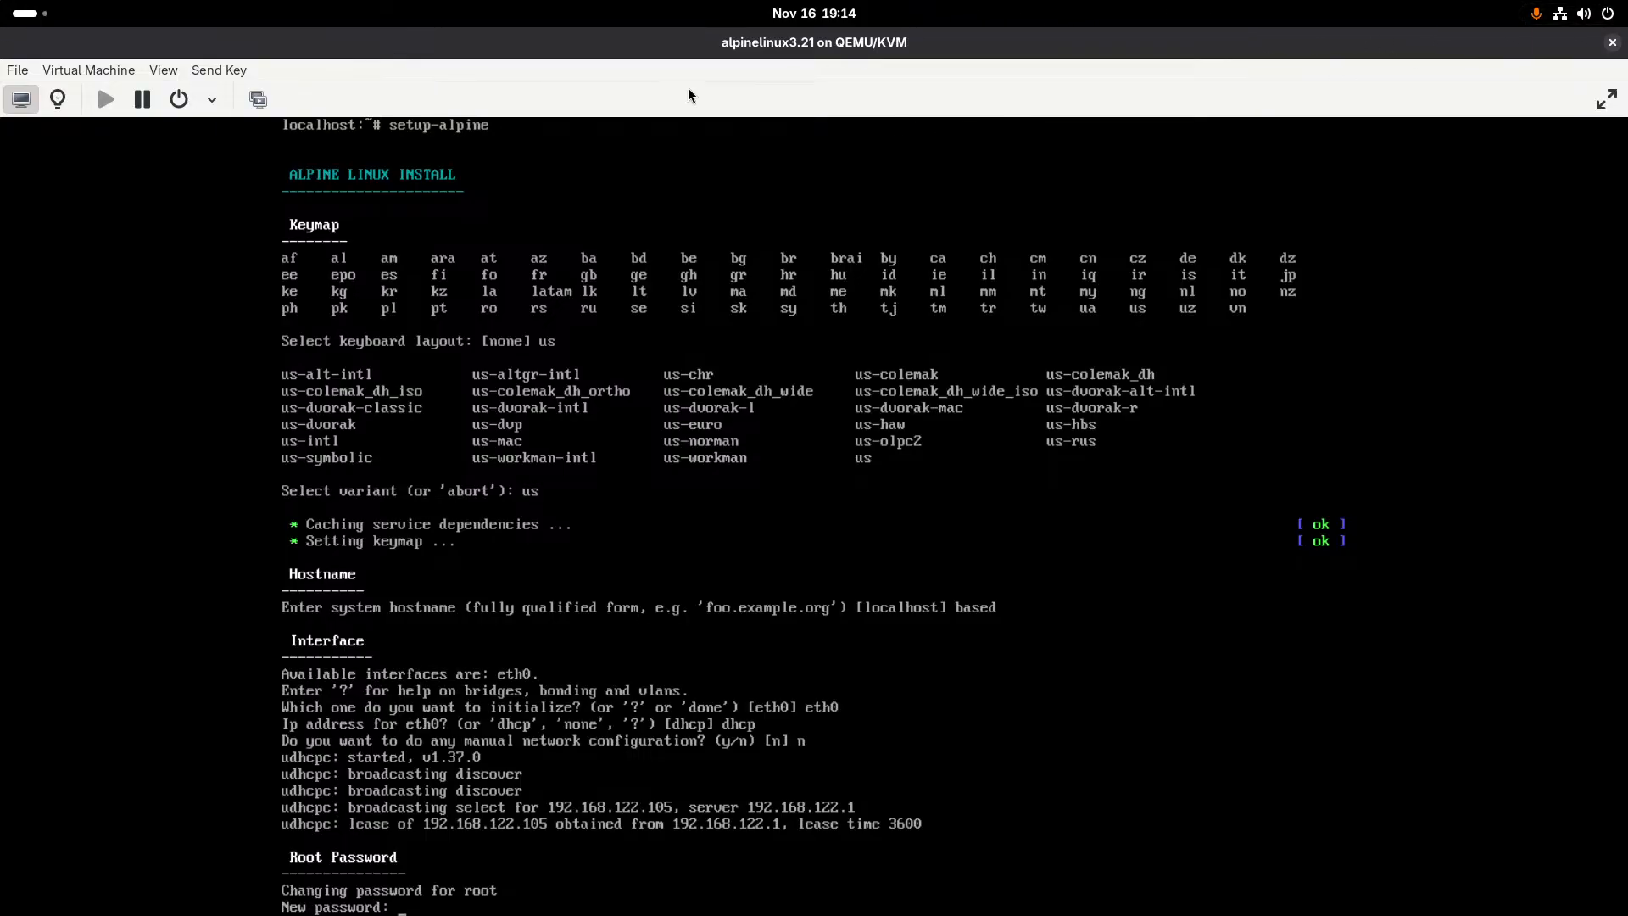
left_click_drag(546, 43, 565, 120)
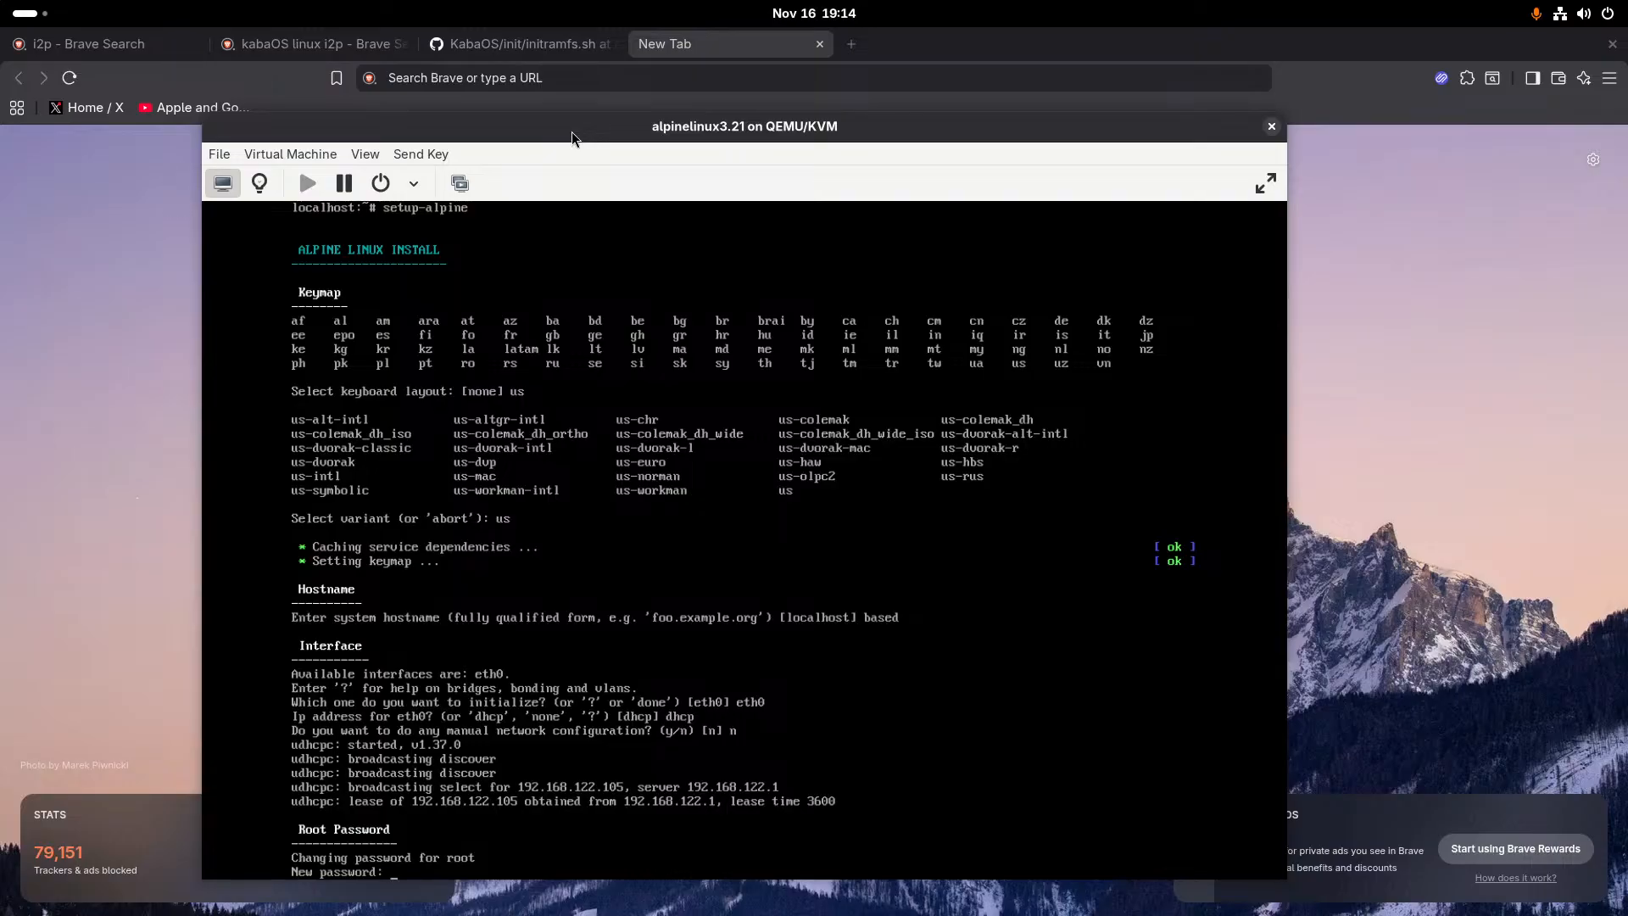
key("Return")
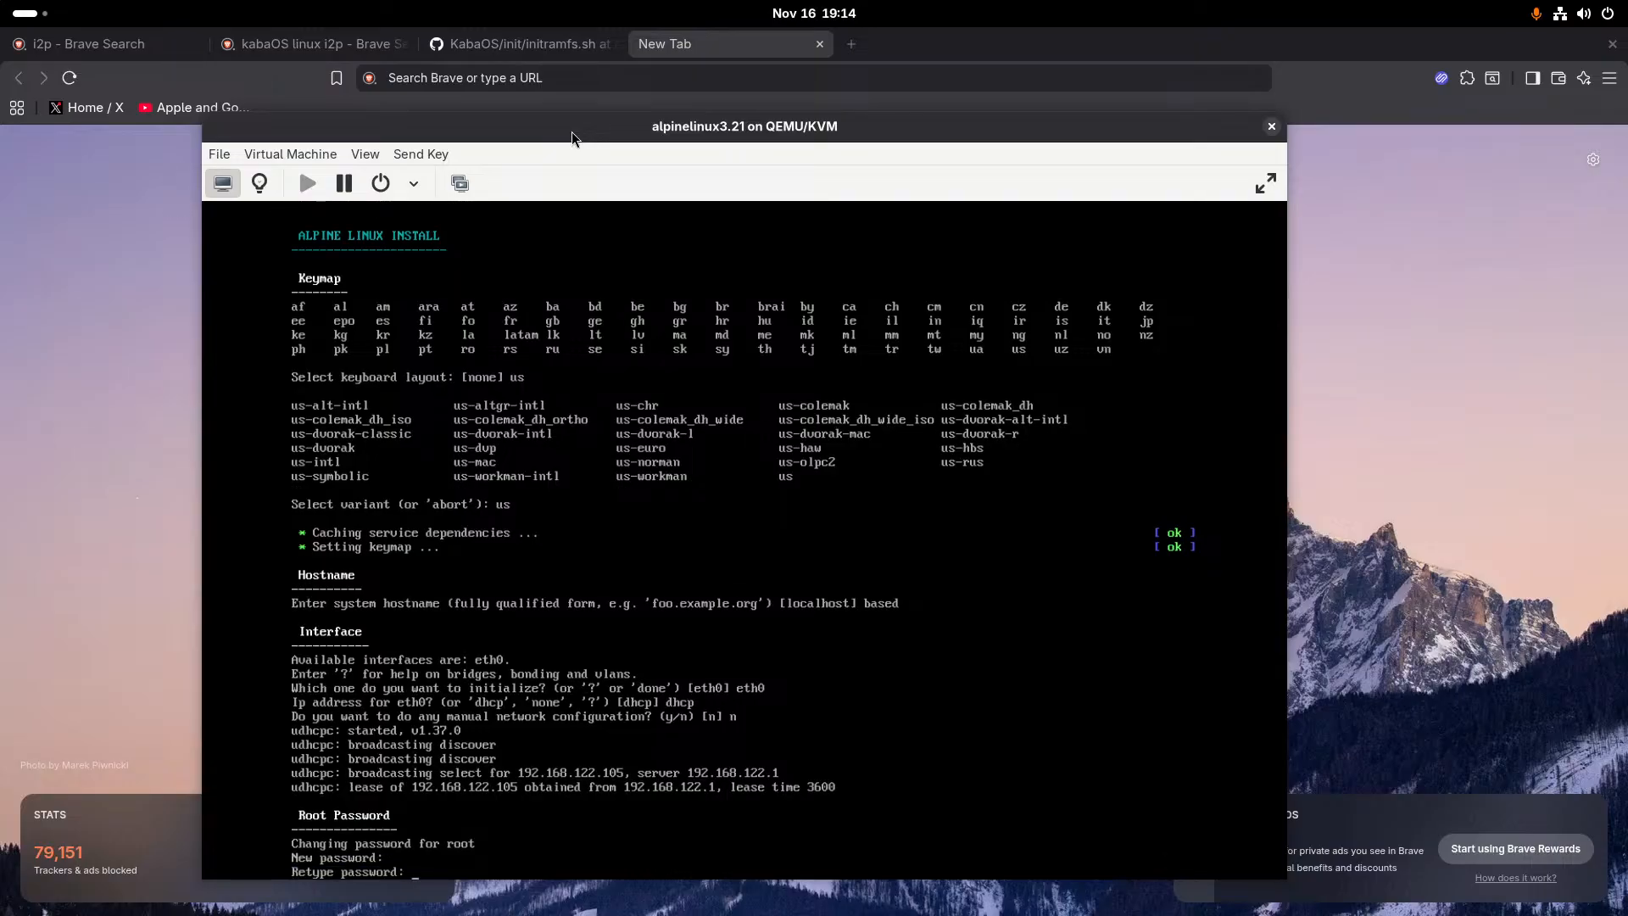
key("Return")
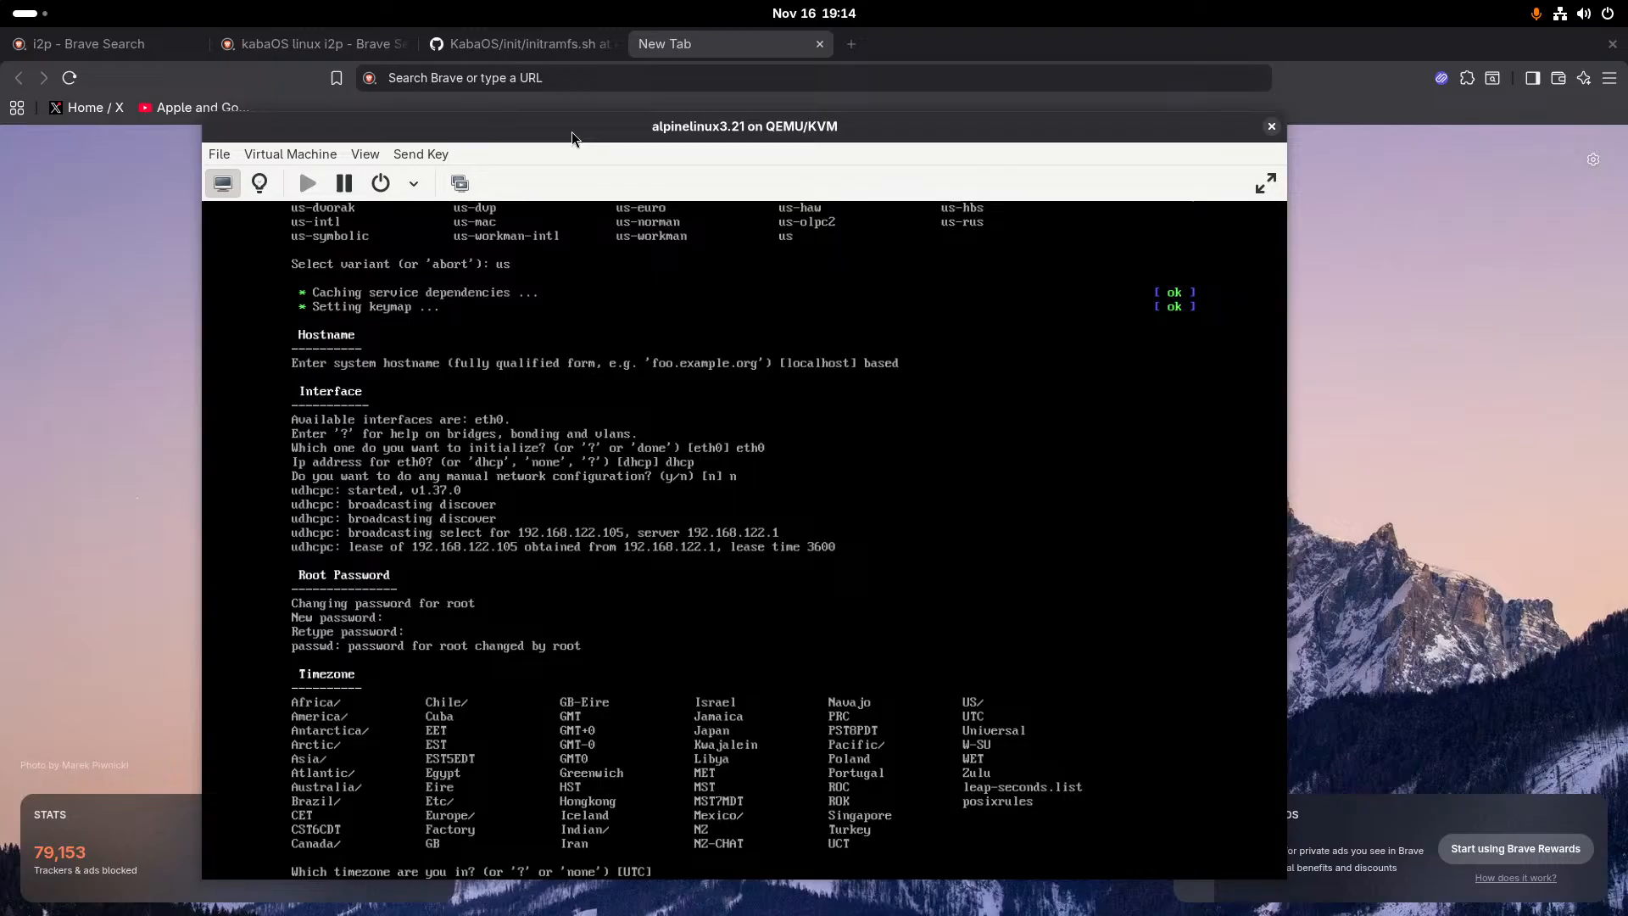
- Set the timezone to America with the sub-timezone Chicago
type("America")
key("Return")
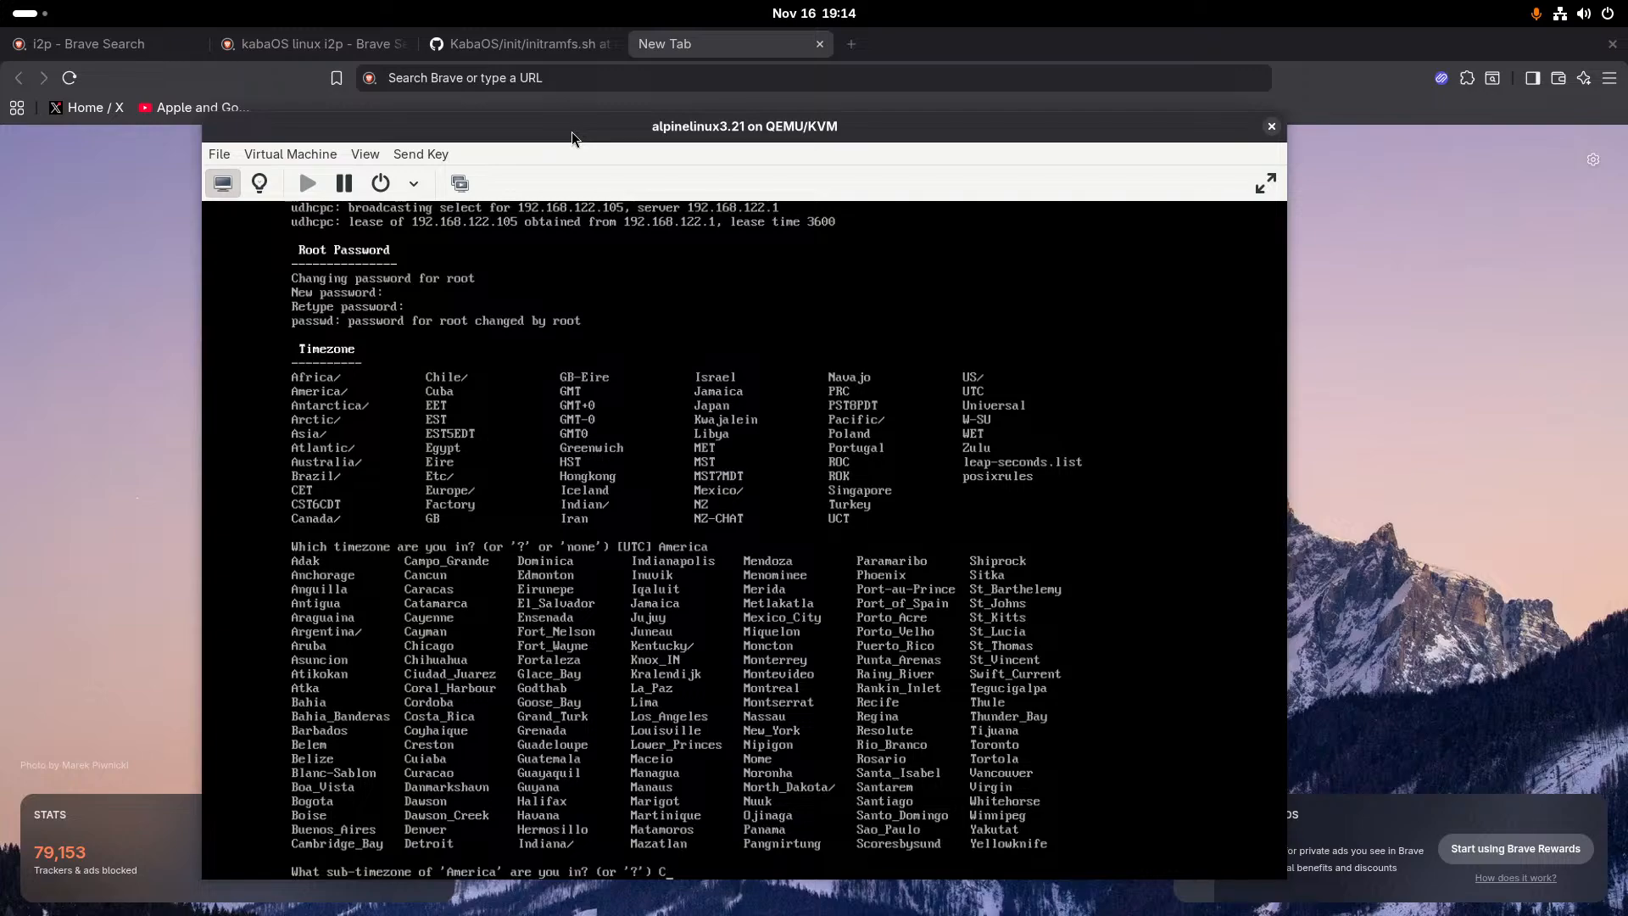
type("Chicago")
key("Return")
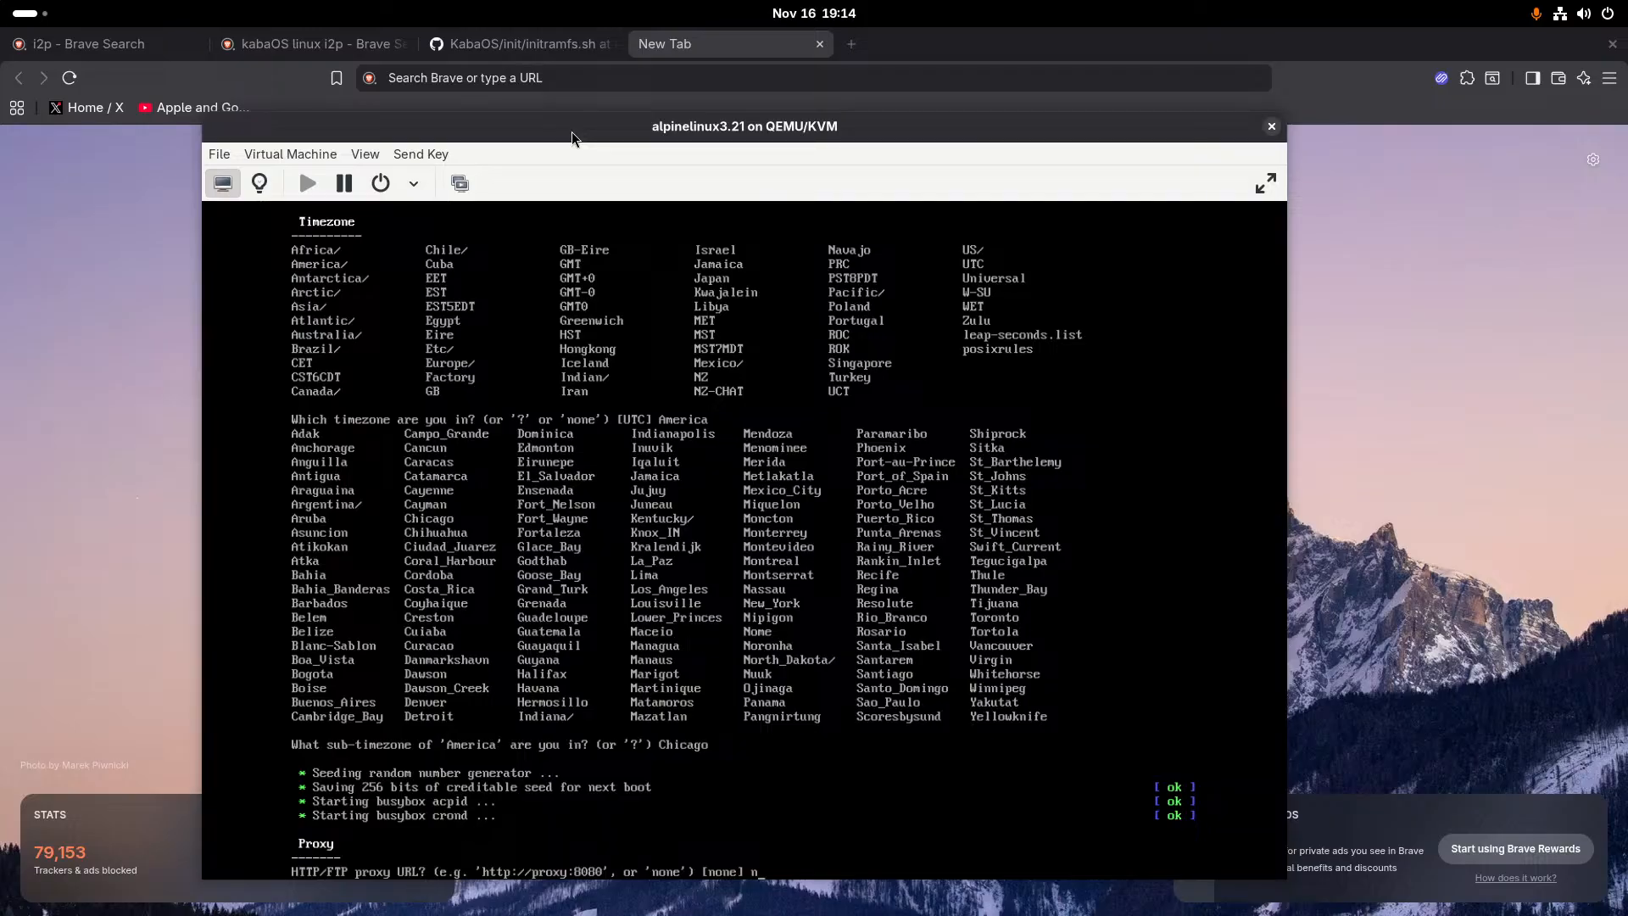
- Set the proxy to none and have the installer find and use the fastest APK mirror
type("none")
key("Return")
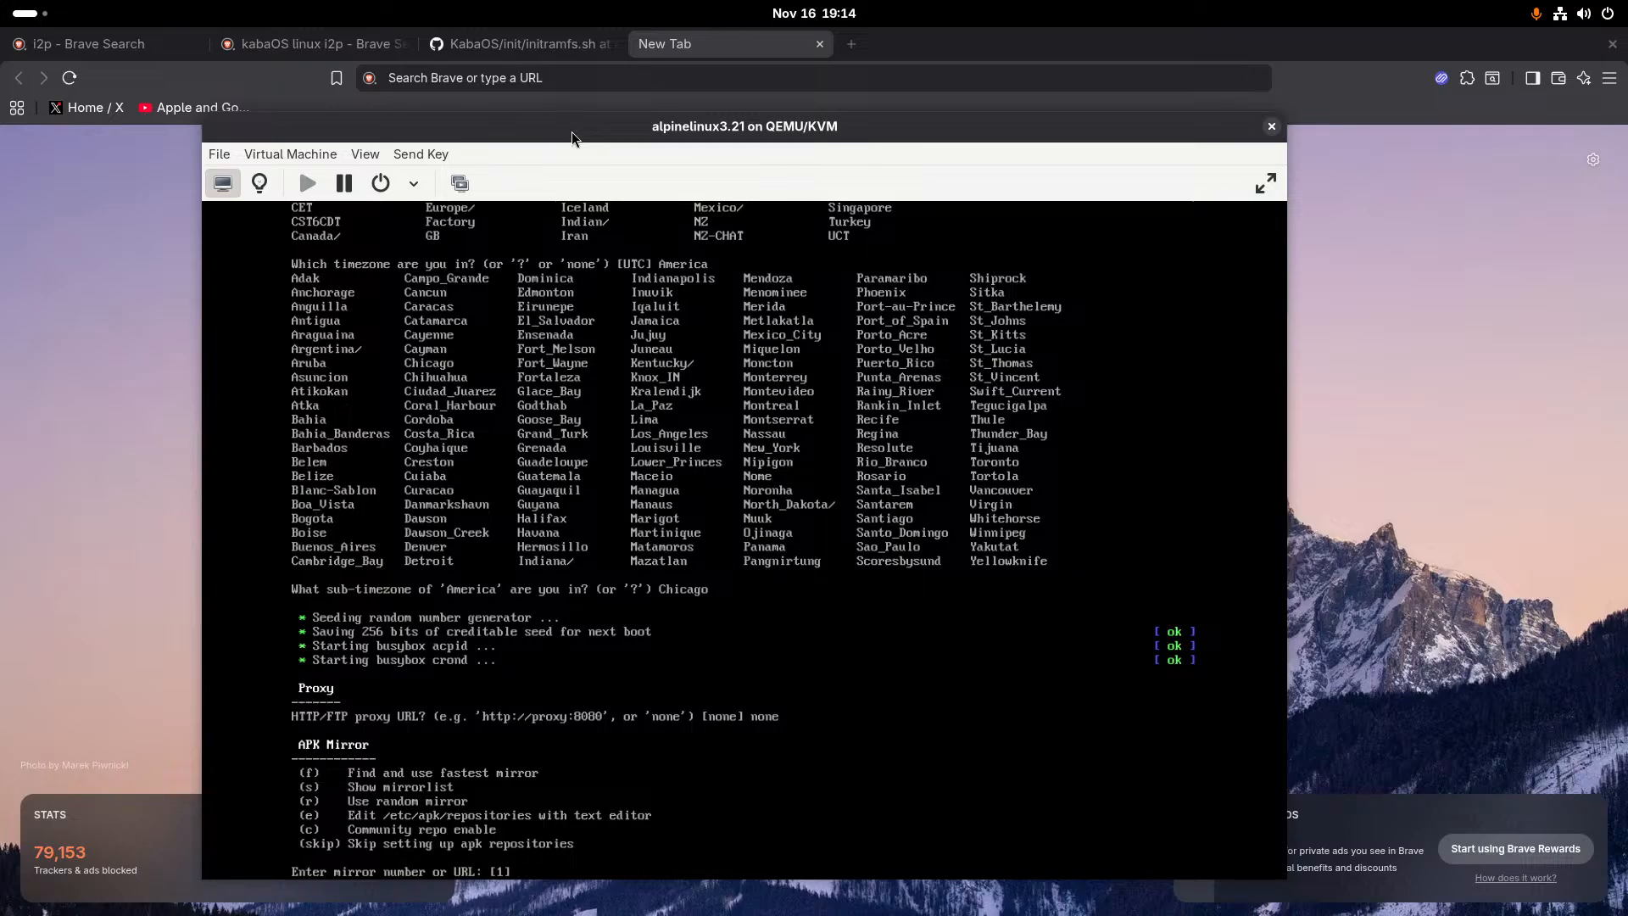
type("f")
key("Return")
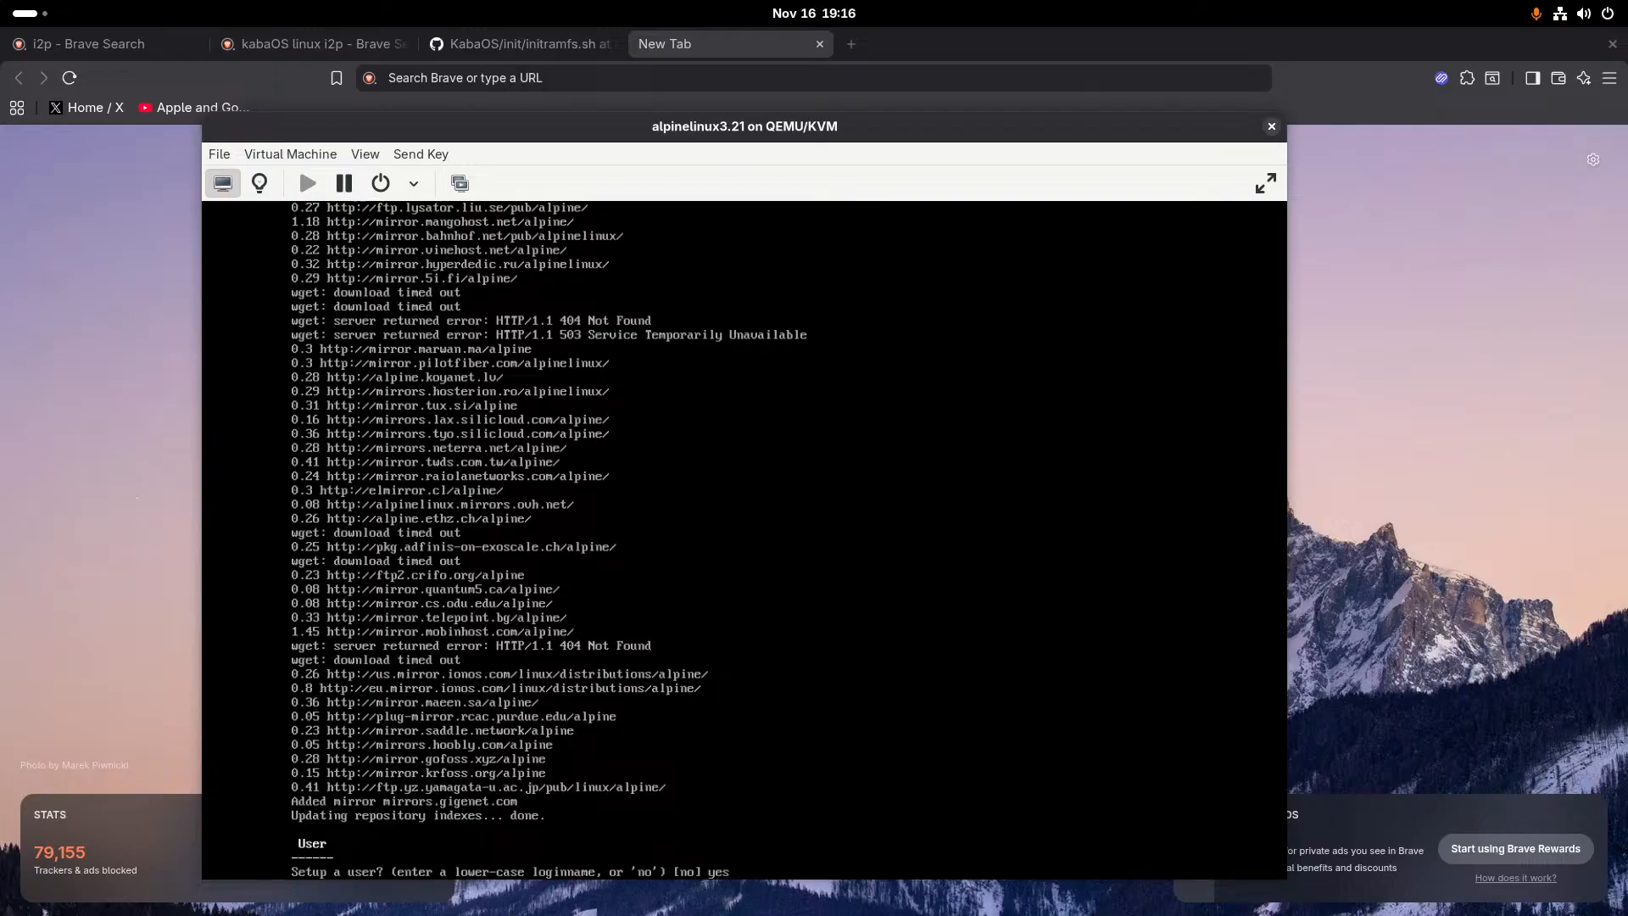
- Create the user fed12 with the default full name, the user's password and none for the SSH key
key("BackSpace")
type("fed12")
key("Return")
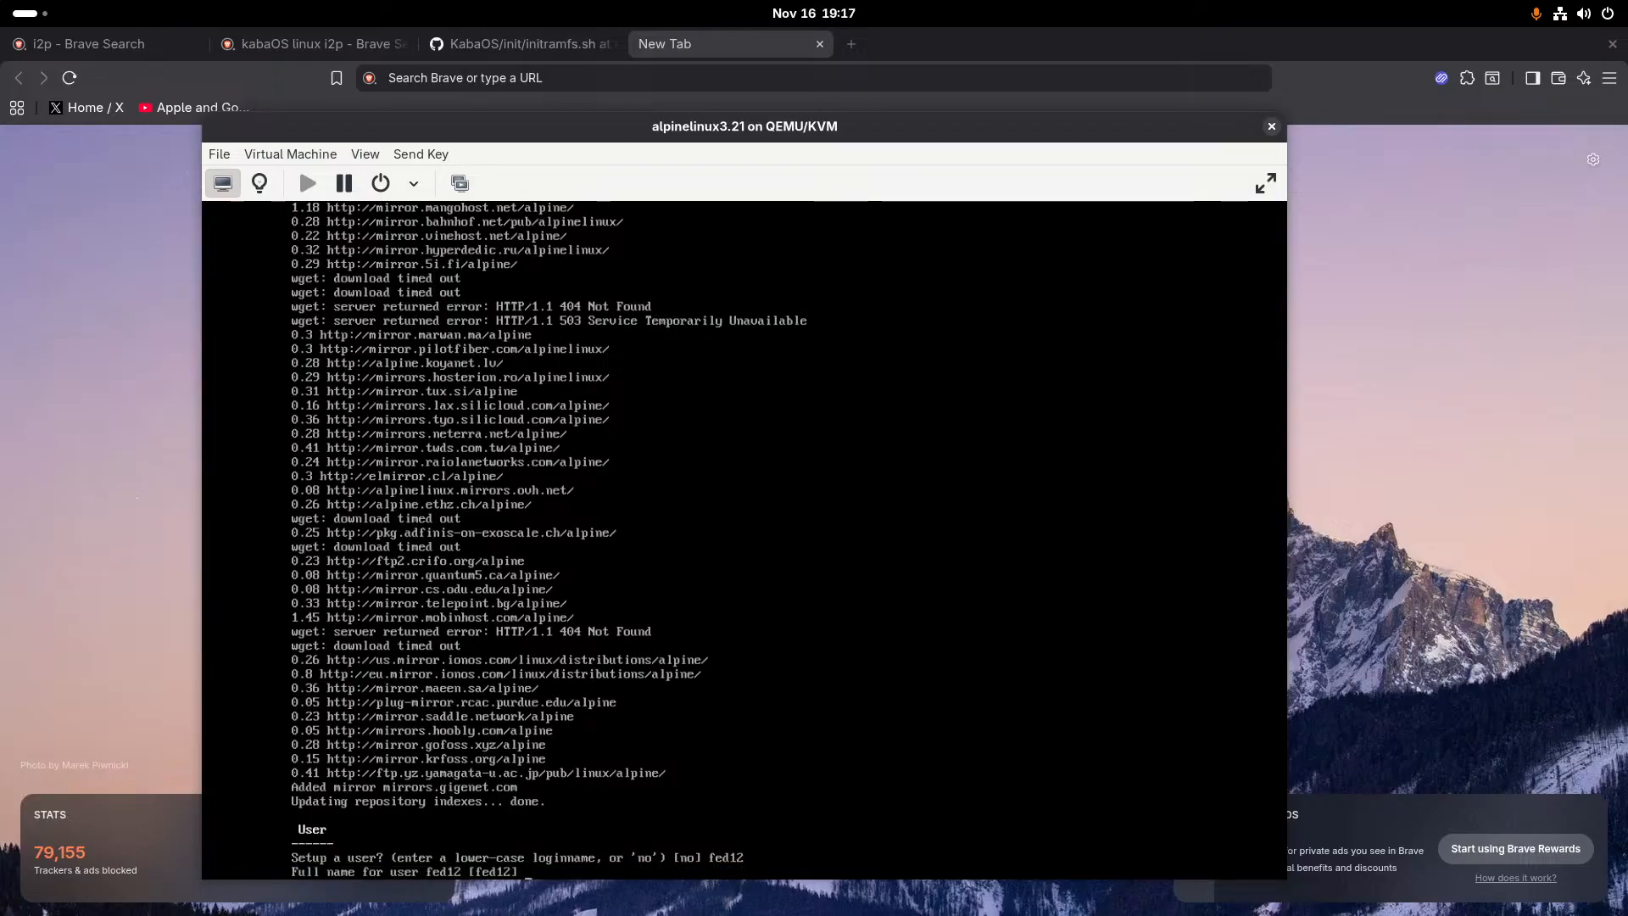
key("Return")
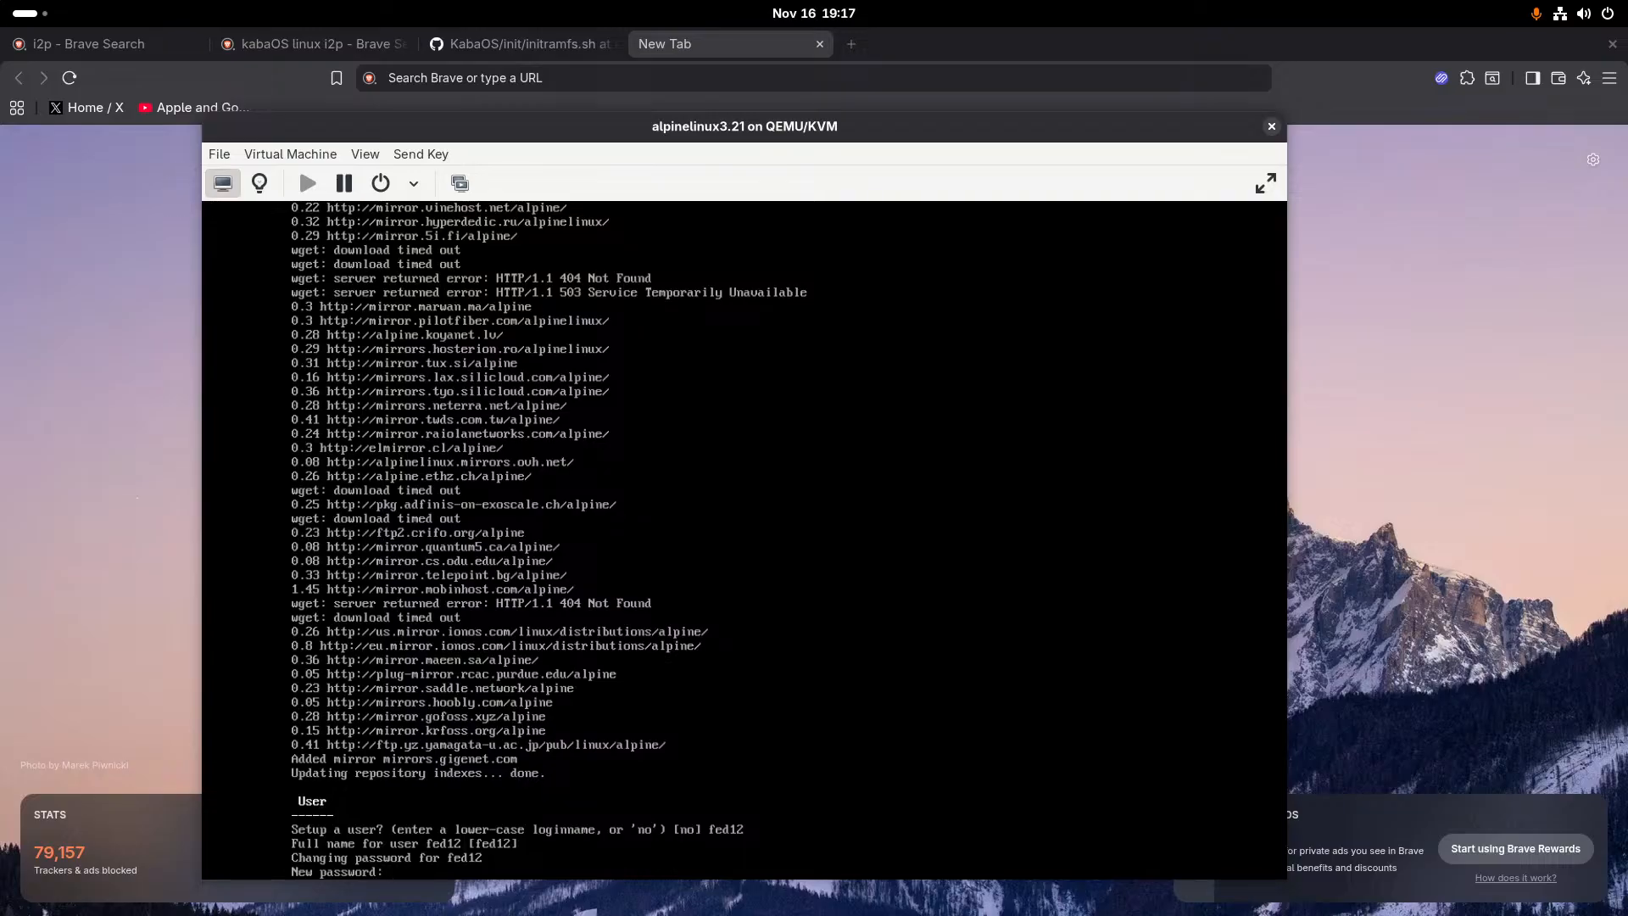
key("Return")
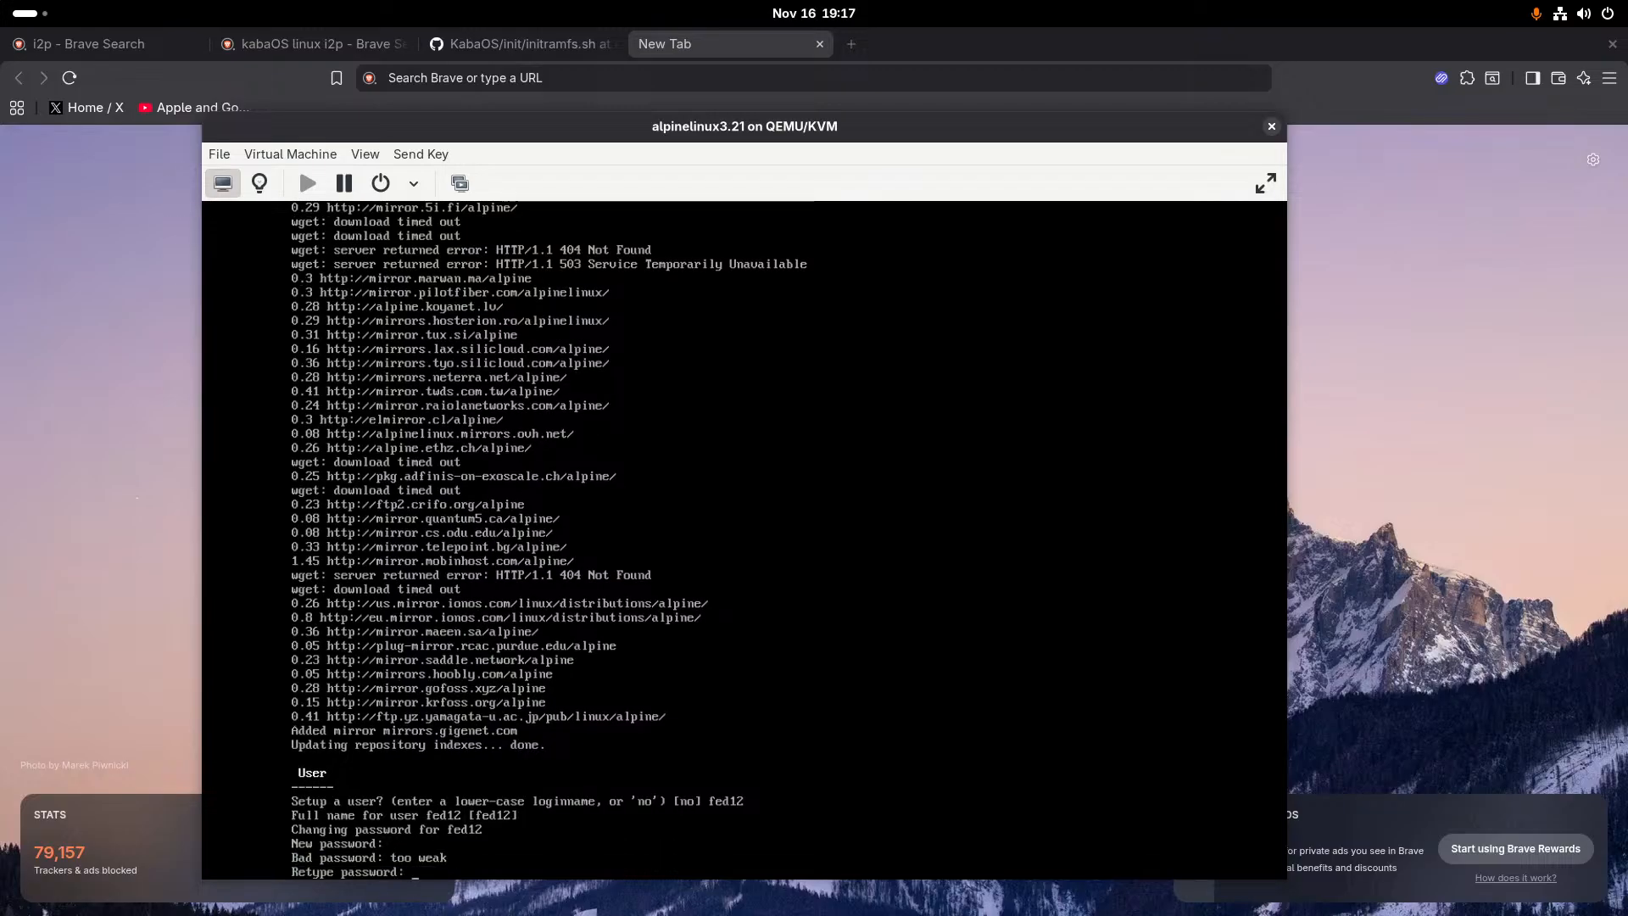
key("Return")
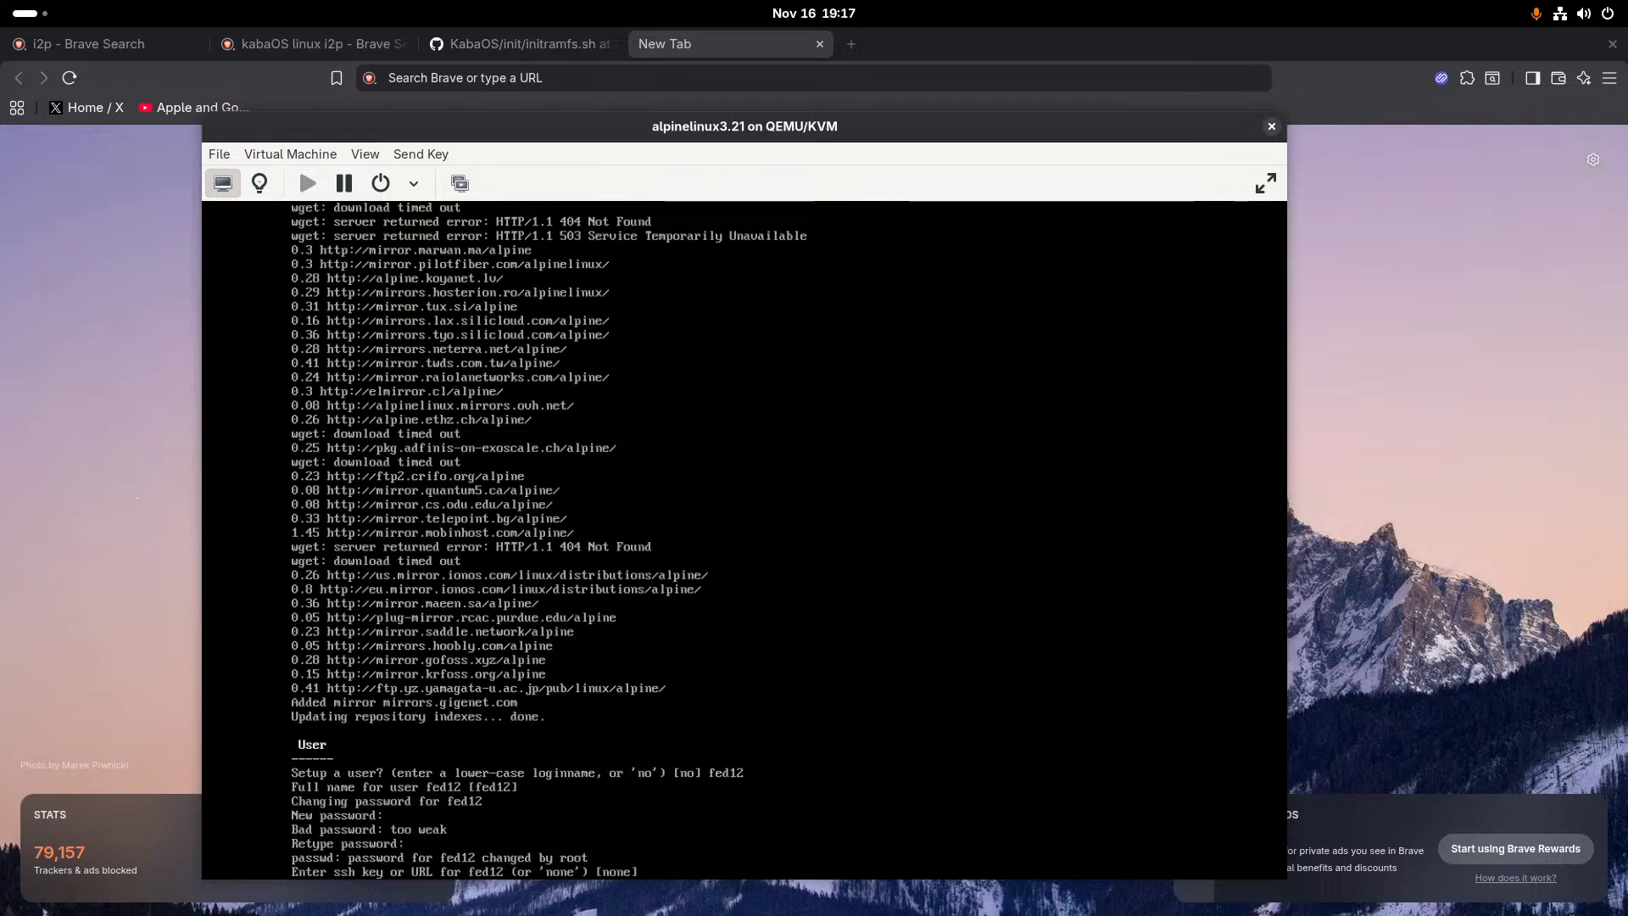
type("none")
key("Return")
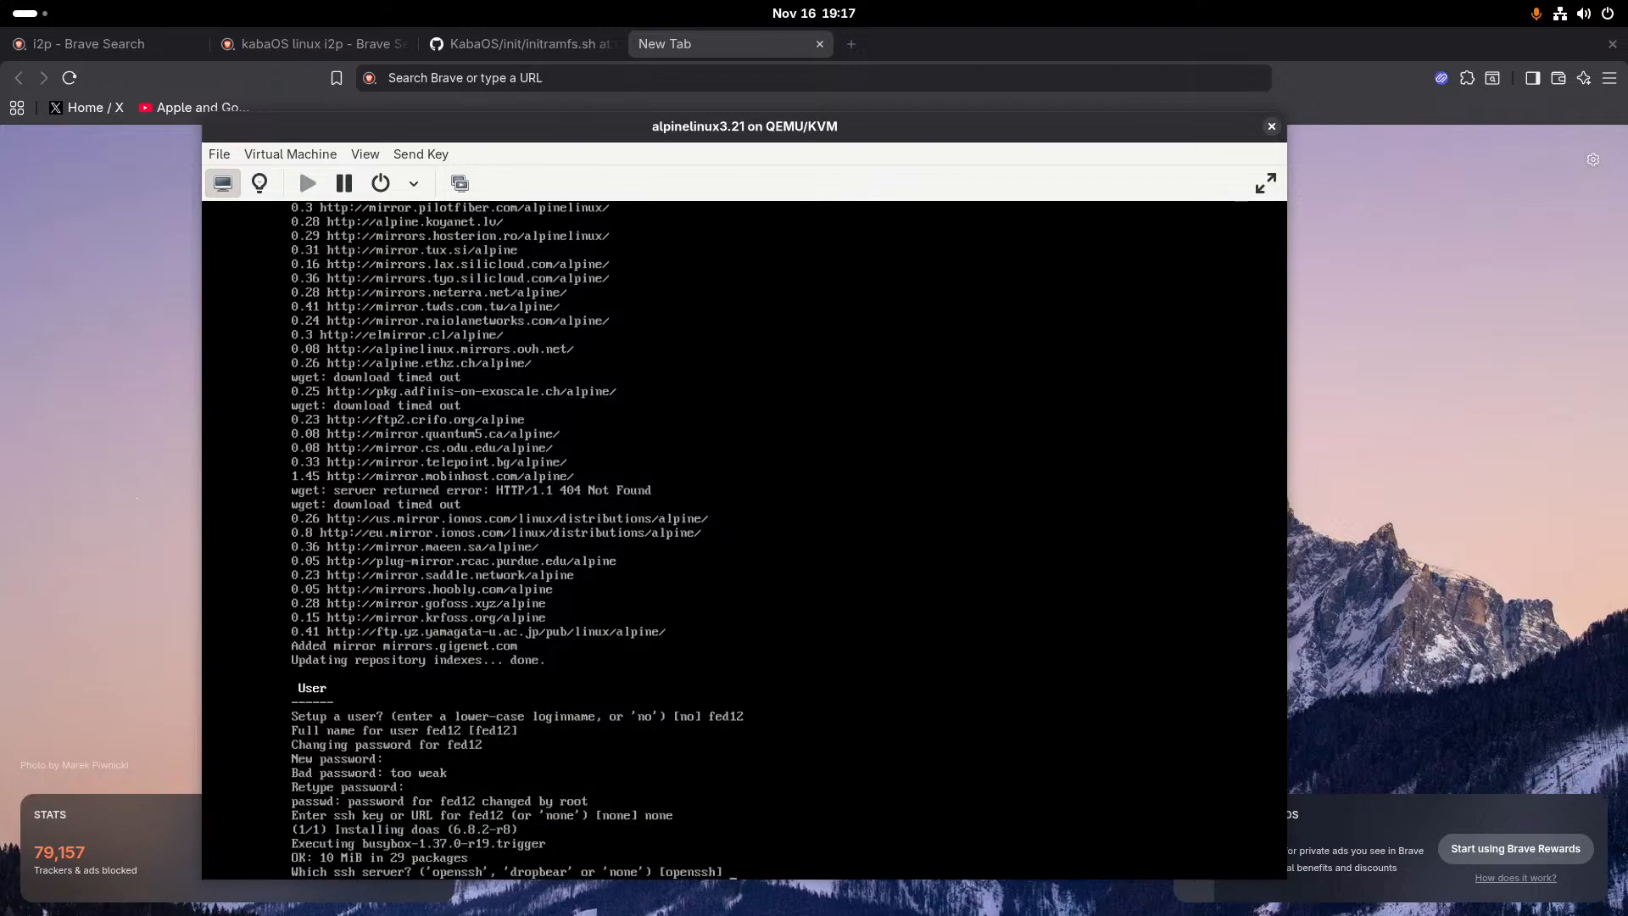
- Choose openssh as the SSH server and vda as the disk to use
type("openssh")
key("Return")
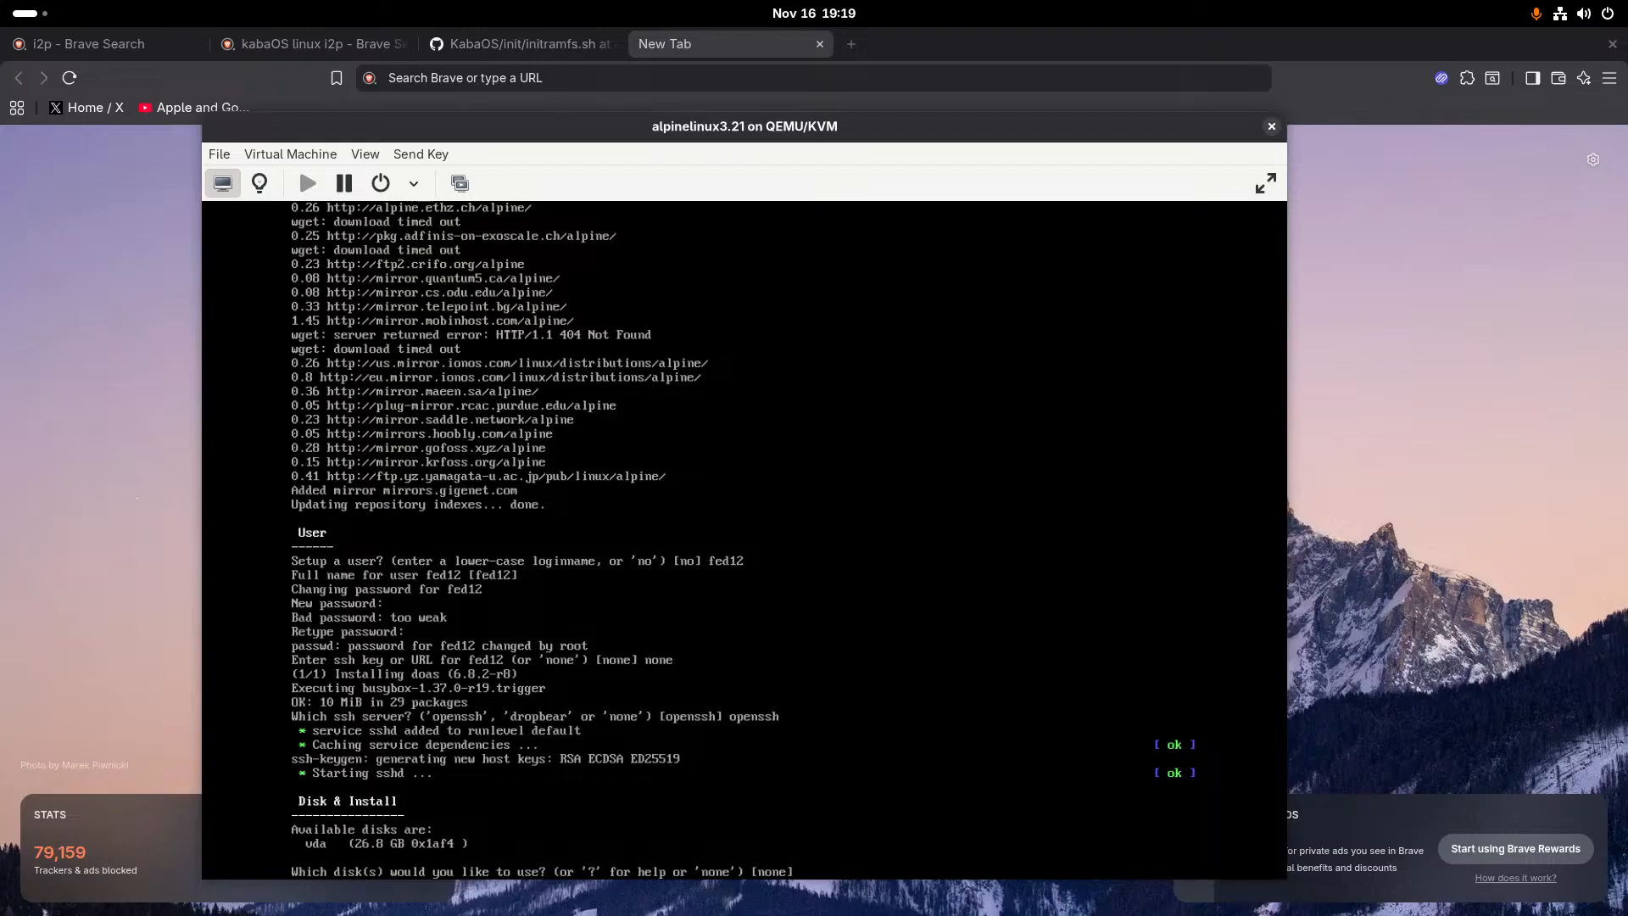
type("vda")
key("Return")
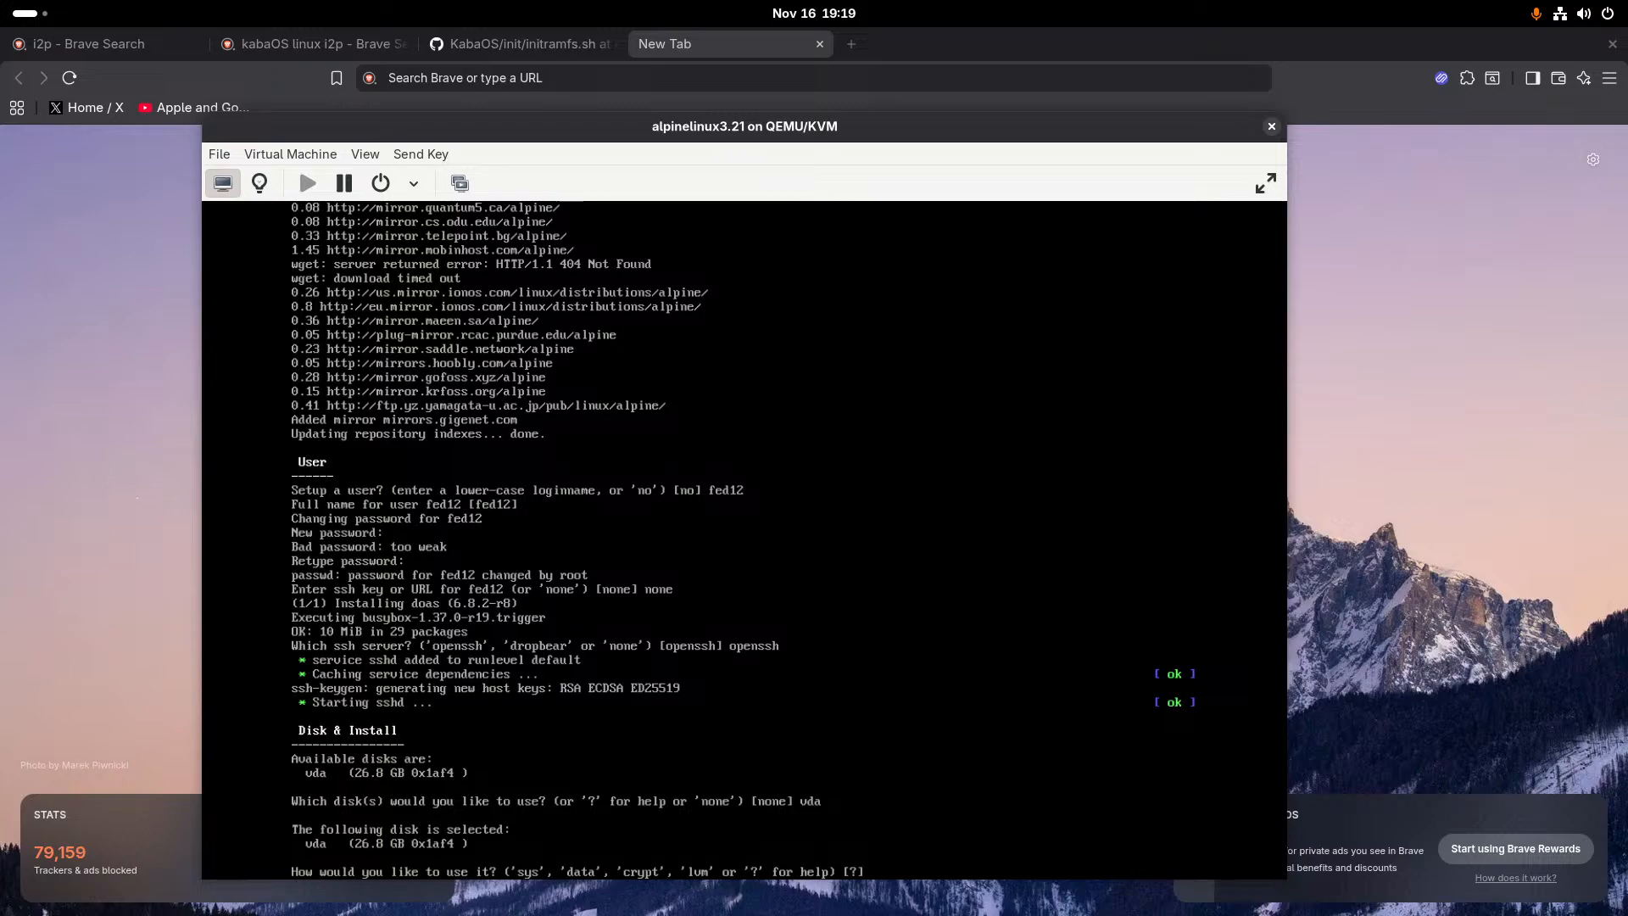
- Switch to the Brave browser and search the web for "alpine sys vs data mode"
left_click(812, 70)
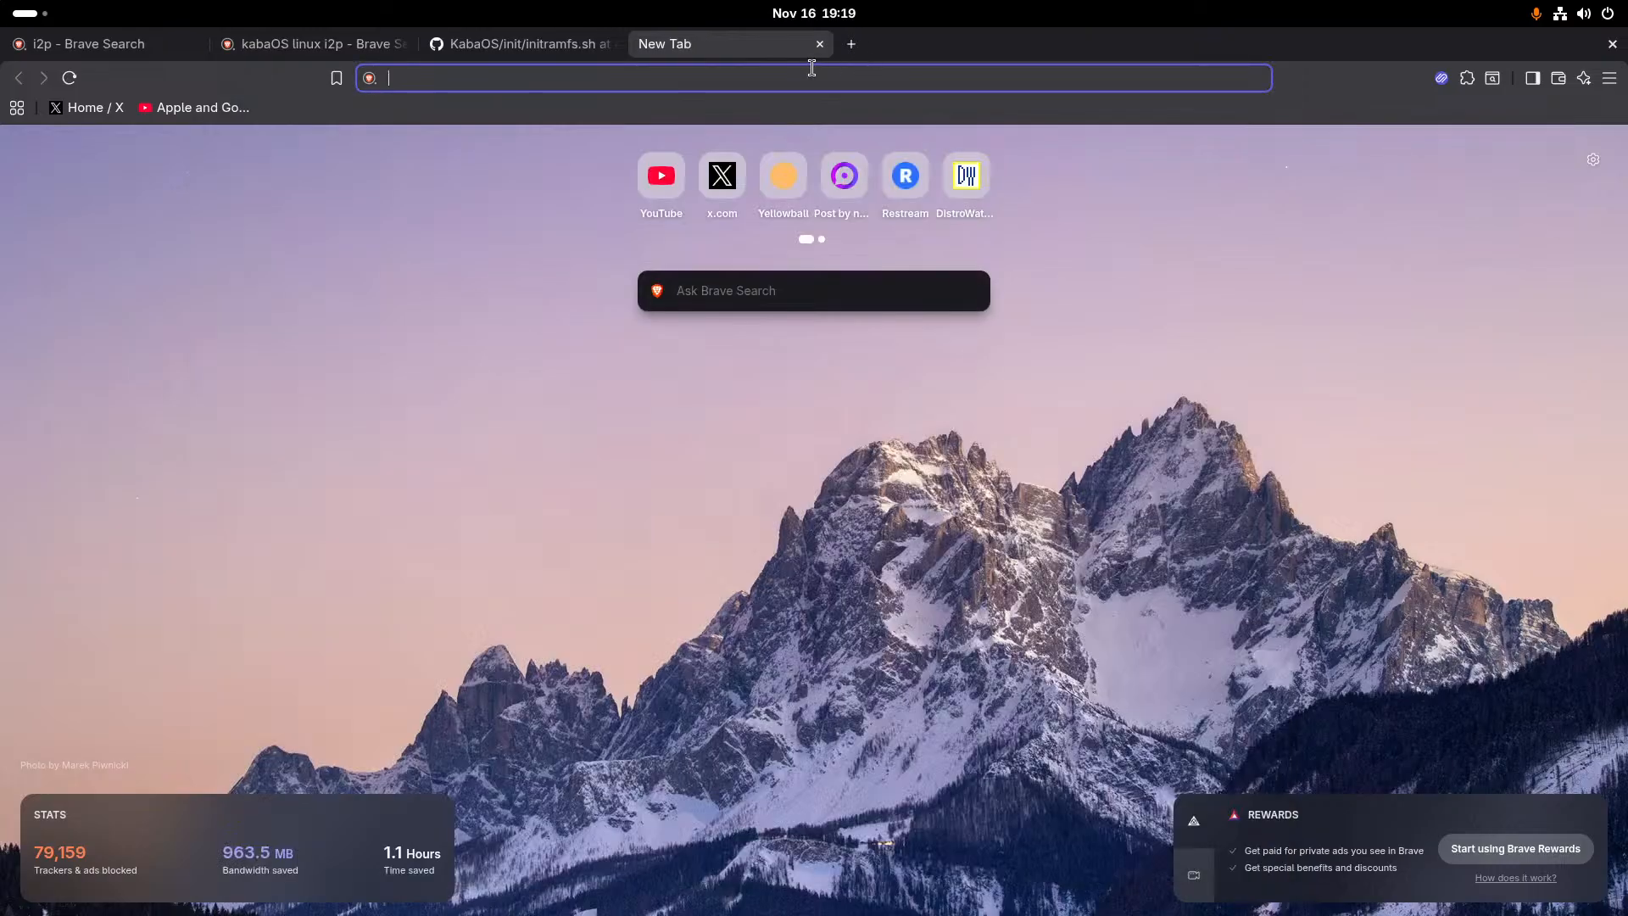
type("alp")
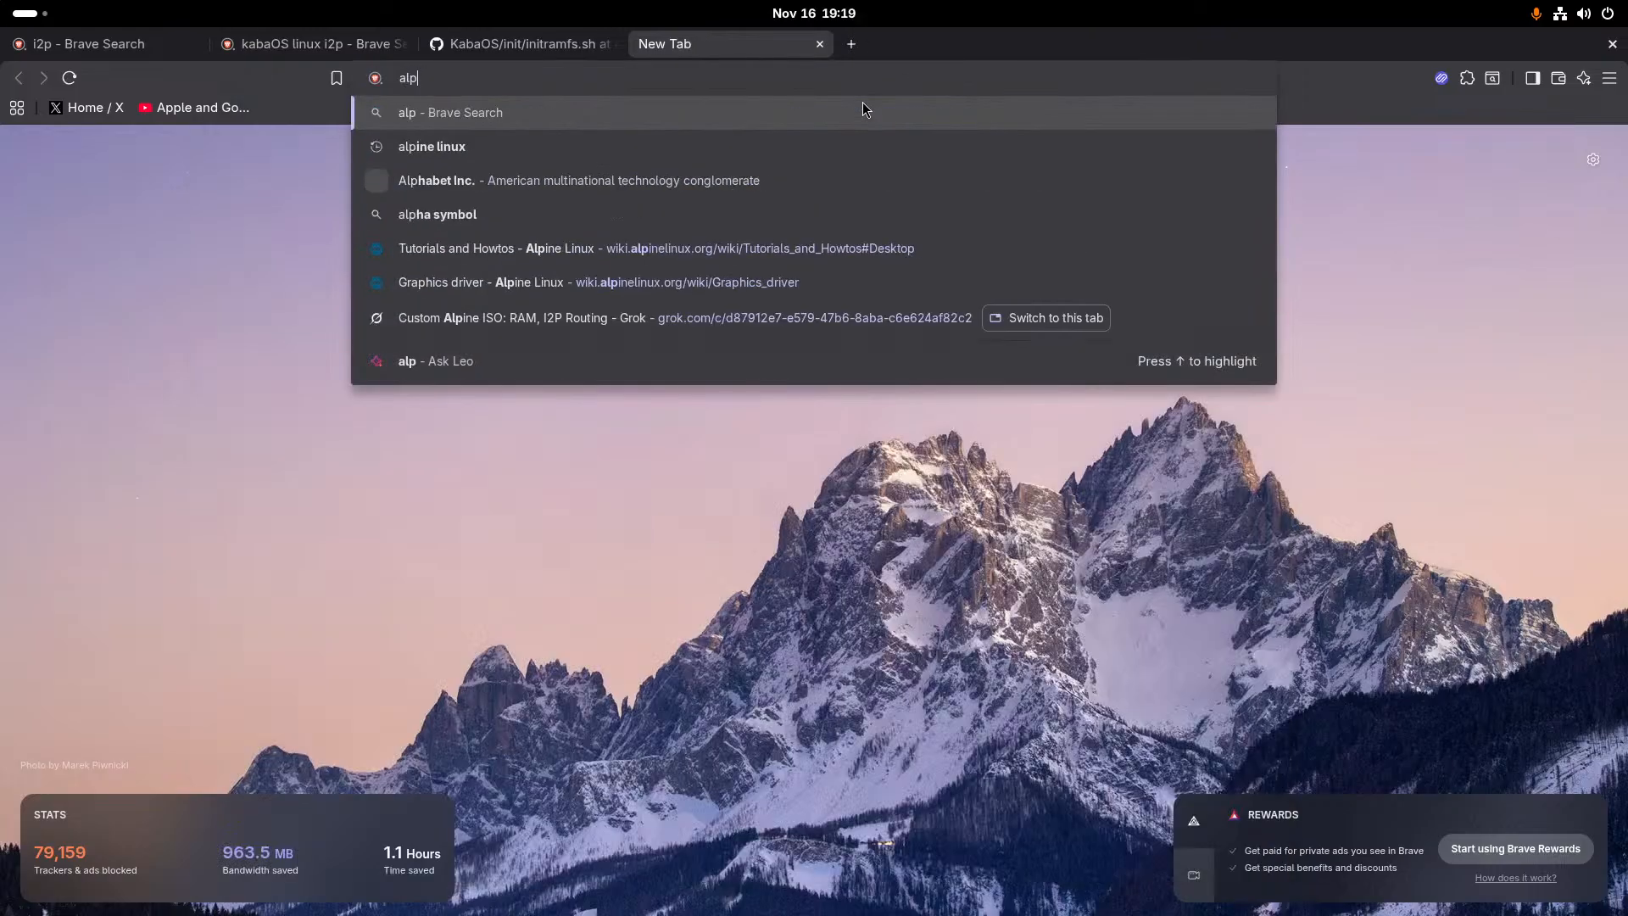
type("ine sys")
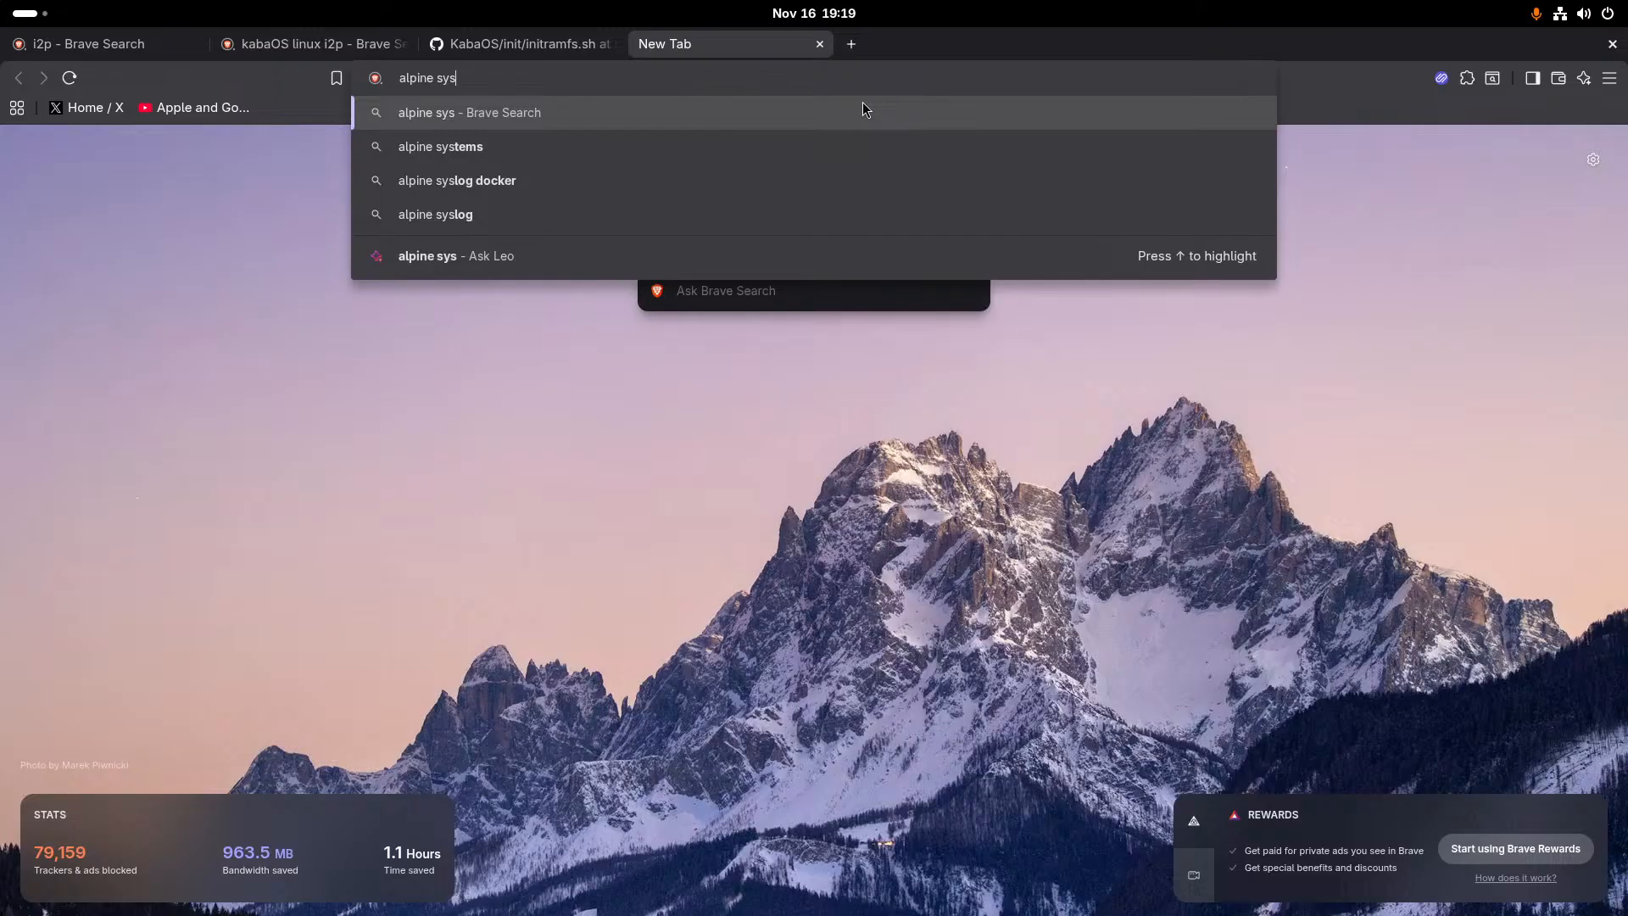
type(" vs da")
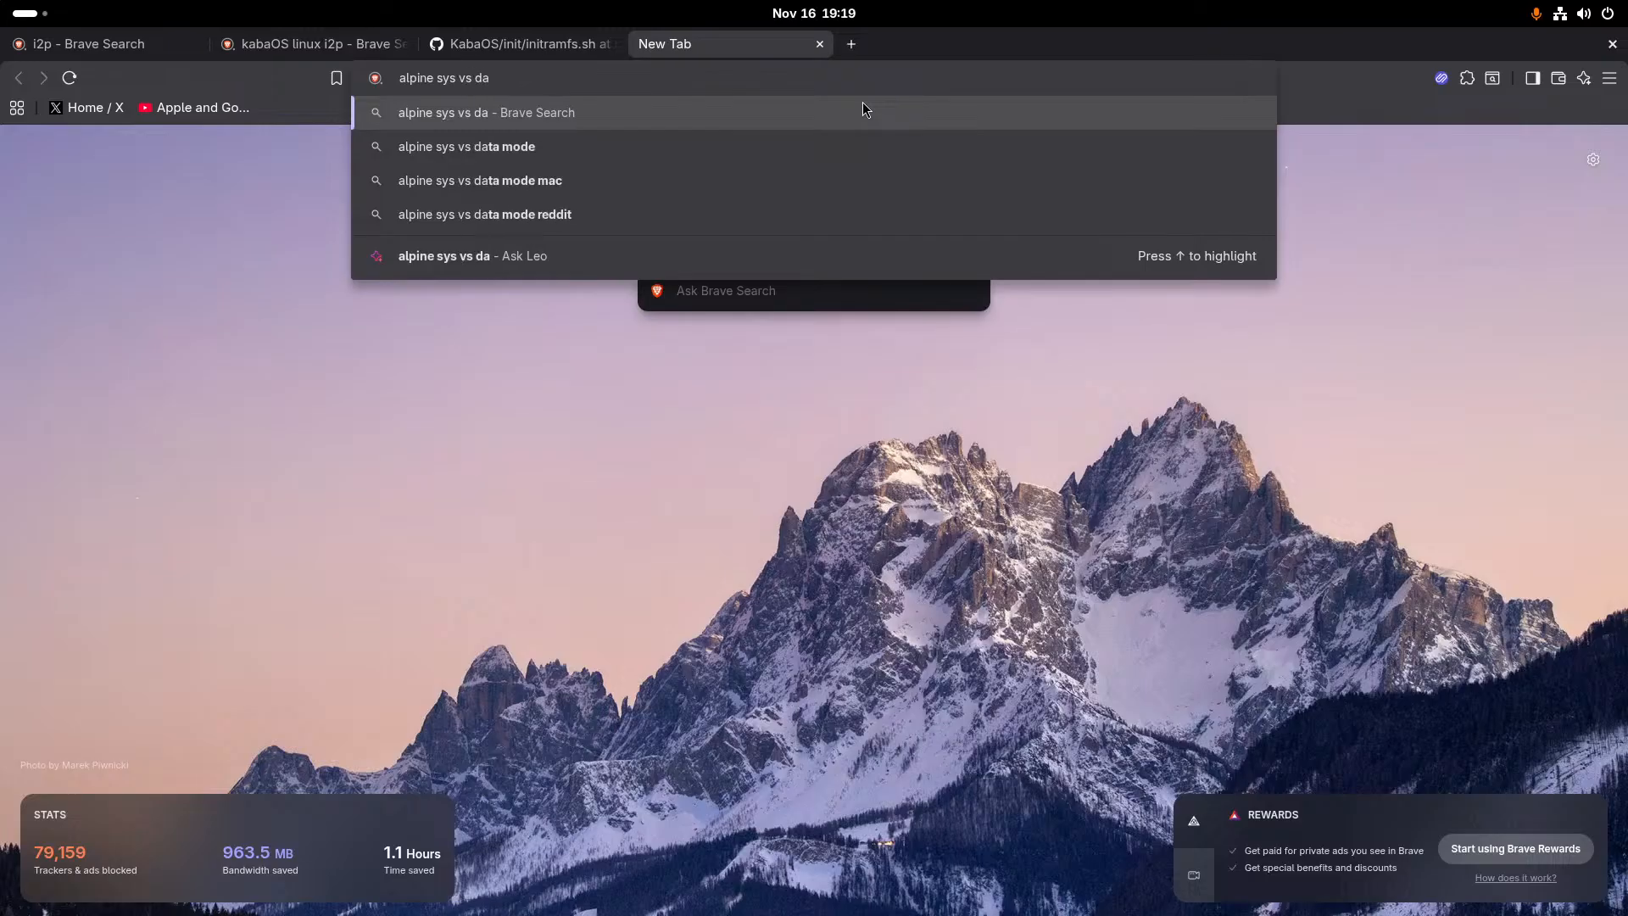
type("ta mode")
key("Return")
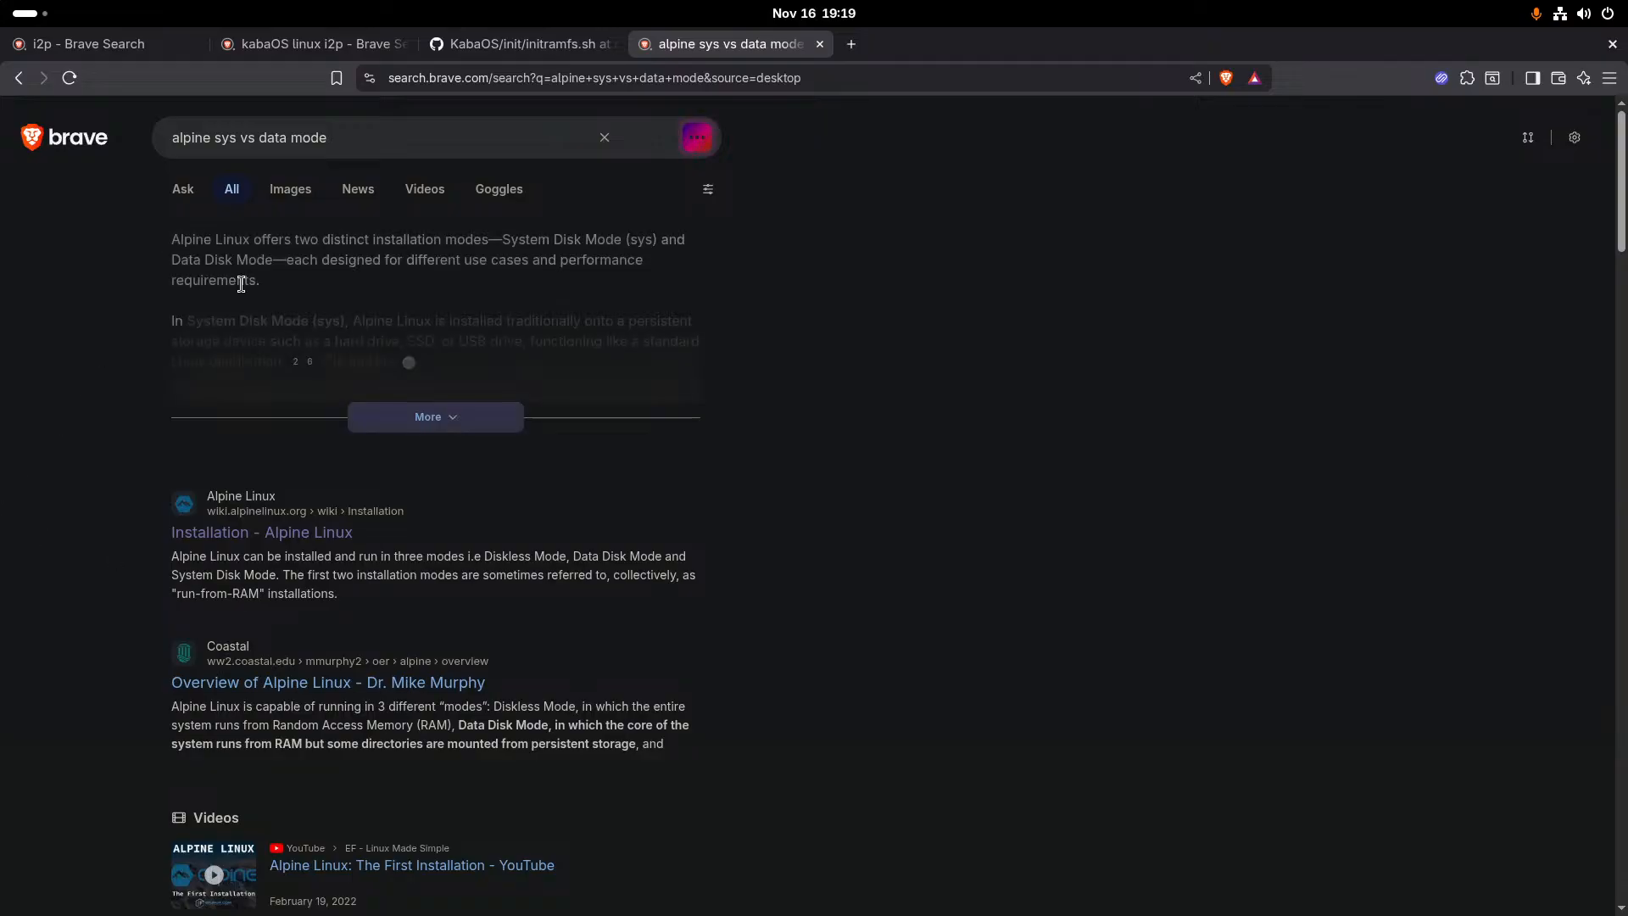
- Read the full answer comparing Alpine's sys and data modes, and view the KabaOS initramfs.sh script again
left_click(382, 412)
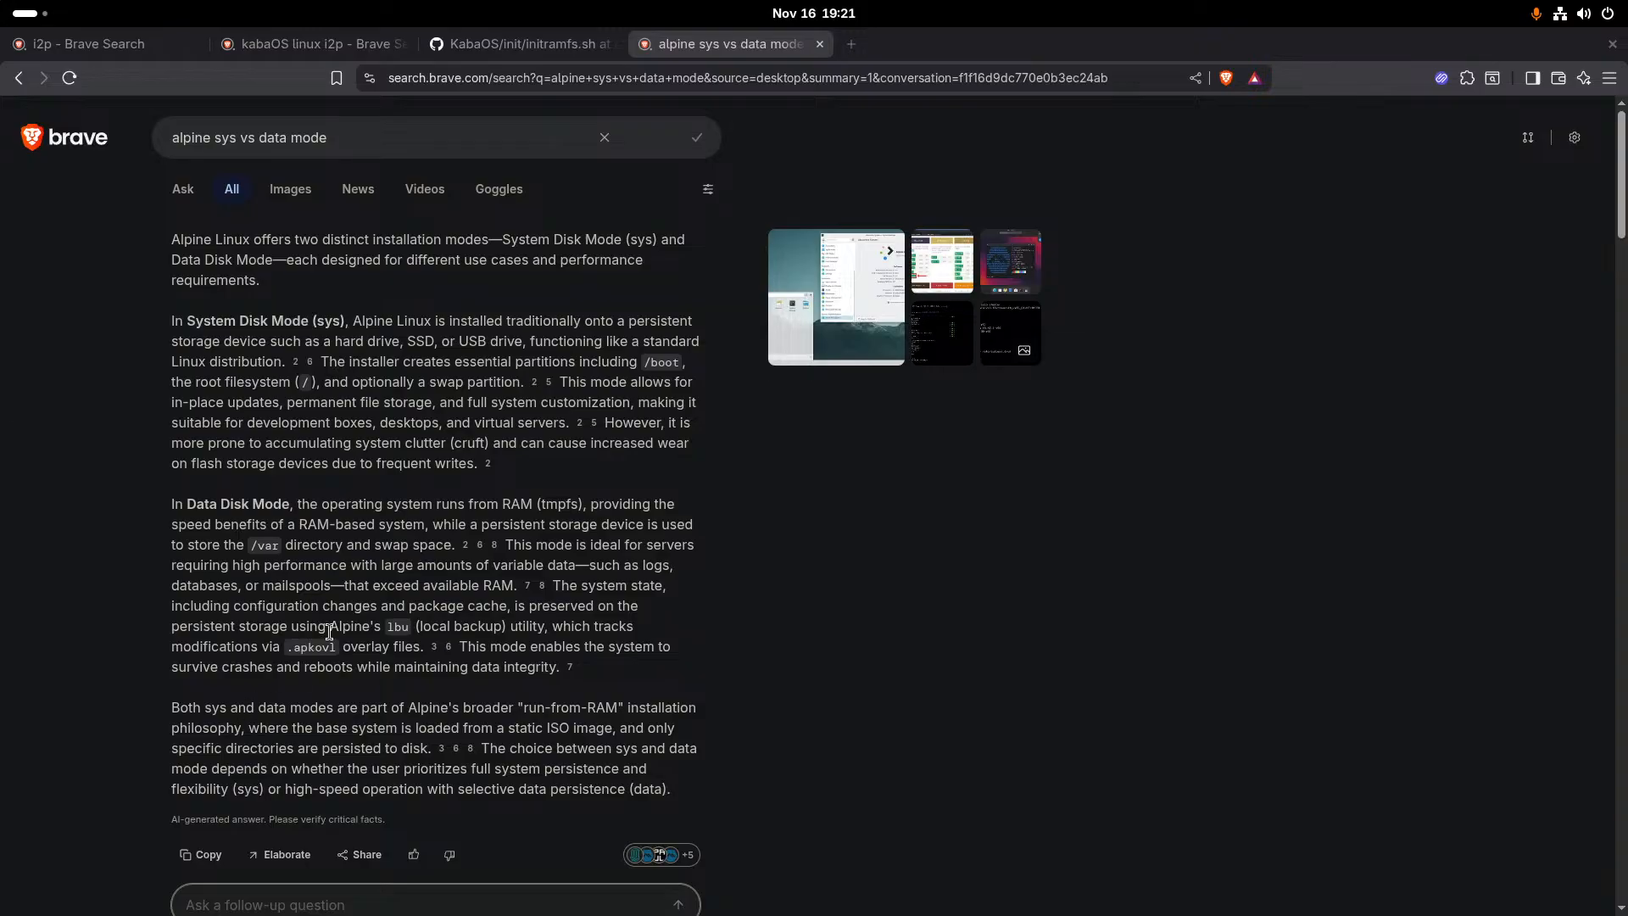
scroll(345, 873, "down", 3)
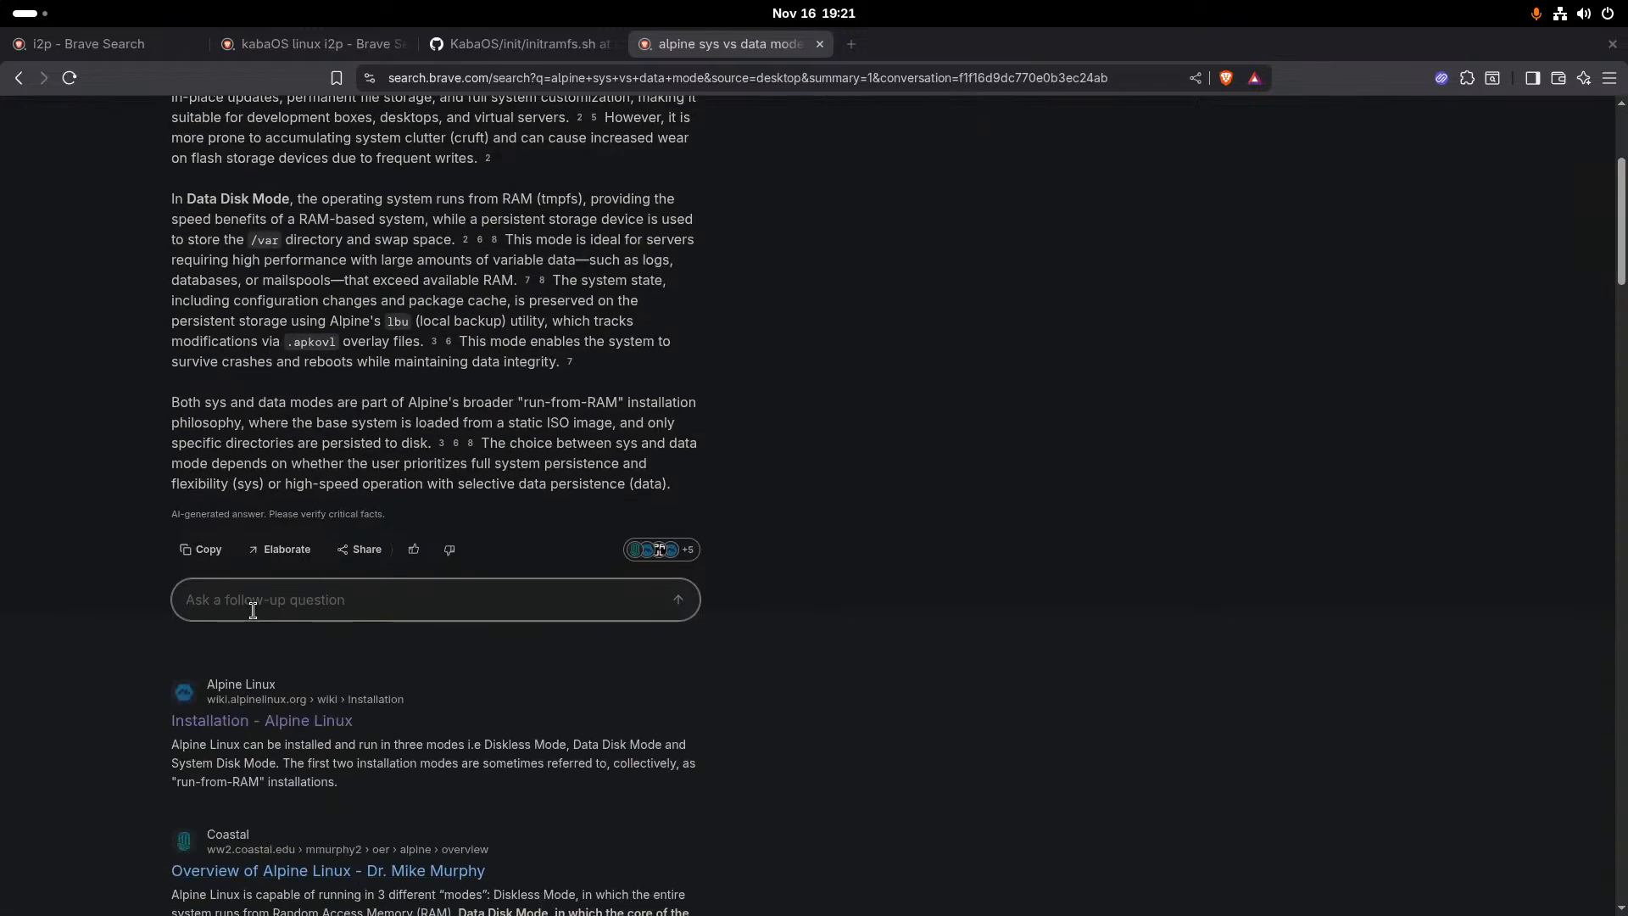
scroll(250, 611, "up", 4)
left_click(543, 44)
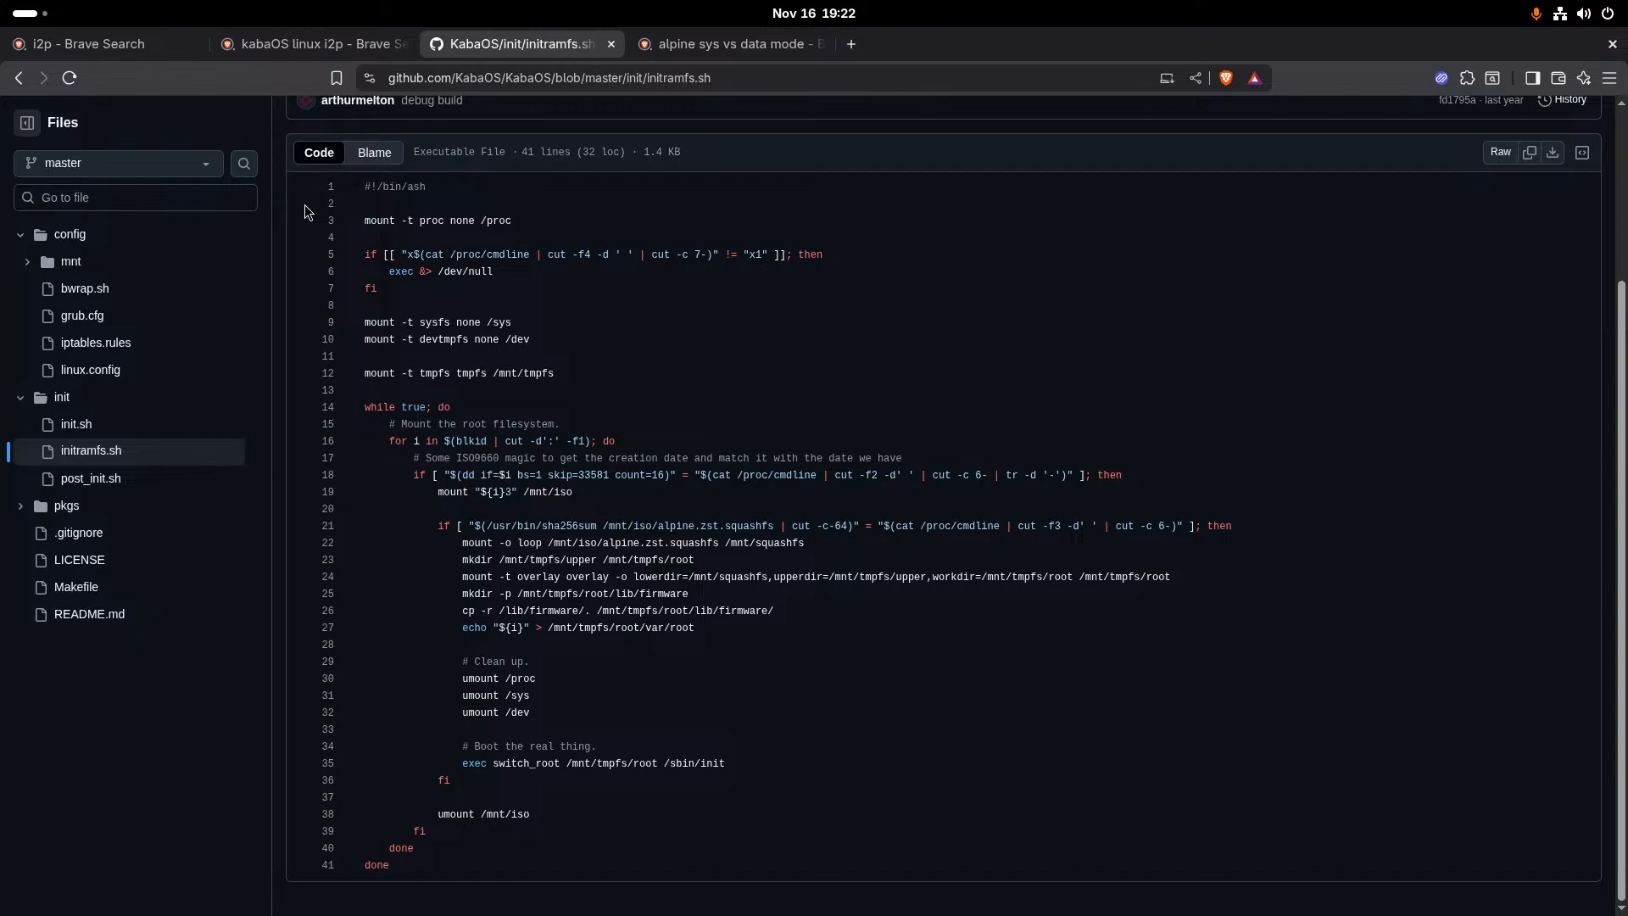
- Search for "whiteboard" in a new browser tab and open the Web Whiteboard result
left_click(853, 40)
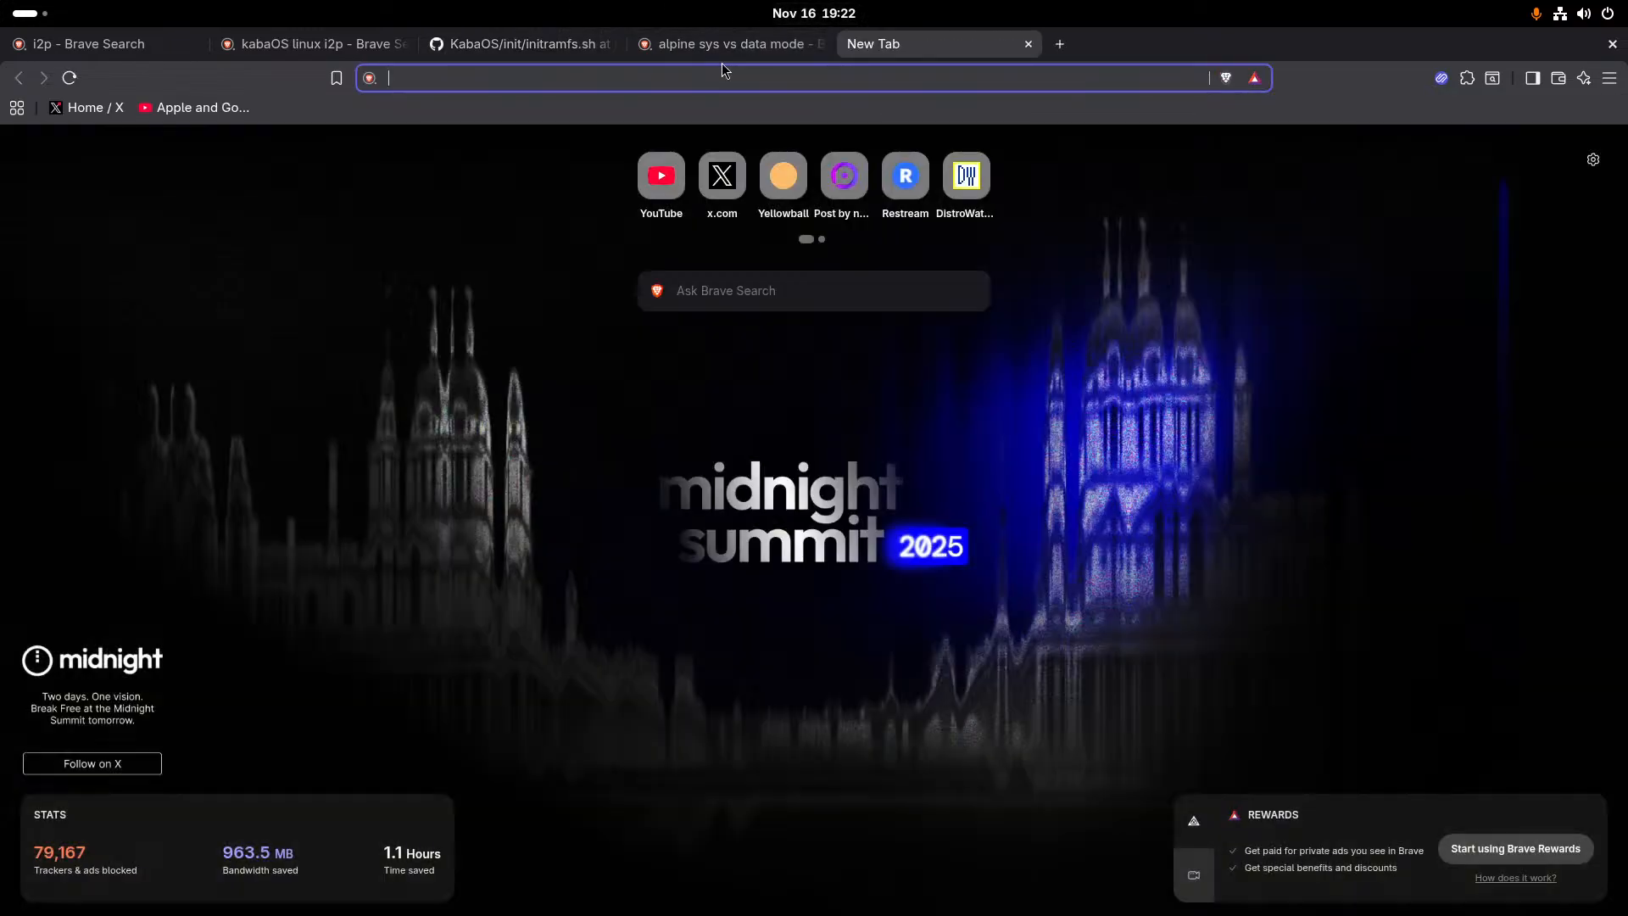
left_click(685, 86)
type("whi")
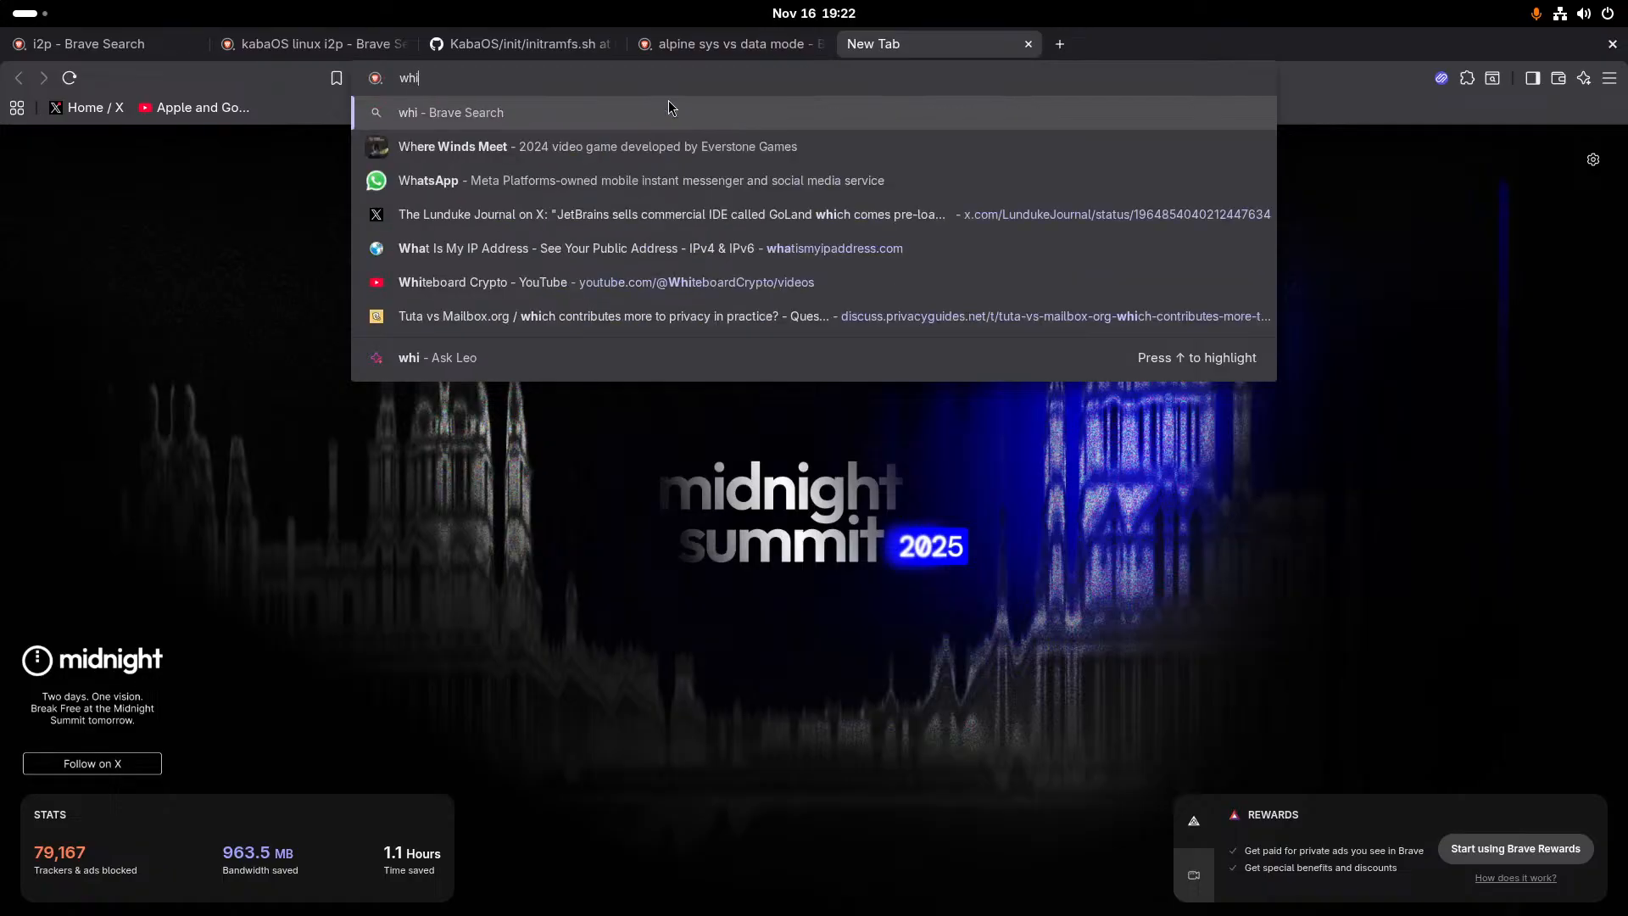
type("teboard")
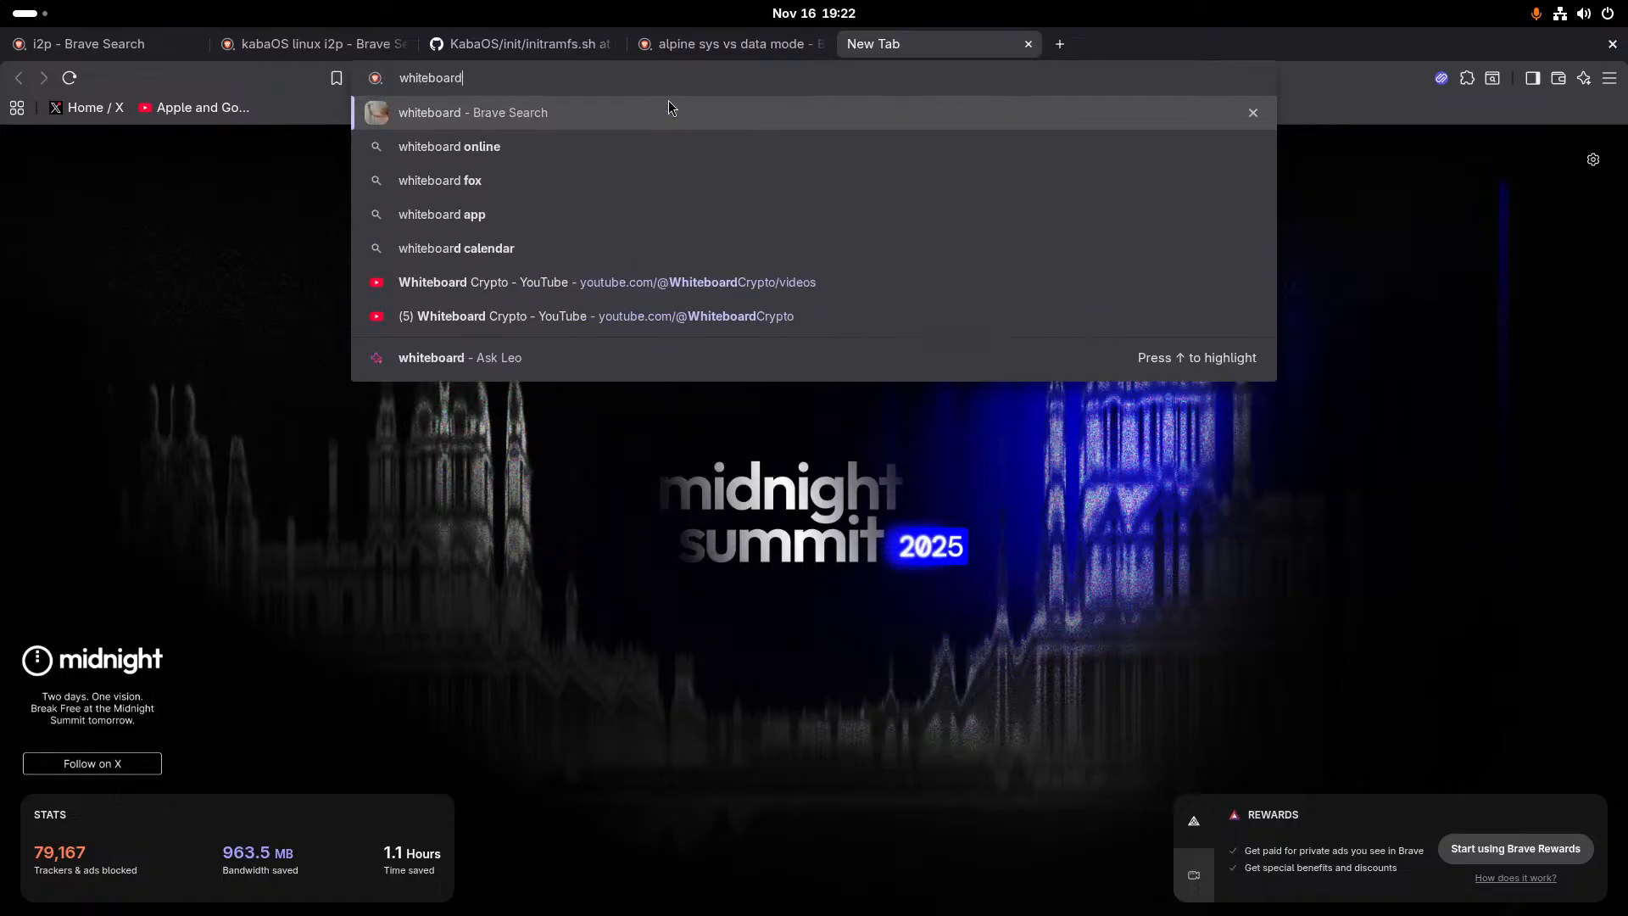
key("Return")
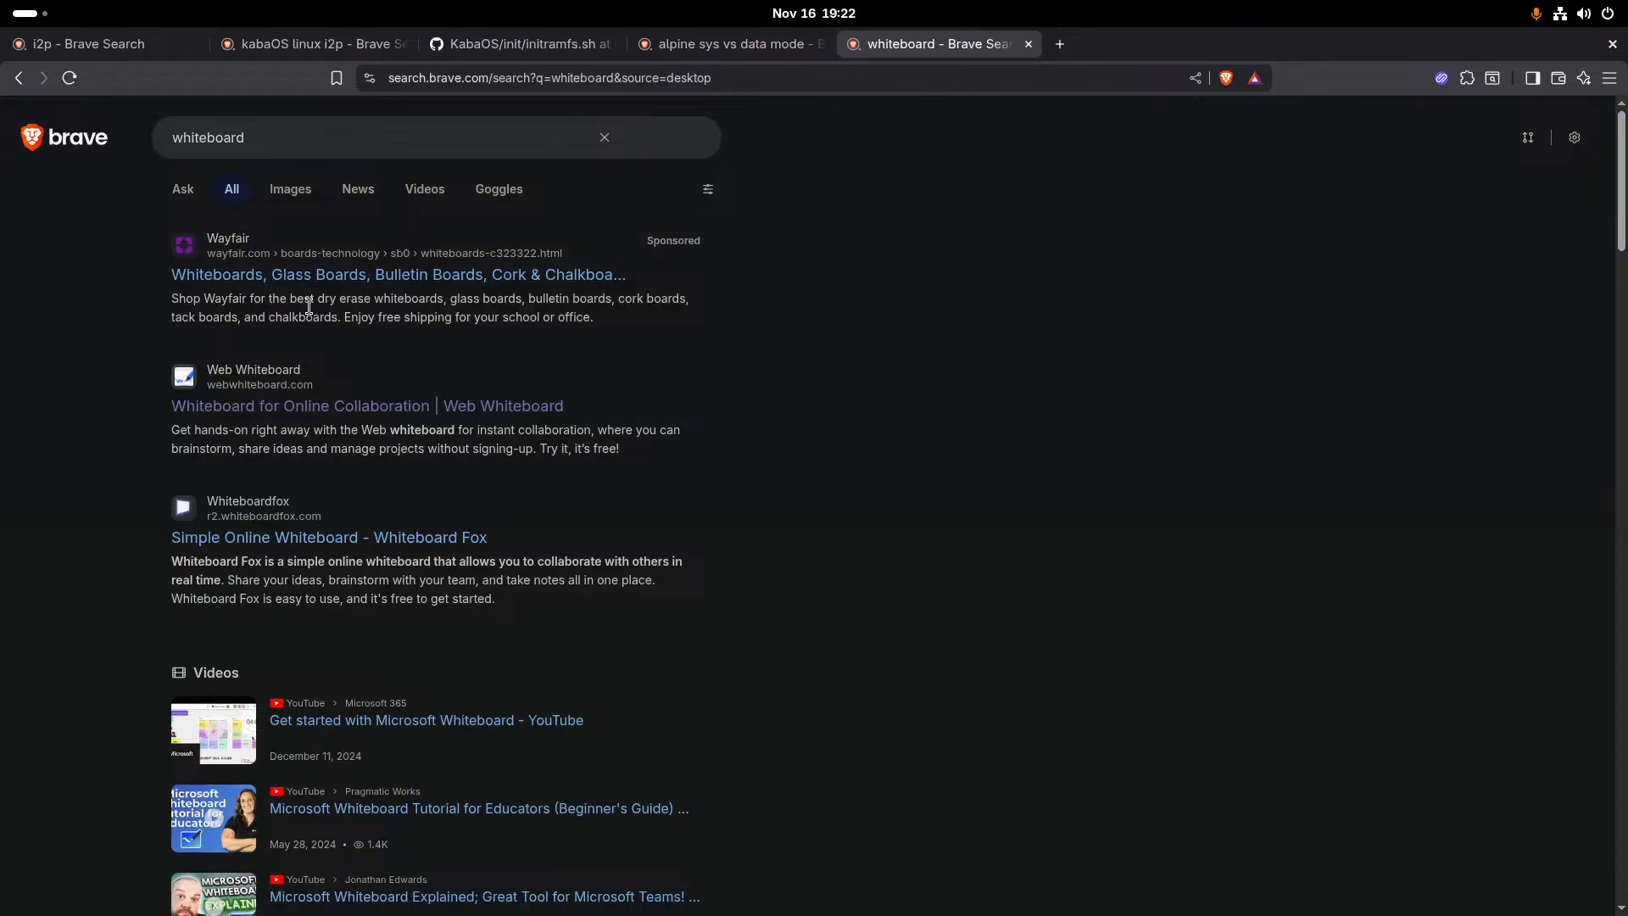
left_click(283, 383)
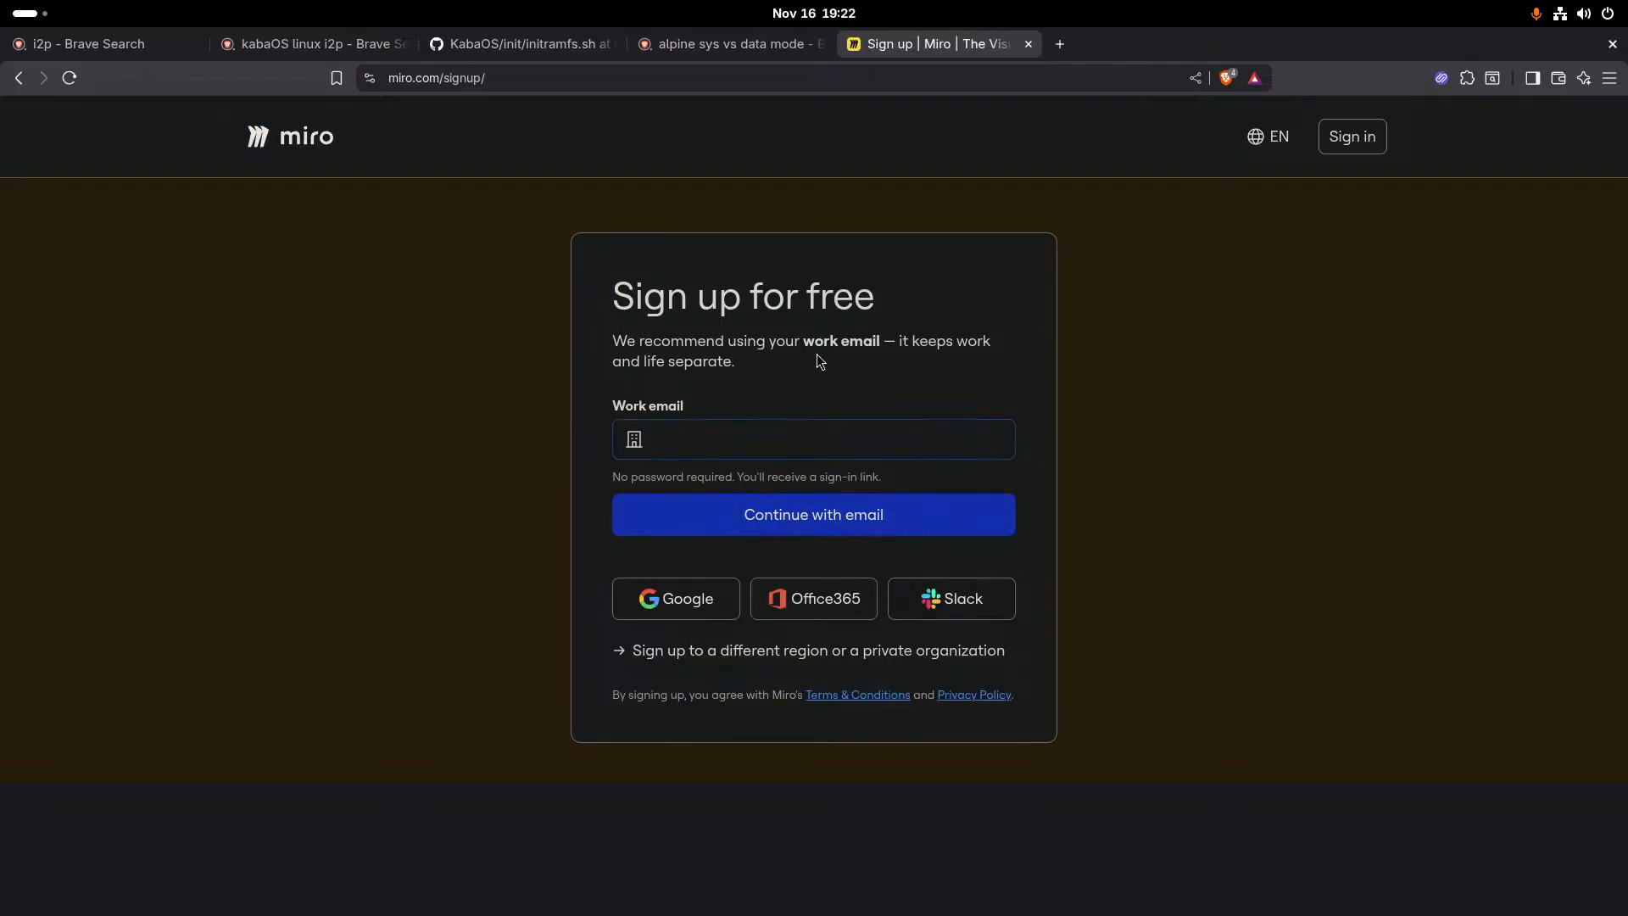
- Search for "whiteboard free" and open TutorialsPoint's Free Online Whiteboard
left_click(19, 78)
left_click(473, 128)
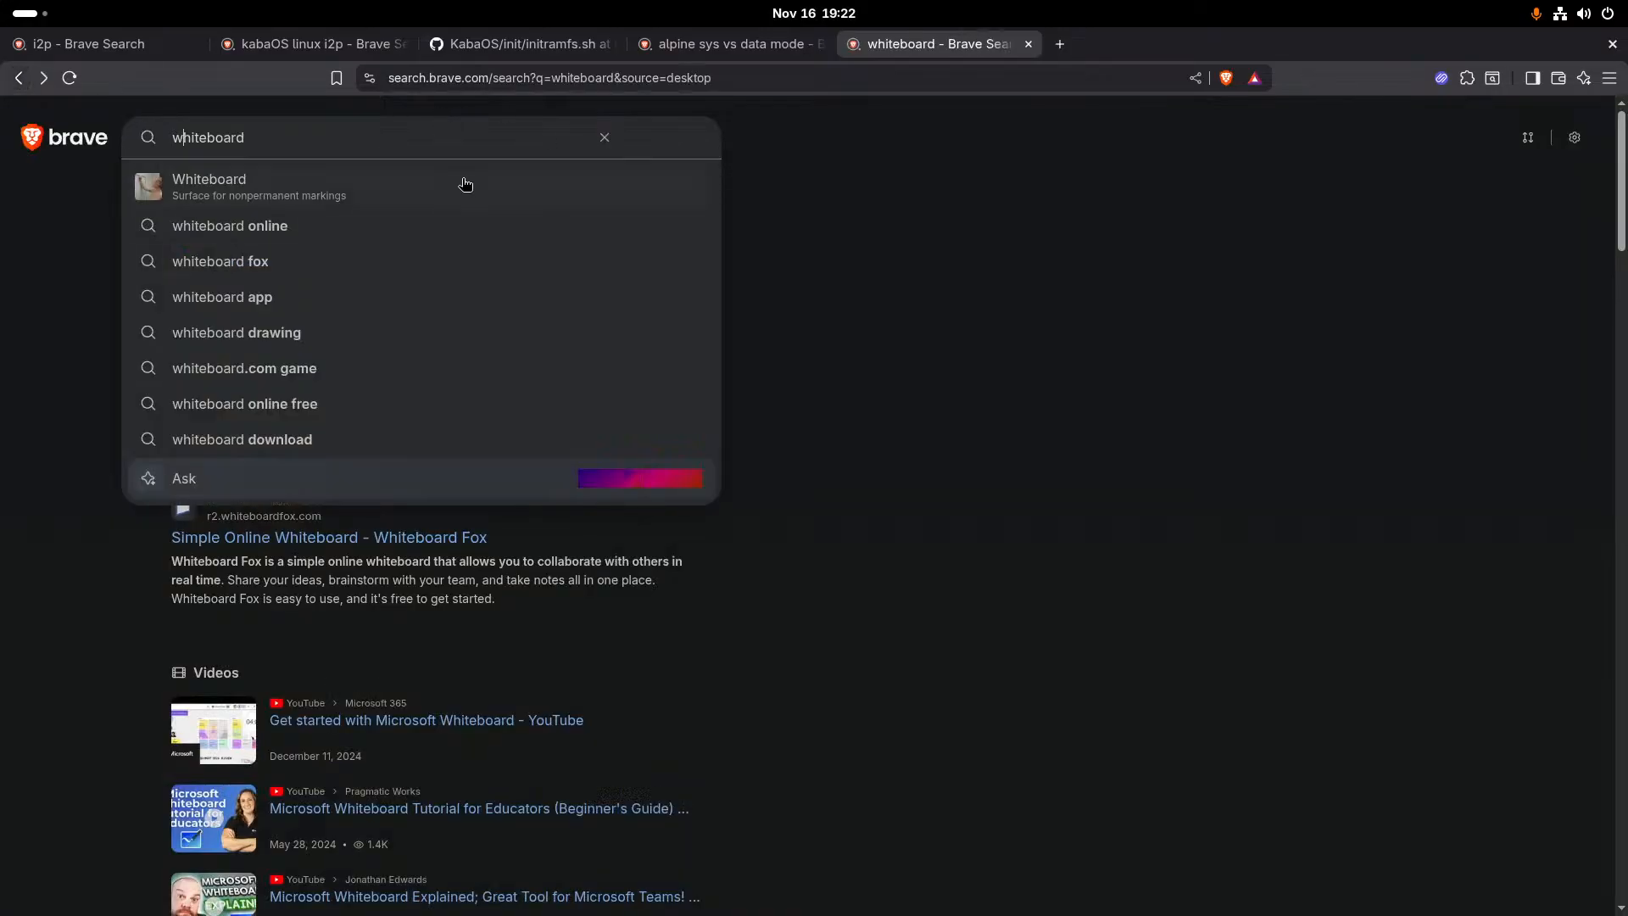
type("free")
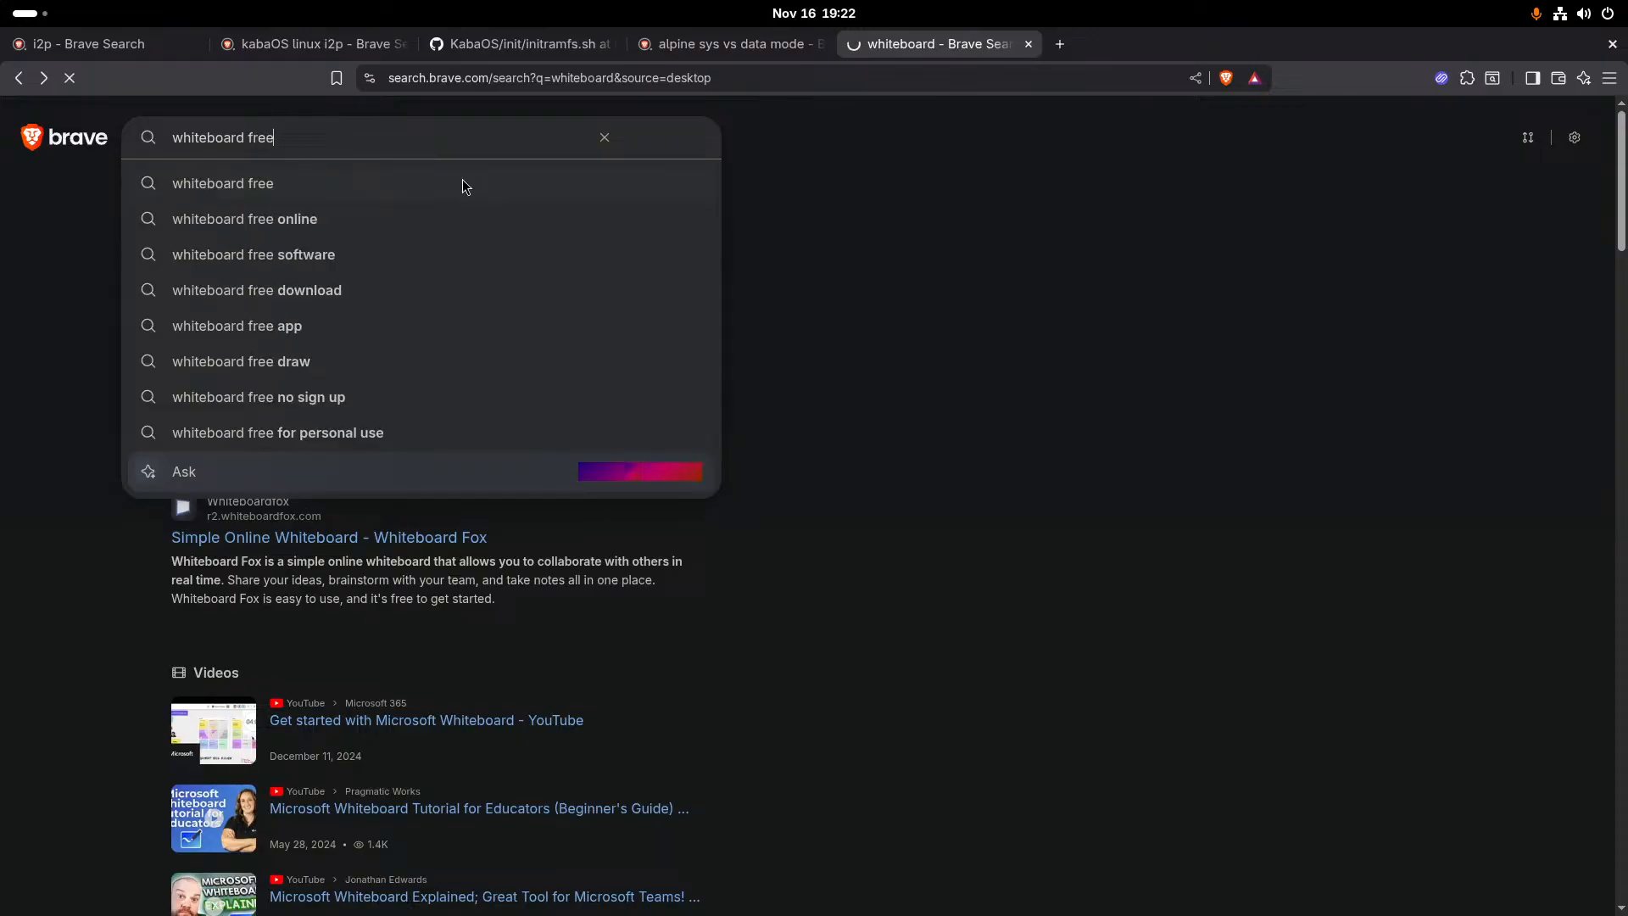
key("Return")
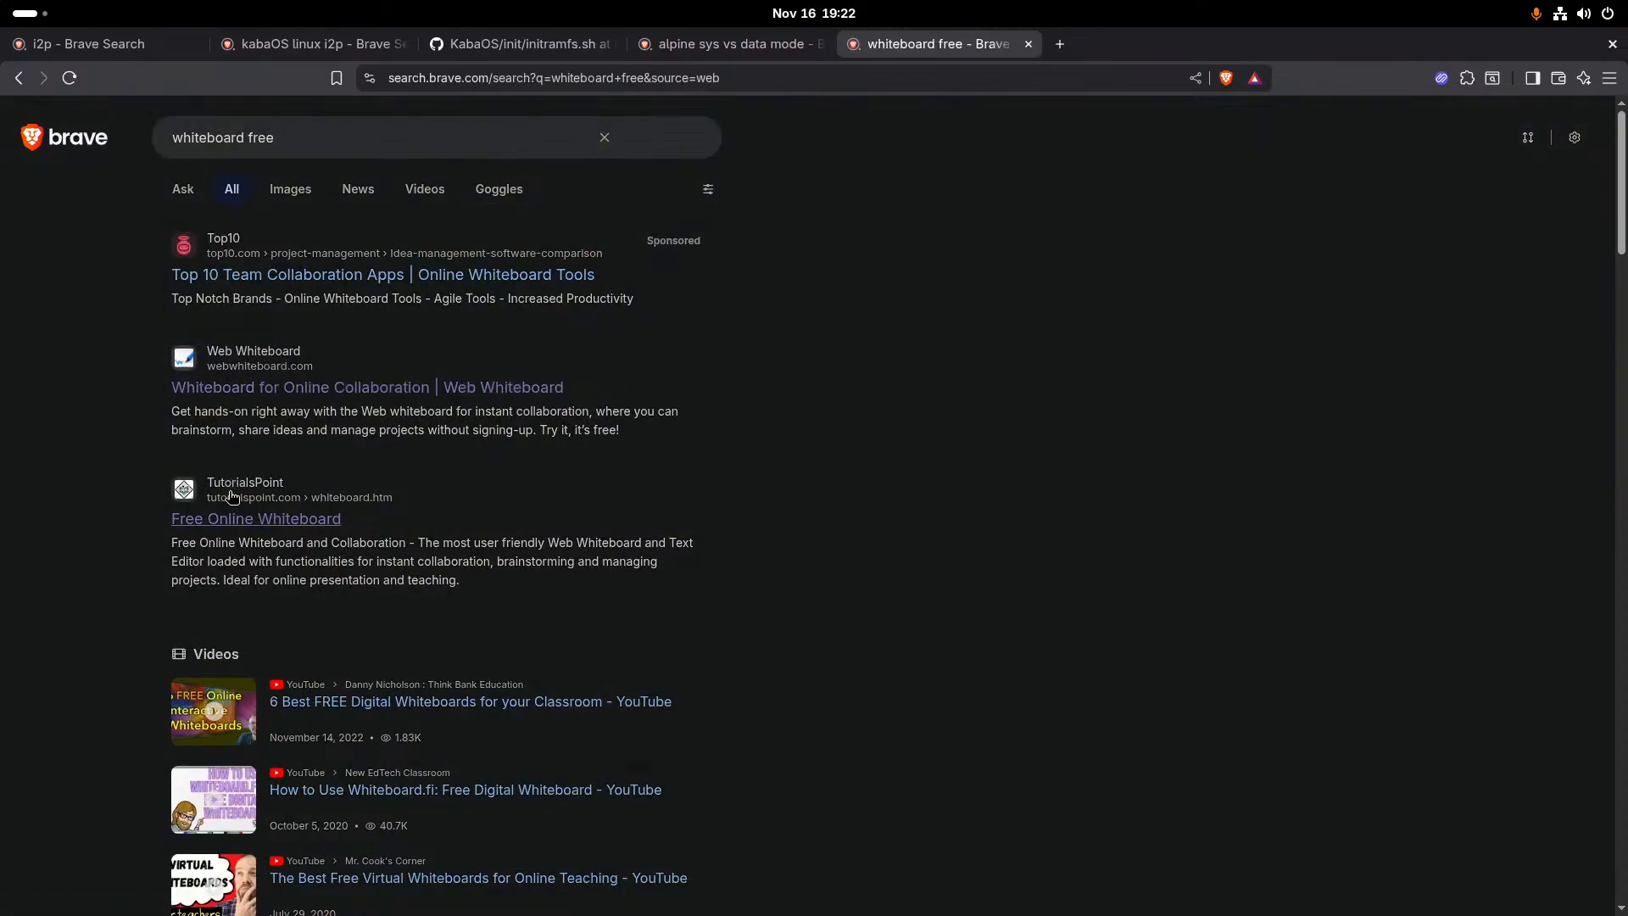
left_click(229, 498)
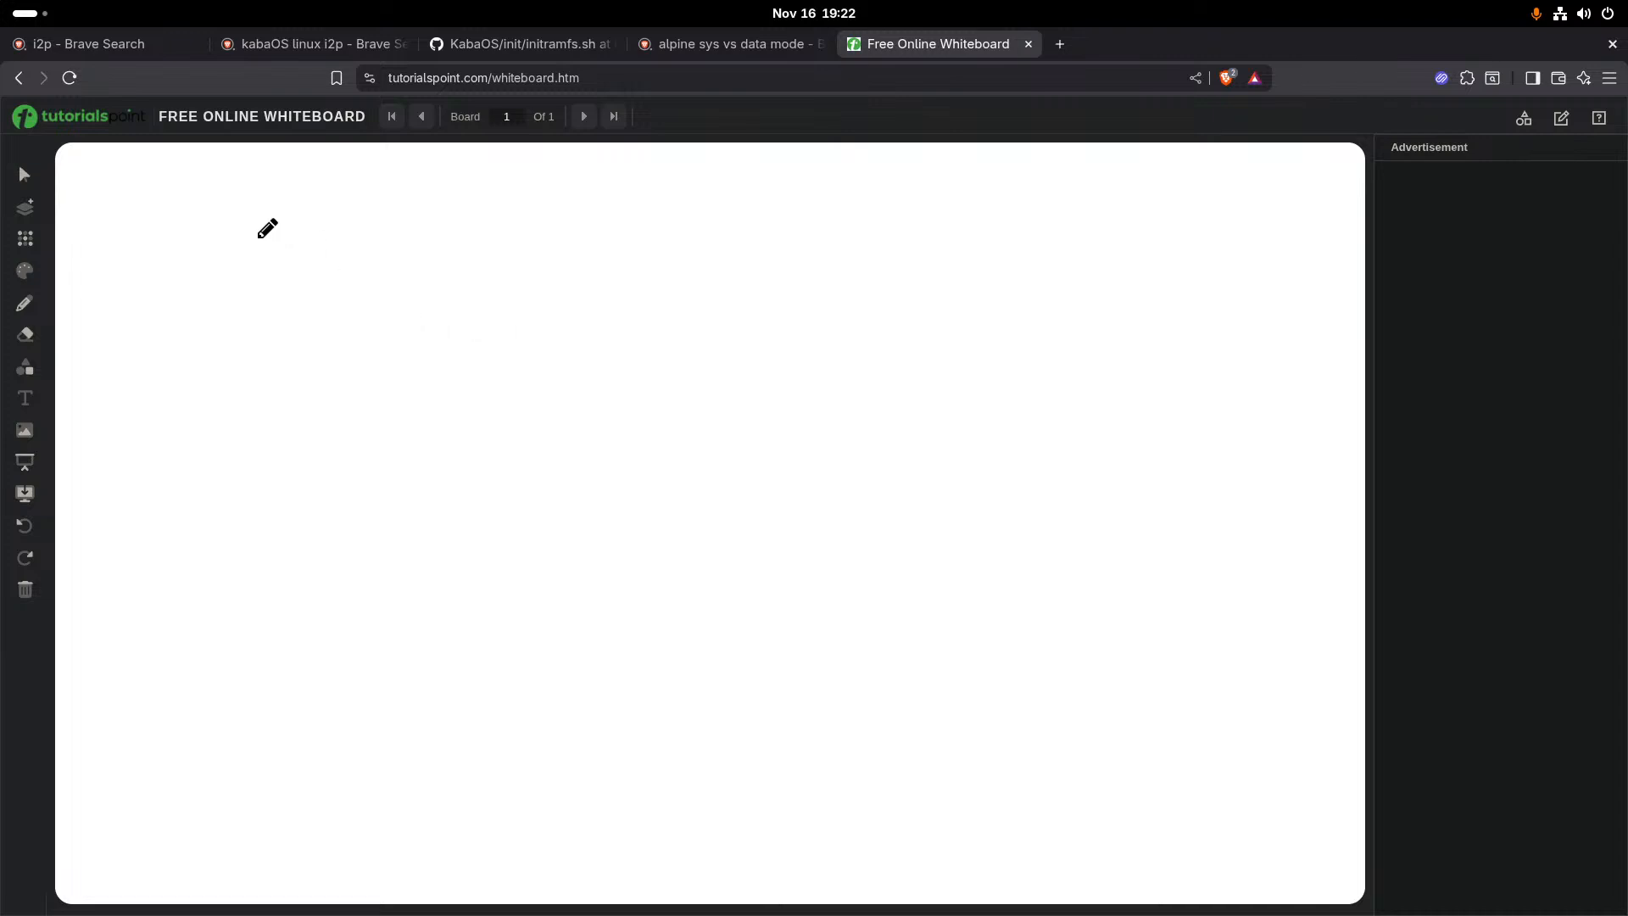
- Clear a test stroke from the board, and draw a rounded shape linked by a line to the letters DNS, with a column of letters beneath
left_click_drag(263, 231, 291, 540)
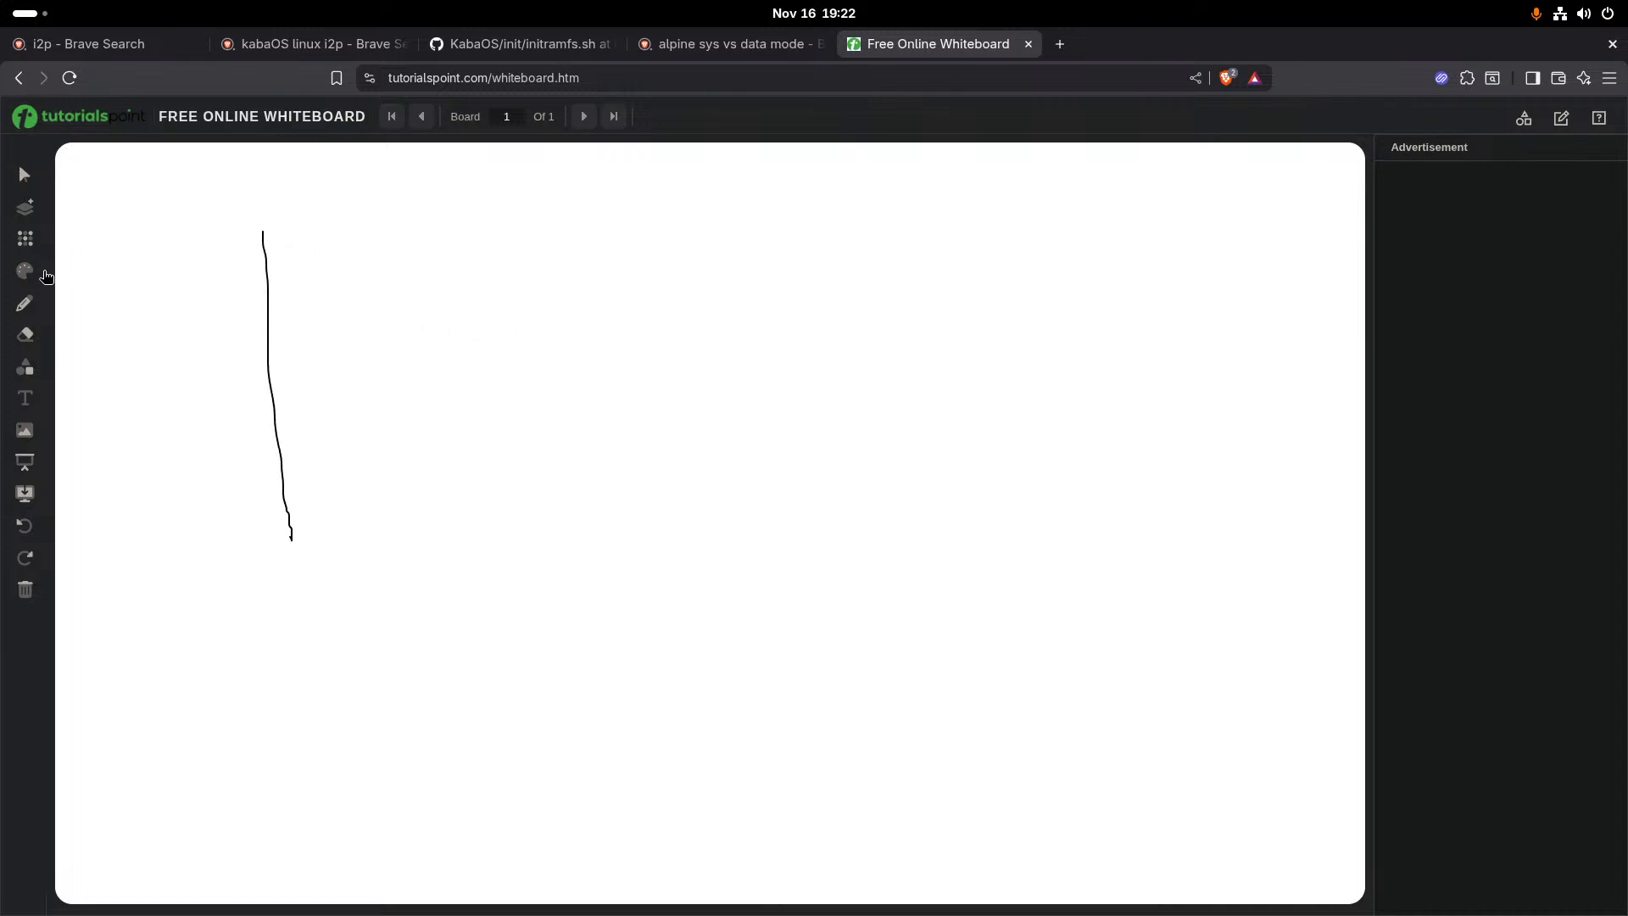
left_click(70, 77)
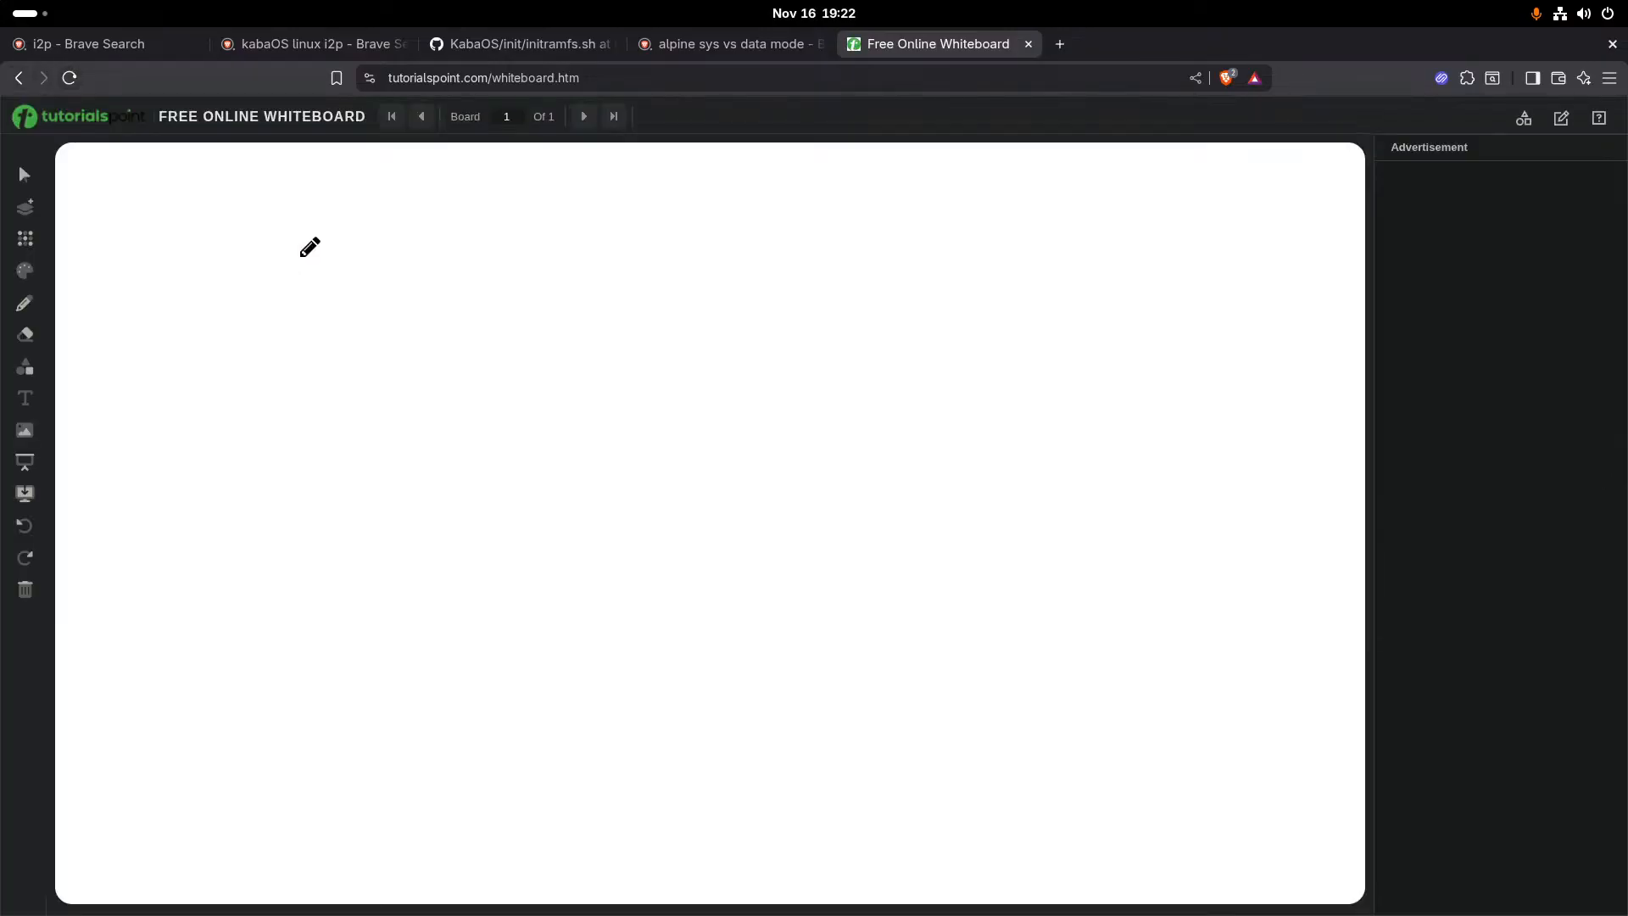
mouse_move(278, 224)
left_mouse_down()
mouse_move(241, 327)
mouse_move(299, 227)
mouse_move(268, 227)
left_mouse_up()
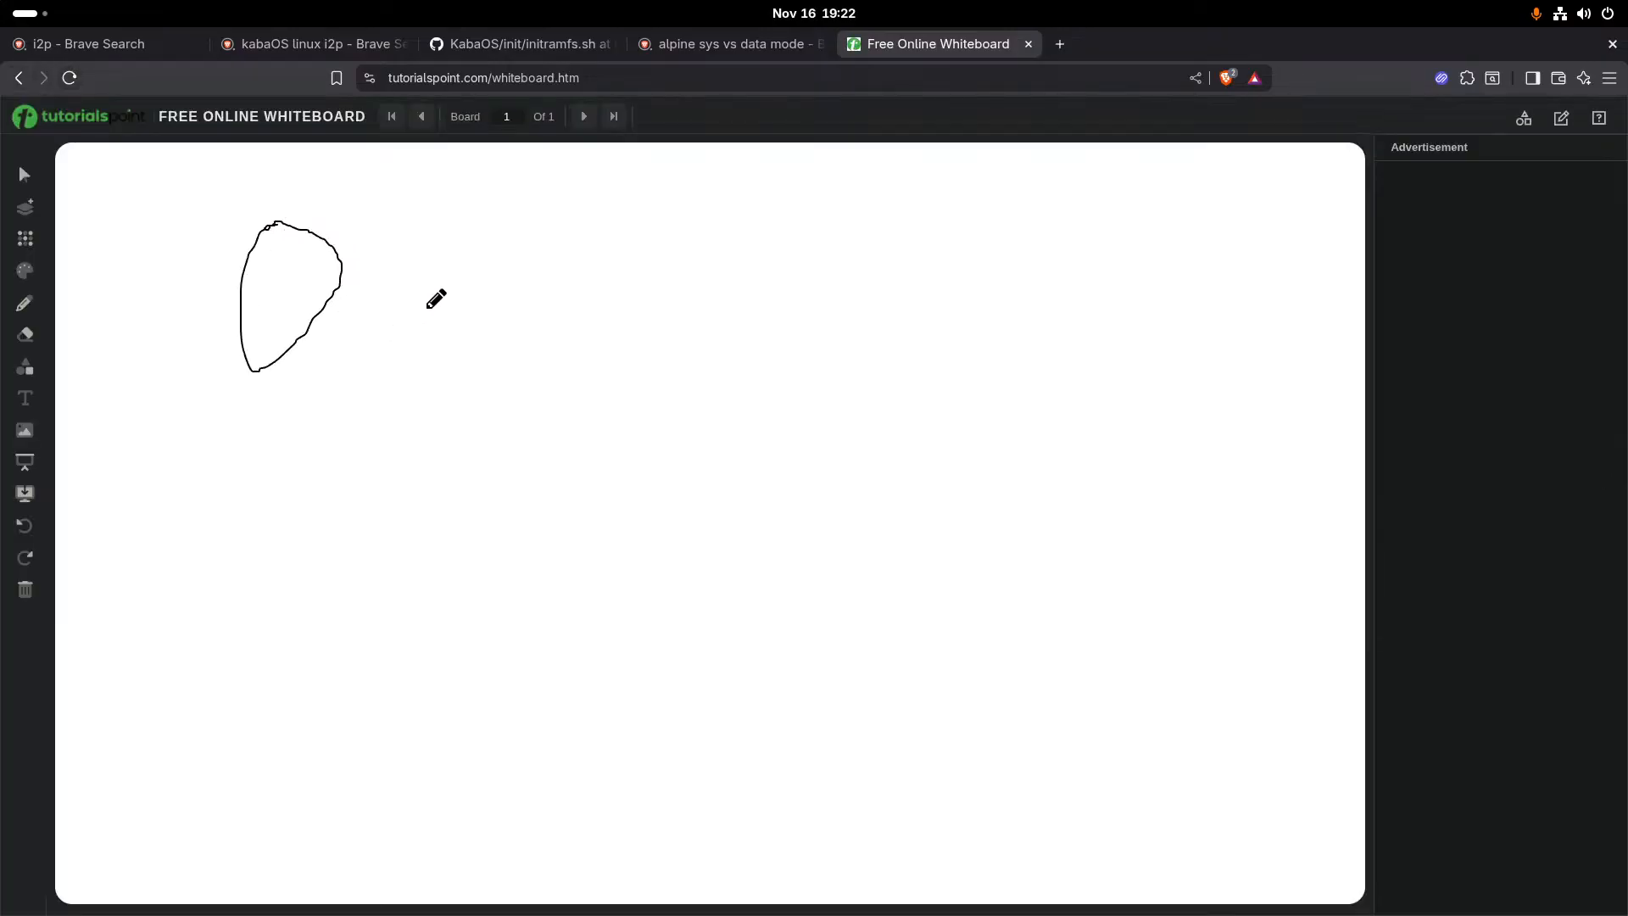
mouse_move(375, 266)
left_mouse_down()
mouse_move(468, 268)
mouse_move(492, 298)
mouse_move(484, 246)
mouse_move(514, 249)
mouse_move(507, 287)
mouse_move(537, 169)
mouse_move(621, 173)
mouse_move(646, 320)
mouse_move(601, 307)
left_mouse_up()
mouse_move(472, 356)
left_mouse_down()
mouse_move(490, 410)
mouse_move(477, 399)
mouse_move(461, 509)
mouse_move(481, 563)
left_mouse_up()
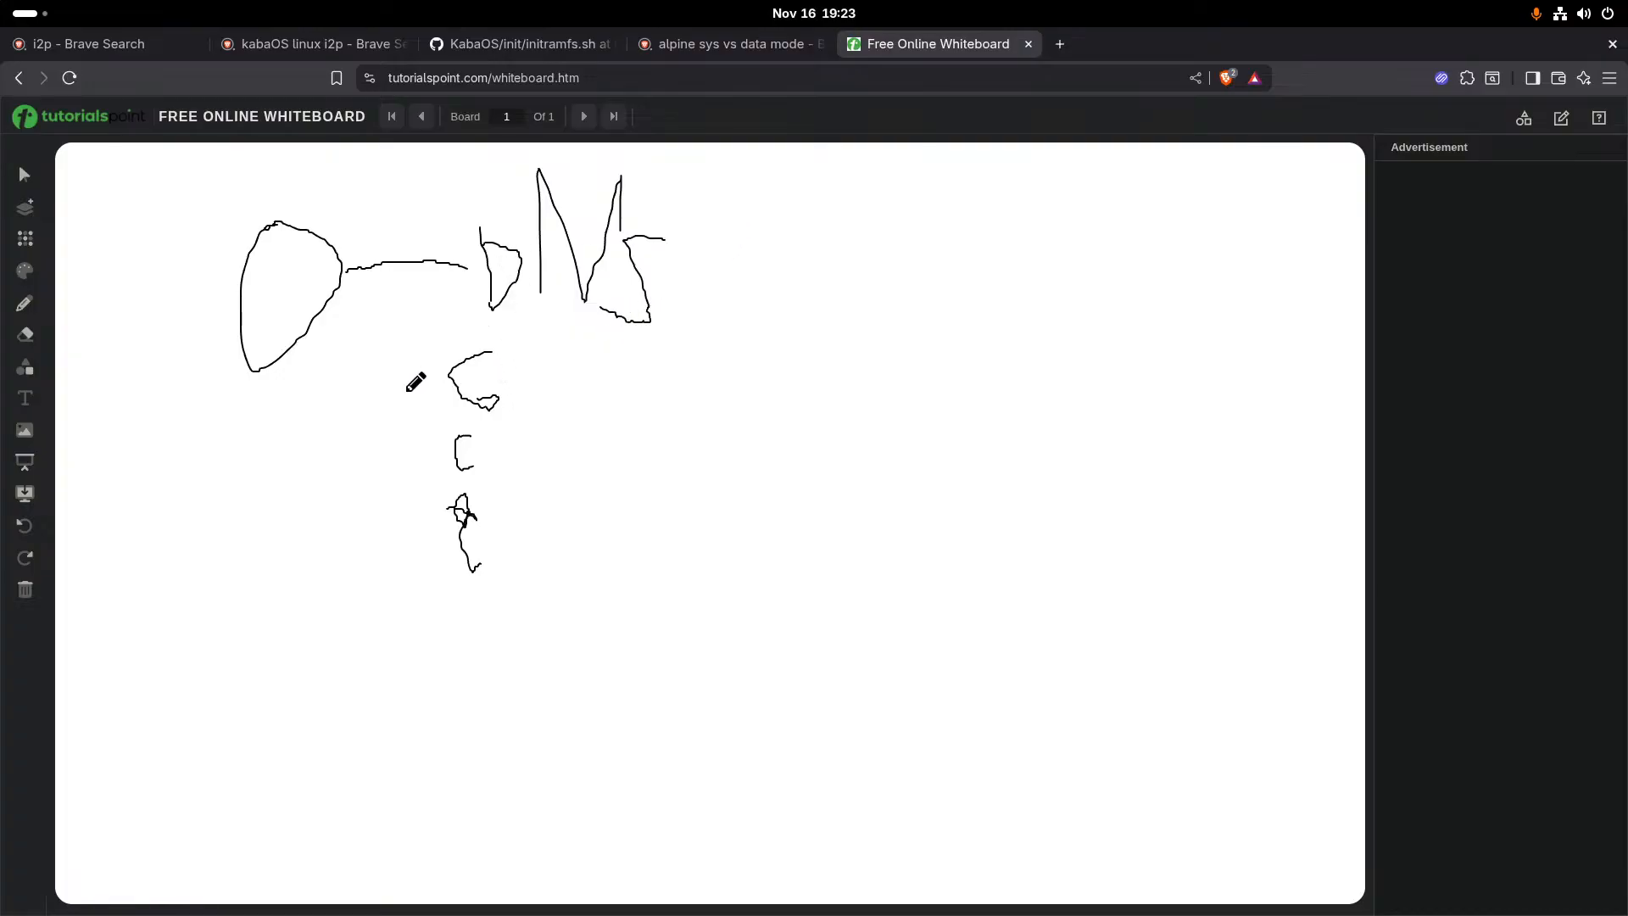
- Draw a letter A and a rounded shape below DNS, with an arrow pointing to the column of letters
left_click_drag(707, 386, 679, 471)
left_click_drag(703, 392, 732, 479)
mouse_move(656, 434)
left_mouse_down()
mouse_move(753, 420)
mouse_move(722, 499)
left_mouse_up()
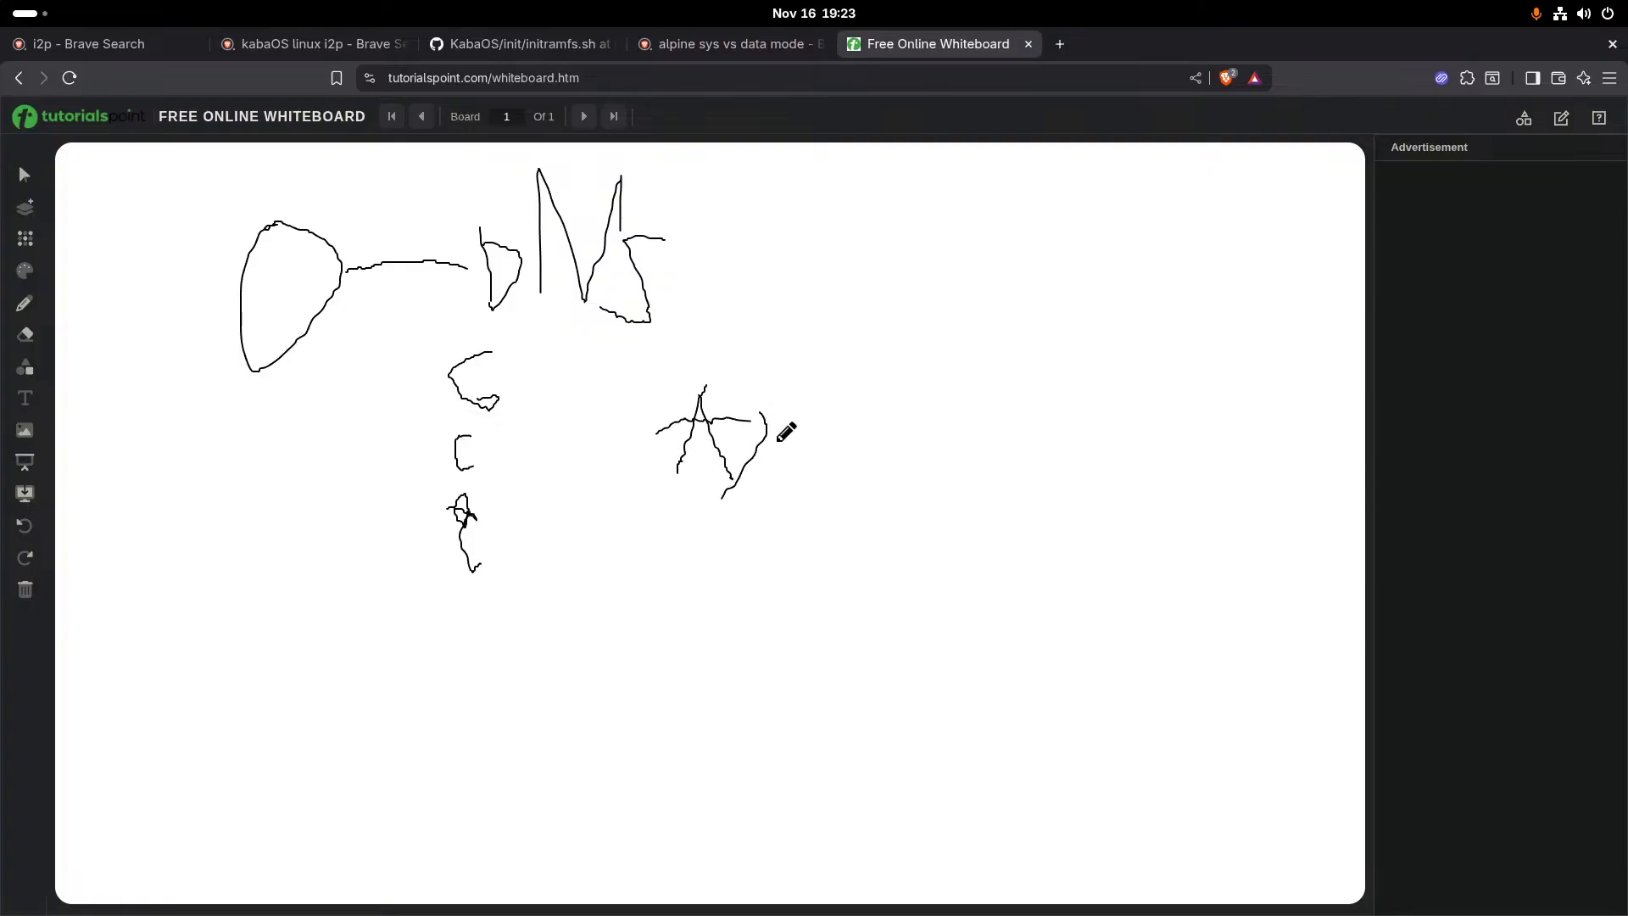
mouse_move(762, 412)
left_mouse_down()
mouse_move(829, 488)
mouse_move(717, 504)
left_mouse_up()
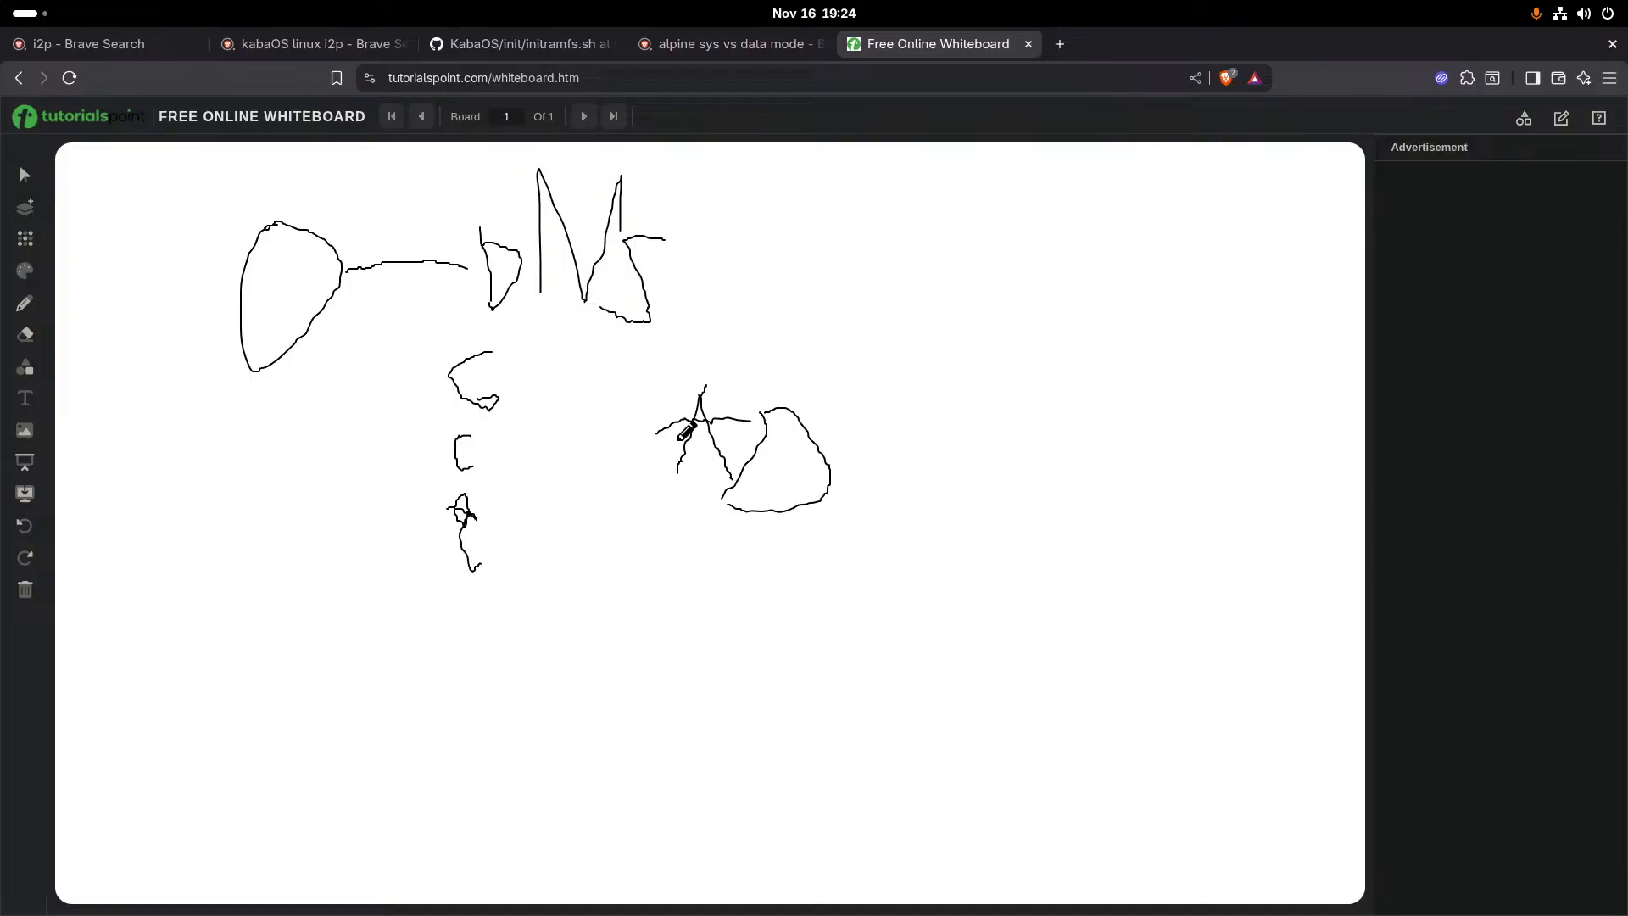
left_click_drag(678, 439, 567, 453)
left_click_drag(583, 450, 621, 492)
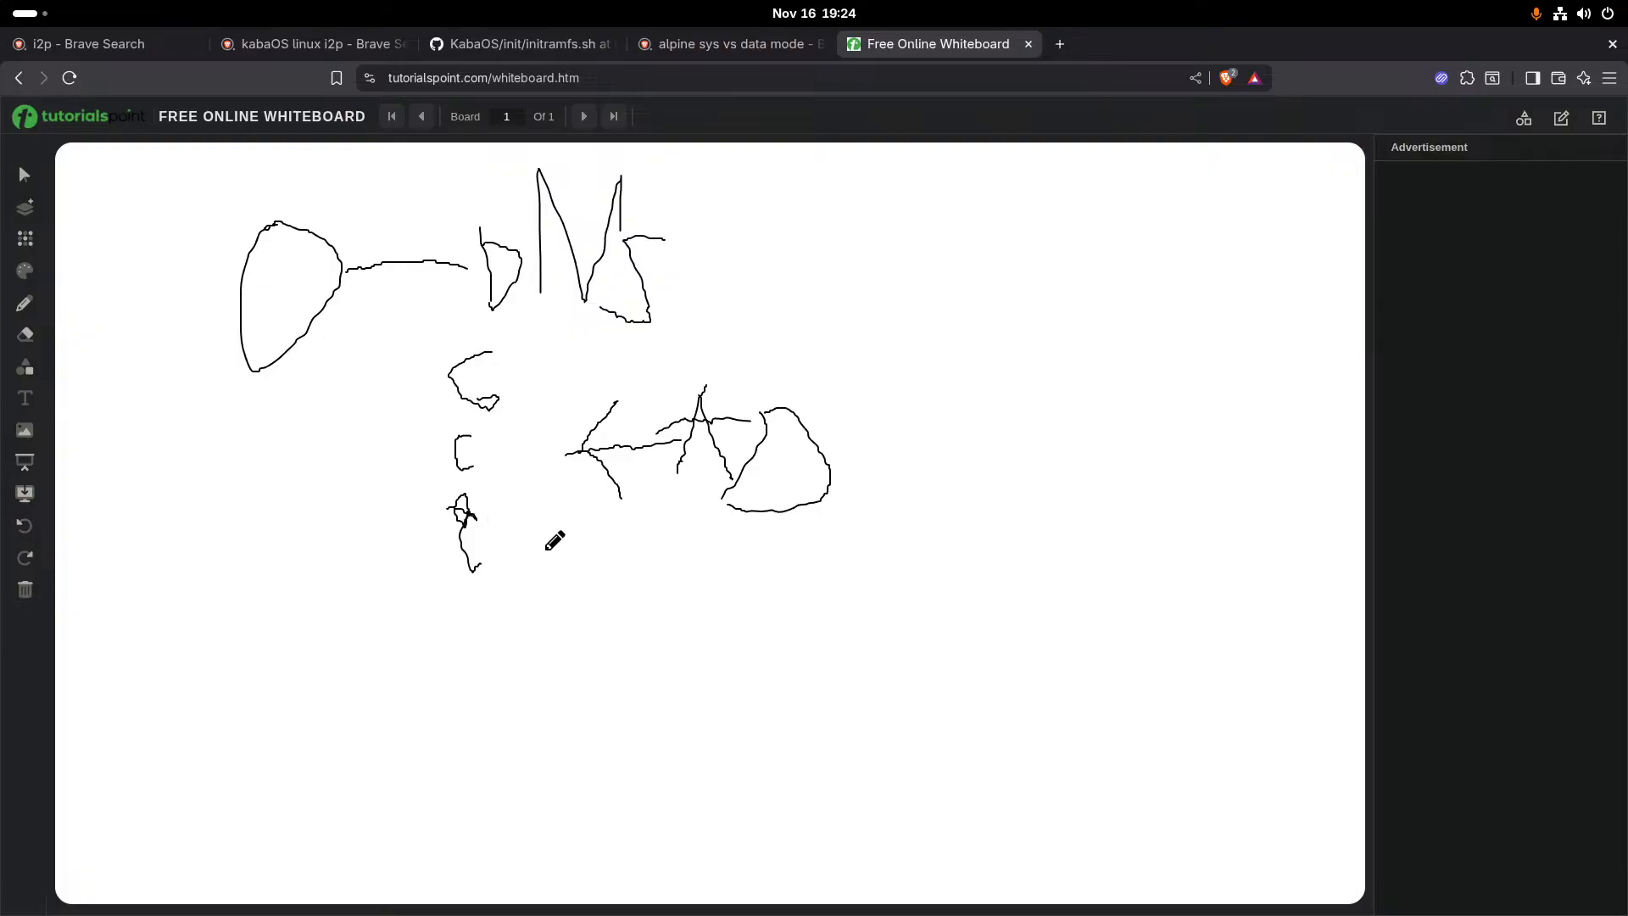
- Draw a house with a doorway in the board's upper right and link it to DNS through a small box
mouse_move(1211, 235)
left_mouse_down()
mouse_move(1023, 292)
mouse_move(1041, 218)
mouse_move(1077, 174)
left_mouse_up()
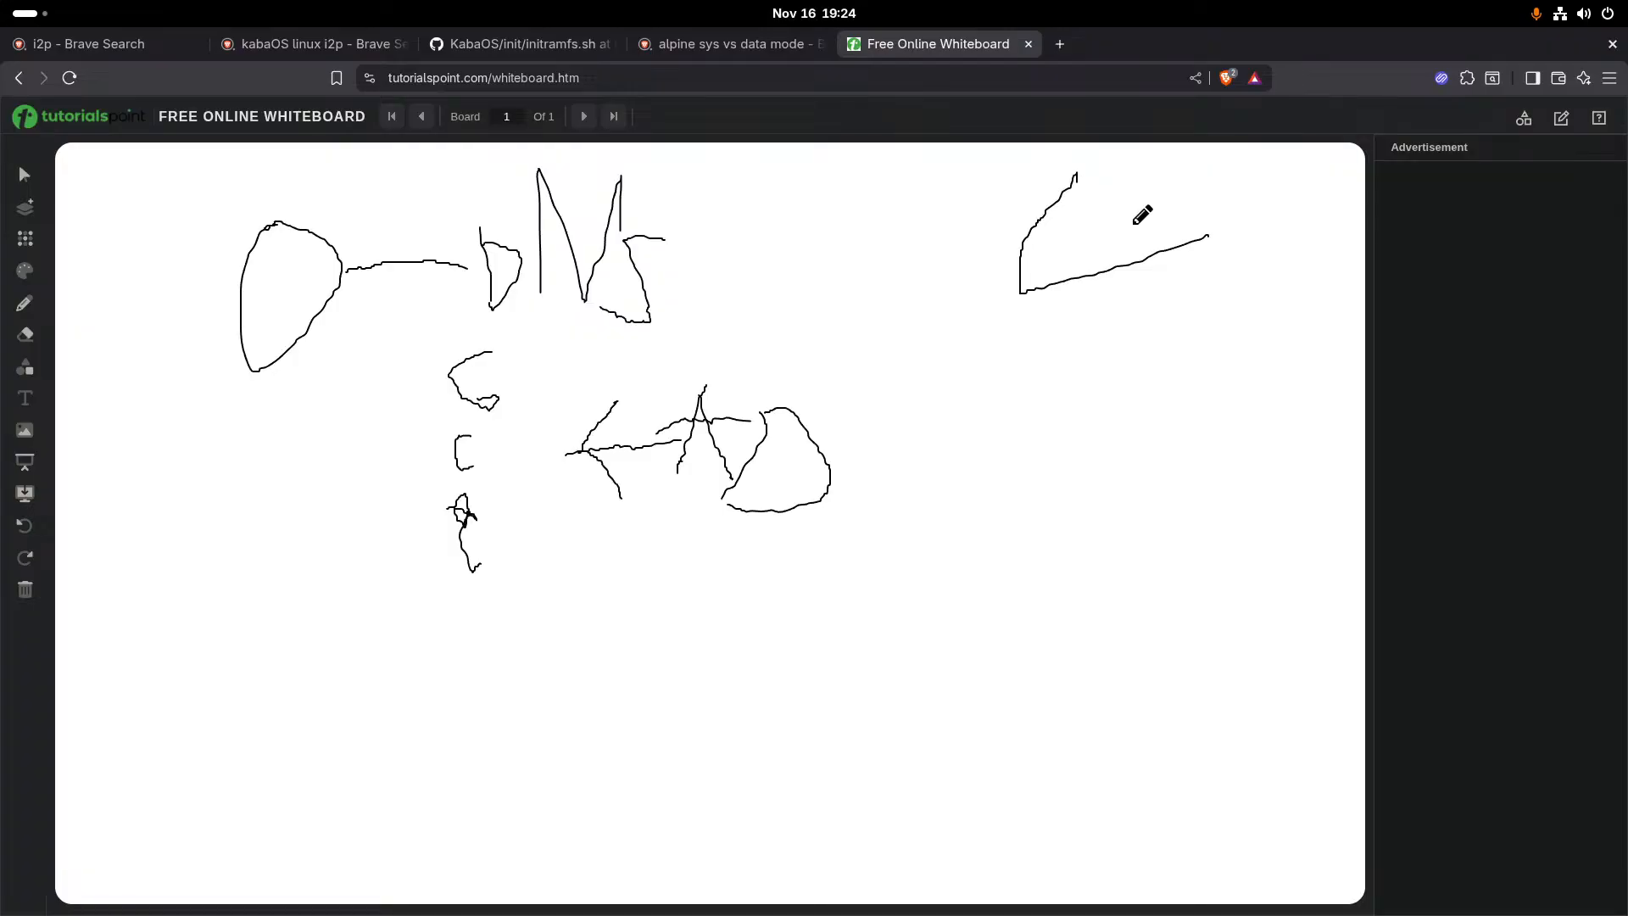
left_click_drag(1216, 237, 1086, 200)
left_click_drag(1023, 302, 1030, 390)
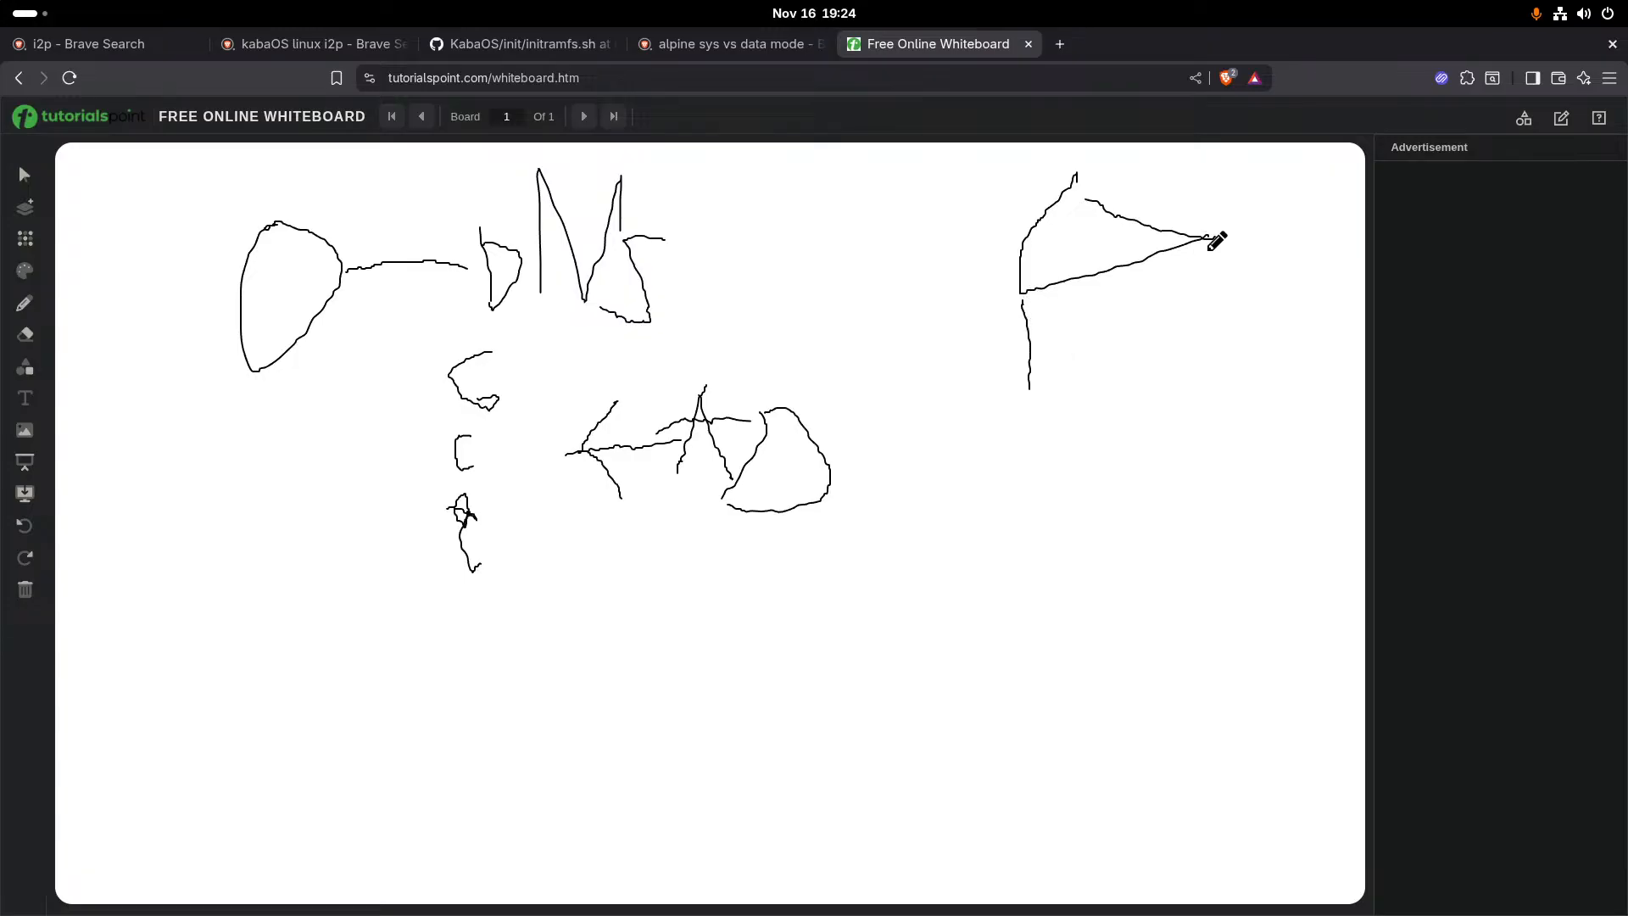
mouse_move(1205, 240)
left_mouse_down()
mouse_move(1186, 405)
mouse_move(1105, 369)
mouse_move(1029, 396)
left_mouse_up()
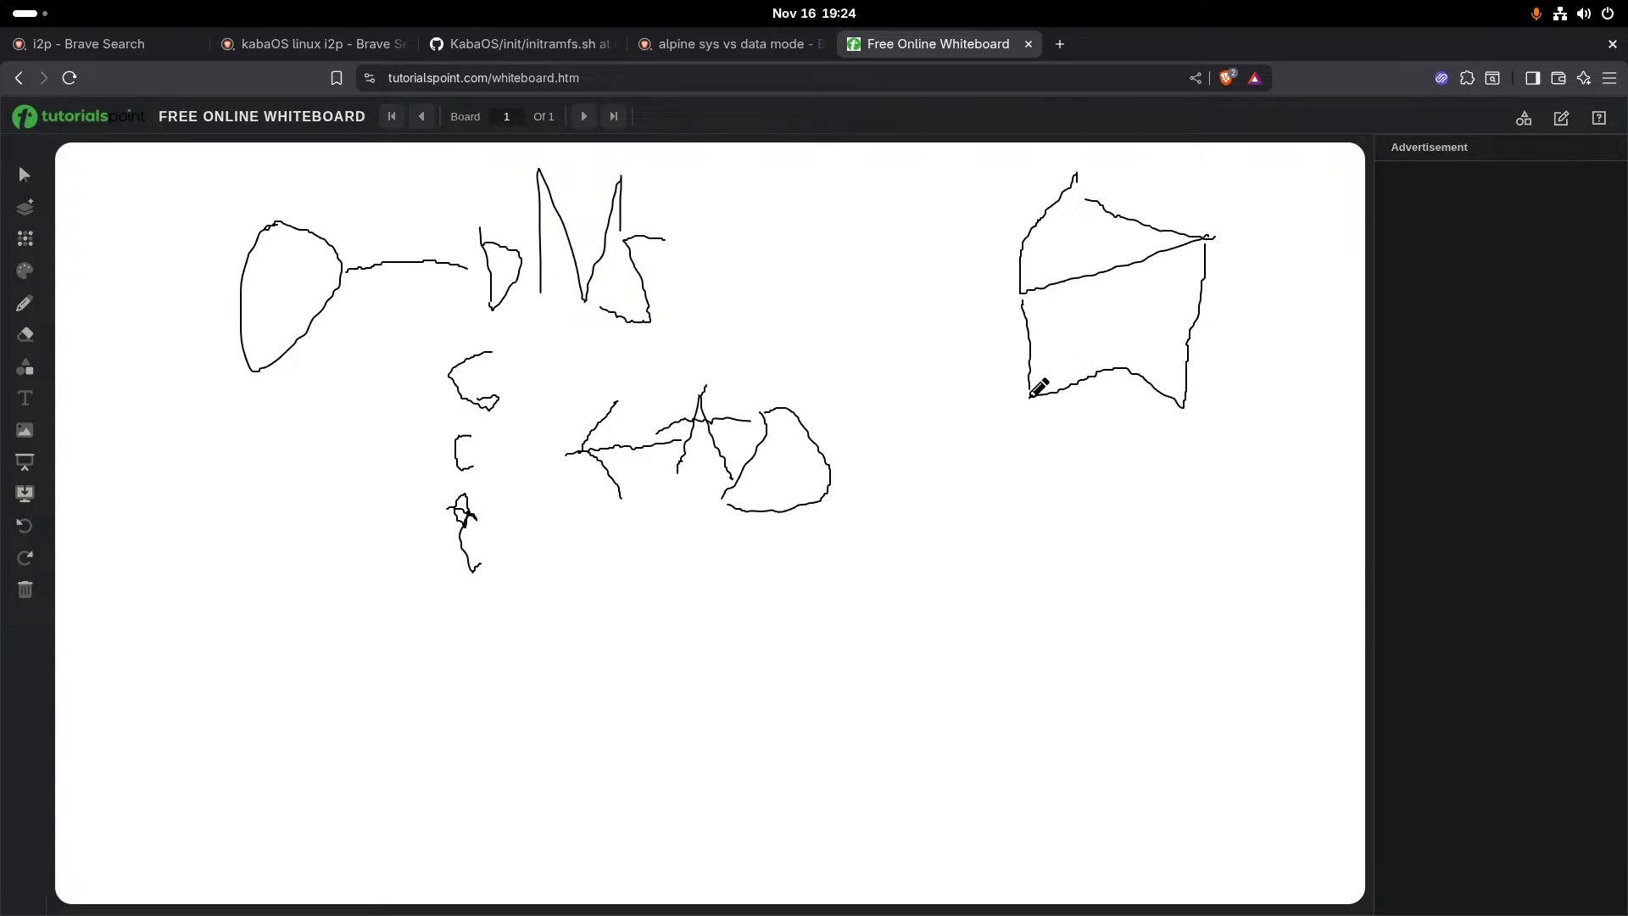
mouse_move(1070, 293)
left_mouse_down()
mouse_move(1101, 280)
mouse_move(1104, 343)
mouse_move(1070, 312)
mouse_move(1071, 289)
left_mouse_up()
mouse_move(277, 274)
left_mouse_down()
mouse_move(293, 316)
mouse_move(316, 314)
mouse_move(285, 294)
mouse_move(338, 273)
mouse_move(316, 294)
mouse_move(243, 292)
left_mouse_up()
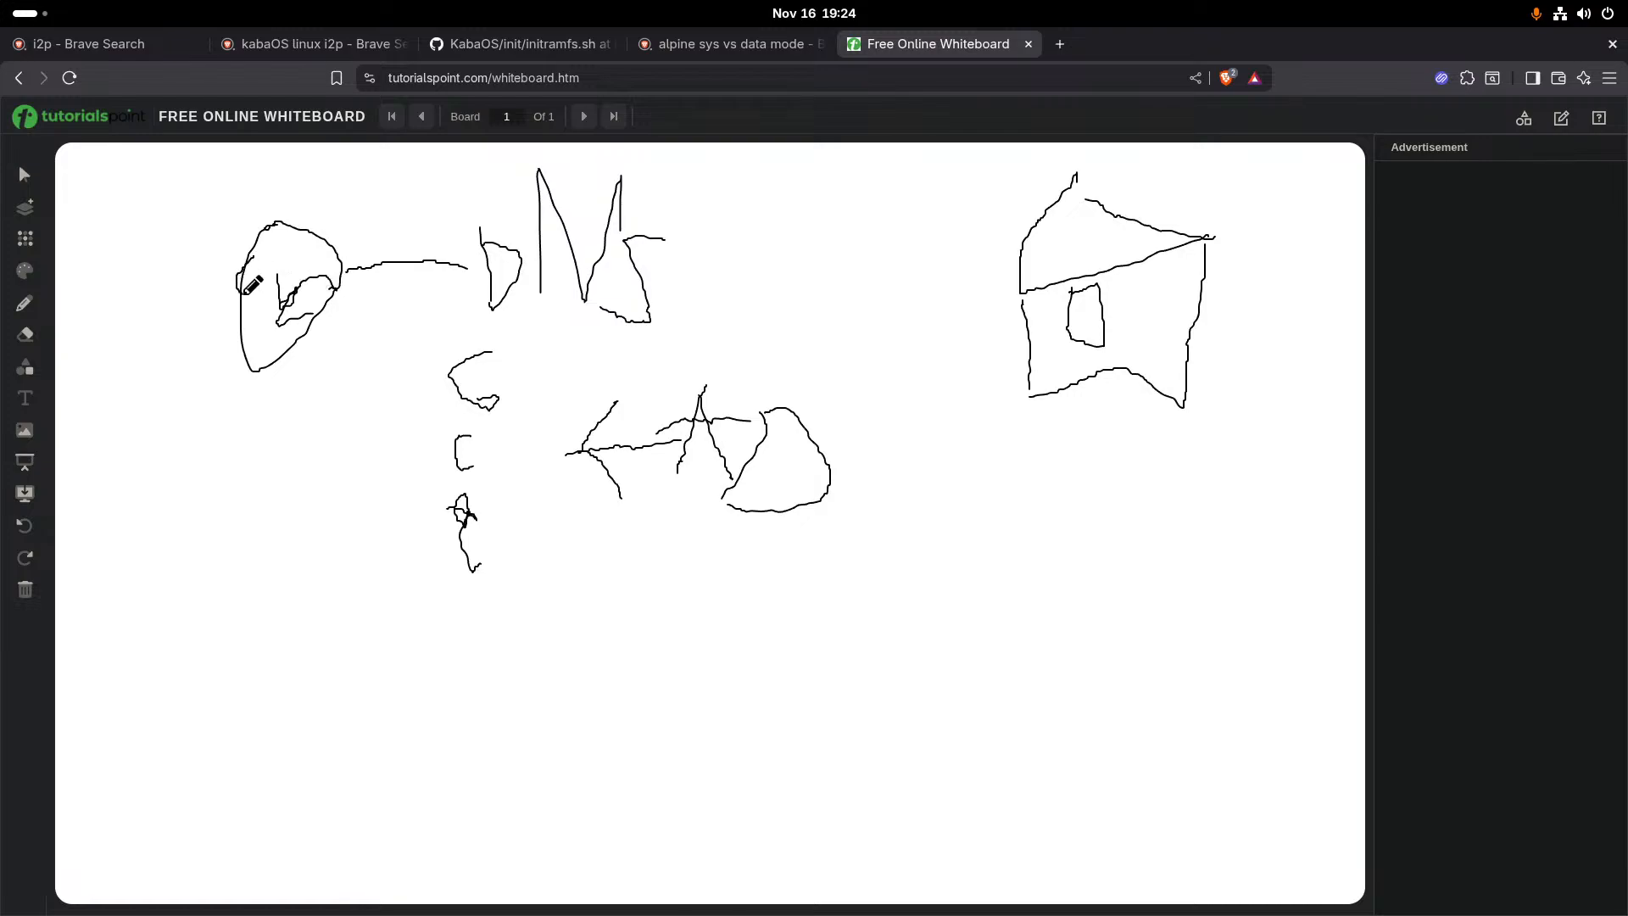
left_click_drag(649, 270, 800, 258)
mouse_move(865, 204)
left_mouse_down()
mouse_move(809, 214)
mouse_move(839, 259)
mouse_move(873, 265)
mouse_move(865, 206)
mouse_move(1010, 268)
left_mouse_up()
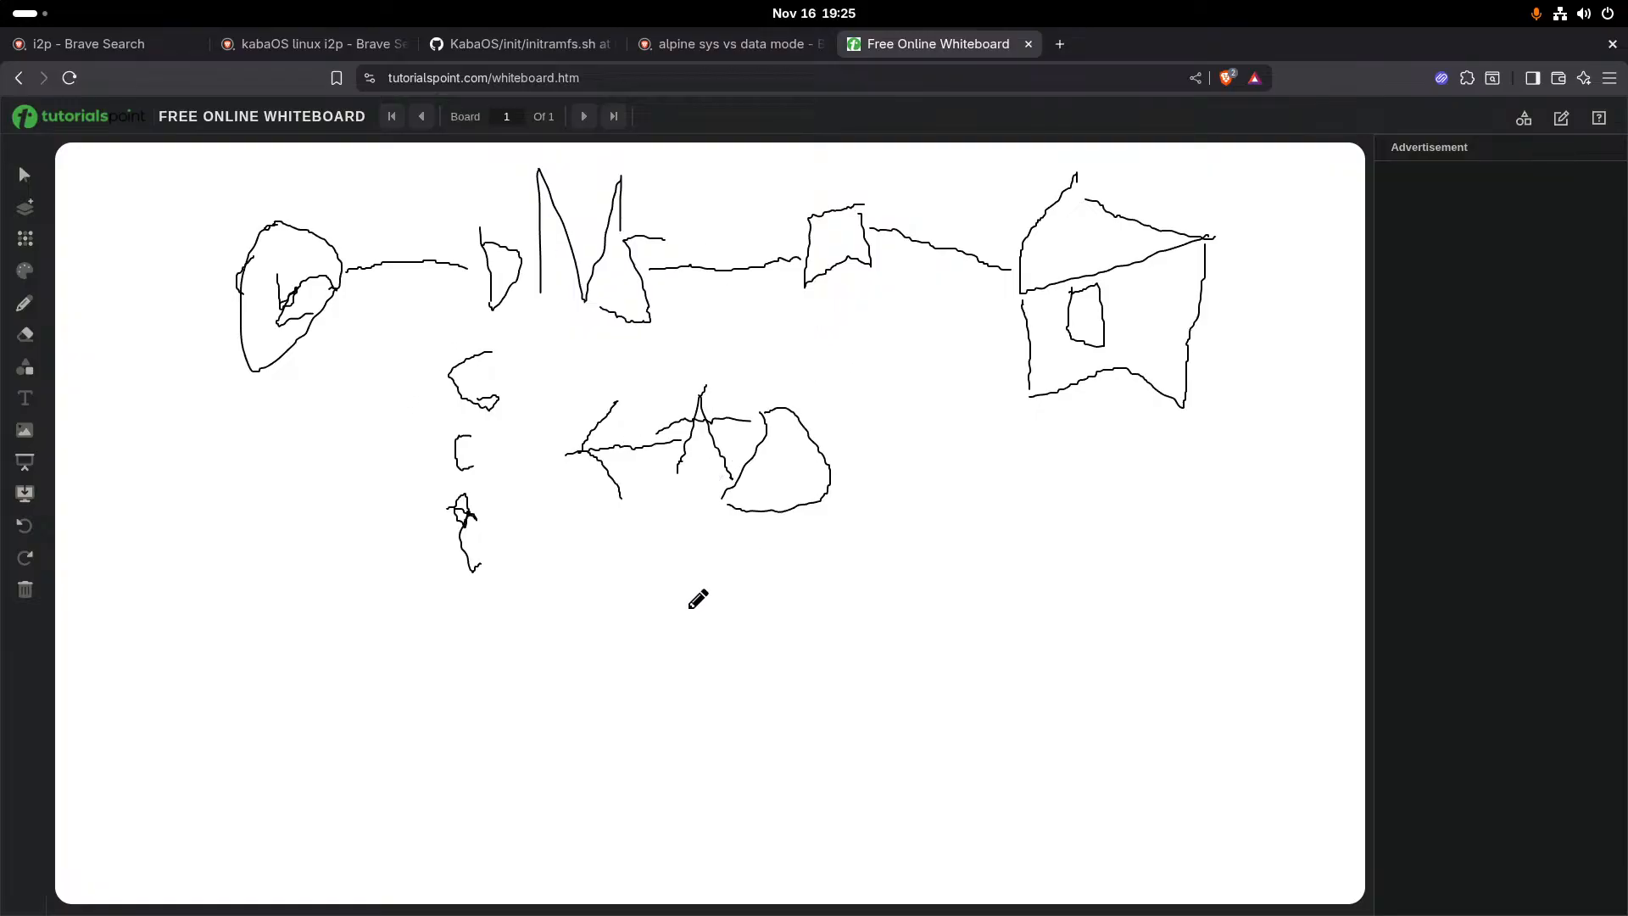
- Write PI with a downward arrow in the lower part of the board, and route a line from the DNS link through it to the house
left_click_drag(690, 607, 720, 725)
mouse_move(707, 602)
left_mouse_down()
mouse_move(816, 608)
mouse_move(755, 695)
left_mouse_up()
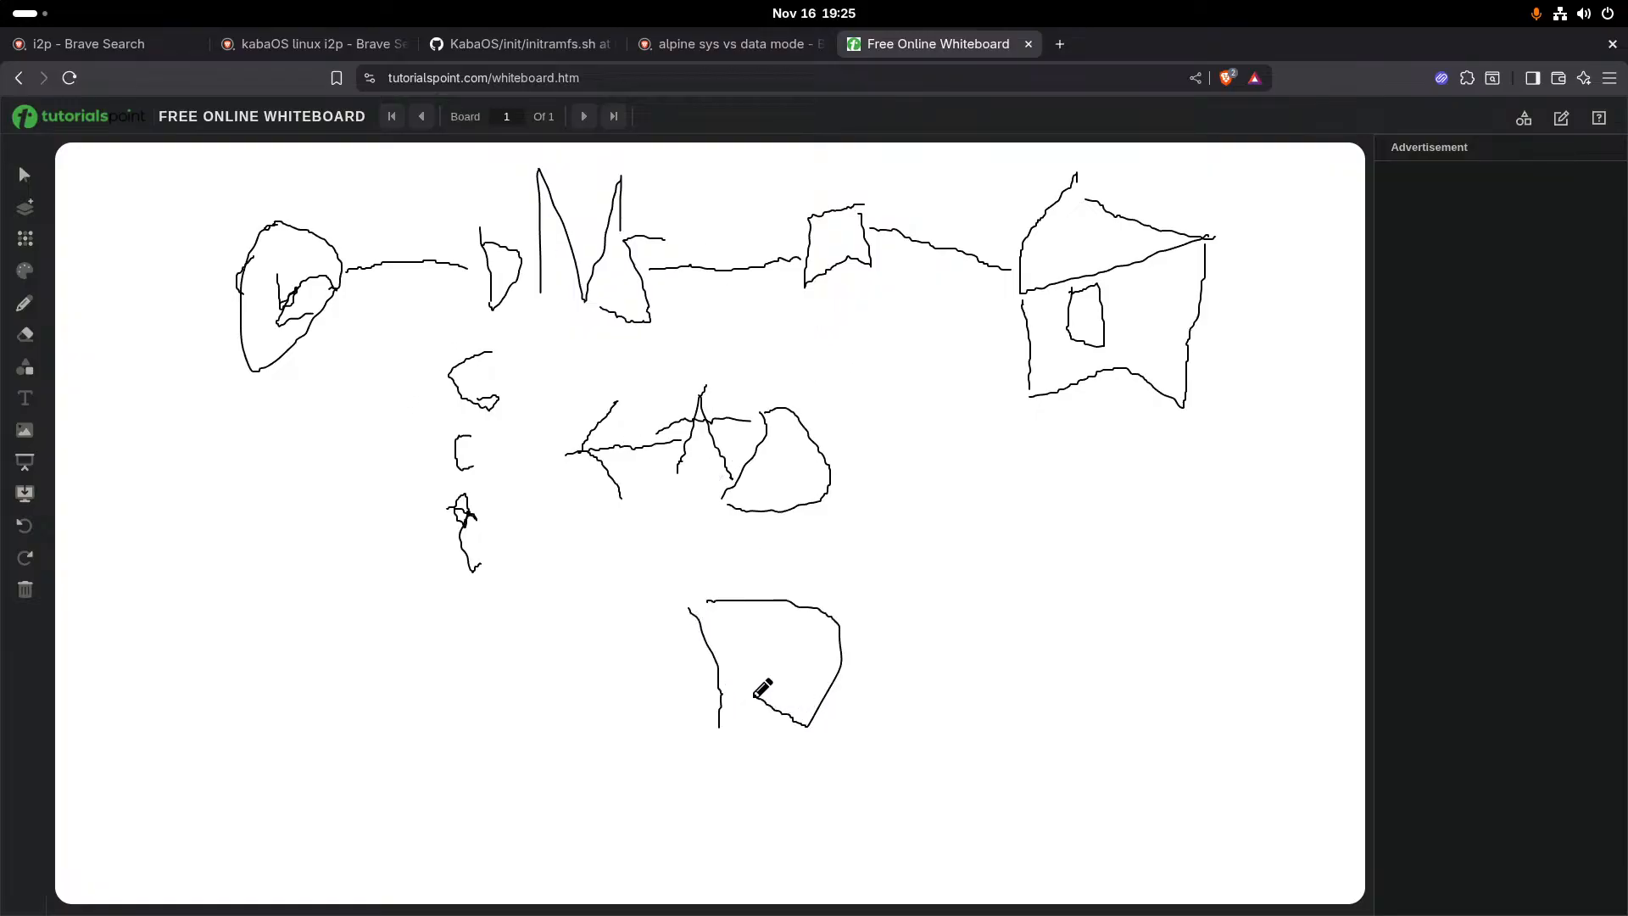
left_click_drag(867, 593, 900, 738)
left_click_drag(988, 644, 1023, 735)
left_click_drag(1012, 585, 1006, 836)
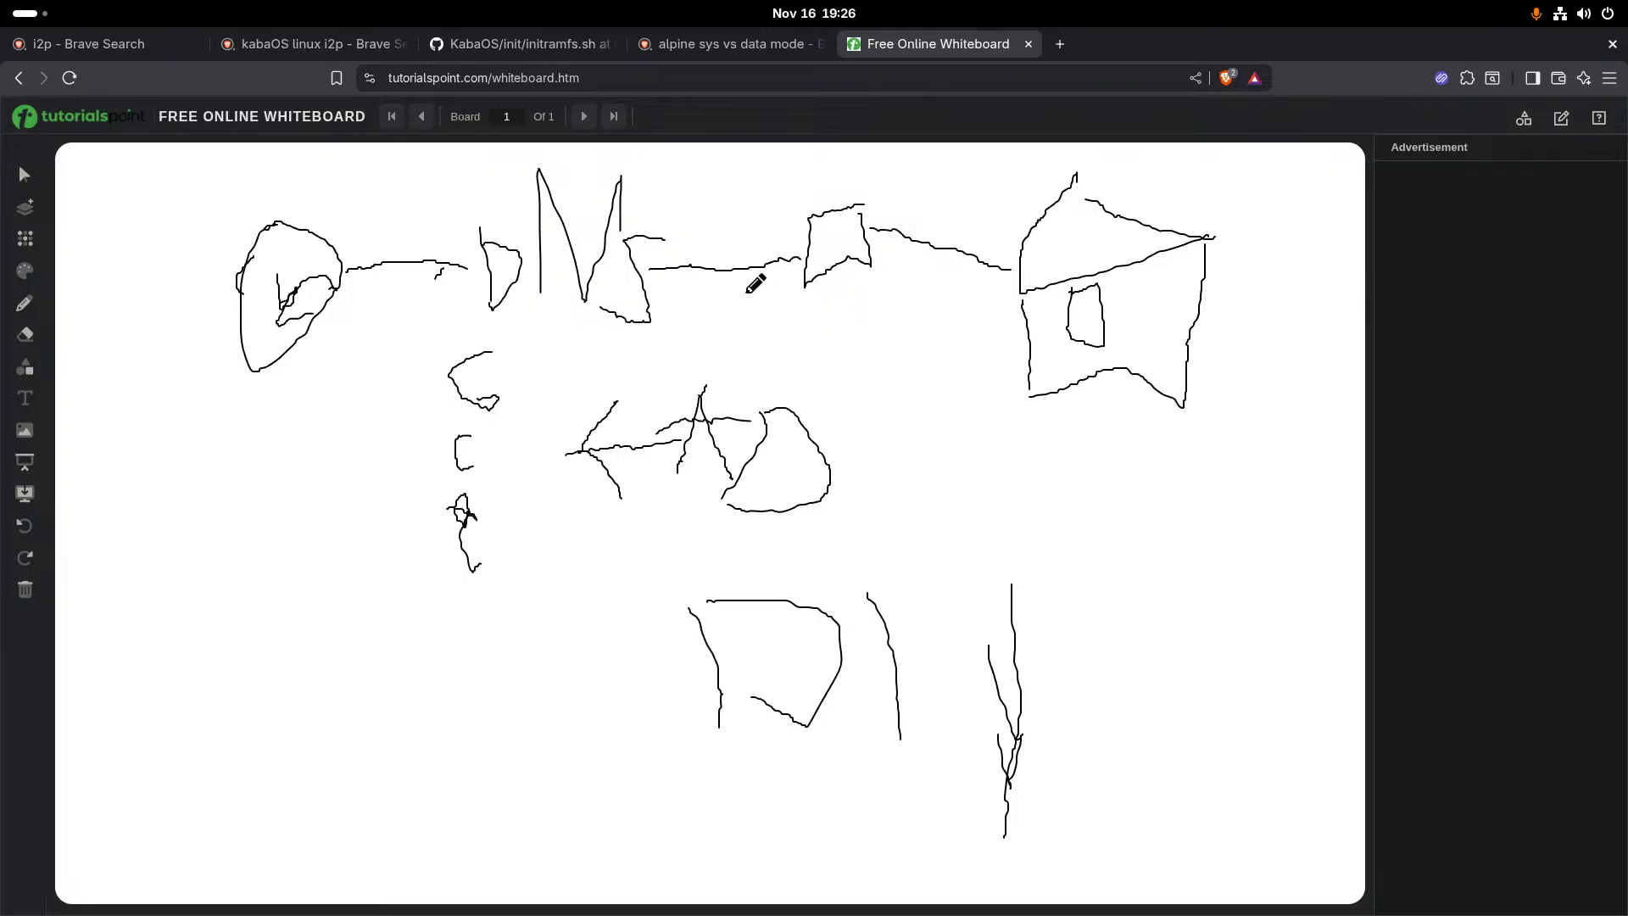
mouse_move(746, 292)
left_mouse_down()
mouse_move(822, 455)
mouse_move(898, 712)
mouse_move(996, 679)
mouse_move(1075, 363)
left_mouse_up()
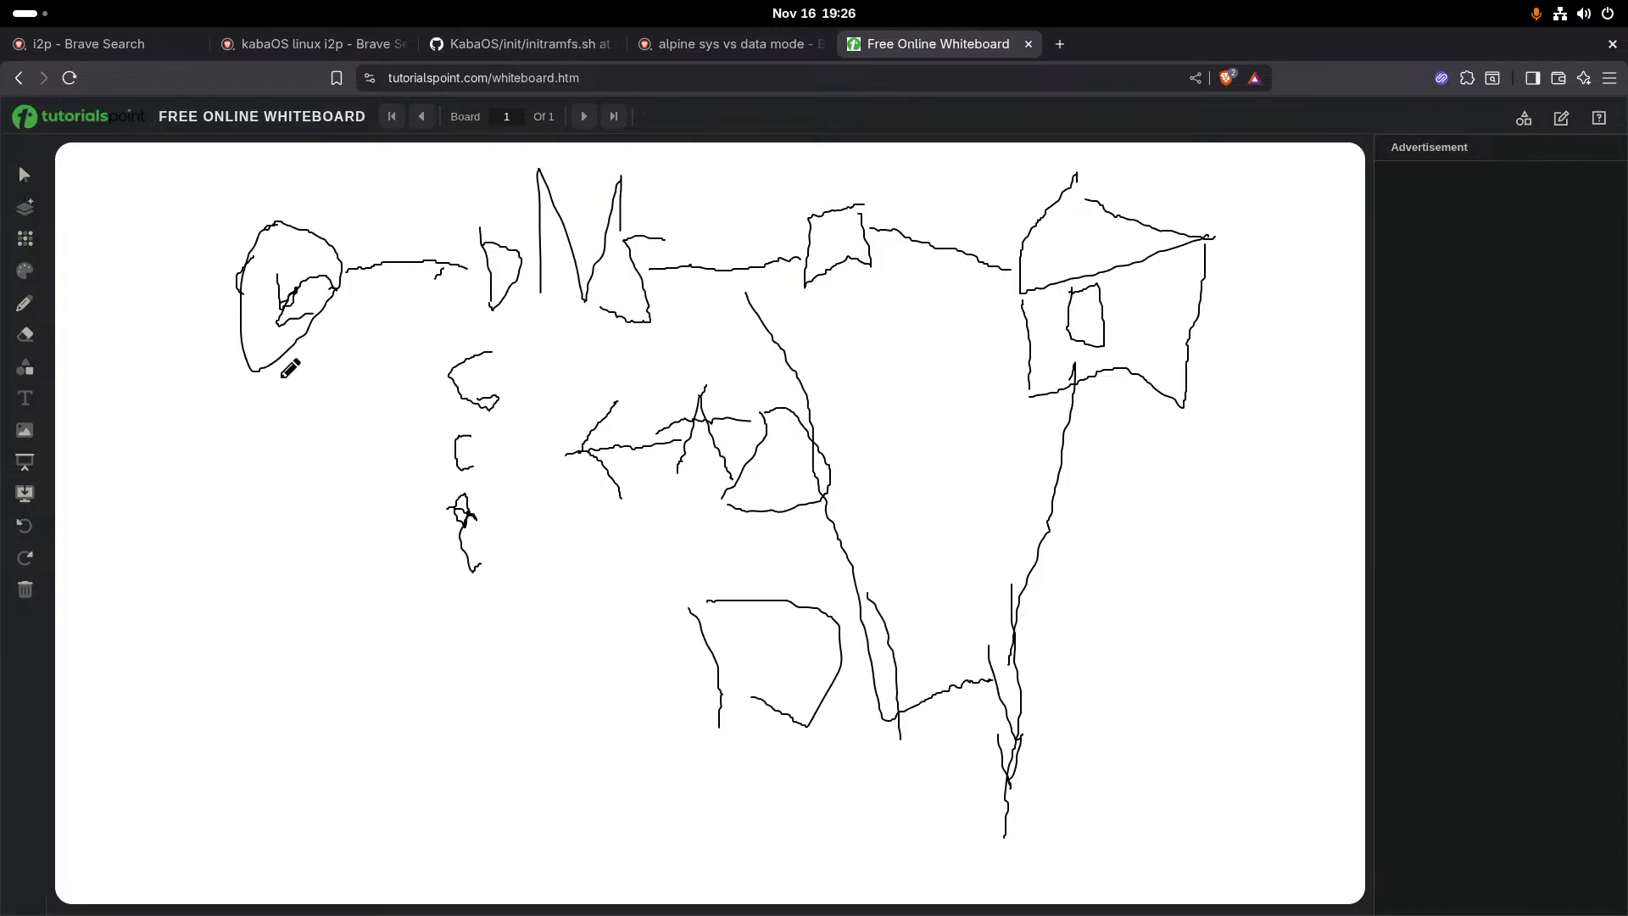
- Cross out the lower PI route with two long strokes, and write PI in the lower left with an arrow toward the letter column
mouse_move(1141, 507)
left_mouse_down()
mouse_move(712, 644)
mouse_move(497, 691)
left_mouse_up()
left_click_drag(772, 458, 1178, 873)
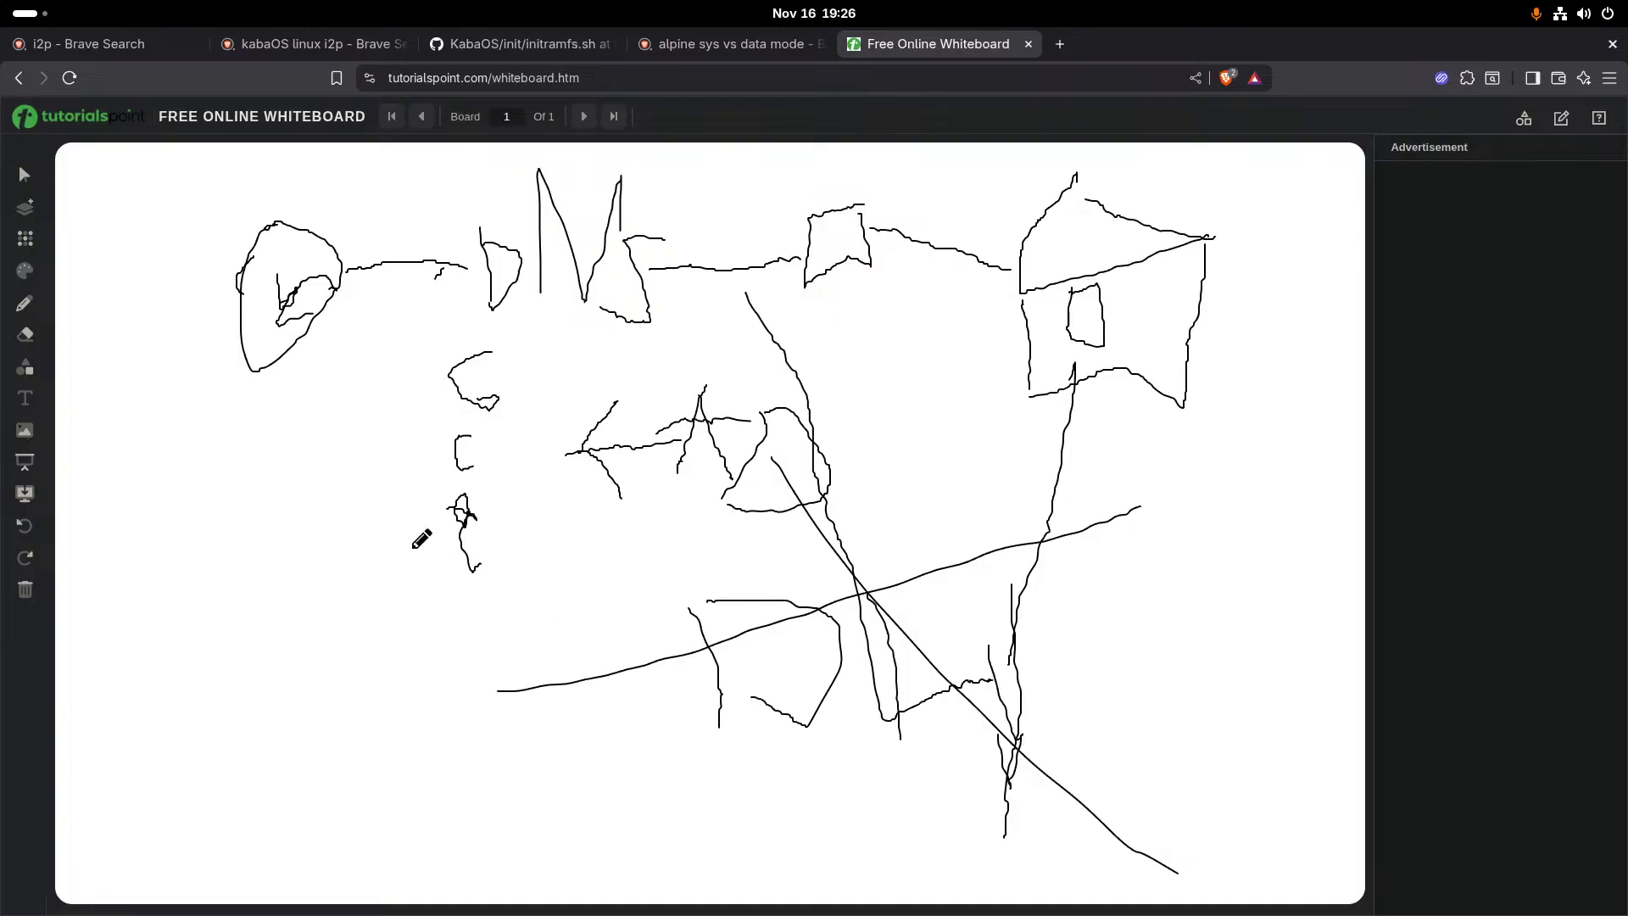
mouse_move(145, 602)
left_mouse_down()
mouse_move(158, 661)
mouse_move(155, 607)
mouse_move(140, 631)
left_mouse_up()
left_click_drag(228, 593, 254, 672)
mouse_move(282, 609)
left_mouse_down()
mouse_move(386, 551)
mouse_move(375, 586)
left_mouse_up()
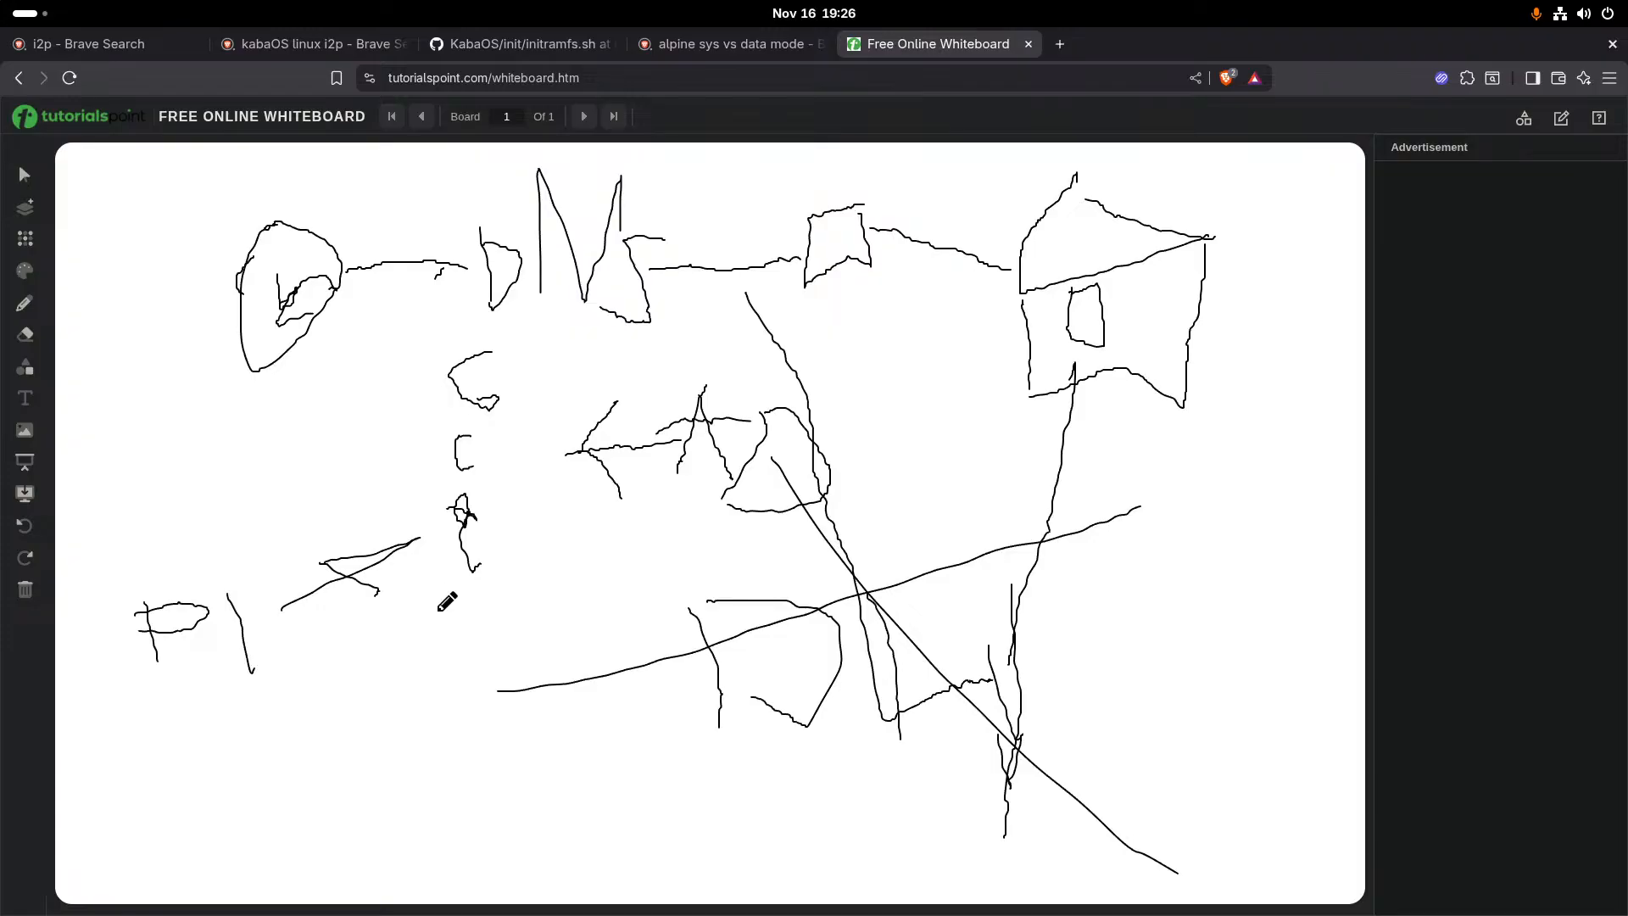
- Clear the whiteboard, and draw two letters P across its upper part with a box and a connecting line below them
left_click(70, 77)
left_click_drag(479, 229, 459, 351)
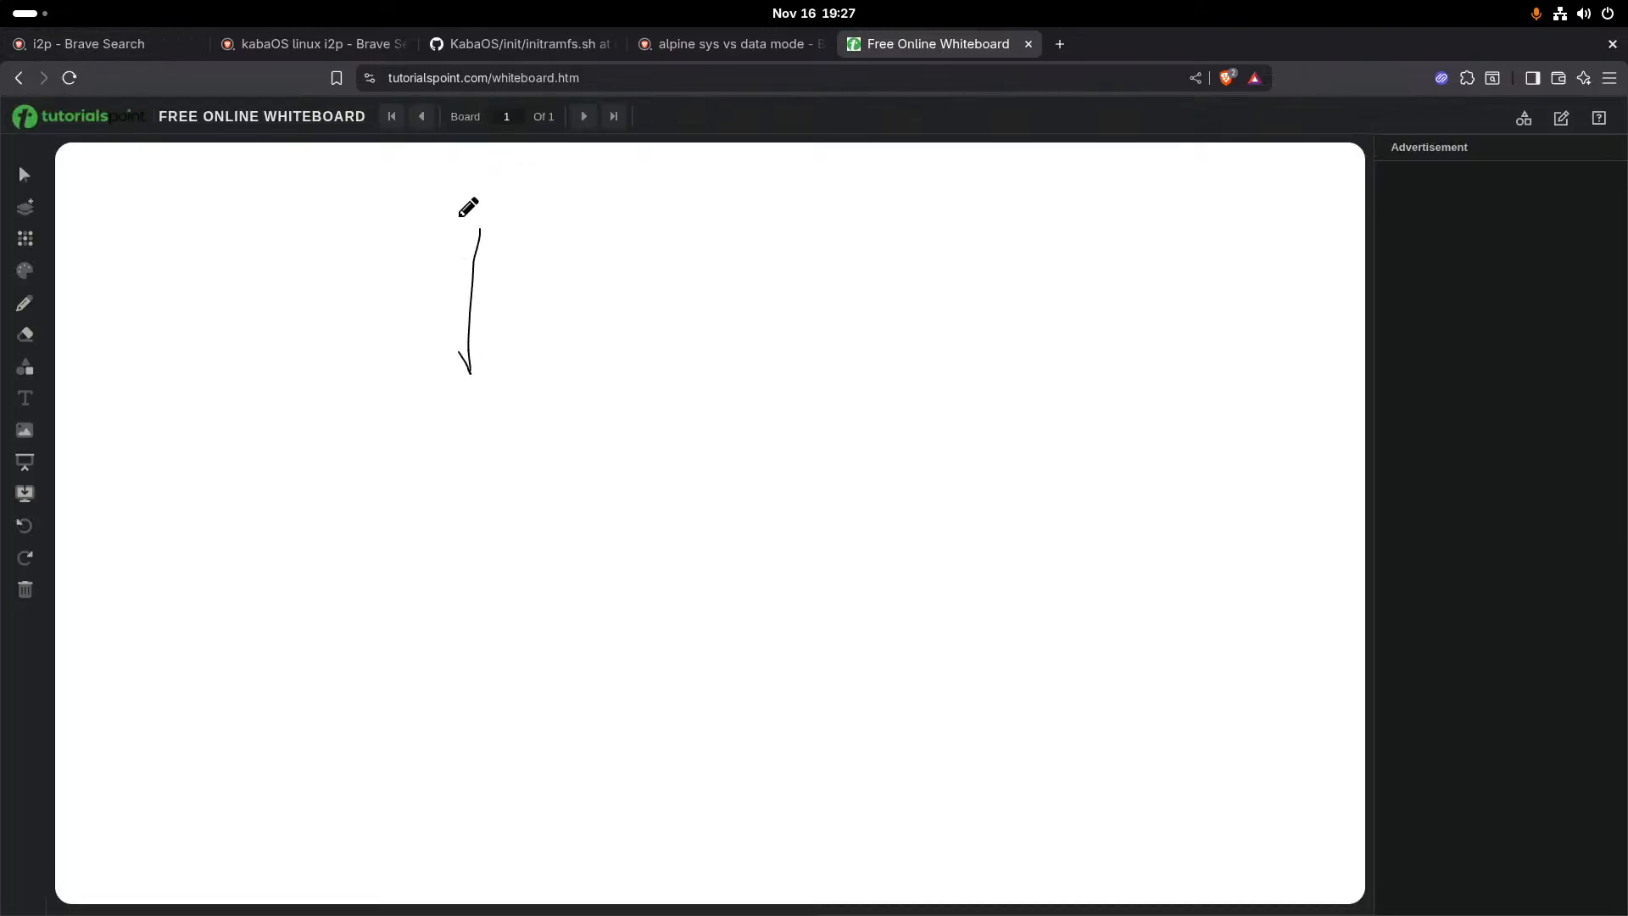
mouse_move(474, 226)
left_mouse_down()
mouse_move(509, 305)
mouse_move(487, 297)
left_mouse_up()
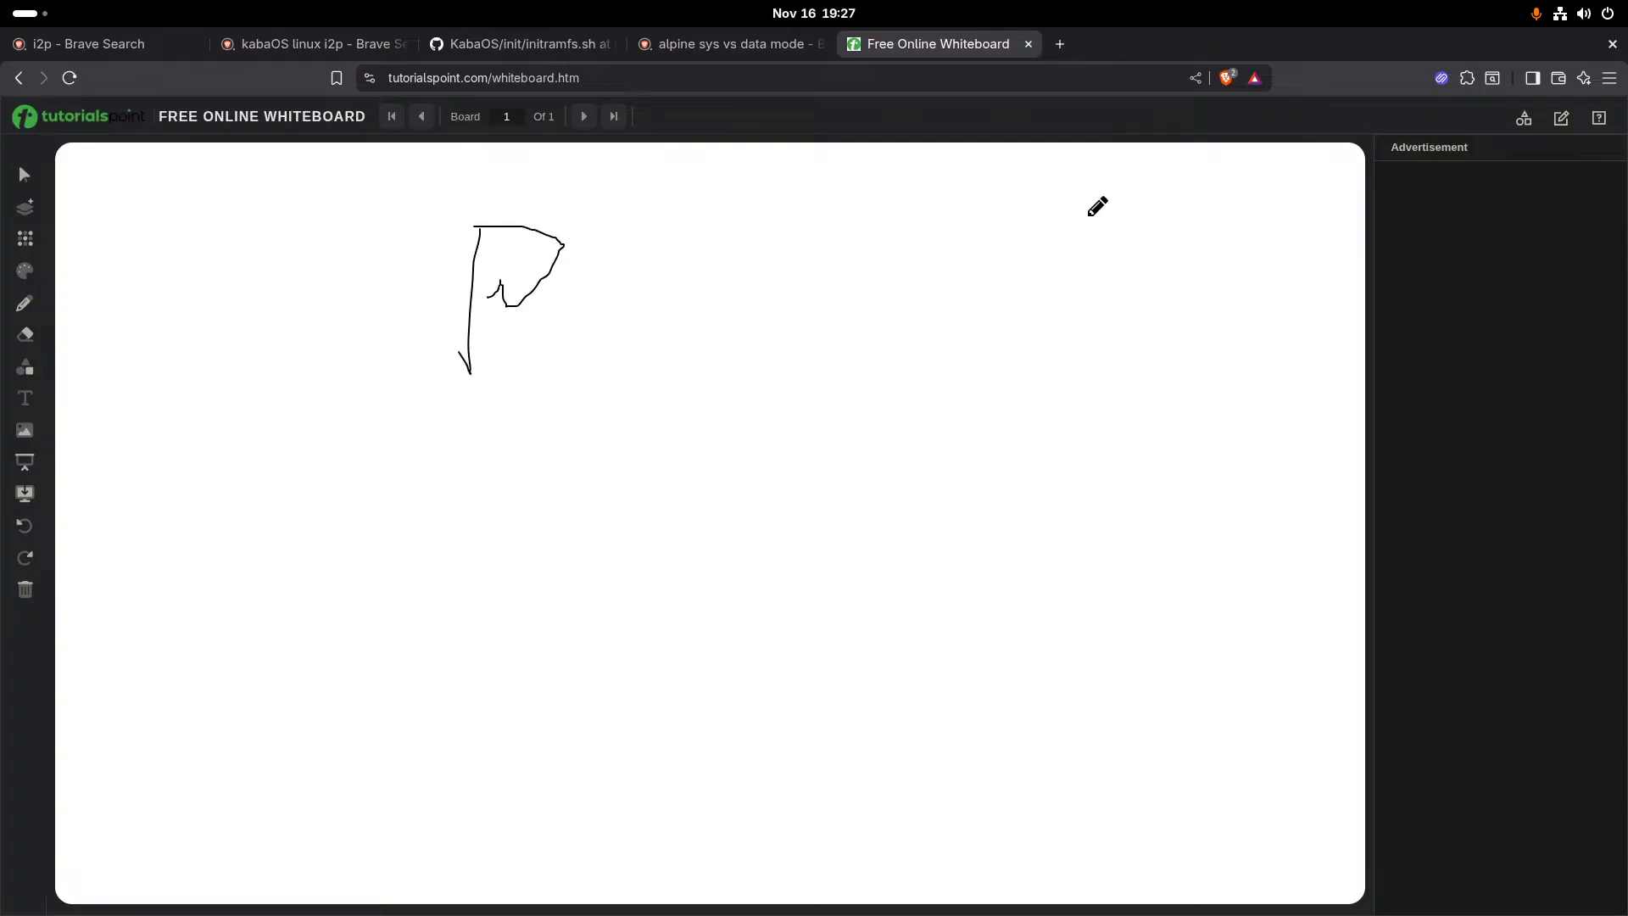
left_click_drag(1048, 242, 1038, 369)
mouse_move(1036, 243)
left_mouse_down()
mouse_move(1093, 234)
mouse_move(1002, 334)
left_mouse_up()
mouse_move(674, 668)
left_mouse_down()
mouse_move(833, 674)
mouse_move(833, 746)
mouse_move(669, 755)
mouse_move(676, 665)
mouse_move(709, 651)
mouse_move(580, 511)
left_mouse_up()
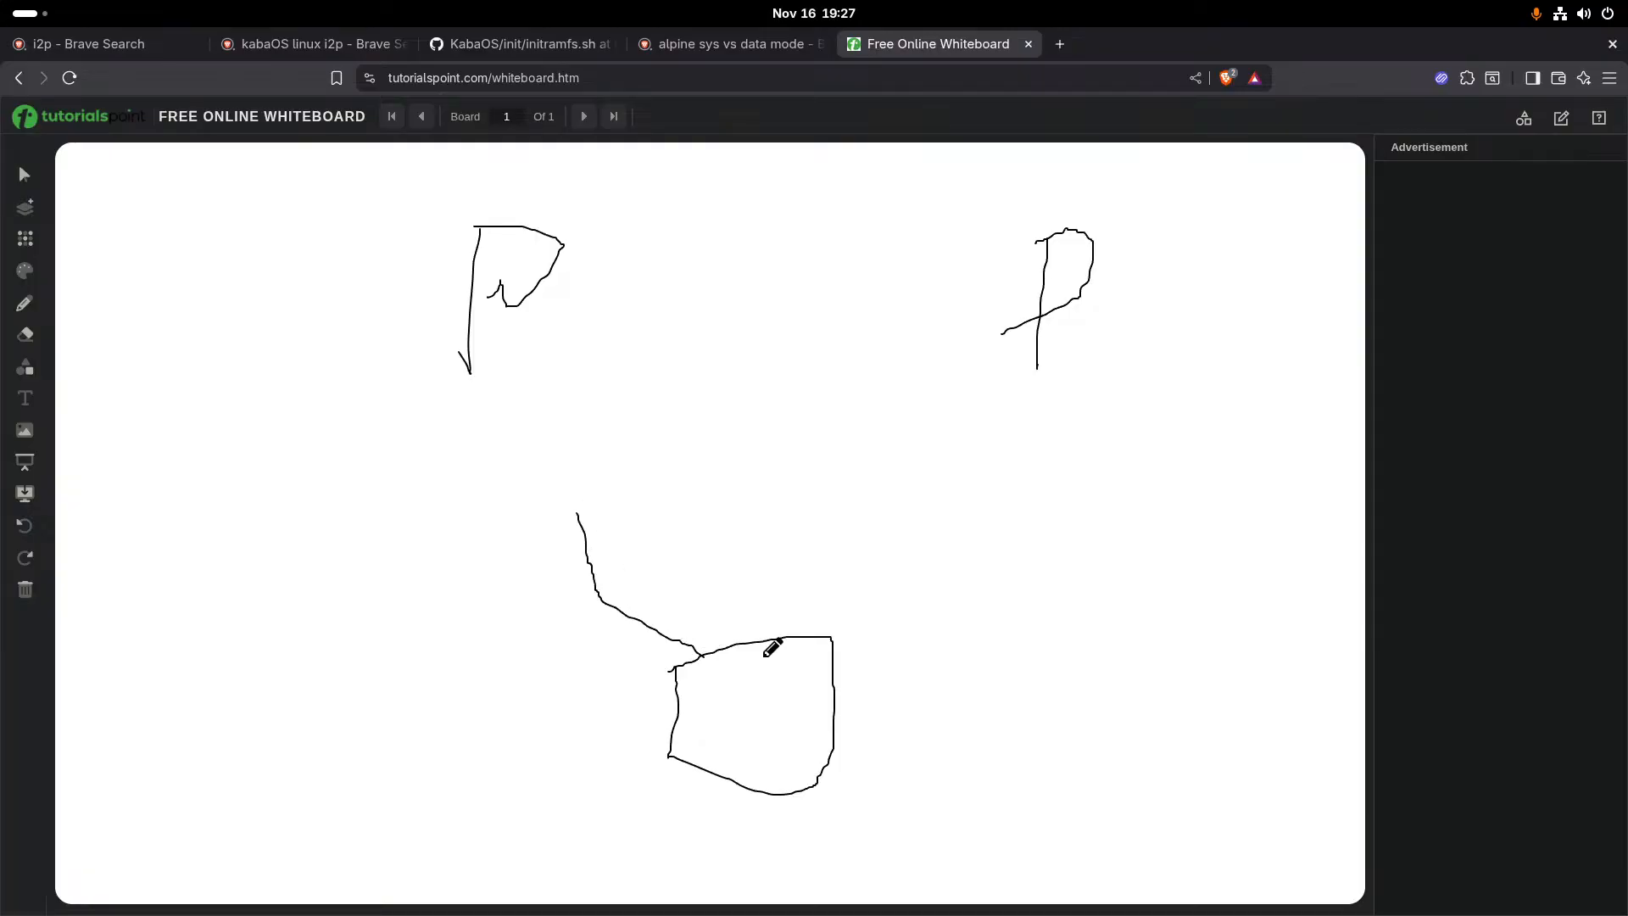
- Connect the two letters P with a line, add a downward branch and a cross line, and link the box to the right-hand P
left_click_drag(996, 338, 512, 346)
left_click(757, 356)
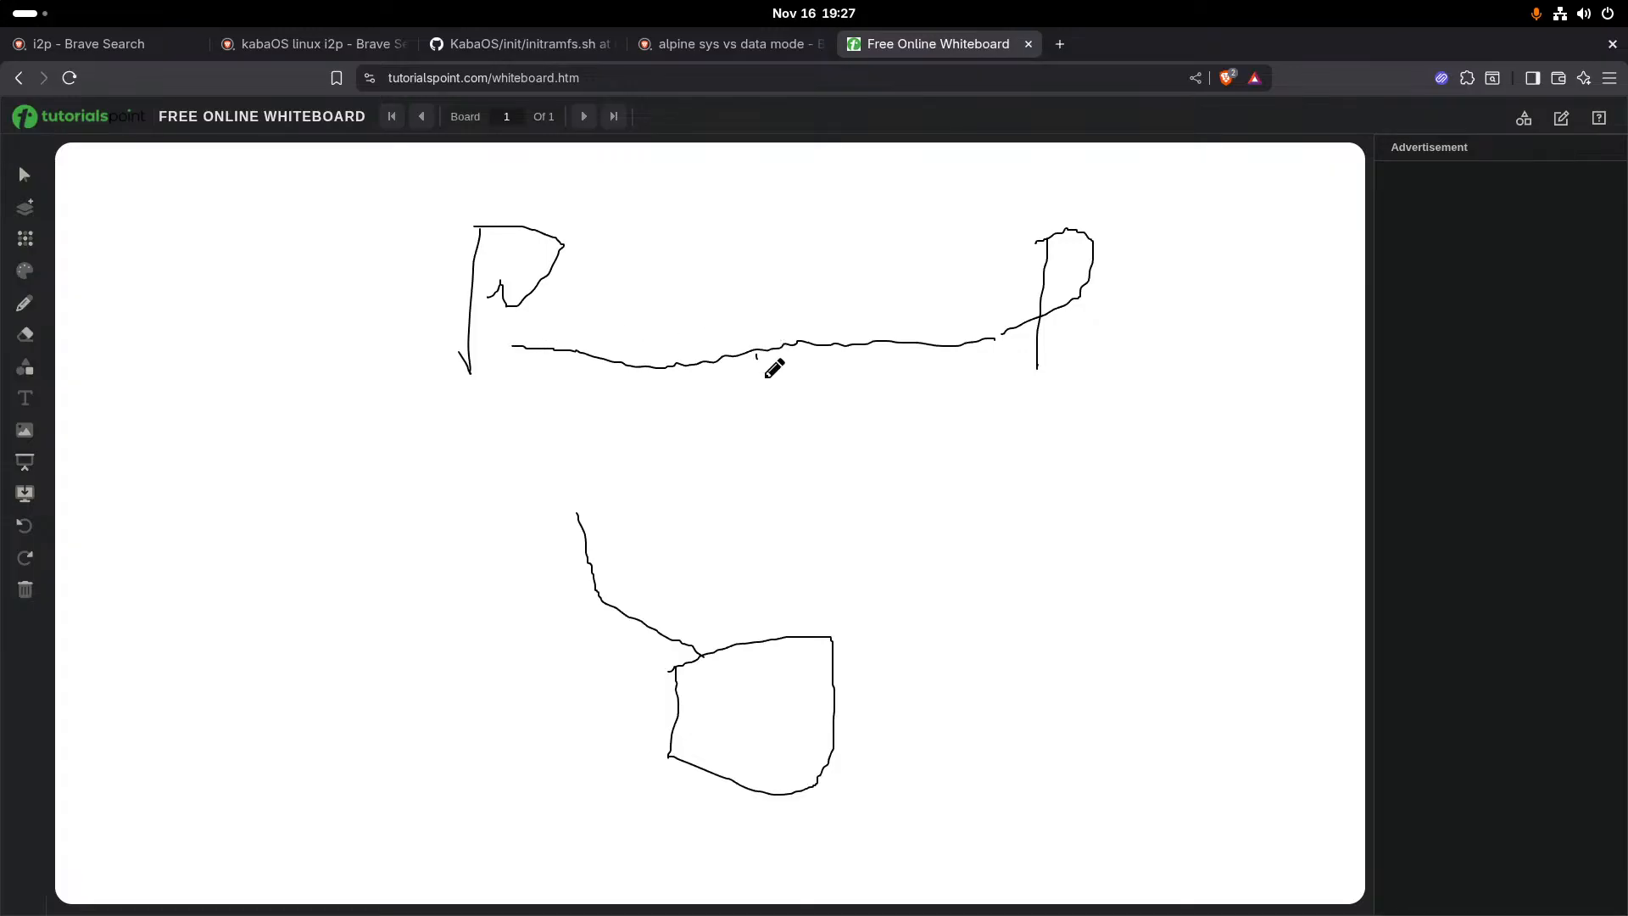
left_click_drag(767, 377, 806, 495)
left_click_drag(827, 636, 1018, 395)
left_click_drag(798, 530, 791, 536)
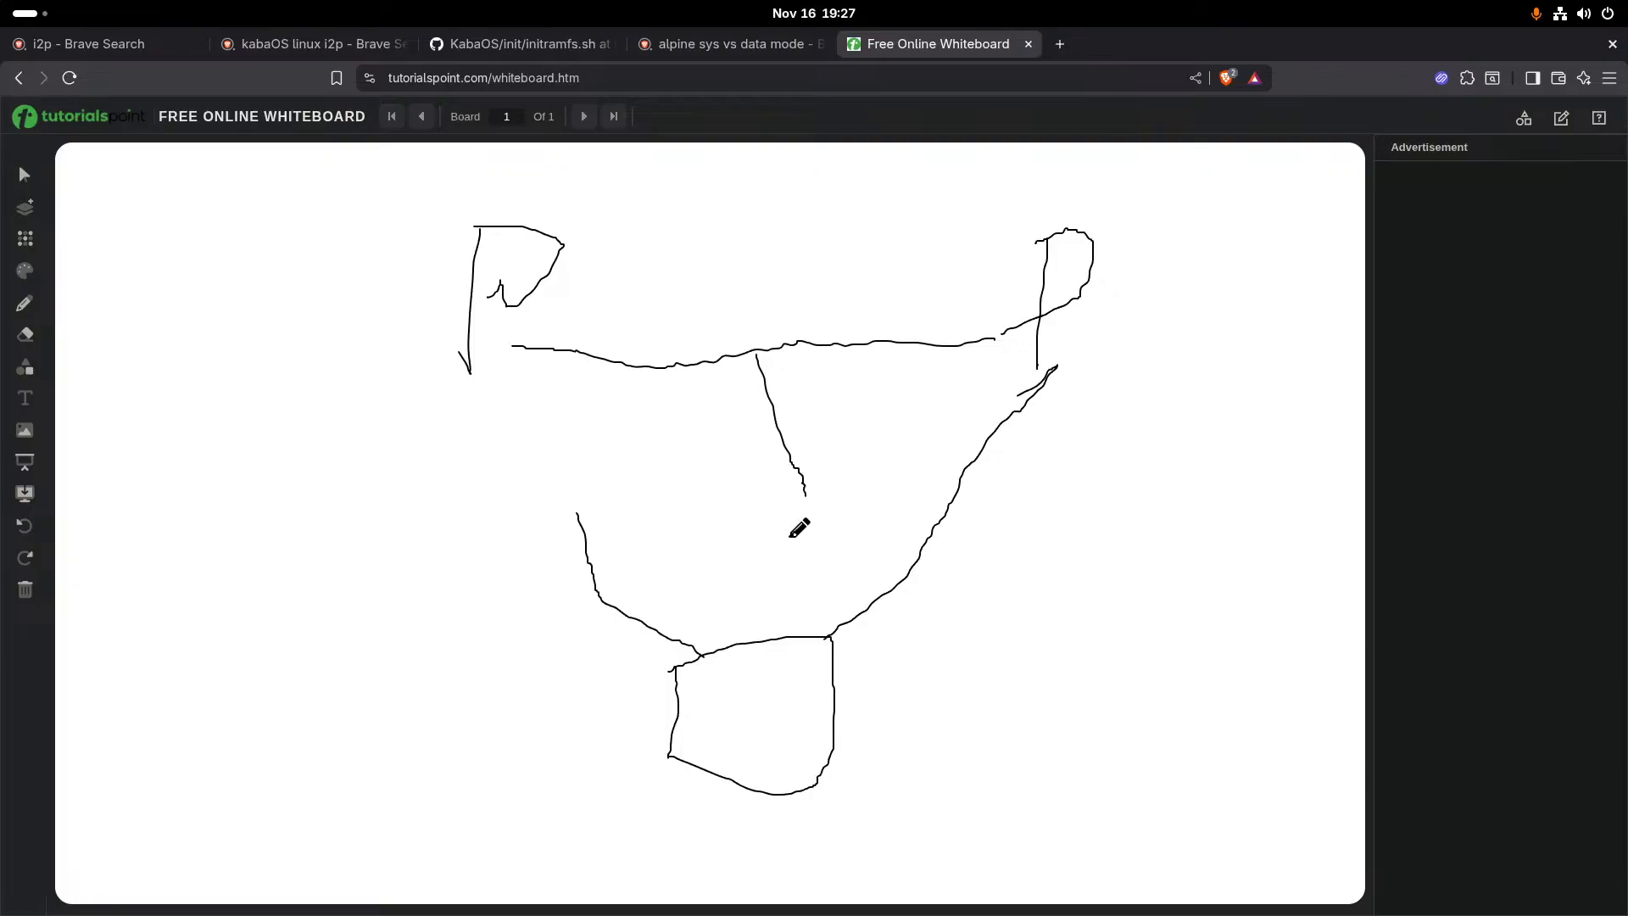
mouse_move(940, 431)
left_mouse_down()
mouse_move(620, 503)
mouse_move(571, 481)
left_mouse_up()
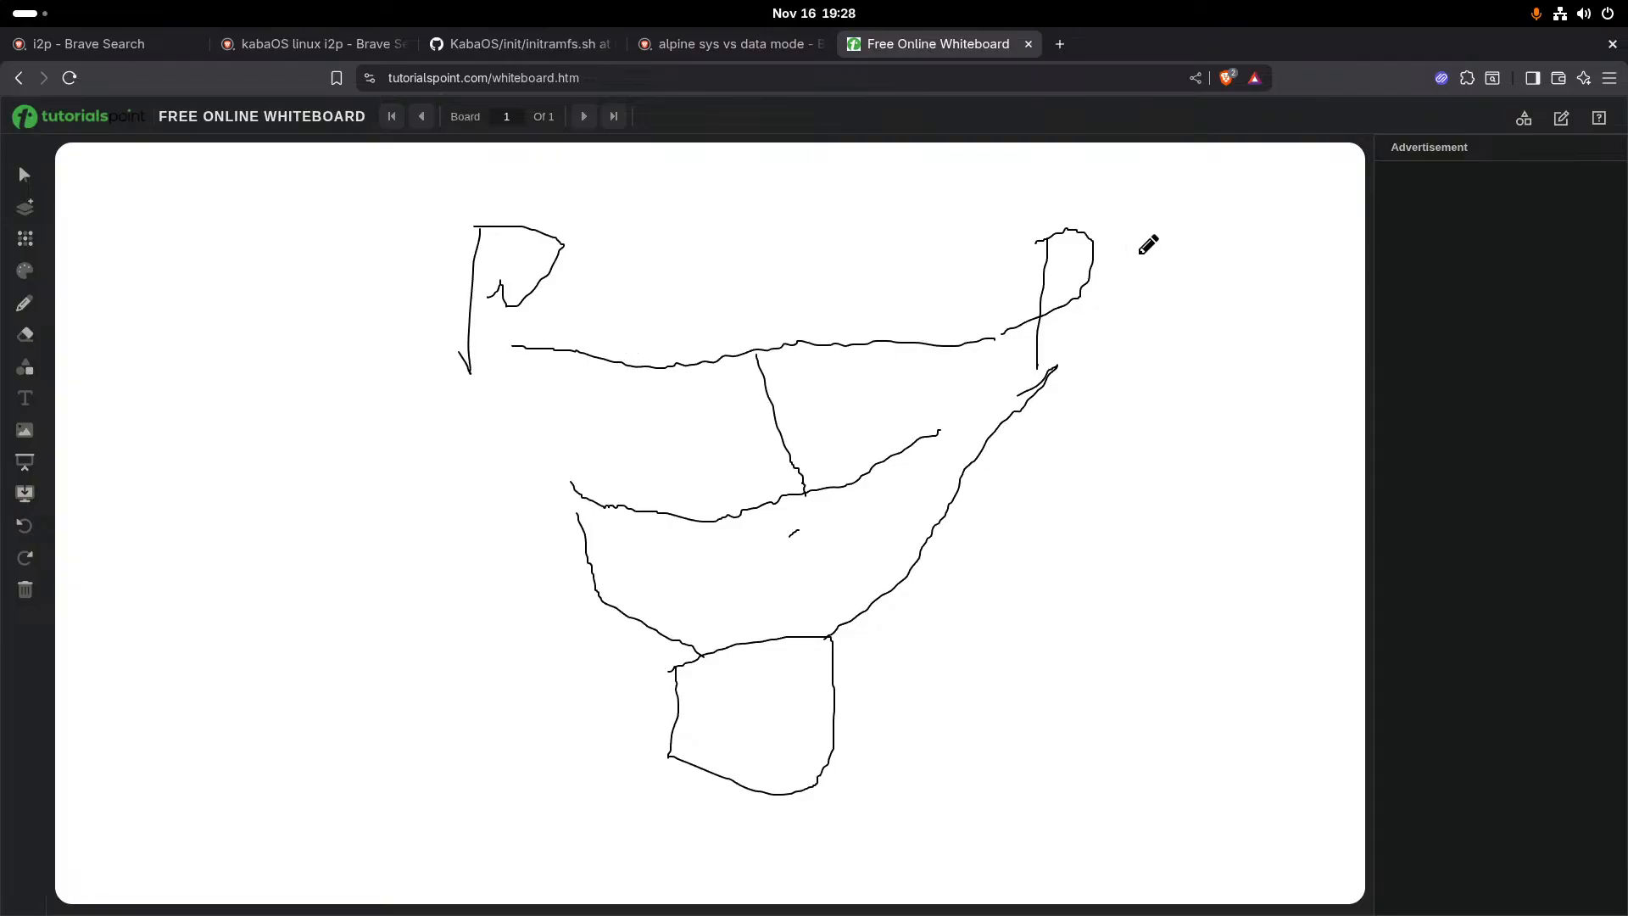
- Cross out the left-hand P and add marks around the connecting lines
left_click_drag(472, 311, 504, 316)
left_click_drag(601, 222, 474, 346)
left_click_drag(434, 259, 638, 359)
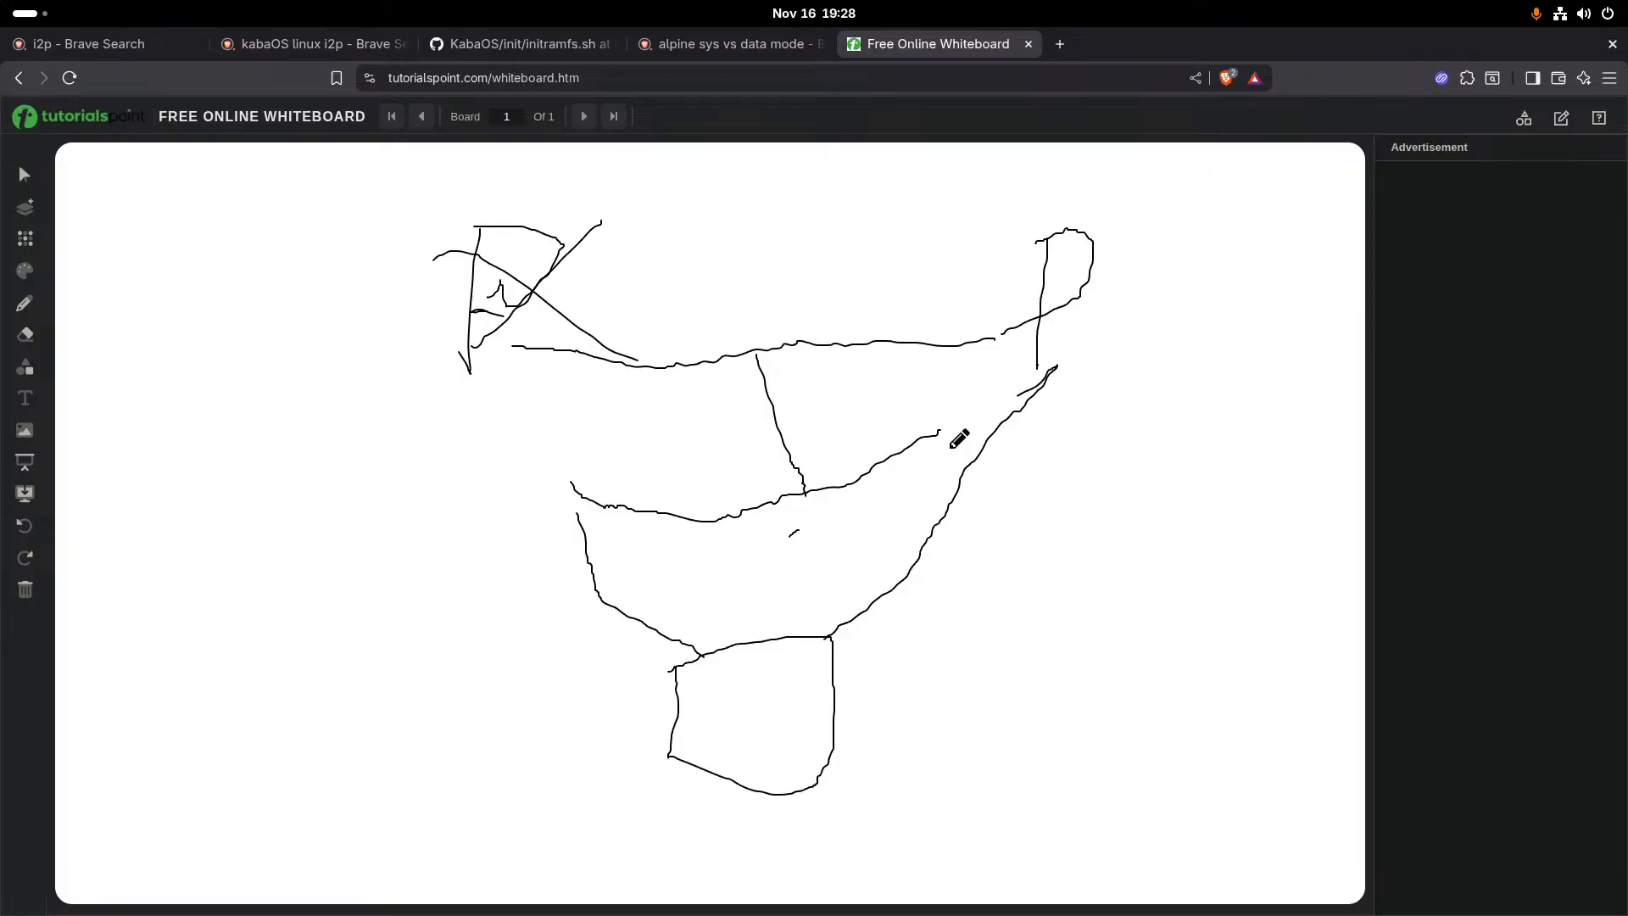
left_click_drag(928, 352, 926, 344)
left_click(940, 272)
left_click_drag(809, 423, 807, 464)
- Switch to the Alpine virtual machine, install to disk vda in sys mode with the erase accepted, and reboot
key("super")
left_click(837, 644)
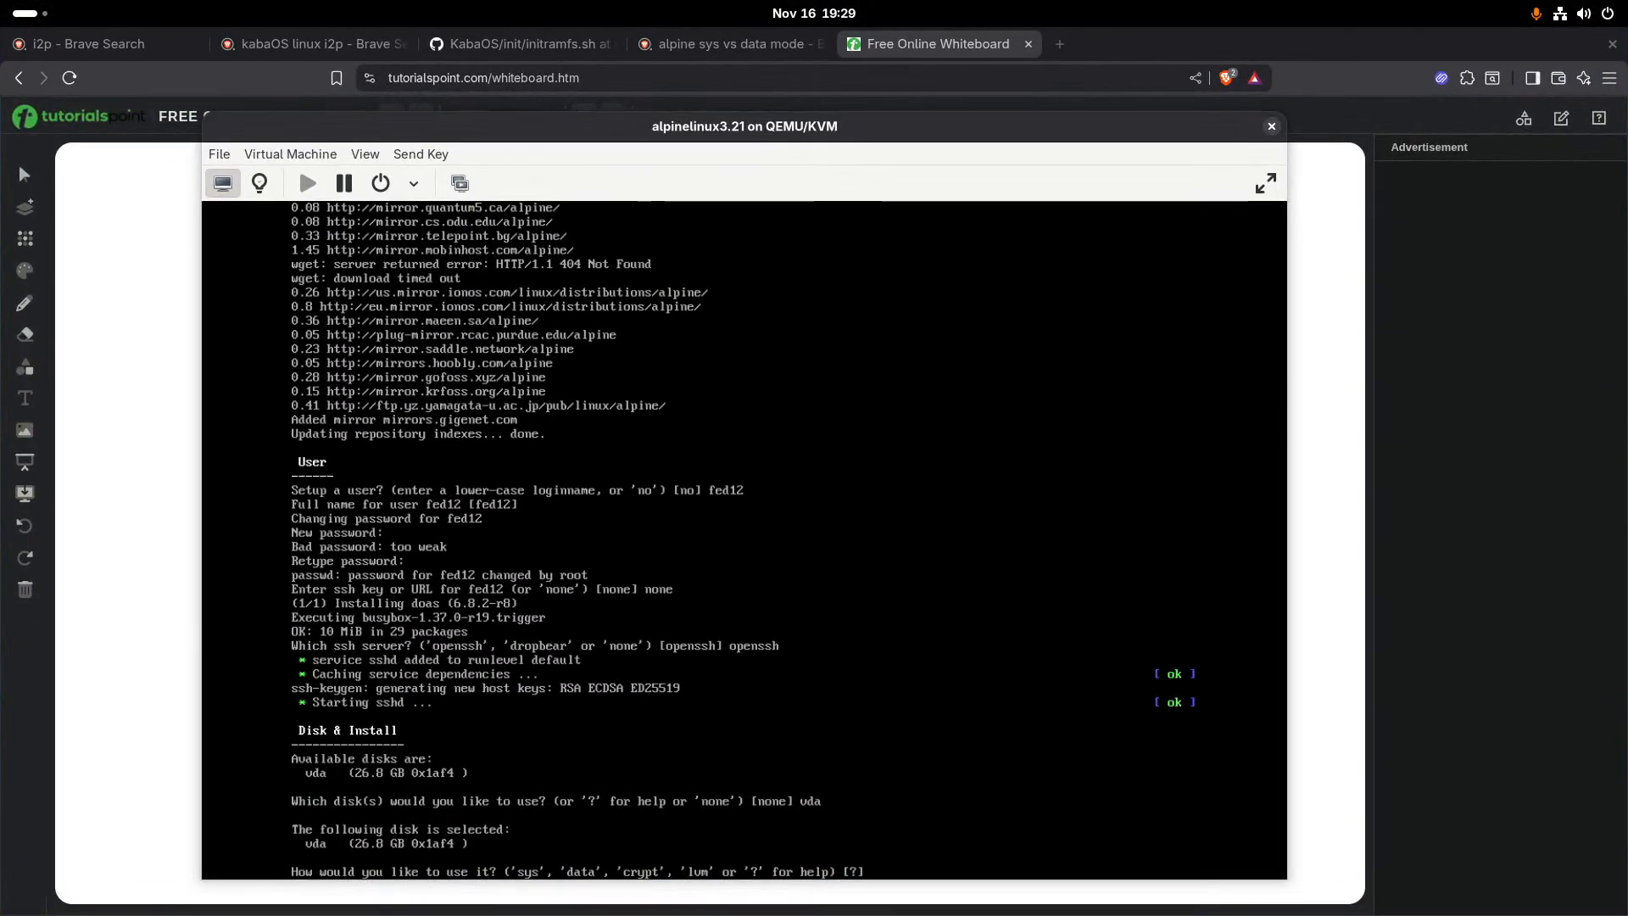
type("sys")
key("Return")
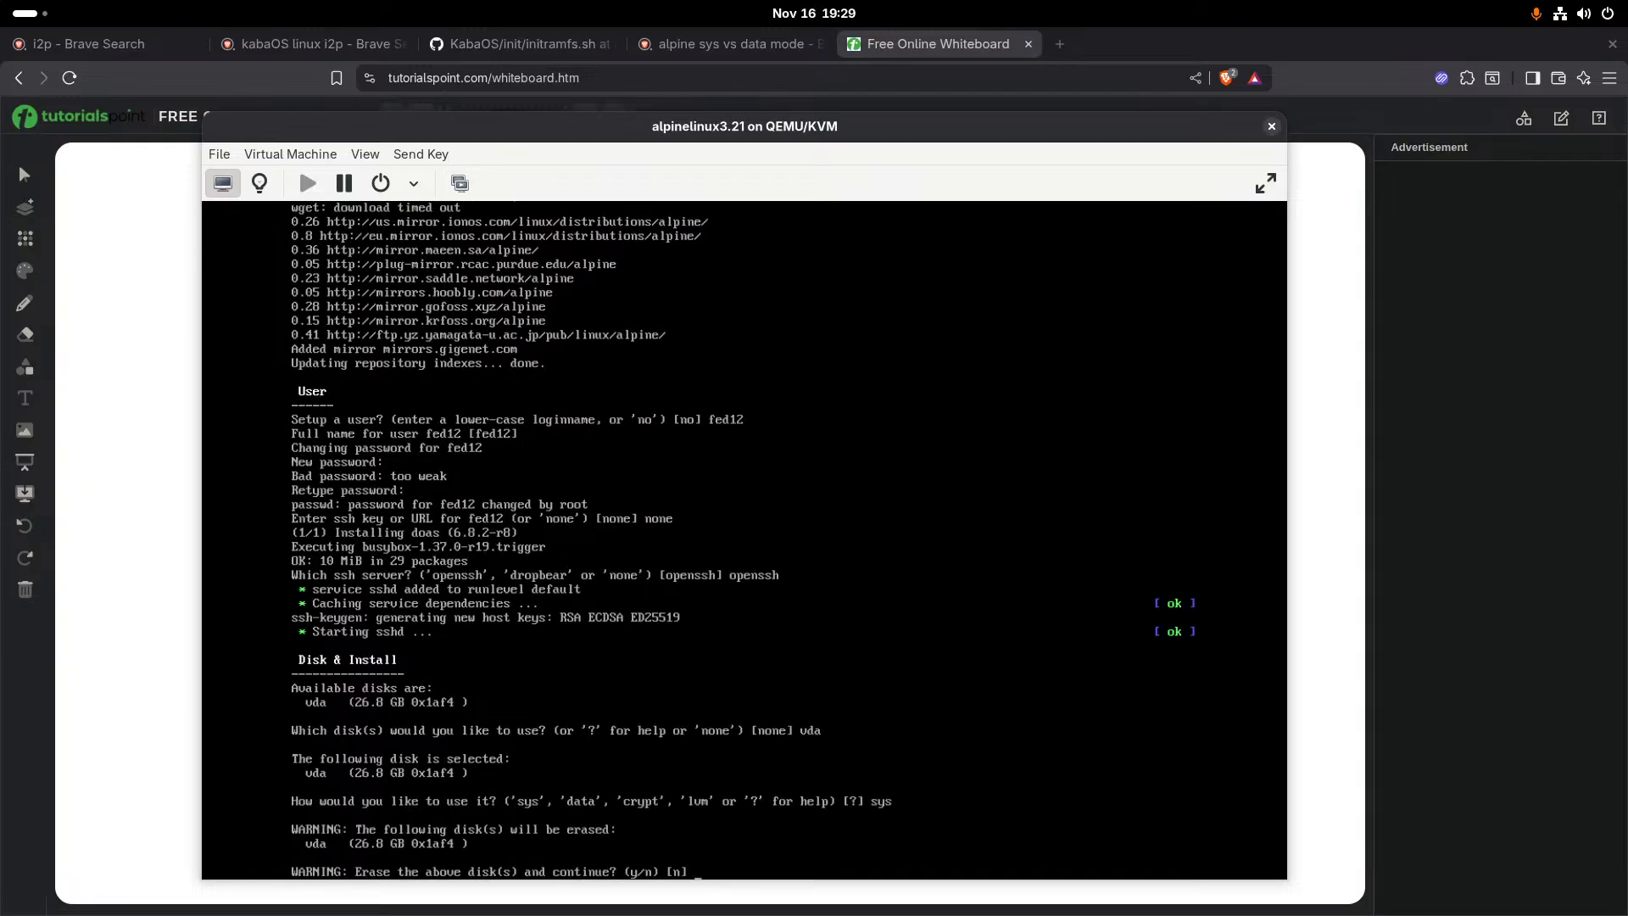
type("y")
key("Return")
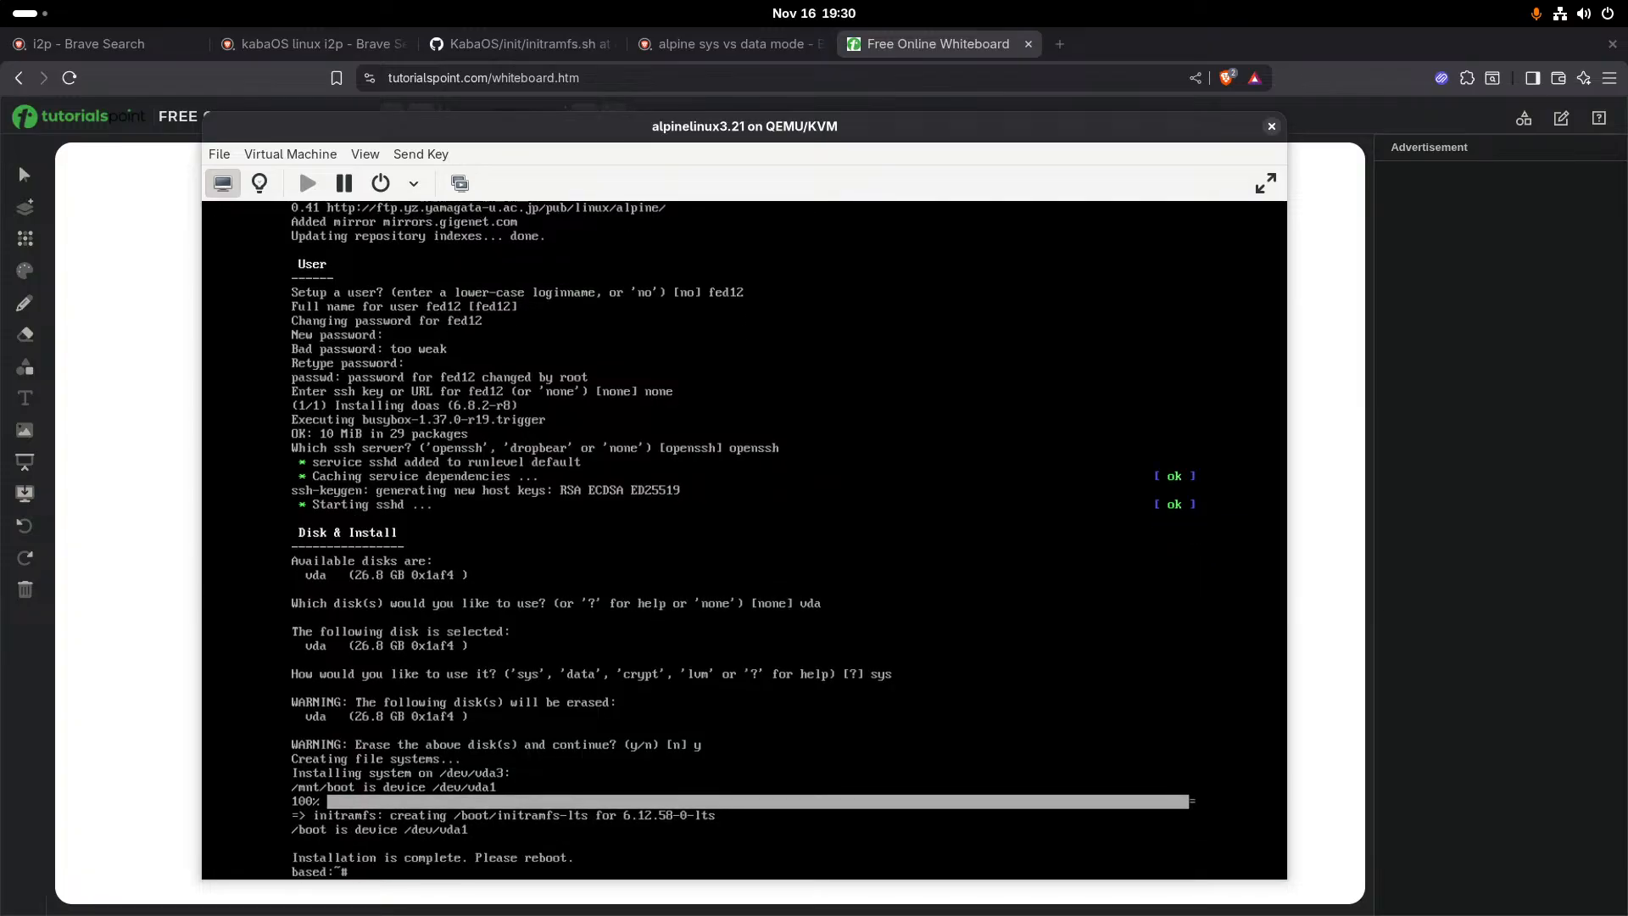
type("reboot")
key("Return")
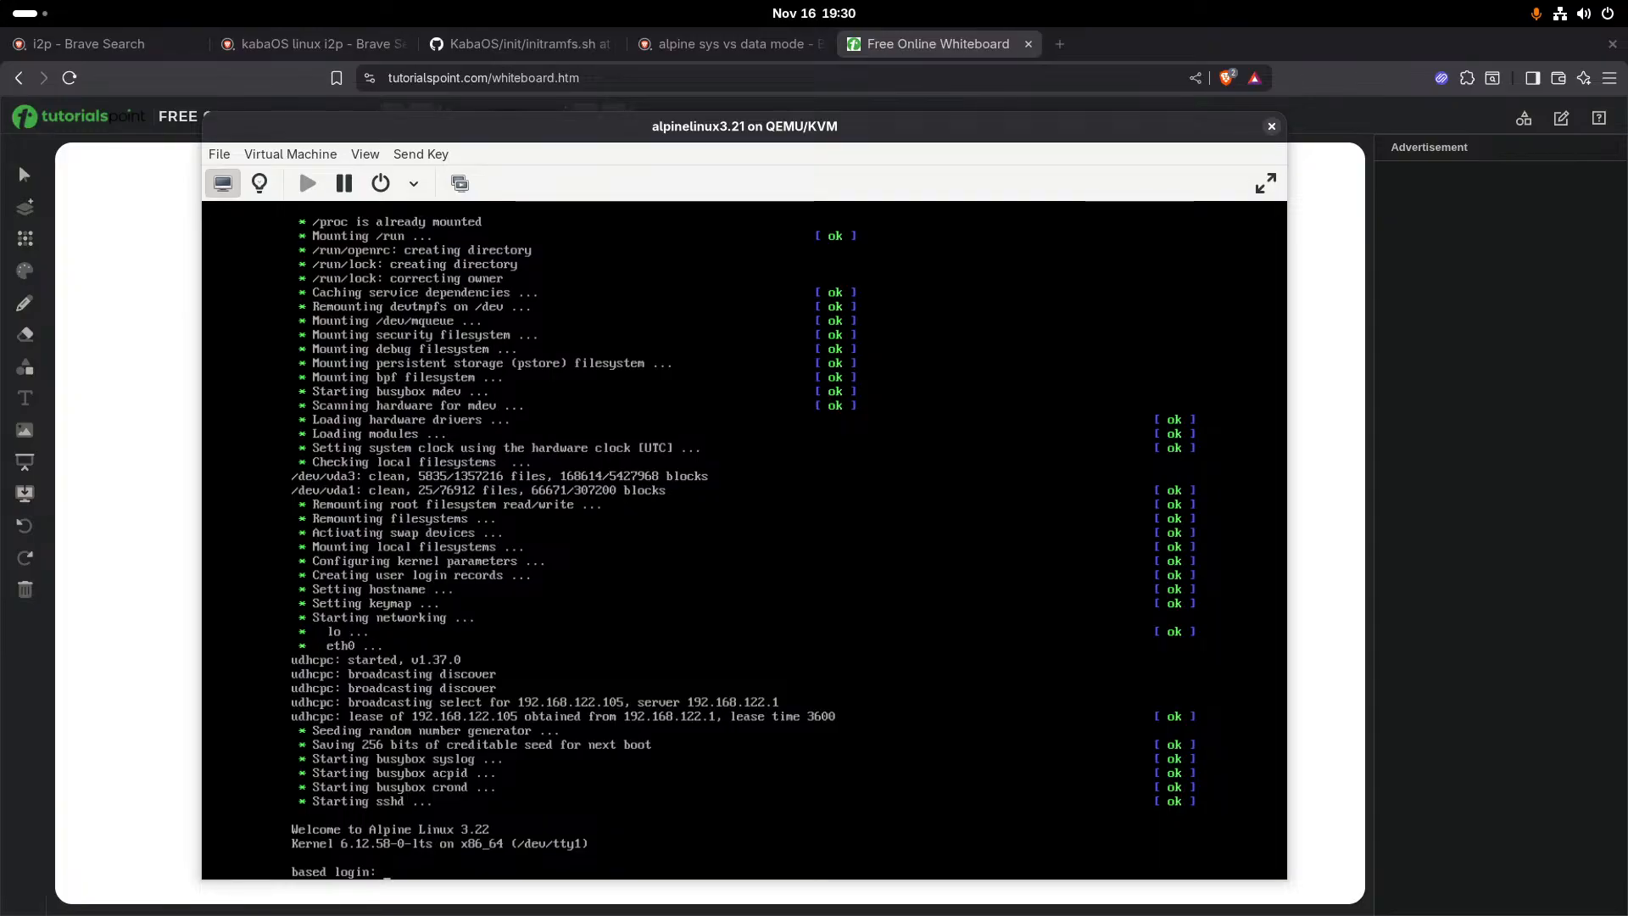
- Try to log in at the virtual machine's console with the user name and a blank password
type("fed")
key("End")
key("Down")
key("Page_Down")
key("Left")
key("KP_Begin")
key("Right")
key("Return")
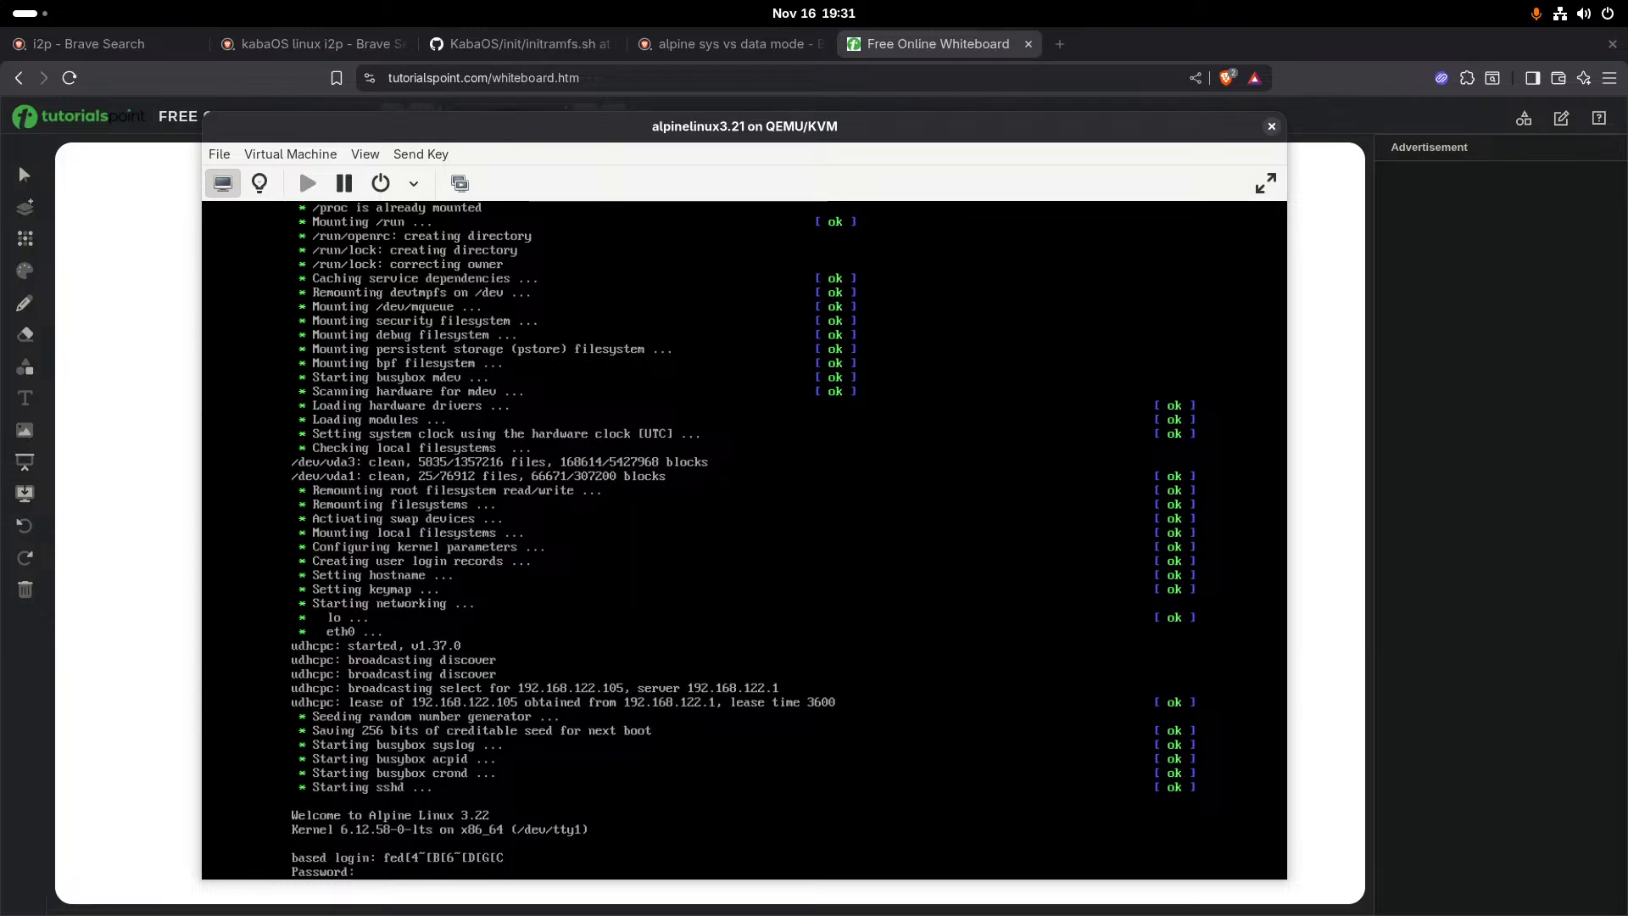
key("Return")
key("Return")
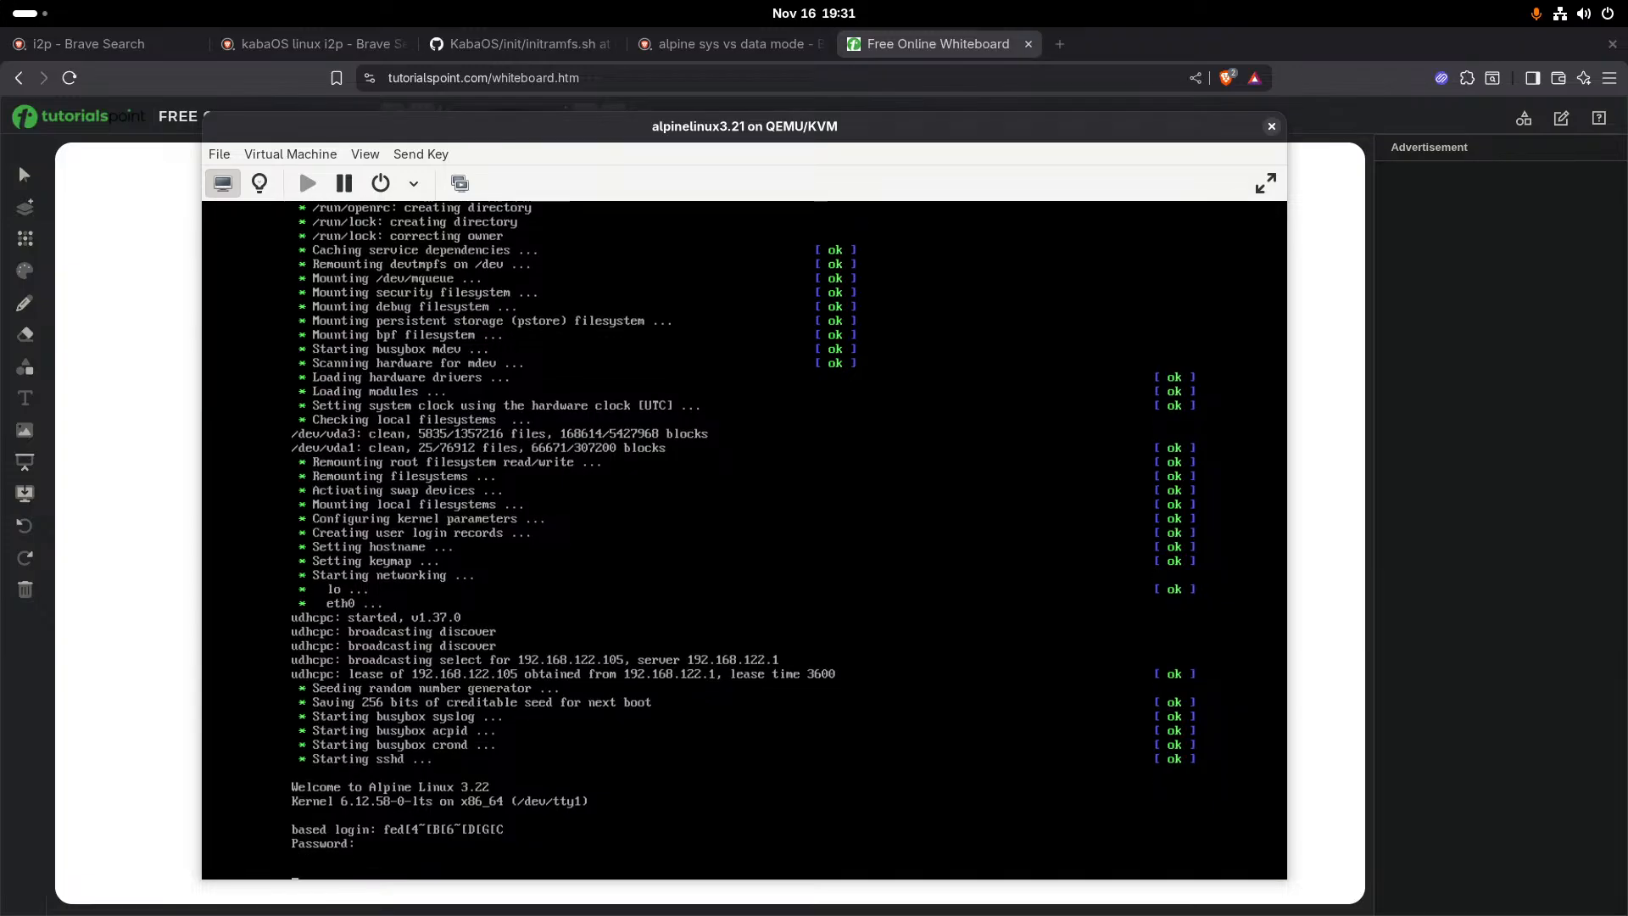
type("fasfdsLogin incorrect")
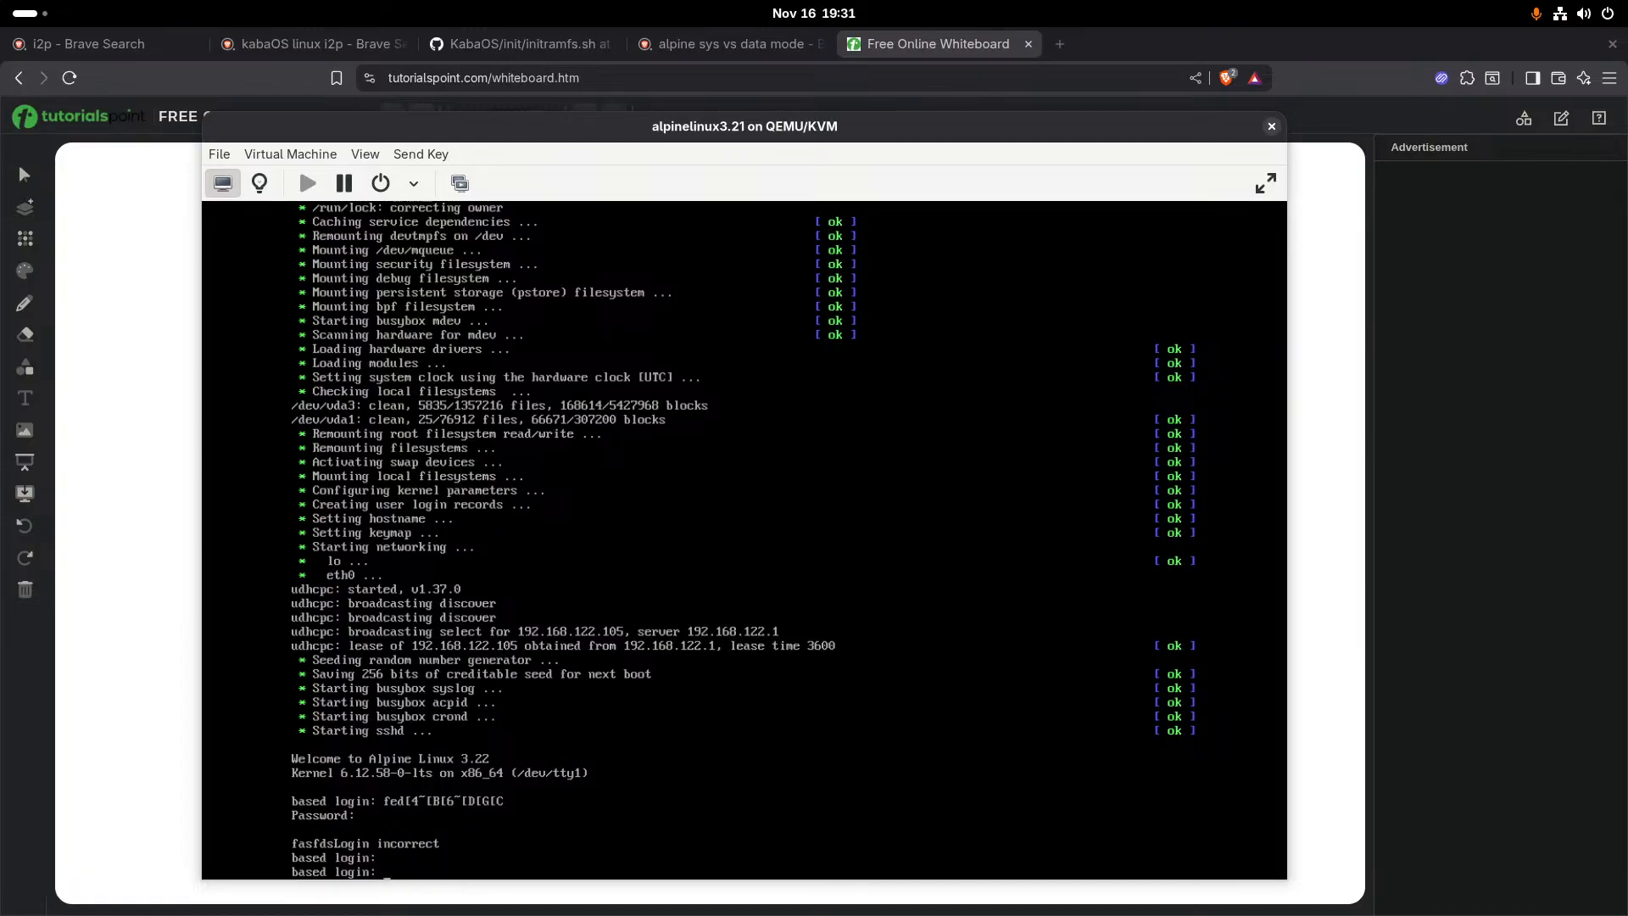
type("fed")
- Try to log in at the Alpine console again with the corrected user name and the account password
key("End")
key("Down")
key("BackSpace")
key("BackSpace")
key("BackSpace")
key("BackSpace")
key("BackSpace")
key("BackSpace")
key("Home")
key("BackSpace")
key("BackSpace")
key("BackSpace")
key("BackSpace")
type("12")
key("Return")
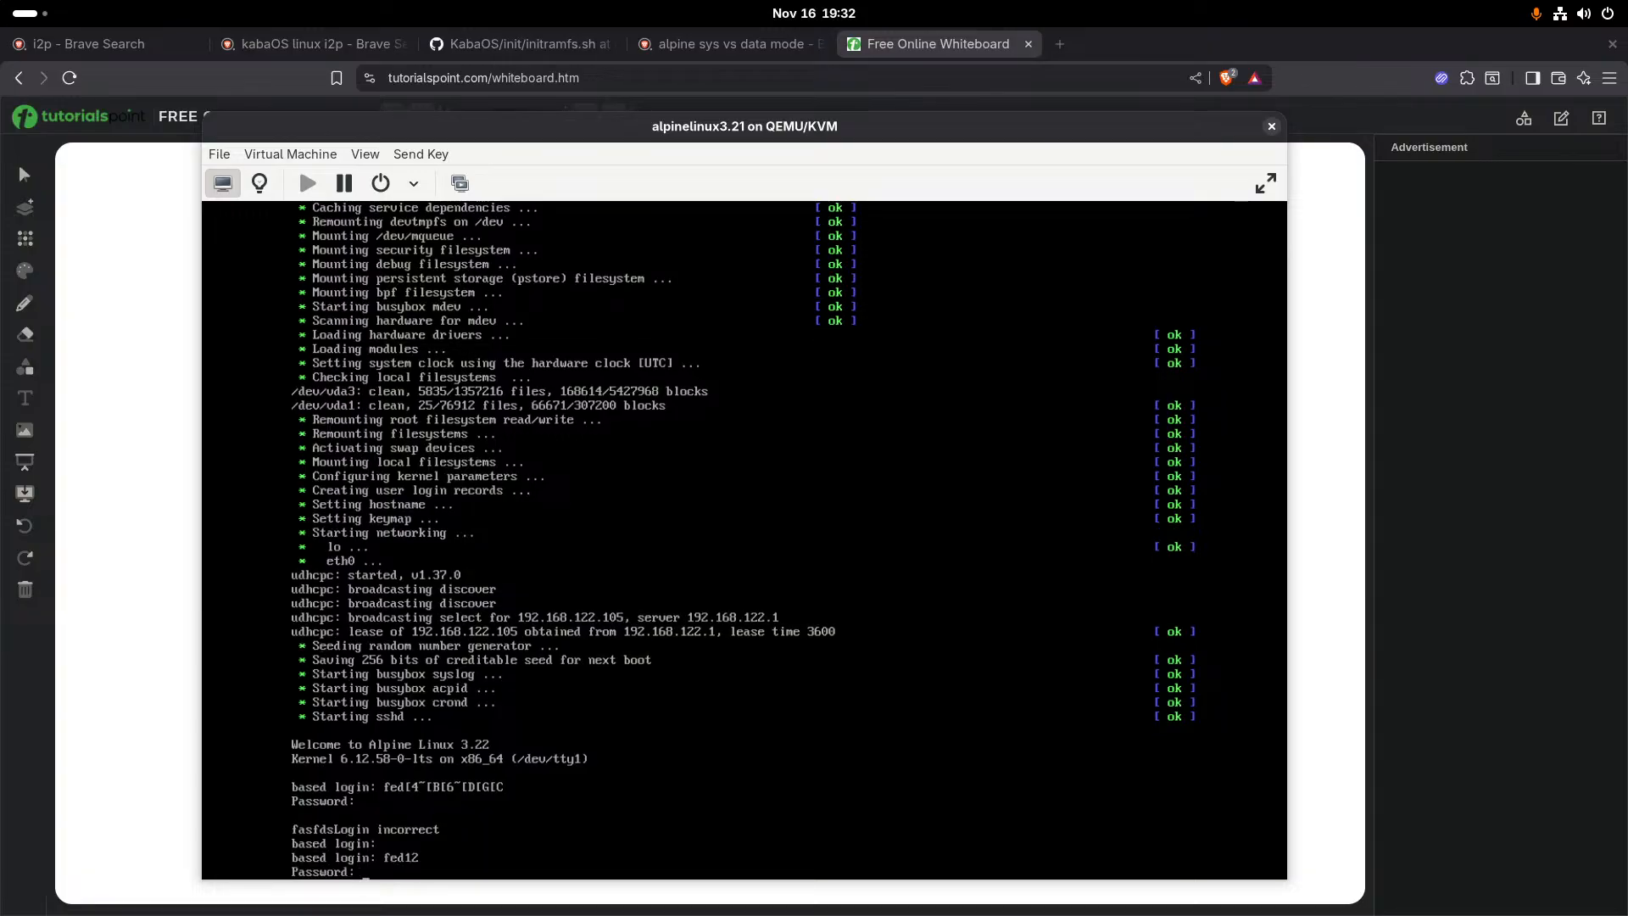
key("Return")
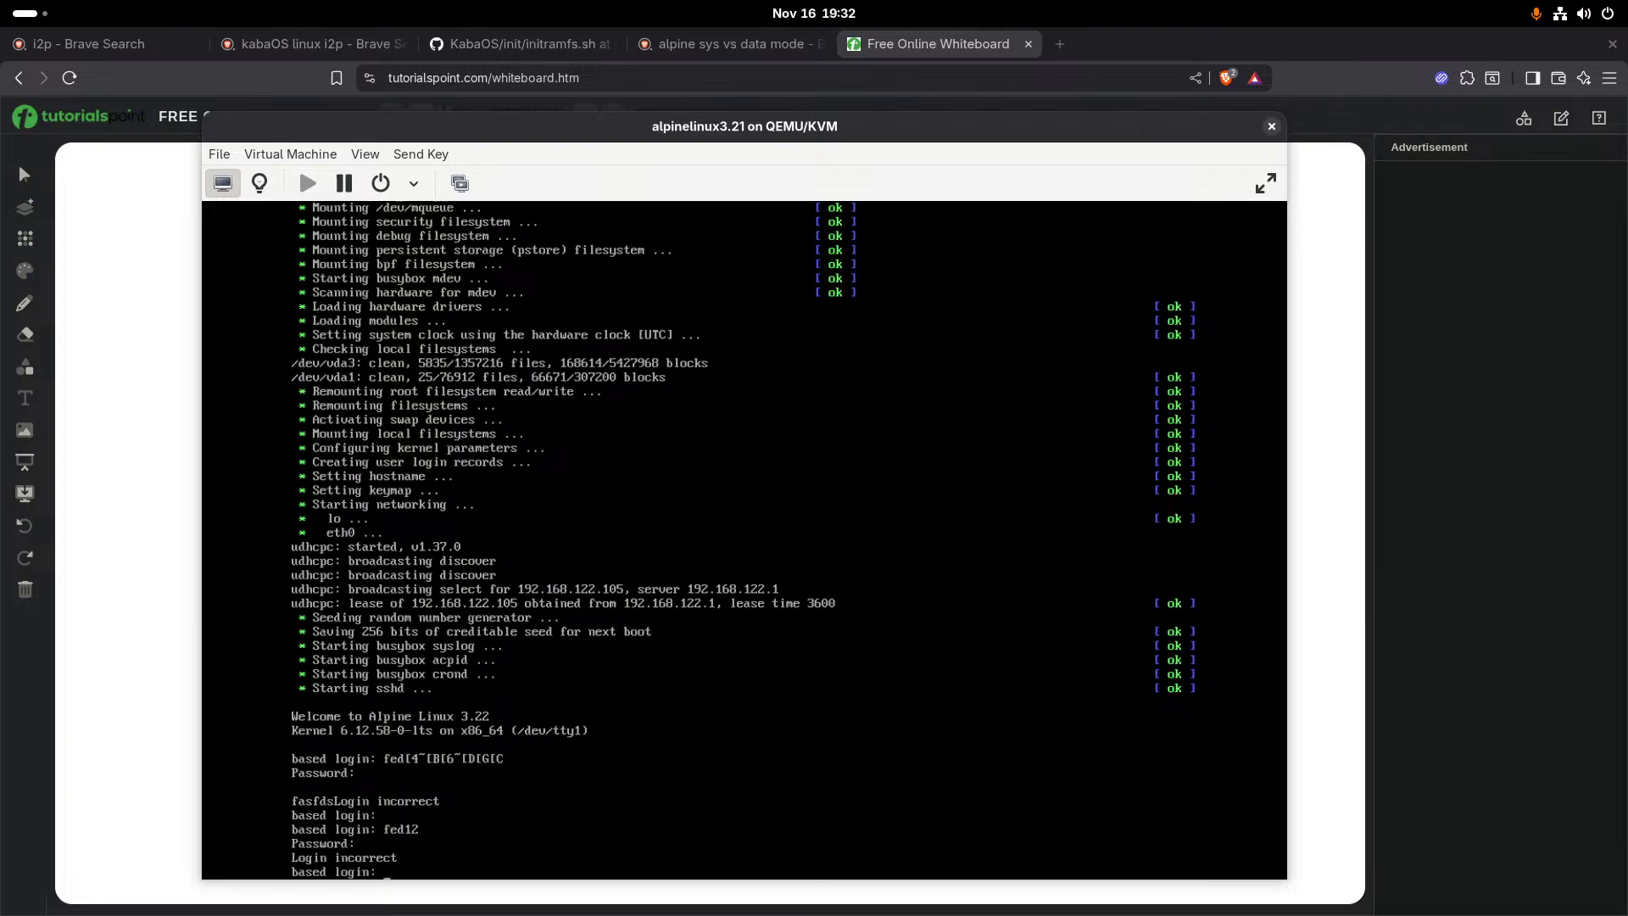
- Log in to the Alpine system with the user name and the account password
type("fed1212")
key("BackSpace")
key("BackSpace")
key("Return")
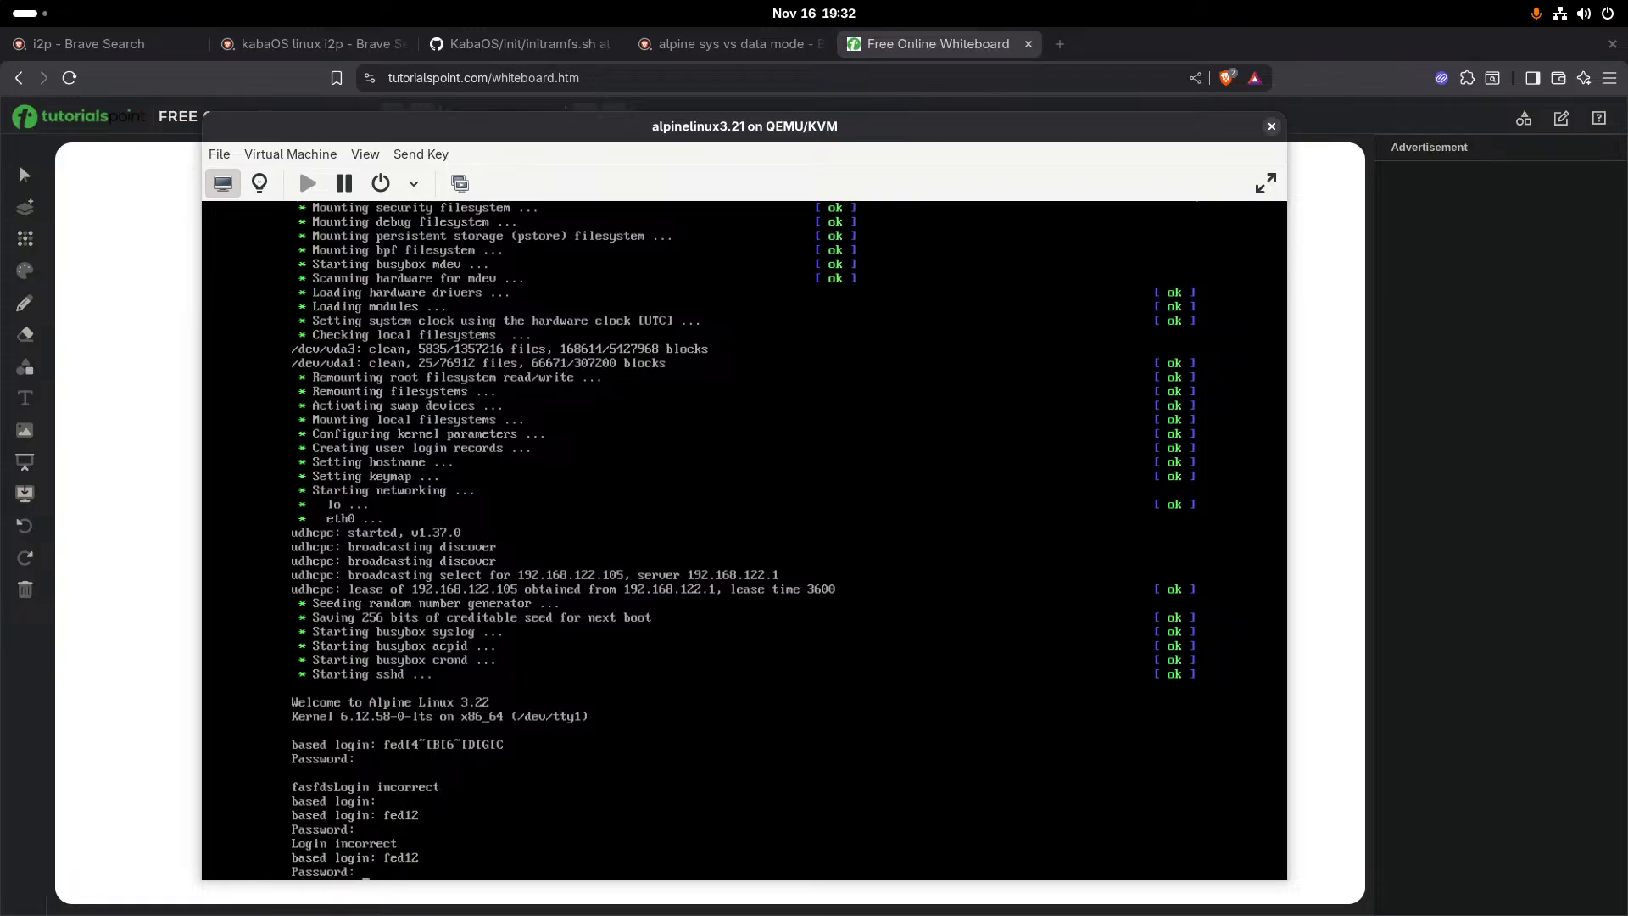
key("Return")
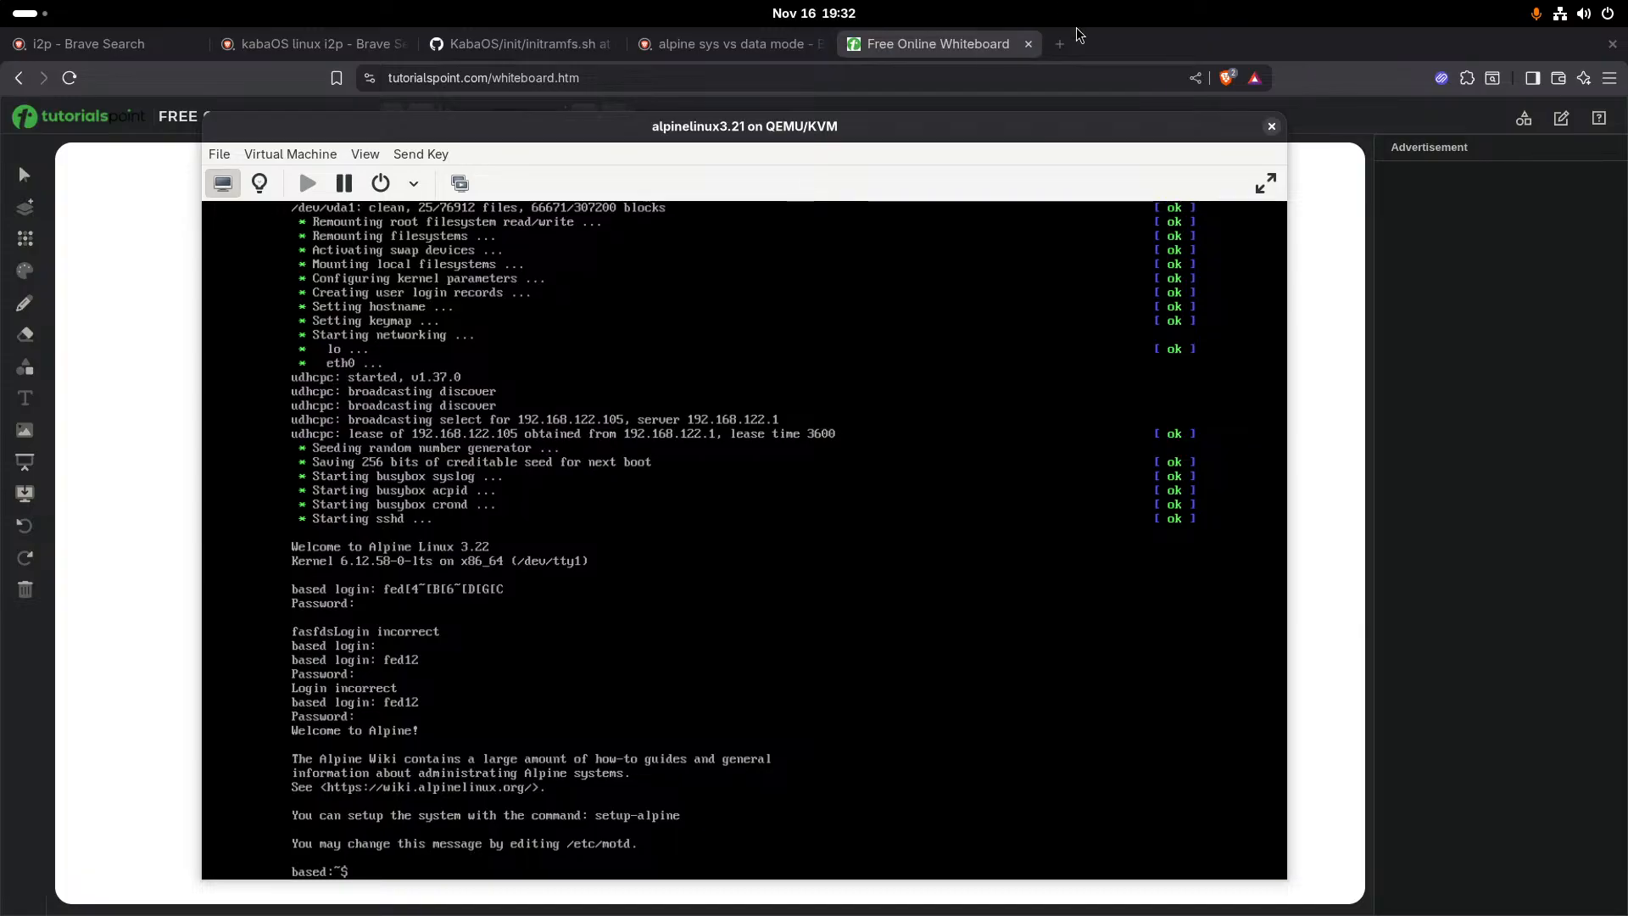
key("alt+Tab")
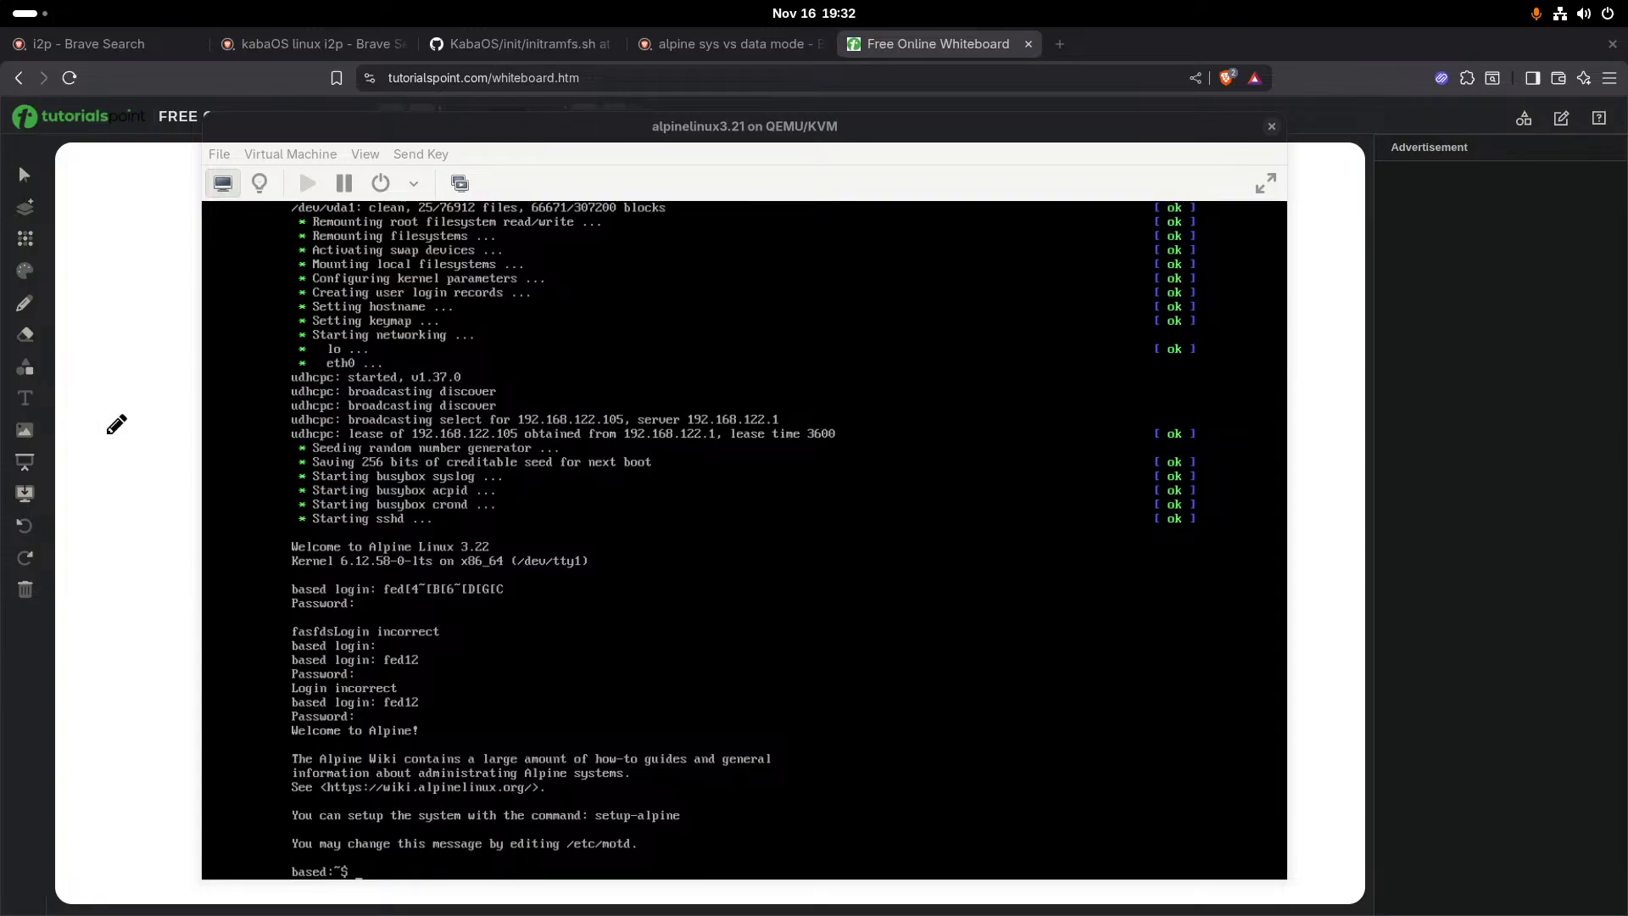
left_click(542, 492)
key("alt+Tab")
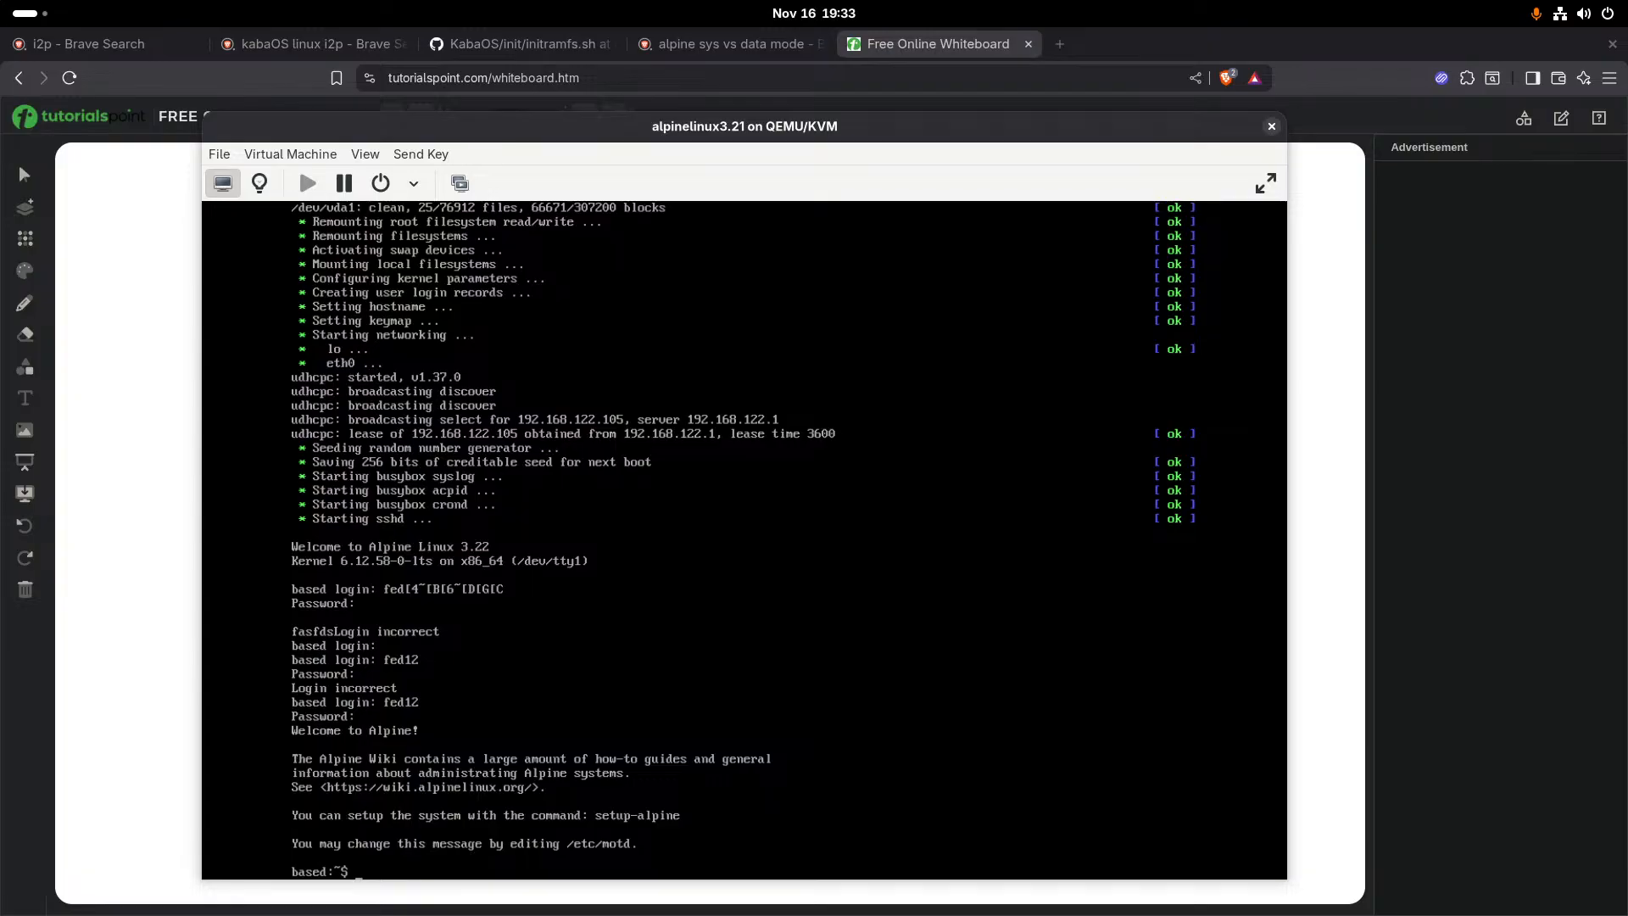
- Begin a sudo apk add command listing the packages git, abuild, alpine-conf and syslinux
type("sudo apk add git av")
key("BackSpace")
type("build")
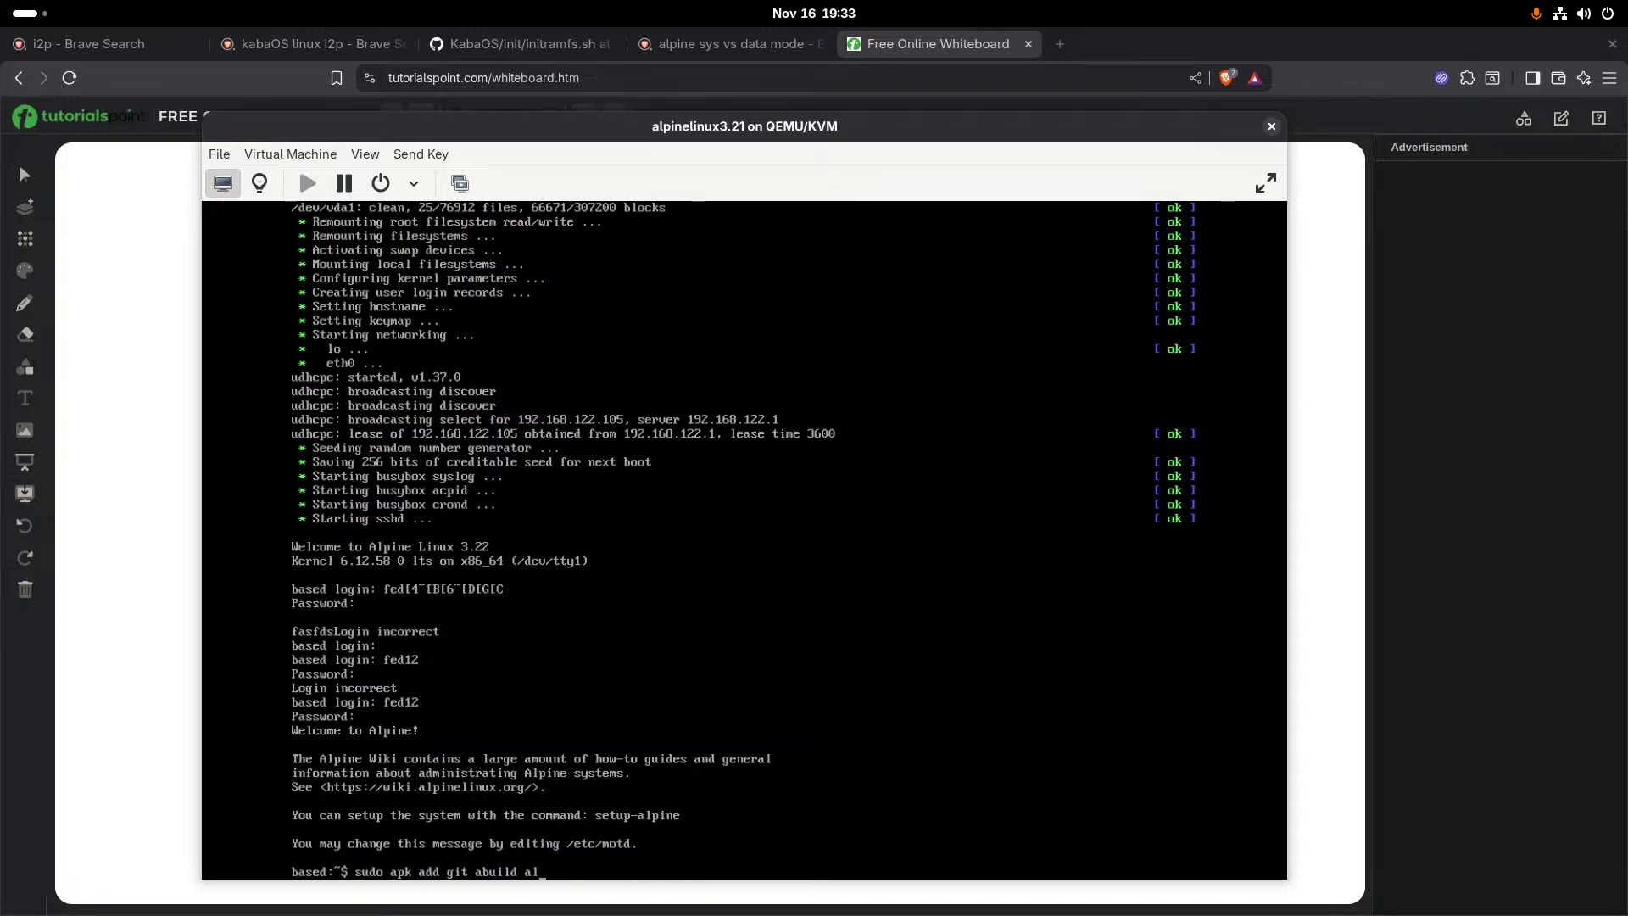
type("alpib")
key("BackSpace")
key("BackSpace")
type("ne-conf syslinux")
key("alt+Tab")
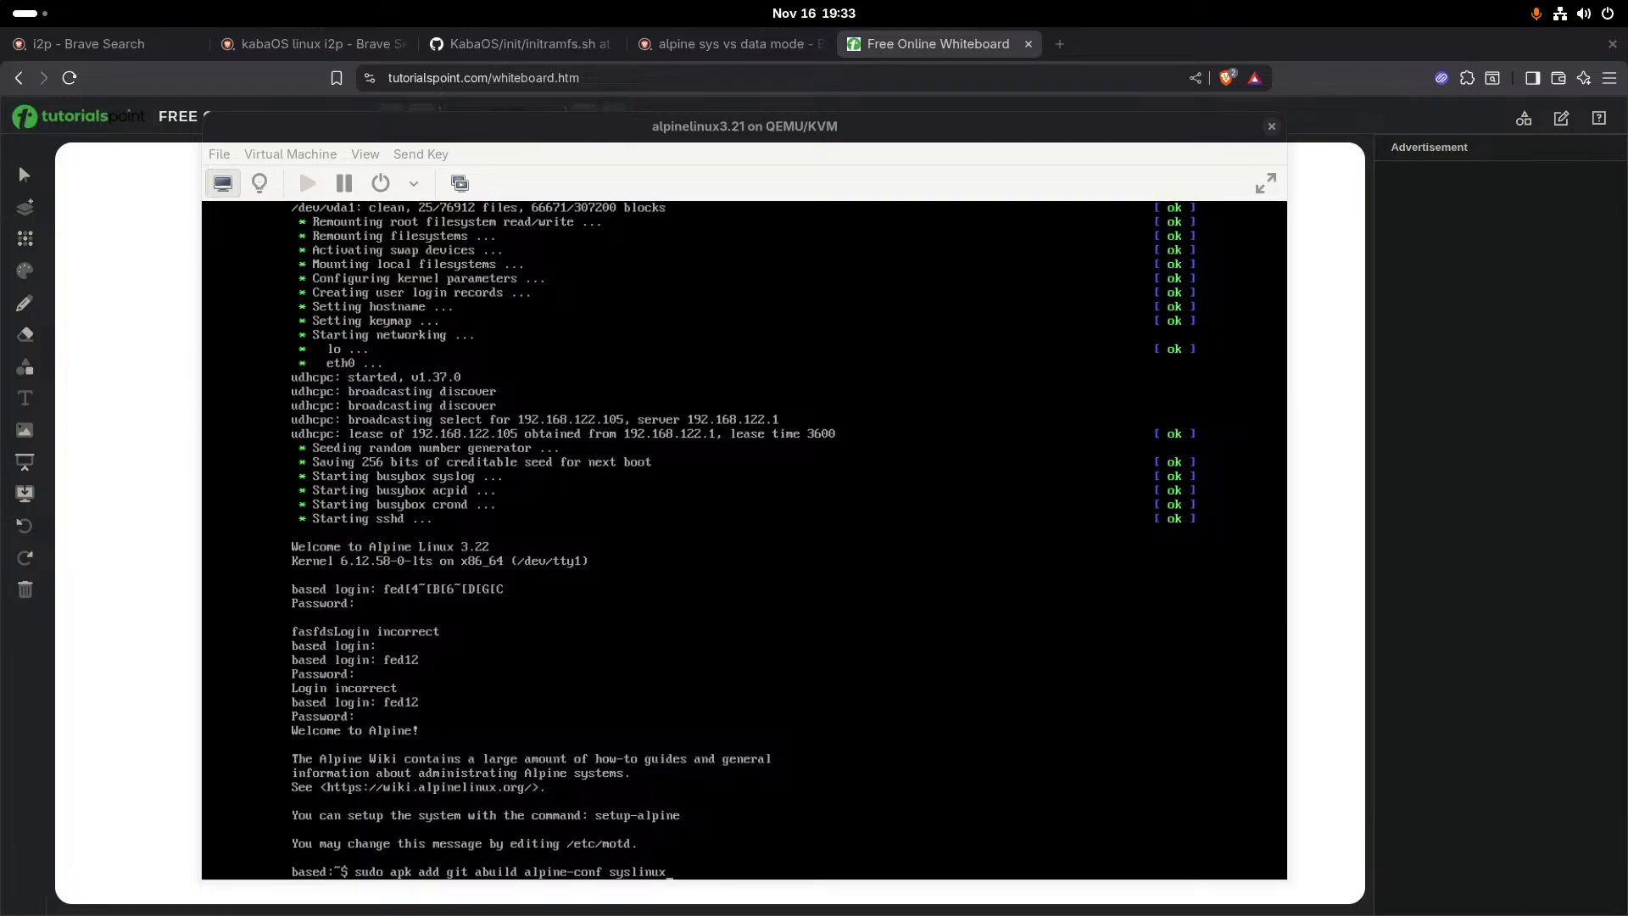
key("alt+Tab")
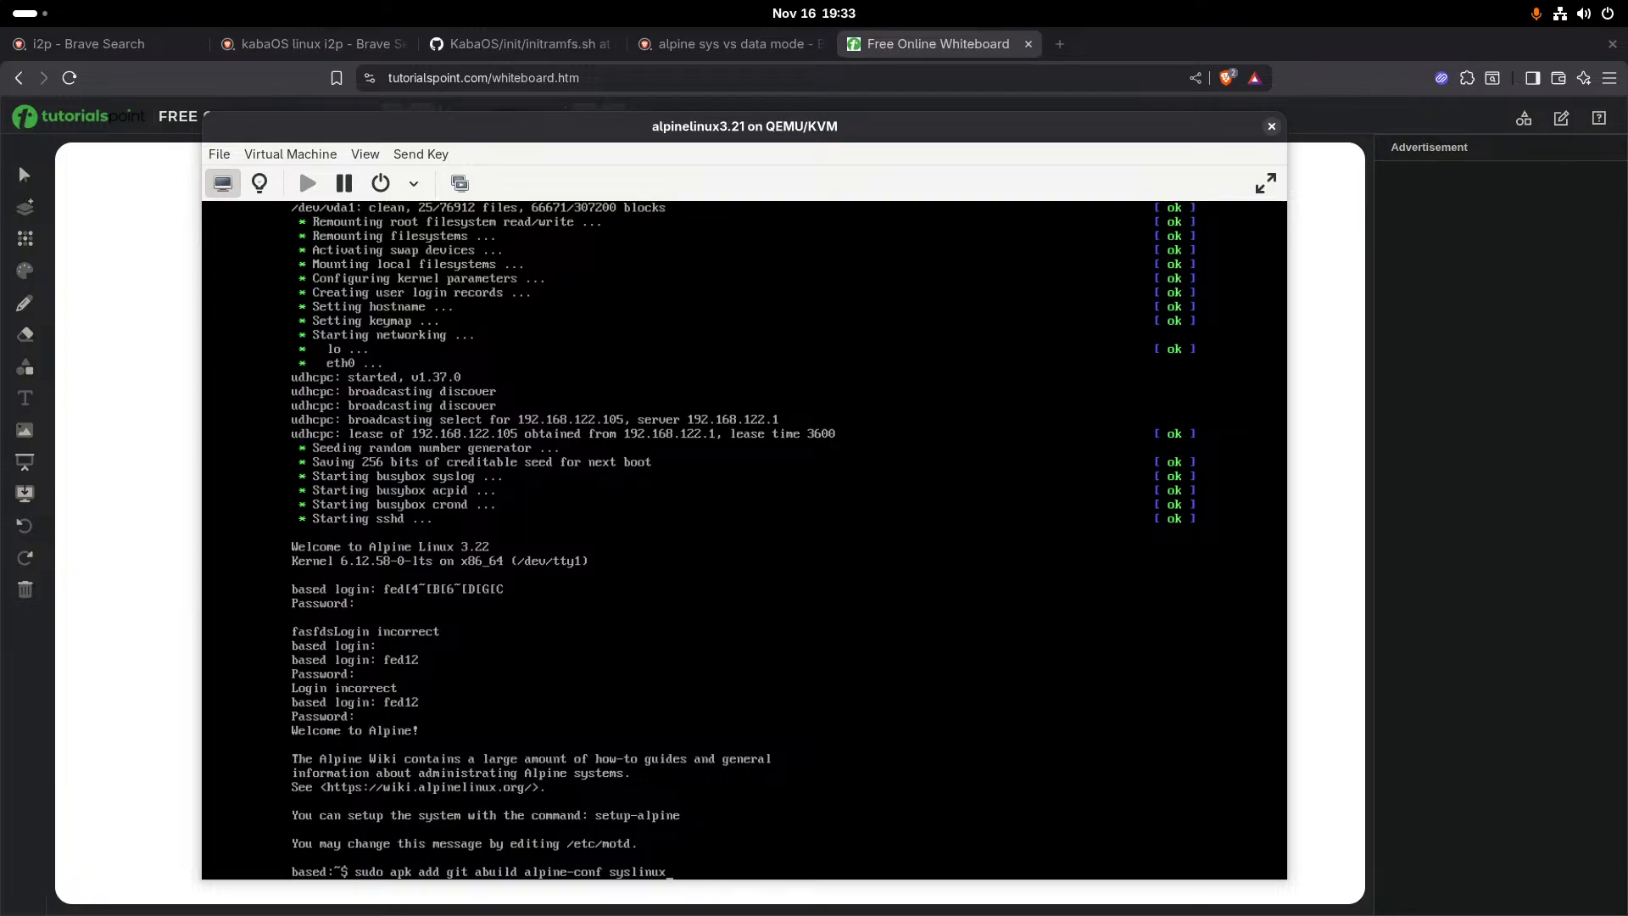
- Extend the install command's package list with squasgfs-tools, grub, mtools, make, g++ and crypto++-dev
type("quasgfs-tools grub mtools")
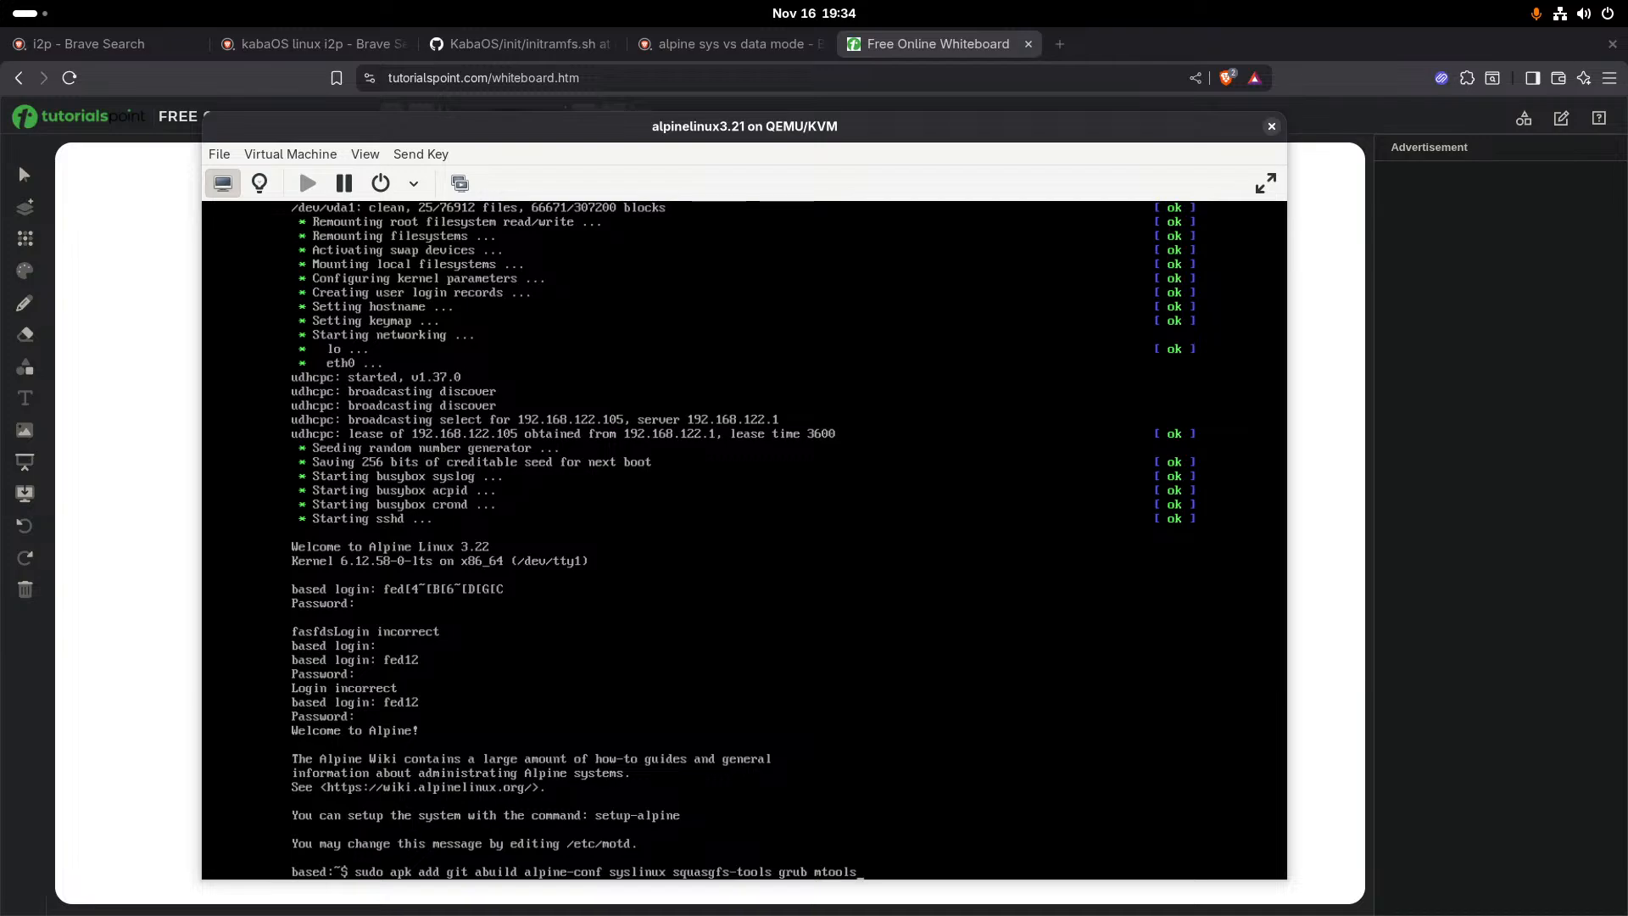
type(" make g++ crypto++-dev")
key("alt+Tab")
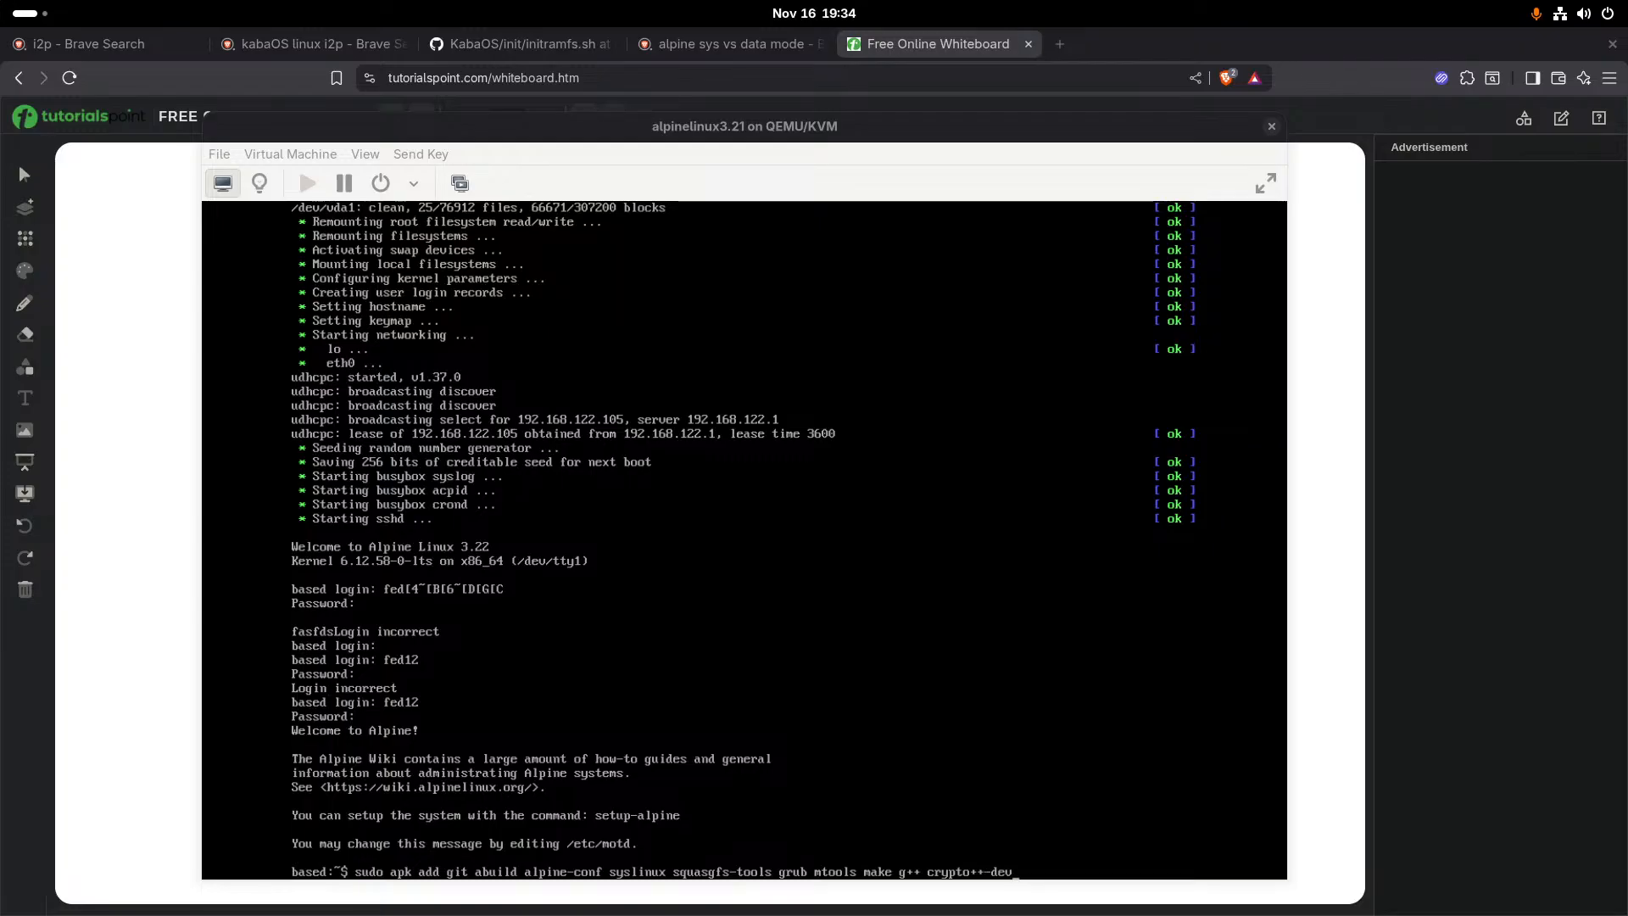
key("alt+Tab")
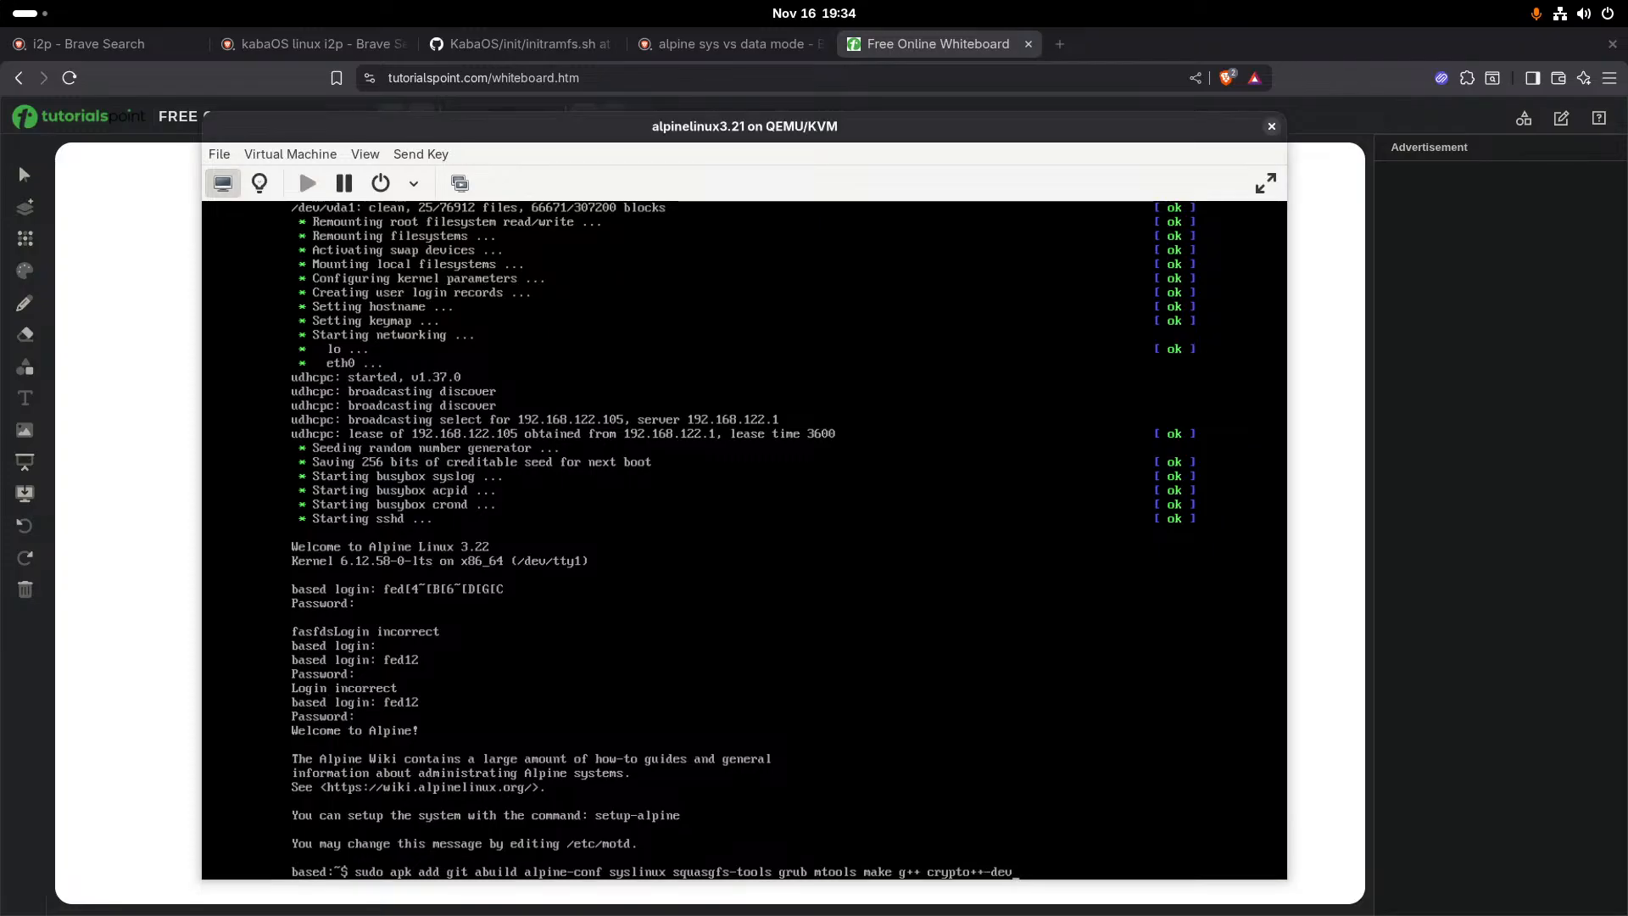
- Append the packages openssl-dev and miniupnpc-dev to the install command
type("openssl-dev mini")
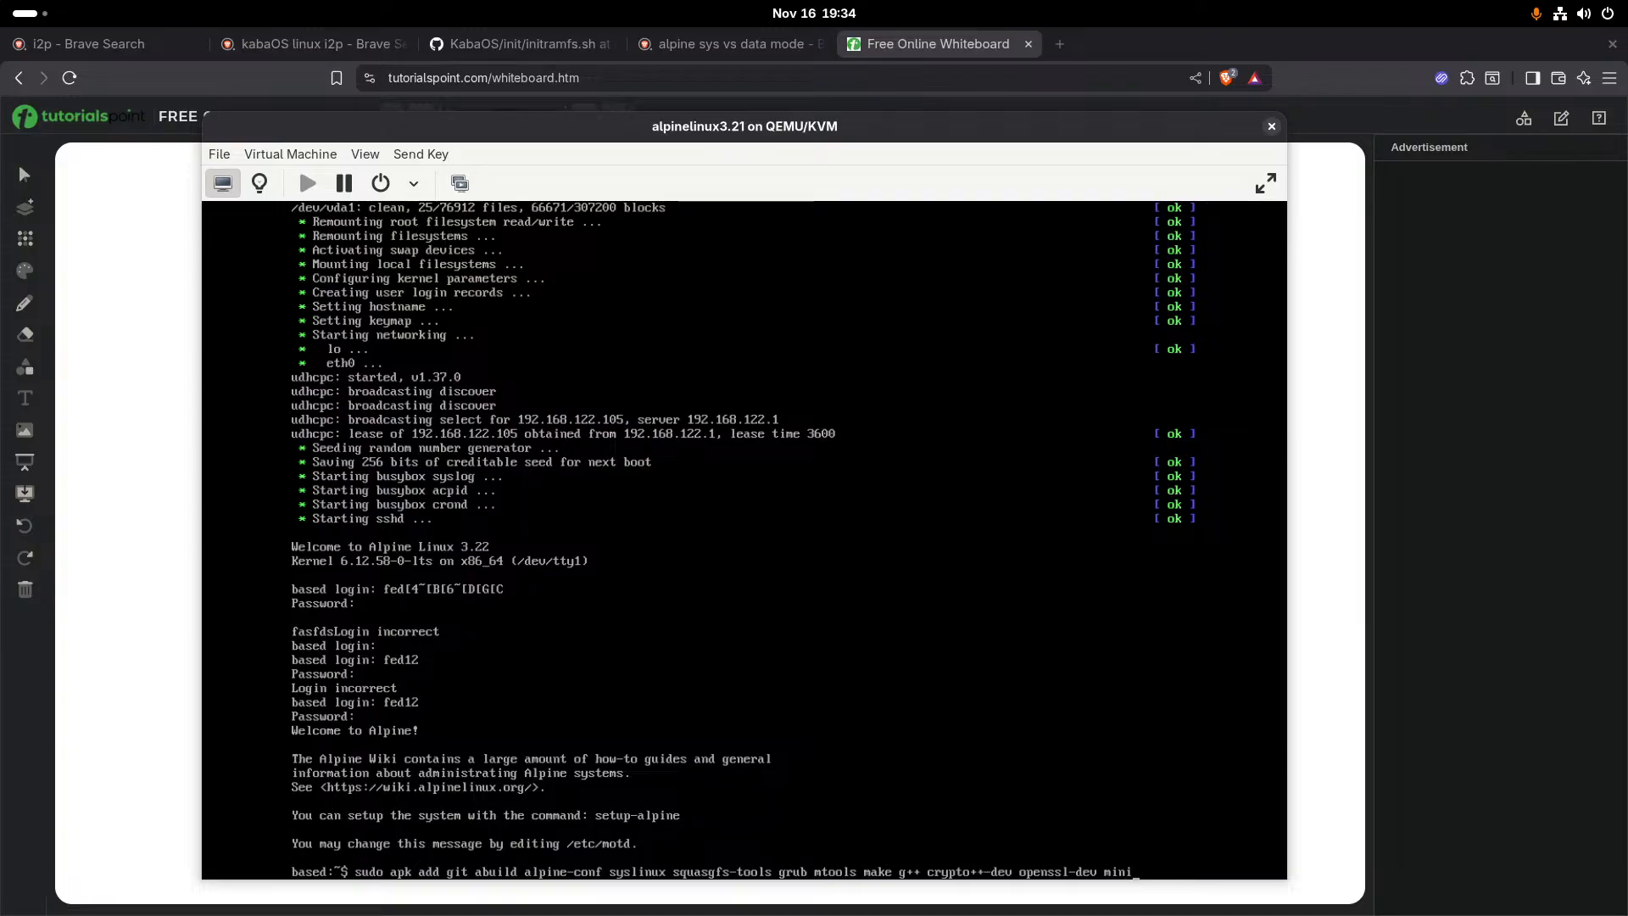
type("upn")
type("p")
type("c")
type("-dev")
key("Return")
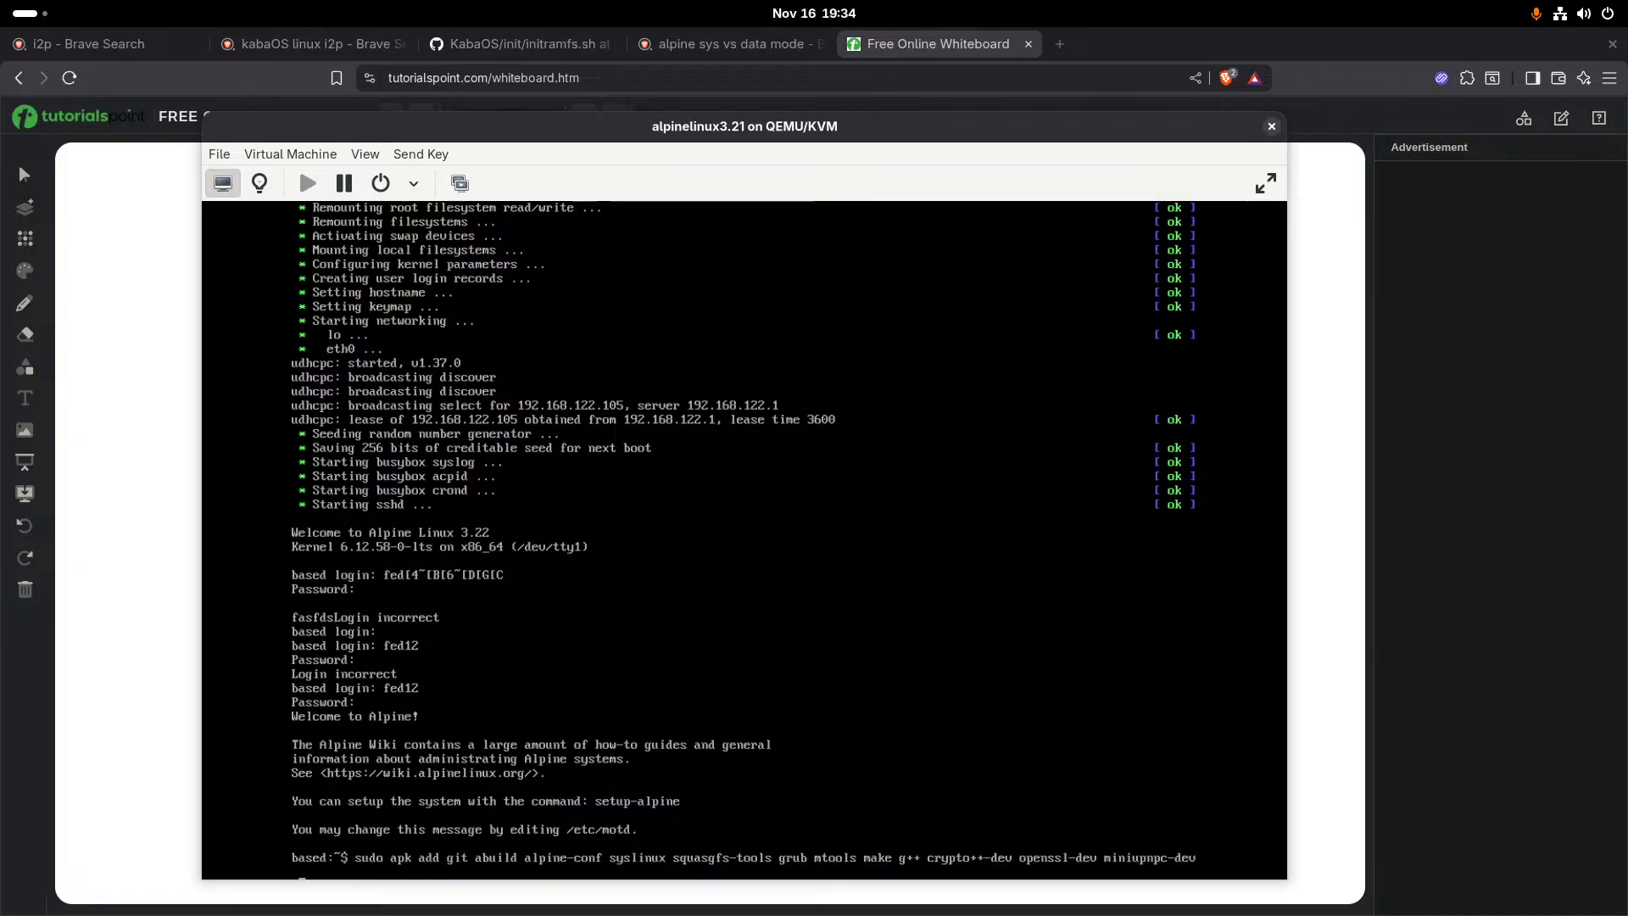
- Append qt5-qttools-dev and zlib-dev to the package list and try to run the install command
type("qt5-q")
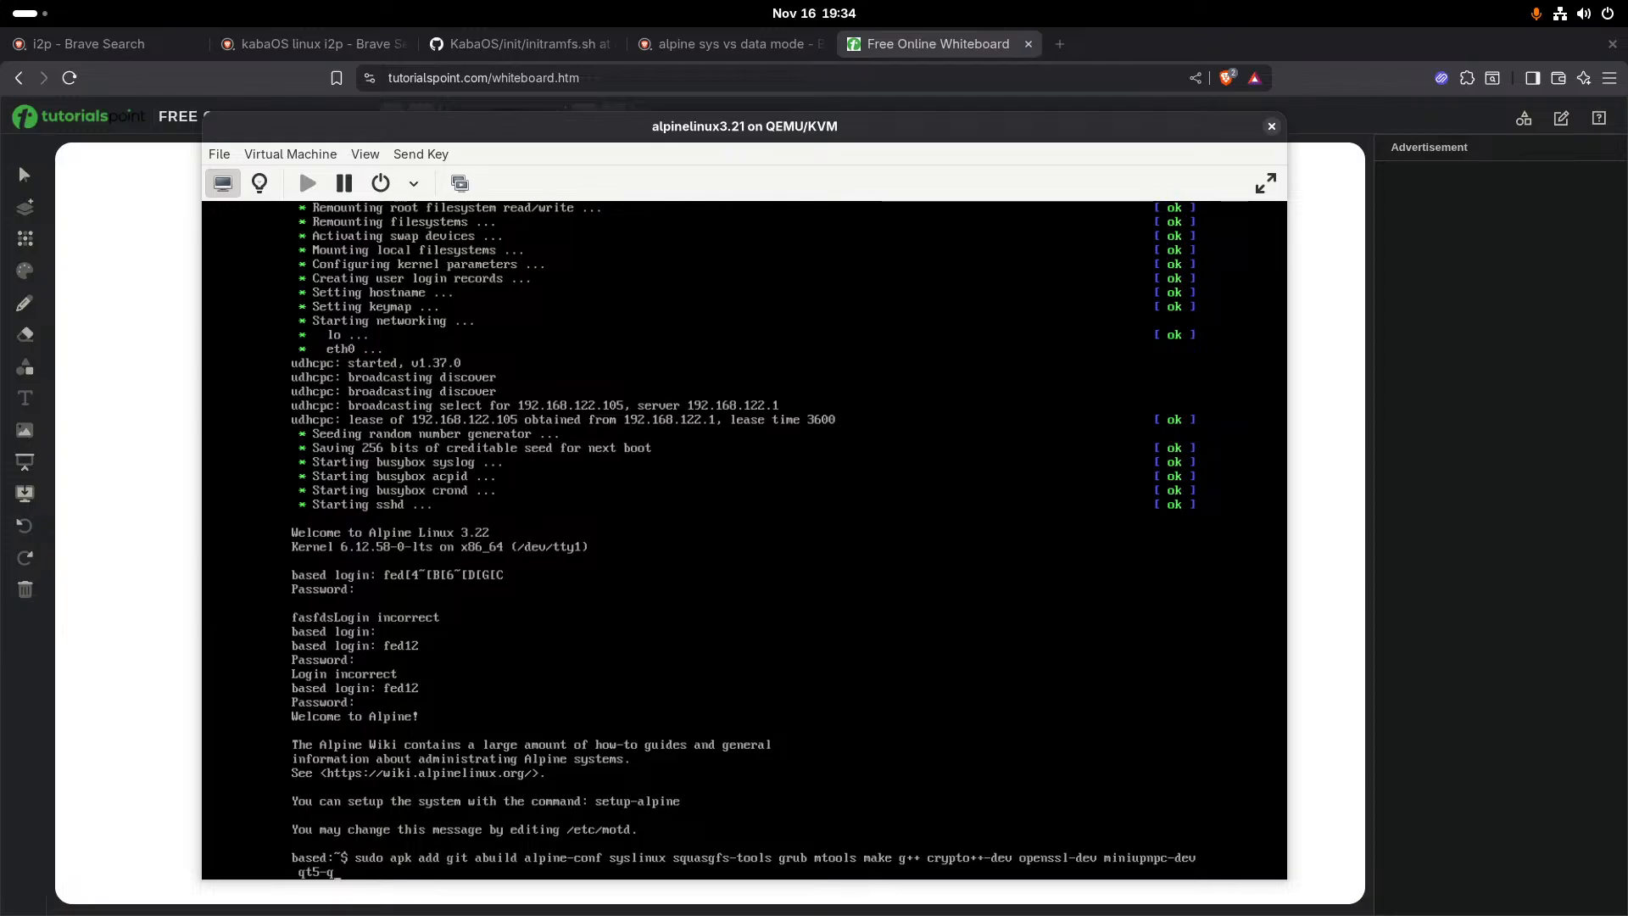
type("ttools")
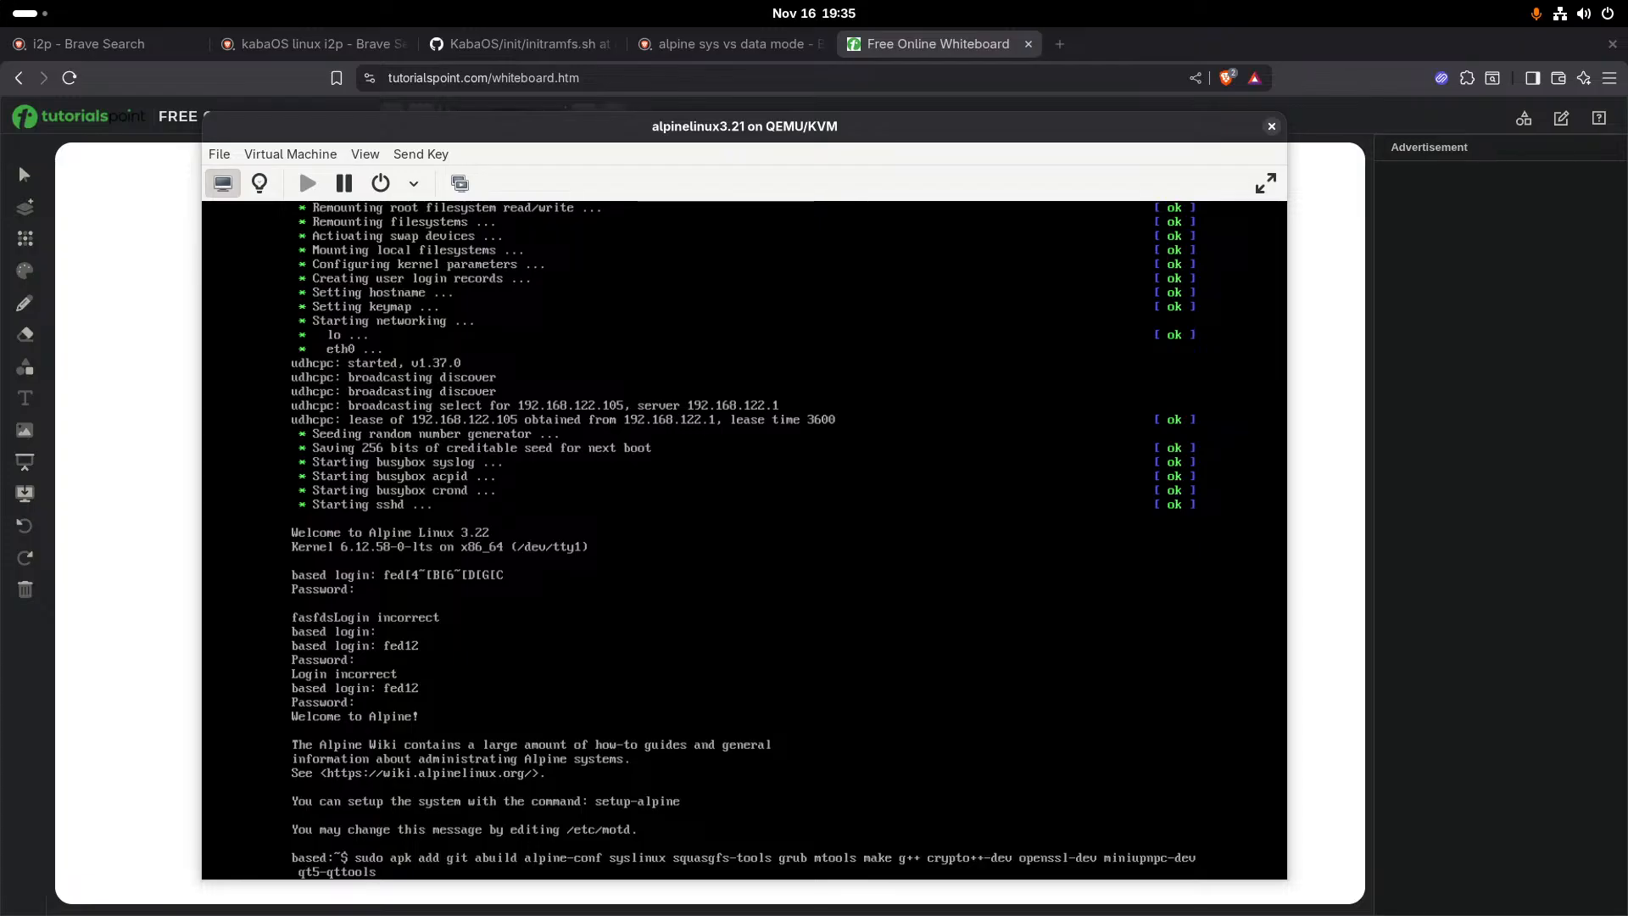
type("-dev zlib-dev")
key("Return")
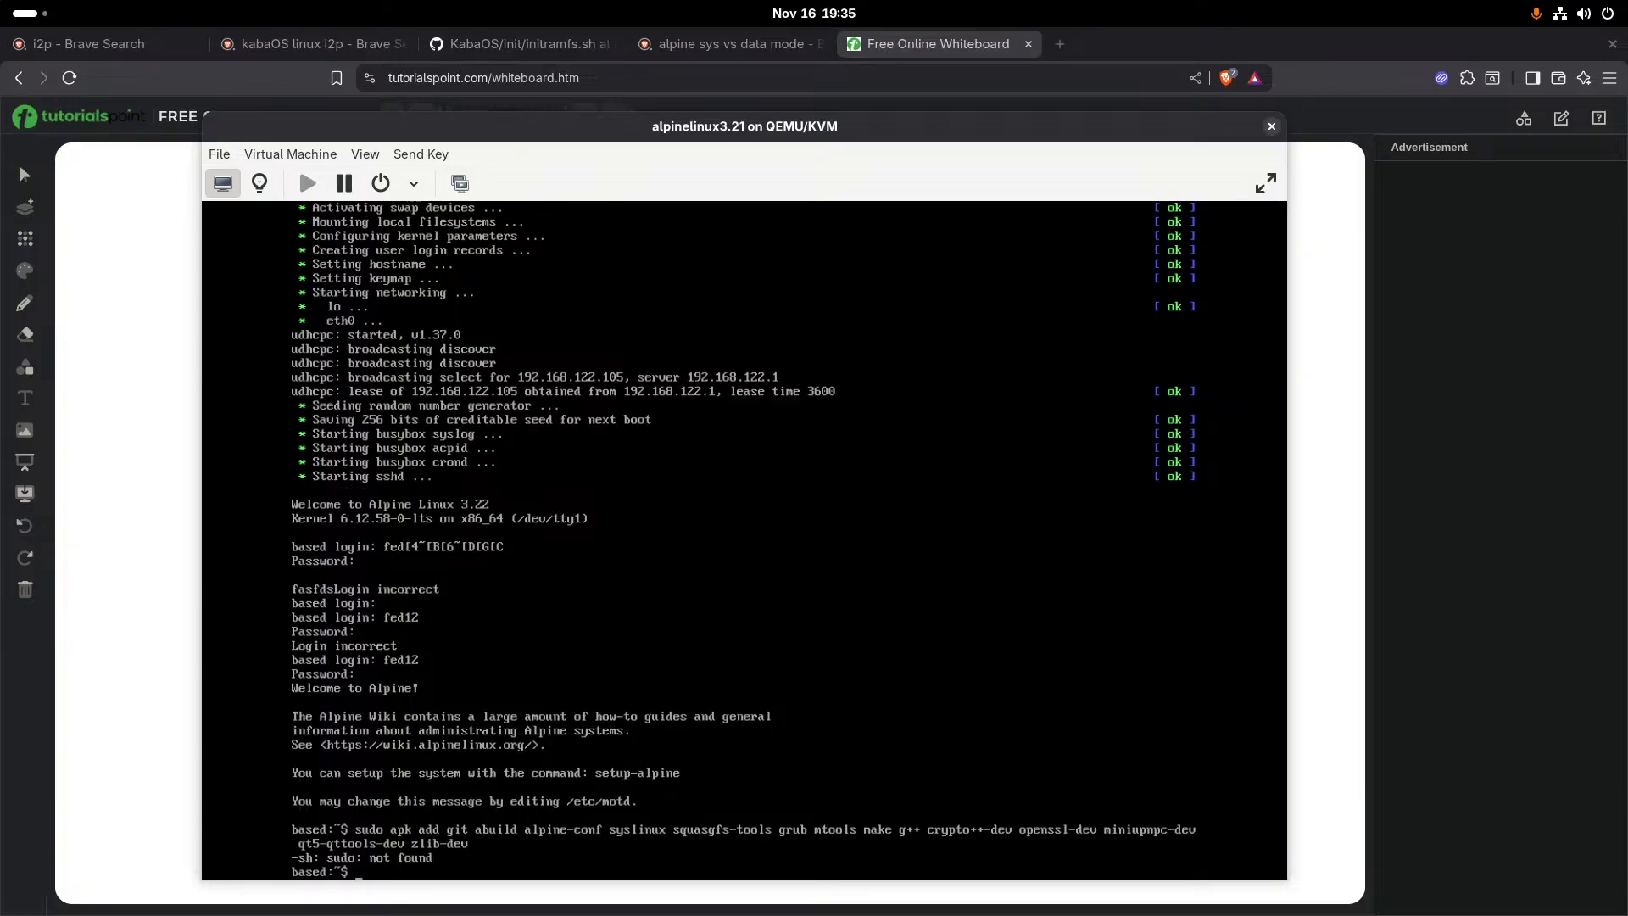
- Recall the previous package install command and try to run it without sudo
key("Up")
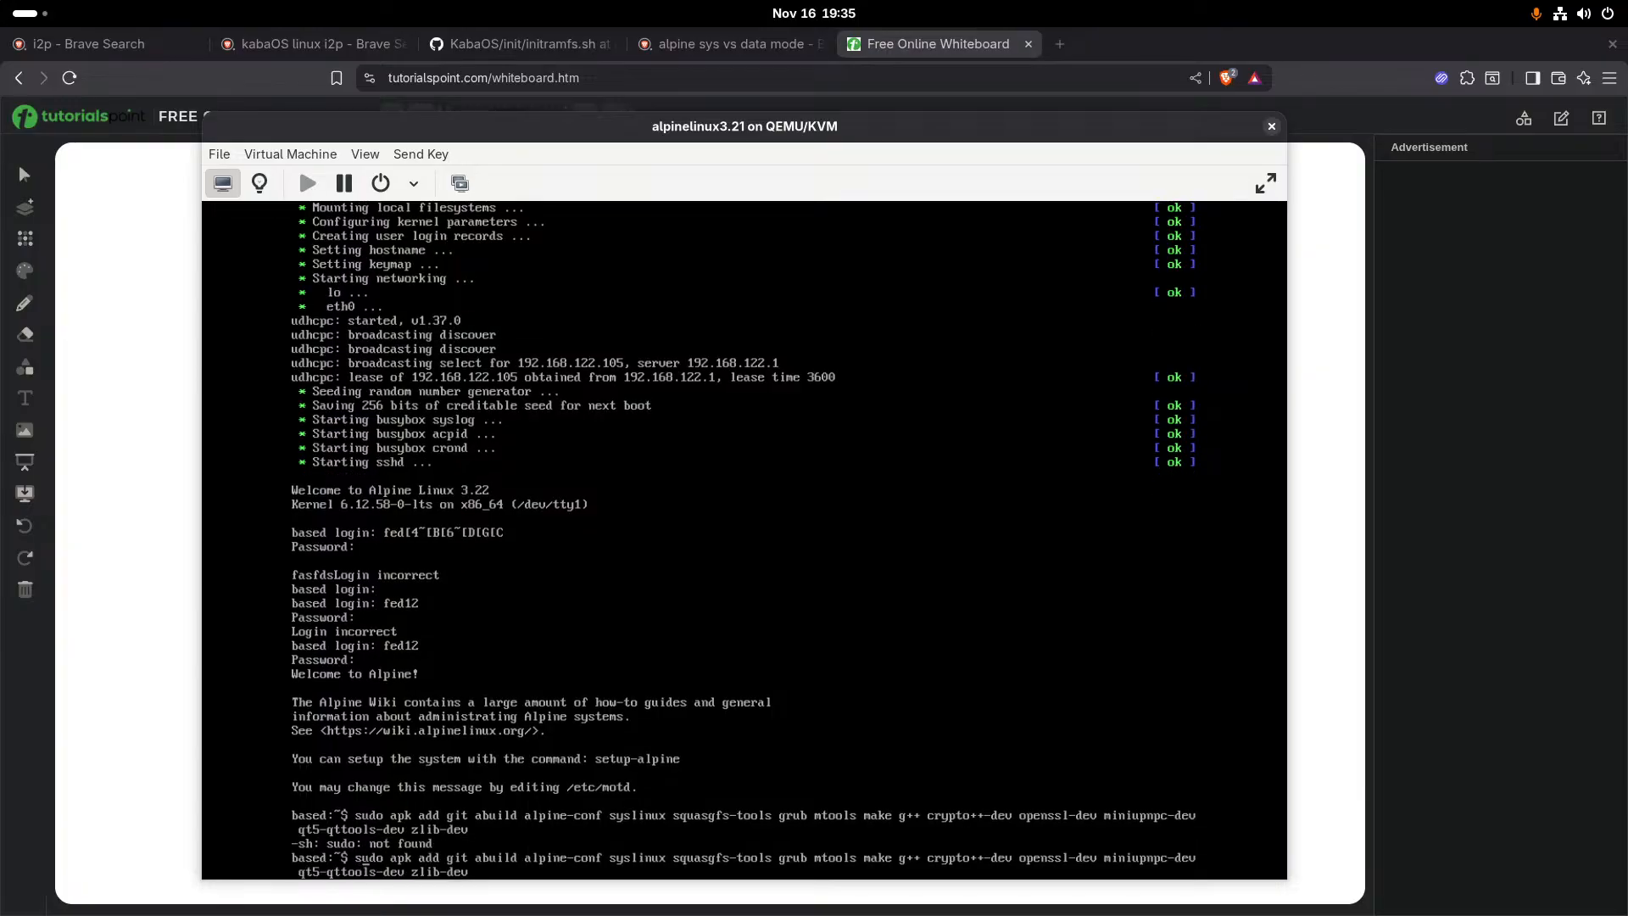
key("BackSpace")
key("BackSpace")
key("BackSpace")
key("BackSpace")
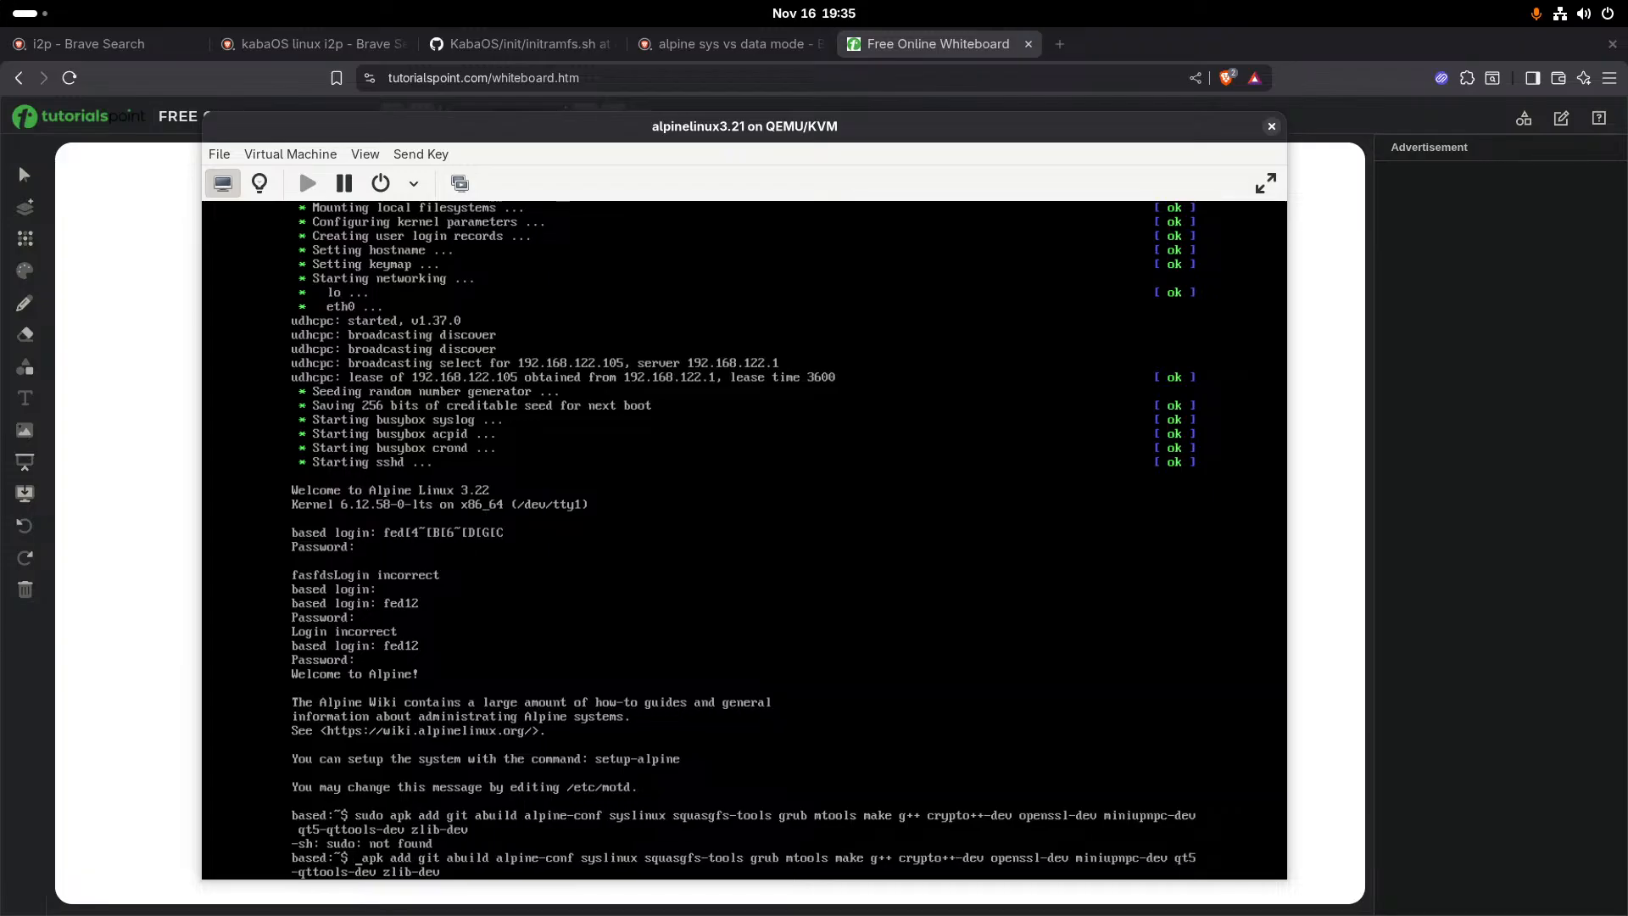
key("Return")
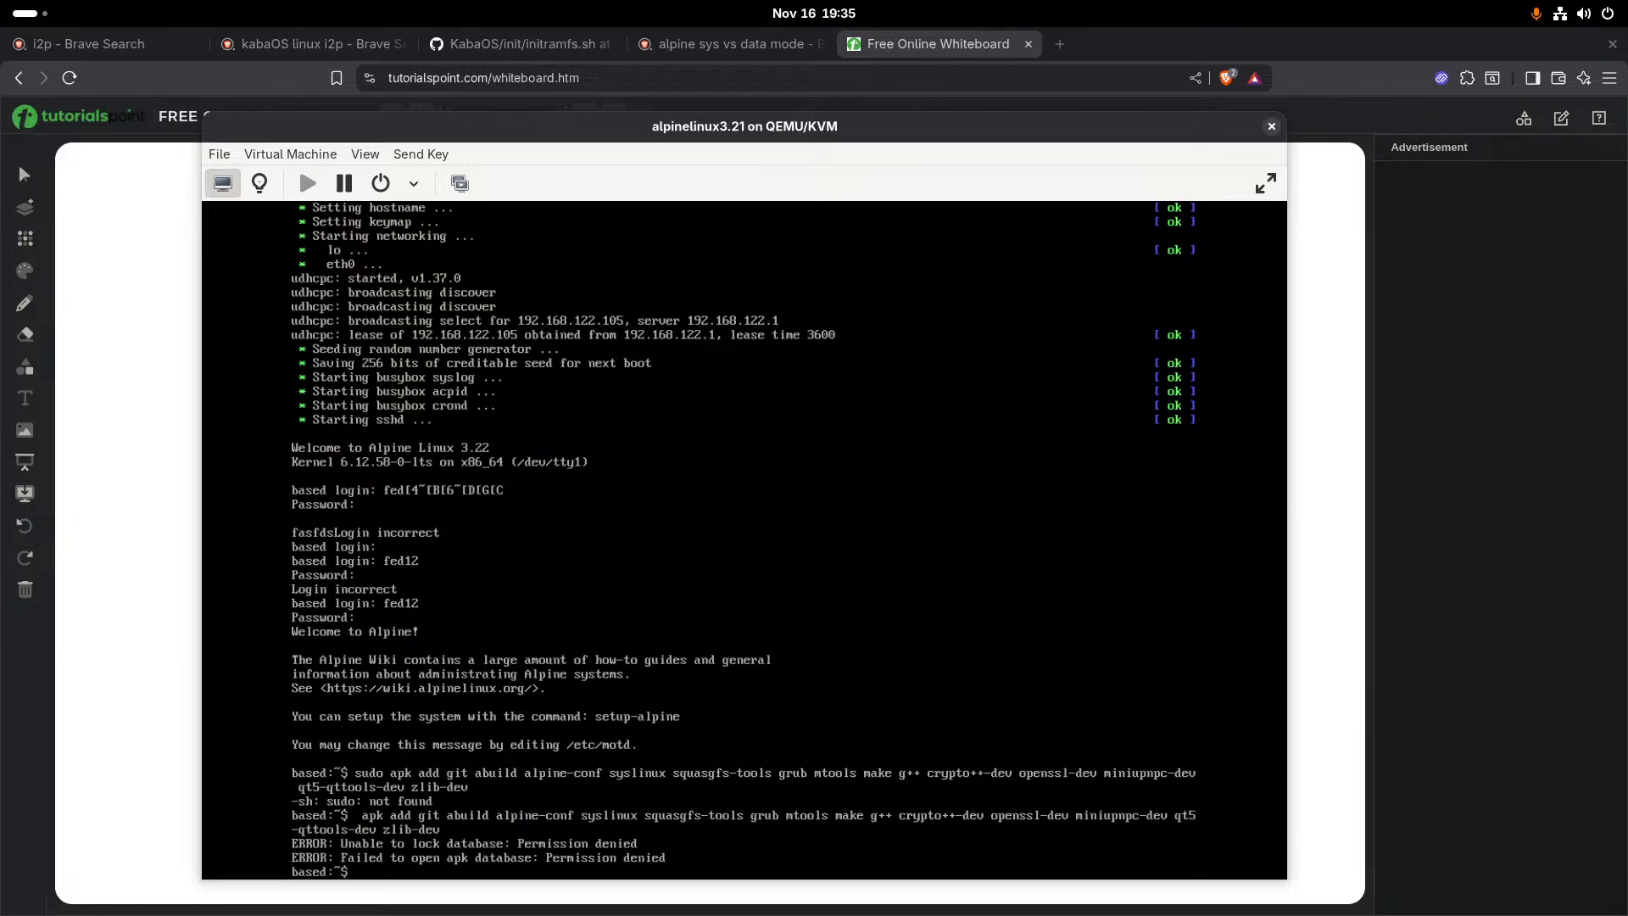
- Switch to the root account with su, entering the root password
type("su")
key("Return")
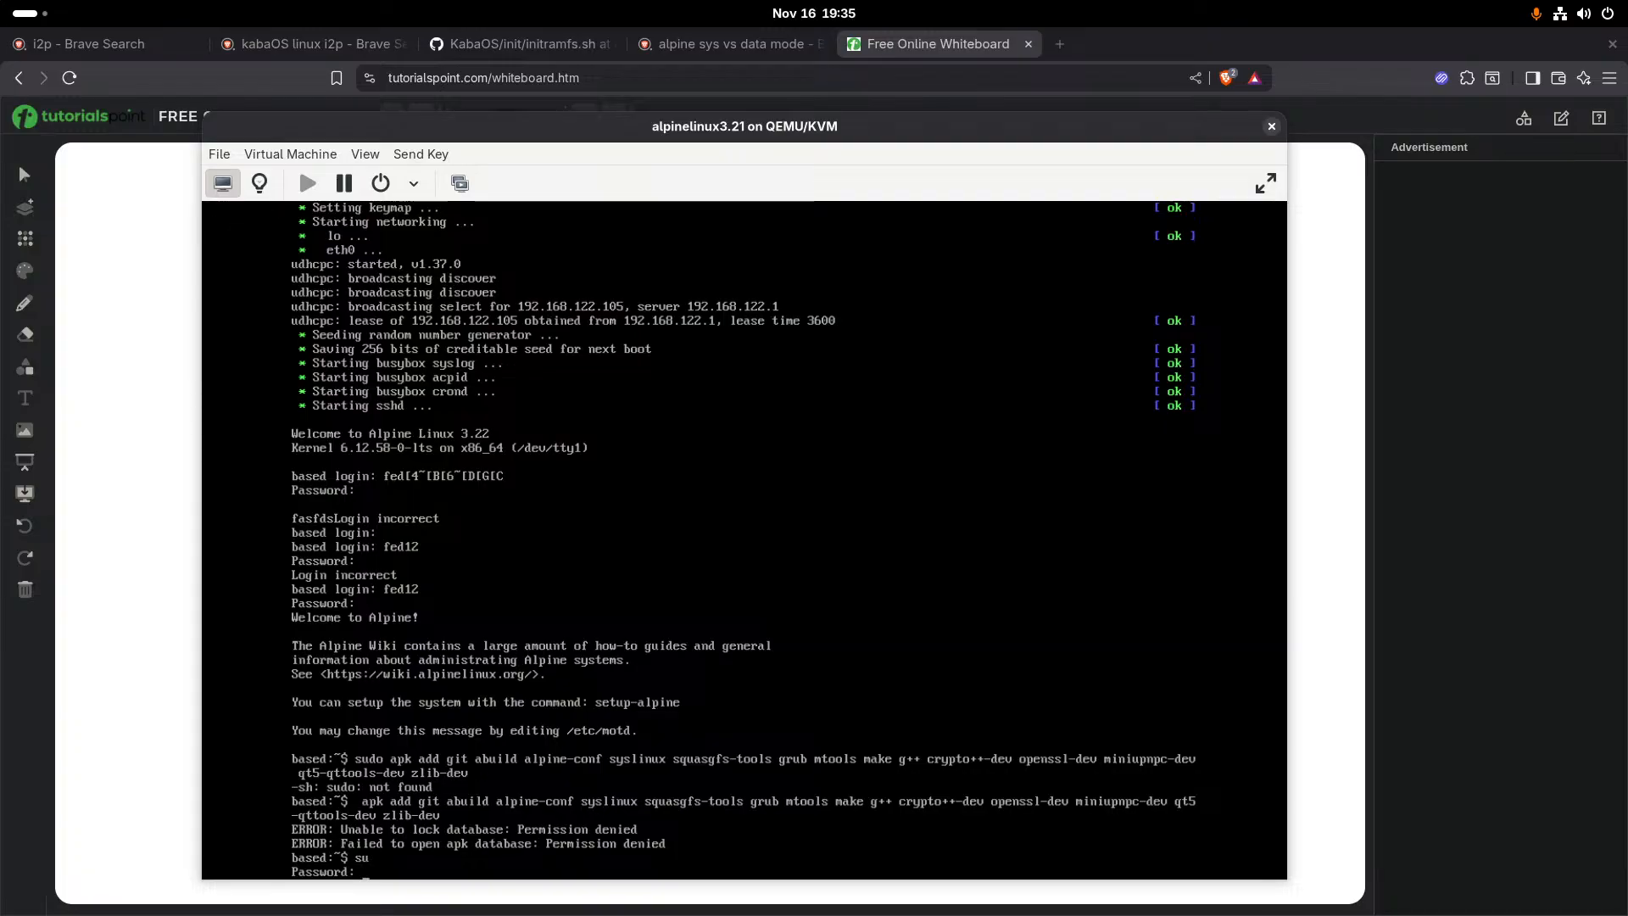
key("Return")
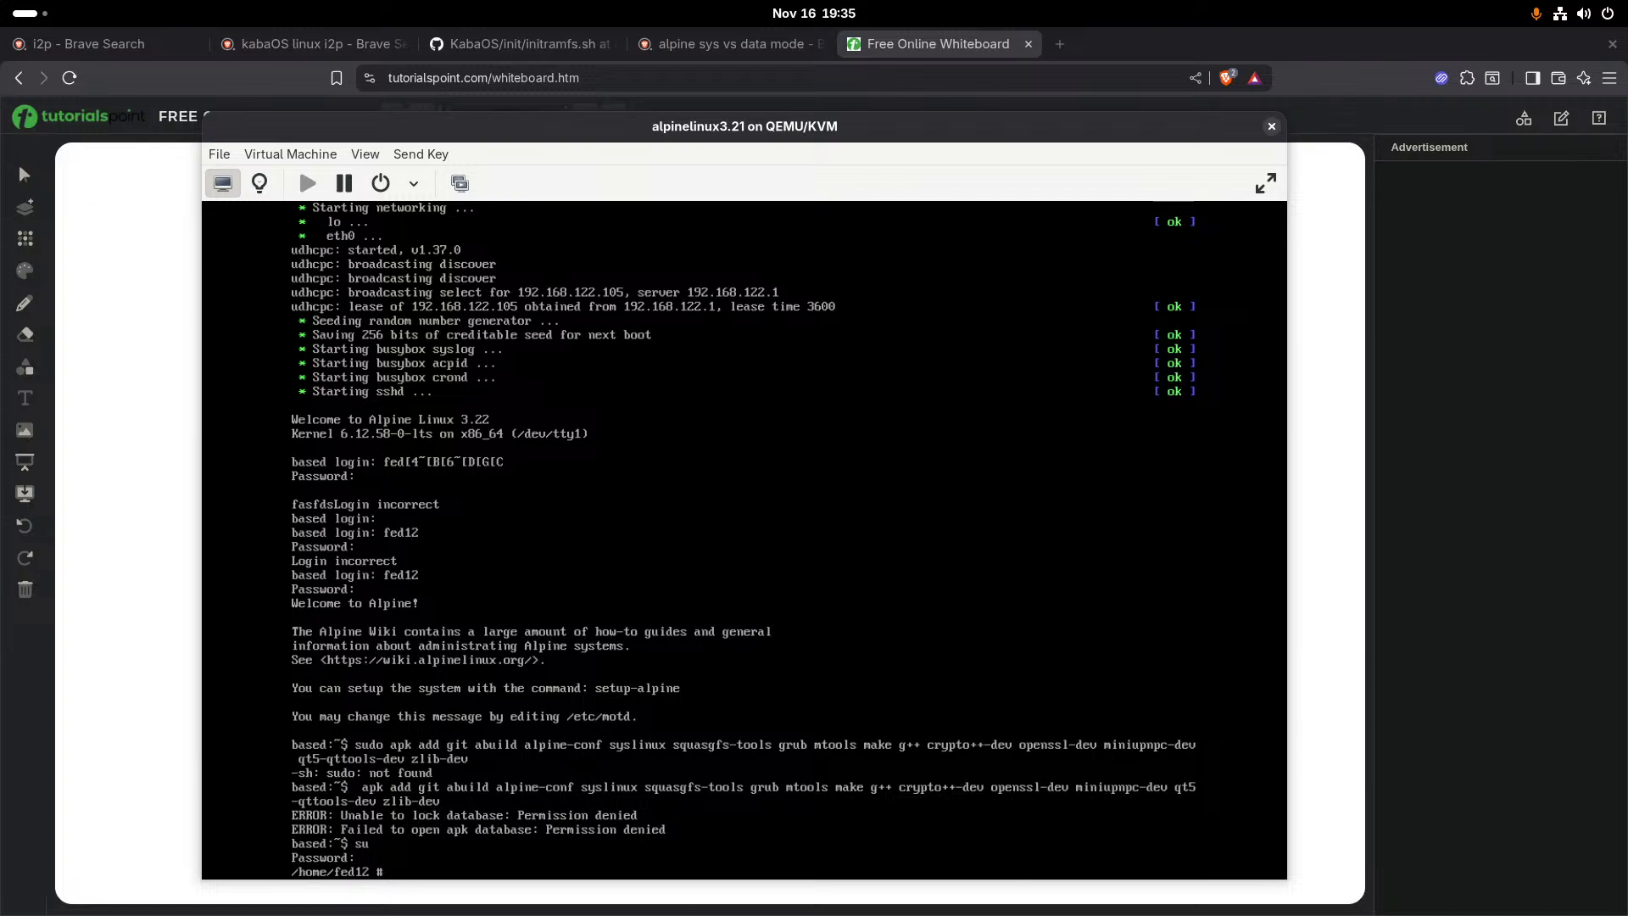
- Start an apk add command at the root prompt with the packages git, abuild, alpine-conf and syslinux
key("alt+Tab")
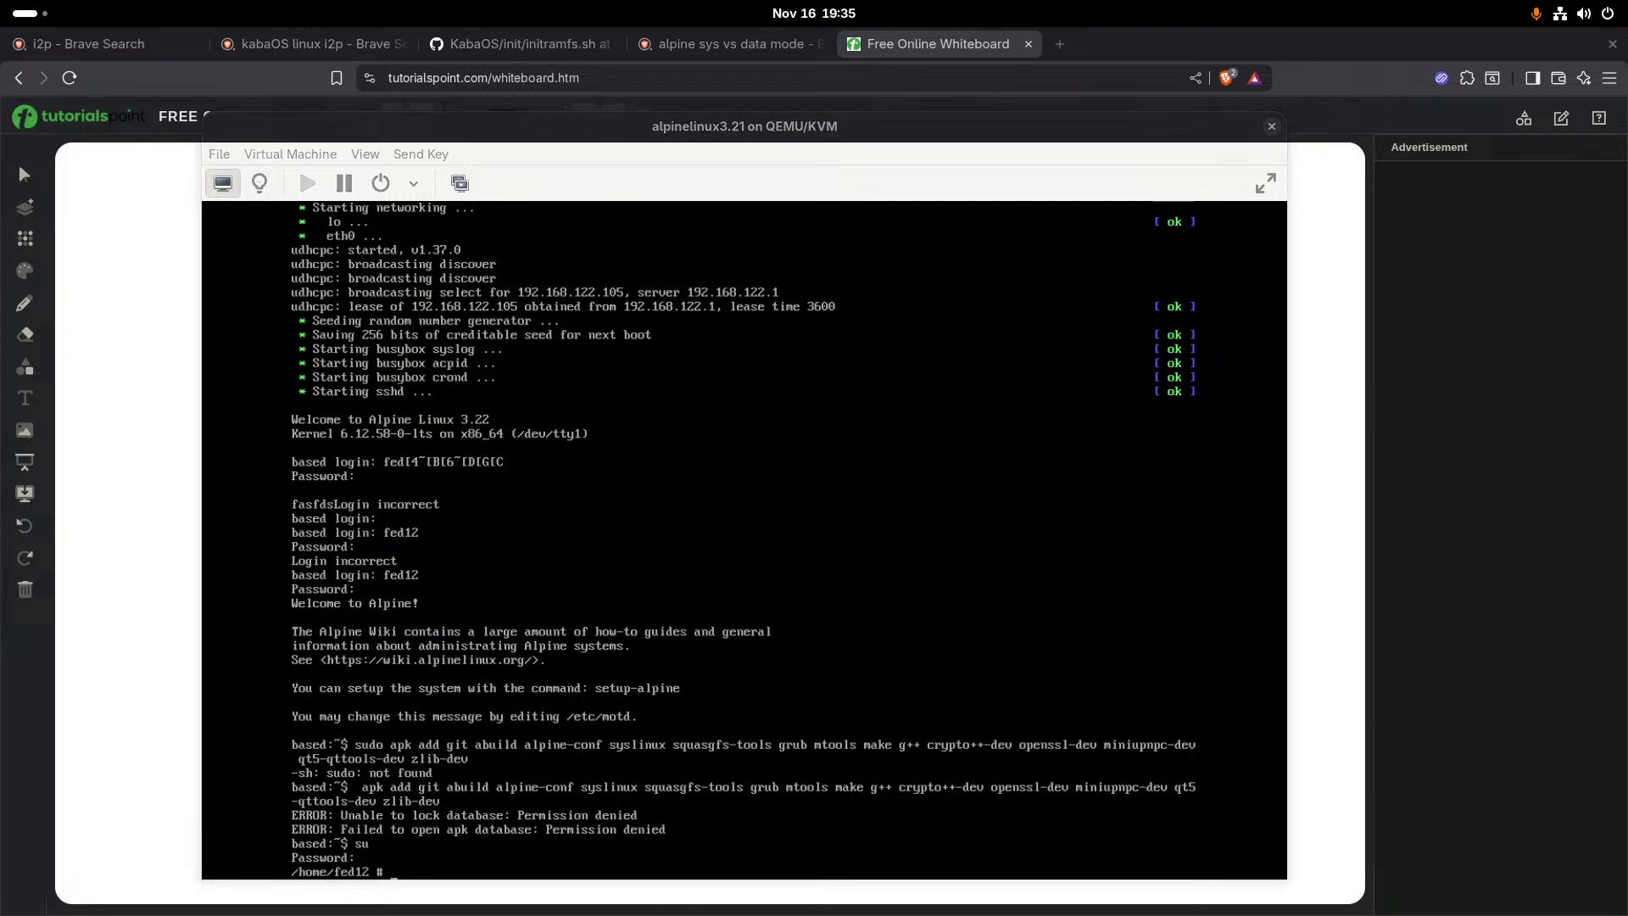
key("alt+Tab")
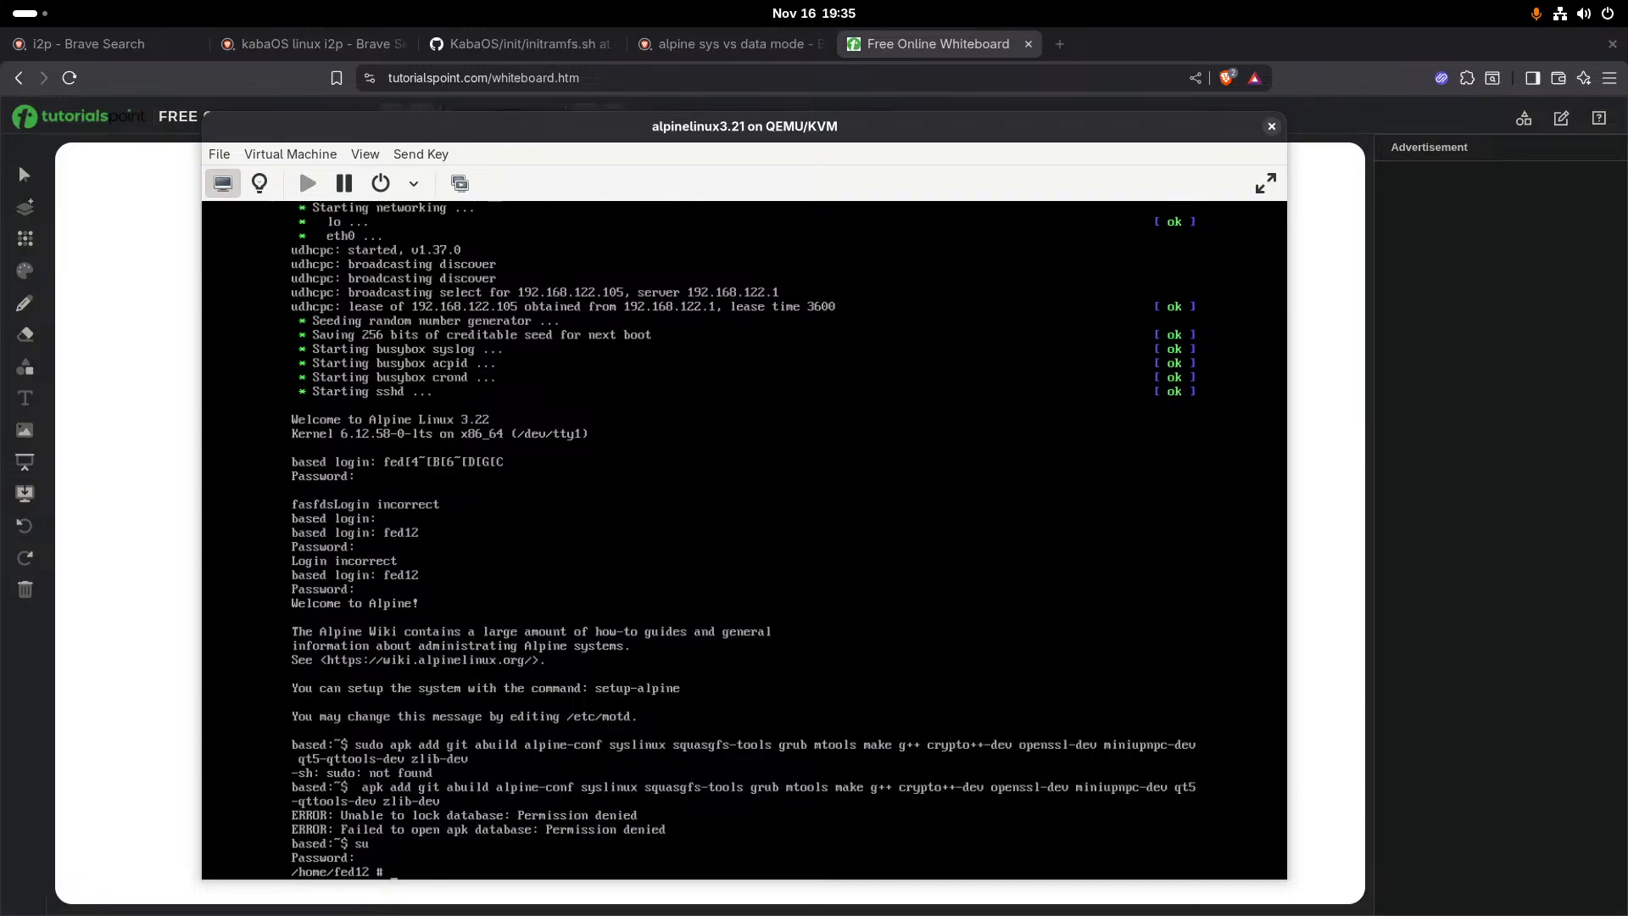
type("apl")
type("k a")
type("dd gi")
type("t abuil")
type("d alpine")
type("-")
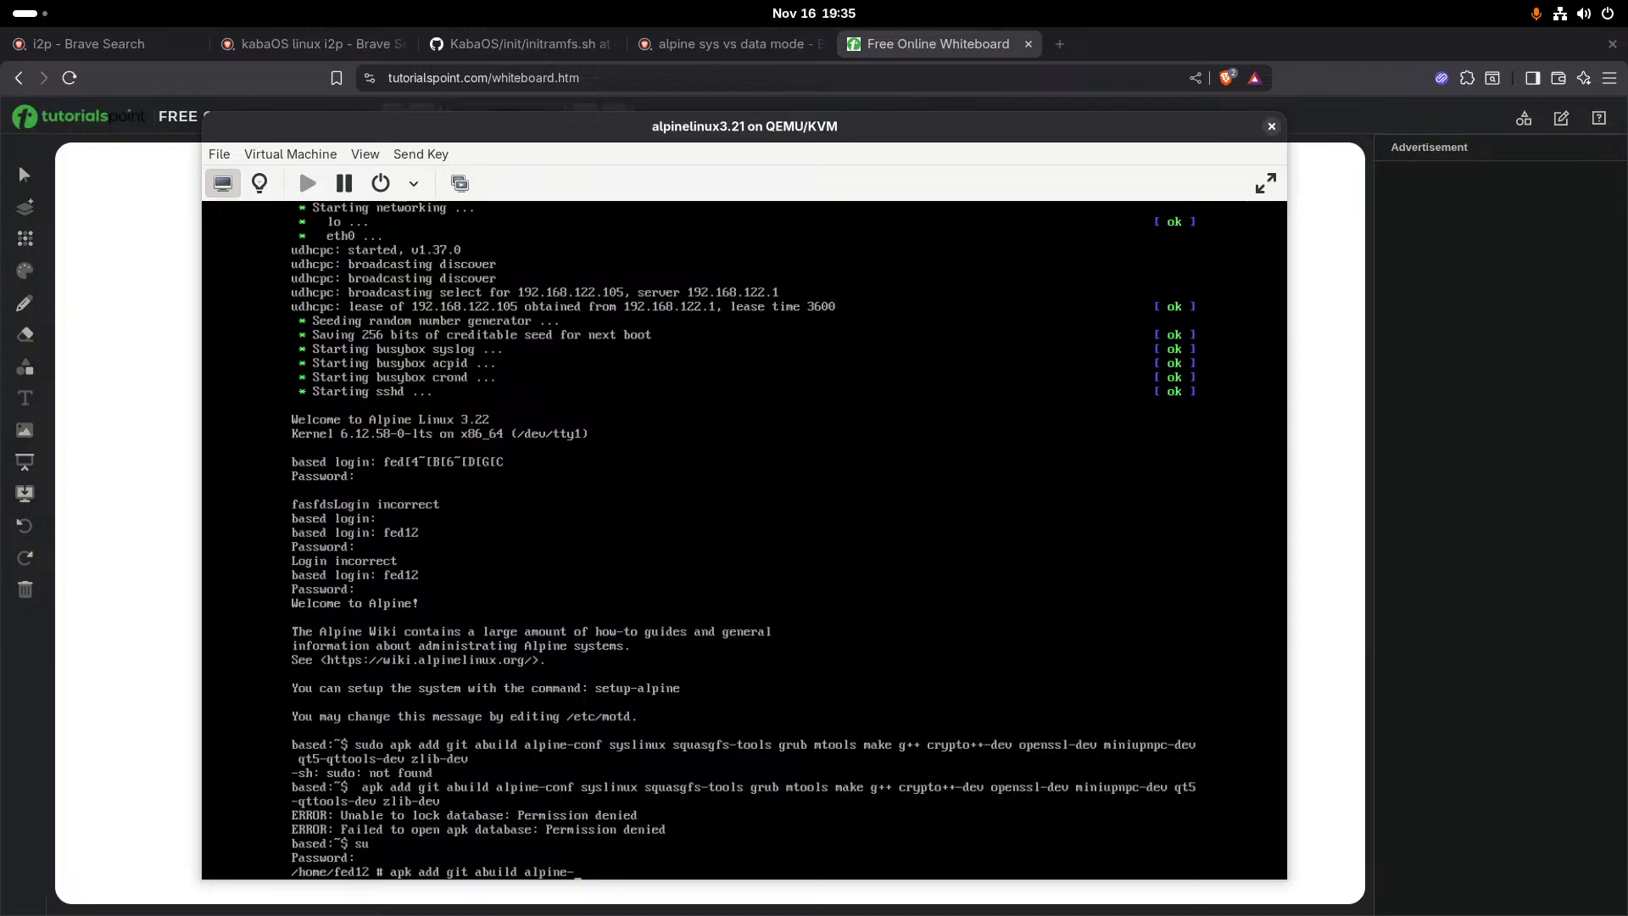
type("conf sysliunx")
key("BackSpace")
key("BackSpace")
key("BackSpace")
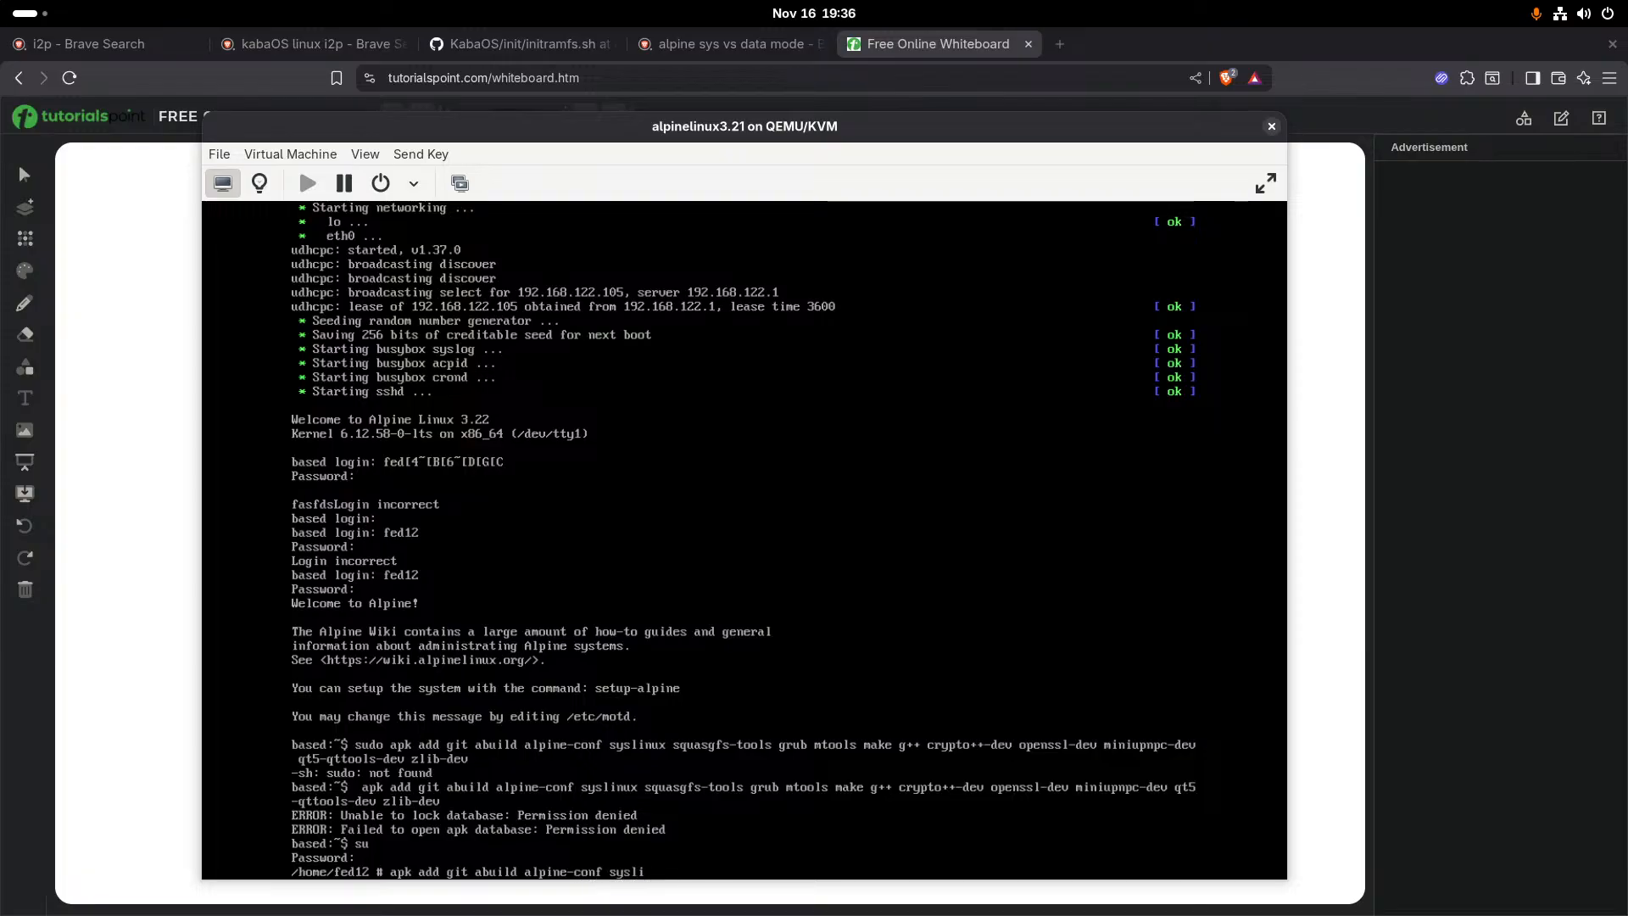
type("nux squ")
- Append squashfs-tools, grub, mtools, make and g++ to the package list of the install command
type("shfs-")
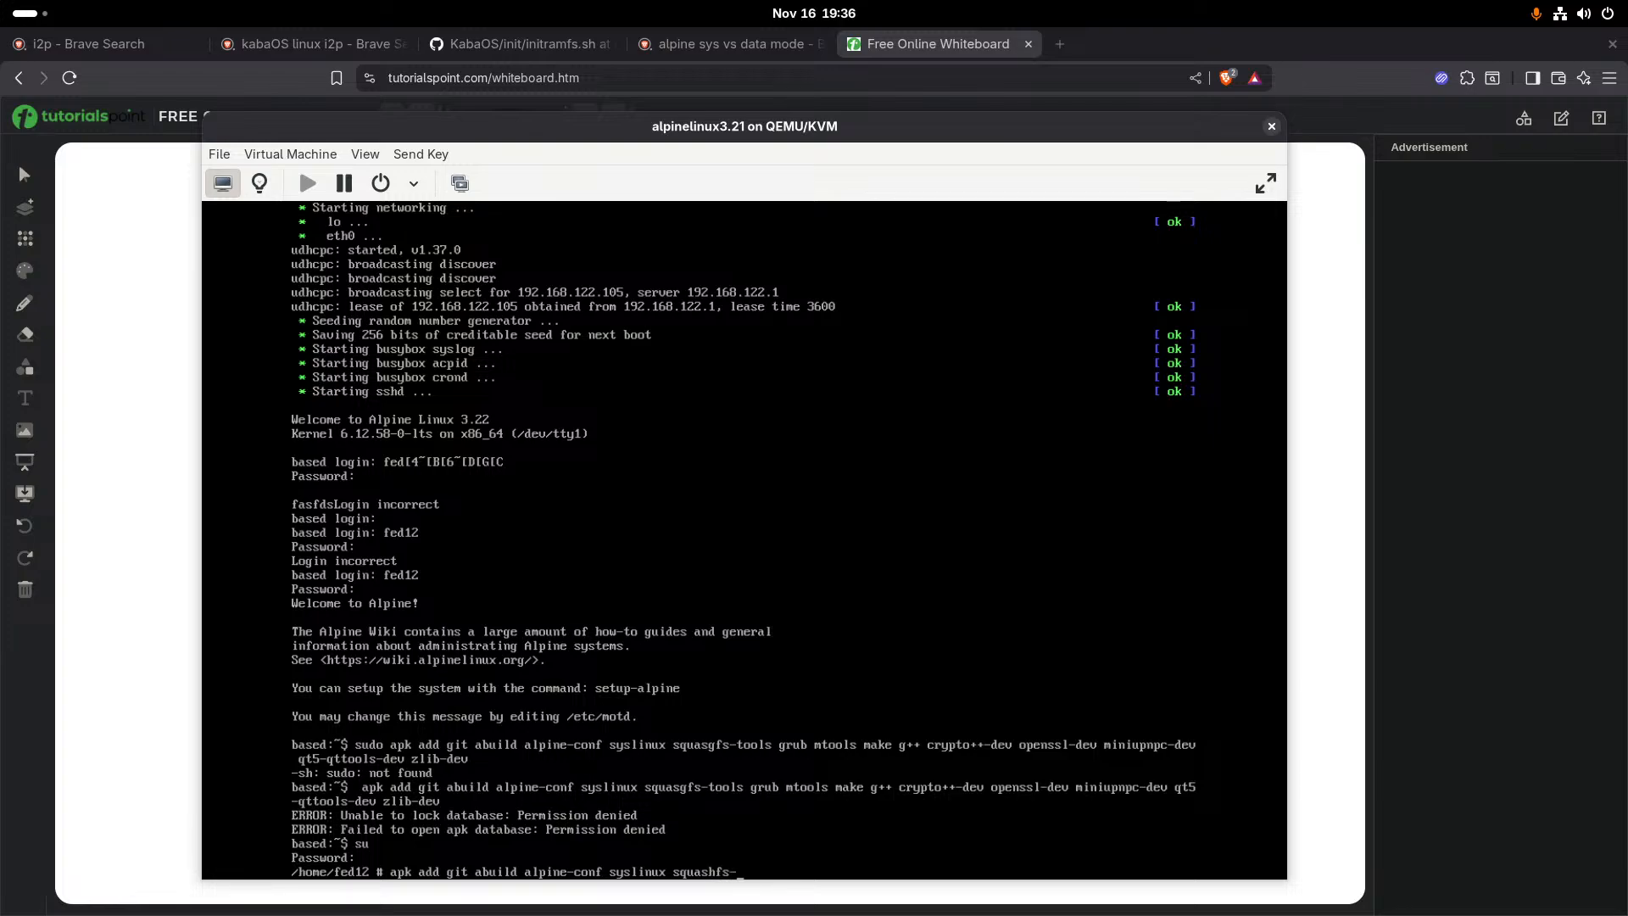
type("tools")
type(" f")
key("BackSpace")
type("grub mrools")
key("BackSpace")
key("BackSpace")
key("BackSpace")
type("tools make g++ ")
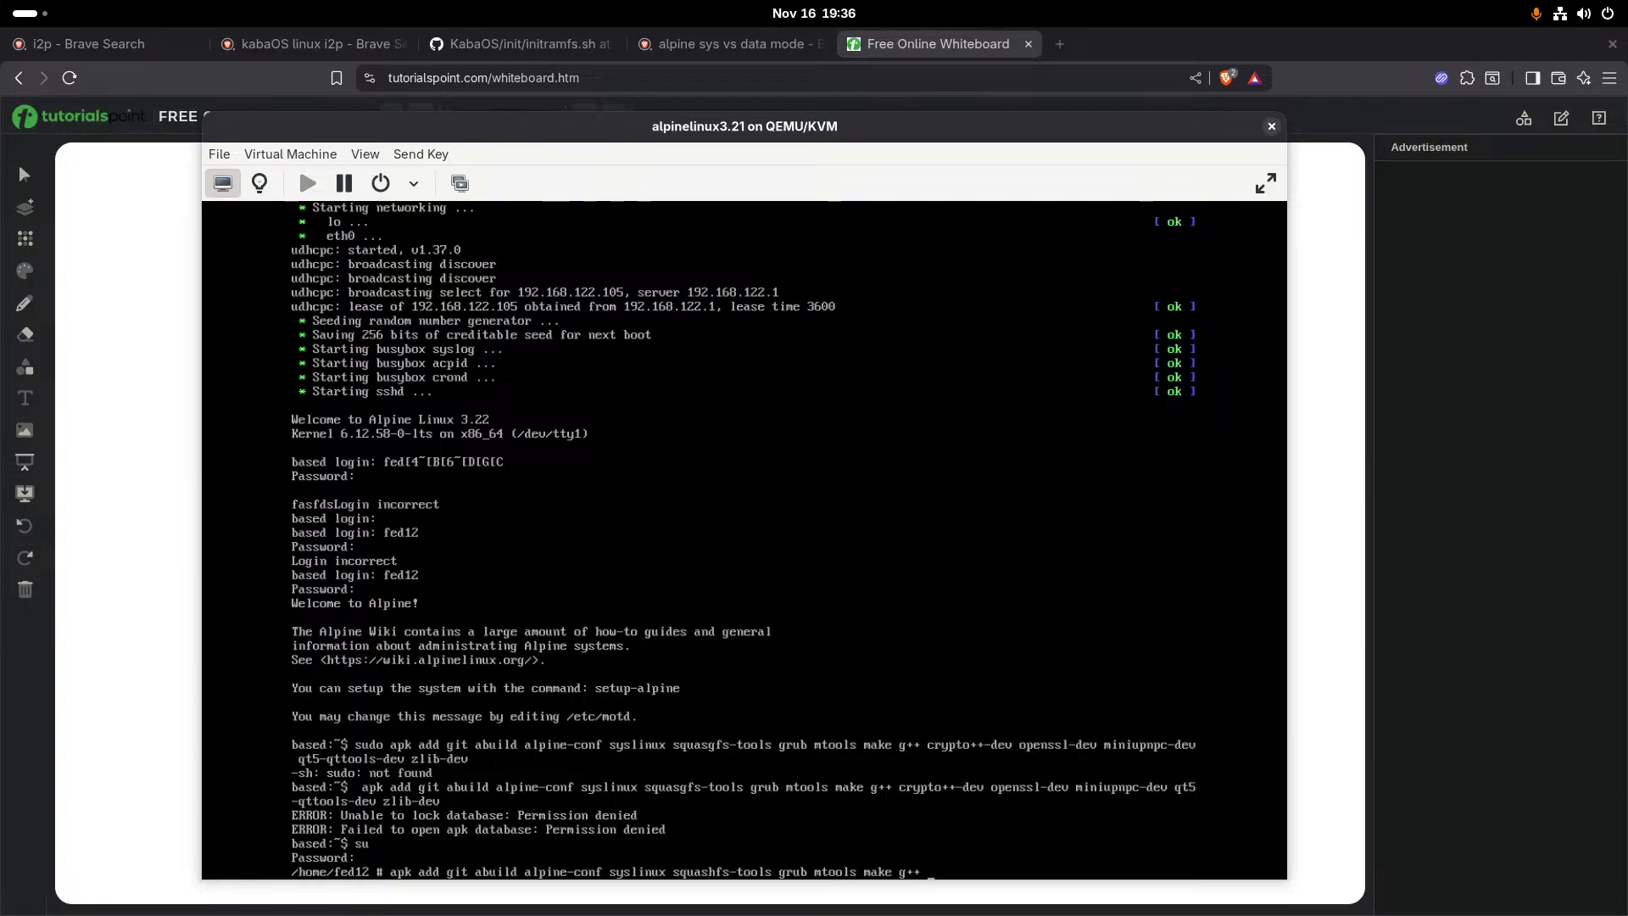
type("crypto")
- Append crypto++-dev, openssl-dev and miniupnpc-dev to the package list
type("++-dev openssl-dev ,o")
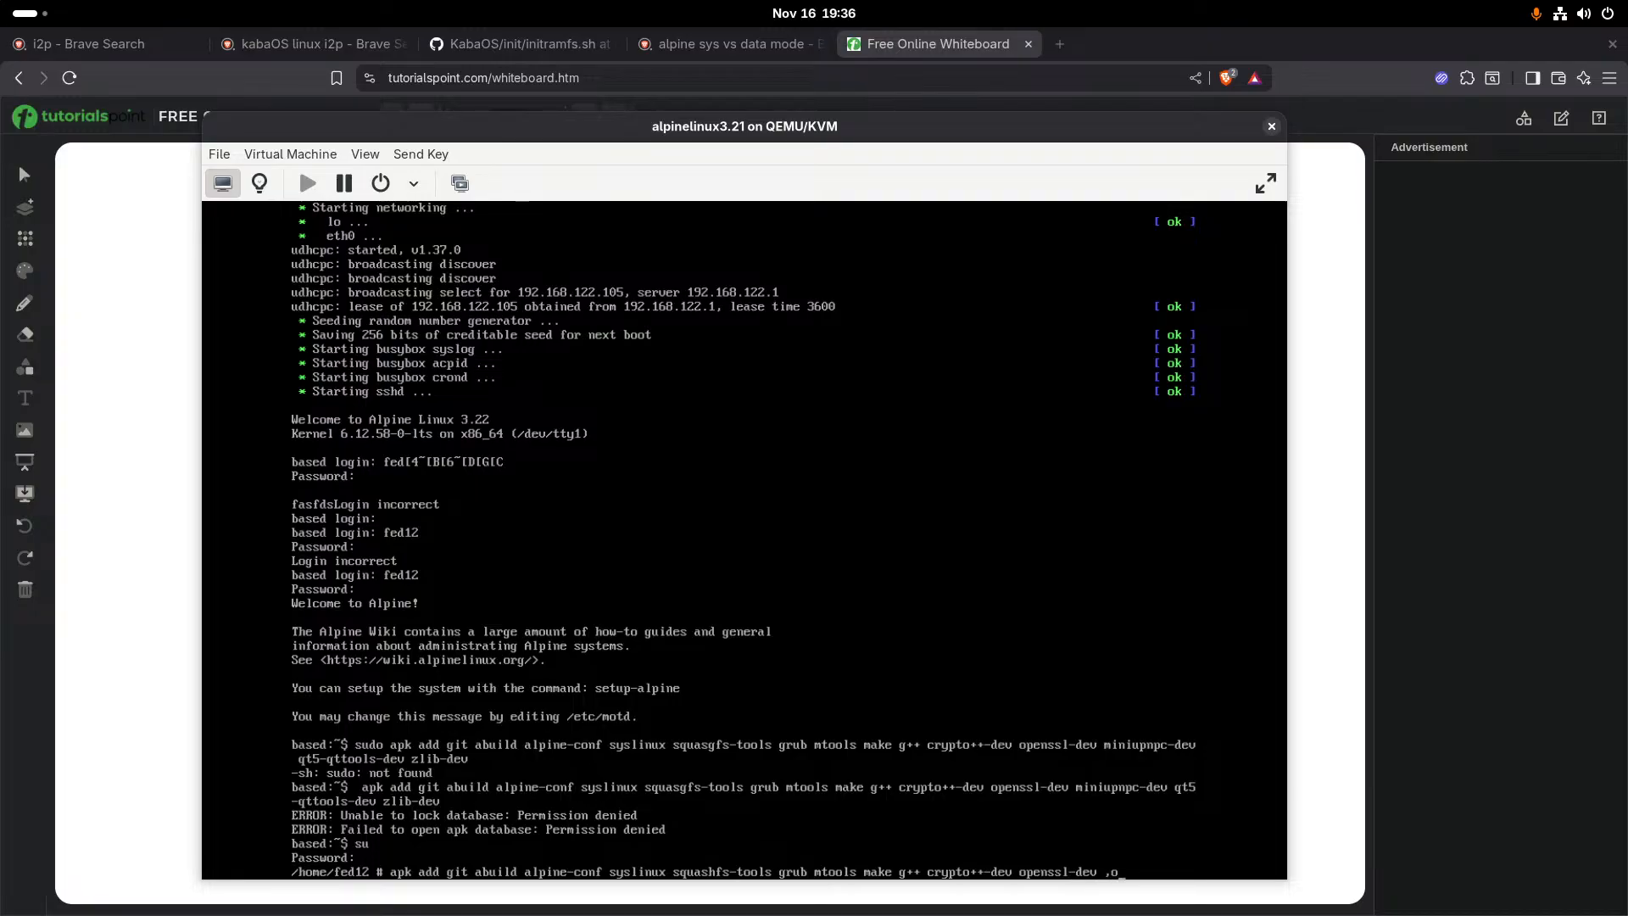
key("BackSpace")
key("BackSpace")
type("miniupnpc-")
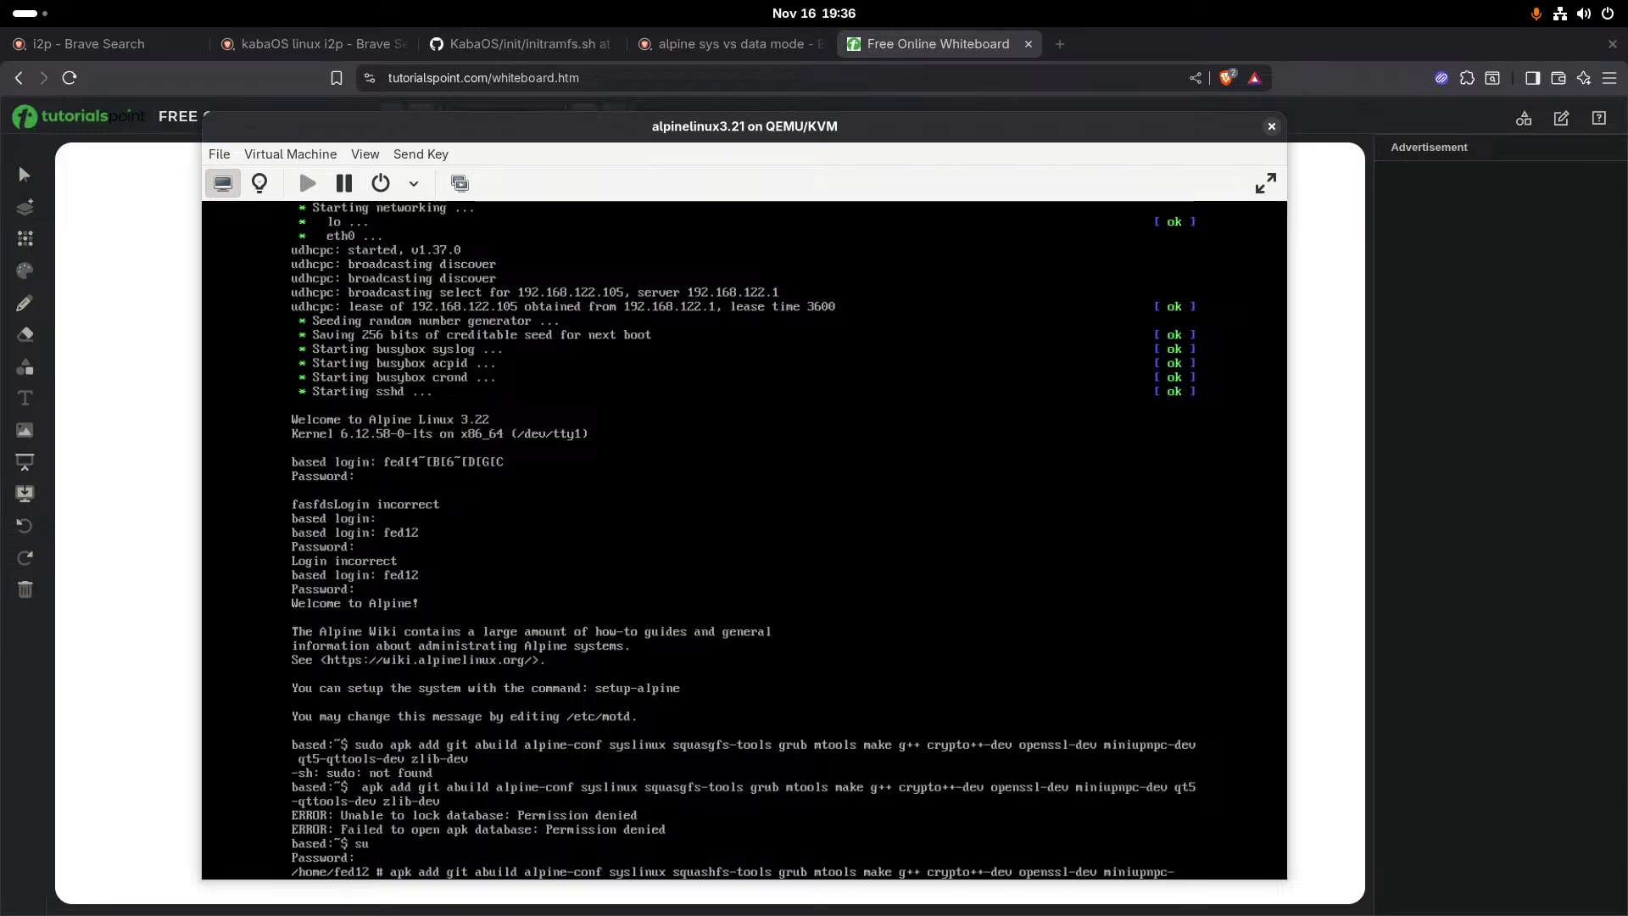
type("dev")
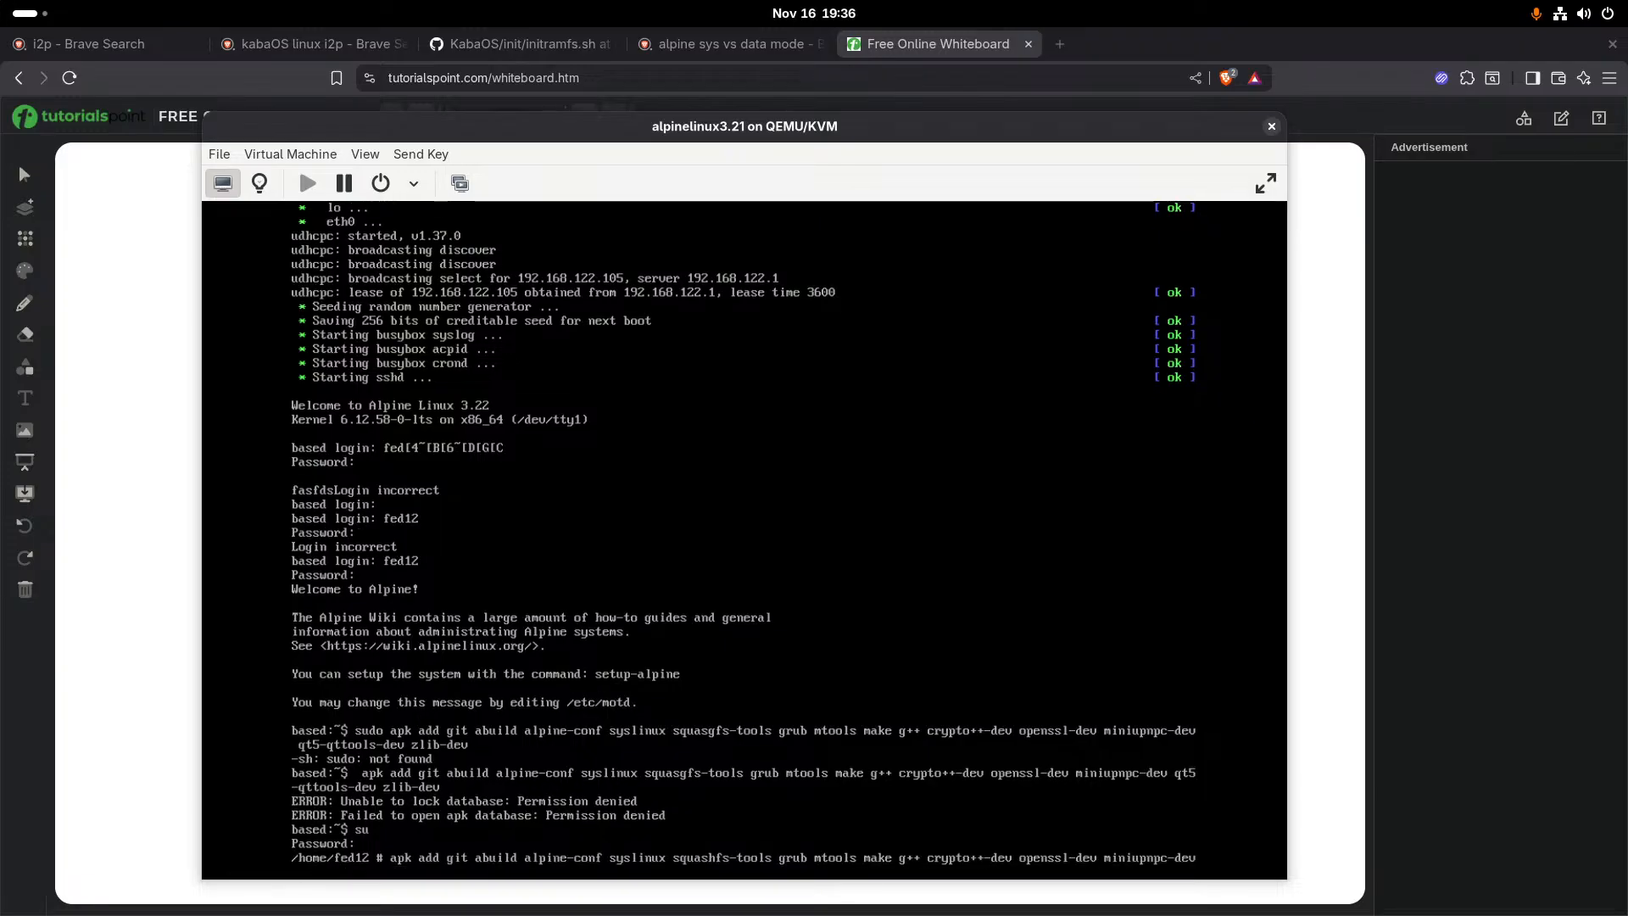
type("qt")
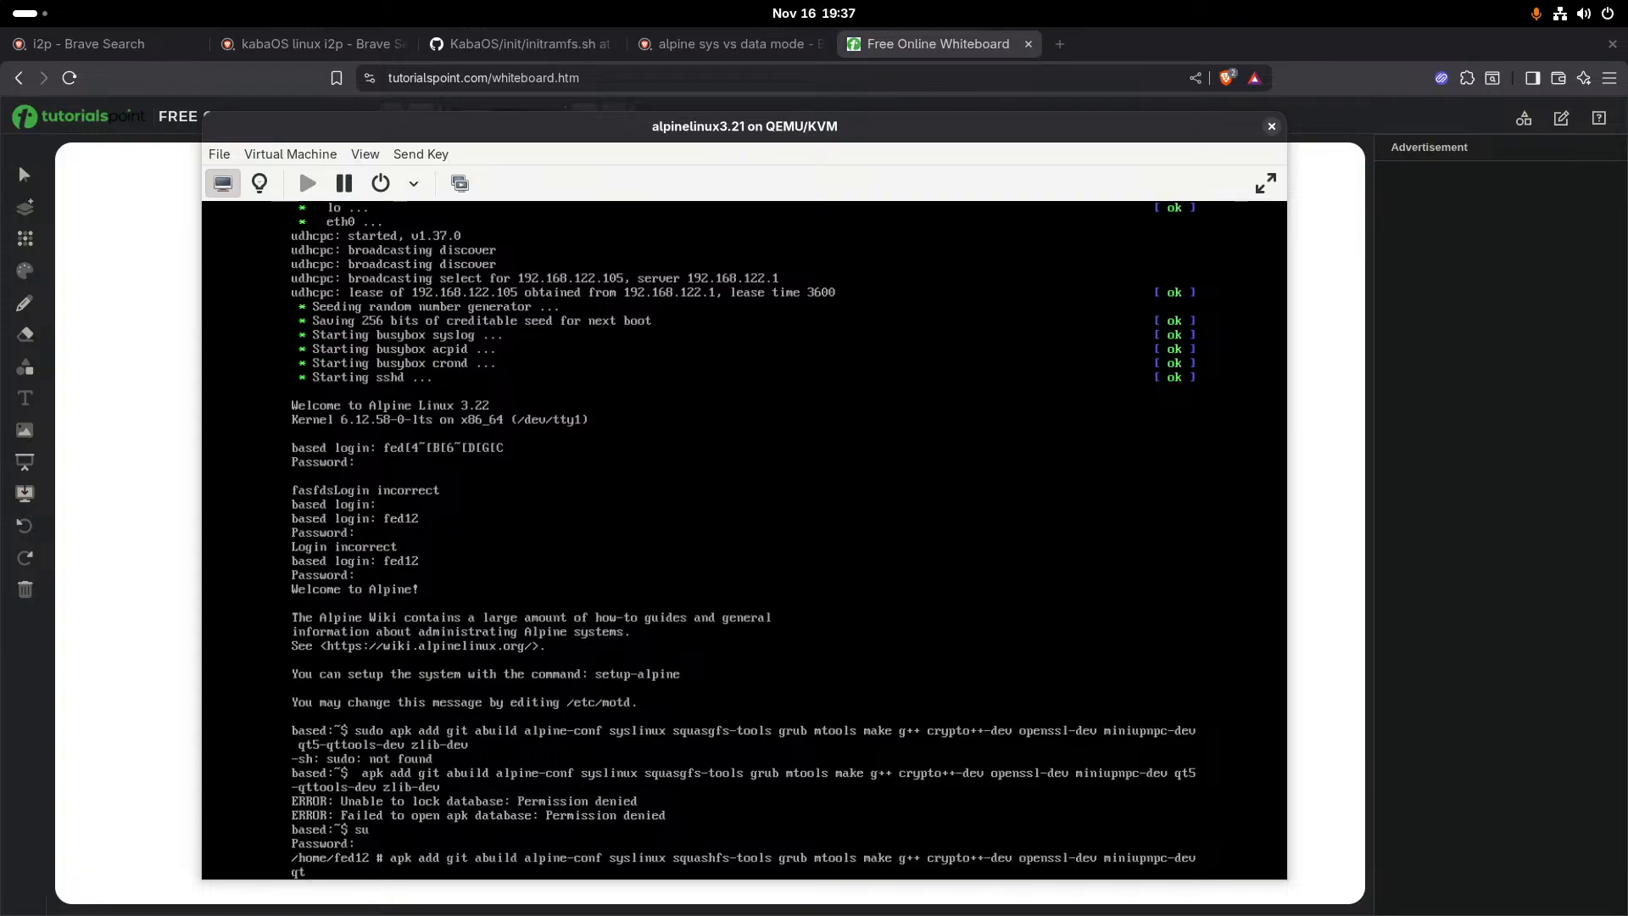
type("5-qr")
- Append qt5-qttools-dev and zlib-dev to the command and try to run the install as root
key("BackSpace")
type("ttoo")
type("ls-dev")
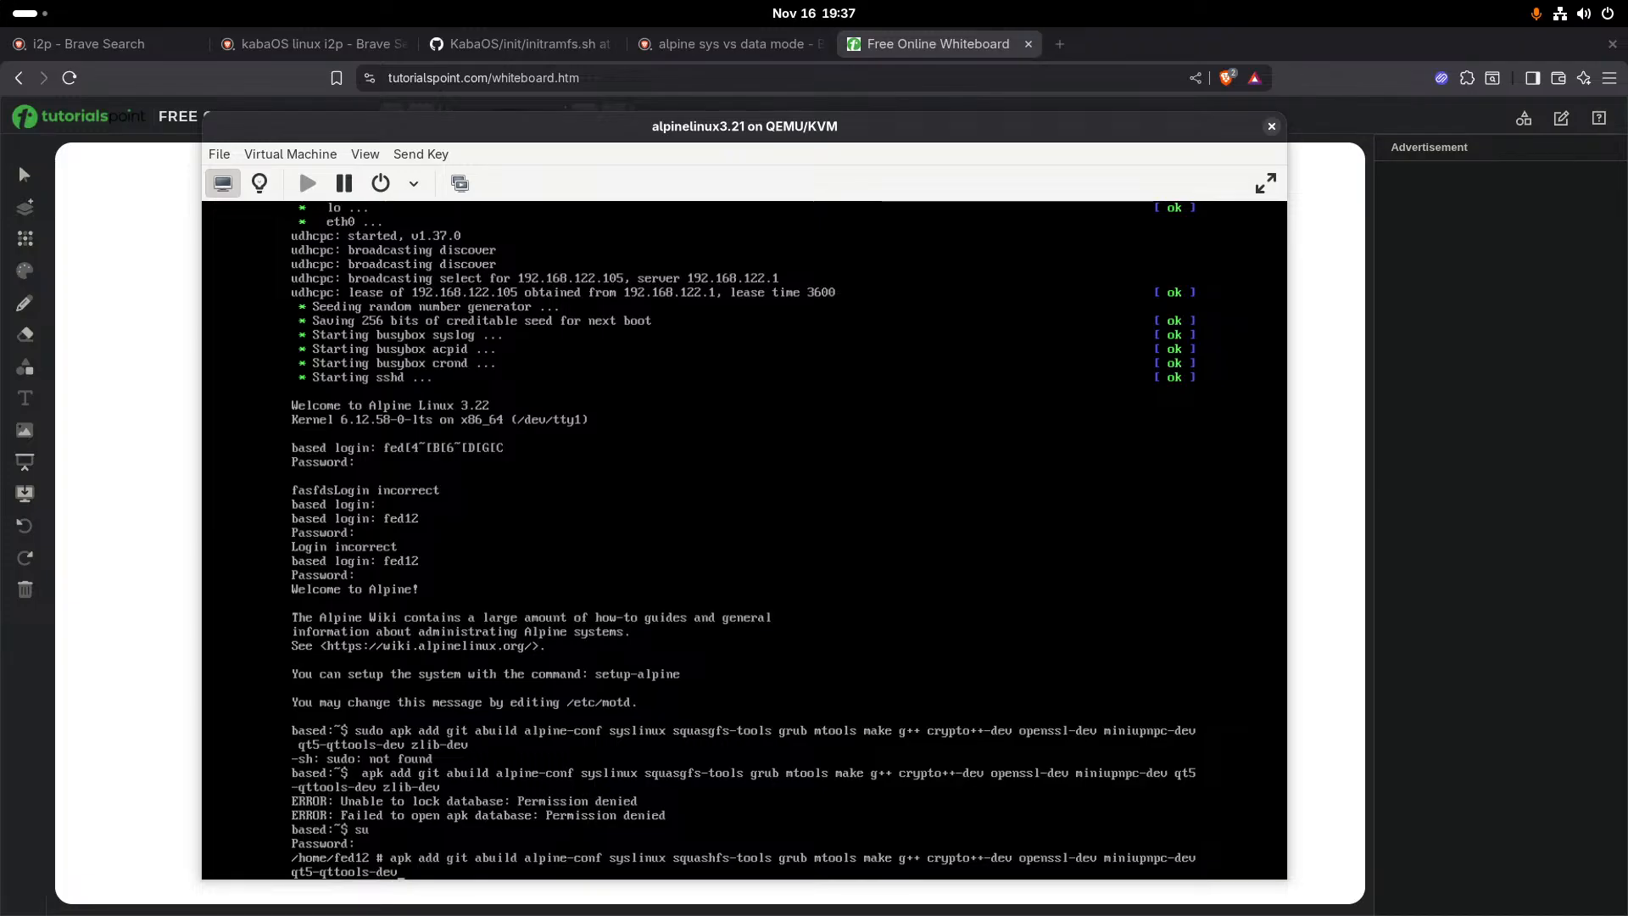
type(" zlip")
type("-deb")
key("BackSpace")
type("v")
key("Return")
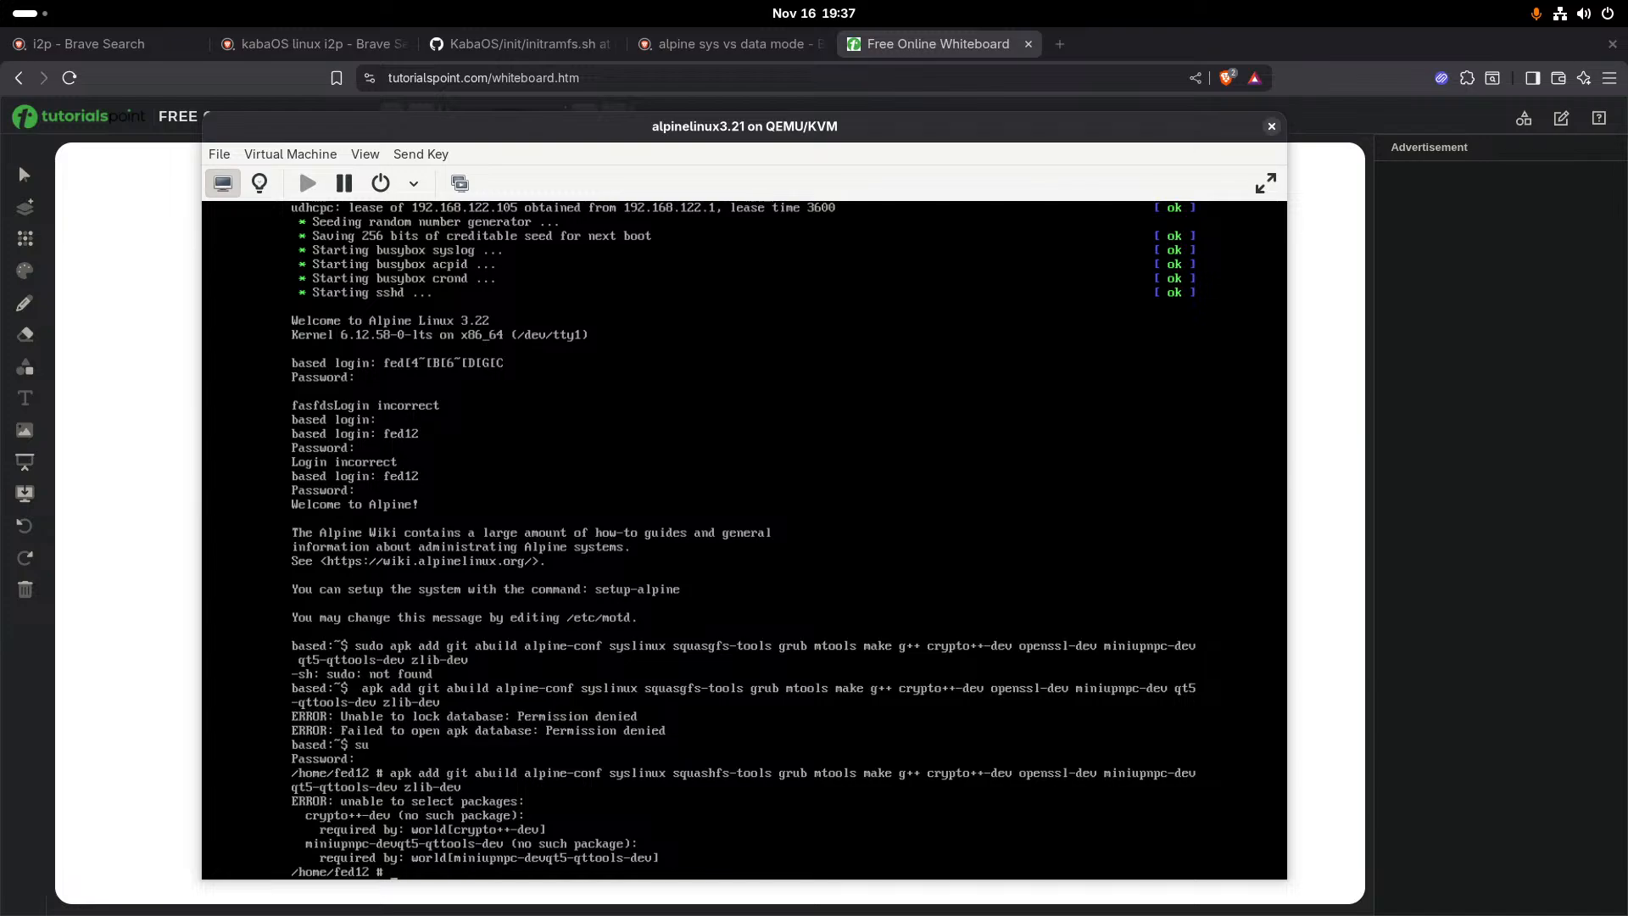
- Recall the install command, replace crypto++-dev with crypto++, separate miniupnpc-dev from qt5-qttools-dev with a space, and try to run it
key("alt+Tab")
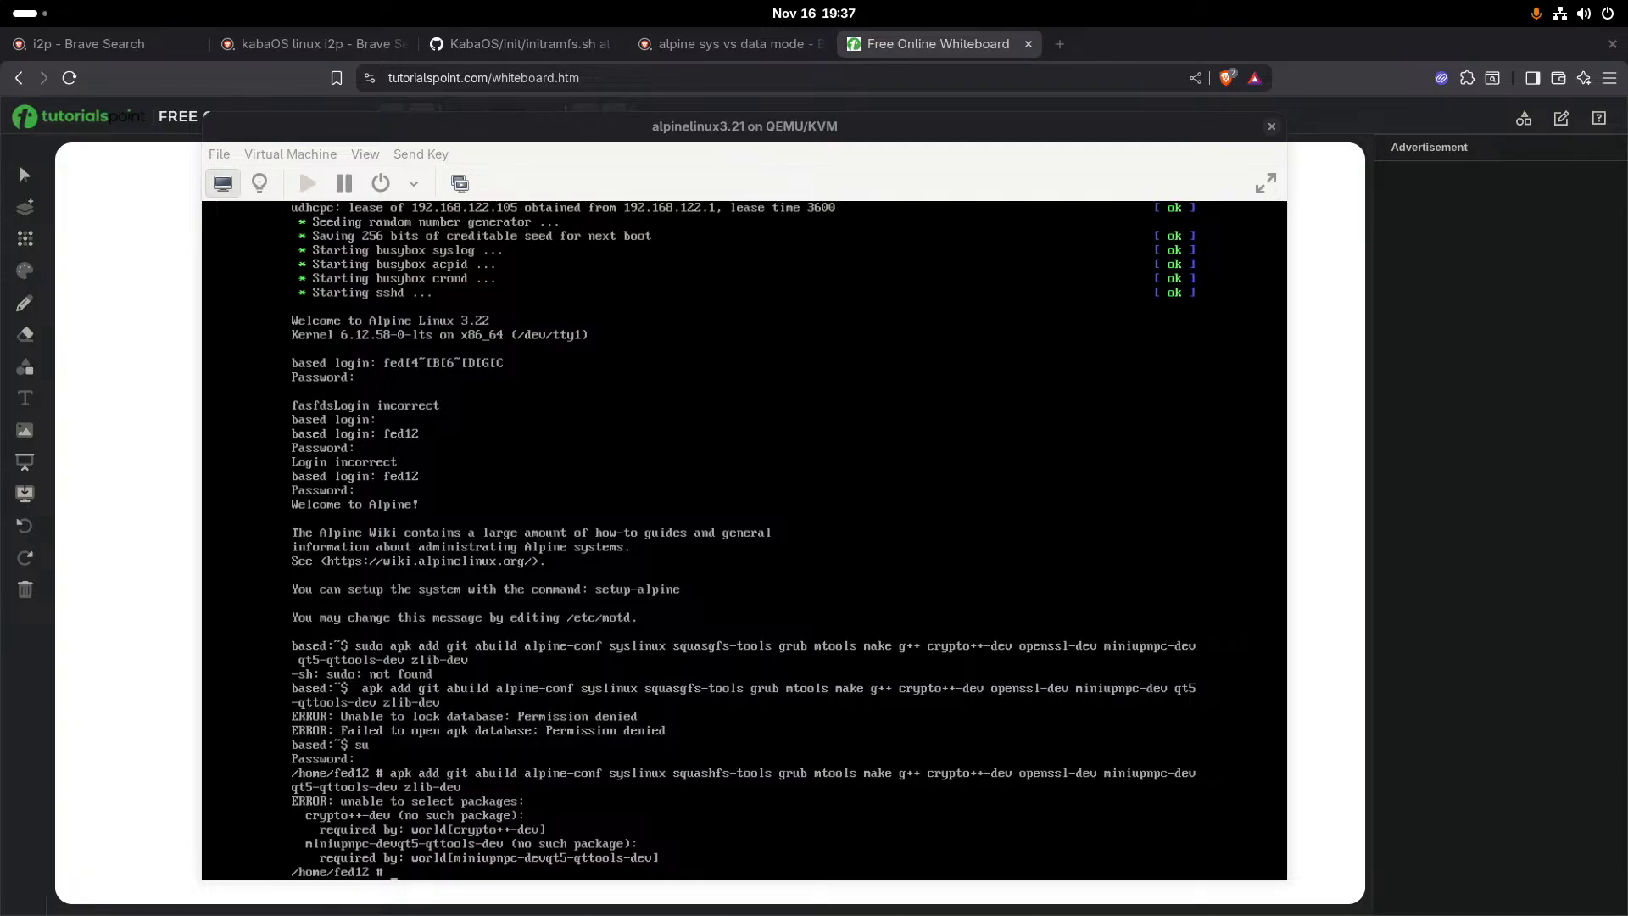
key("Up")
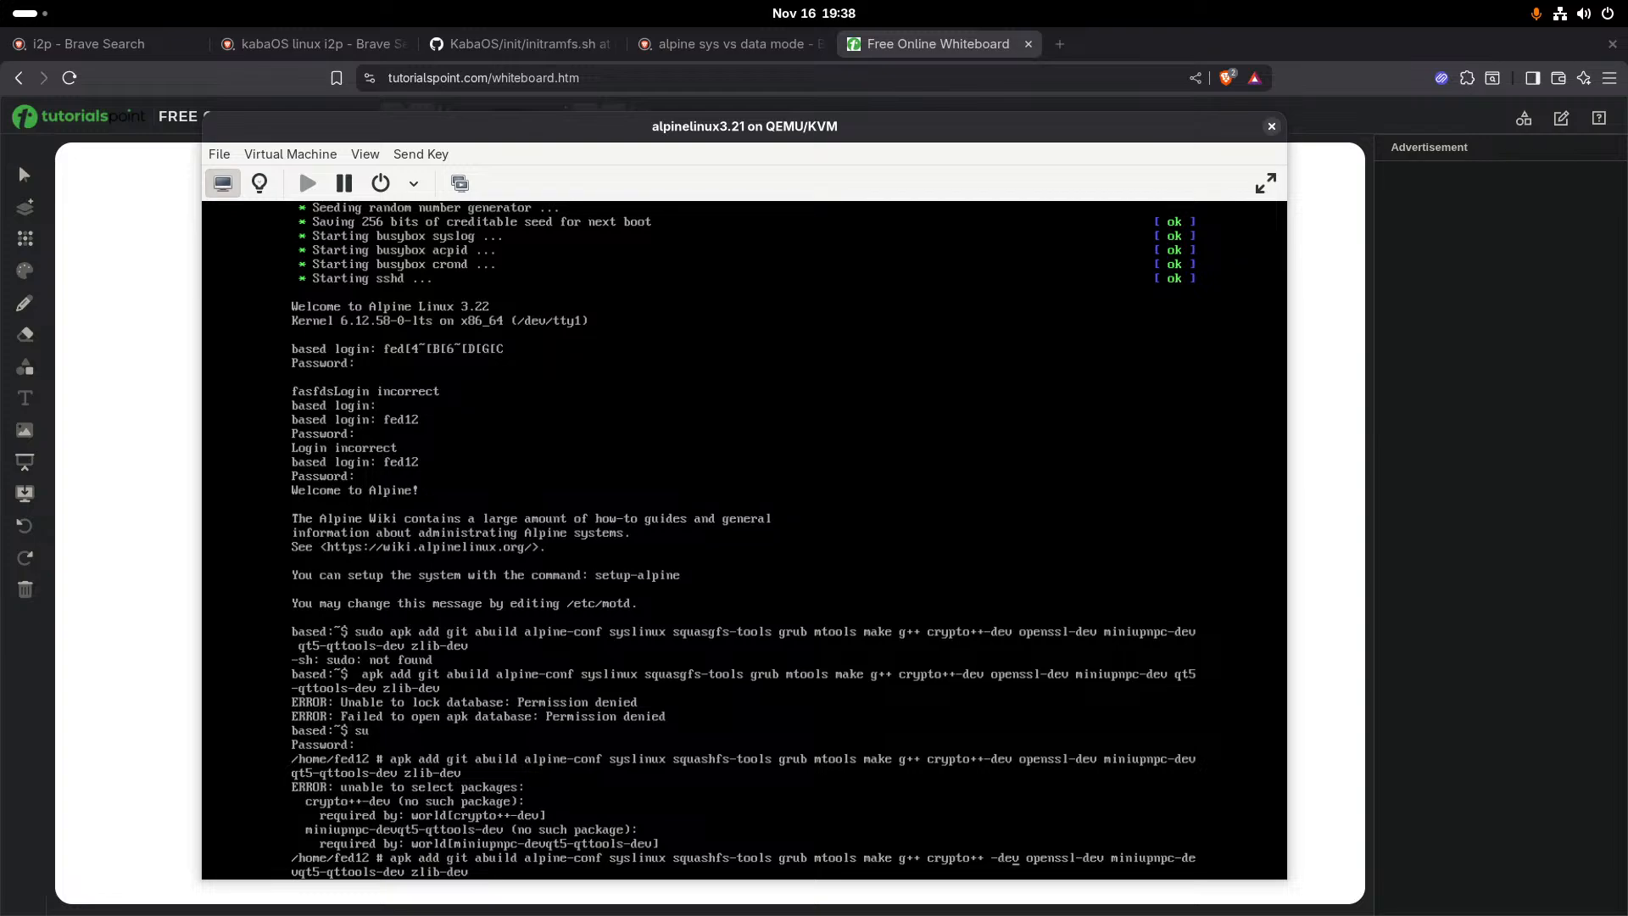
key("BackSpace")
key("BackSpace")
key("BackSpace")
key("BackSpace")
key("BackSpace")
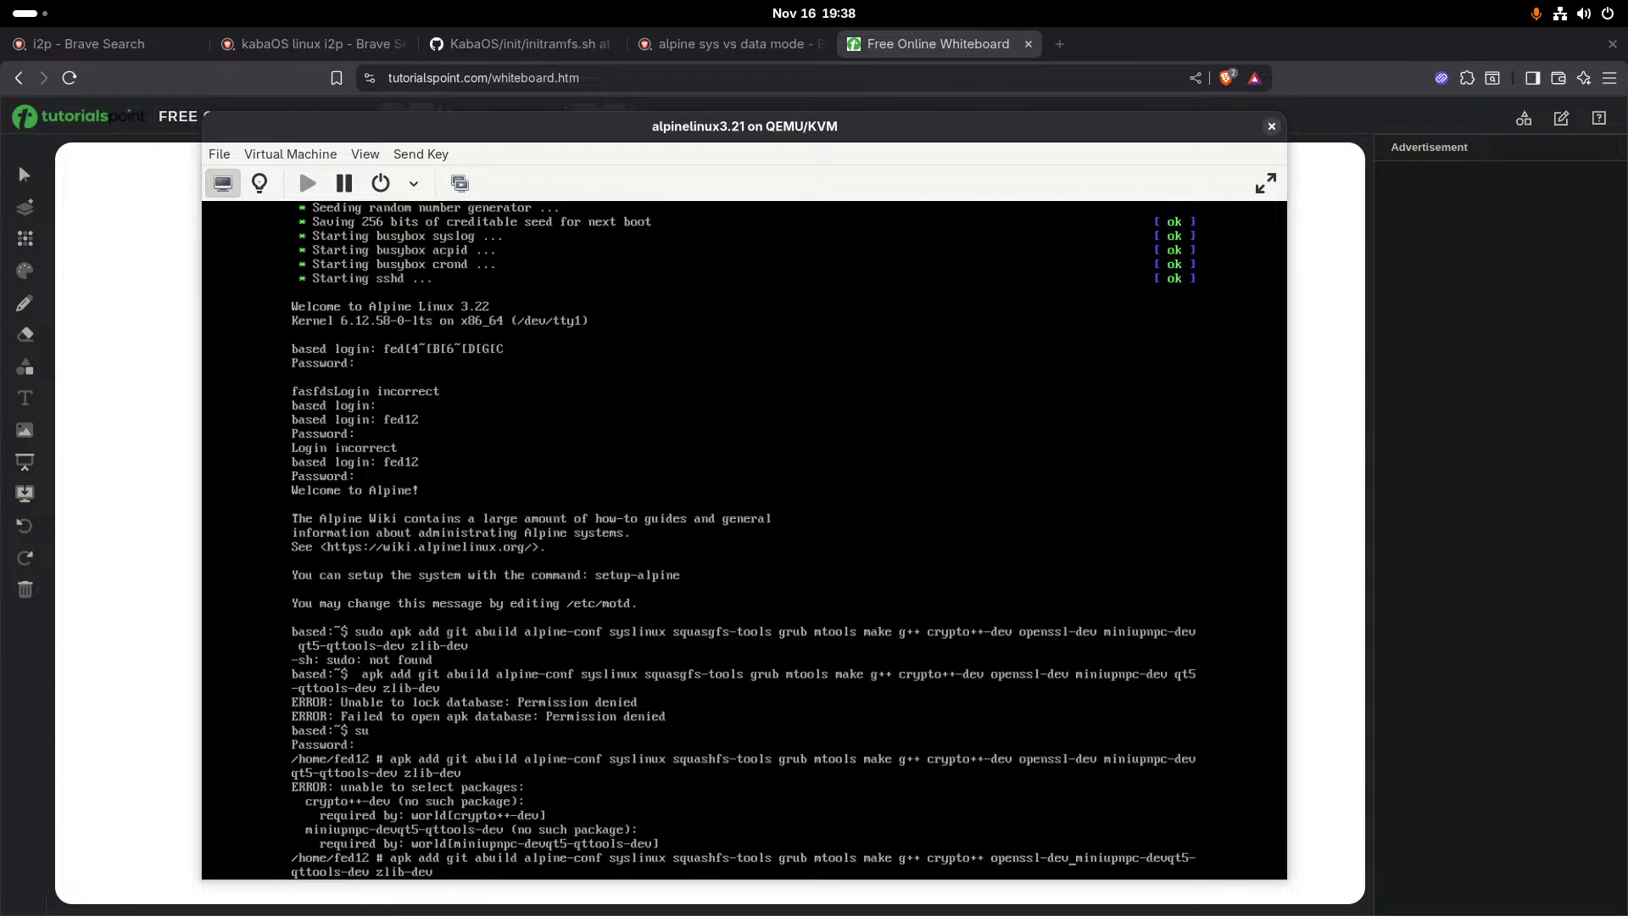
key("Right")
key("Right")
key("Right")
key("Right")
key("Right")
key("Right")
key("Right")
key("Right")
key("Right")
key("Return")
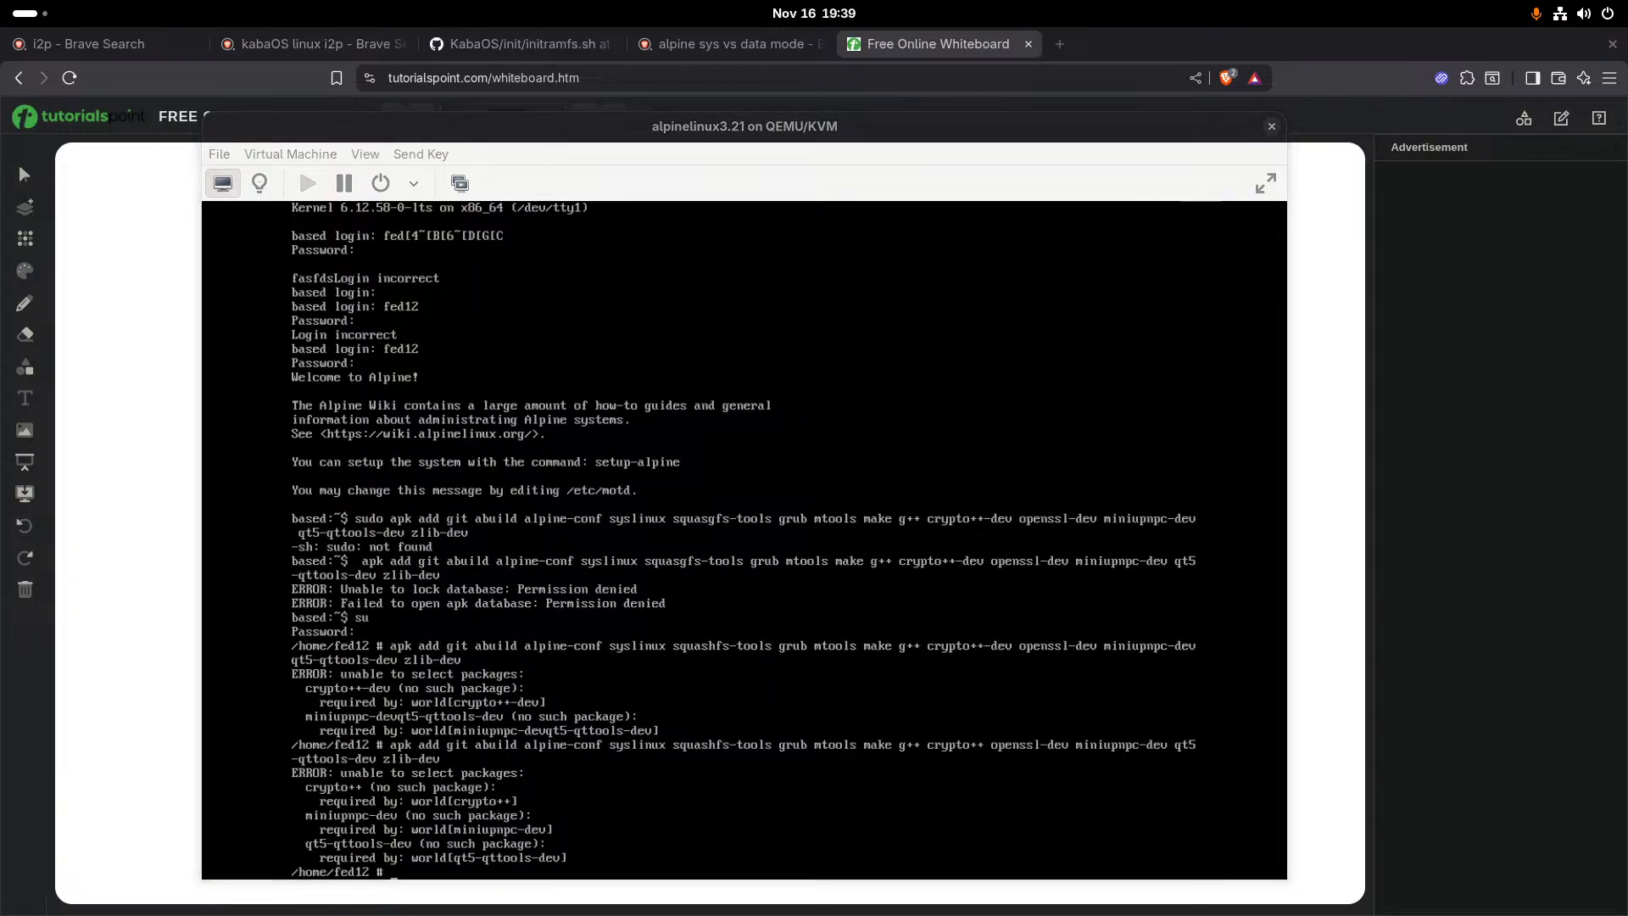
- Recall the install command, remove every package after g++, run it, and clear the terminal once the installation finishes
key("alt+Tab")
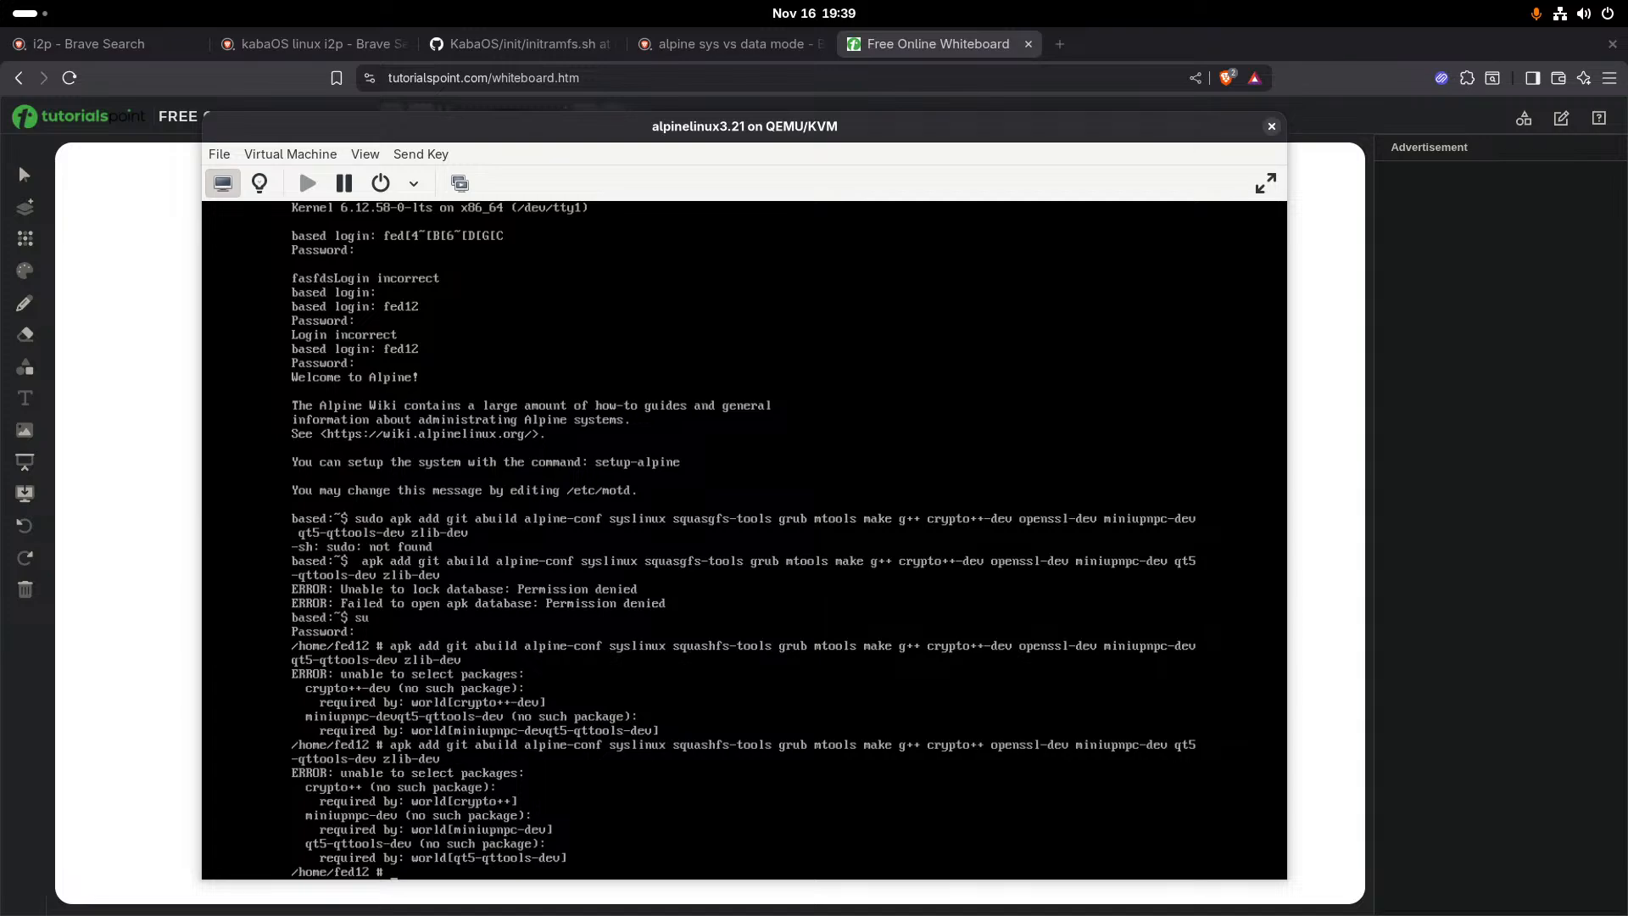
key("Up")
key("BackSpace")
key("BackSpace")
key("BackSpace")
key("BackSpace")
key("BackSpace")
key("BackSpace")
key("BackSpace")
key("BackSpace")
key("BackSpace")
key("BackSpace")
key("BackSpace")
key("BackSpace")
key("BackSpace")
key("BackSpace")
key("BackSpace")
key("BackSpace")
key("BackSpace")
key("BackSpace")
key("BackSpace")
key("BackSpace")
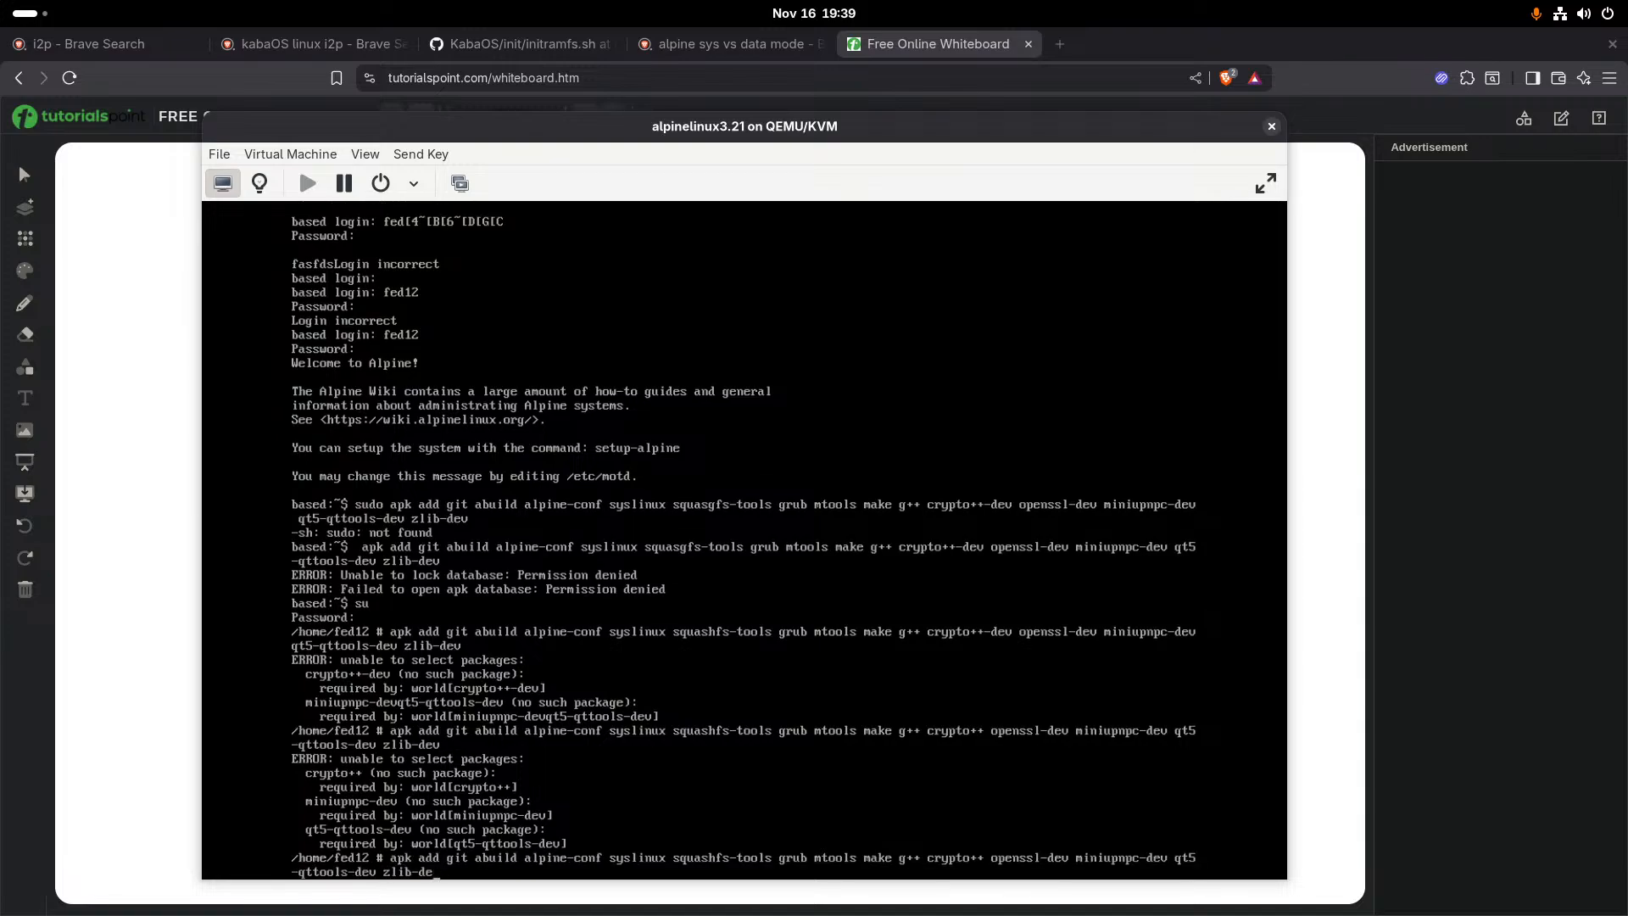
key("BackSpace")
key("BackSpace")
key("BackSpace")
key("BackSpace")
key("BackSpace")
key("BackSpace")
key("BackSpace")
key("BackSpace")
key("BackSpace")
key("BackSpace")
key("BackSpace")
key("BackSpace")
key("BackSpace")
key("BackSpace")
key("BackSpace")
key("BackSpace")
key("BackSpace")
key("BackSpace")
key("BackSpace")
key("BackSpace")
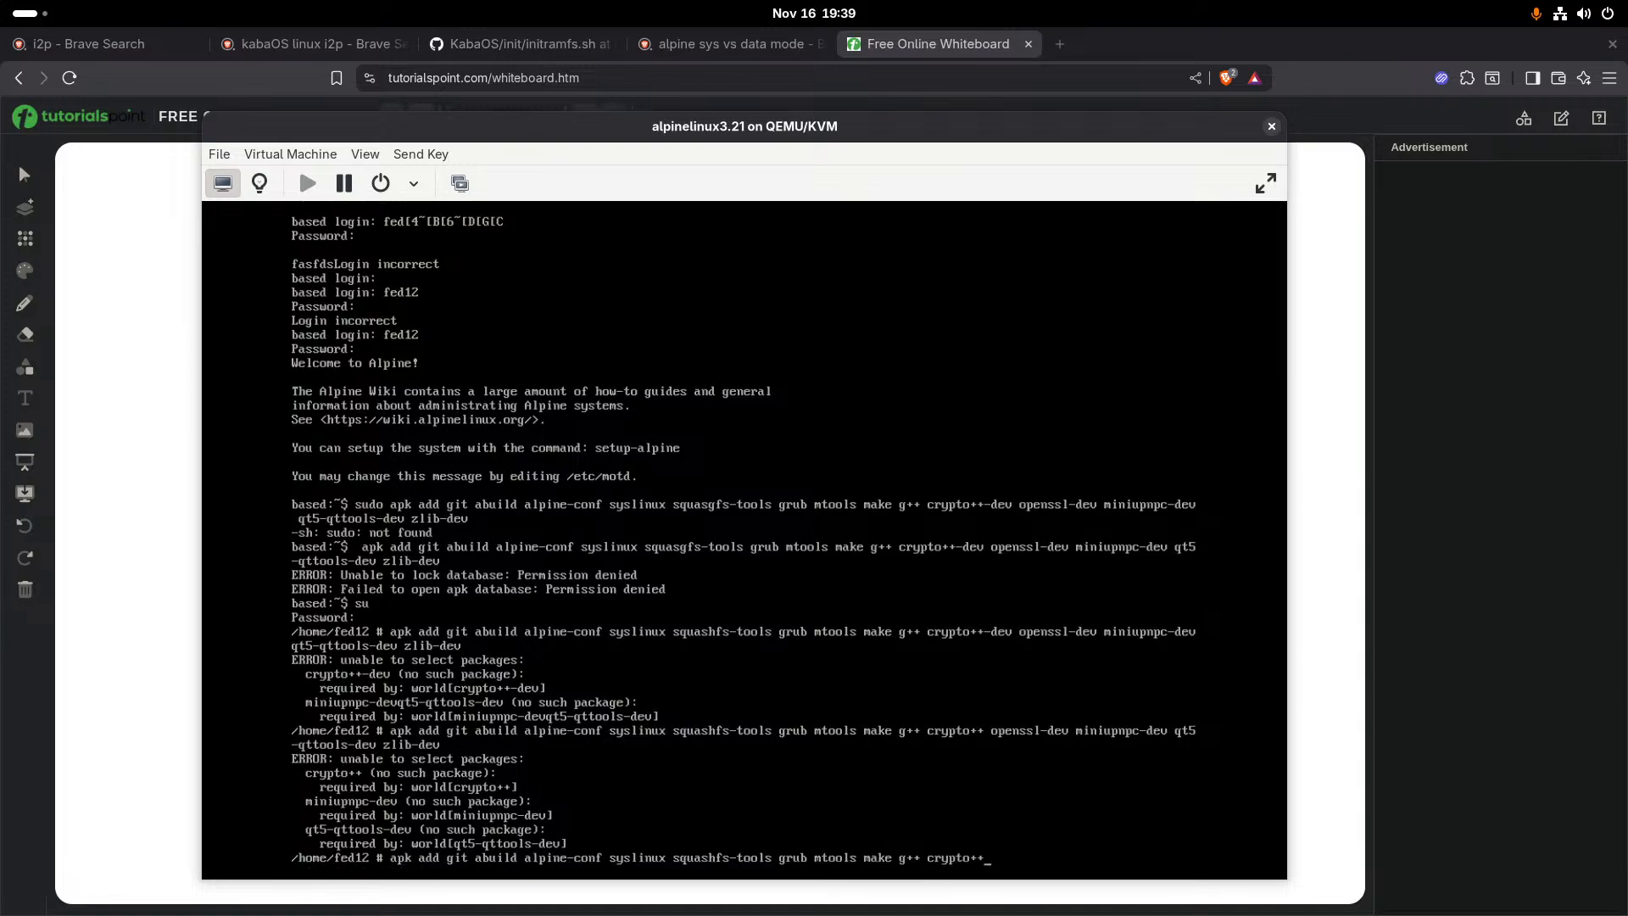
key("Return")
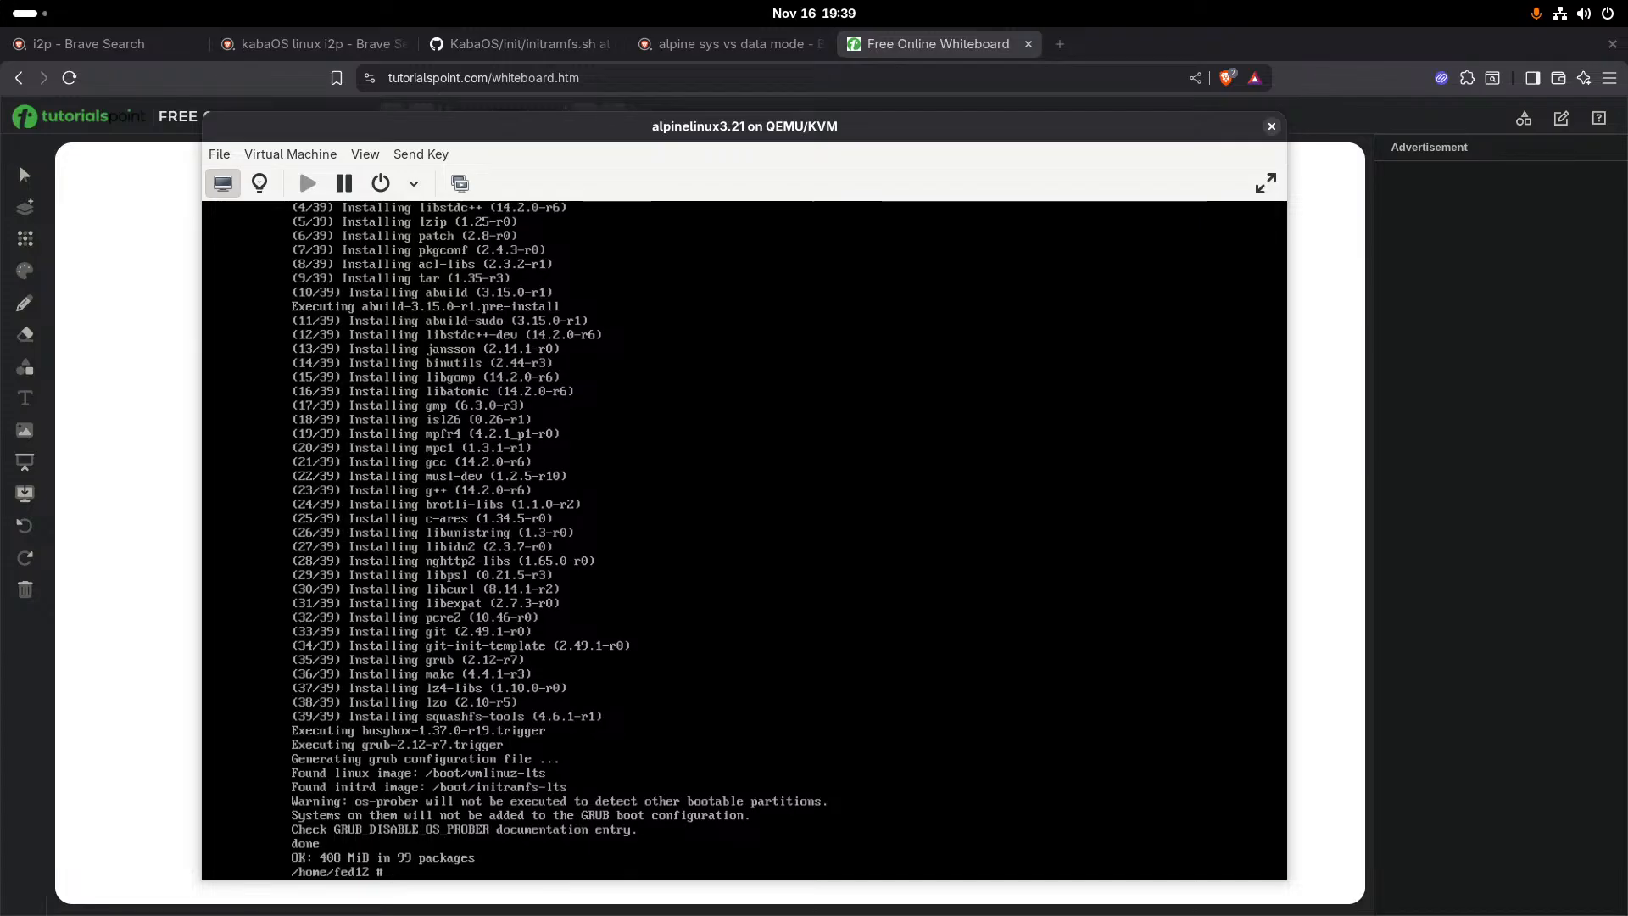
type("clear")
key("Return")
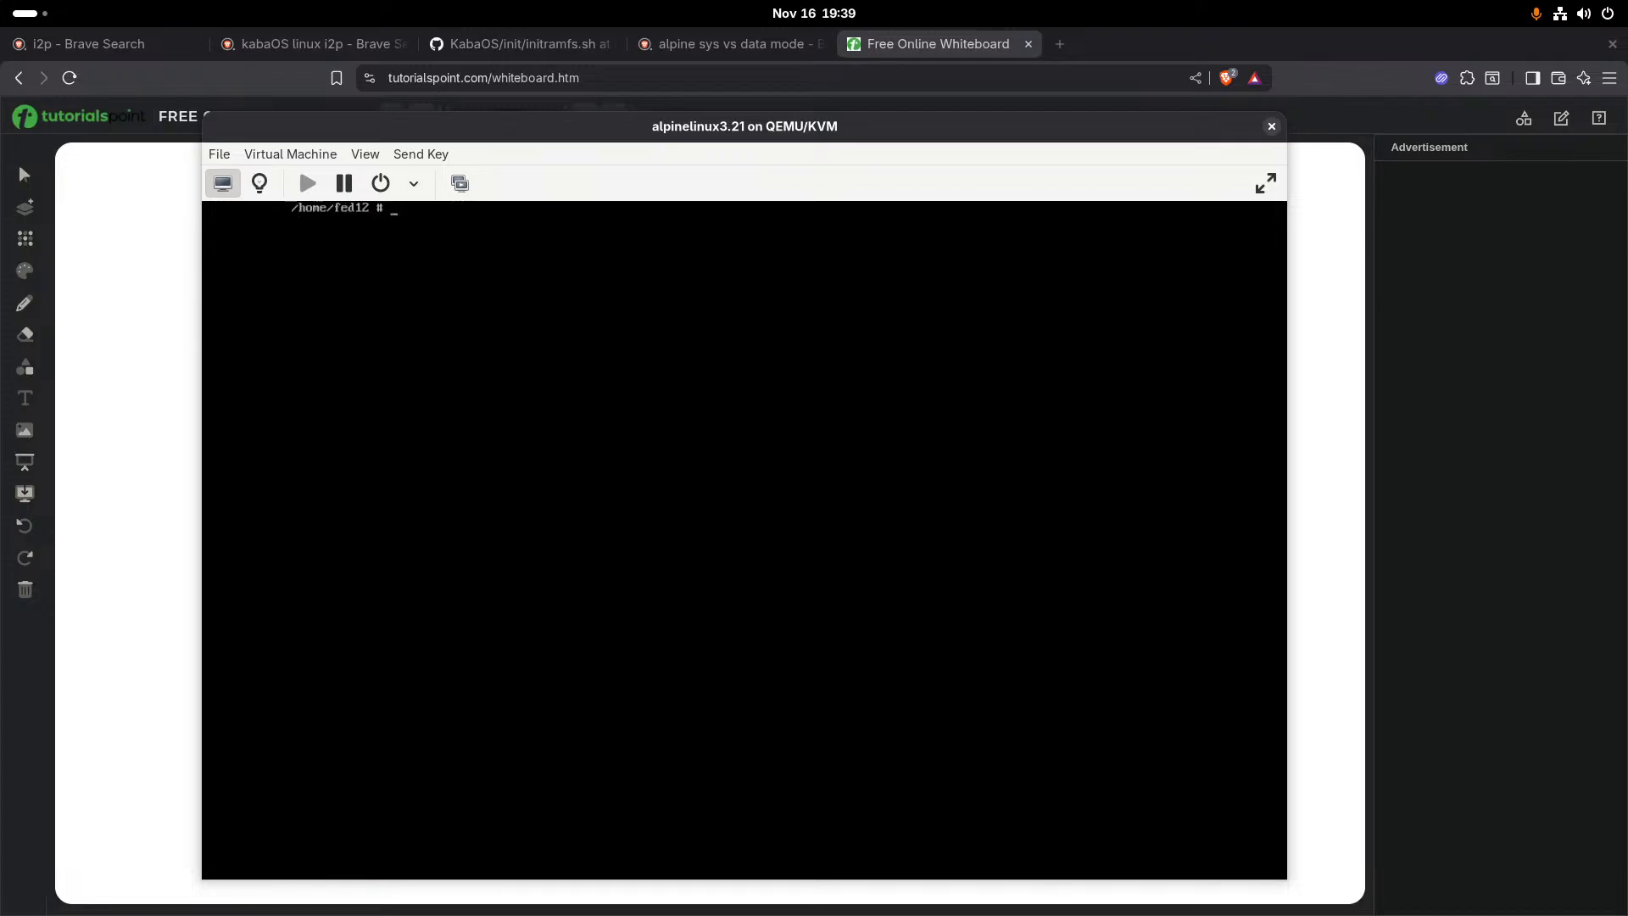
- Recall the install command, reduce its package list to crypto++-dev only, and try to install it
key("alt+Tab")
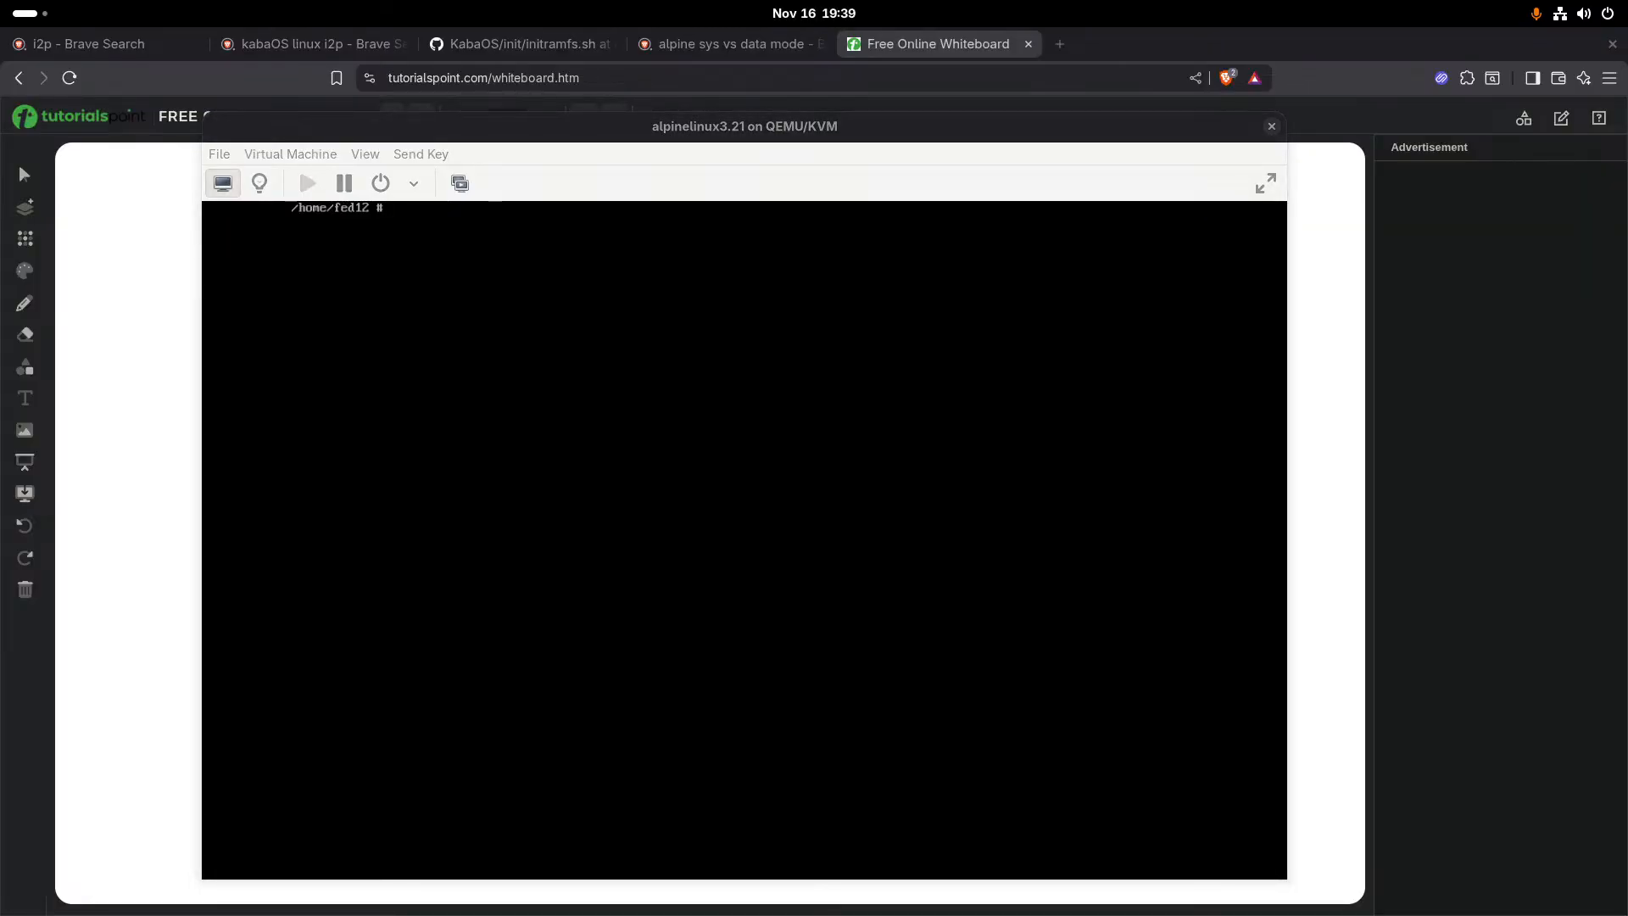
key("alt+Tab")
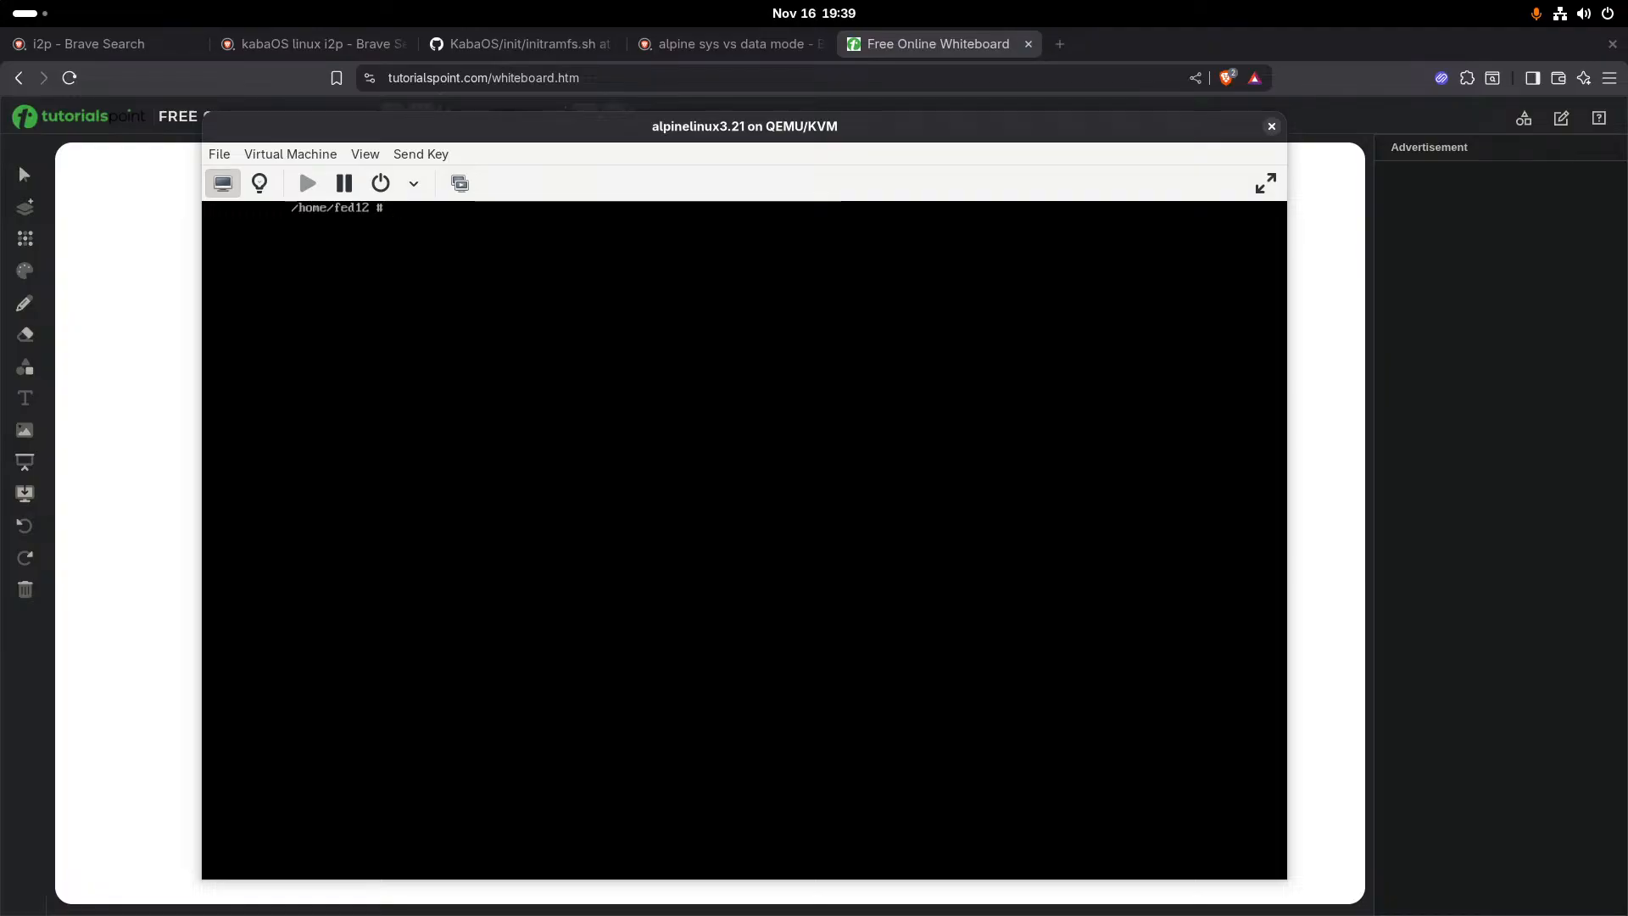
type("apk add git abuild alpine-conf syslinux squashfs-tools grub mtools make g++")
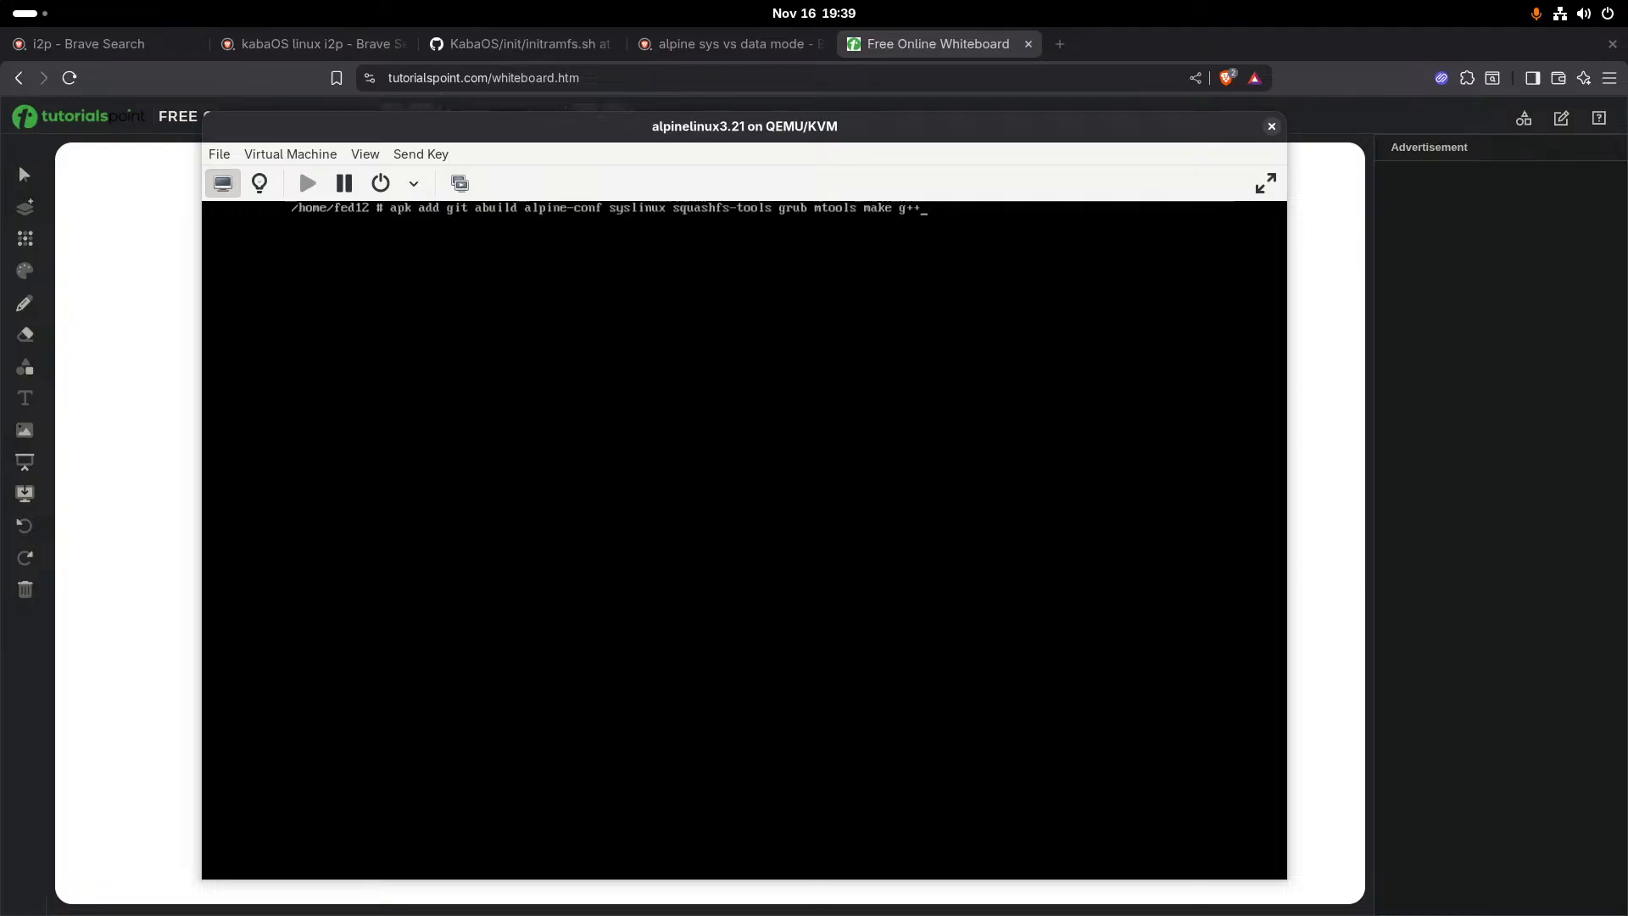
key("BackSpace")
key("BackSpace")
key("BackSpace")
key("BackSpace")
key("BackSpace")
key("BackSpace")
key("BackSpace")
key("BackSpace")
key("BackSpace")
key("BackSpace")
key("BackSpace")
key("BackSpace")
key("BackSpace")
key("BackSpace")
key("BackSpace")
key("BackSpace")
key("BackSpace")
key("BackSpace")
key("BackSpace")
key("BackSpace")
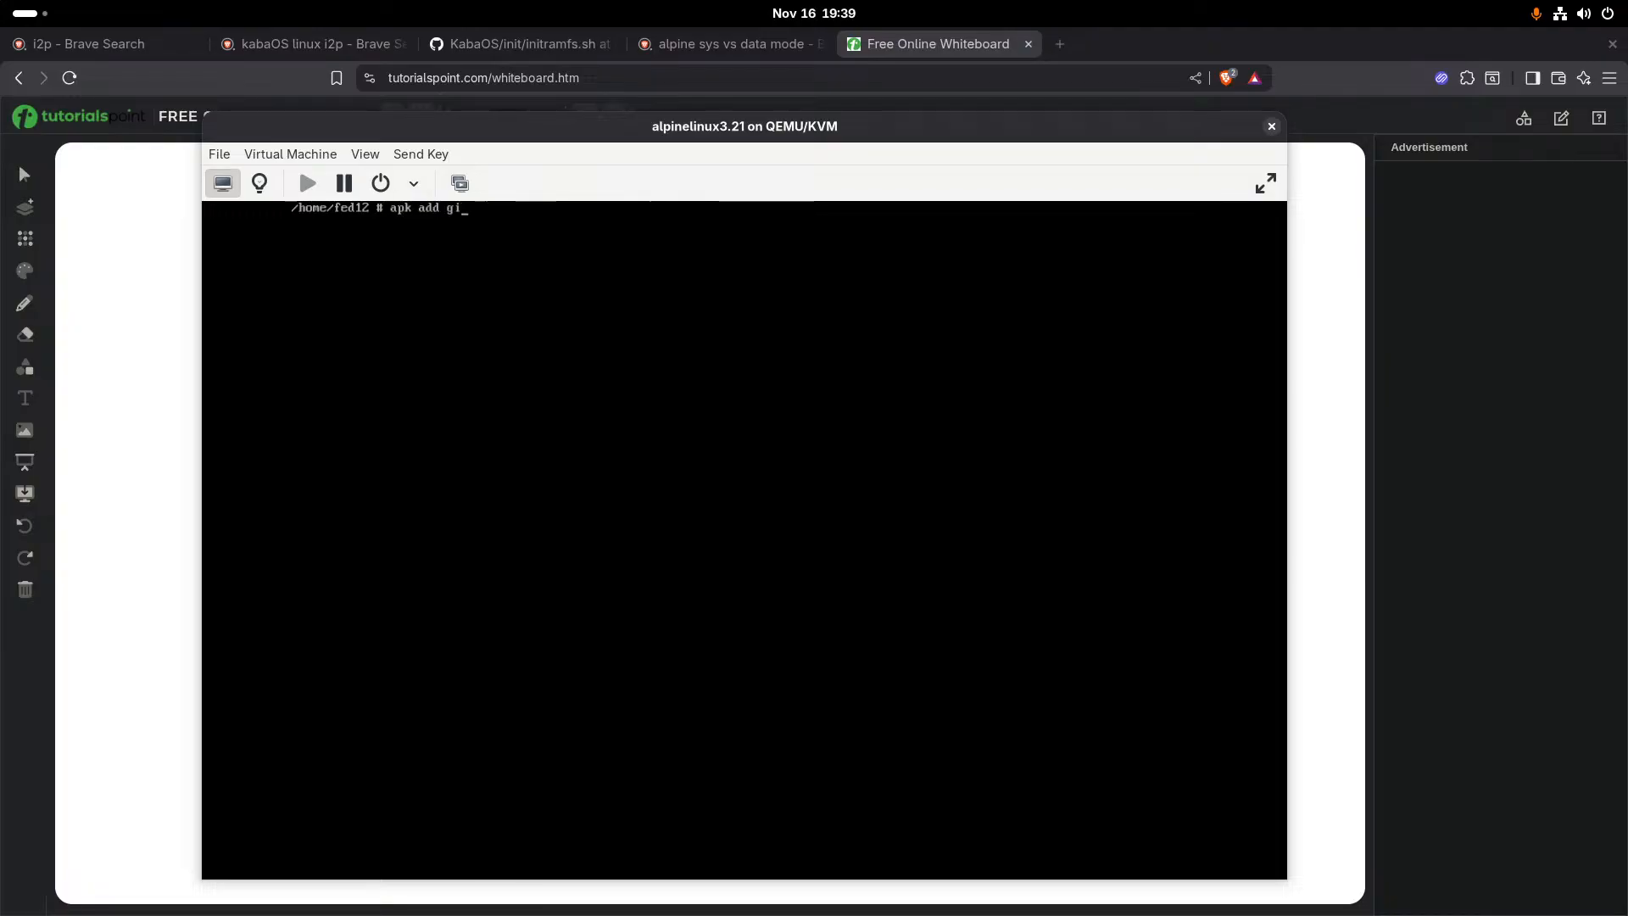
key("BackSpace")
key("BackSpace")
type("cr")
type("ypot")
key("BackSpace")
key("BackSpace")
type("to++-dev")
key("Return")
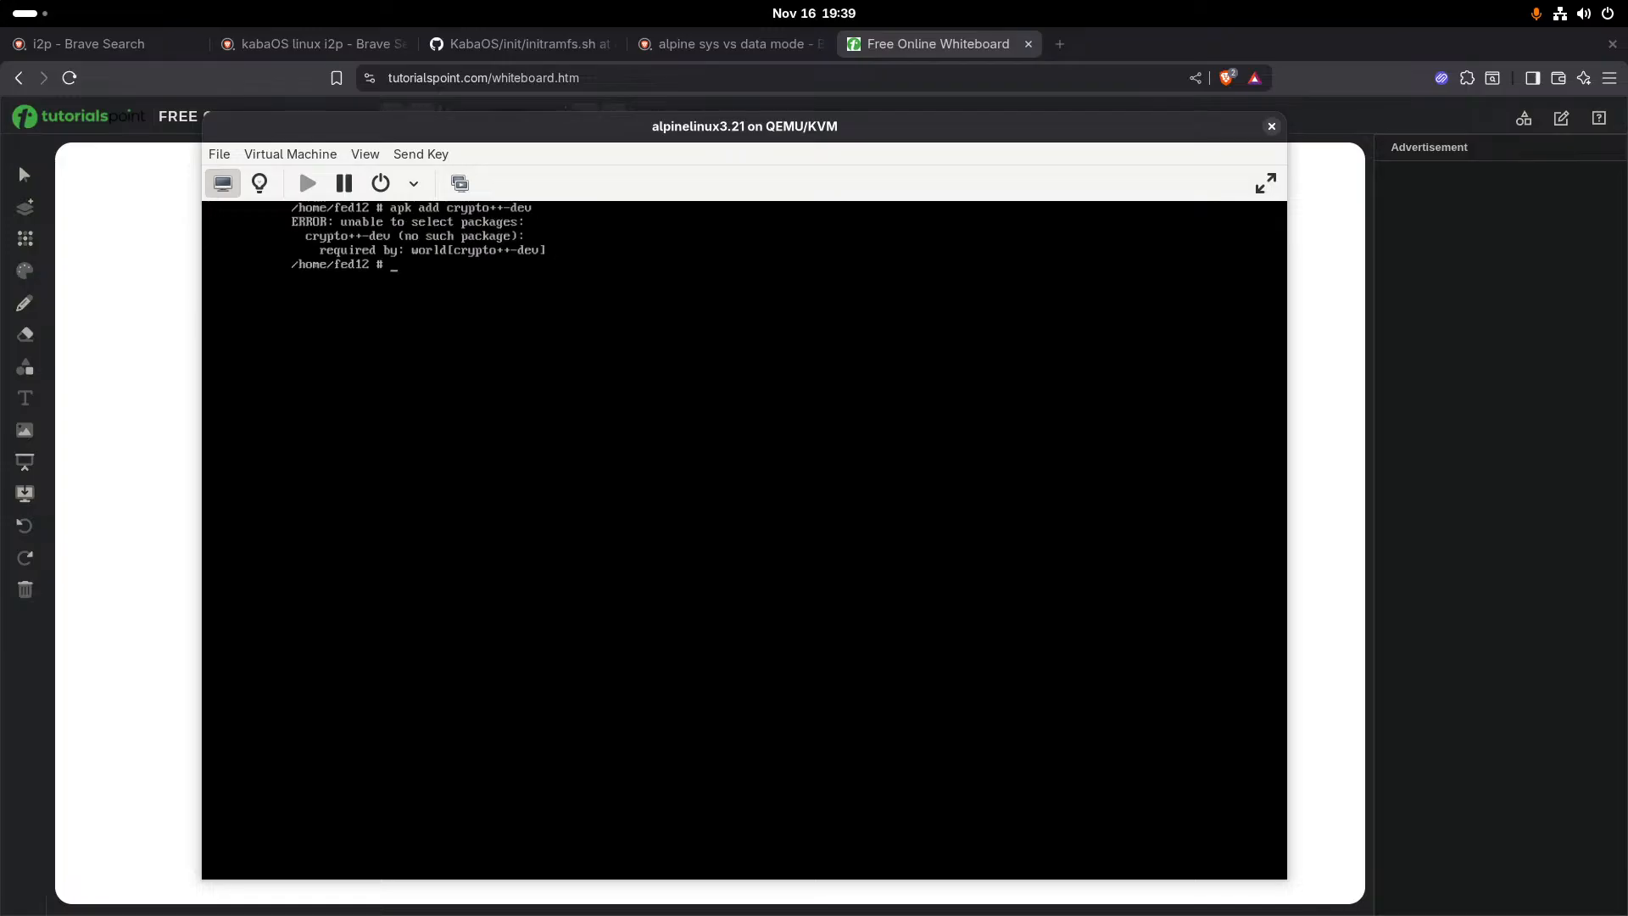
- Shorten the package name in the last command to crypto++ and try to install it
key("Up")
key("BackSpace")
key("BackSpace")
key("BackSpace")
key("BackSpace")
key("Return")
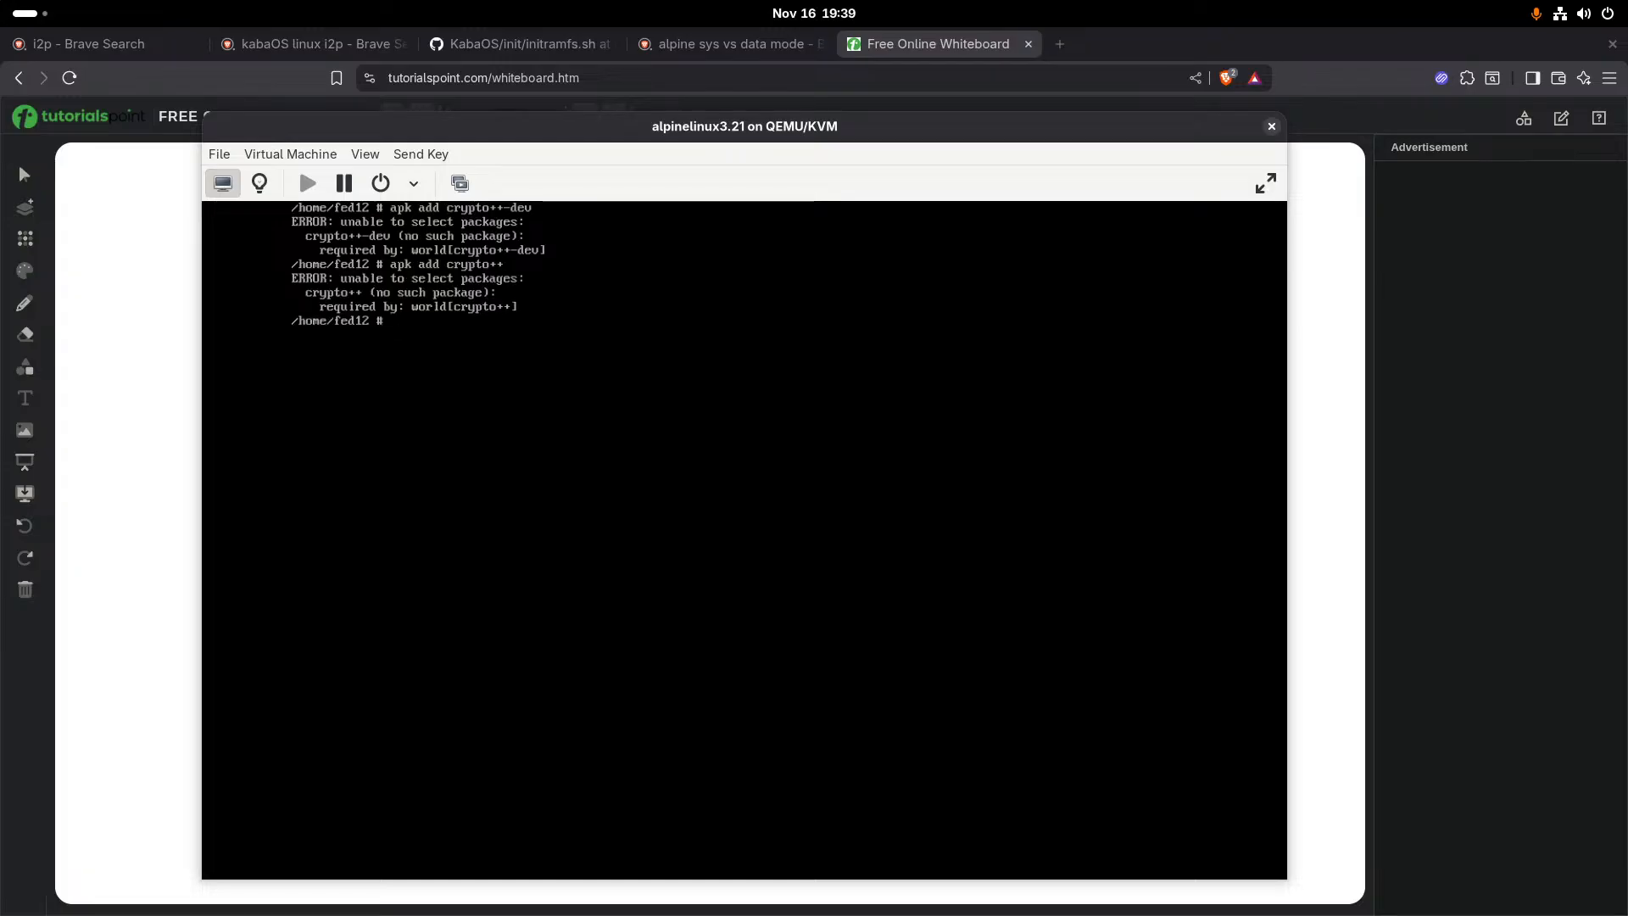
- Replace the package name in the last command with world and try to install it
key("Up")
key("BackSpace")
key("BackSpace")
key("BackSpace")
key("BackSpace")
key("BackSpace")
key("BackSpace")
key("BackSpace")
type("world")
key("Return")
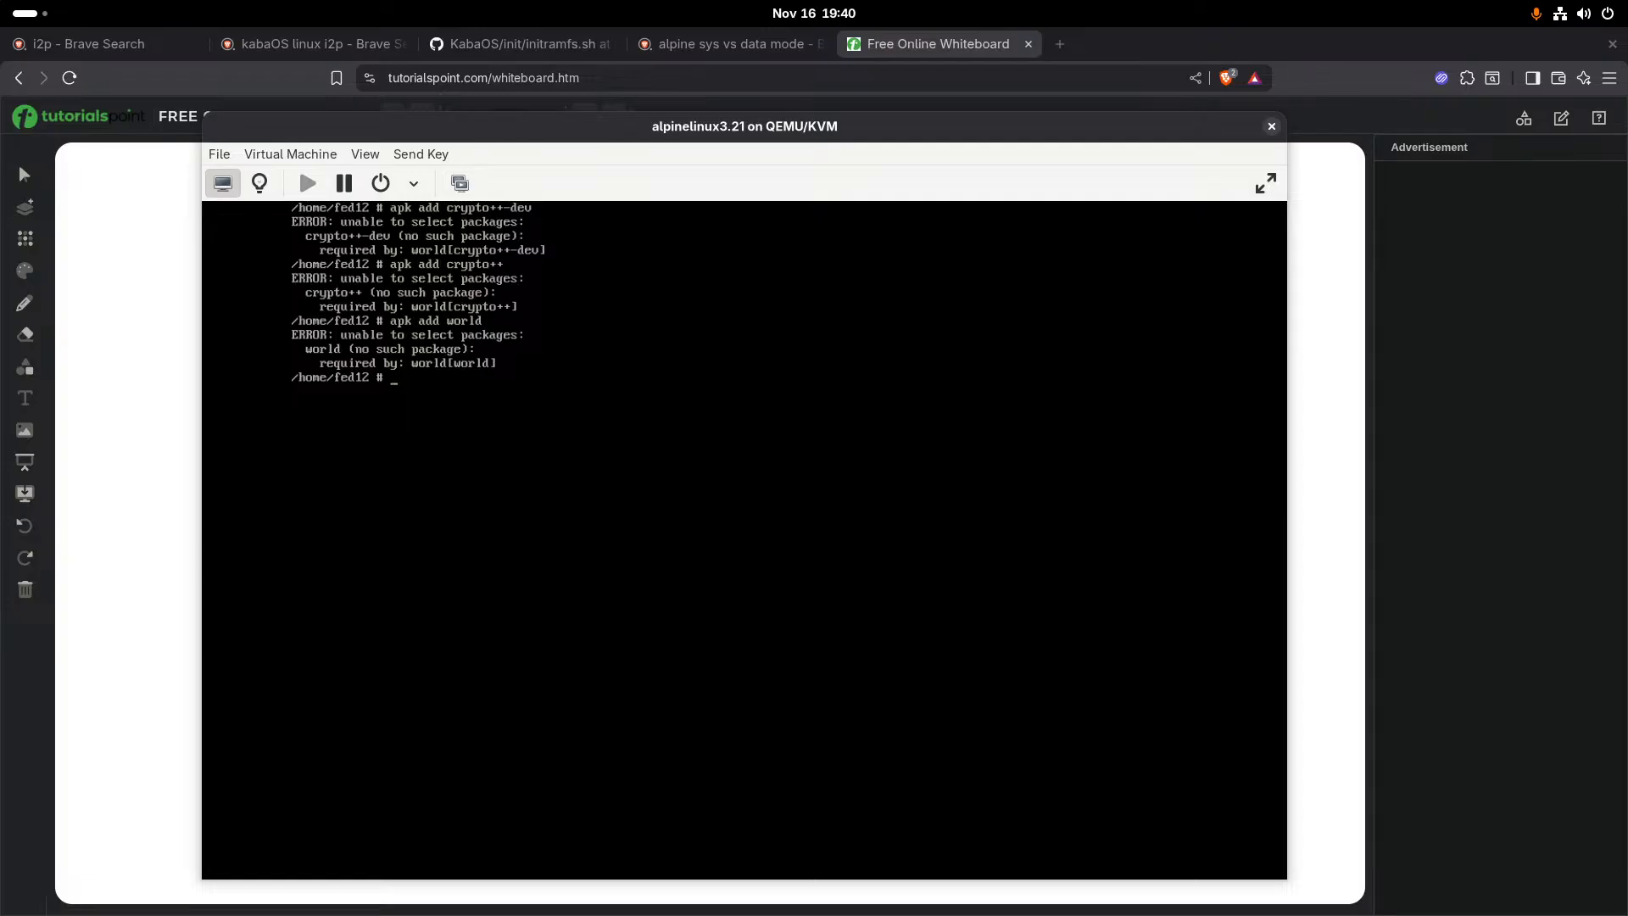
key("alt+Tab")
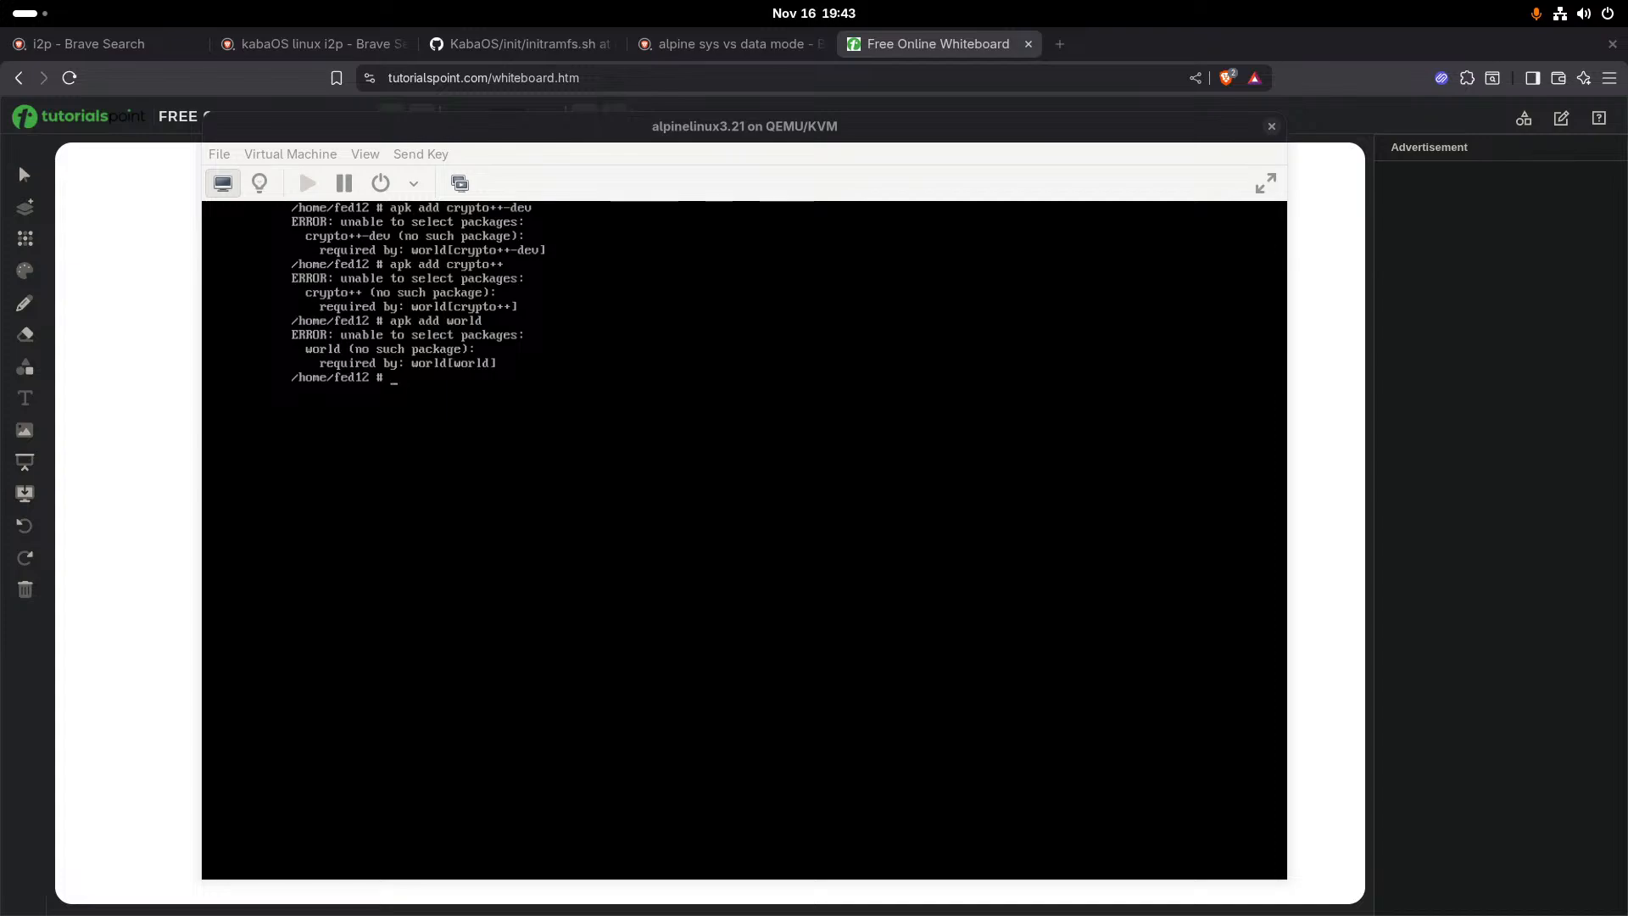
left_click(166, 525)
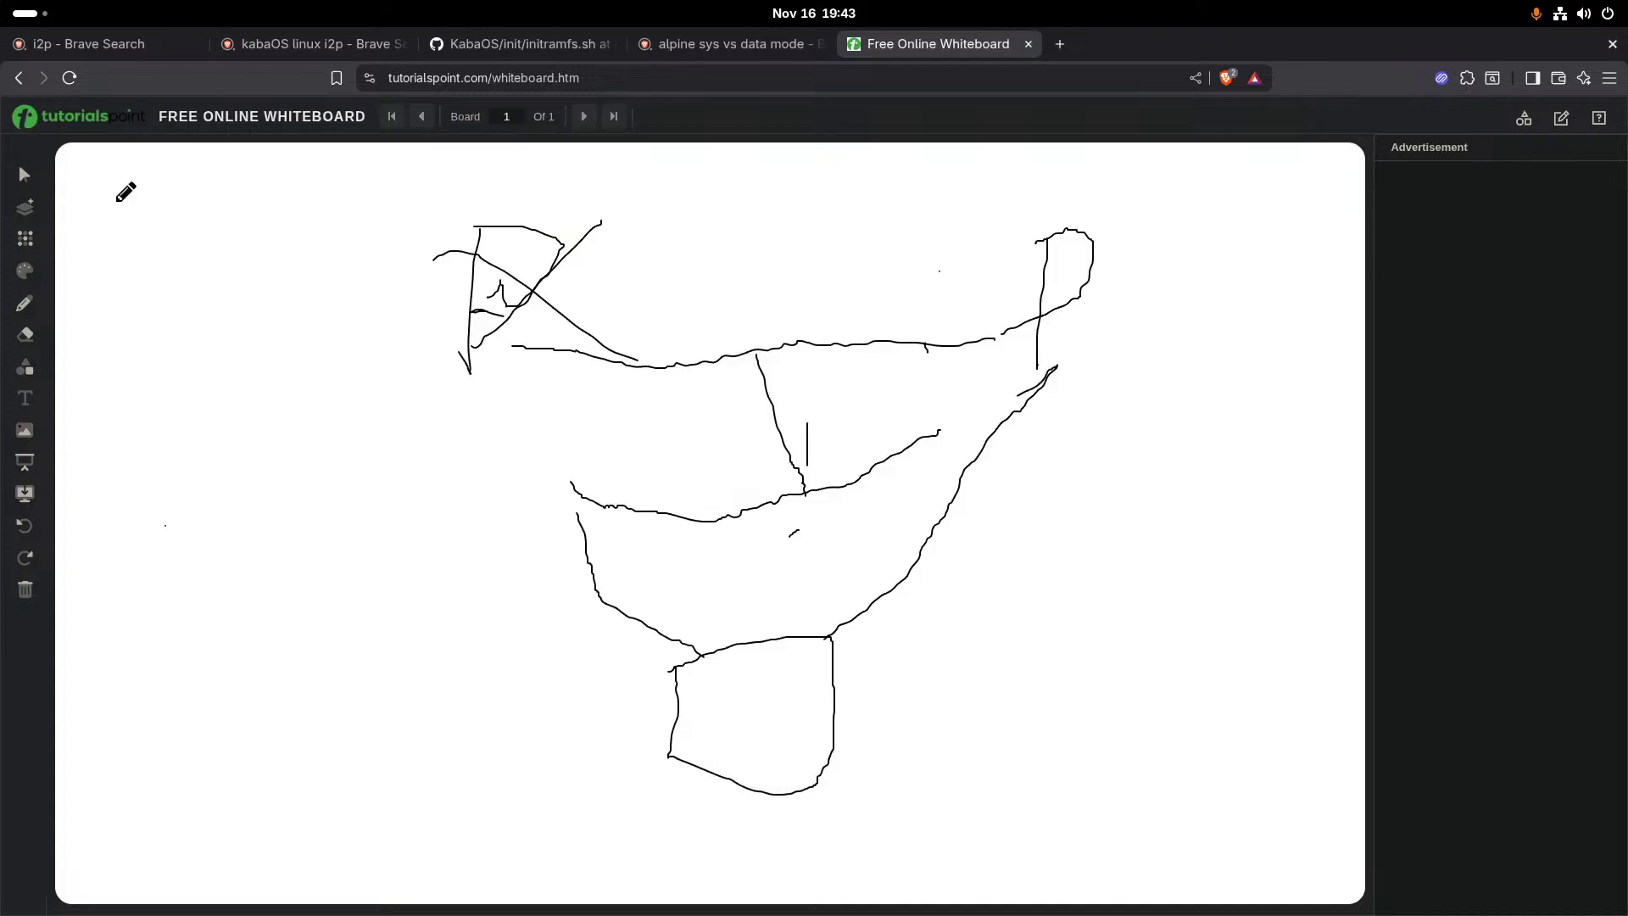
key("super")
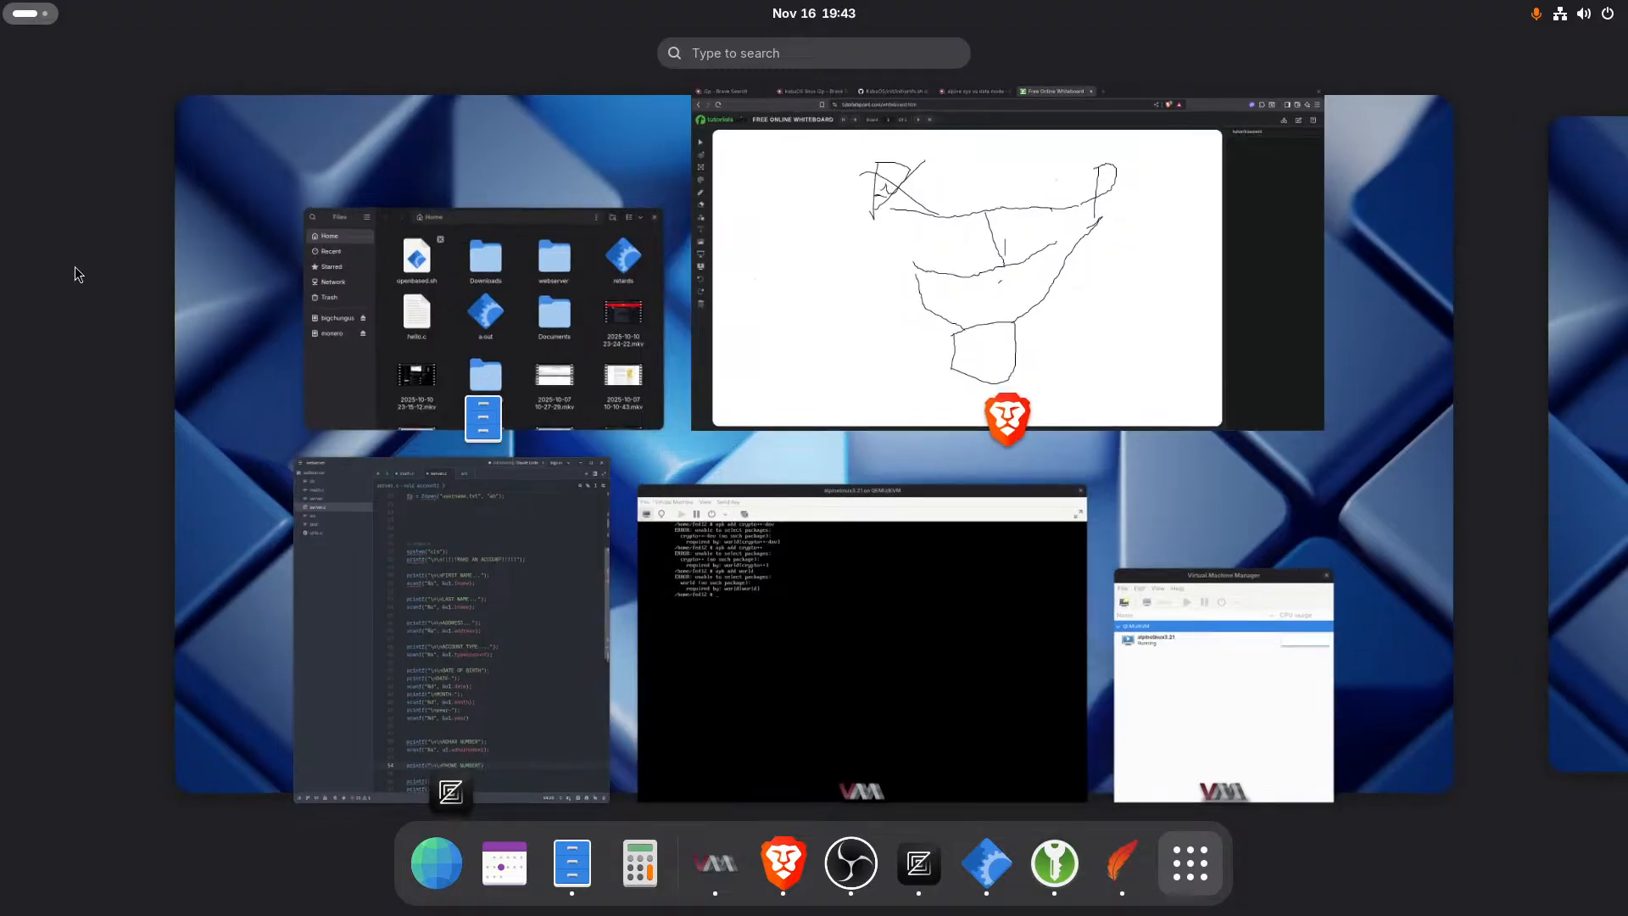
left_click(1041, 145)
key("super")
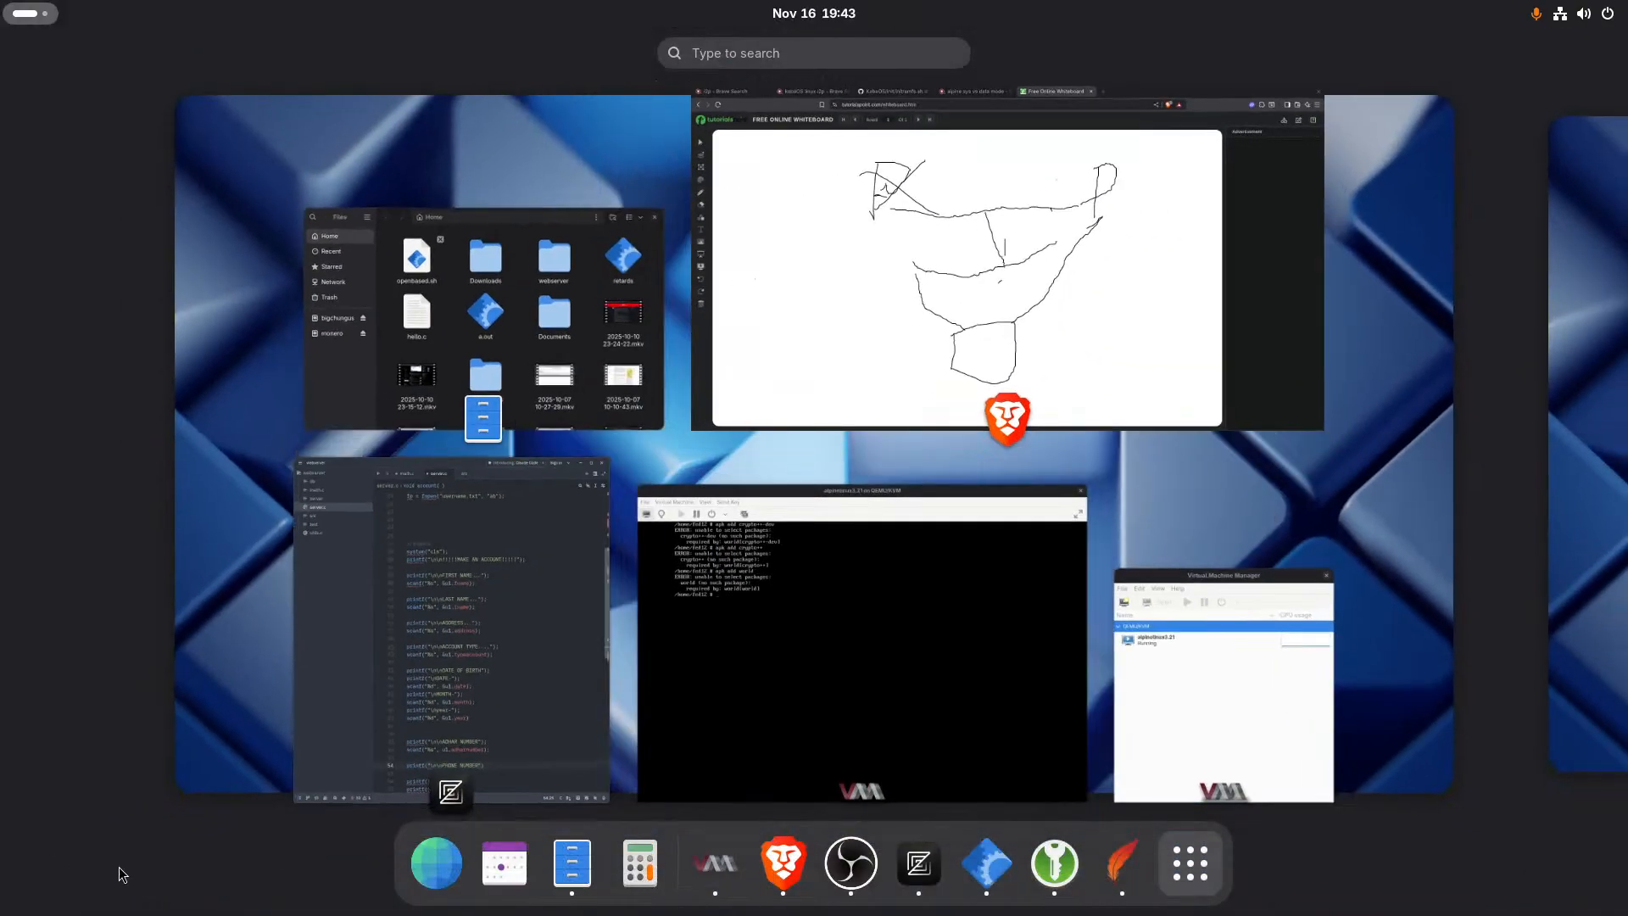
left_click(985, 571)
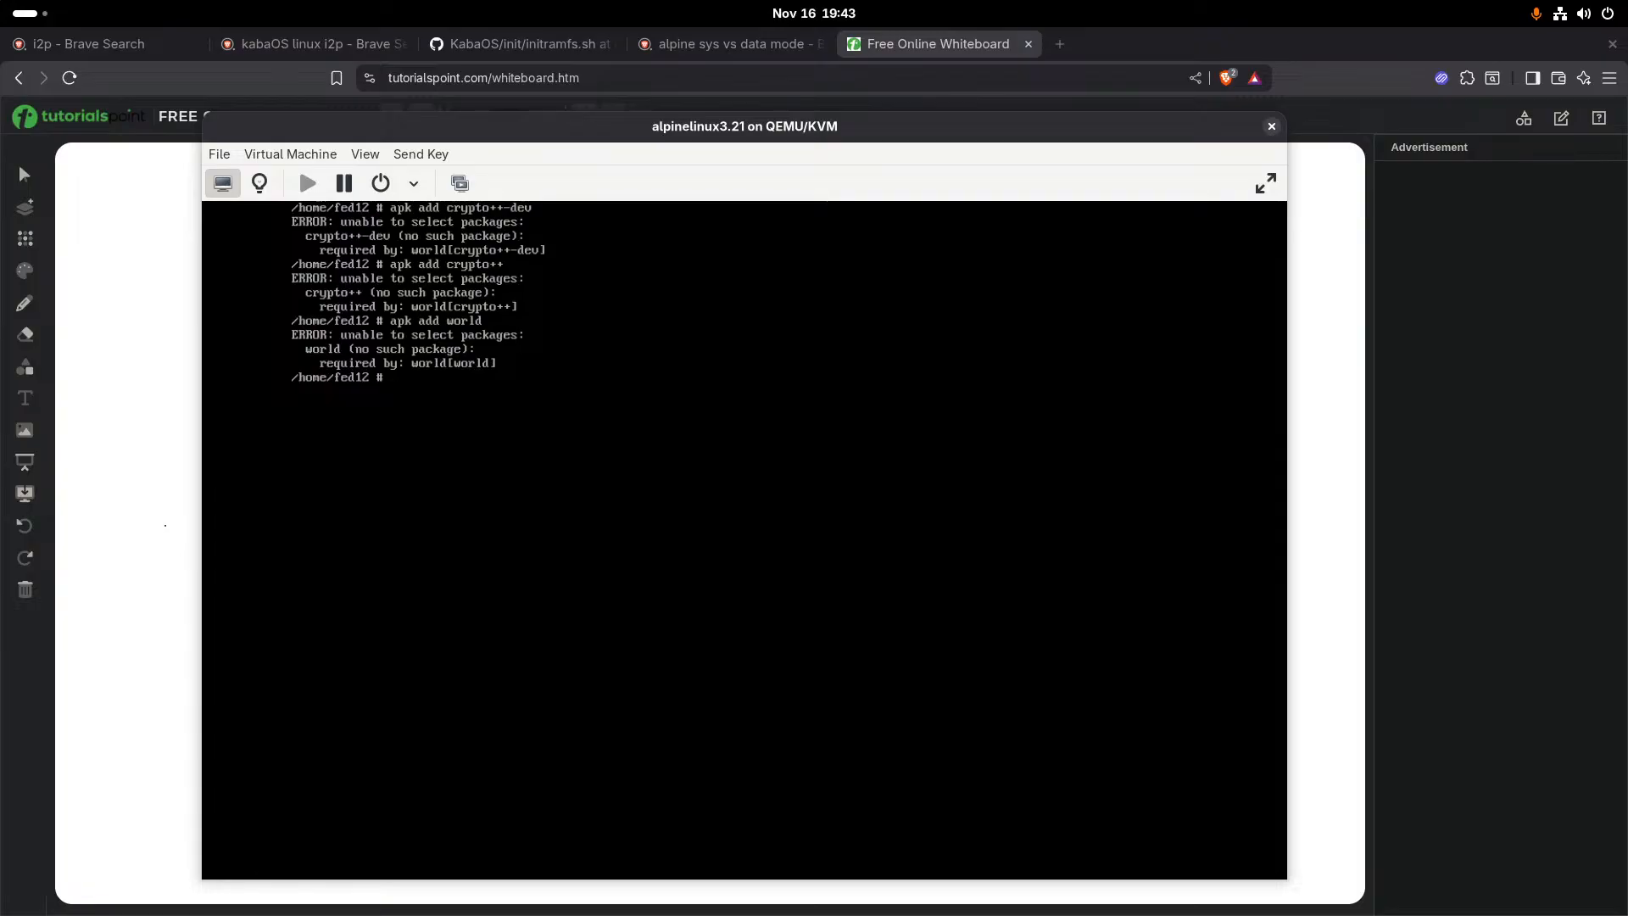
- Try to launch the nano text editor from the root prompt in the virtual machine
type("suo")
key("BackSpace")
key("BackSpace")
type("an")
key("BackSpace")
key("BackSpace")
type("no")
type("n")
type("o")
key("Return")
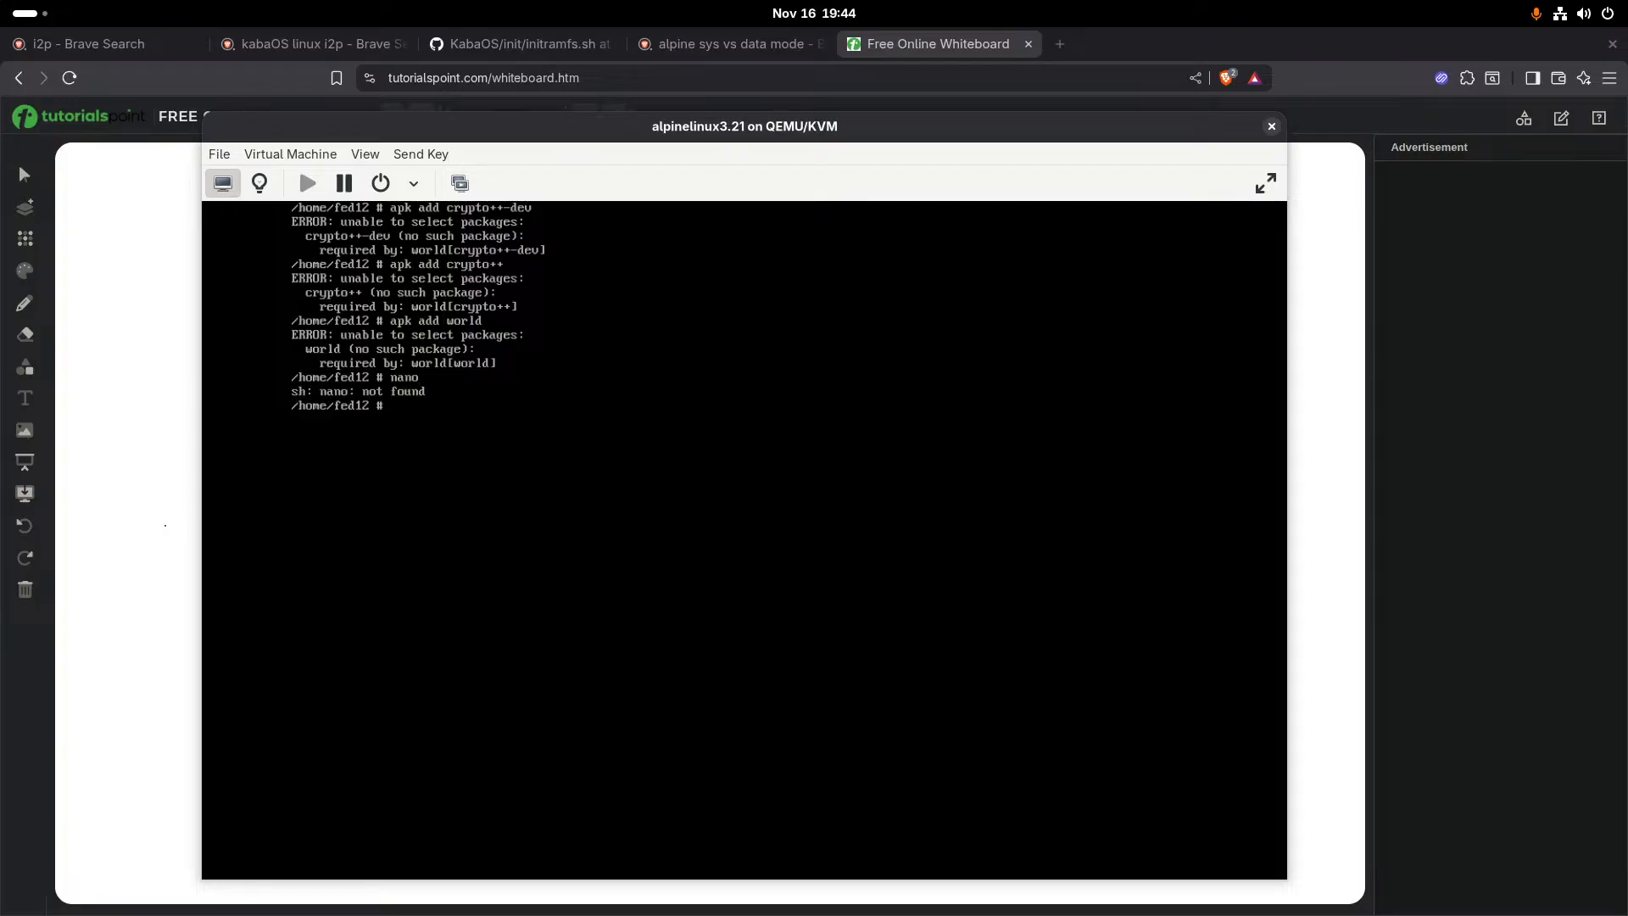
- Install the nano text editor with apk
type("a")
type("pl")
type(" add nano")
key("Return")
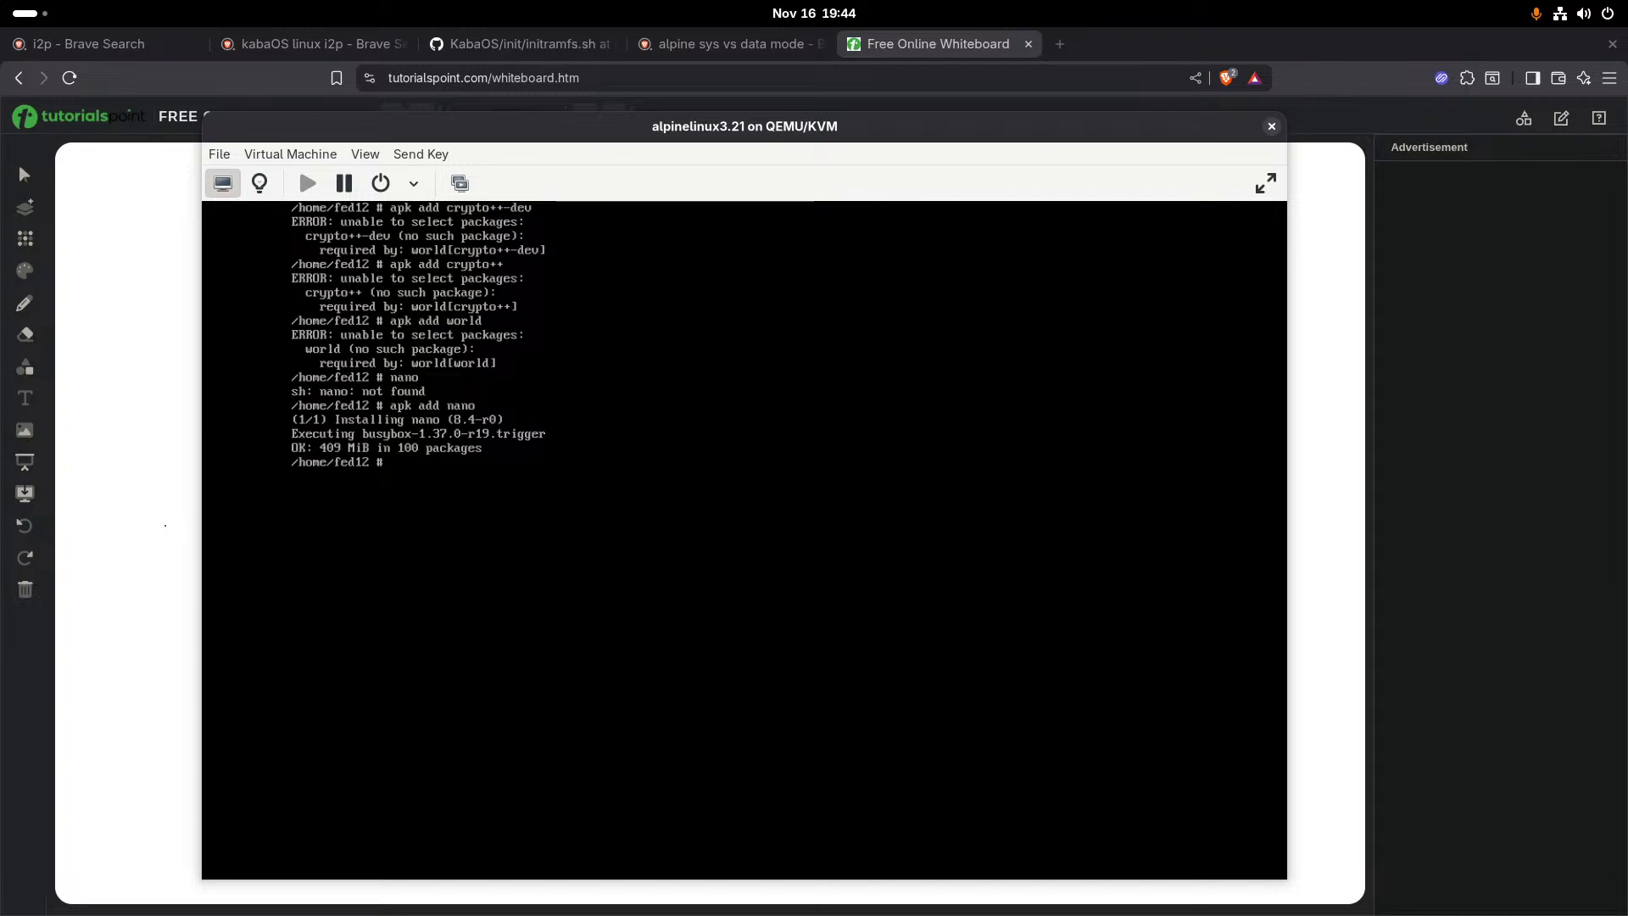
- Open the /etc/apk/repositories file in nano from the root prompt
type("nan")
key("Tab")
key("Tab")
key("Tab")
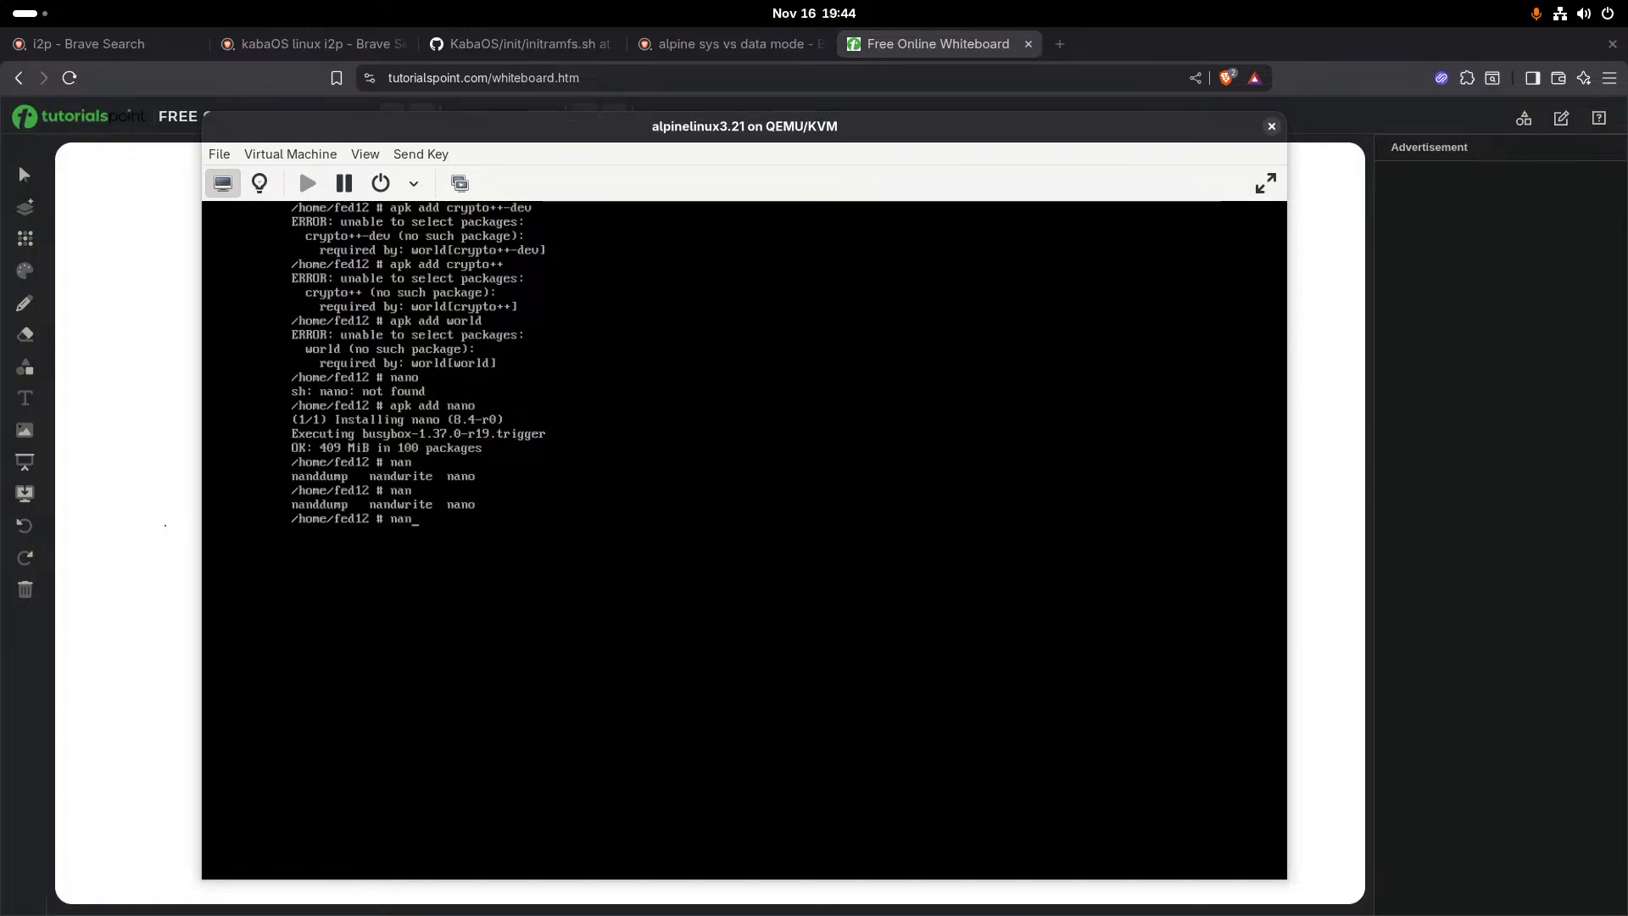
type("o /er")
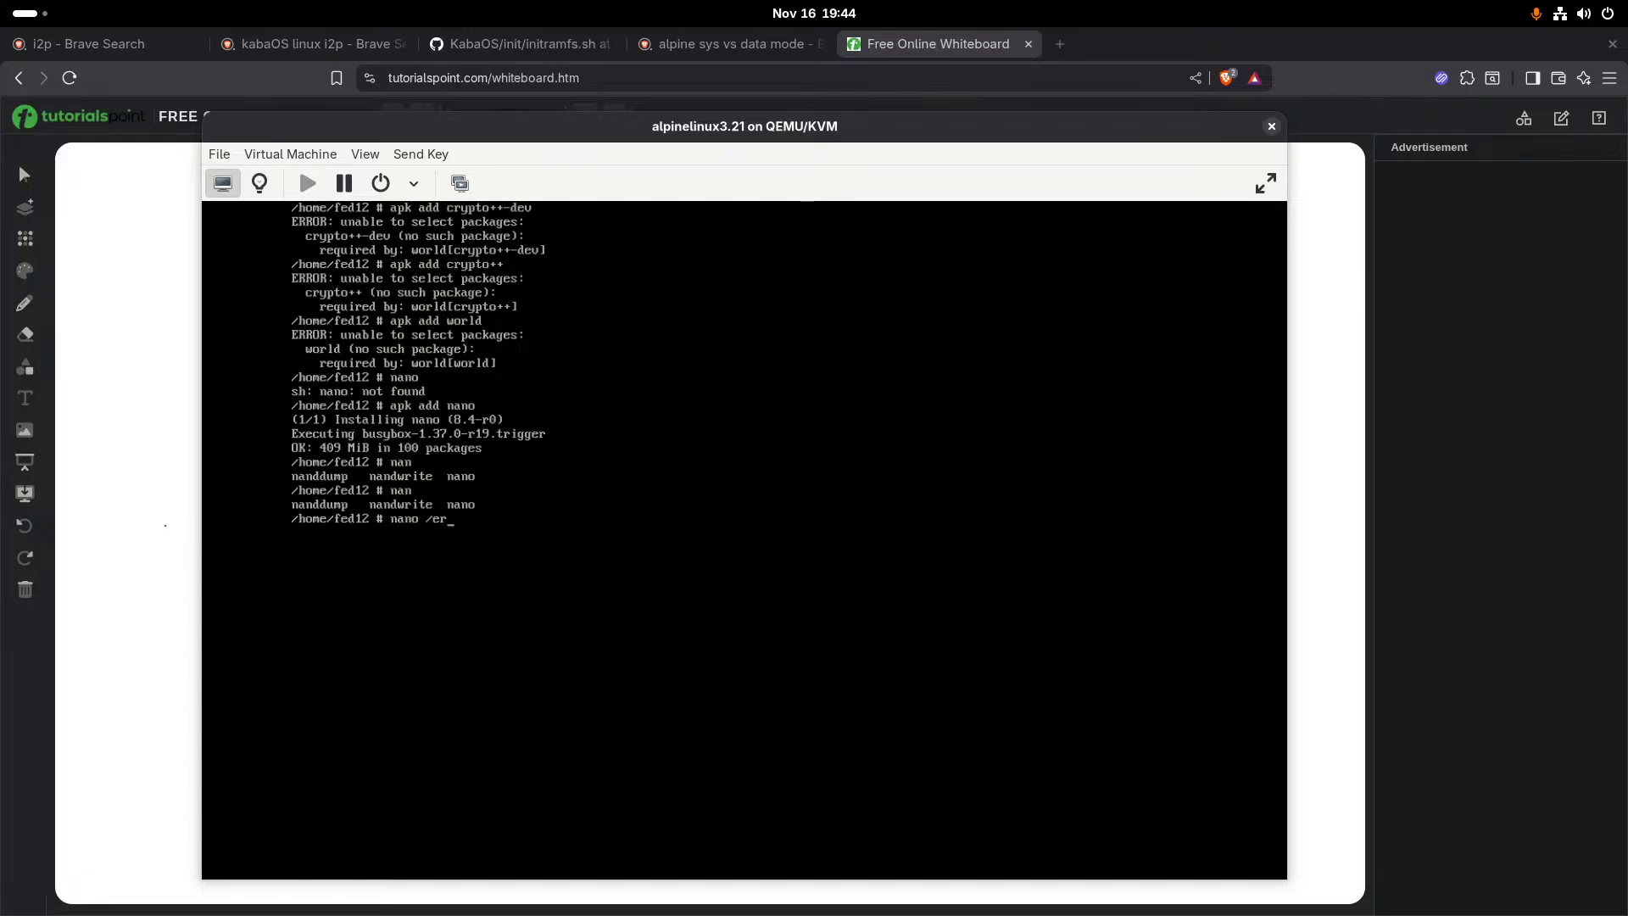
key("BackSpace")
key("Tab")
type("ap")
key("Tab")
type("repo")
key("Tab")
key("Return")
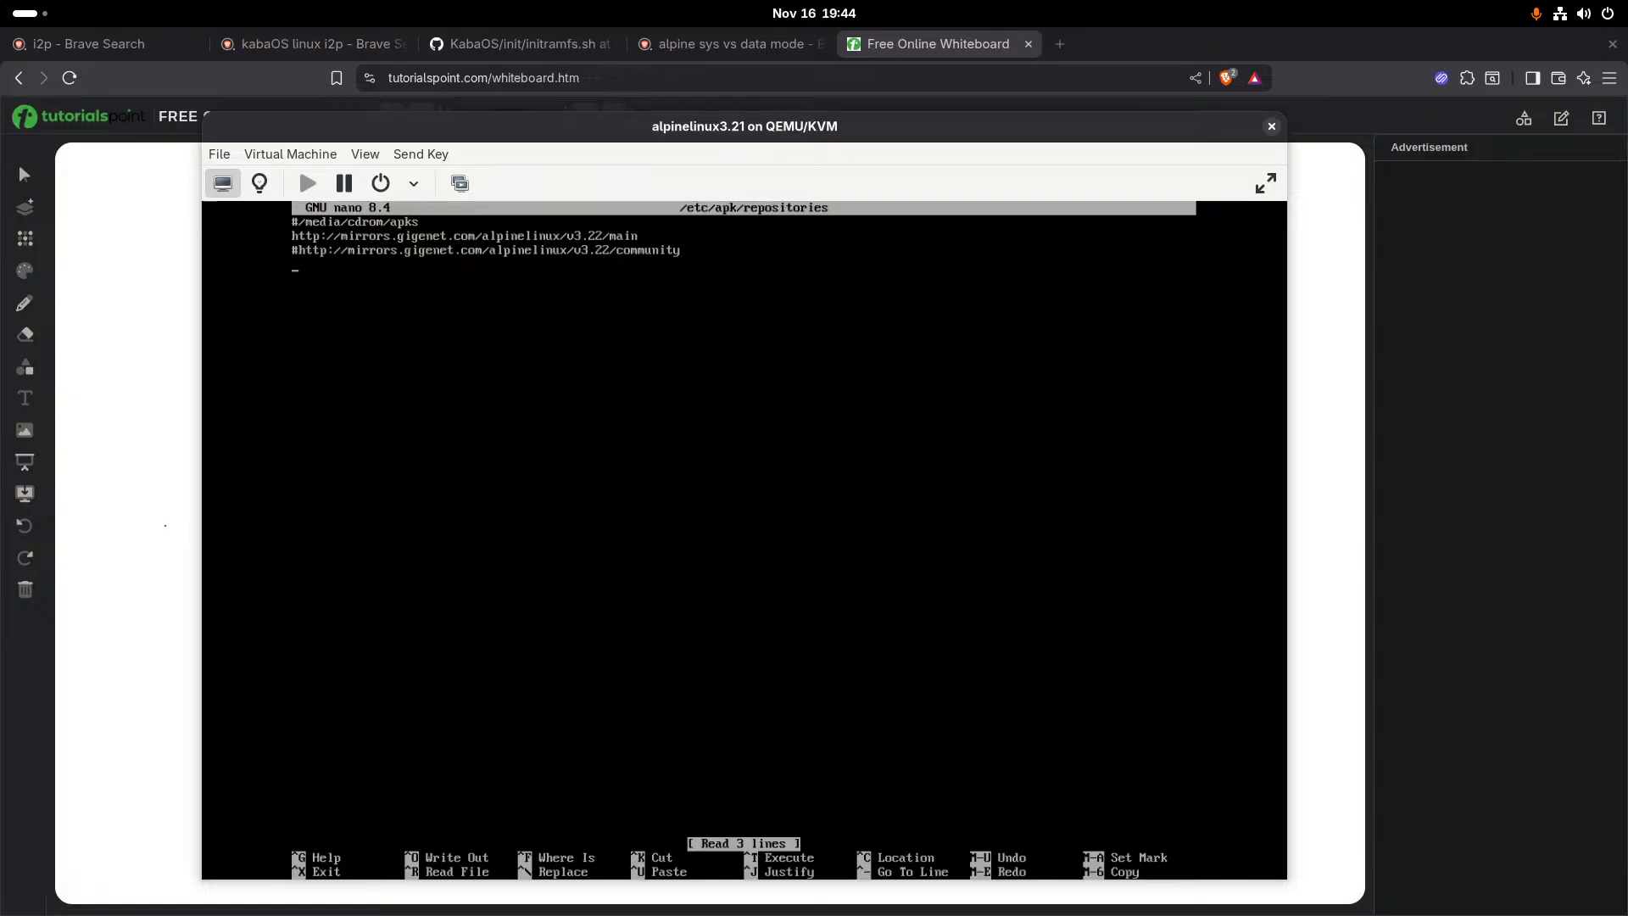
type("https://dl")
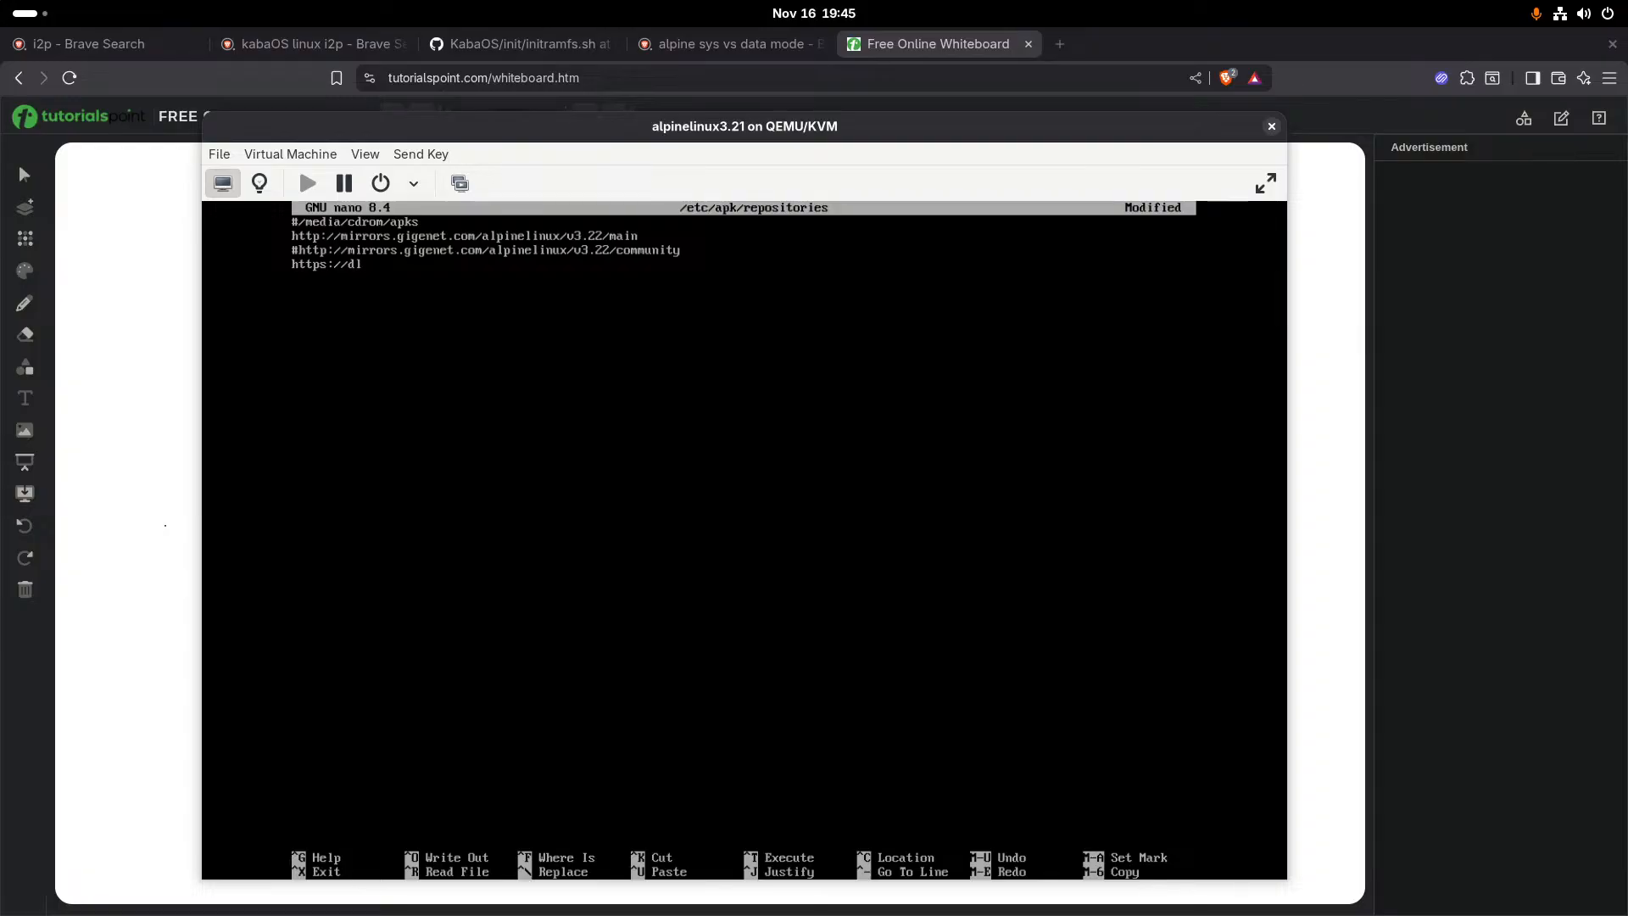
type("-cdn")
key("BackSpace")
type(".alpinelinux.org/apli")
key("BackSpace")
type("lpine/e")
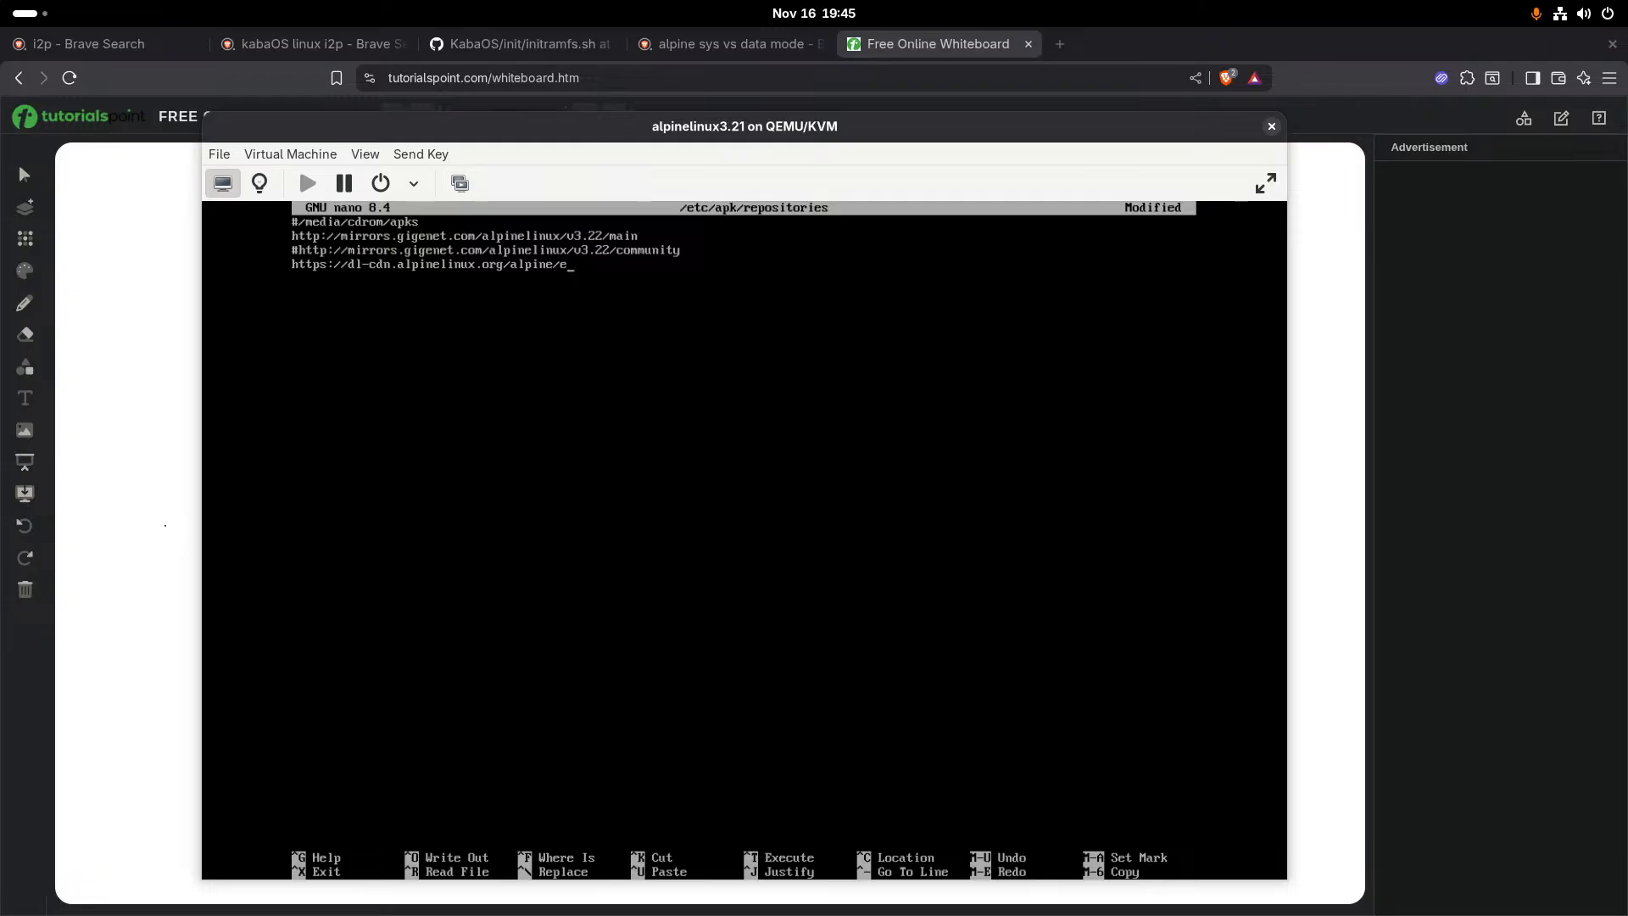
type("dge/maon")
key("BackSpace")
key("BackSpace")
type("in")
key("Return")
type("https:.>dl-dcn.a")
key("BackSpace")
type("inel")
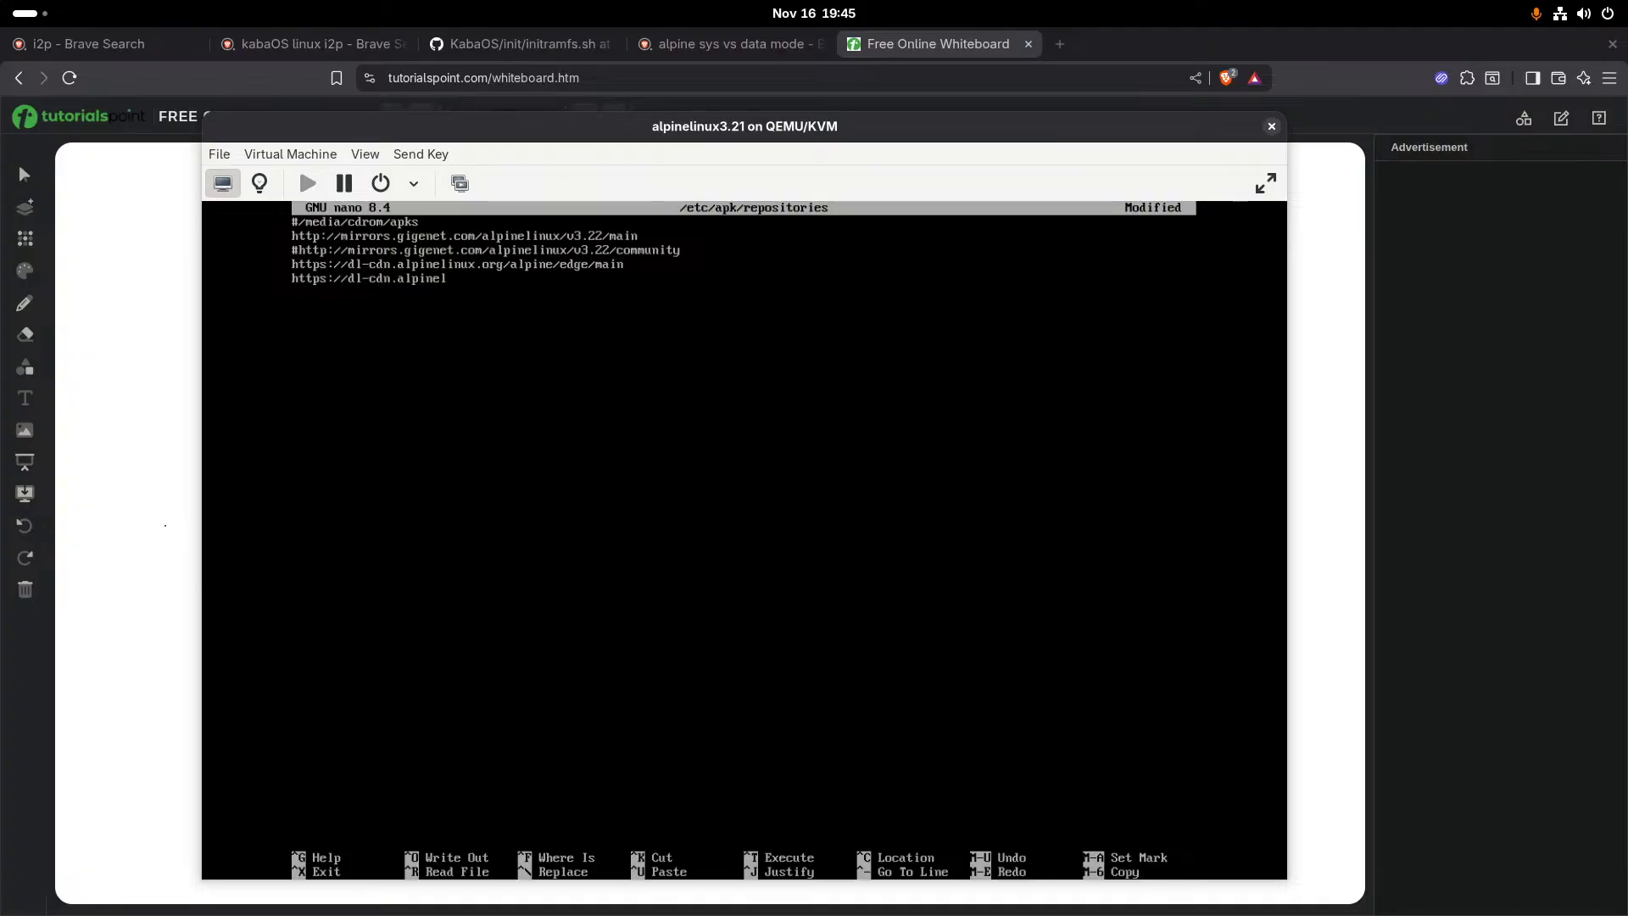
type("inux.org")
key("BackSpace")
key("BackSpace")
key("BackSpace")
key("BackSpace")
key("BackSpace")
key("BackSpace")
key("BackSpace")
key("BackSpace")
key("BackSpace")
key("BackSpace")
key("BackSpace")
key("BackSpace")
key("BackSpace")
key("BackSpace")
key("BackSpace")
key("BackSpace")
key("BackSpace")
key("BackSpace")
key("BackSpace")
key("BackSpace")
key("BackSpace")
key("BackSpace")
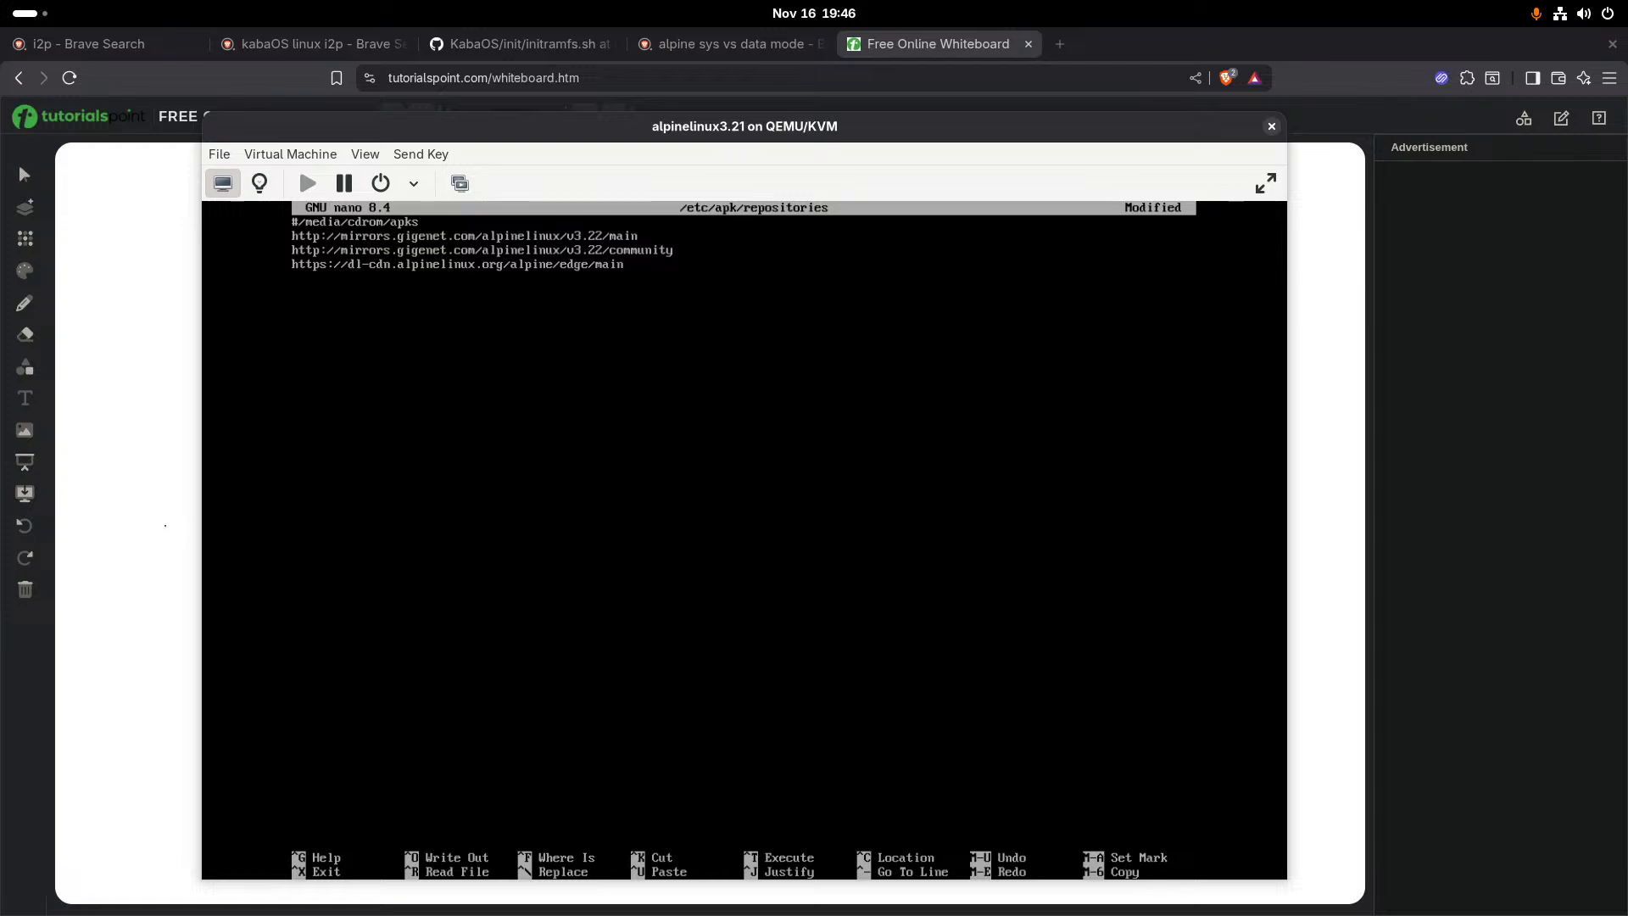
- Uncomment the v3.22 community repository line, then save the repositories file and exit nano
key("ctrl+o")
key("Return")
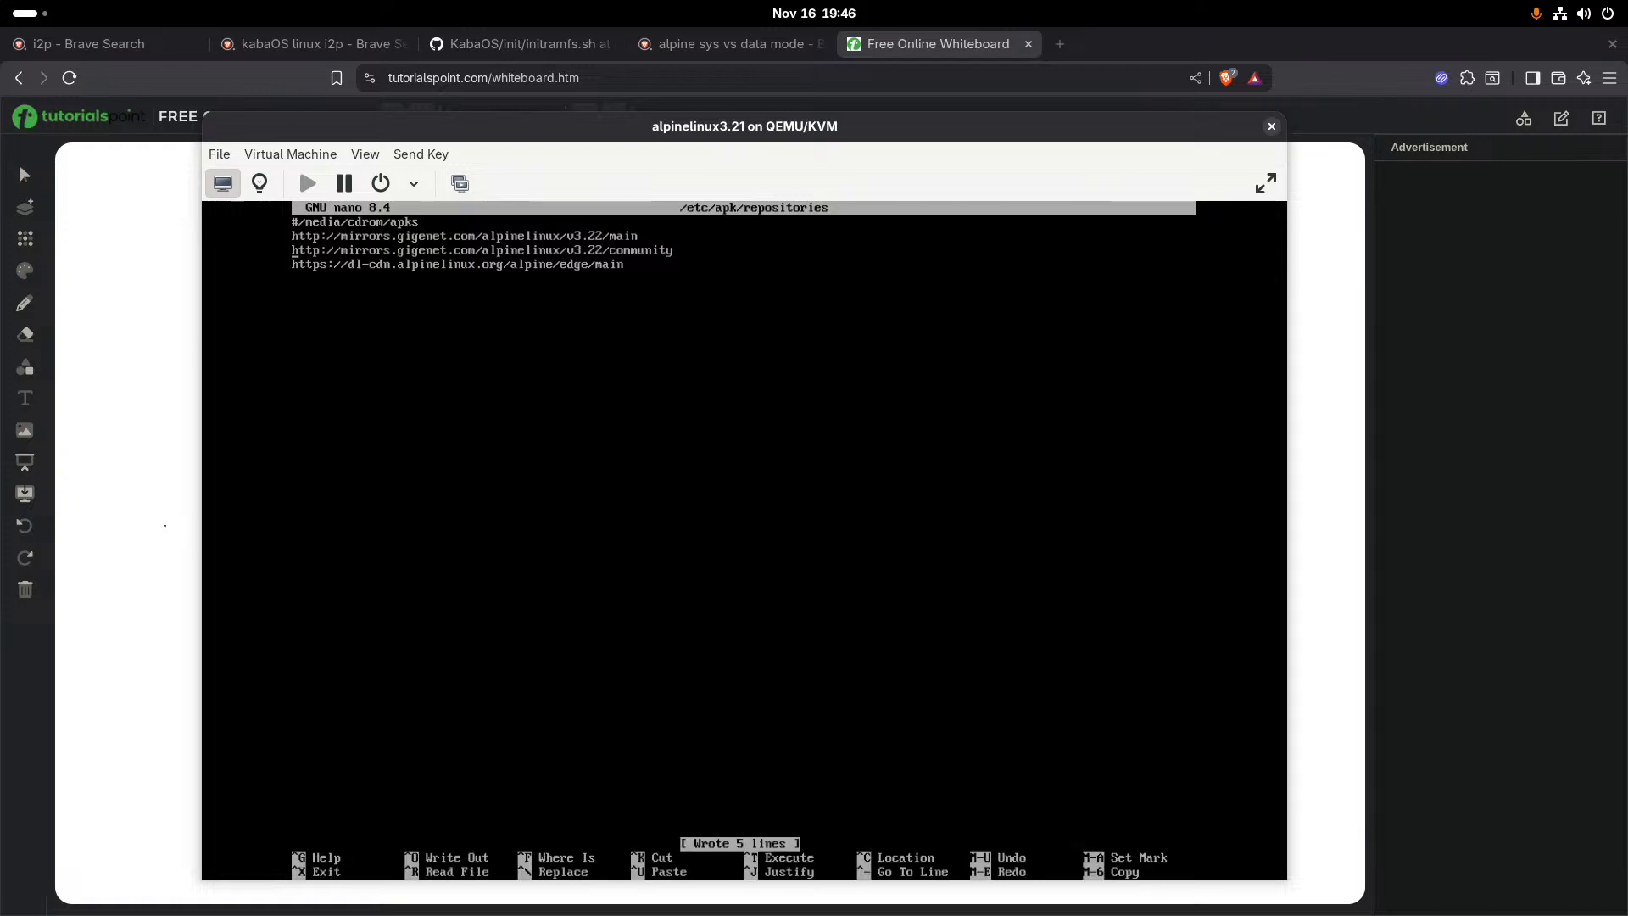
key("ctrl+x")
- Install the crypto++-dev package with apk and clear the terminal
key("Up")
key("Up")
key("Up")
key("Up")
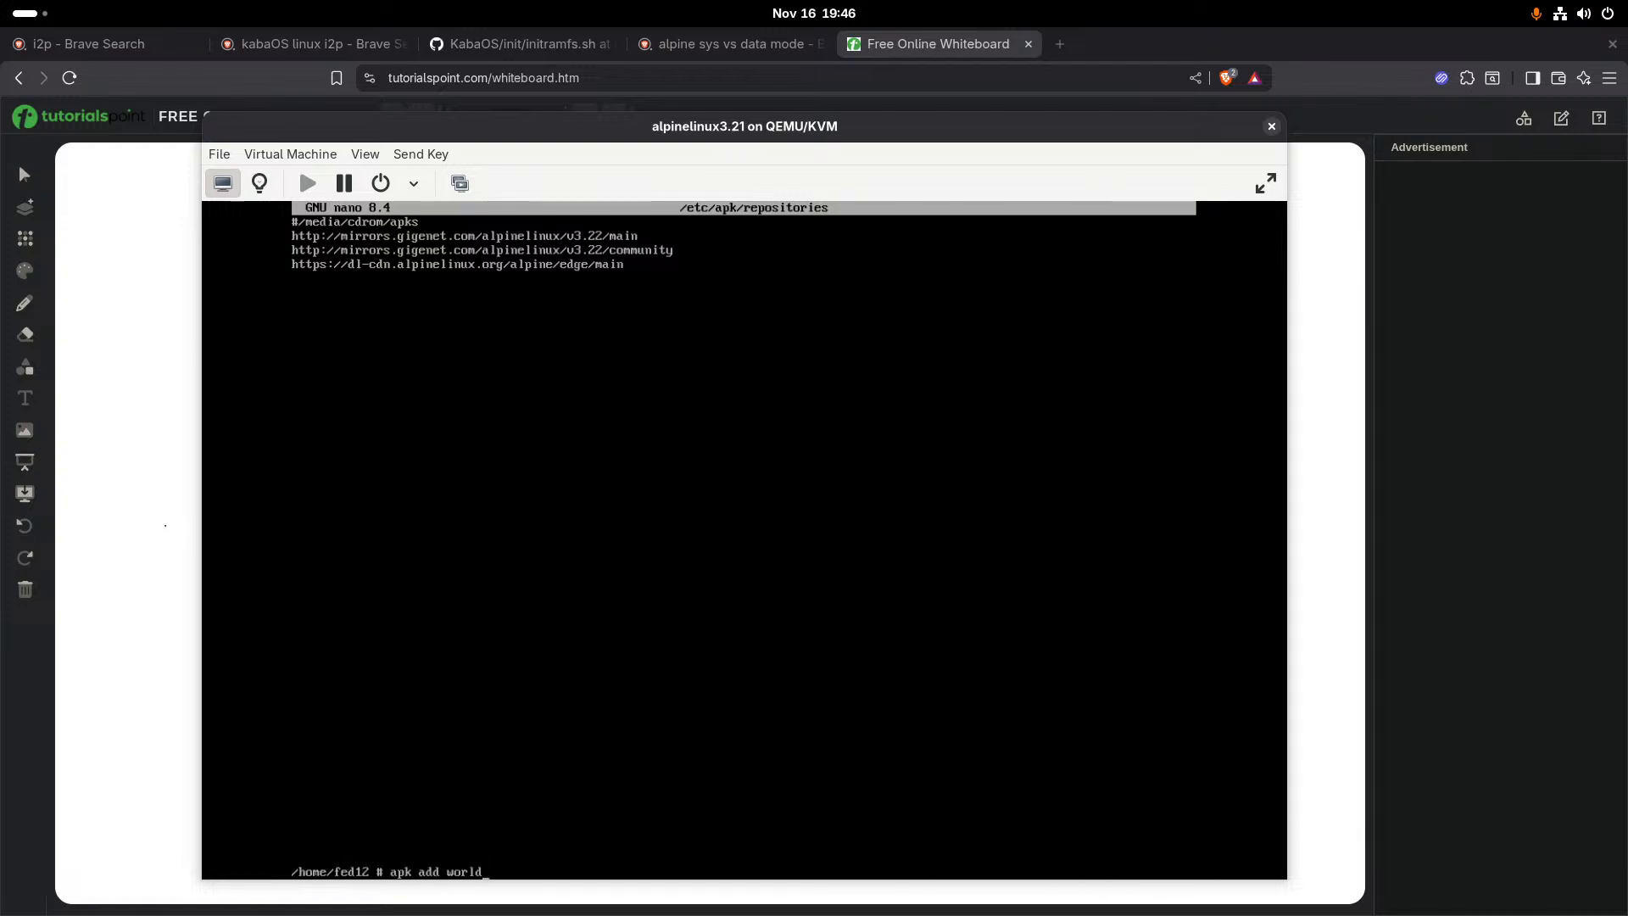
key("Up")
type("-dev")
key("Return")
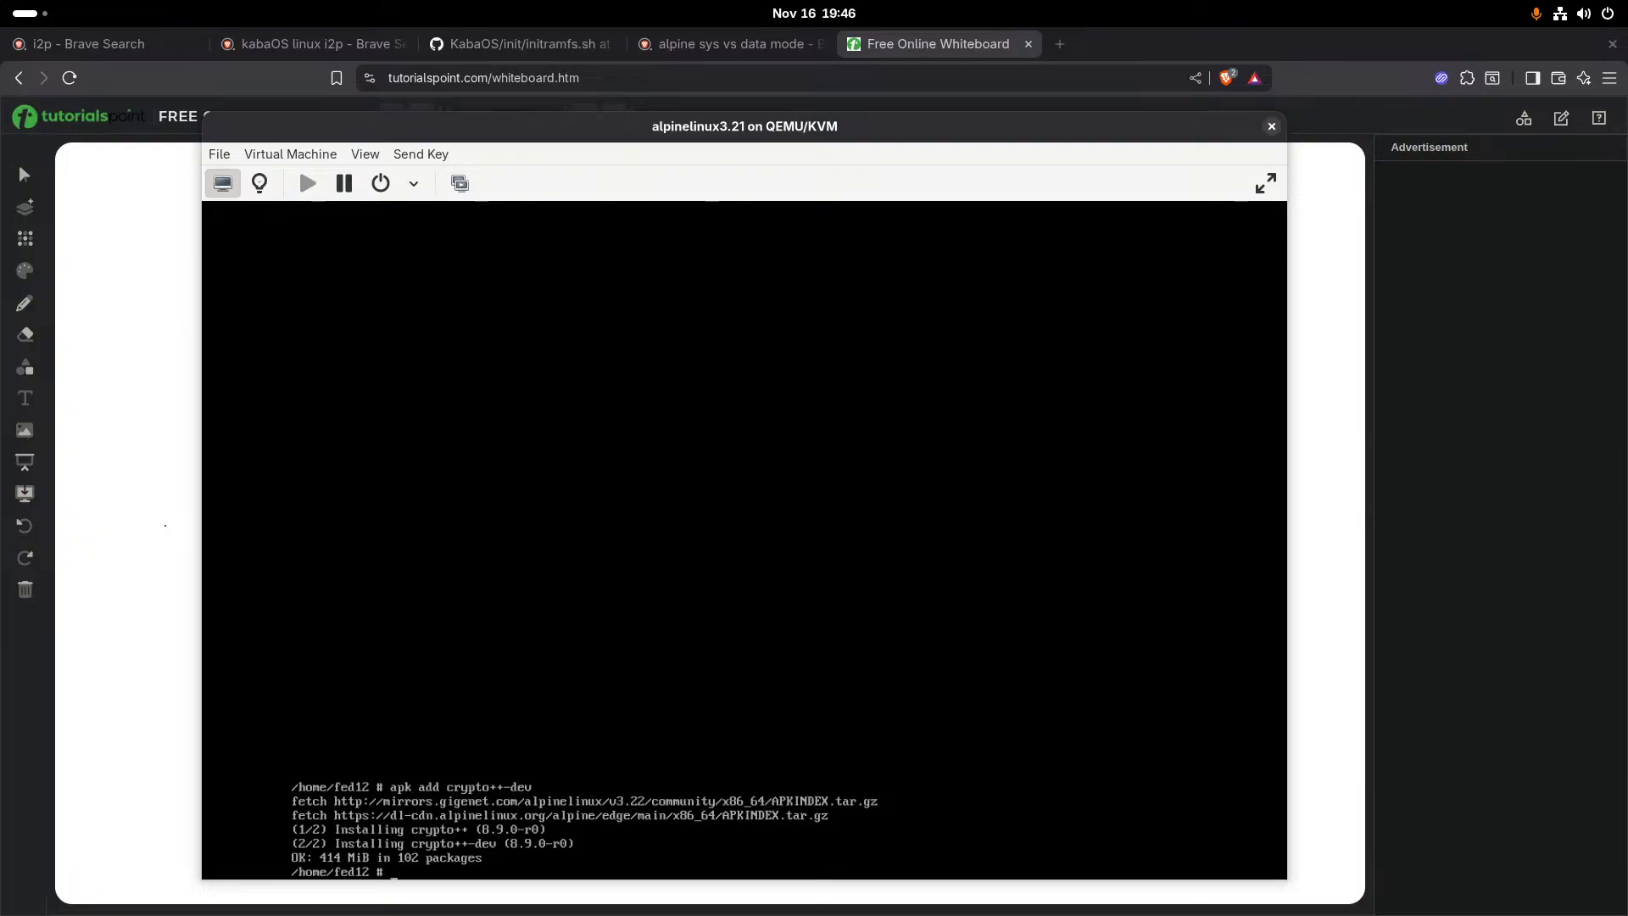
type("clear")
key("Return")
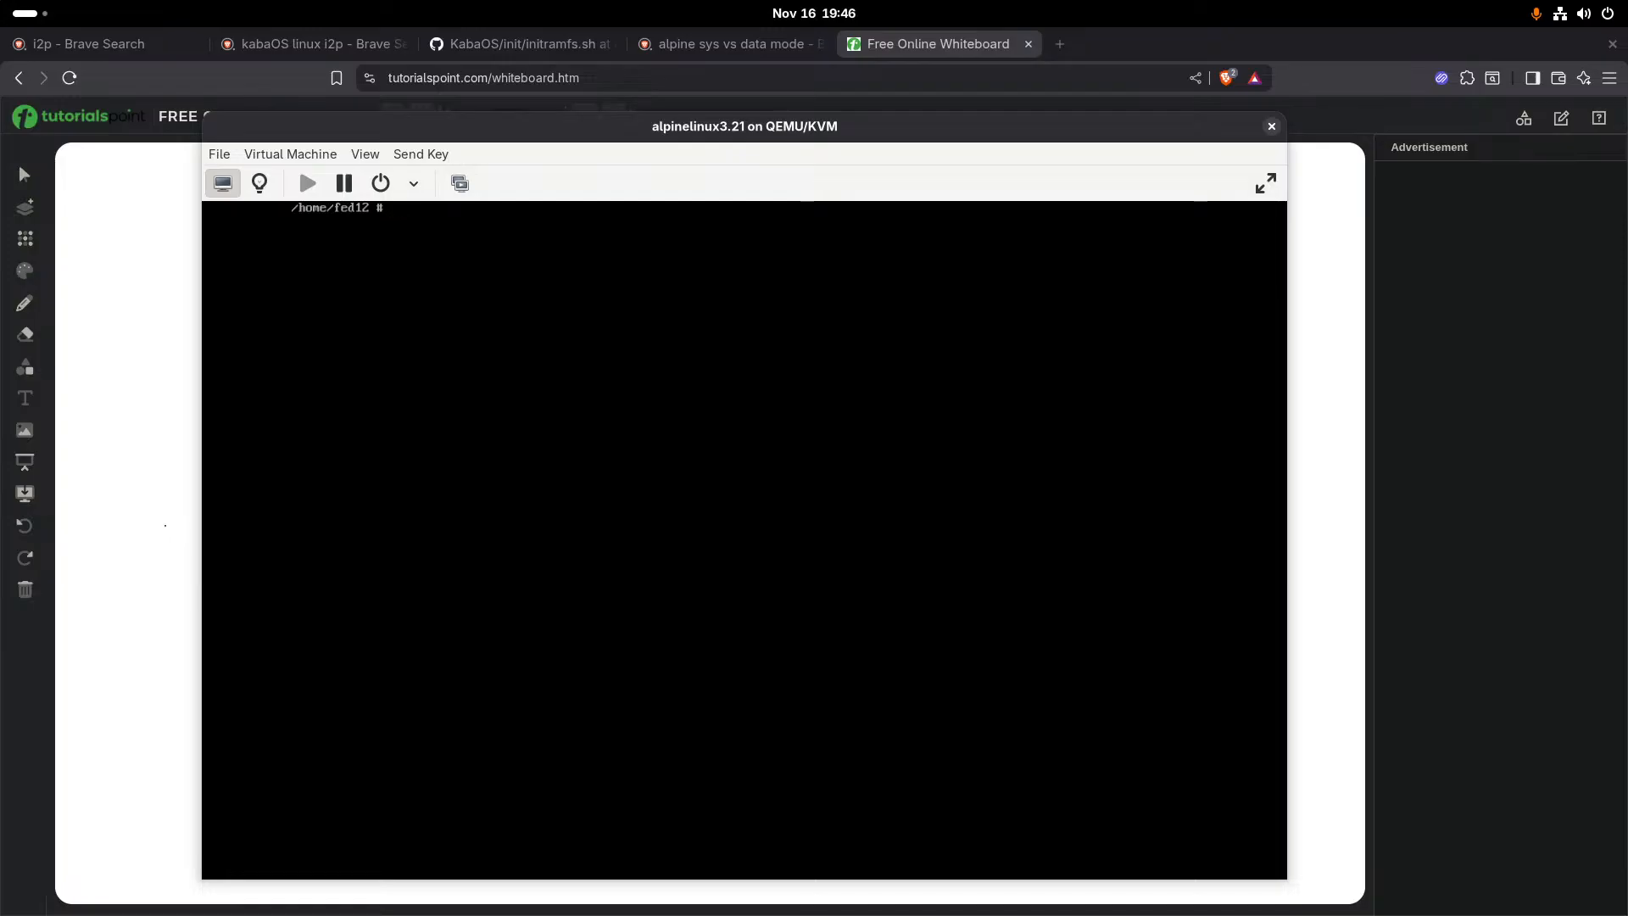
- Reuse the last install command with the package names replaced by miniupnpc-dev and qt5-qtbase-dev, and install both
key("alt+Tab")
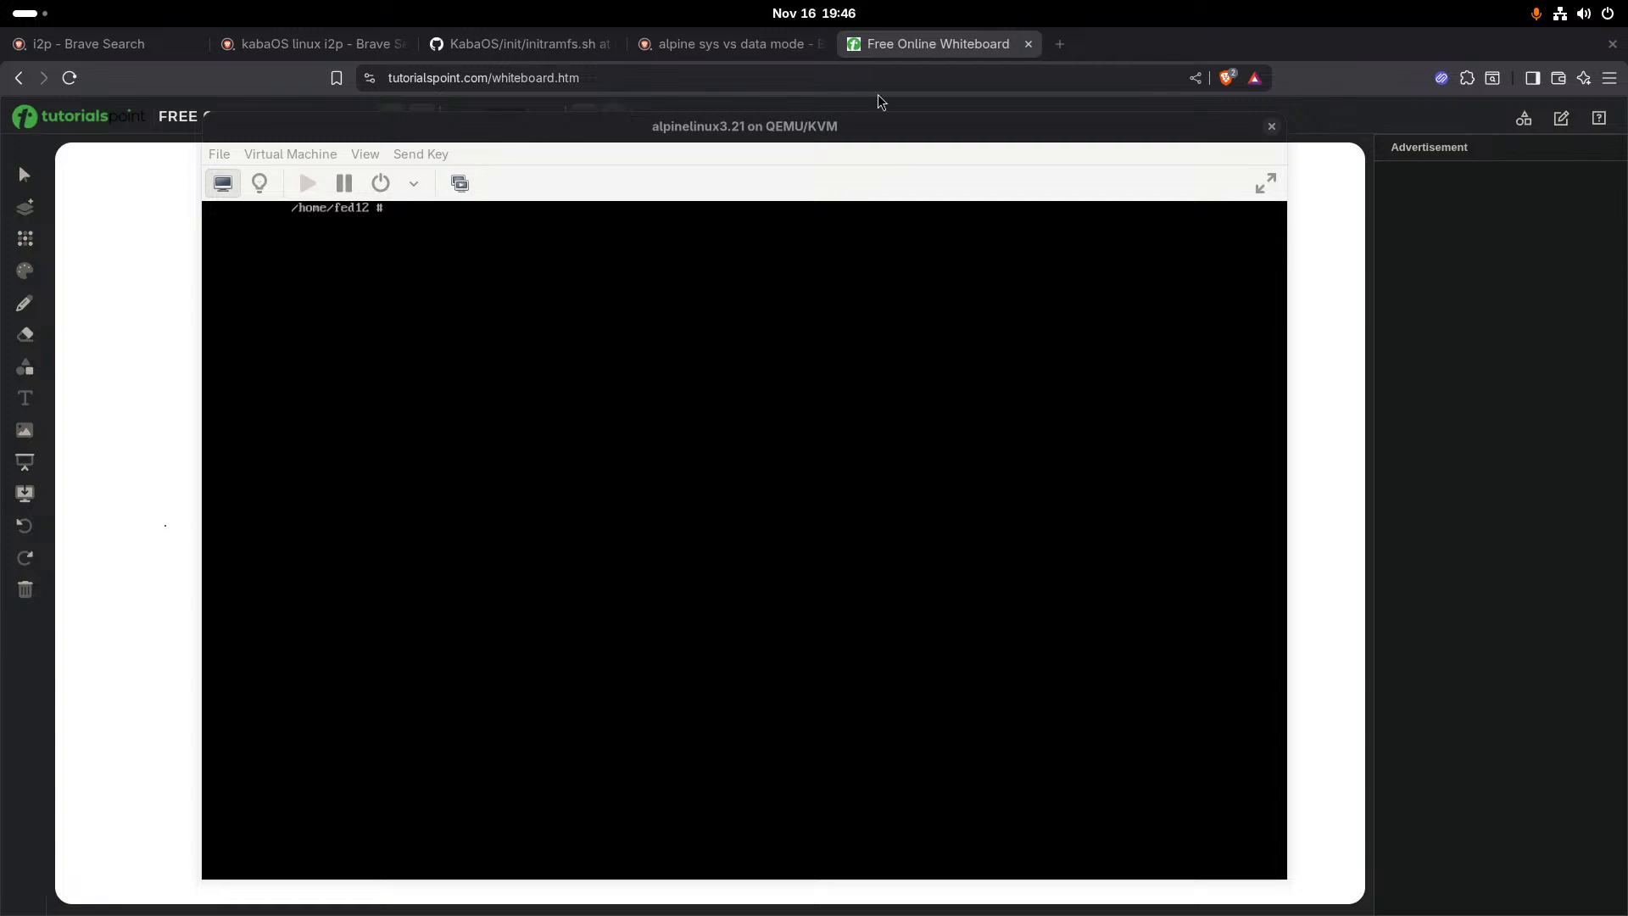
left_click(878, 126)
type("apk add crypto++-dev")
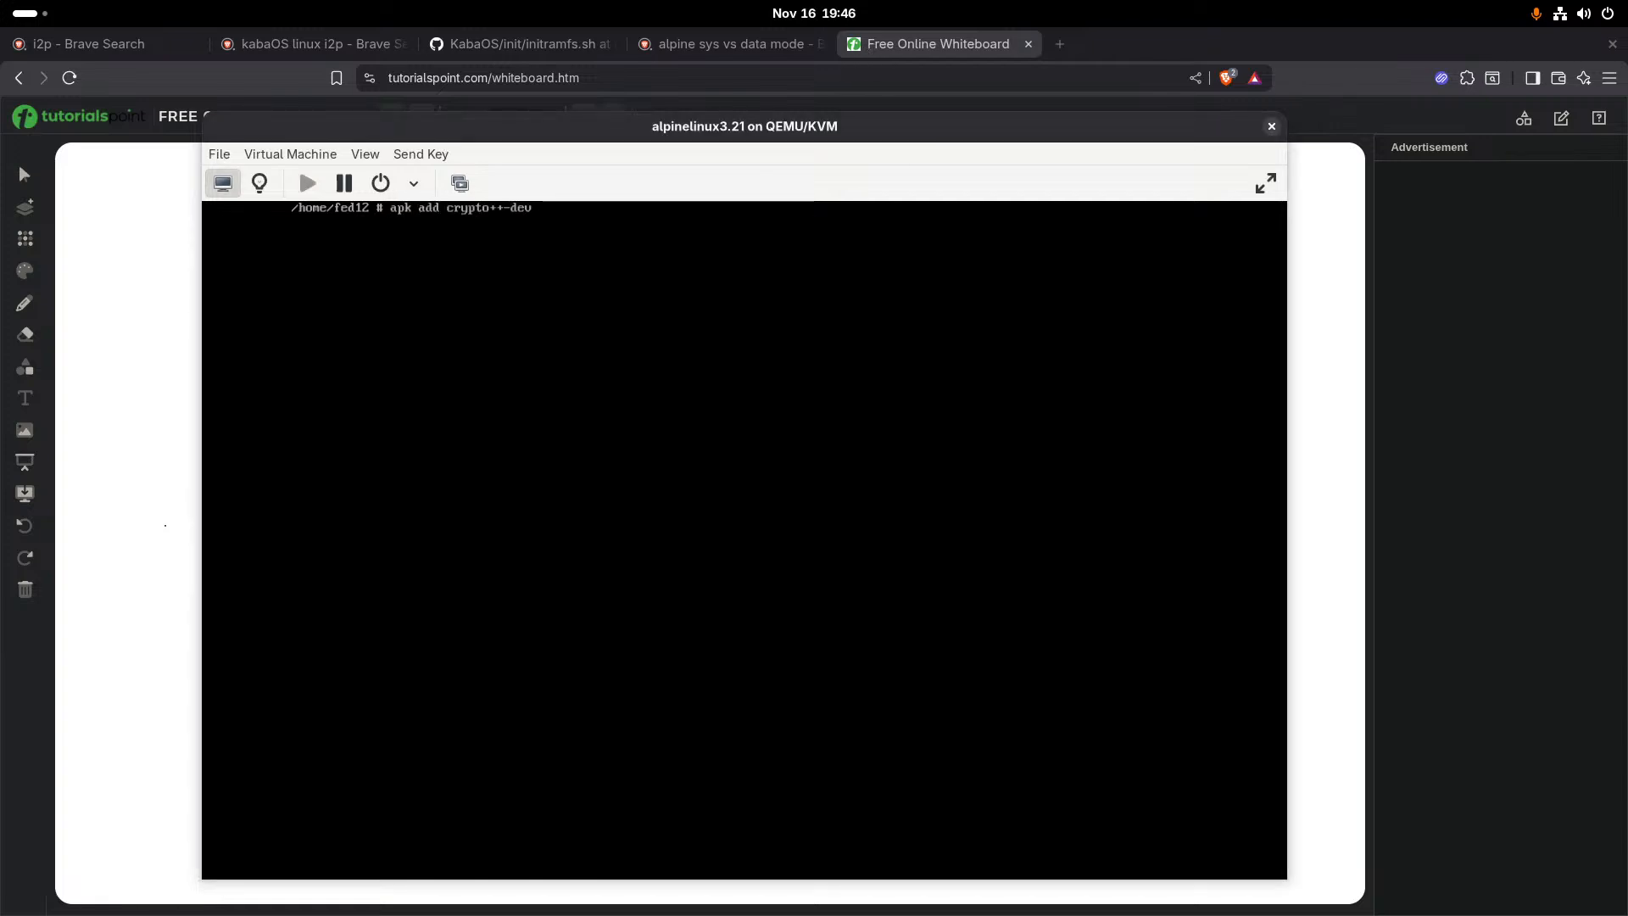
key("BackSpace")
key("BackSpace")
key("BackSpace")
key("BackSpace")
key("BackSpace")
key("BackSpace")
key("BackSpace")
key("BackSpace")
key("BackSpace")
key("BackSpace")
key("BackSpace")
key("BackSpace")
type("miniupnp")
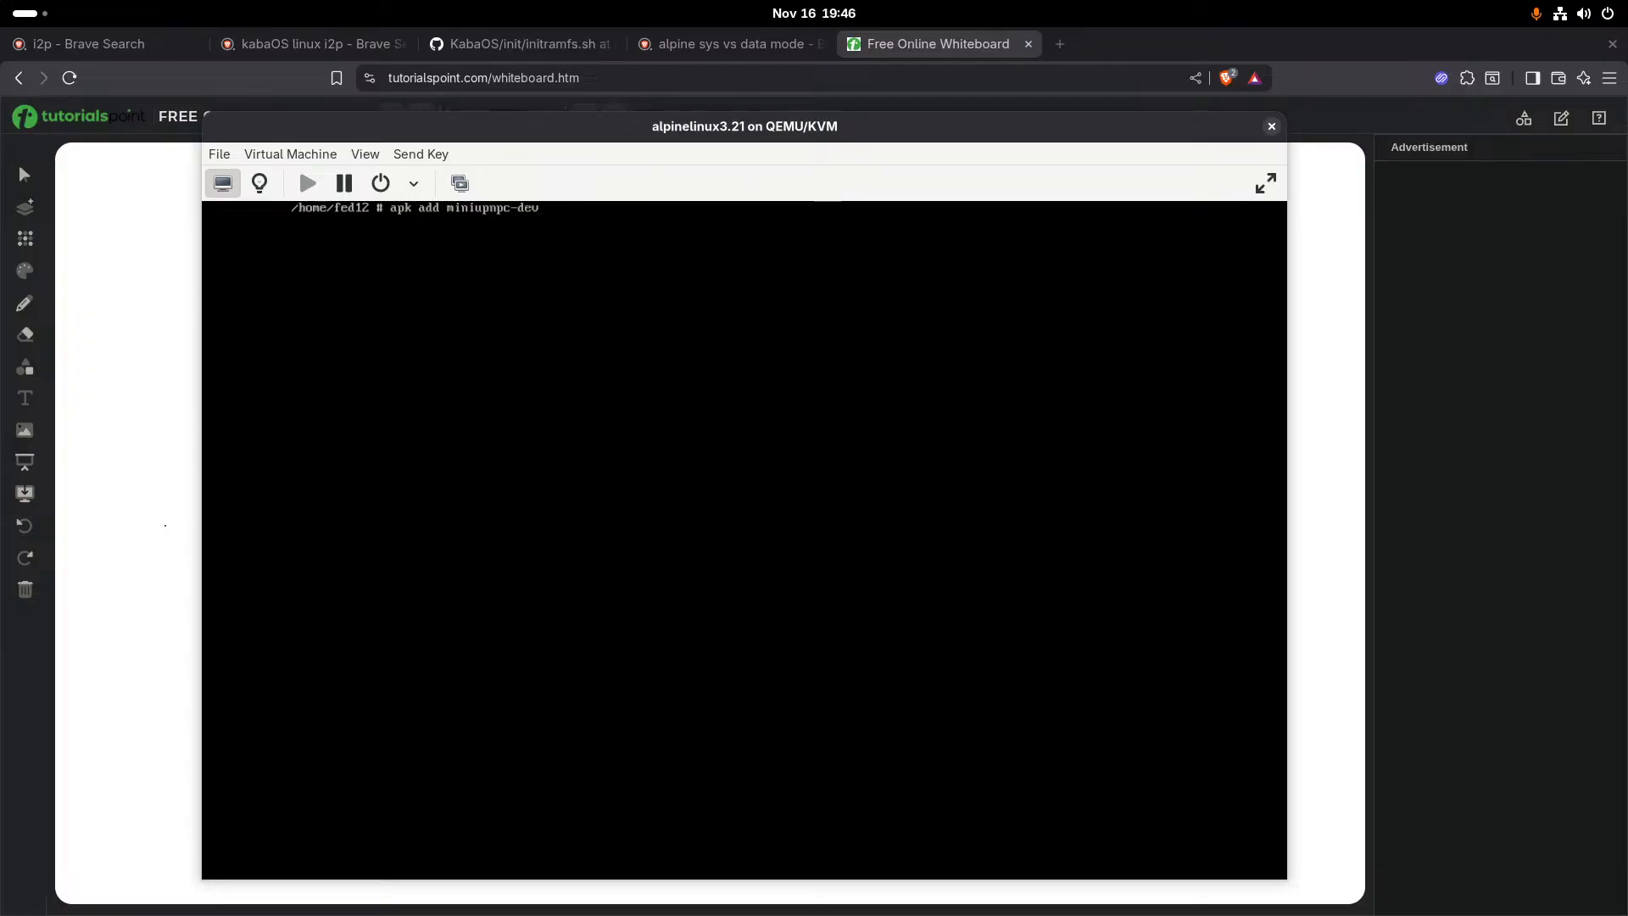
type("c-dev a")
key("BackSpace")
type("qt5-qtbase-dev")
key("Return")
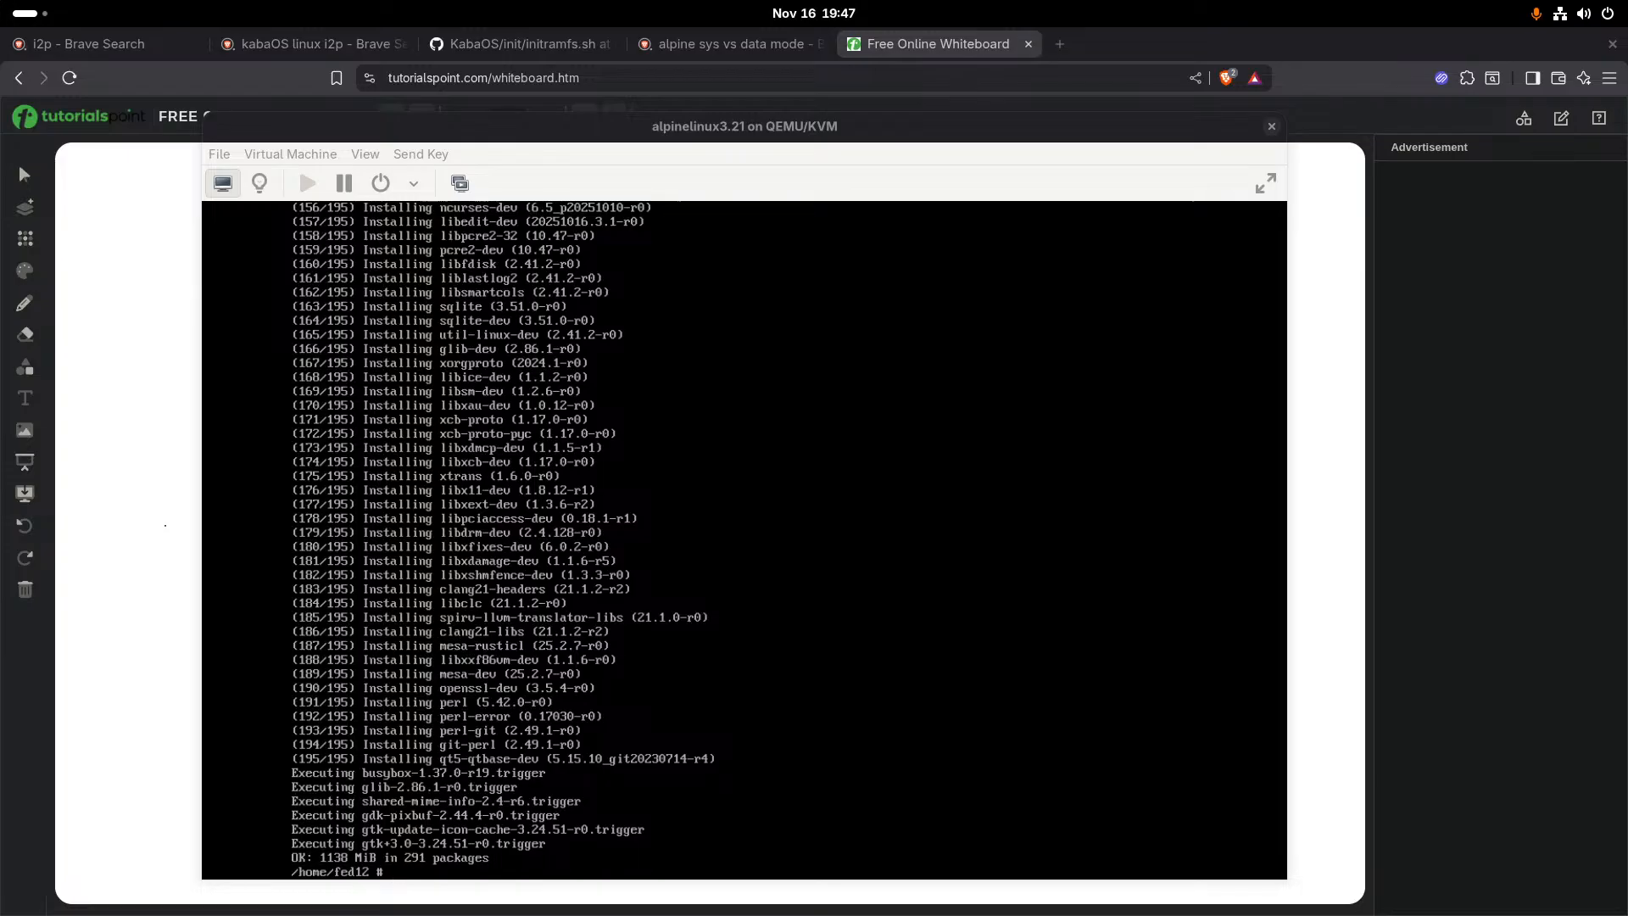
- Return to the virtual machine and clear the package installation output from its terminal
key("alt+Tab")
type("clear")
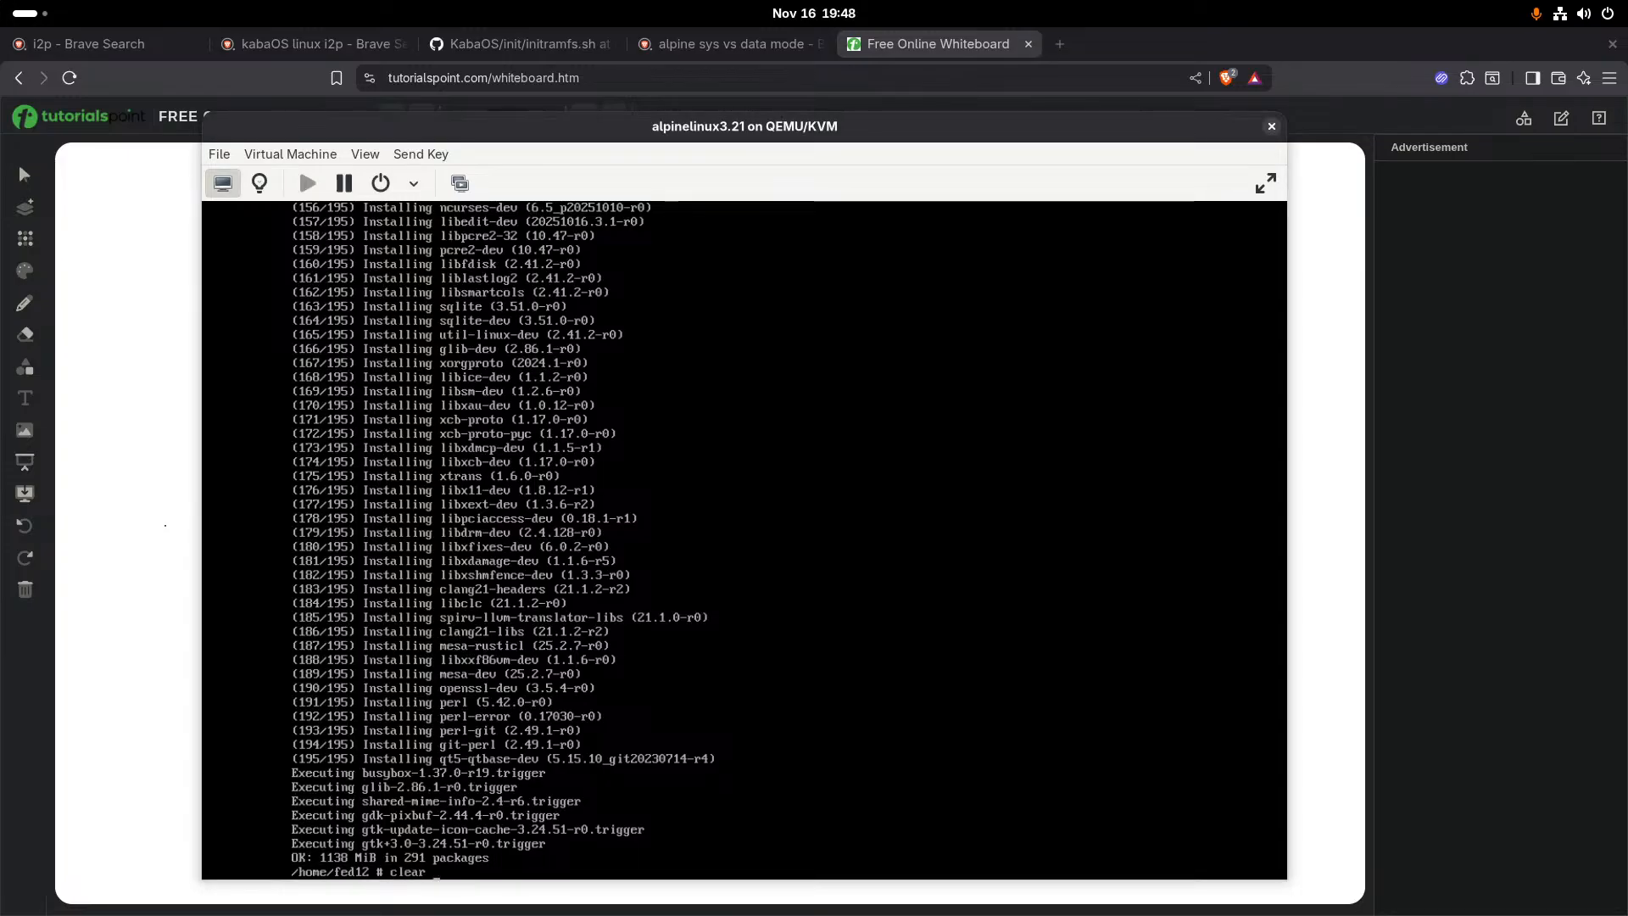
key("Return")
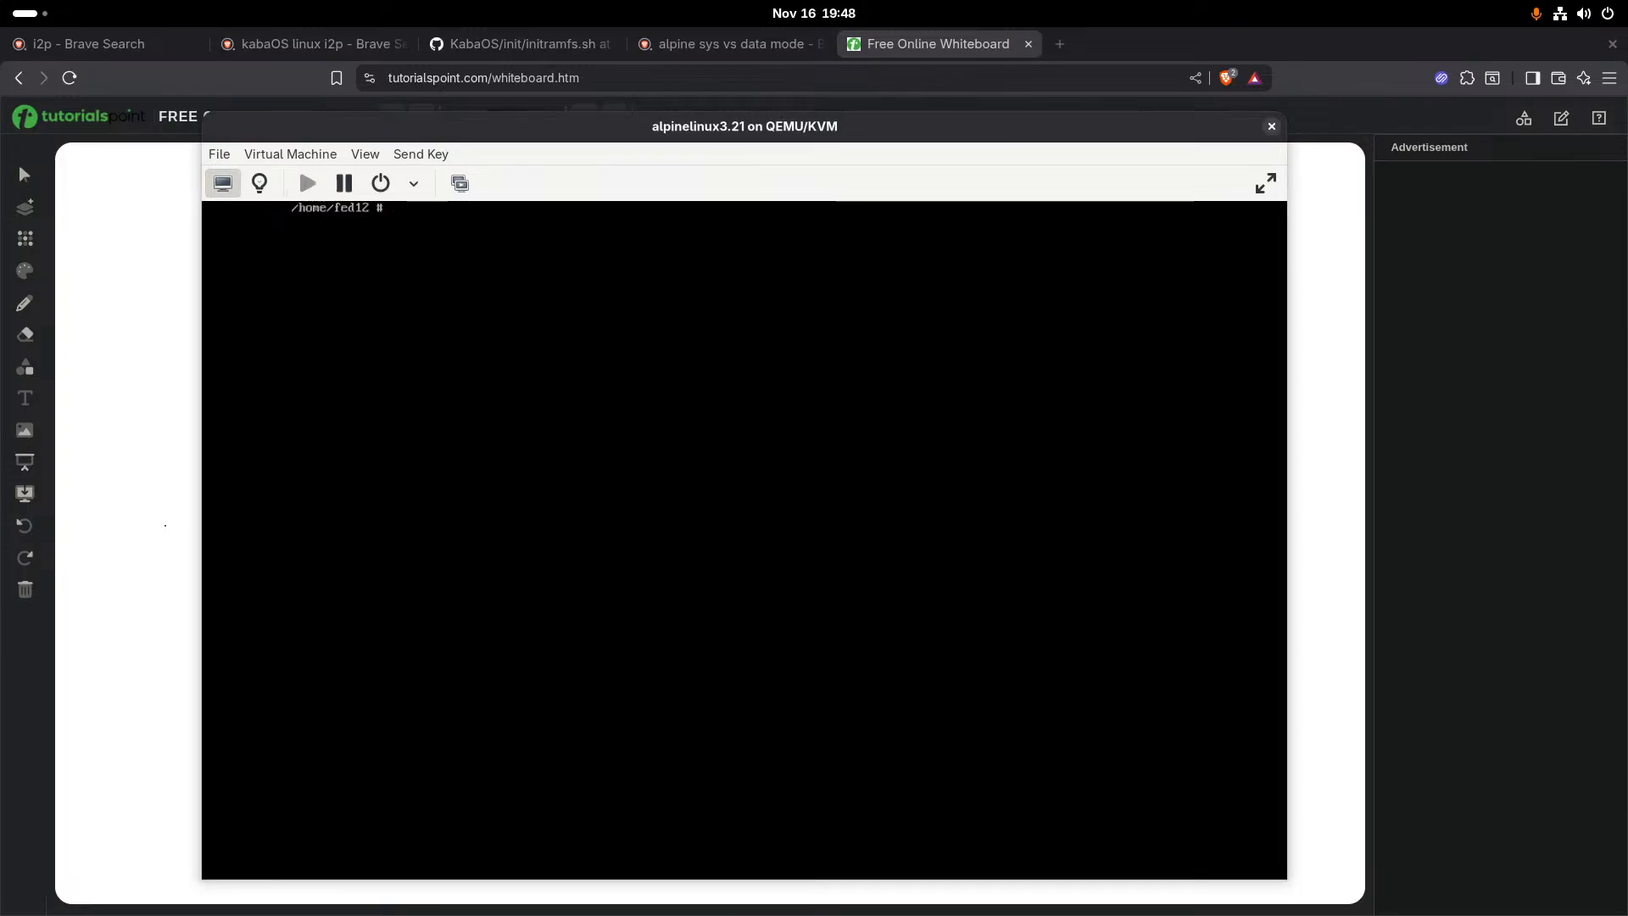